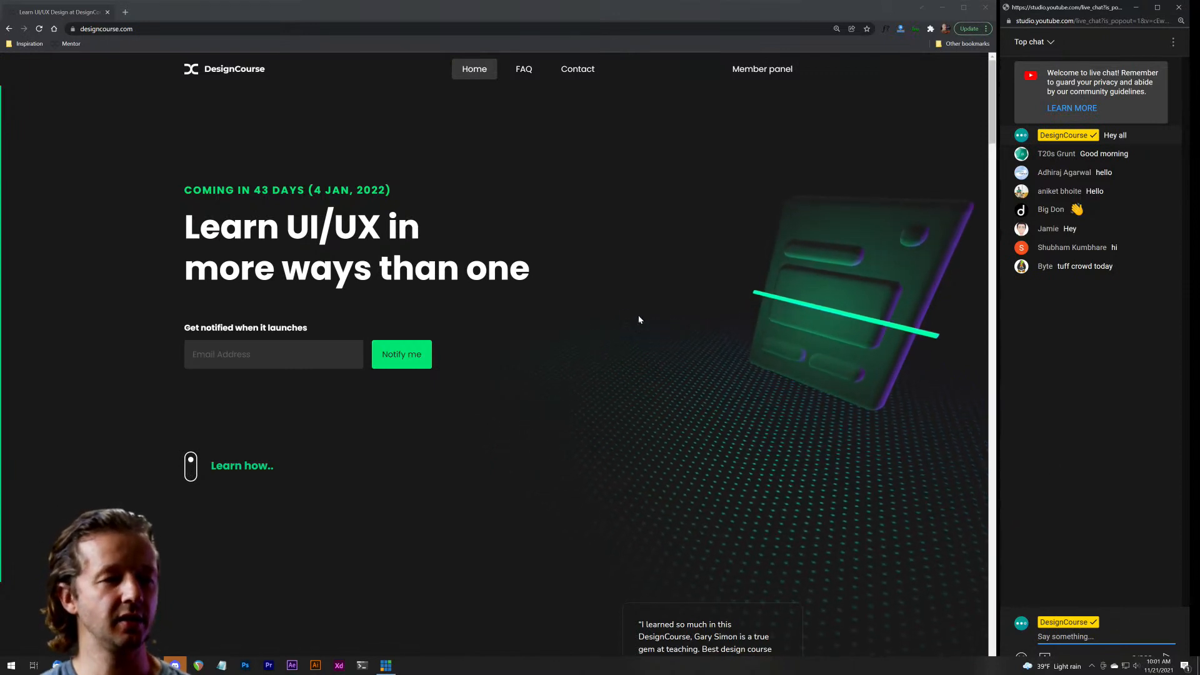
# Examine the launch date and heading in the DesignCourse home page's hero section, including at a larger page zoom.
pyautogui.moveTo(531, 275); pyautogui.dragTo(182, 183)
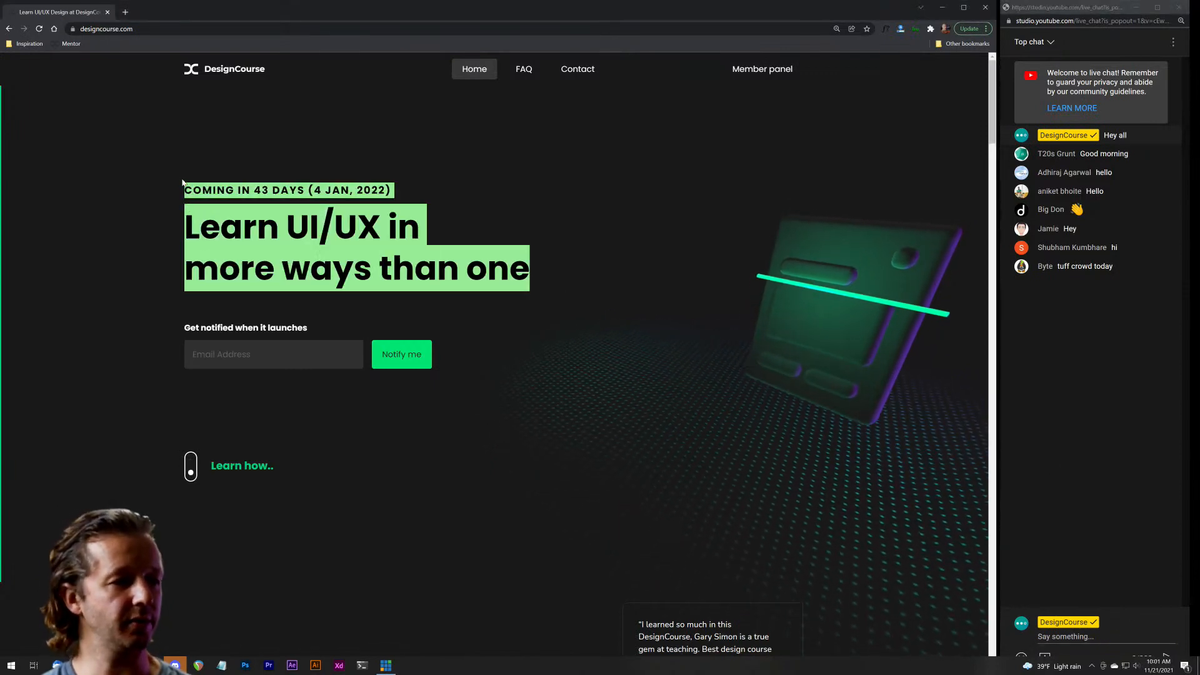
pyautogui.click(182, 183)
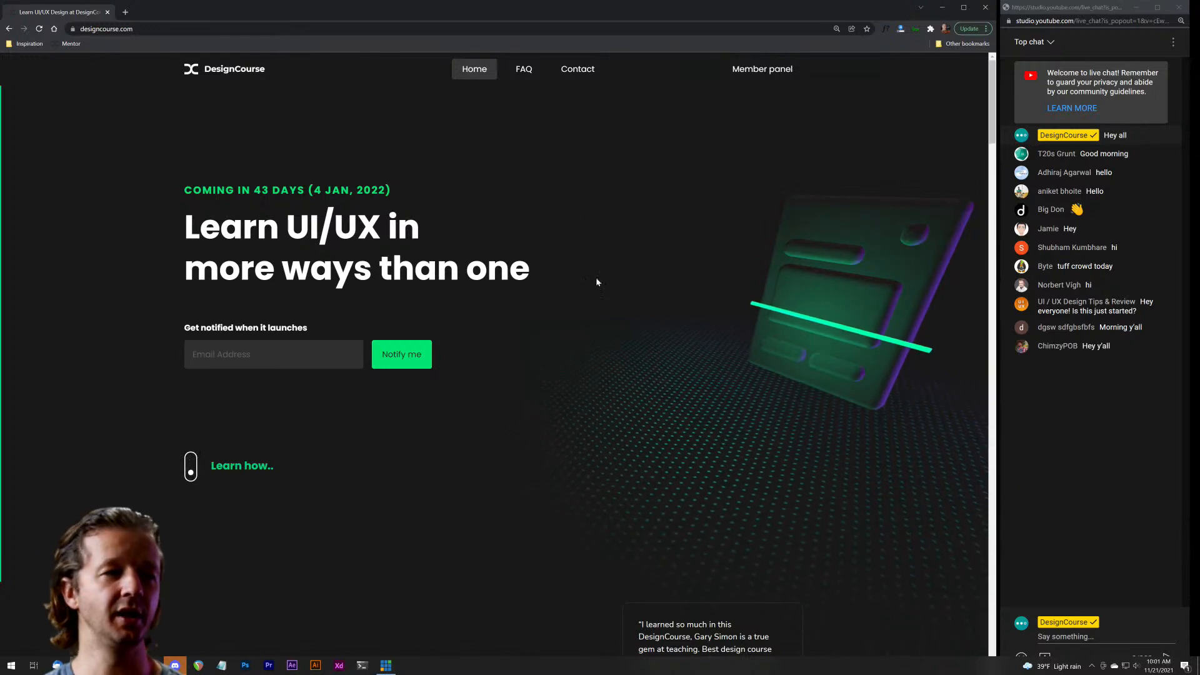
pyautogui.moveTo(531, 272); pyautogui.dragTo(191, 216)
pyautogui.click(187, 216)
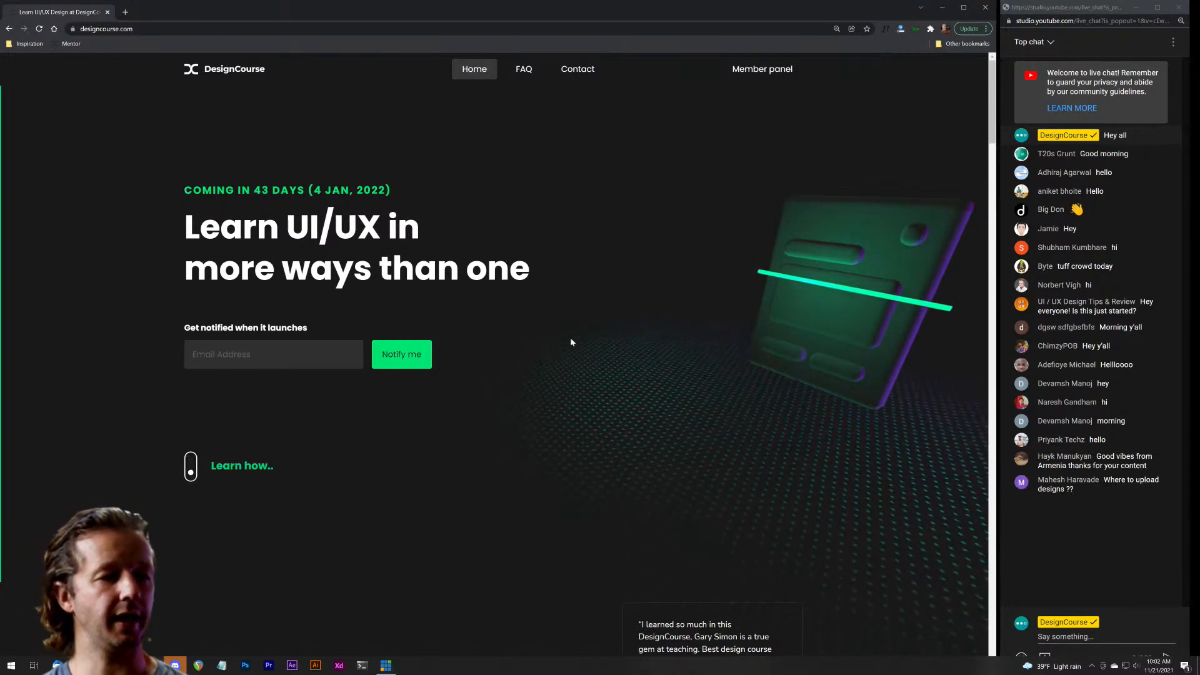
pyautogui.hotkey('alt', 'Tab')
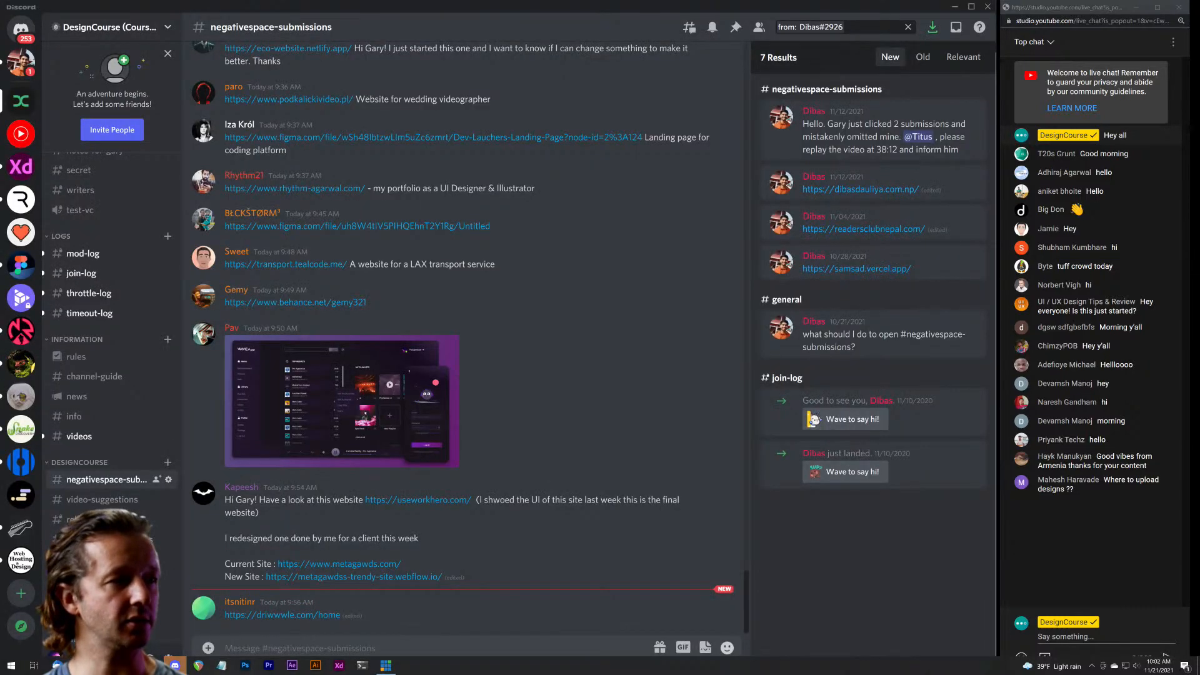
pyautogui.hotkey('alt', 'Tab')
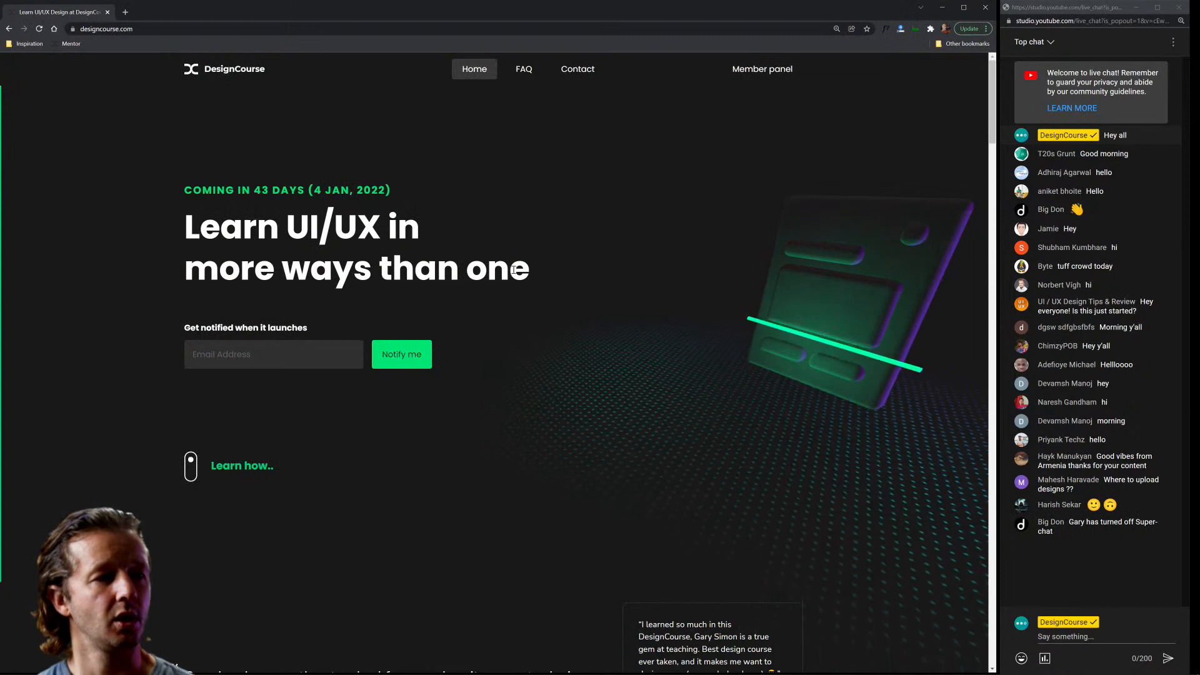
pyautogui.moveTo(530, 273); pyautogui.dragTo(200, 188)
pyautogui.click(198, 185)
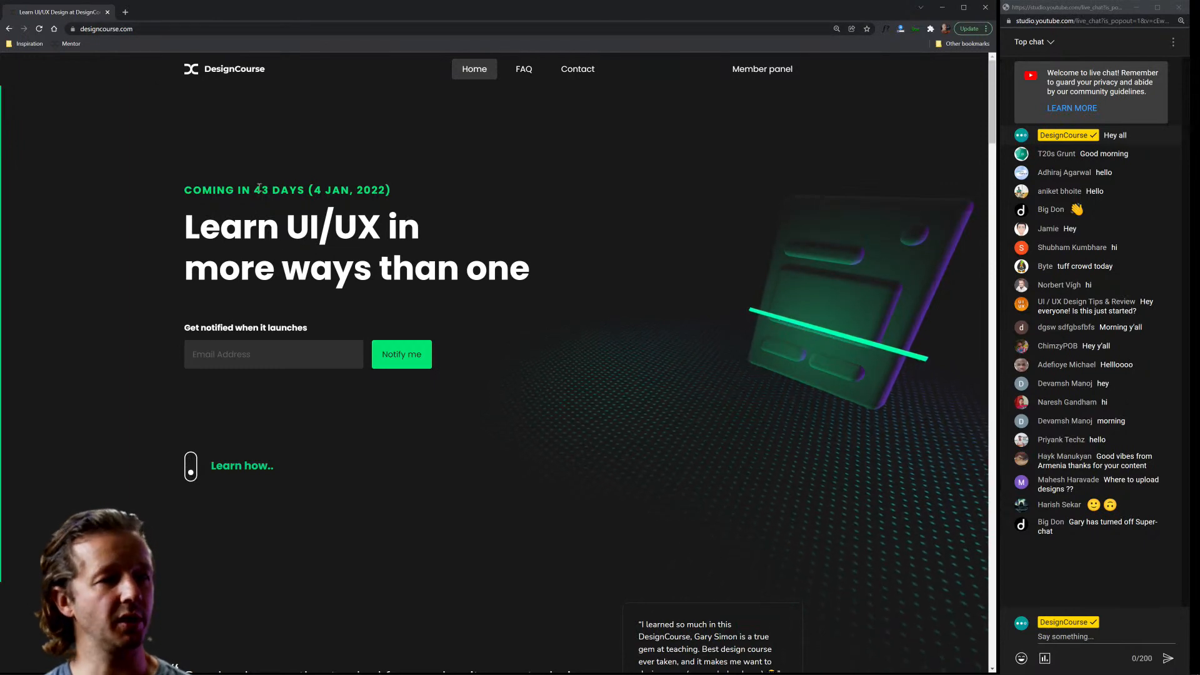
pyautogui.hotkey('ctrl', '+')
pyautogui.hotkey('ctrl', '+')
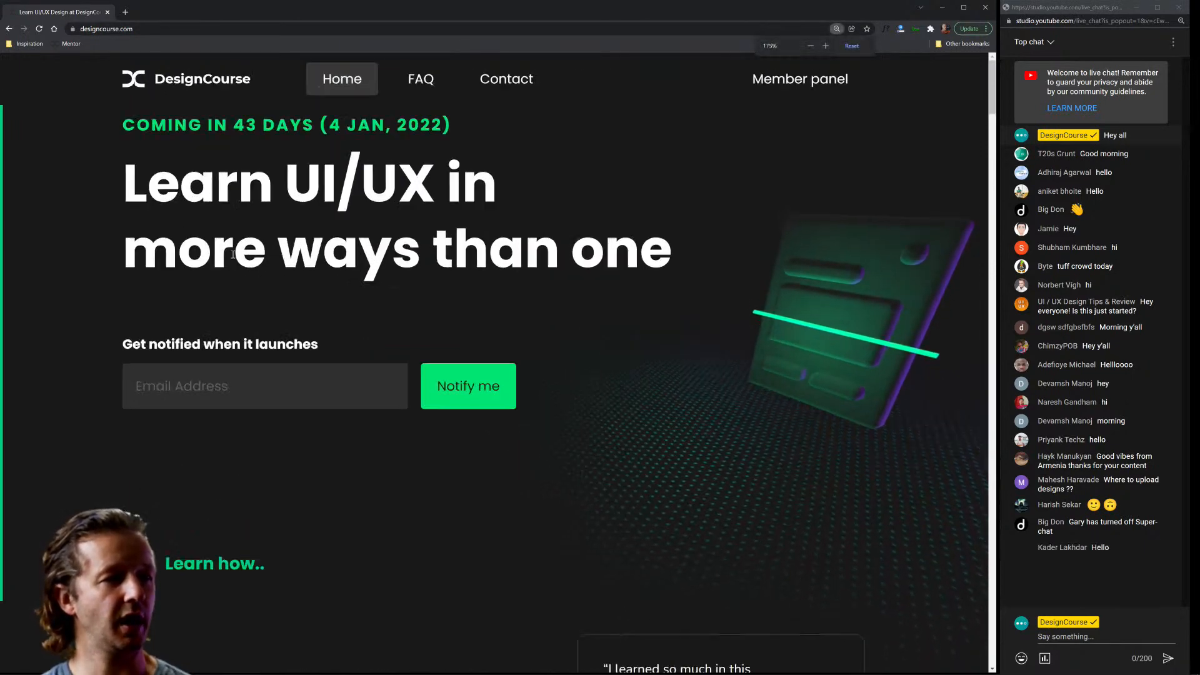
pyautogui.hotkey('ctrl', '-')
pyautogui.hotkey('ctrl', '-')
pyautogui.hotkey('ctrl', '-')
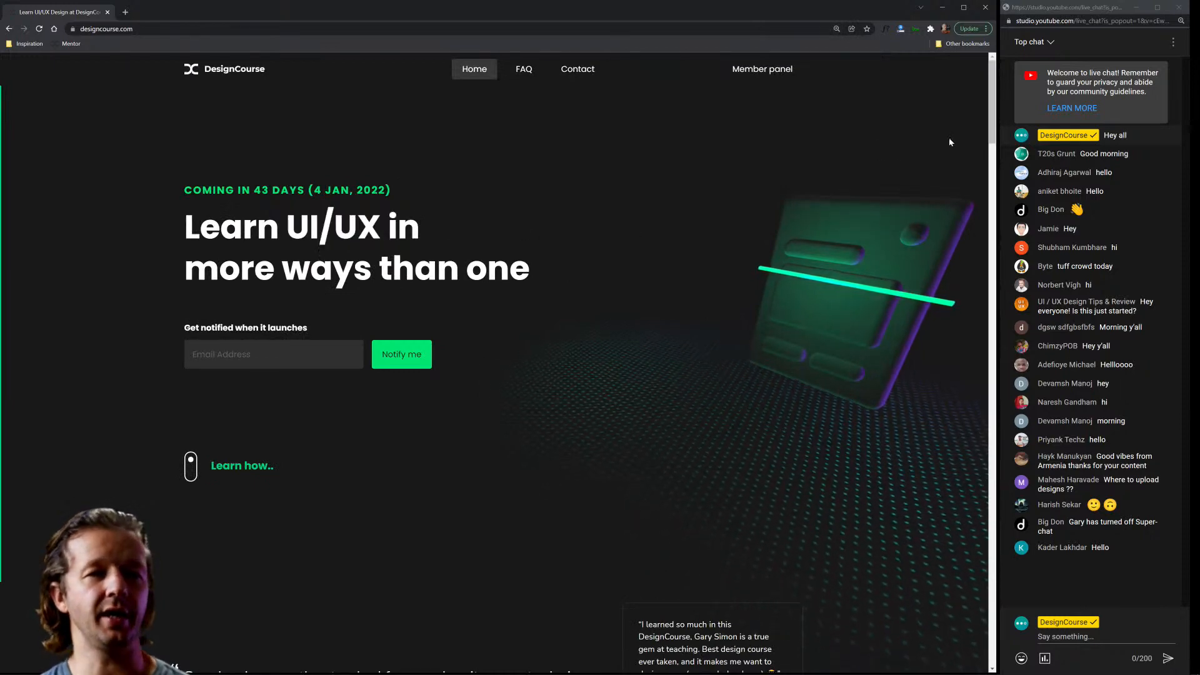
# Look through the DesignCourse home page down to the footer and return to its hero section.
pyautogui.moveTo(990, 144); pyautogui.dragTo(982, 254)
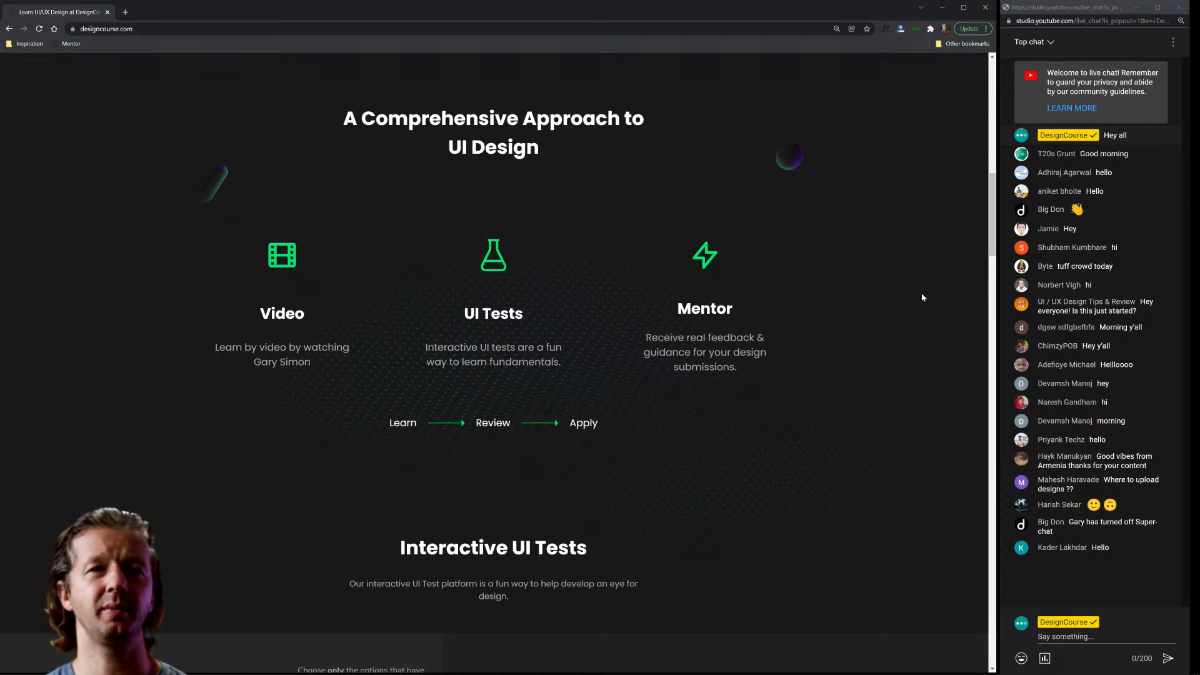
pyautogui.scroll(-15, 923, 306)
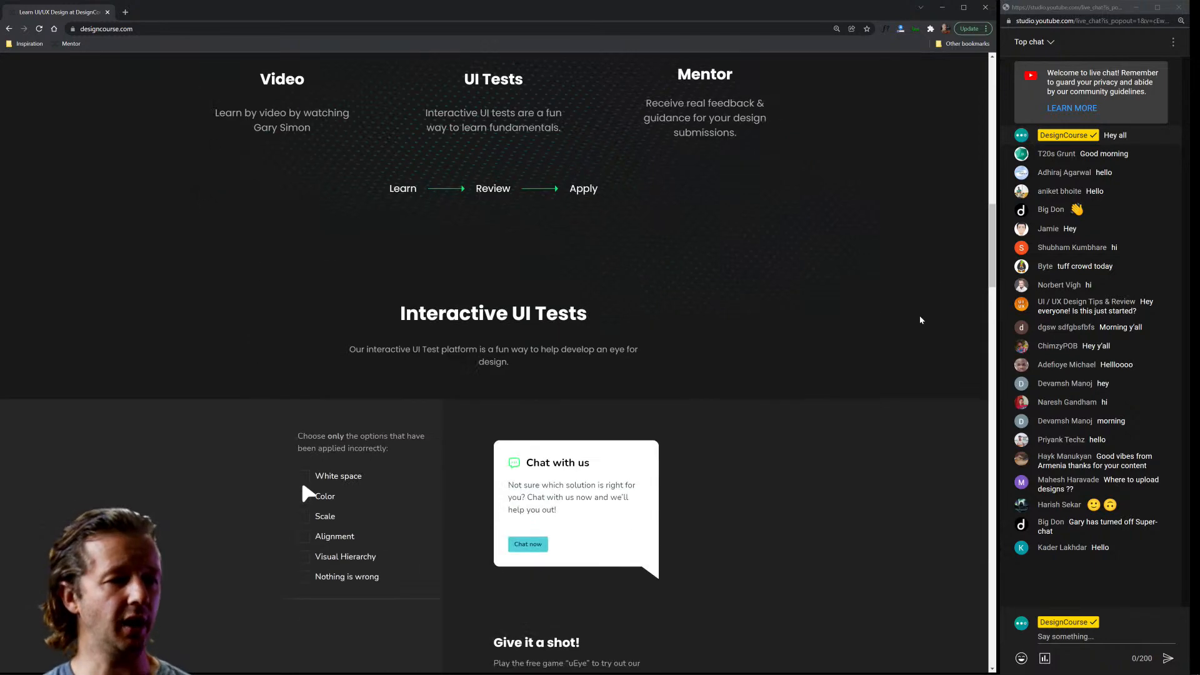
pyautogui.scroll(-13, 920, 320)
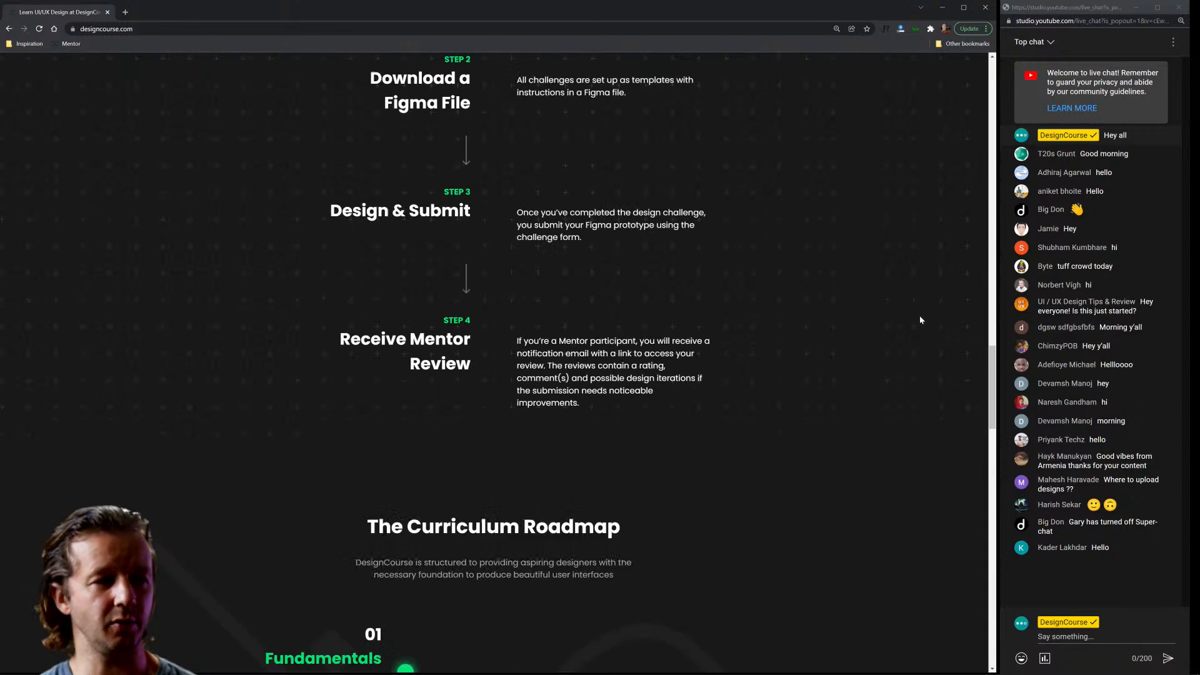
pyautogui.scroll(-12, 939, 378)
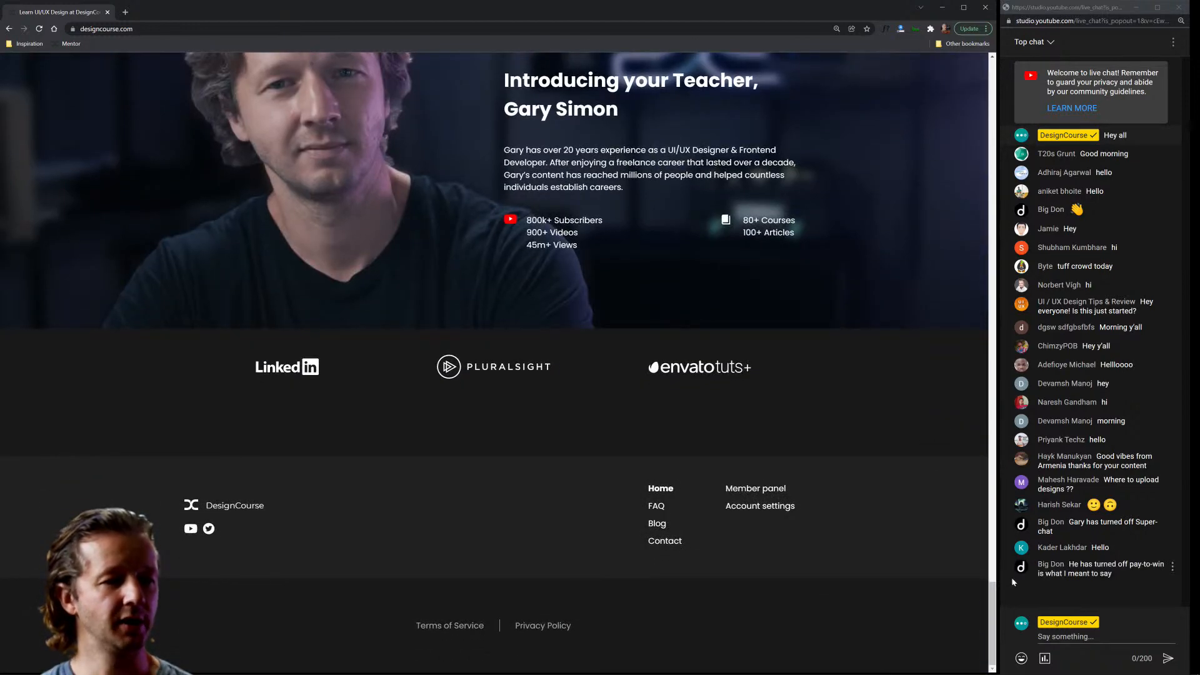
pyautogui.moveTo(991, 605); pyautogui.dragTo(984, 80)
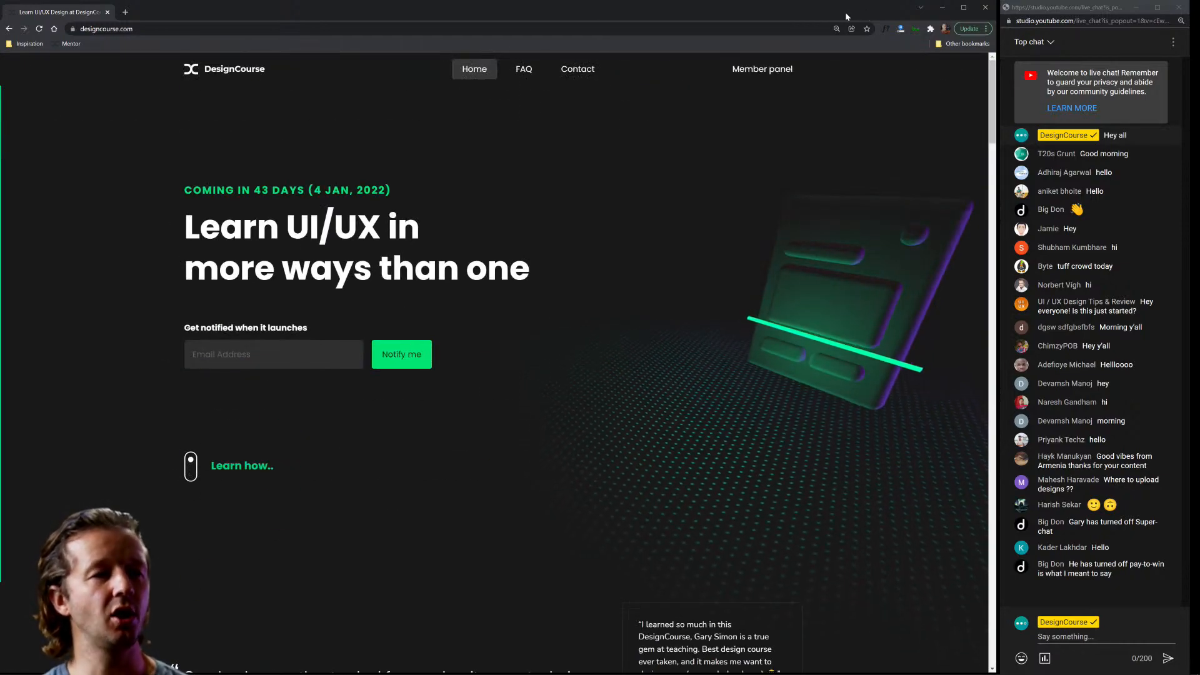
# Switch to Discord and find today's SUBMIT NOW post in the negativespace-submissions channel.
pyautogui.moveTo(845, 13)
pyautogui.mouseDown()
pyautogui.moveTo(845, 269)
pyautogui.moveTo(849, 17)
pyautogui.mouseUp()
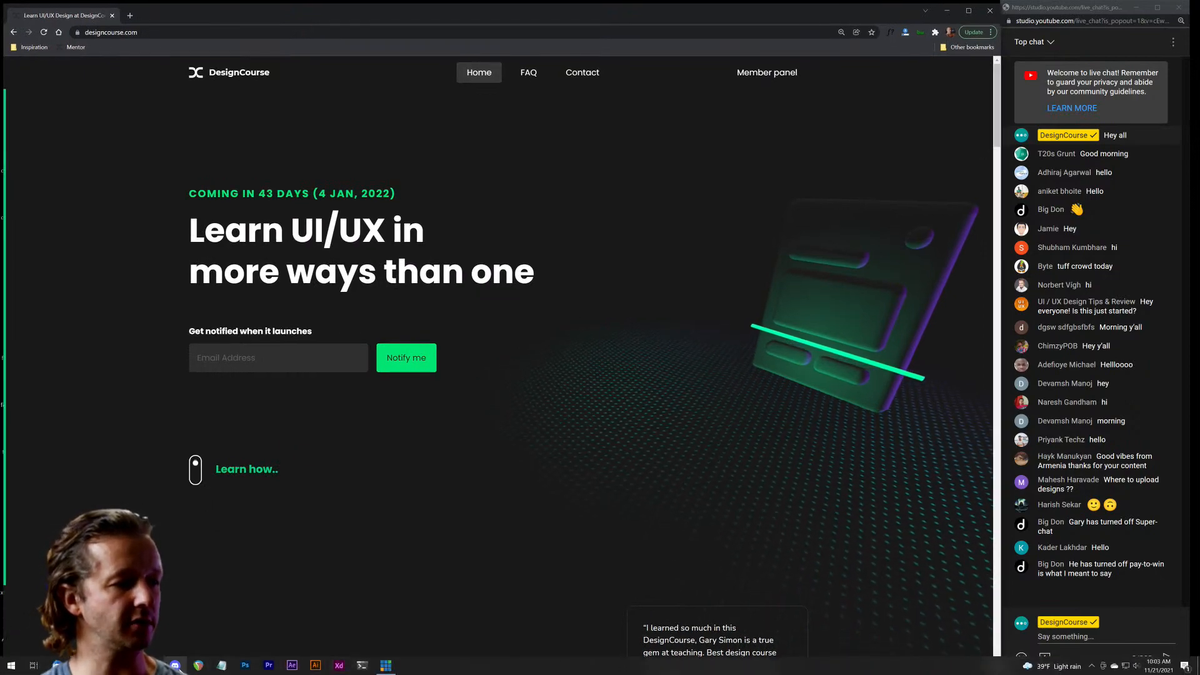
pyautogui.click(177, 666)
pyautogui.scroll(15, 377, 428)
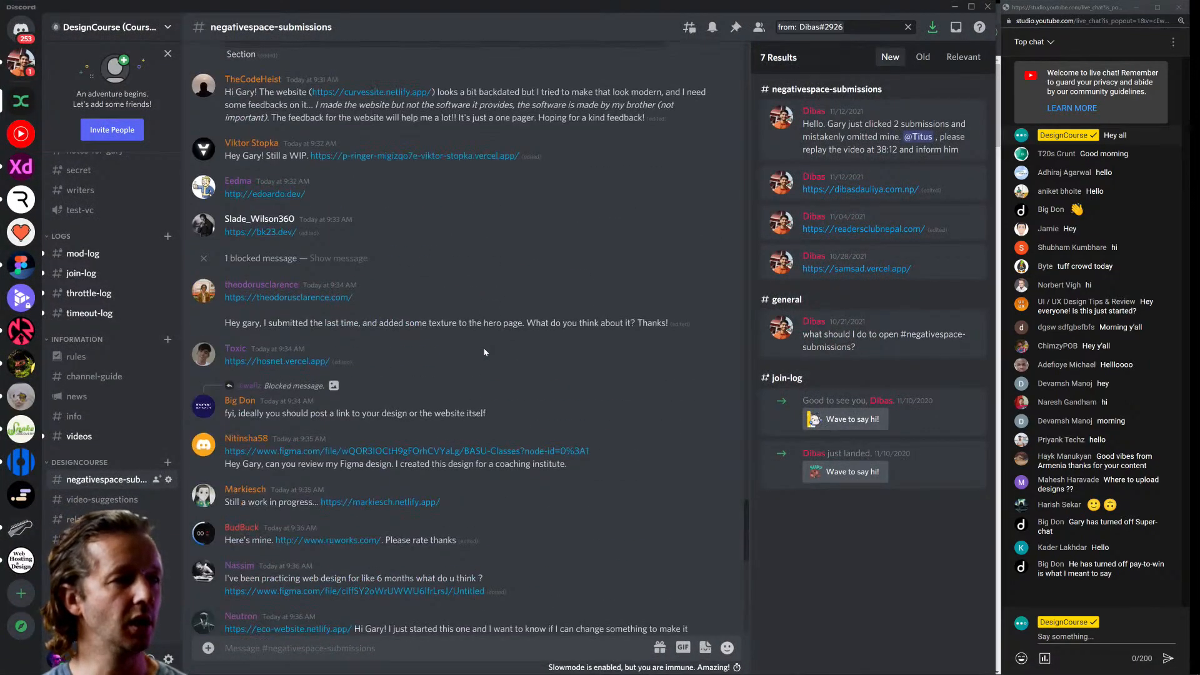
pyautogui.scroll(1, 446, 288)
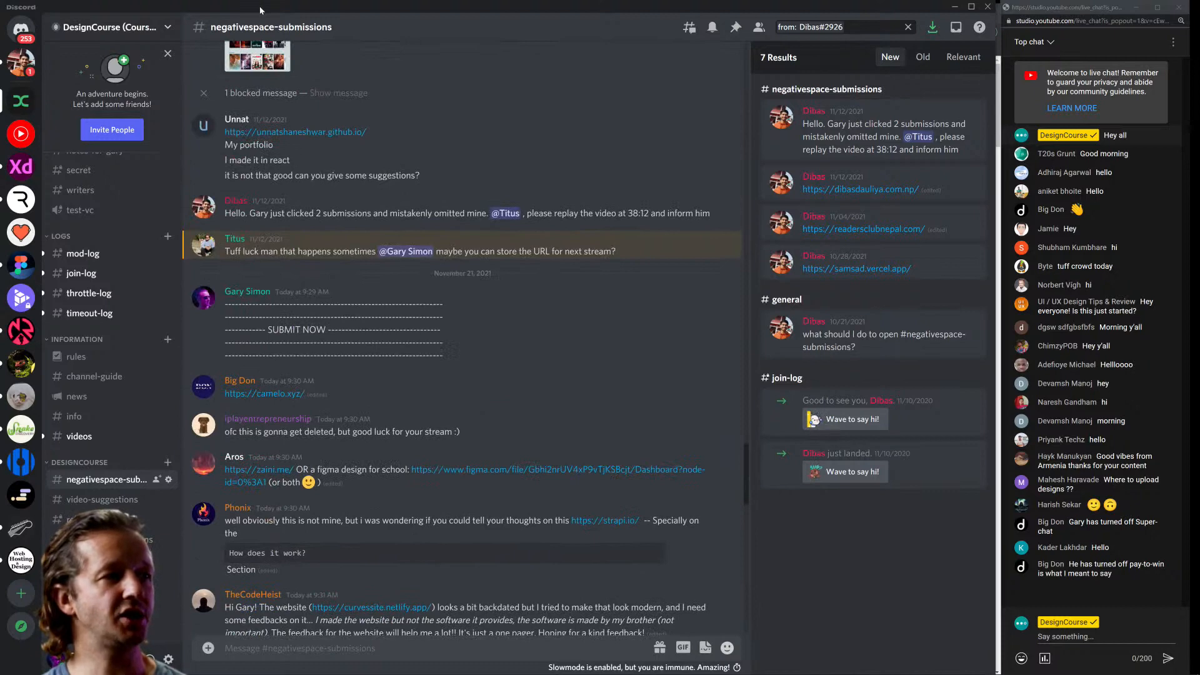
# Move the Discord window over the browser and enlarge it to cover the browser window.
pyautogui.moveTo(261, 10); pyautogui.dragTo(256, 0)
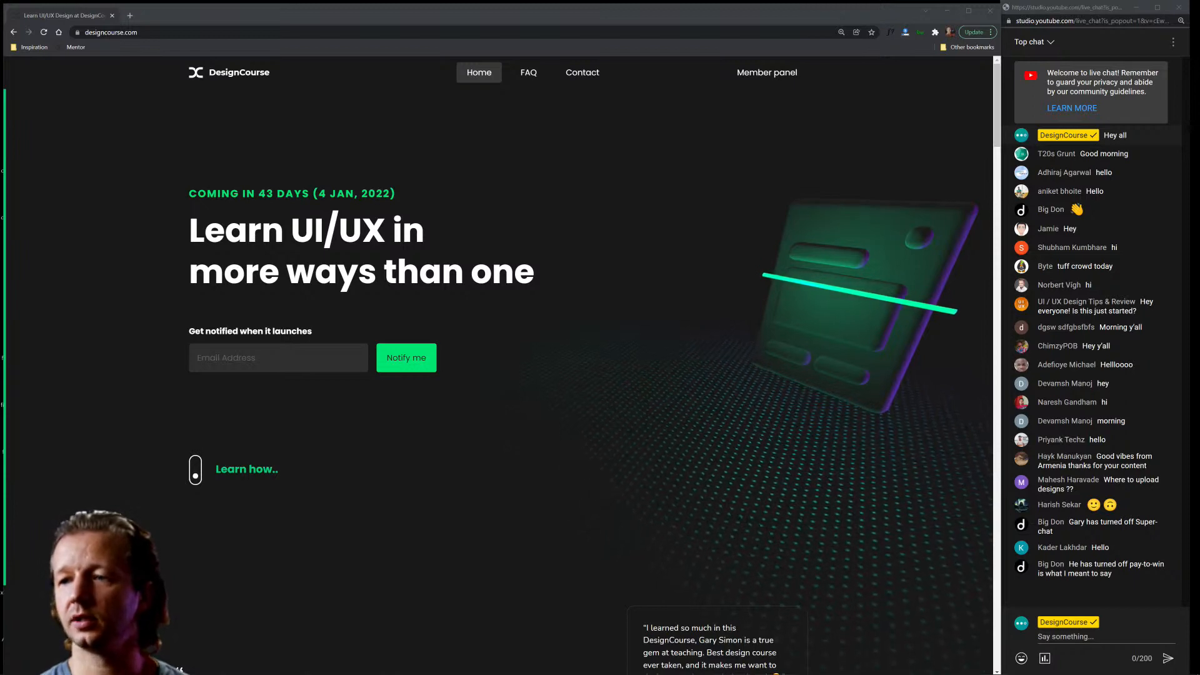
pyautogui.moveTo(1199, 122); pyautogui.dragTo(168, 14)
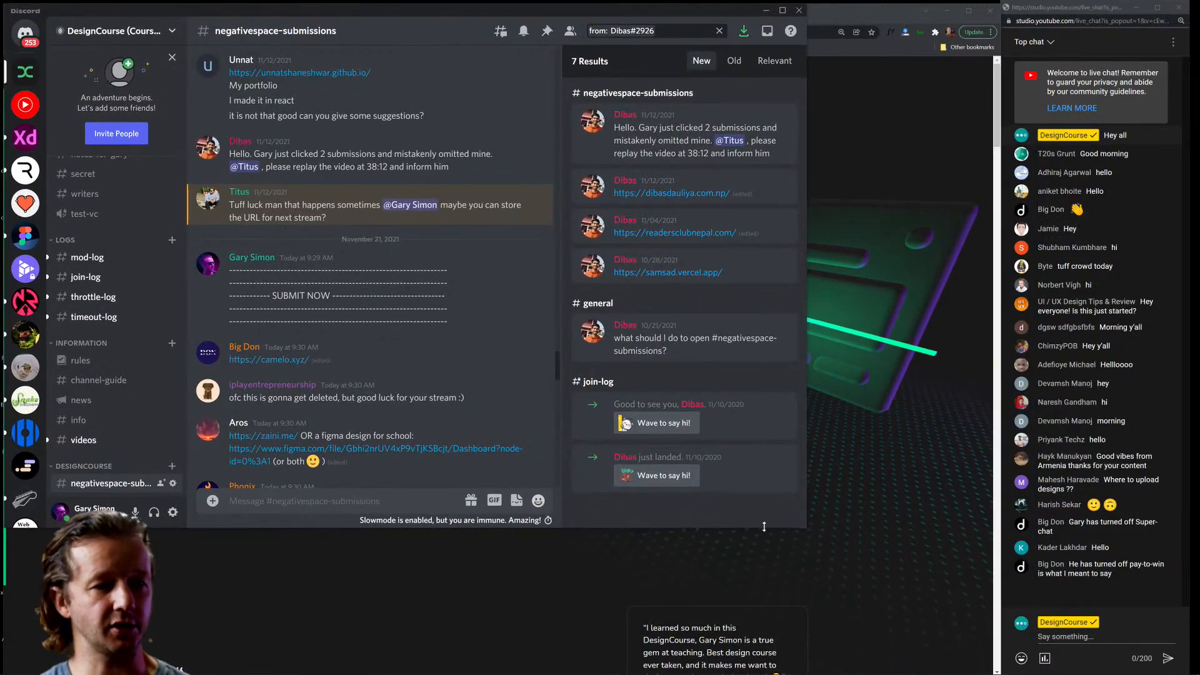
pyautogui.moveTo(804, 525); pyautogui.dragTo(997, 671)
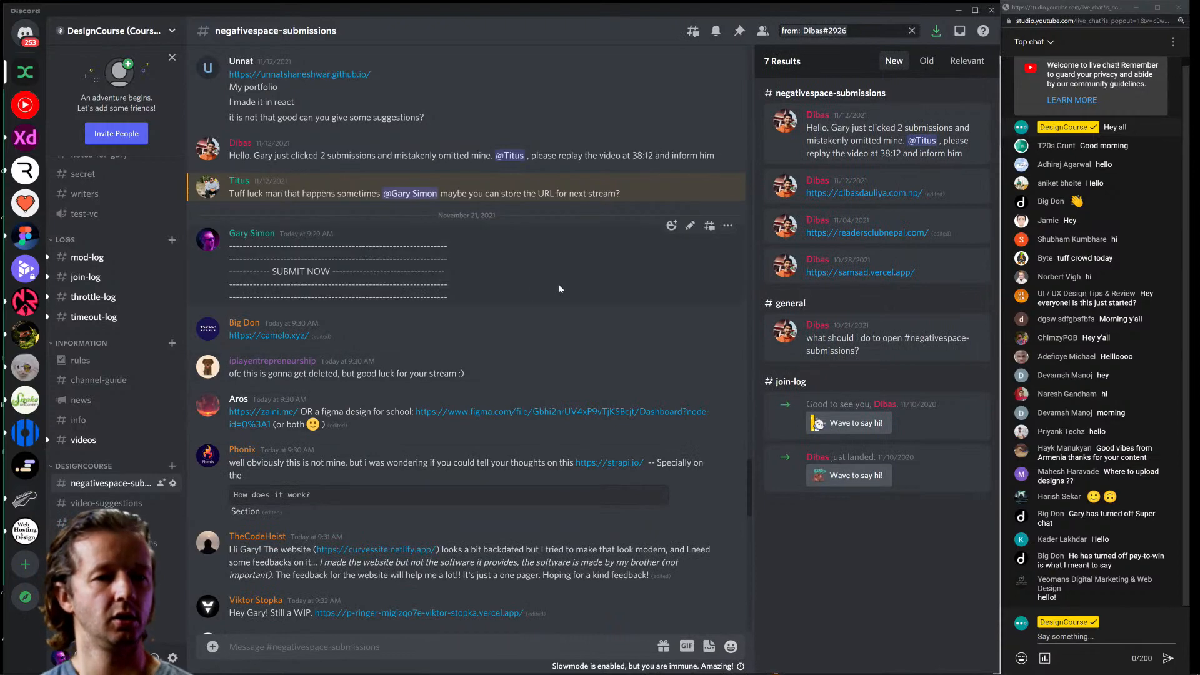
# Open the camelo.xyz submission and detach the DesignCourse tab from its browser window.
pyautogui.click(269, 337)
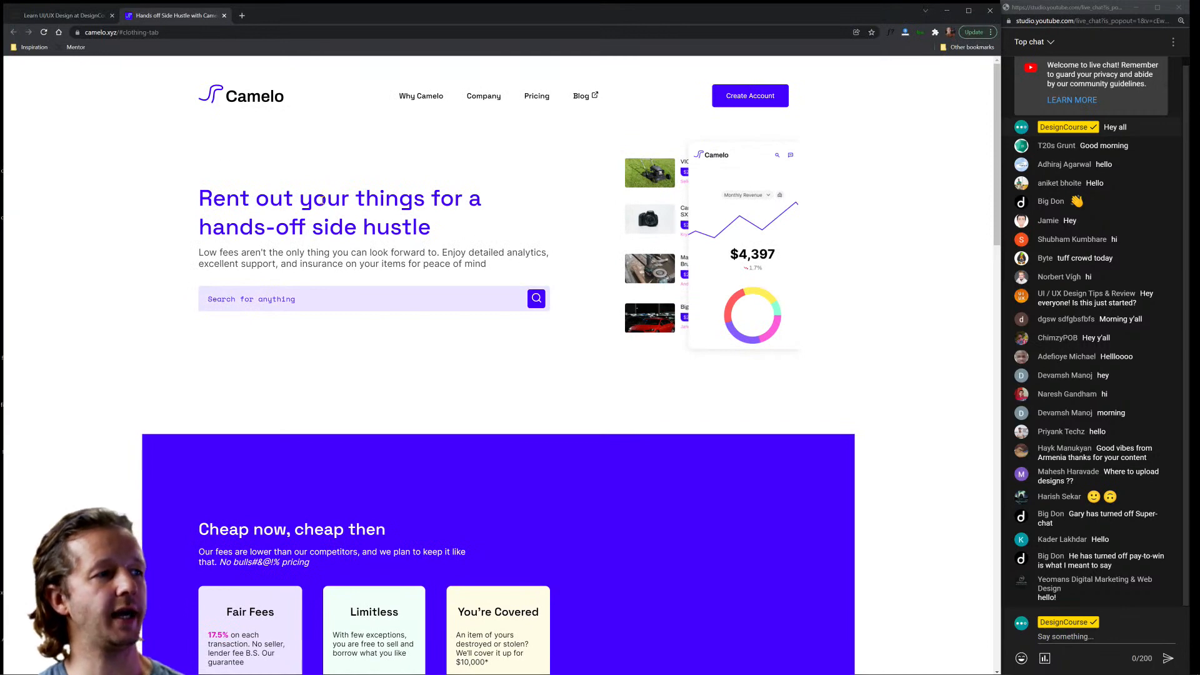
pyautogui.moveTo(75, 17); pyautogui.dragTo(0, 95)
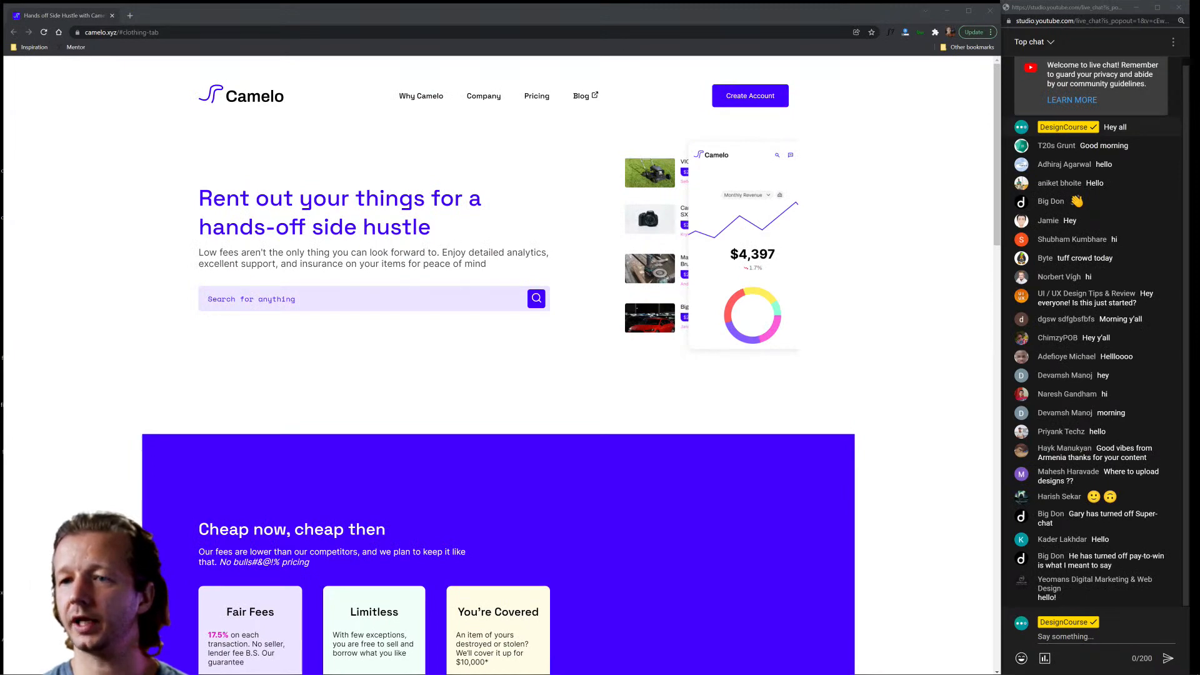
pyautogui.click(150, 187)
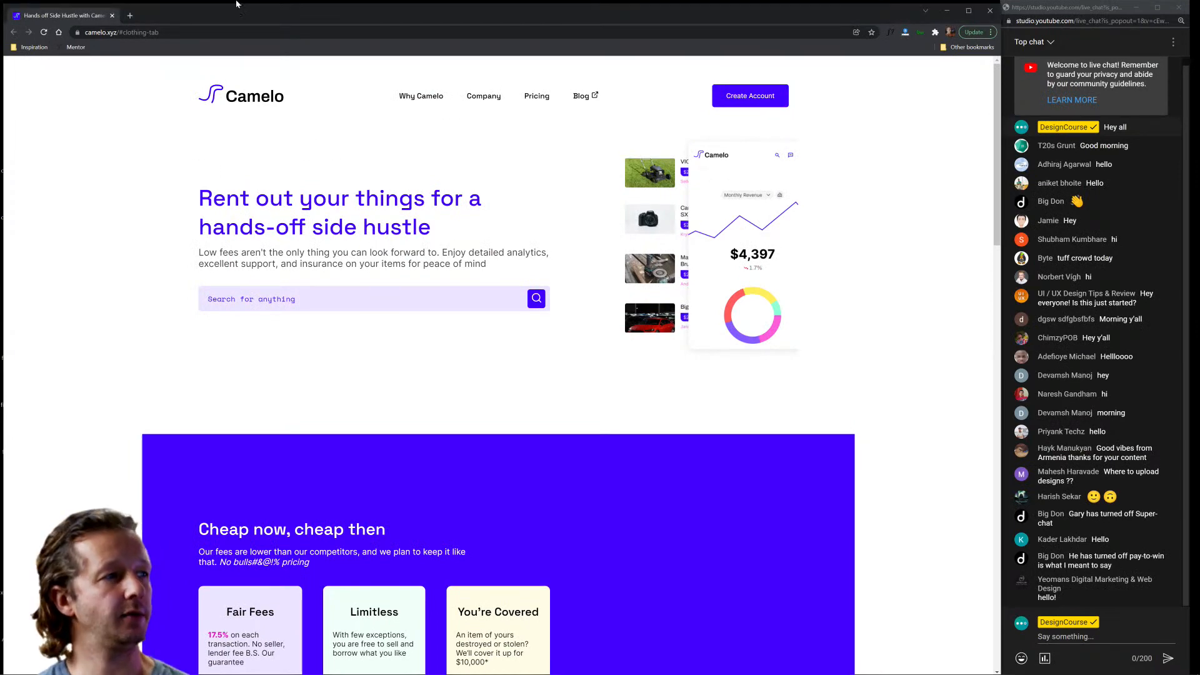
pyautogui.moveTo(227, 9)
pyautogui.mouseDown()
pyautogui.moveTo(253, 484)
pyautogui.moveTo(230, 6)
pyautogui.mouseUp()
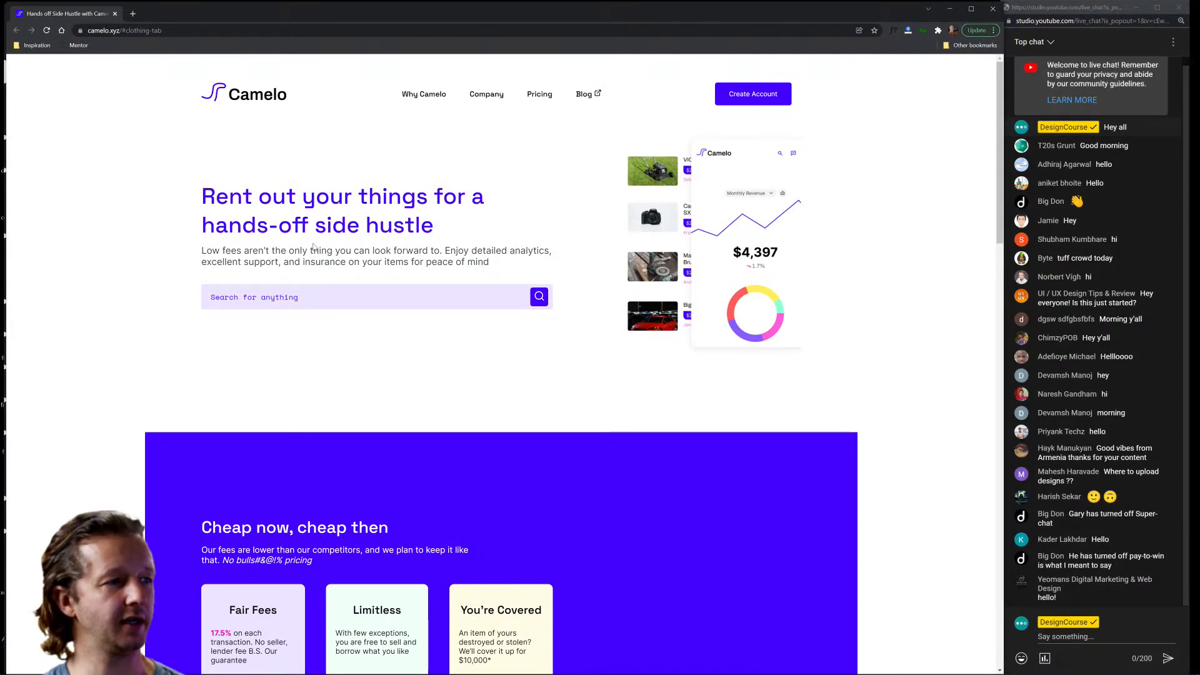
# Examine the Camelo landing page from the hero text through the offer, custom stores, analytics and download sections.
pyautogui.moveTo(200, 253); pyautogui.dragTo(500, 264)
pyautogui.click(509, 267)
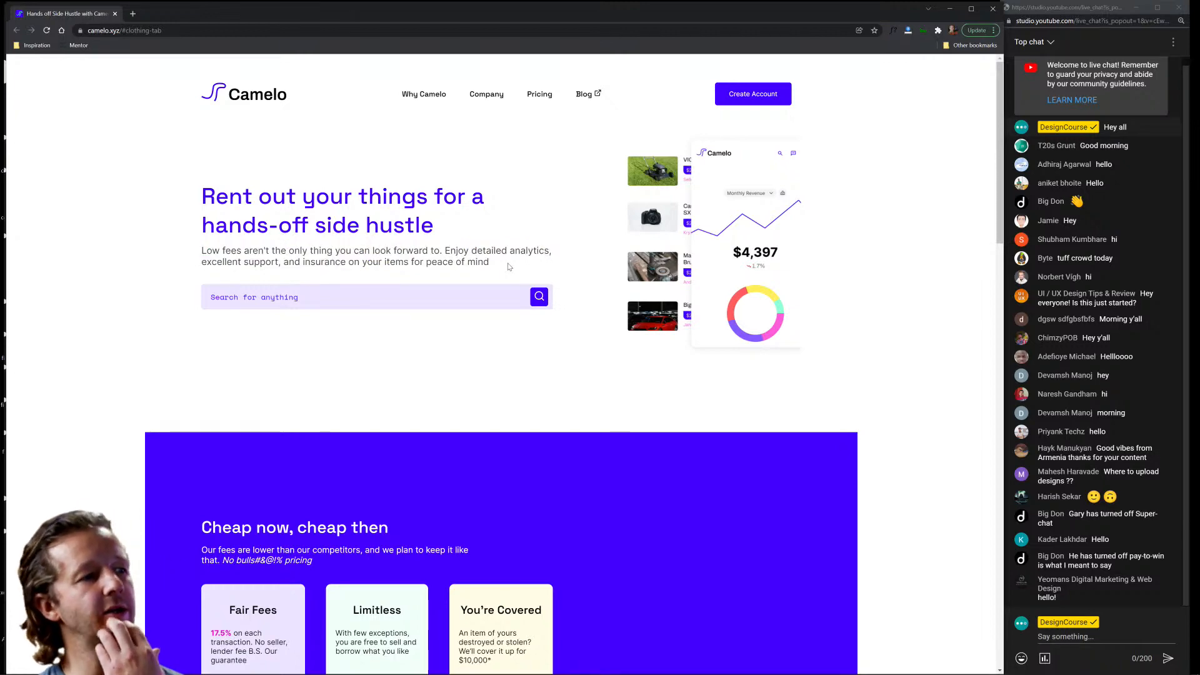
pyautogui.scroll(-5, 556, 245)
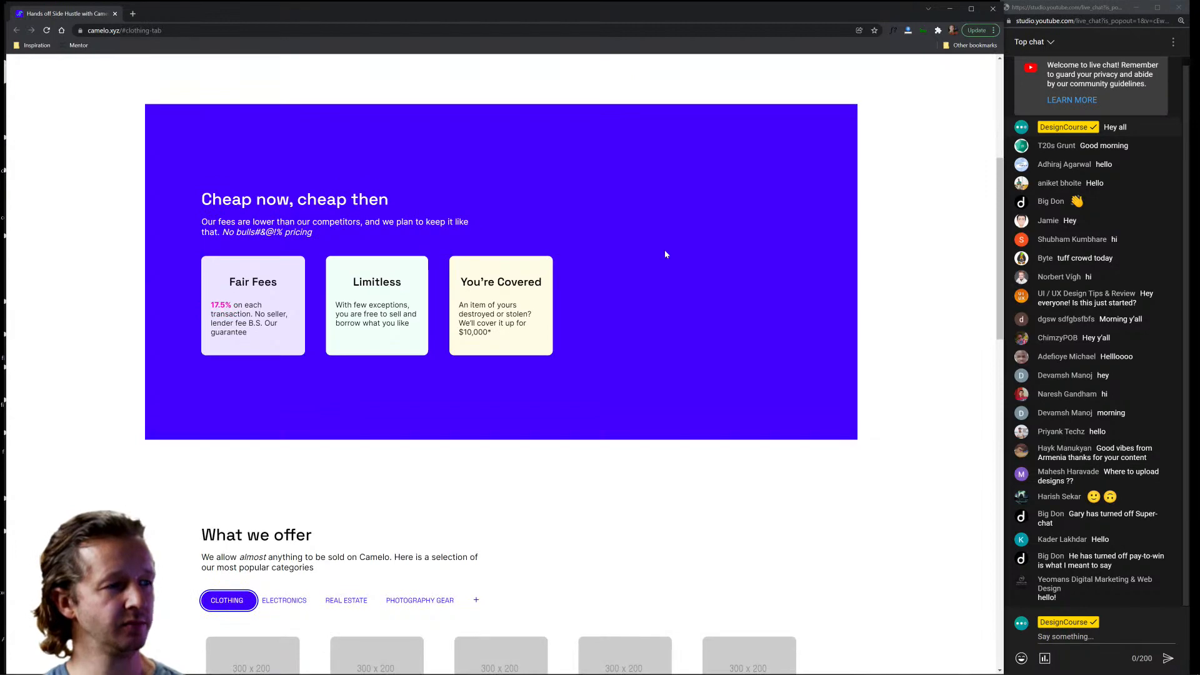
pyautogui.scroll(-7, 665, 254)
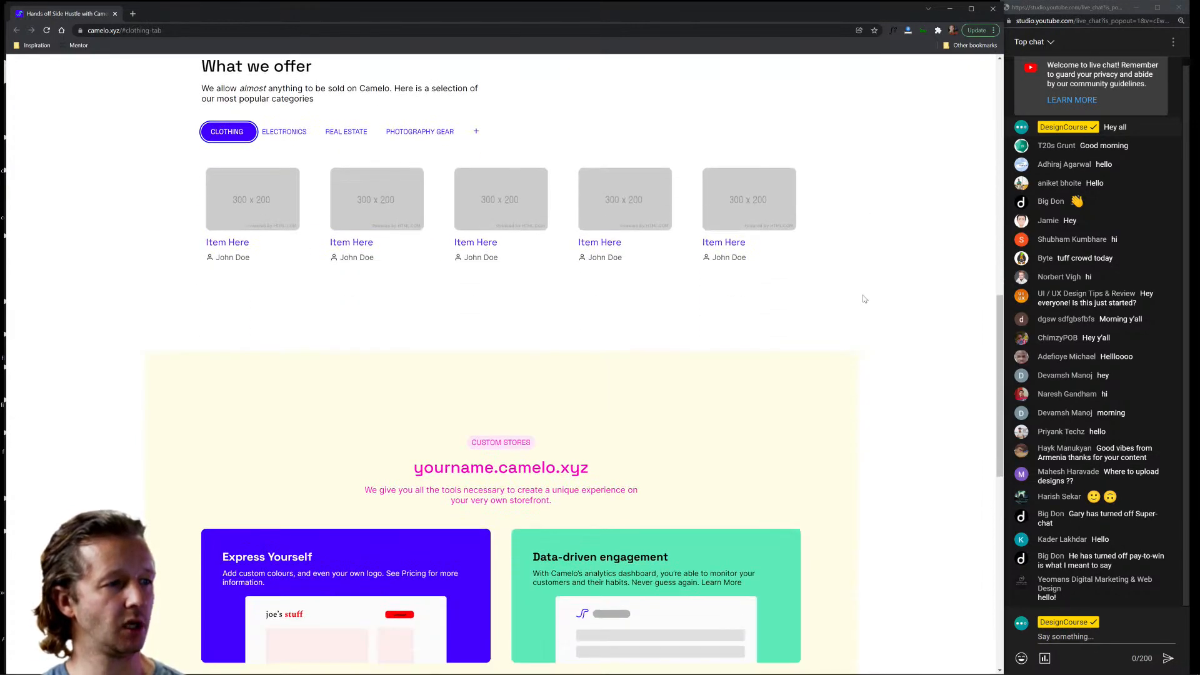
pyautogui.scroll(1, 864, 298)
pyautogui.scroll(-8, 864, 299)
pyautogui.scroll(-4, 863, 299)
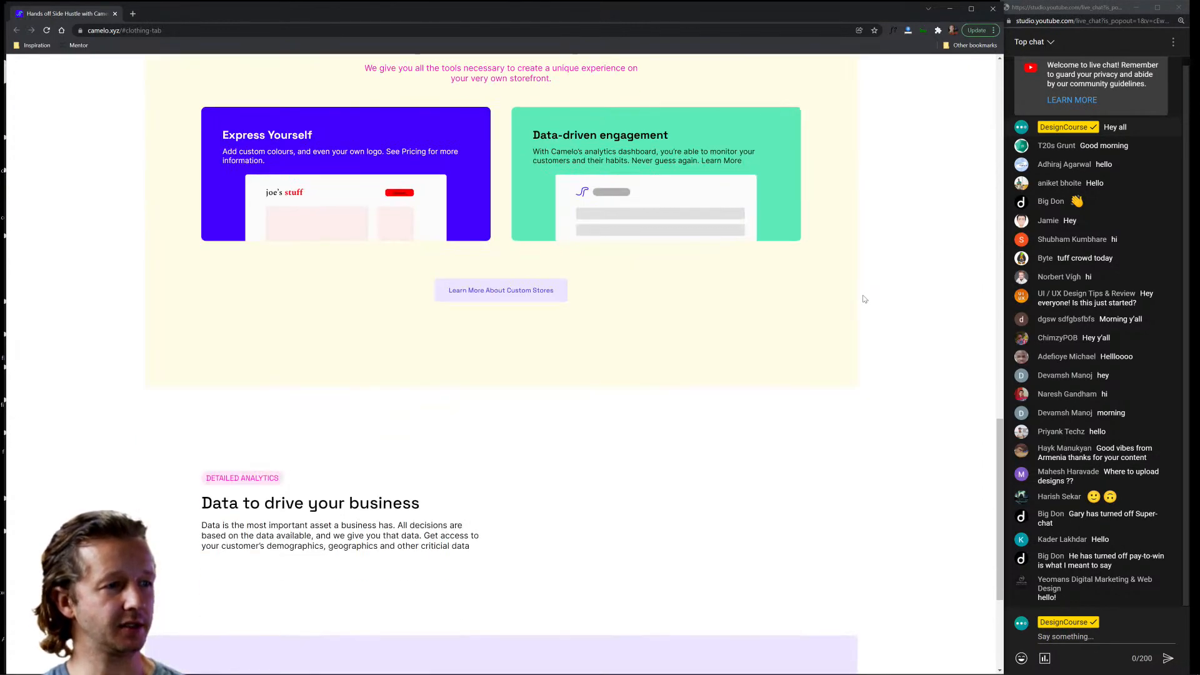
pyautogui.scroll(9, 839, 354)
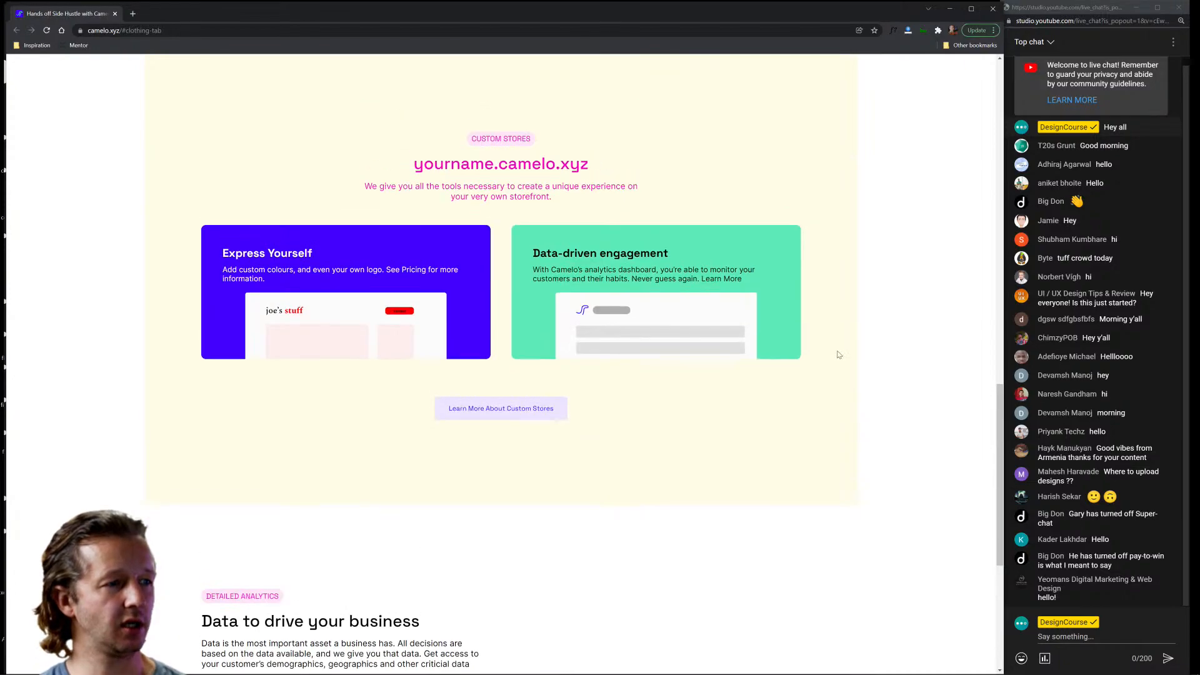
pyautogui.scroll(-2, 838, 354)
pyautogui.scroll(7, 838, 355)
pyautogui.scroll(7, 838, 354)
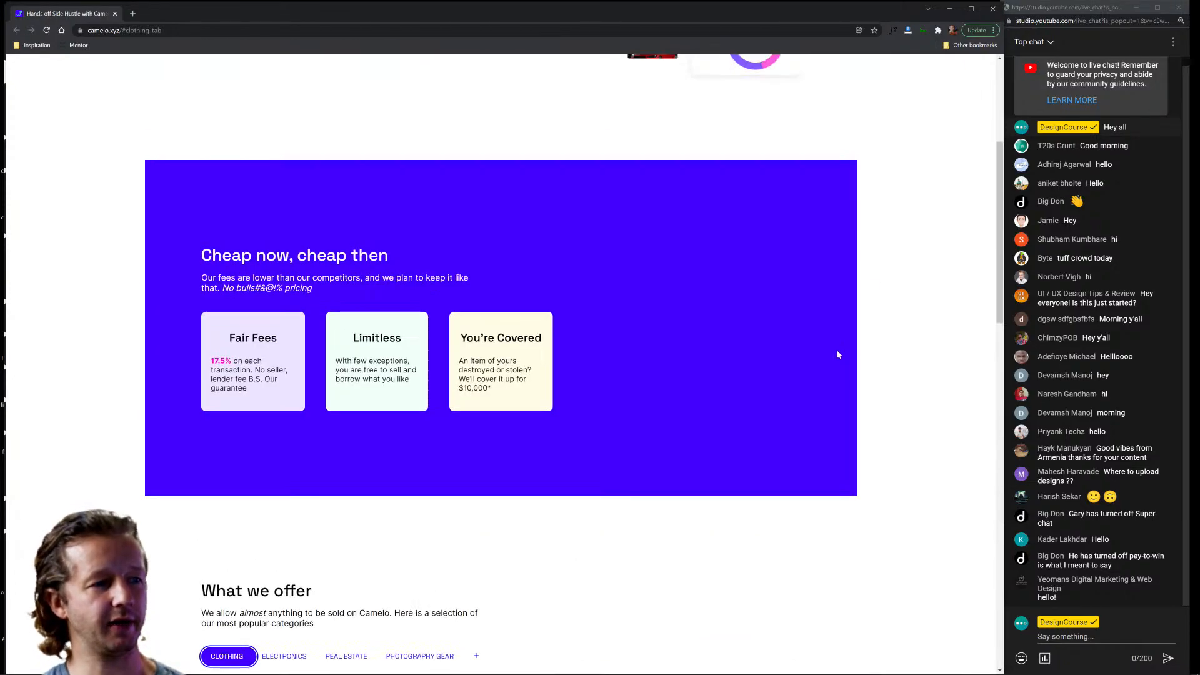
pyautogui.scroll(-10, 839, 354)
pyautogui.scroll(-11, 838, 354)
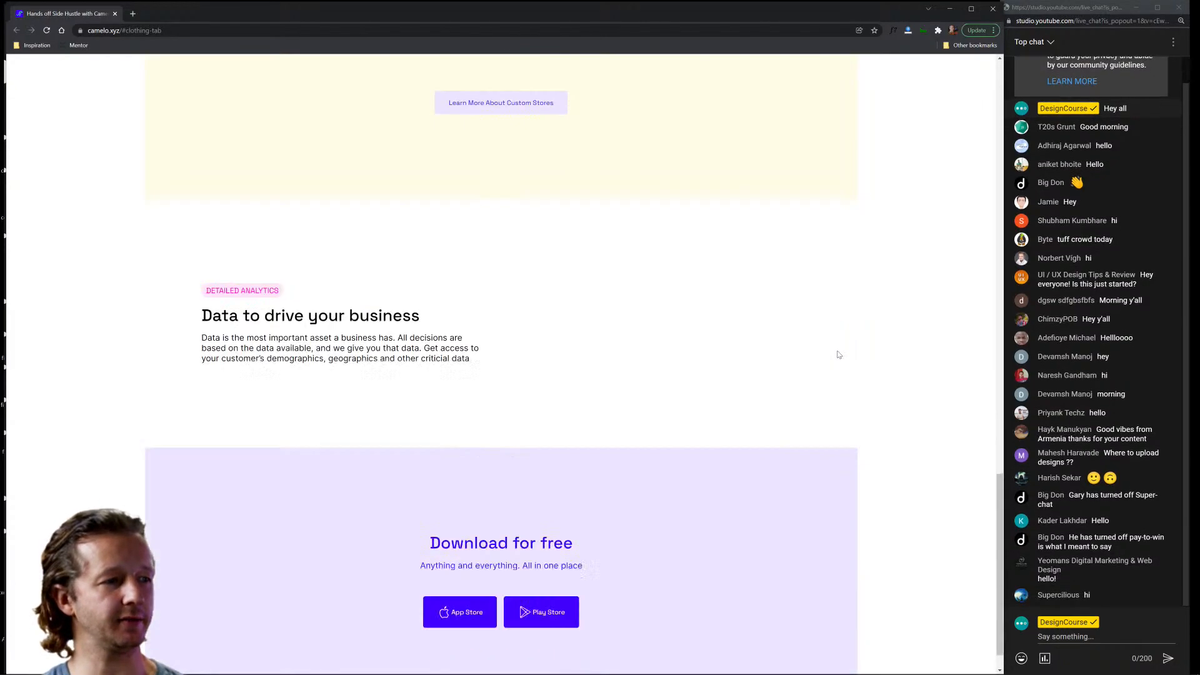
pyautogui.scroll(2, 838, 355)
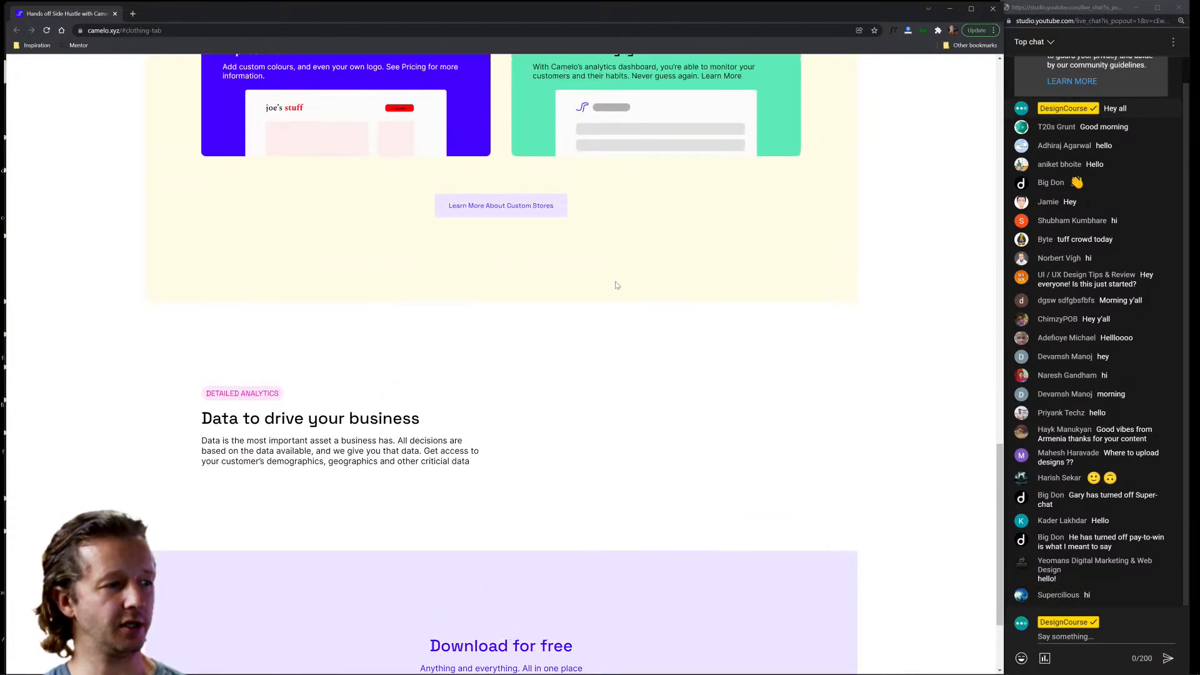
pyautogui.scroll(4, 615, 285)
pyautogui.scroll(-3, 616, 285)
pyautogui.scroll(6, 616, 285)
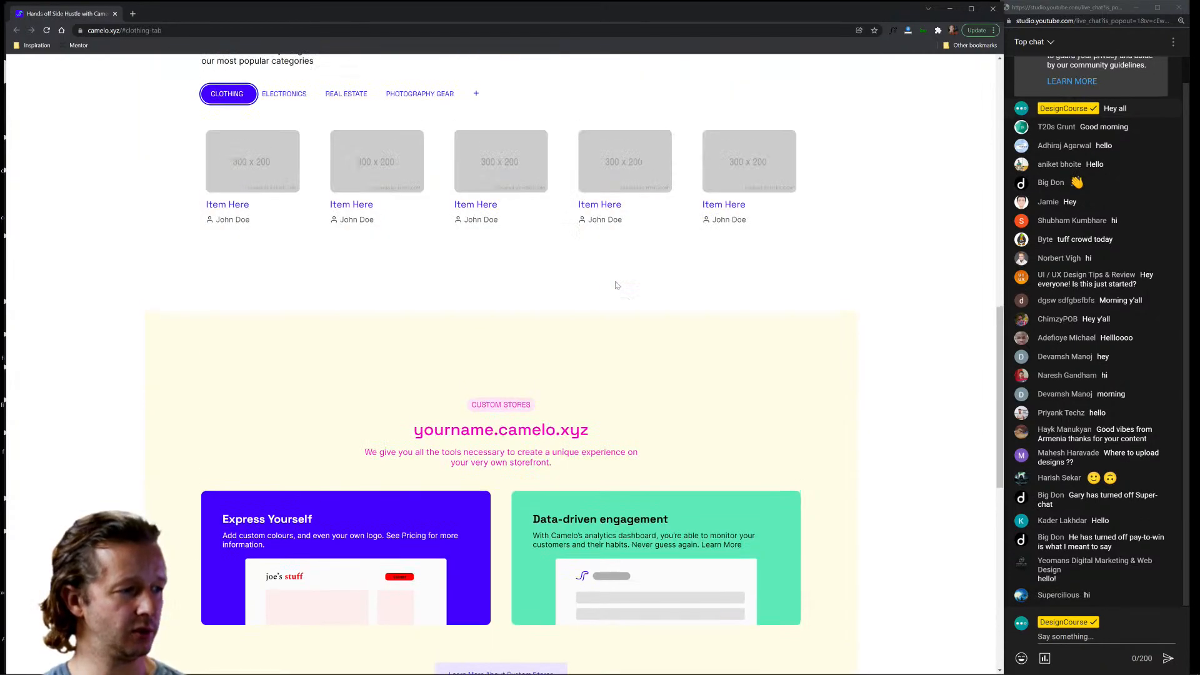
pyautogui.scroll(8, 616, 285)
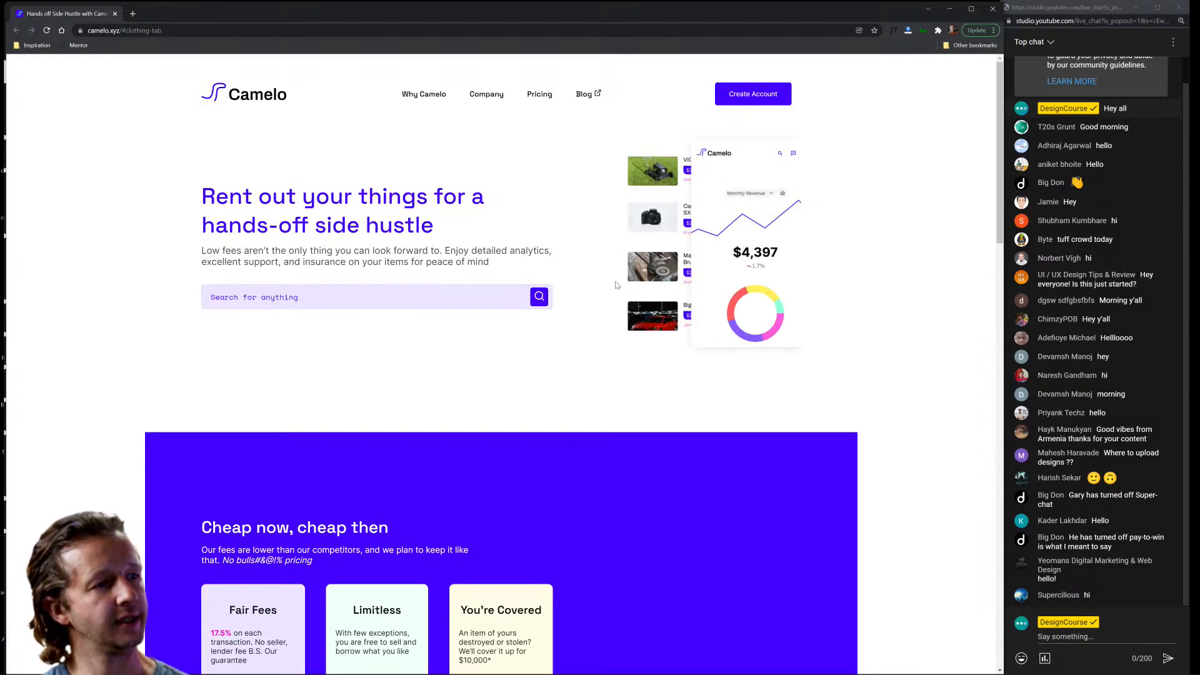
# Enlarge the page view to examine the three cards in the "Cheap now, cheap then" section.
pyautogui.scroll(-5, 650, 377)
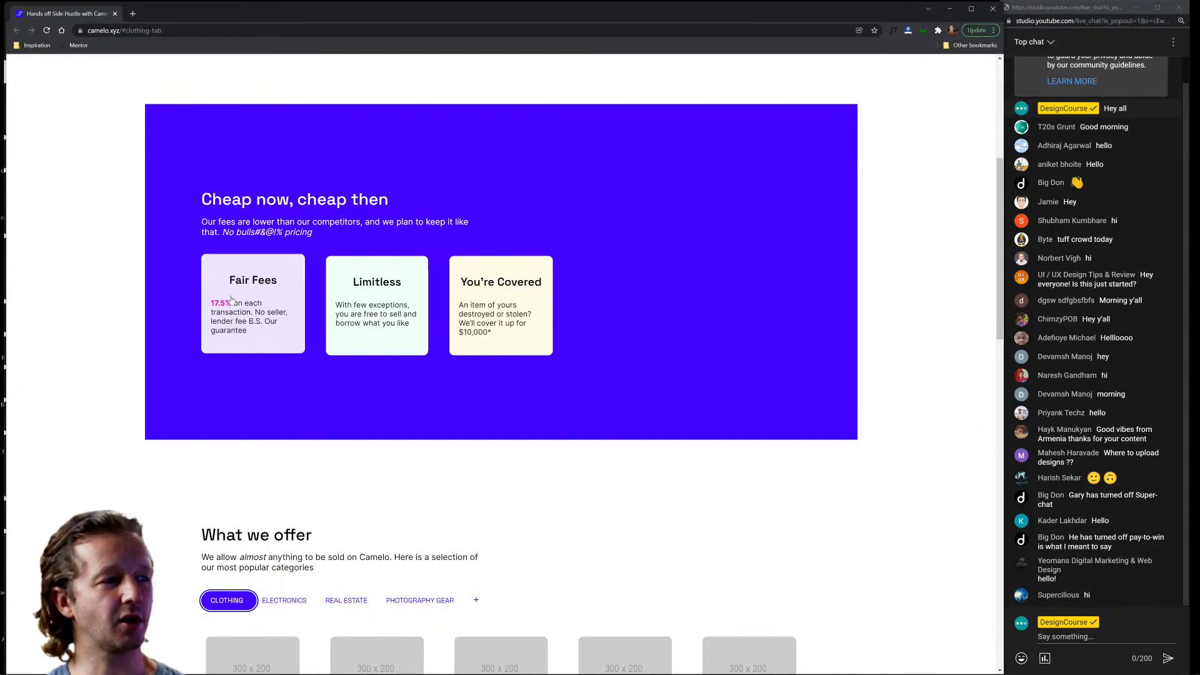
pyautogui.hotkey('ctrl', '+')
pyautogui.hotkey('ctrl', '+')
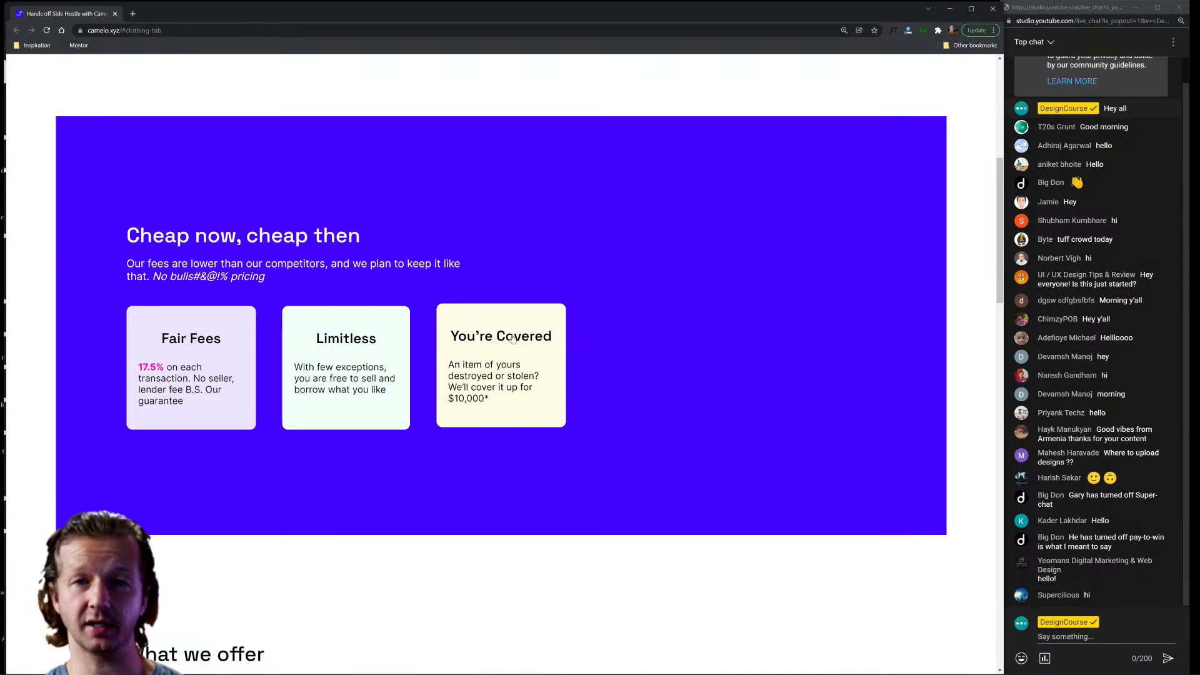
# Return to the Camelo hero section and reset the page zoom to 100%.
pyautogui.scroll(6, 510, 441)
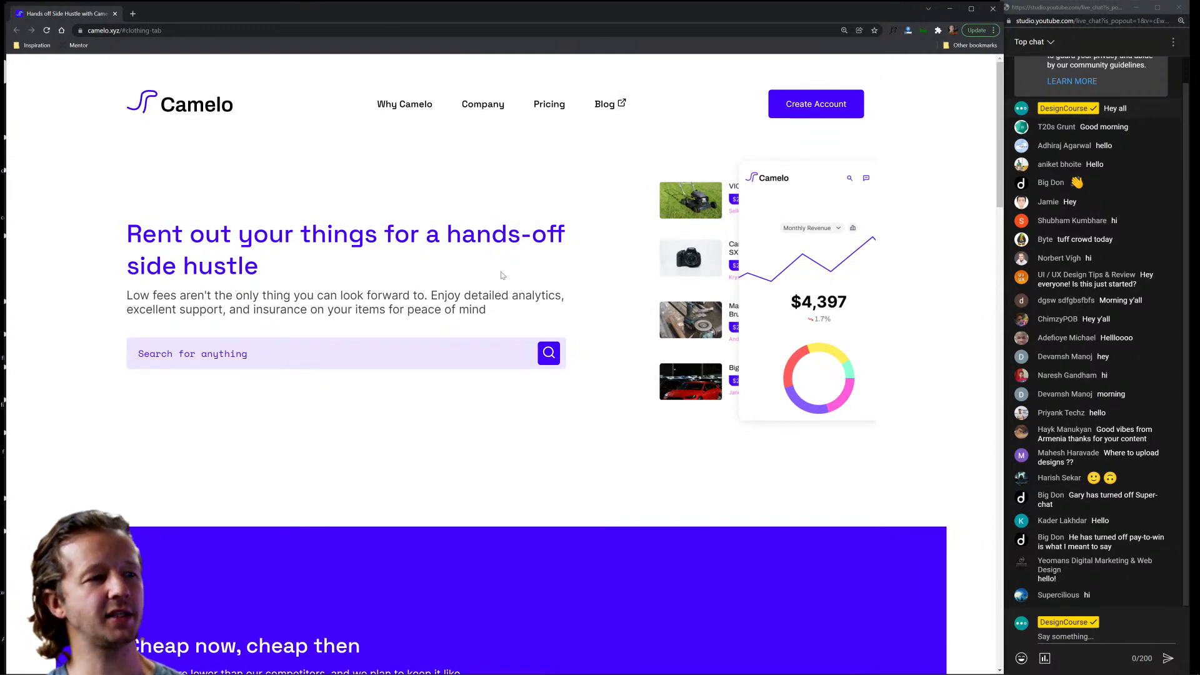
pyautogui.moveTo(570, 200); pyautogui.dragTo(359, 256)
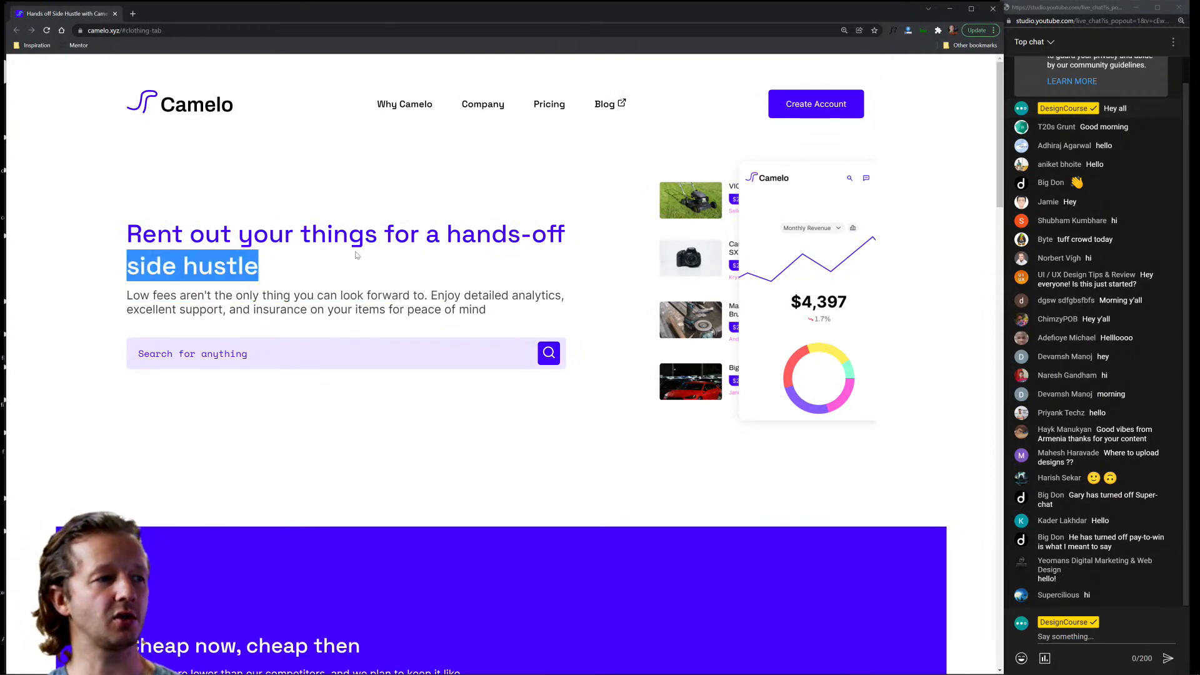
pyautogui.click(360, 256)
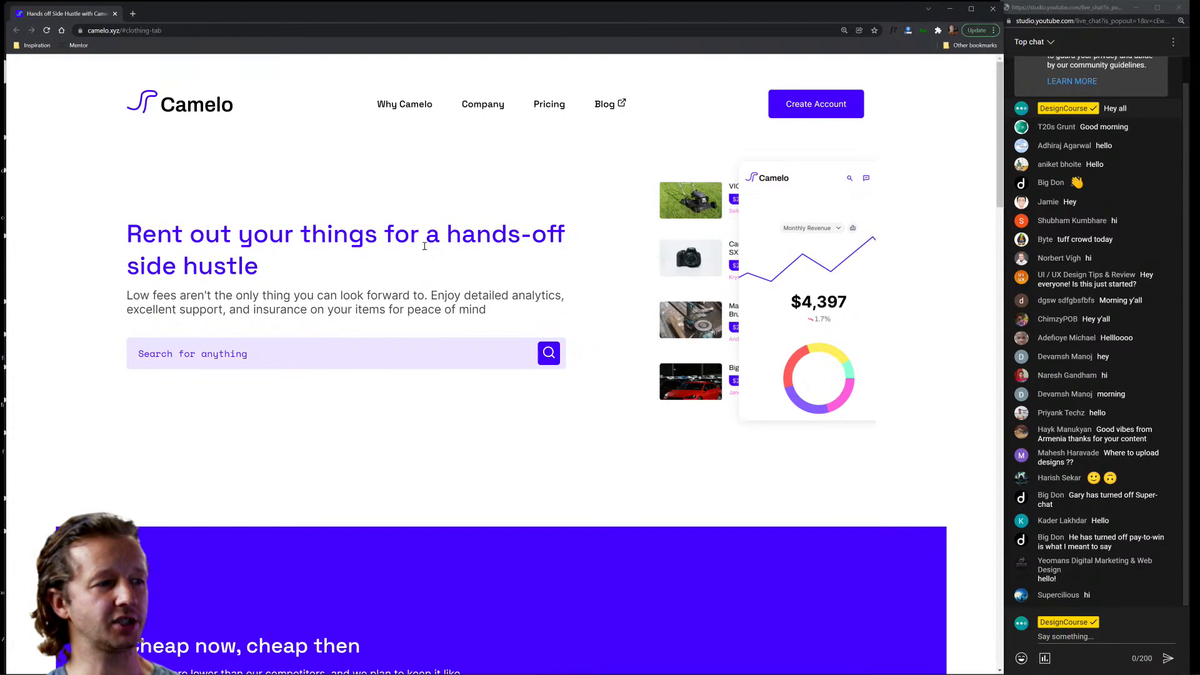
pyautogui.hotkey('ctrl', '-')
pyautogui.hotkey('ctrl', '-')
pyautogui.hotkey('ctrl', '+')
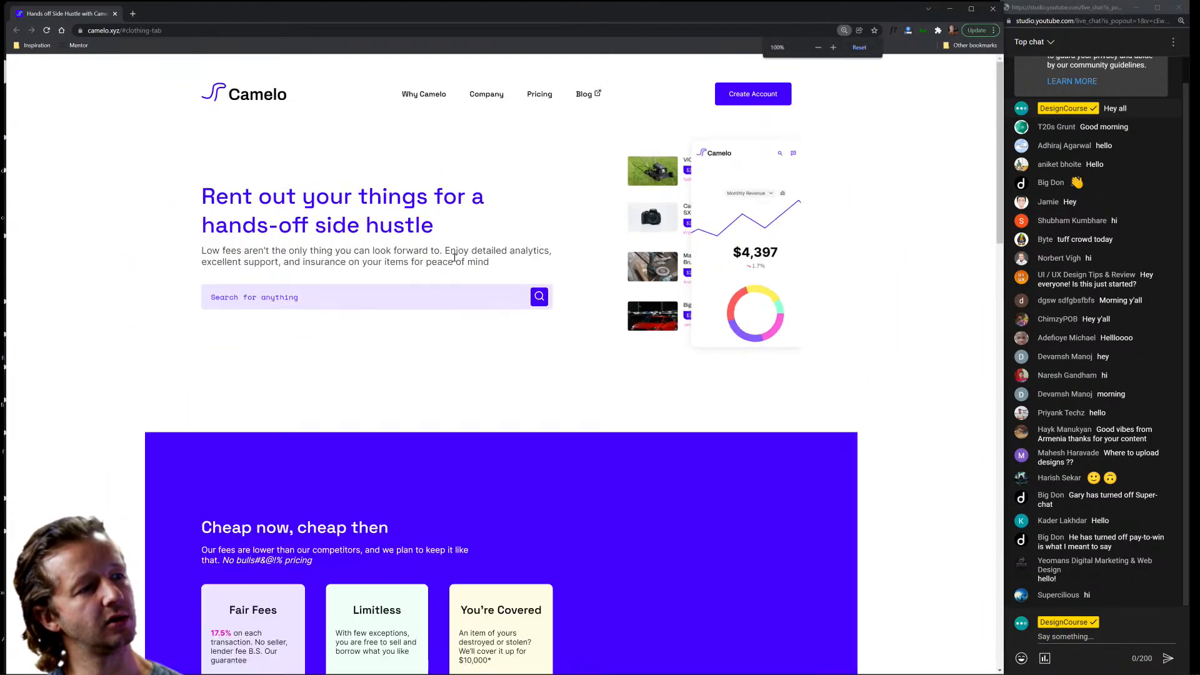
# Examine the Camelo hero's headline, supporting paragraph and search field.
pyautogui.moveTo(203, 252)
pyautogui.mouseDown()
pyautogui.moveTo(518, 275)
pyautogui.moveTo(203, 250)
pyautogui.mouseUp()
pyautogui.click(490, 270)
pyautogui.click(266, 250)
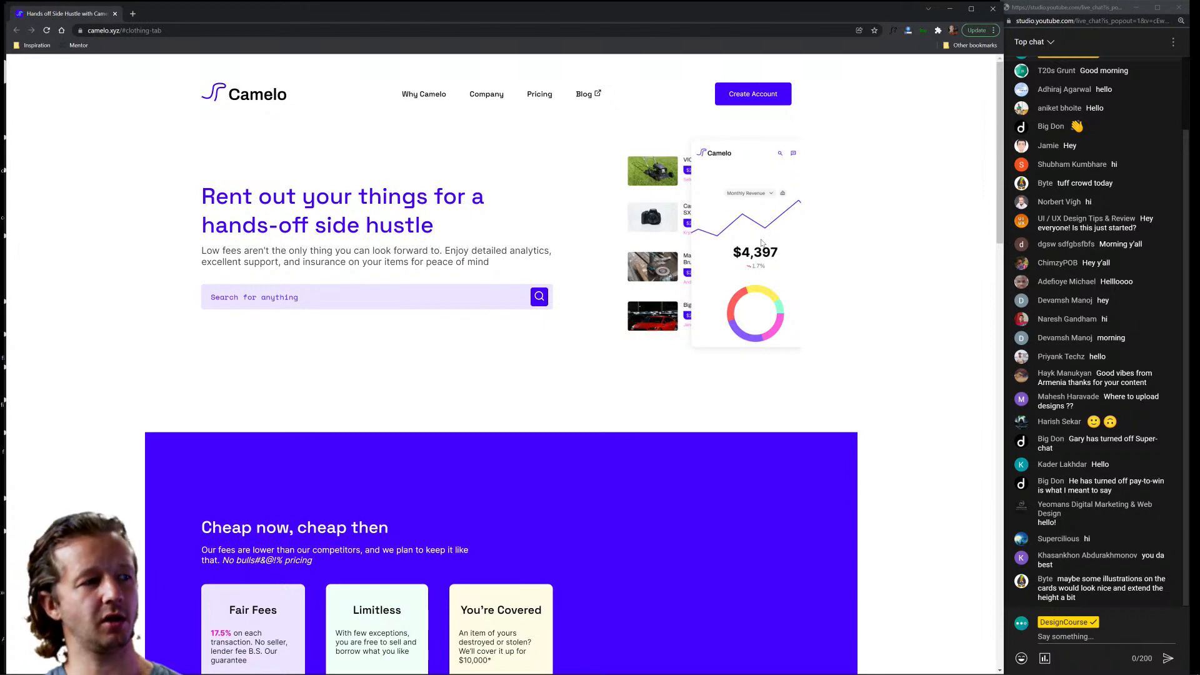
pyautogui.moveTo(200, 188); pyautogui.dragTo(572, 320)
pyautogui.click(562, 350)
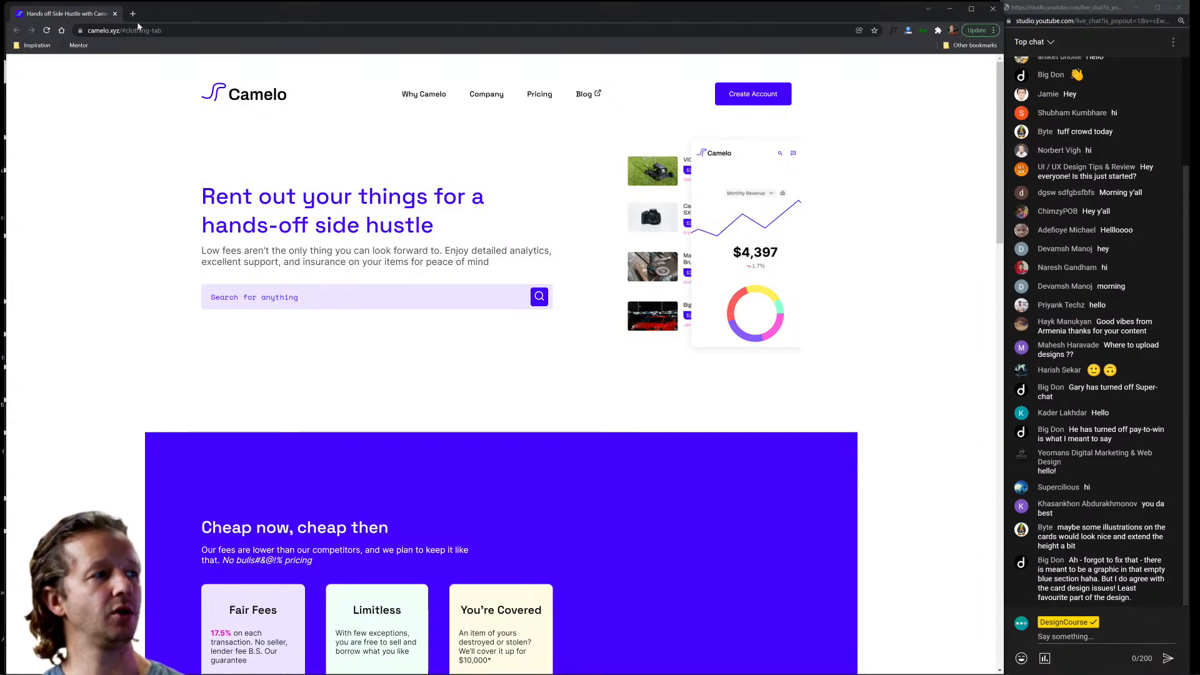
# Skim the Camelo sections from the pricing cards to the detailed analytics block.
pyautogui.scroll(-5, 167, 245)
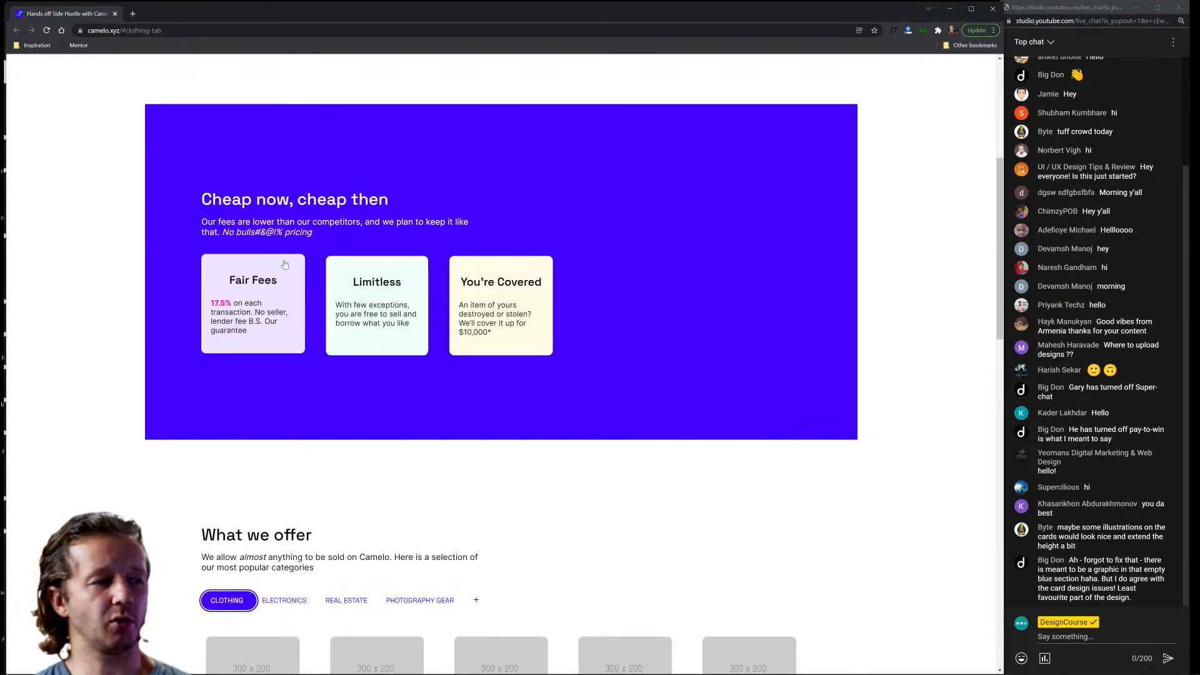
pyautogui.scroll(-18, 166, 264)
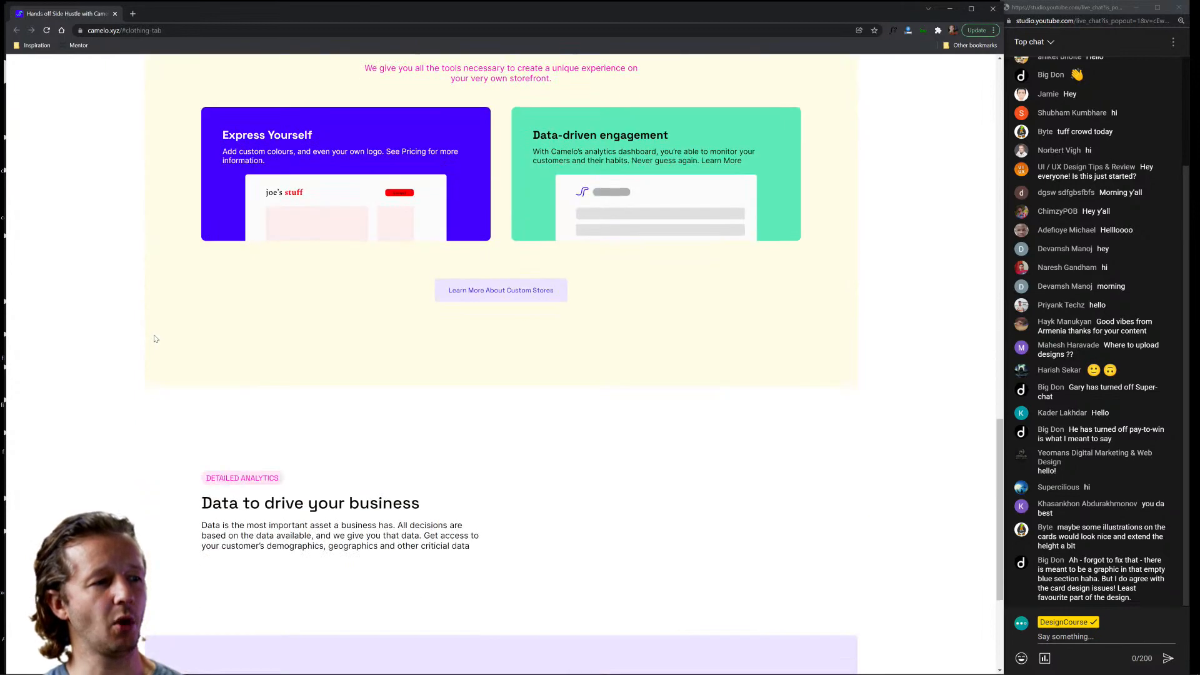
pyautogui.scroll(20, 156, 338)
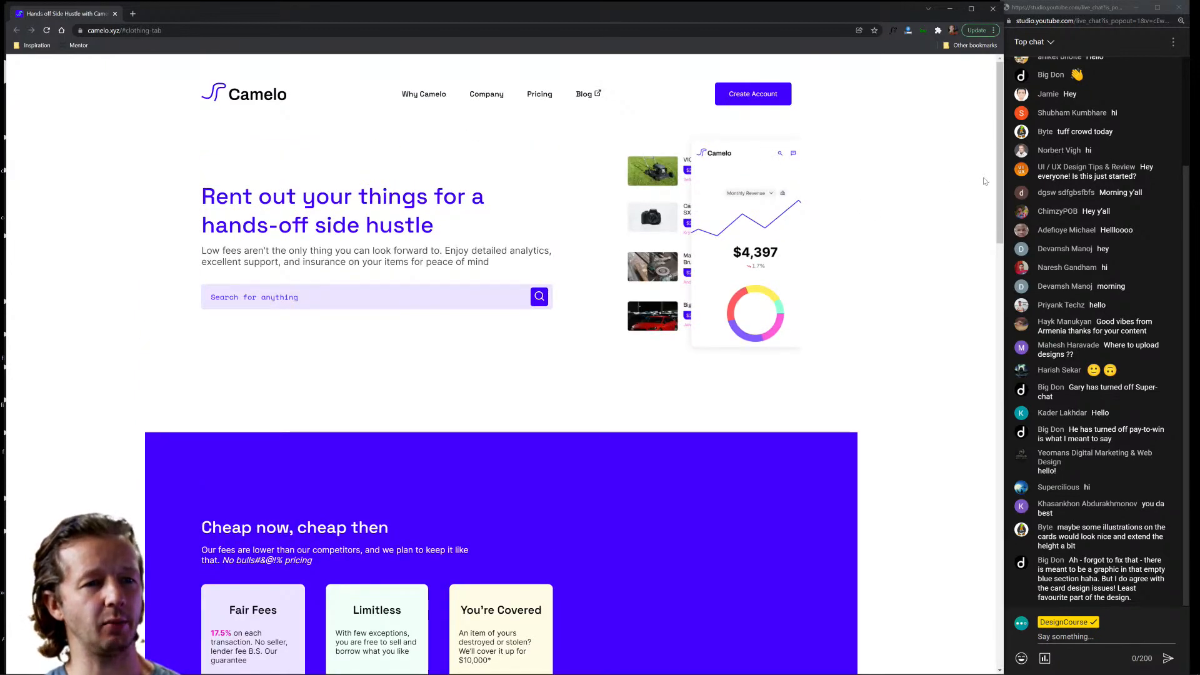
# Check Camelo's responsive layout by narrowing the browser window to mobile width and widening it again.
pyautogui.moveTo(1002, 215); pyautogui.dragTo(261, 242)
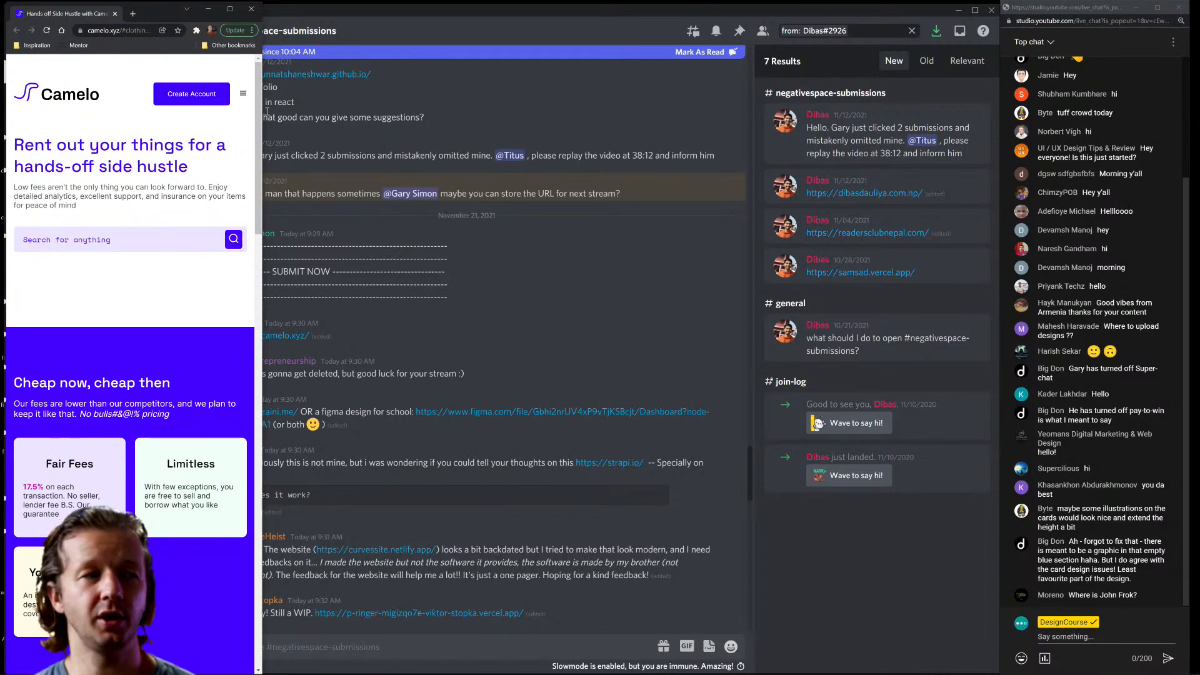
pyautogui.moveTo(262, 109); pyautogui.dragTo(999, 181)
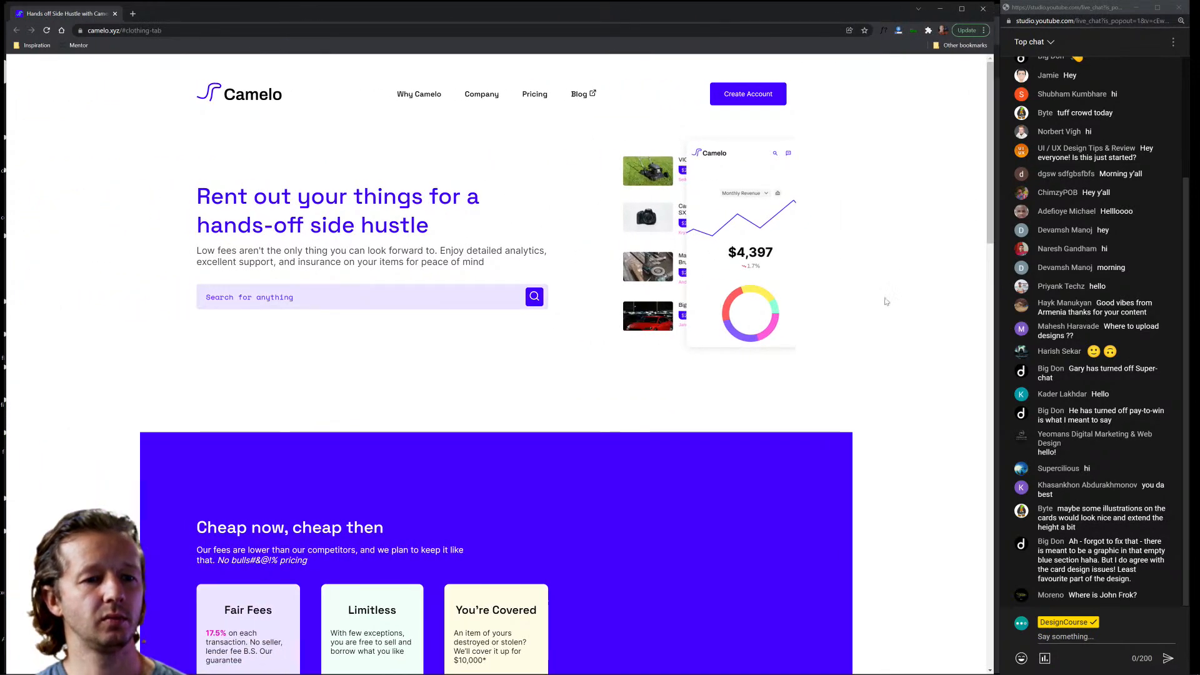
pyautogui.scroll(-2, 884, 300)
pyautogui.scroll(2, 885, 301)
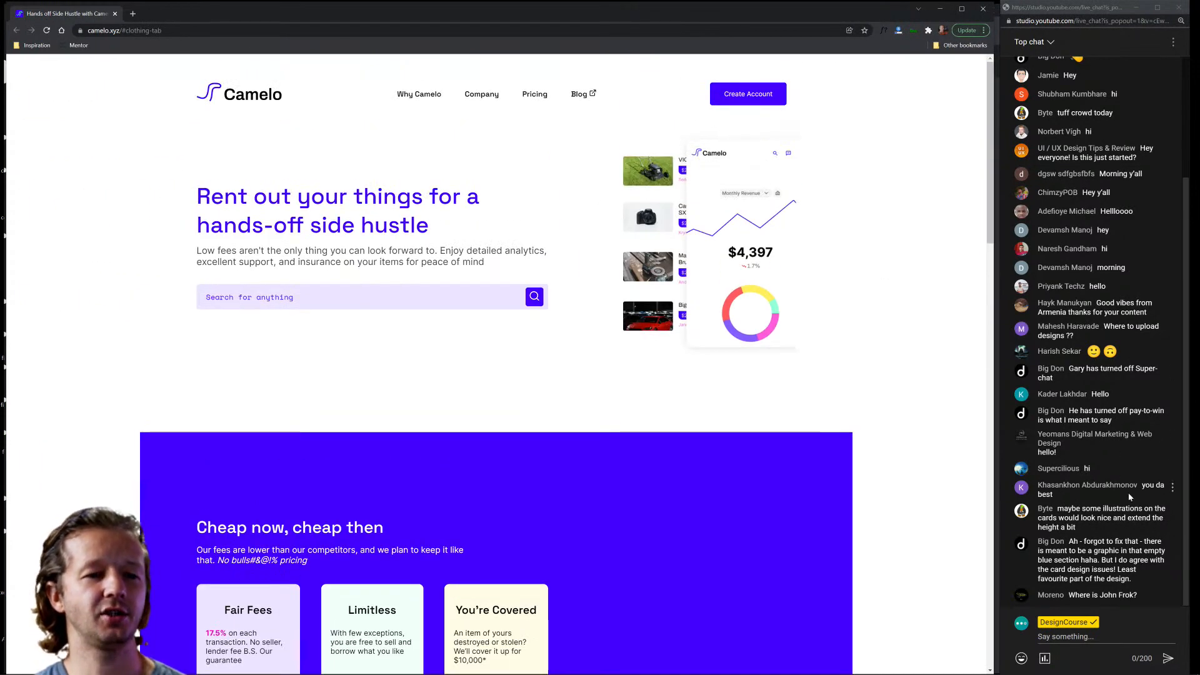
# Read the live chat feedback and review the whole Camelo page once more, down to the download section.
pyautogui.click(1111, 528)
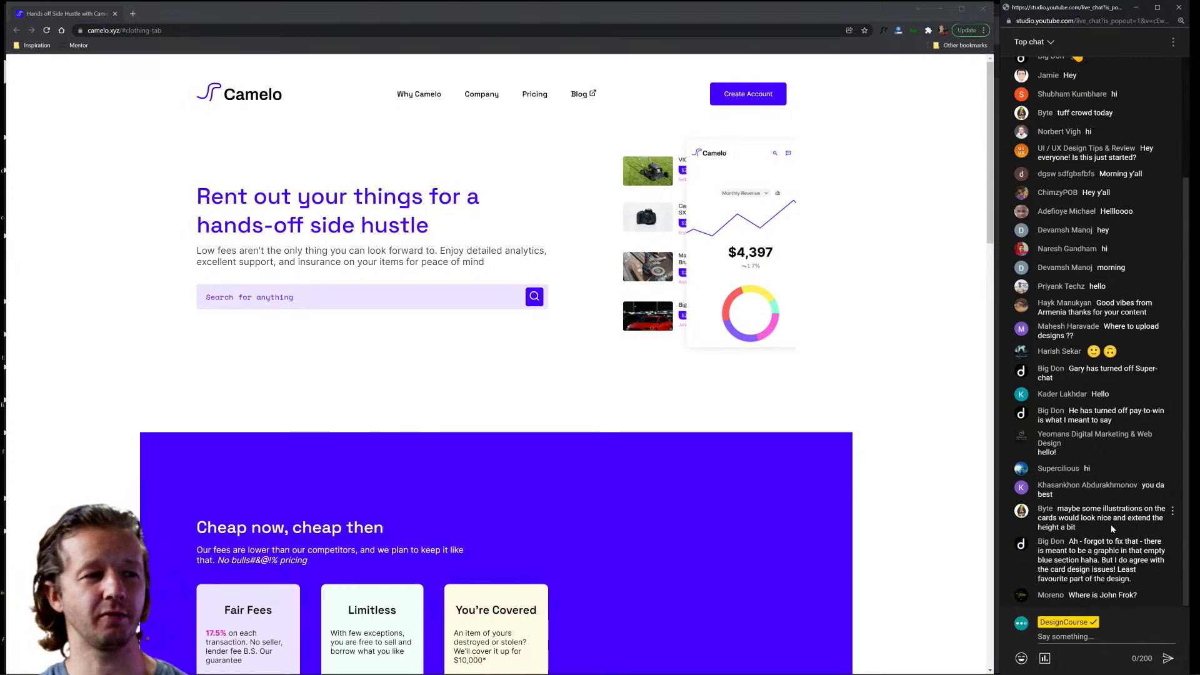
pyautogui.scroll(-10, 867, 360)
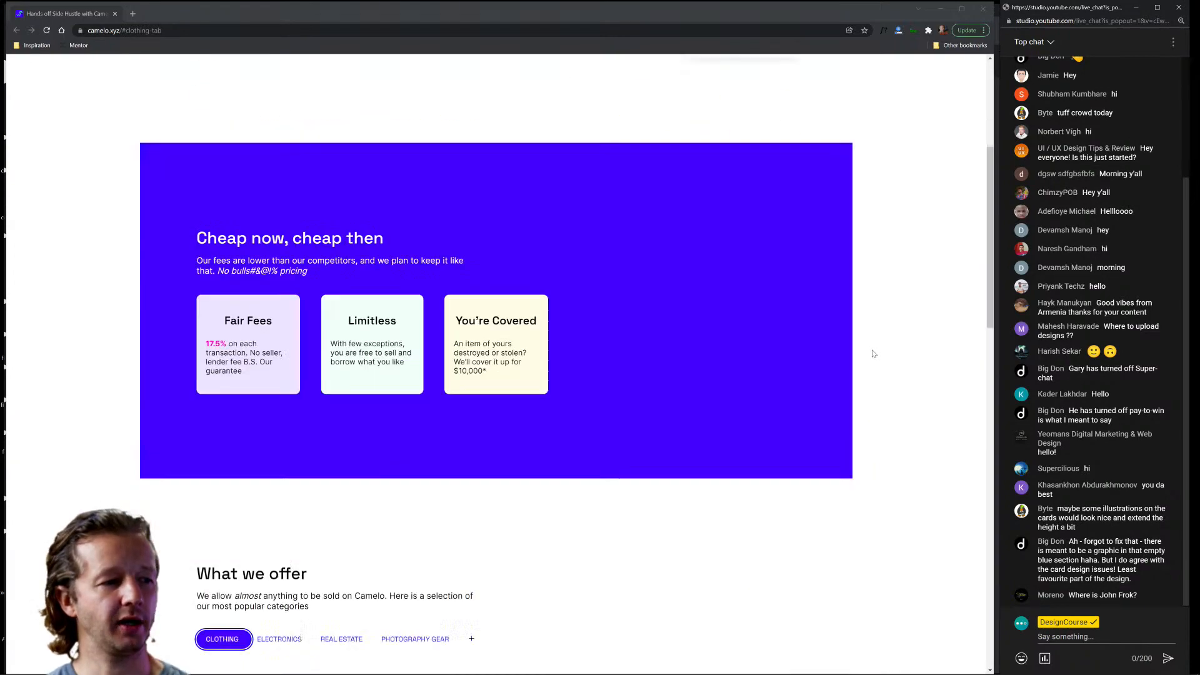
pyautogui.scroll(-12, 869, 366)
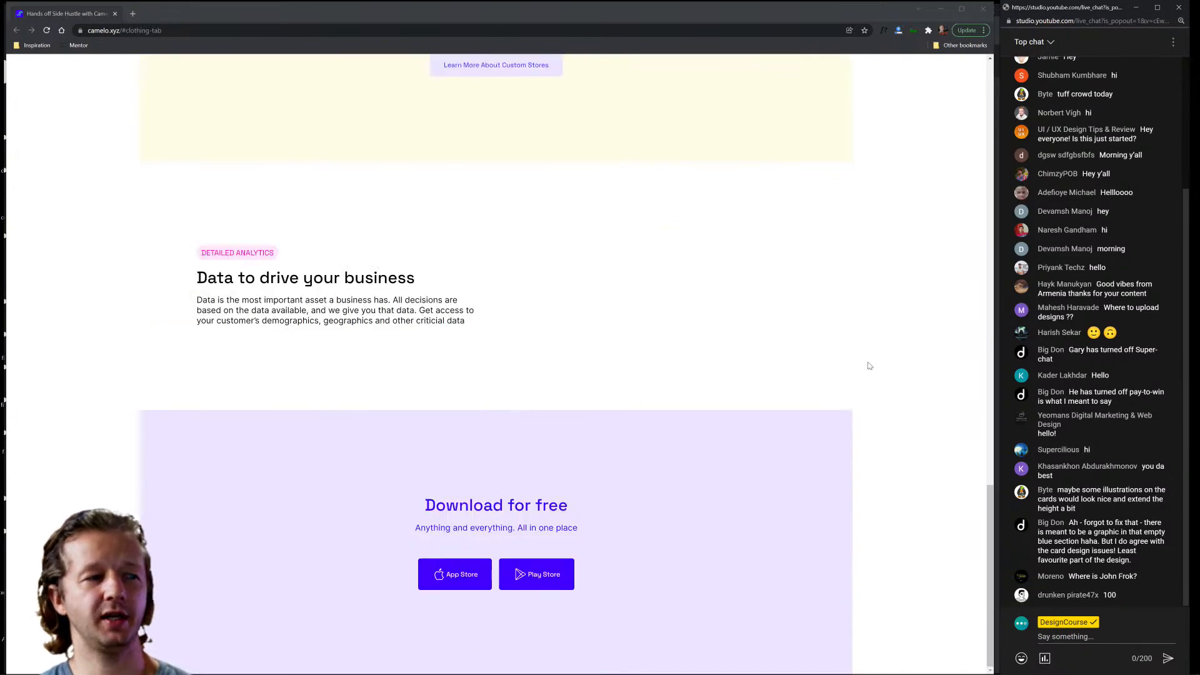
pyautogui.scroll(3, 868, 365)
pyautogui.scroll(10, 869, 366)
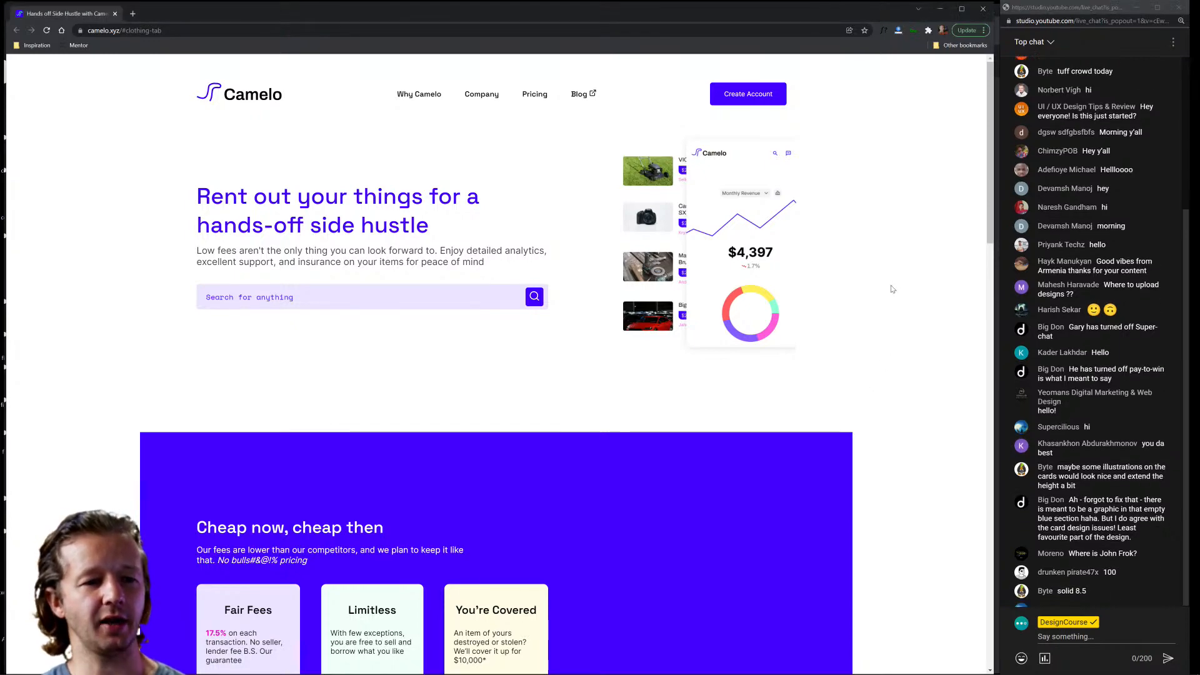
pyautogui.scroll(-15, 875, 306)
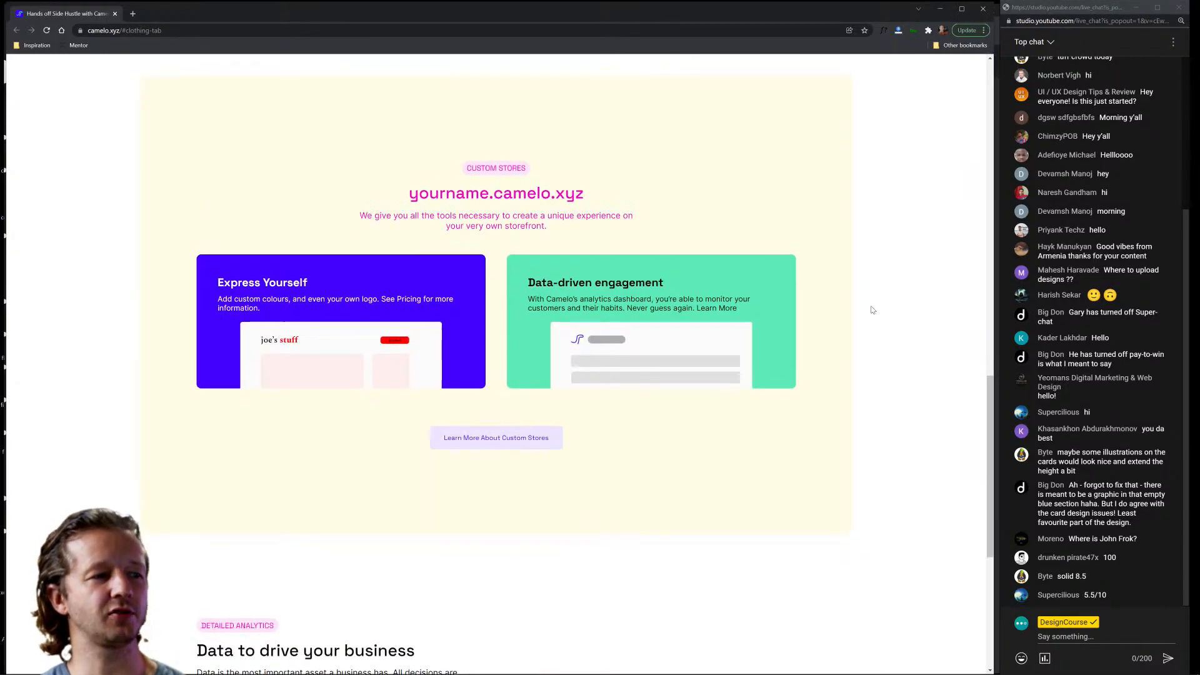
pyautogui.scroll(12, 868, 309)
pyautogui.scroll(5, 867, 313)
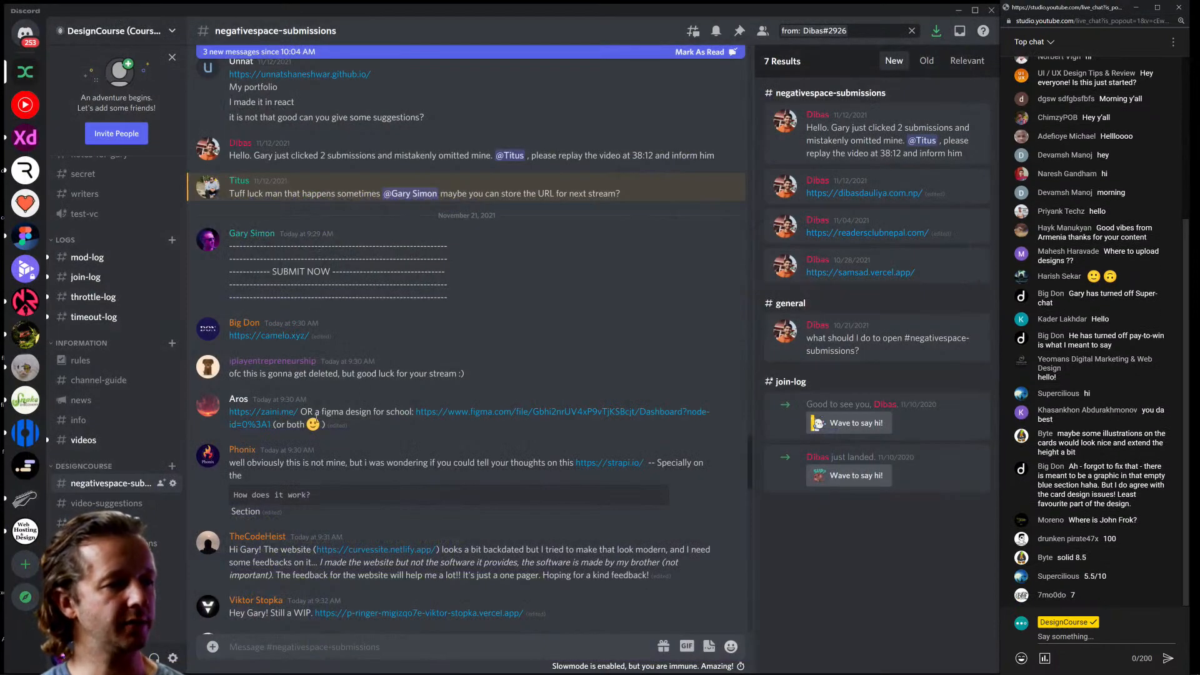
# Open the personal portfolio submission from the Discord channel and extend its browser window to full height.
pyautogui.click(274, 415)
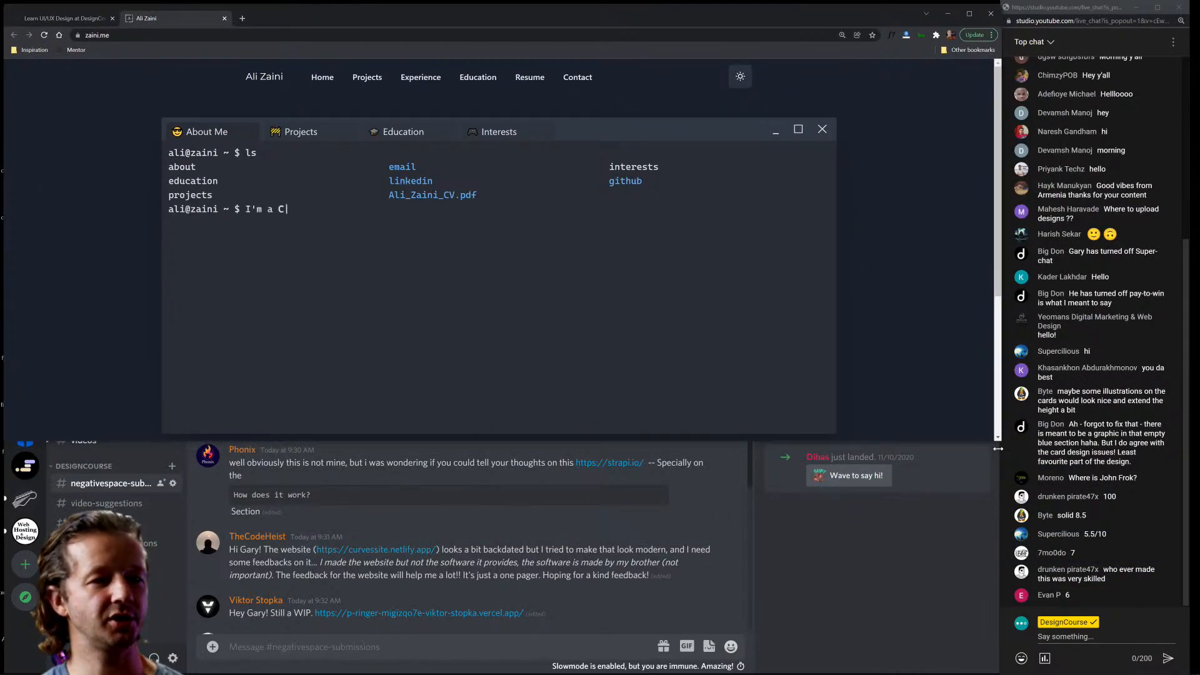
pyautogui.moveTo(1000, 441); pyautogui.dragTo(998, 673)
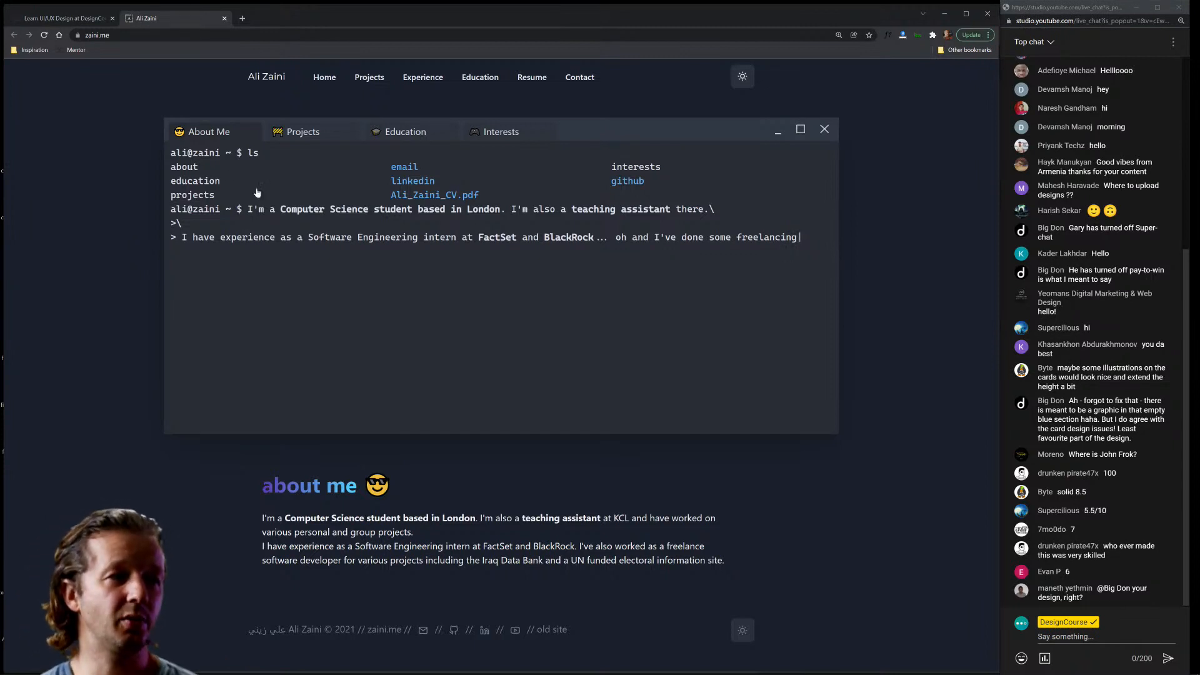
# Examine the terminal-style introduction in the portfolio's About Me tab, especially the Computer Science student line.
pyautogui.moveTo(171, 153); pyautogui.dragTo(785, 348)
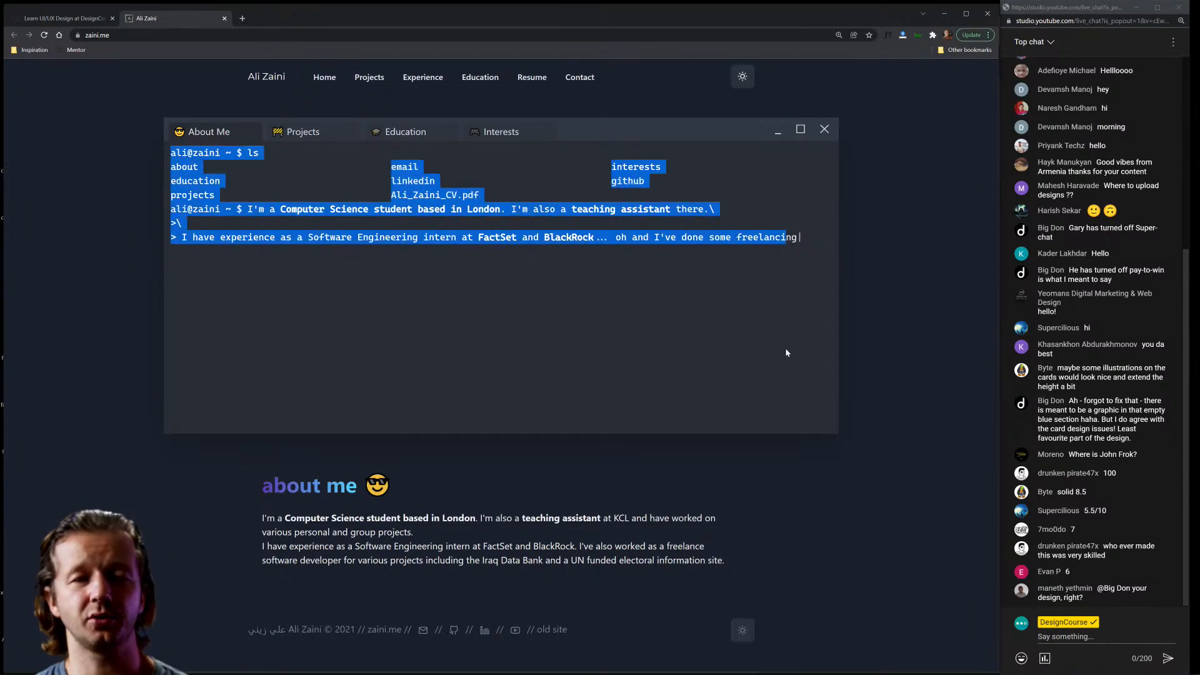
pyautogui.click(785, 347)
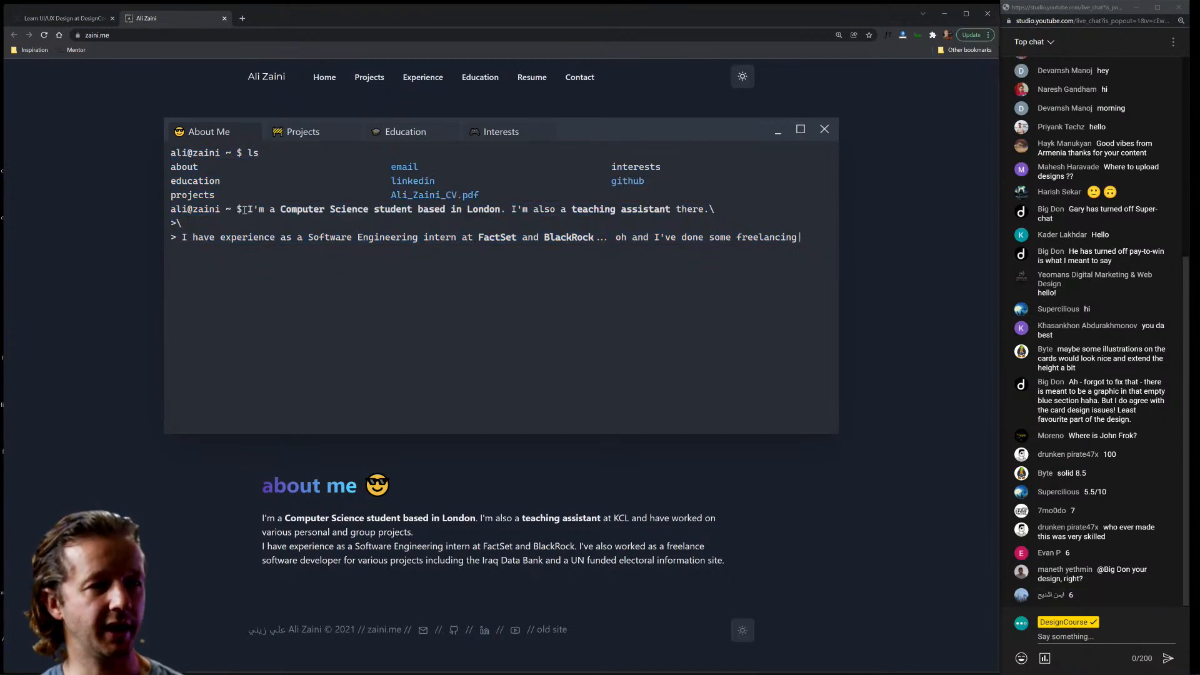
pyautogui.moveTo(243, 210); pyautogui.dragTo(500, 209)
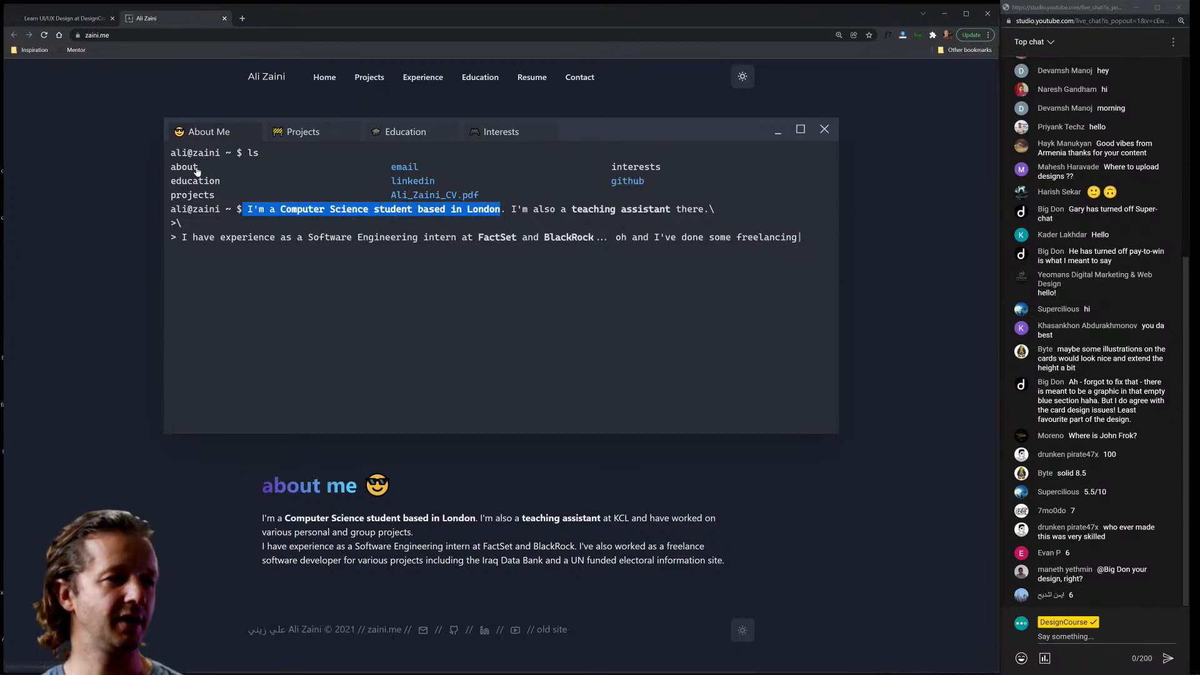
pyautogui.click(473, 302)
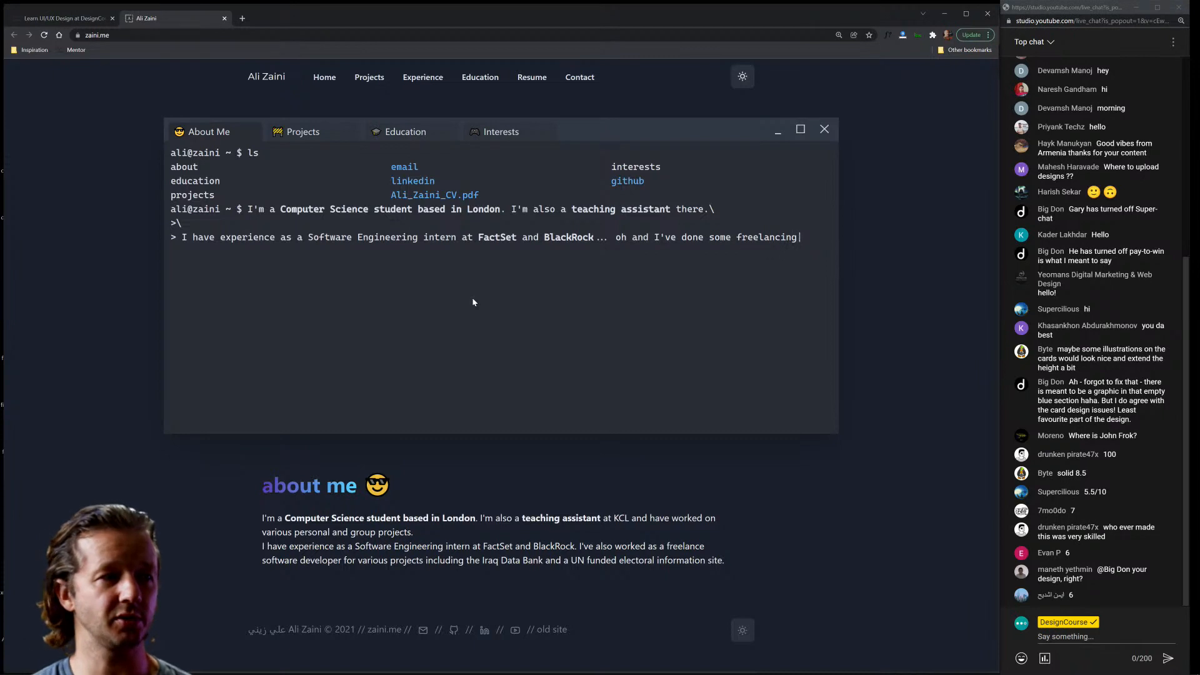
pyautogui.moveTo(249, 209); pyautogui.dragTo(503, 210)
pyautogui.click(514, 282)
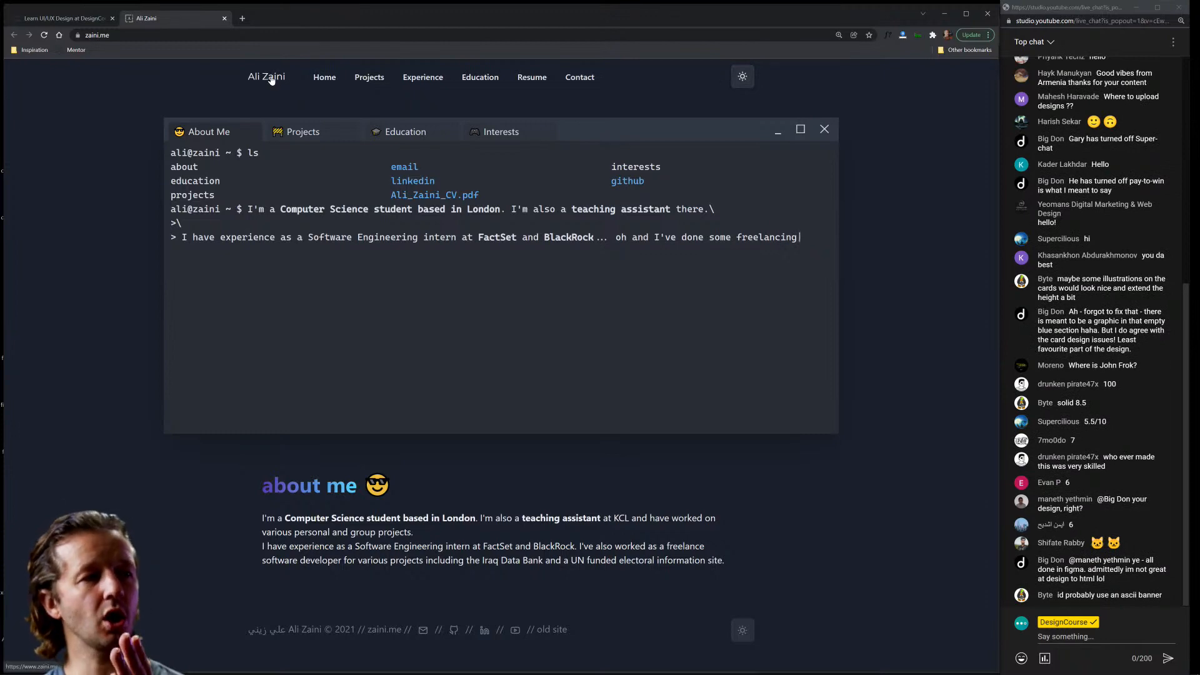
# Compare the portfolio's light and dark themes by switching between them twice.
pyautogui.click(743, 77)
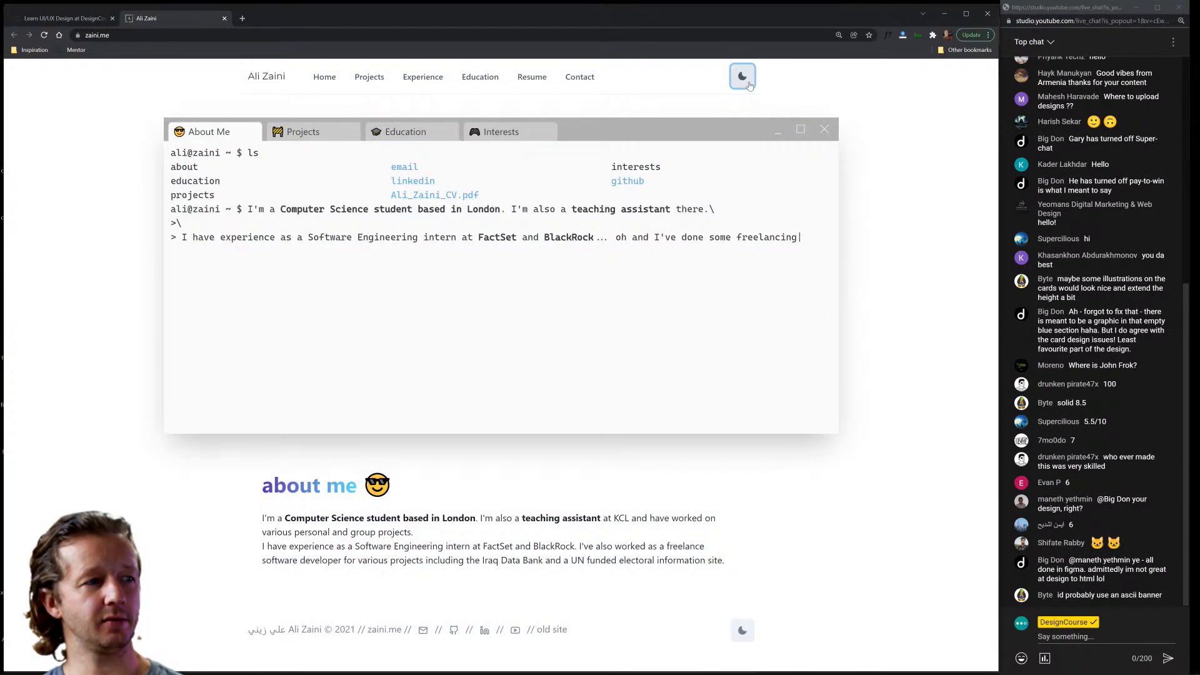
pyautogui.click(743, 77)
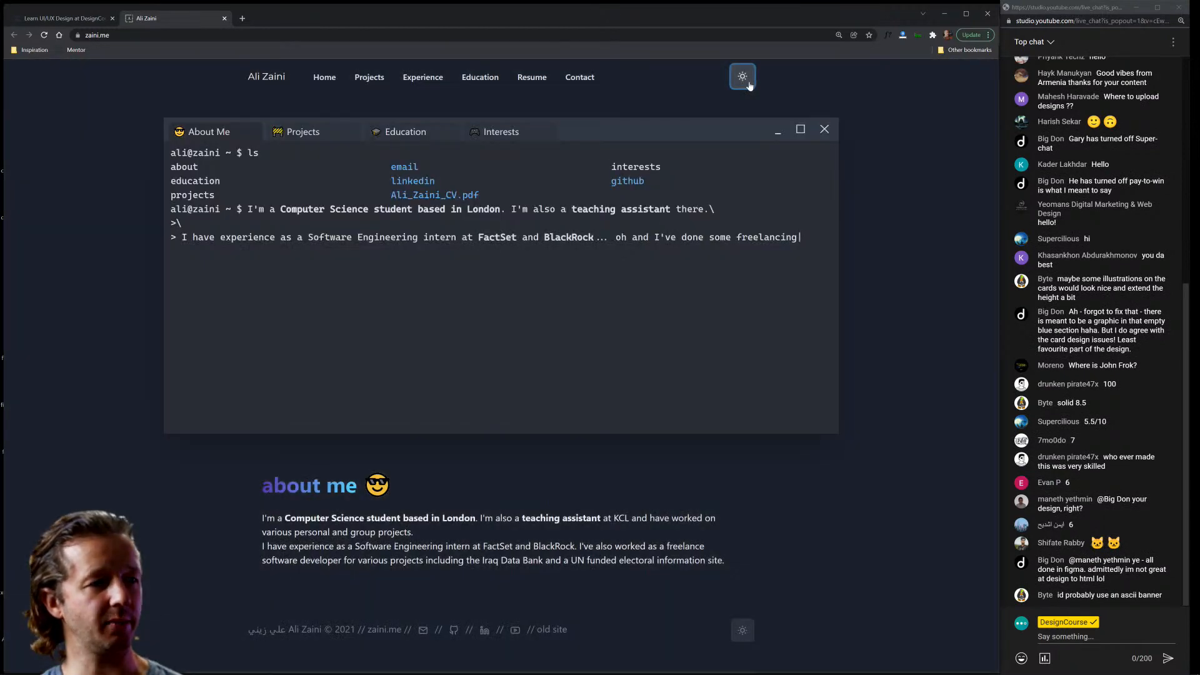
pyautogui.click(744, 78)
pyautogui.click(744, 78)
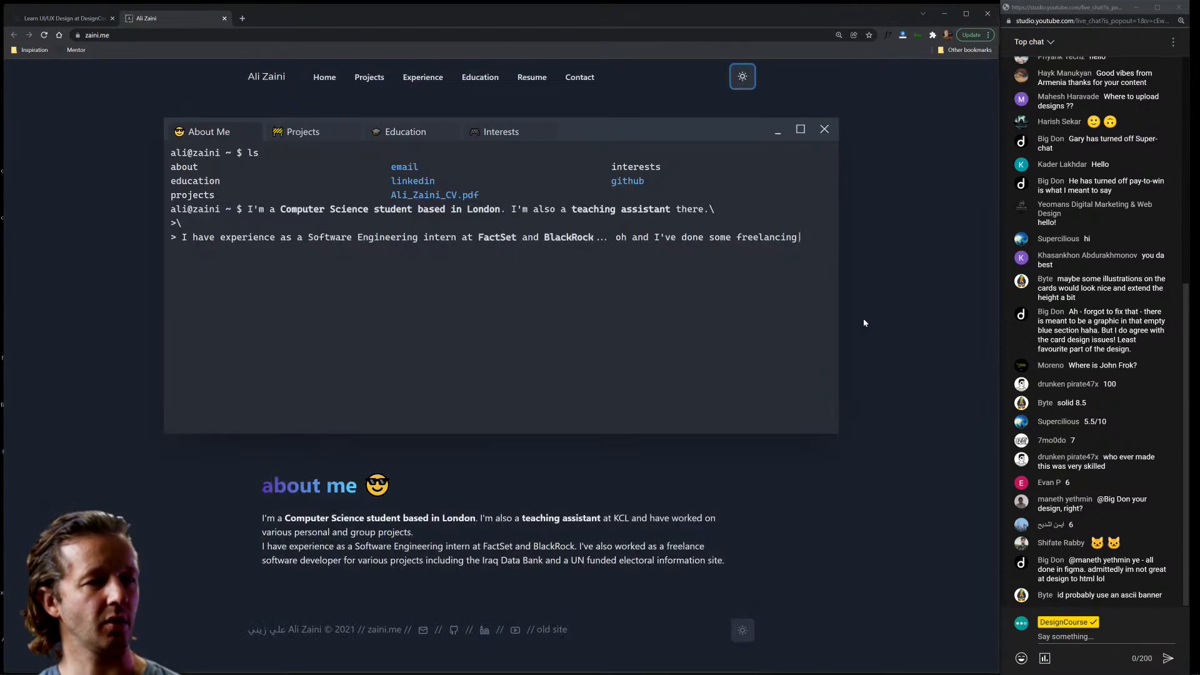
# Close the portfolio, return to Discord for the strapi.io submission and align its browser window beside the live chat.
pyautogui.click(225, 19)
pyautogui.hotkey('alt', 'Tab')
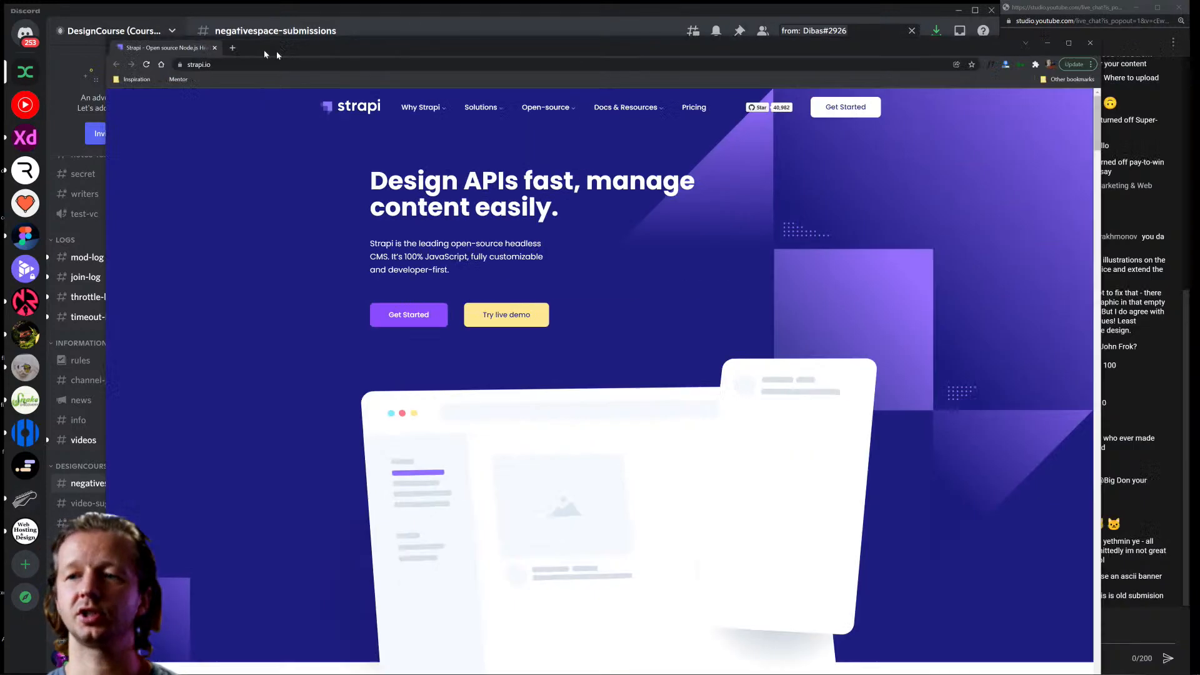
pyautogui.moveTo(275, 53); pyautogui.dragTo(192, 30)
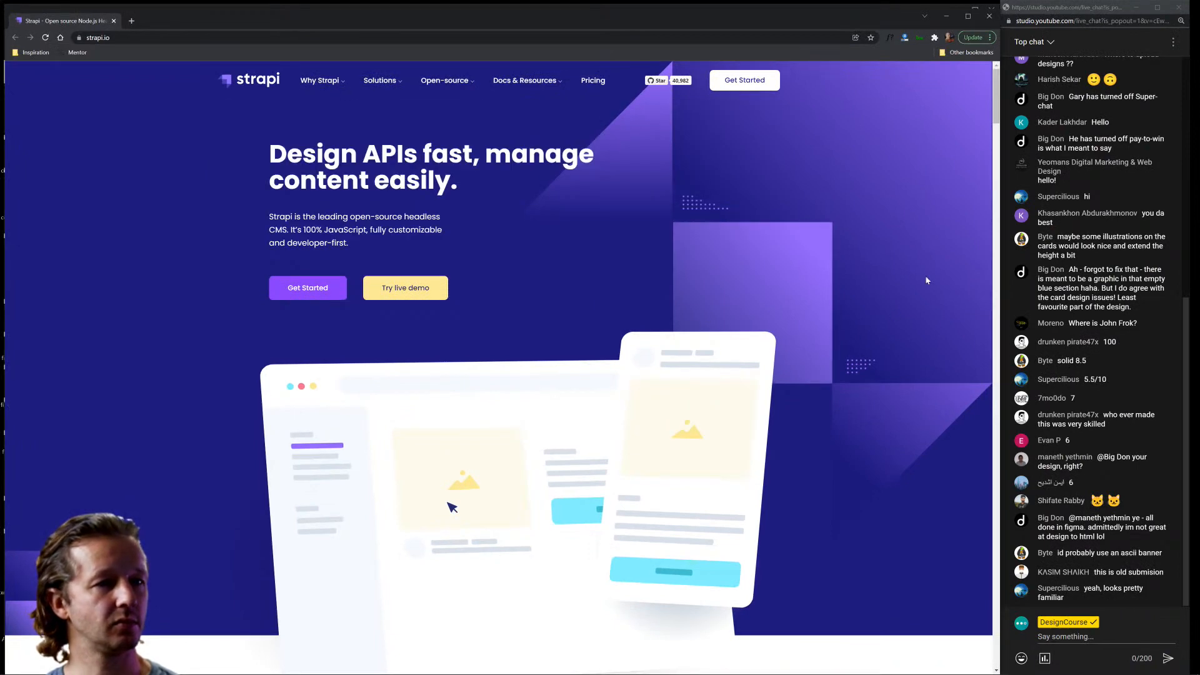
# Examine Strapi's hero and its "How does it work?" section, including the Step 1 content structure animation.
pyautogui.scroll(-1, 986, 107)
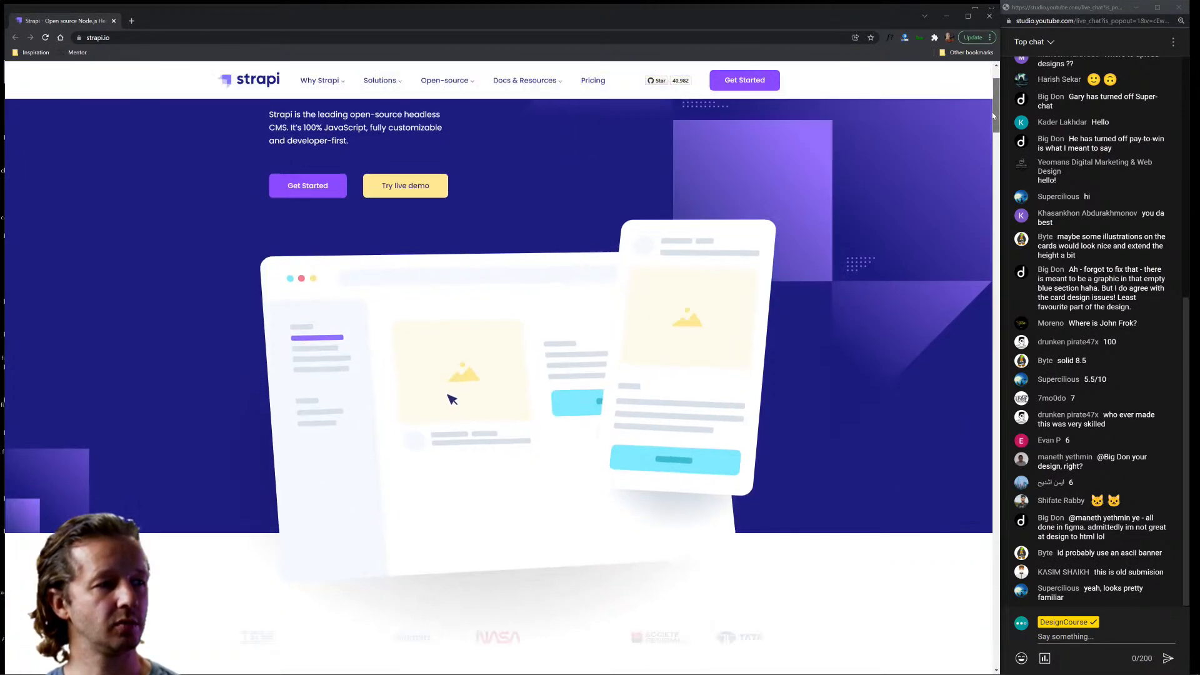
pyautogui.scroll(1, 997, 105)
pyautogui.moveTo(998, 100); pyautogui.dragTo(1007, 231)
pyautogui.scroll(3, 808, 269)
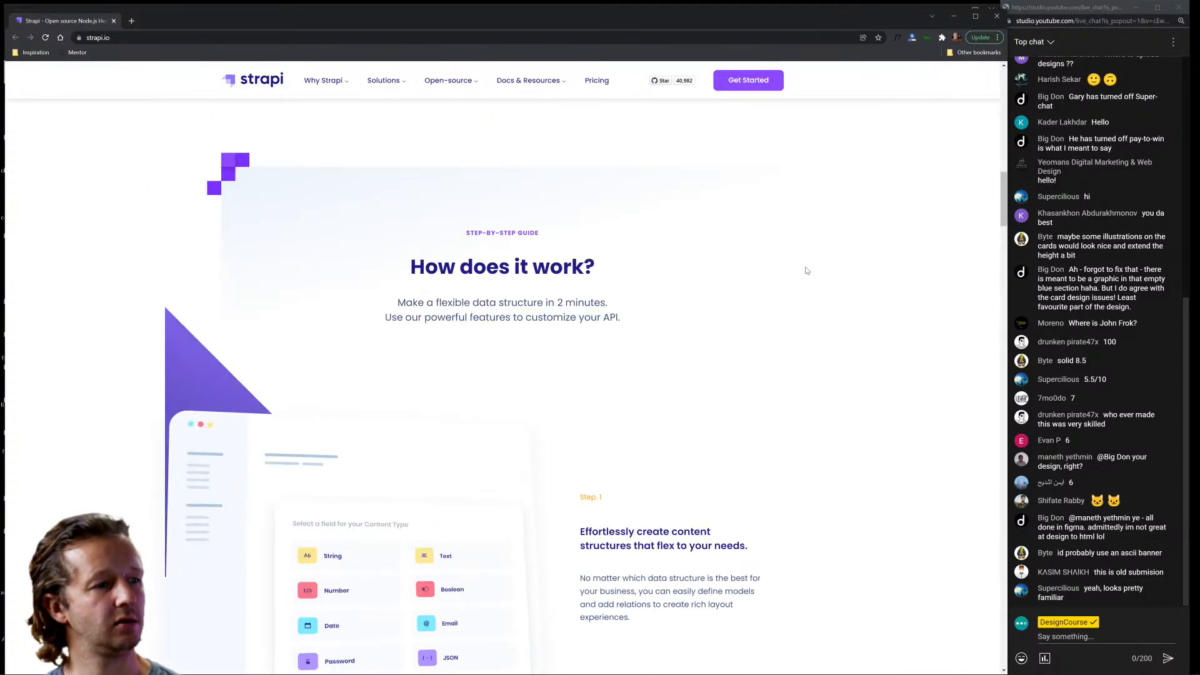
pyautogui.scroll(-3, 808, 269)
pyautogui.scroll(3, 806, 269)
pyautogui.scroll(-4, 806, 270)
pyautogui.scroll(-3, 806, 270)
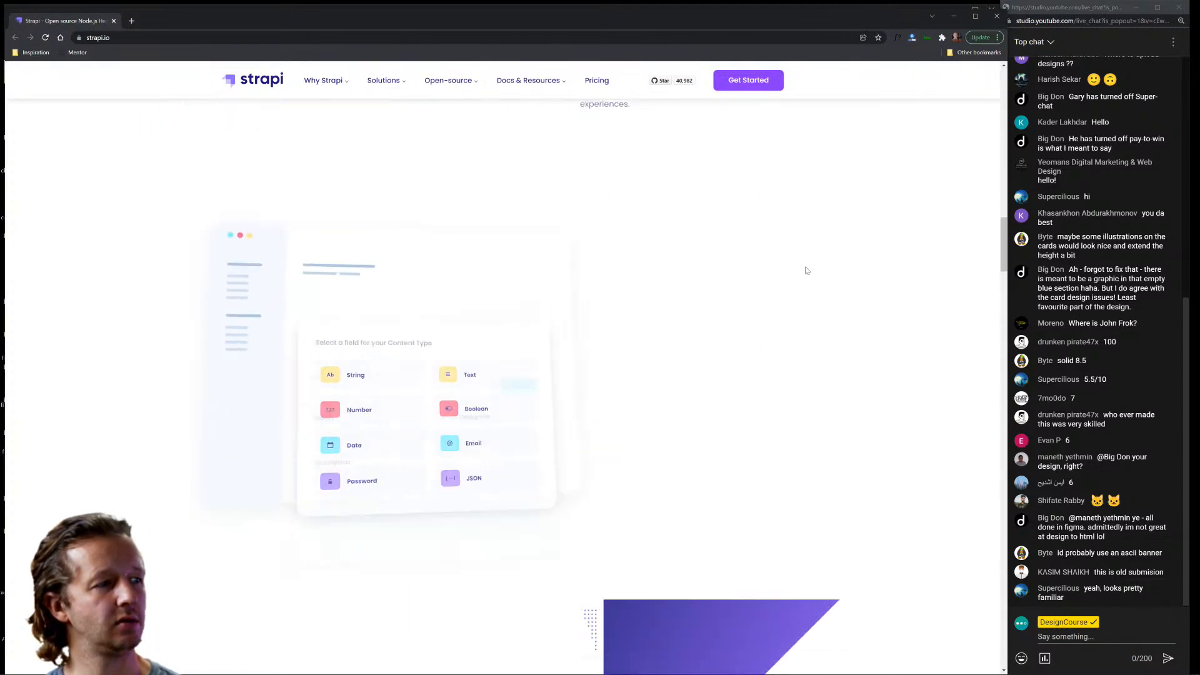
pyautogui.scroll(5, 806, 270)
pyautogui.scroll(-5, 806, 270)
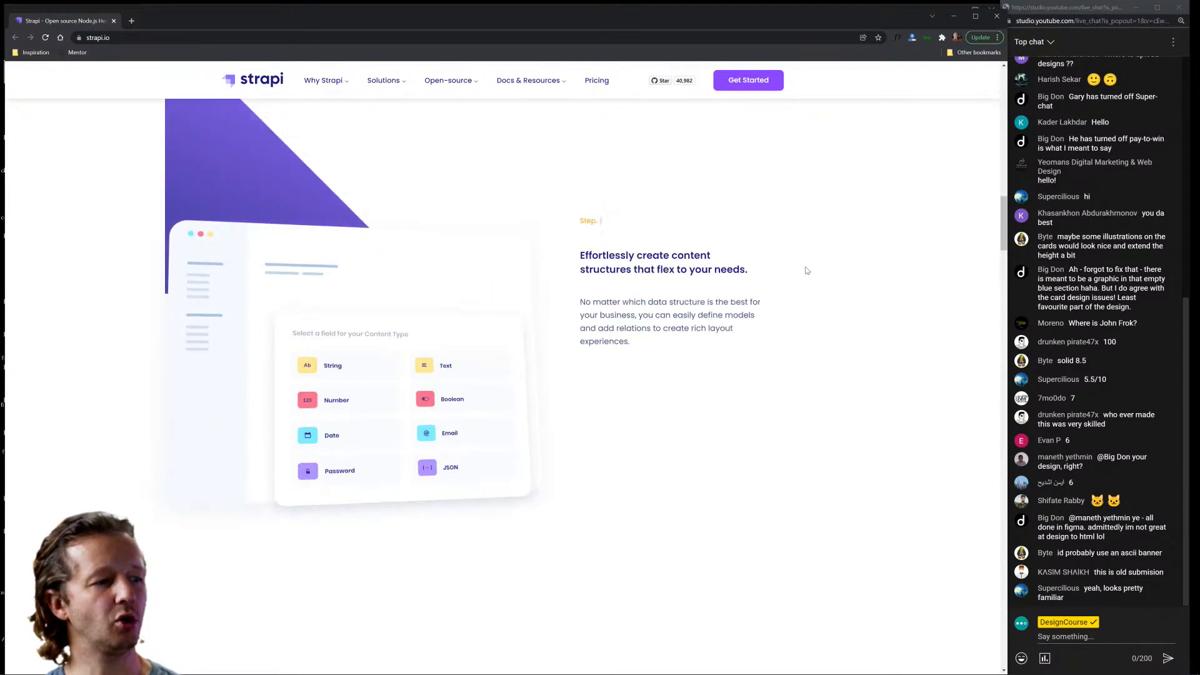
pyautogui.scroll(5, 806, 270)
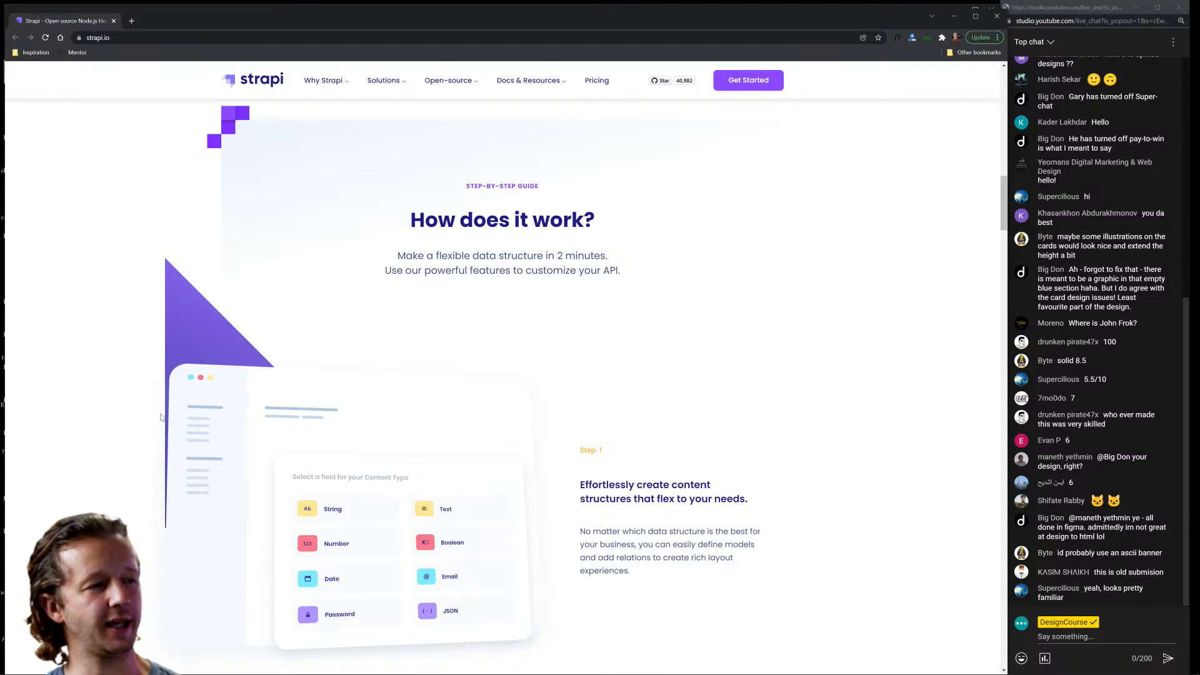
# Replay Strapi's Step 1 scroll animation, comparing how the purple shape and text move around the content type illustration.
pyautogui.scroll(-3, 760, 293)
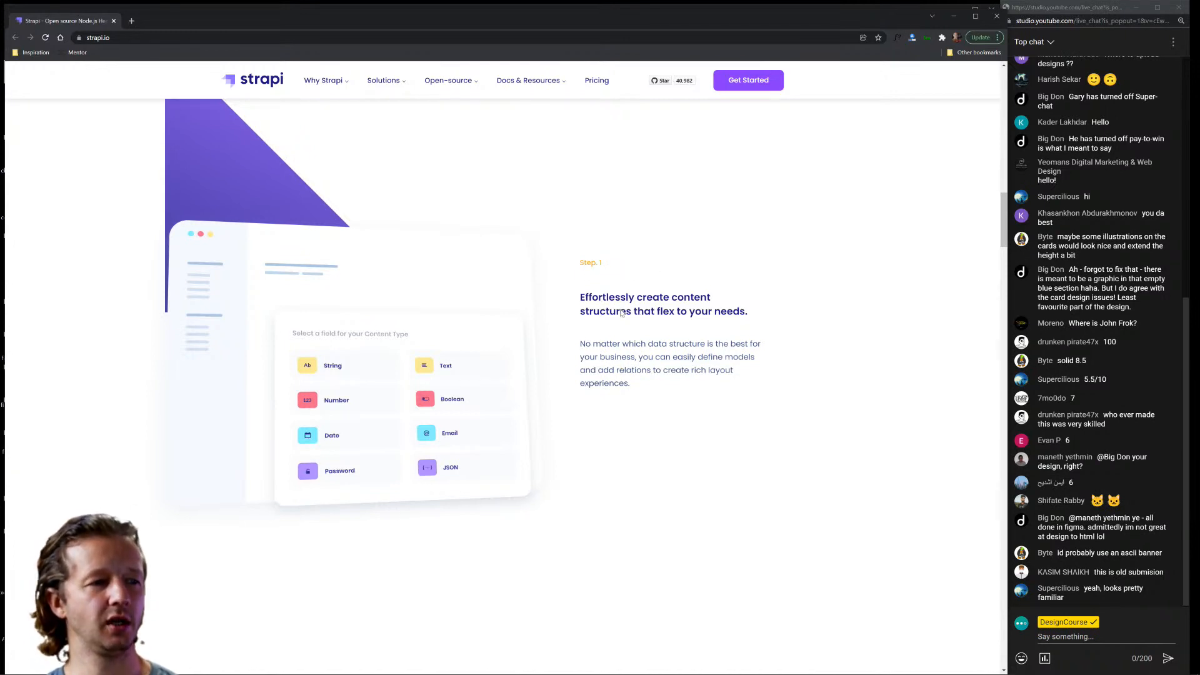
pyautogui.scroll(-2, 775, 370)
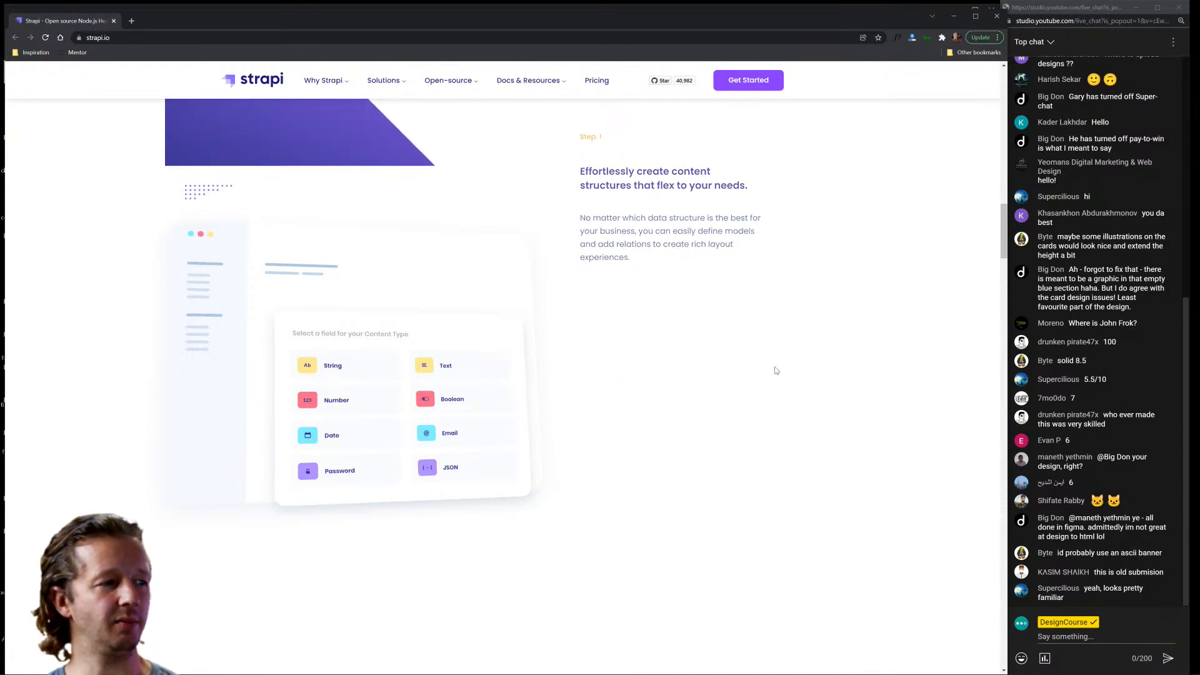
pyautogui.scroll(3, 775, 370)
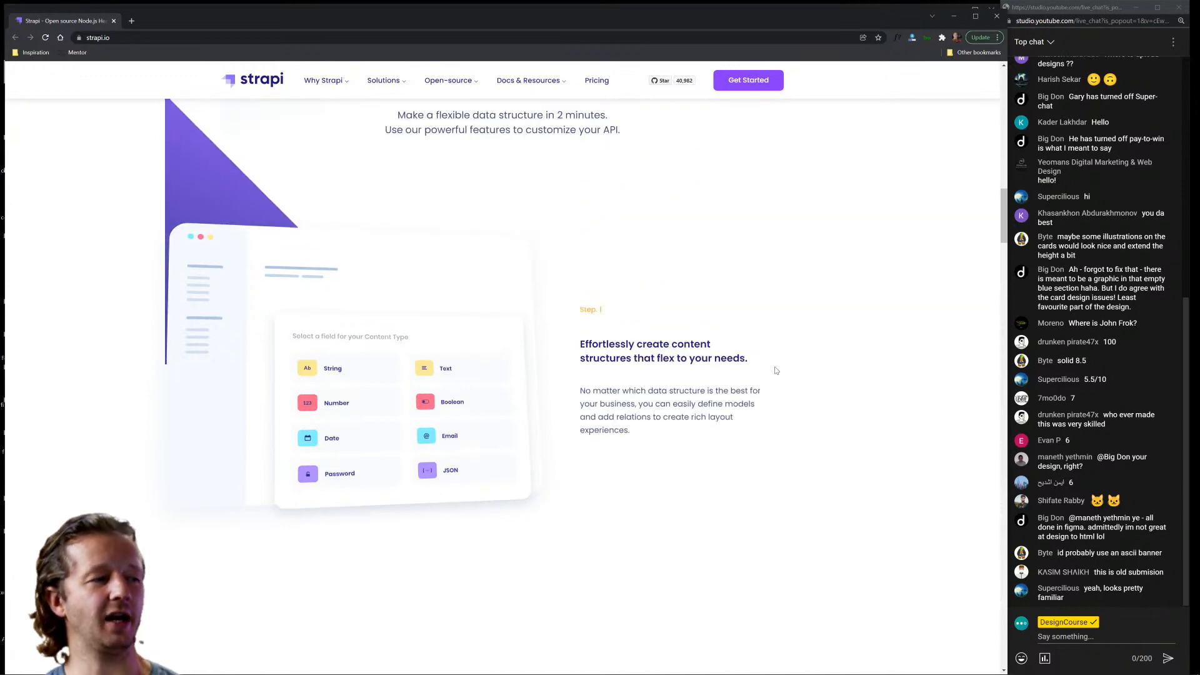
# Close Strapi, return to the Discord submissions and open curvessite.netlify.app in a browser window beside the live chat.
pyautogui.click(114, 22)
pyautogui.scroll(-2, 464, 443)
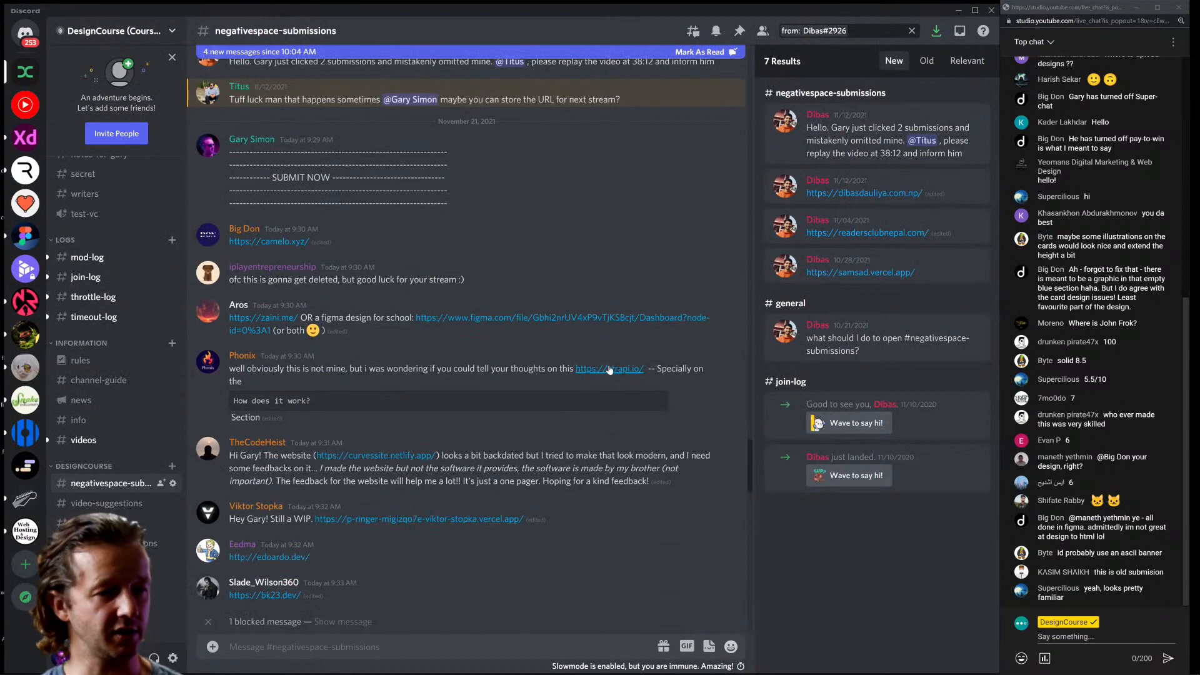
pyautogui.scroll(-2, 600, 375)
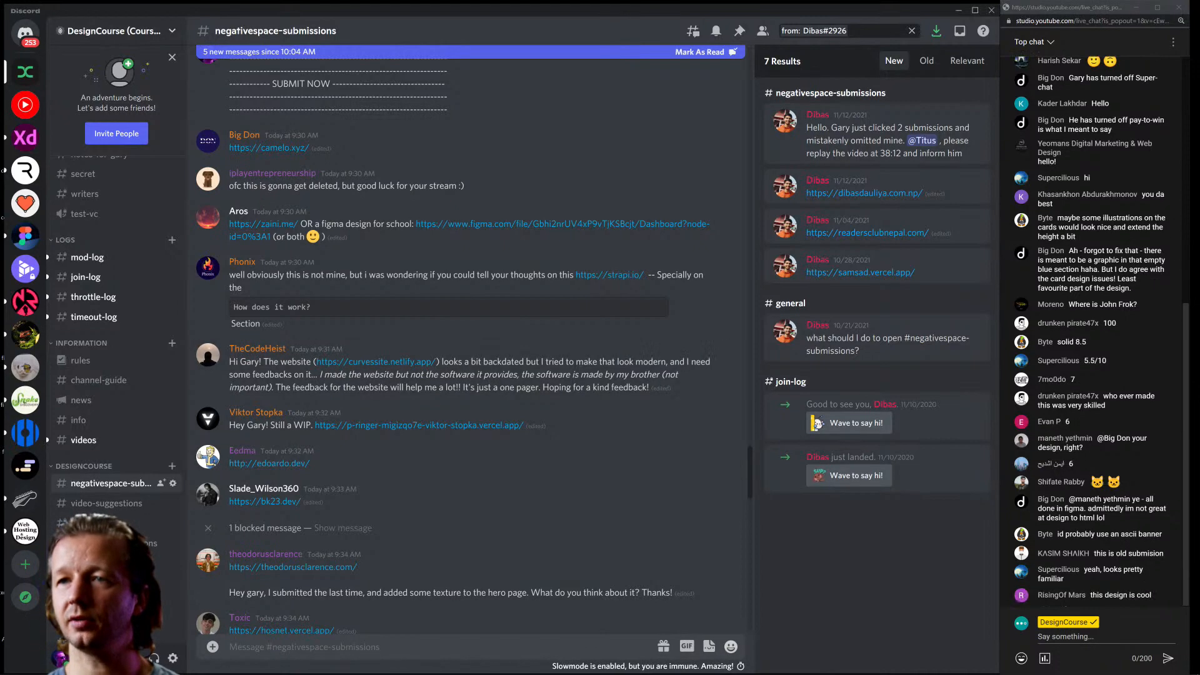
pyautogui.moveTo(0, 119); pyautogui.dragTo(195, 18)
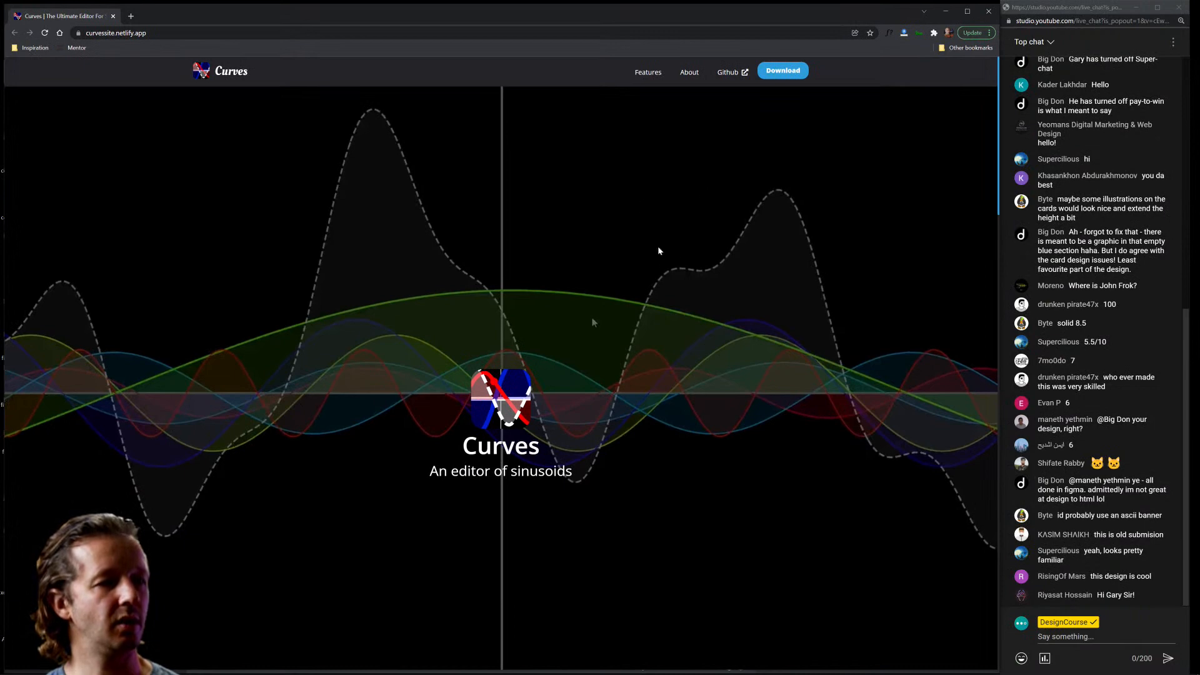
# Skim the Curves one-pager from its hero through the feature sections to the Download Now! area and return to the hero.
pyautogui.scroll(-3, 687, 249)
pyautogui.scroll(-2, 702, 251)
pyautogui.scroll(5, 702, 251)
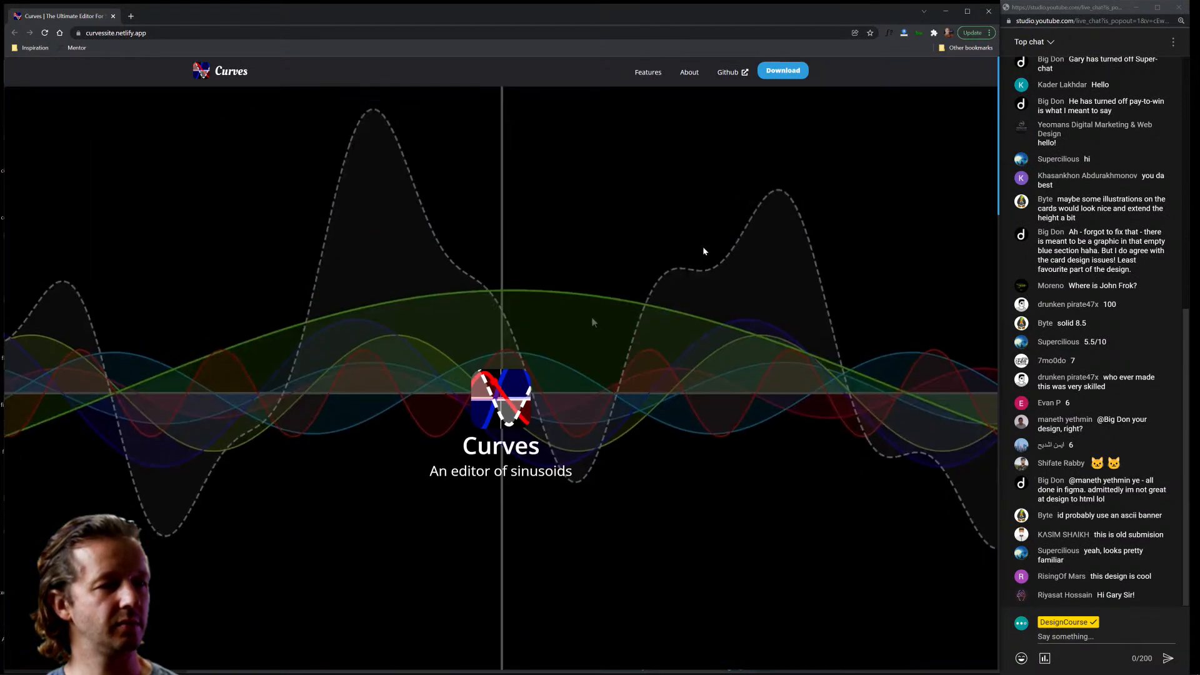
pyautogui.scroll(-8, 758, 459)
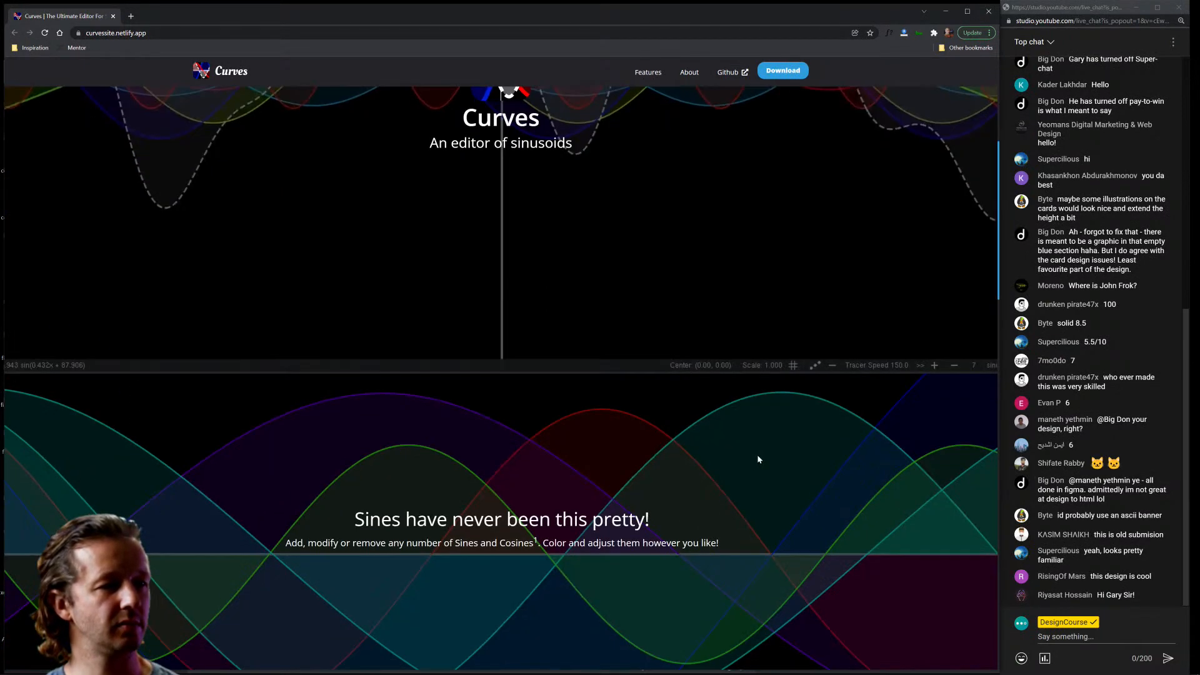
pyautogui.scroll(-2, 757, 458)
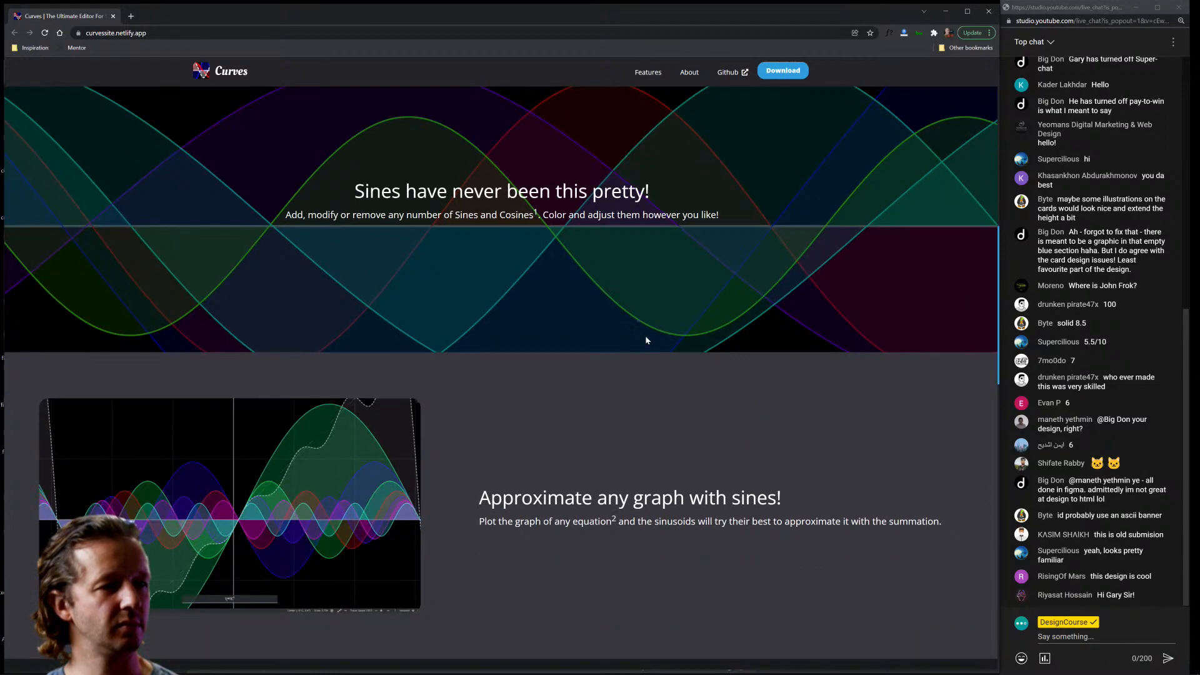
pyautogui.scroll(-4, 645, 340)
pyautogui.scroll(-15, 642, 343)
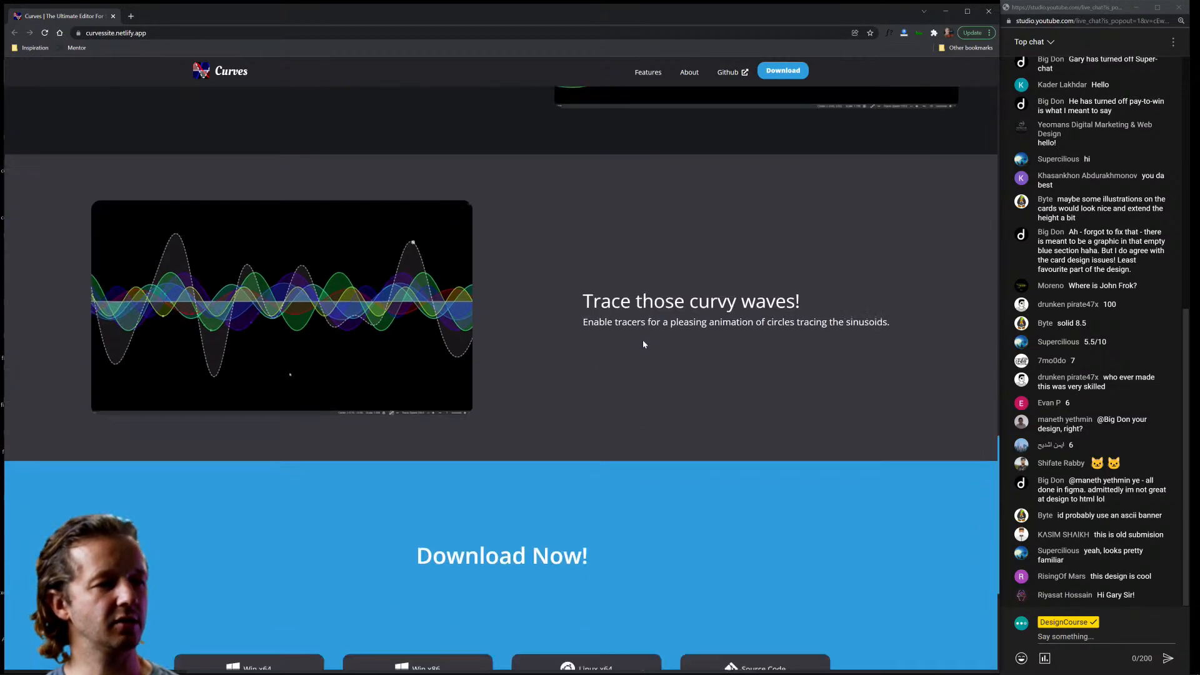
pyautogui.scroll(20, 643, 344)
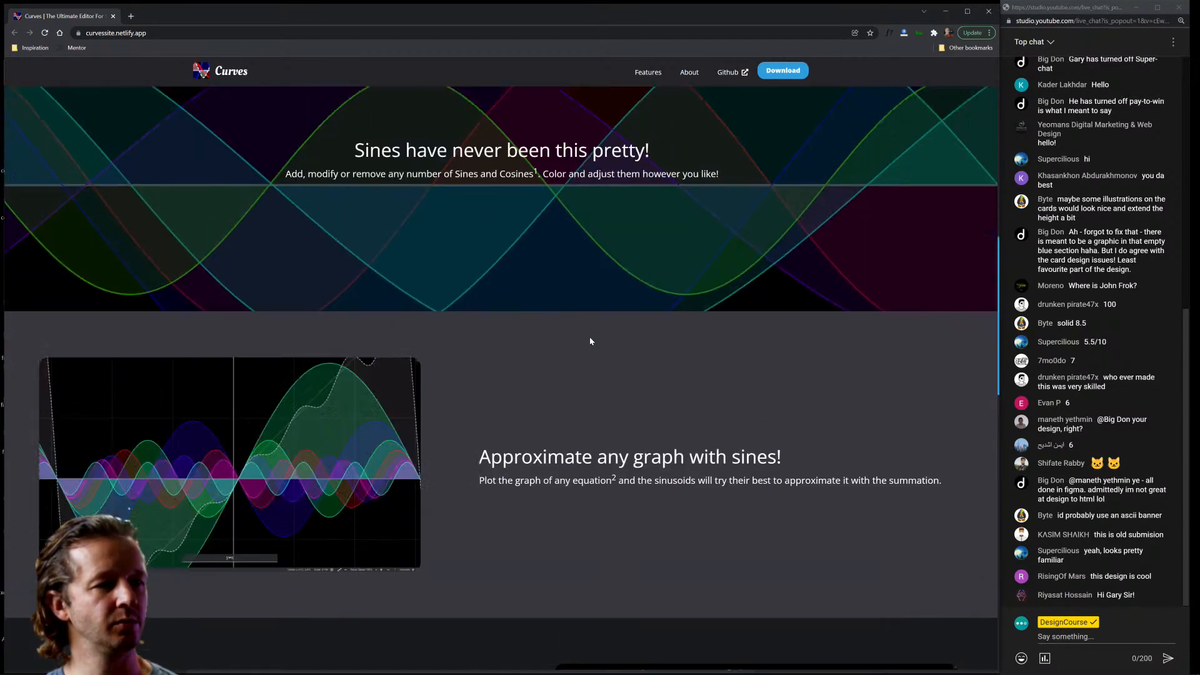
pyautogui.scroll(2, 589, 341)
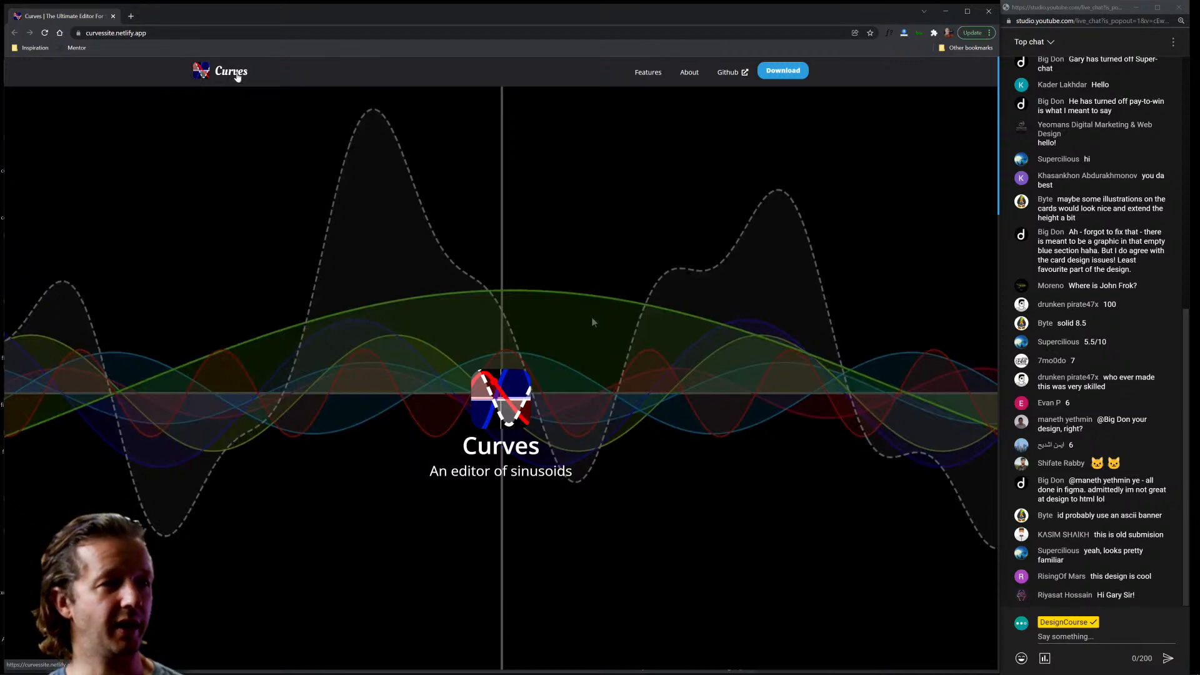
# Enlarge the Curves page to 150% and inspect the hero's logo, title and tagline over the wave background.
pyautogui.hotkey('ctrl', '+')
pyautogui.hotkey('ctrl', '+')
pyautogui.hotkey('ctrl', '+')
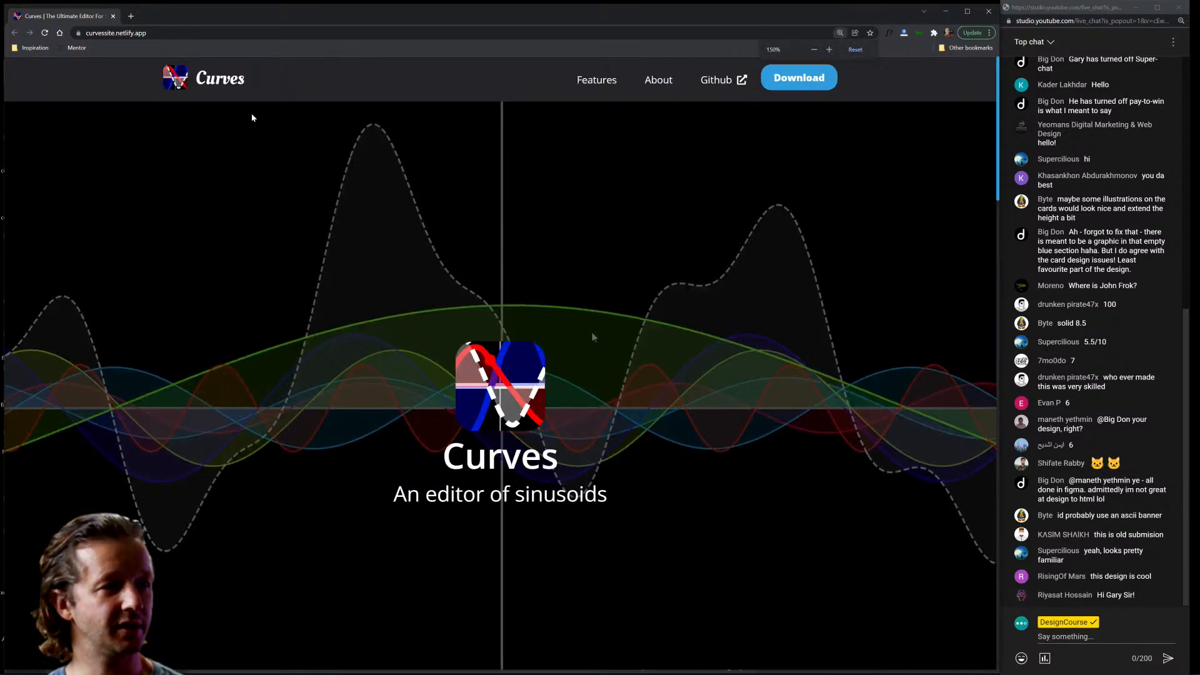
pyautogui.doubleClick(487, 460)
pyautogui.click(599, 453)
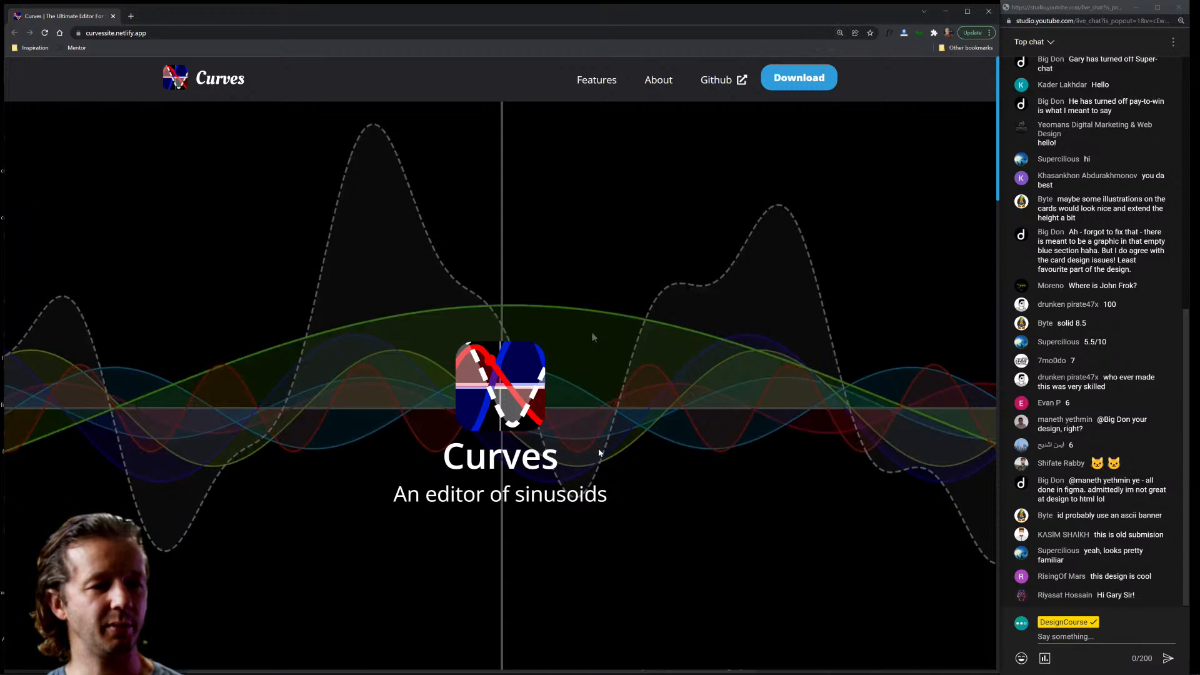
pyautogui.moveTo(573, 365); pyautogui.dragTo(231, 155)
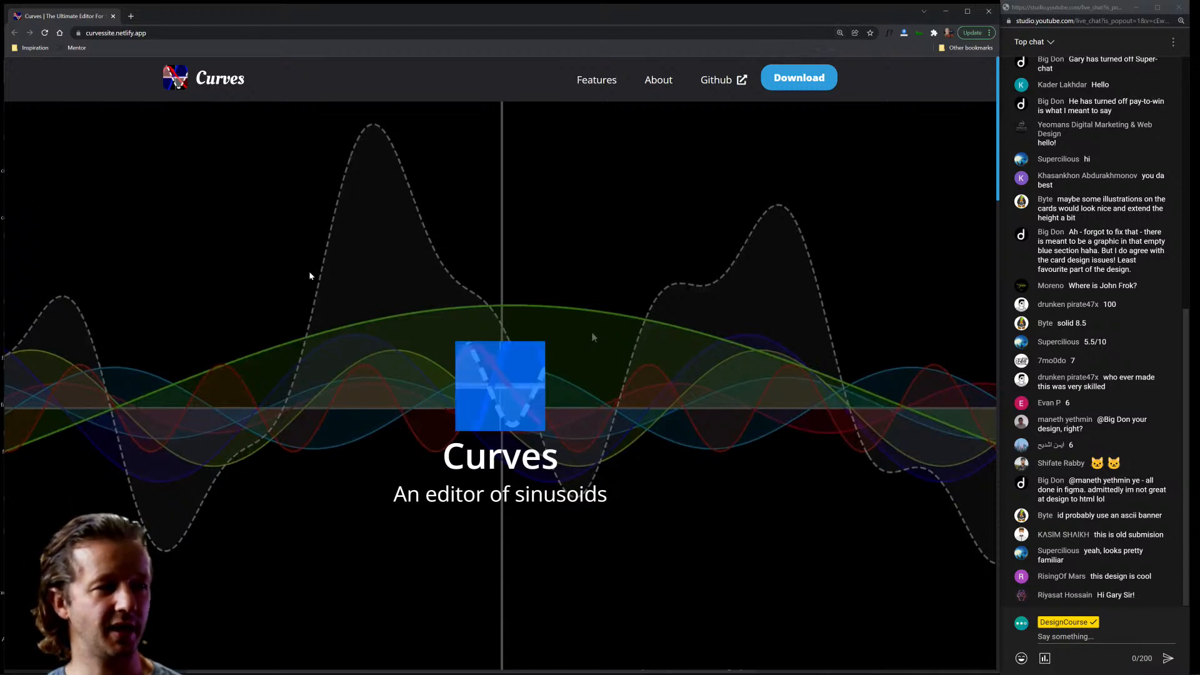
pyautogui.click(361, 371)
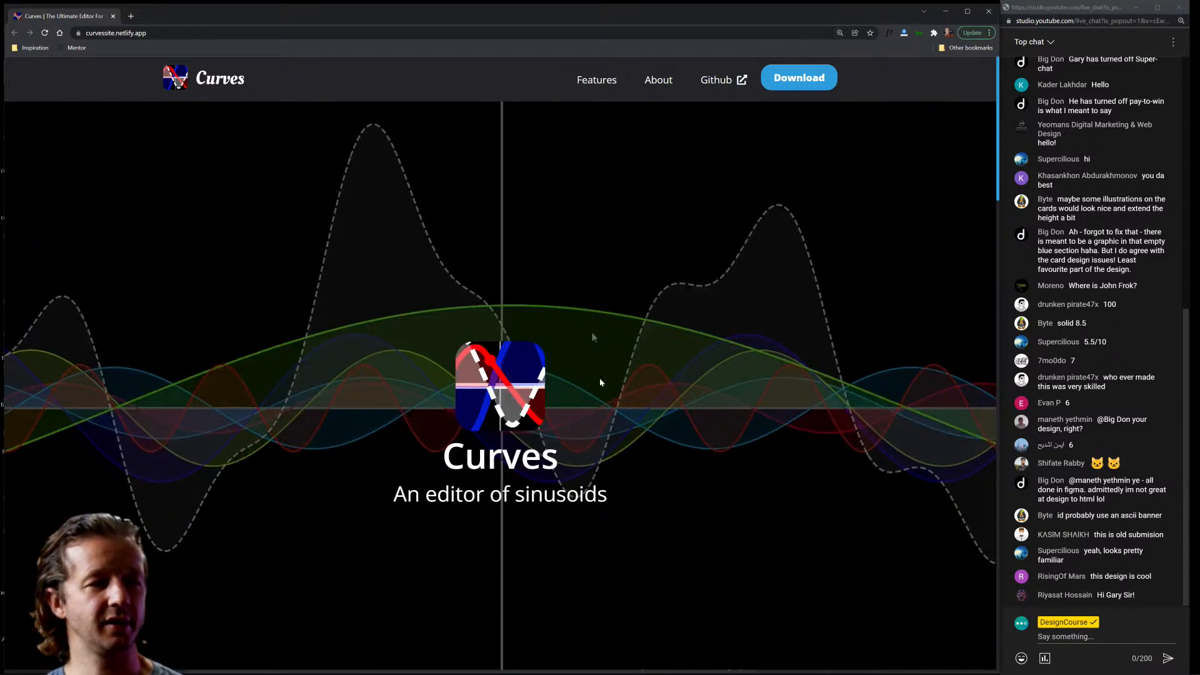
pyautogui.moveTo(587, 468); pyautogui.dragTo(364, 391)
pyautogui.click(362, 390)
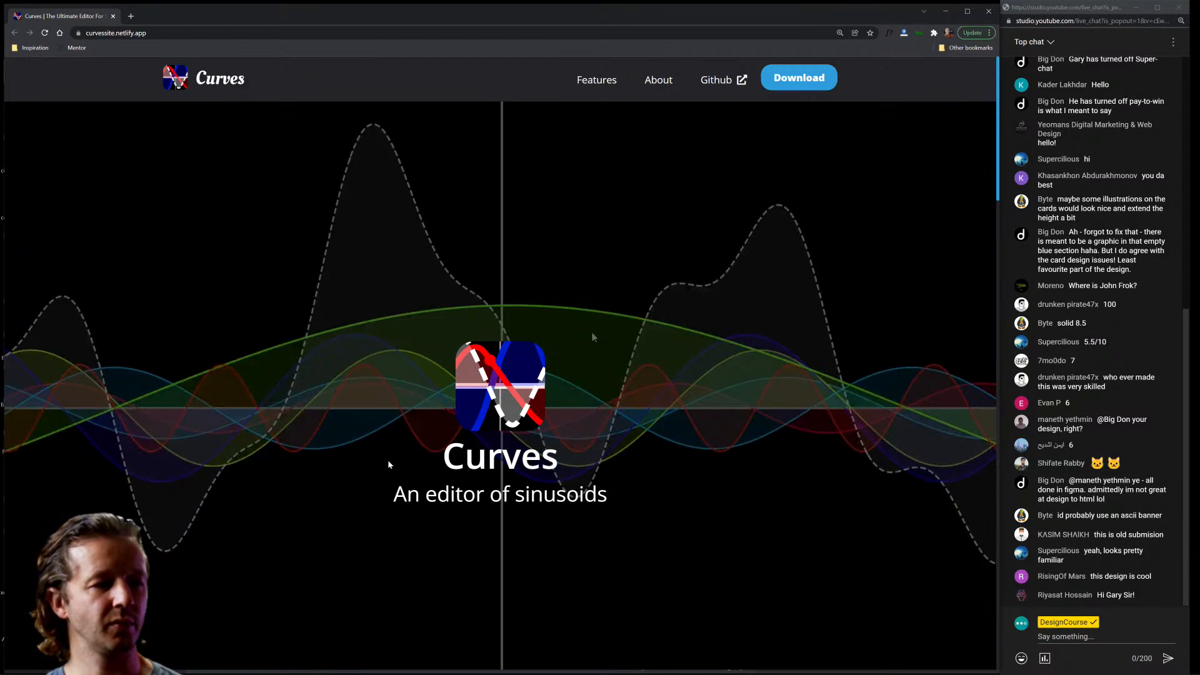
# Reduce the page zoom one level and highlight the word "sinusoids" in the hero tagline.
pyautogui.hotkey('ctrl', '-')
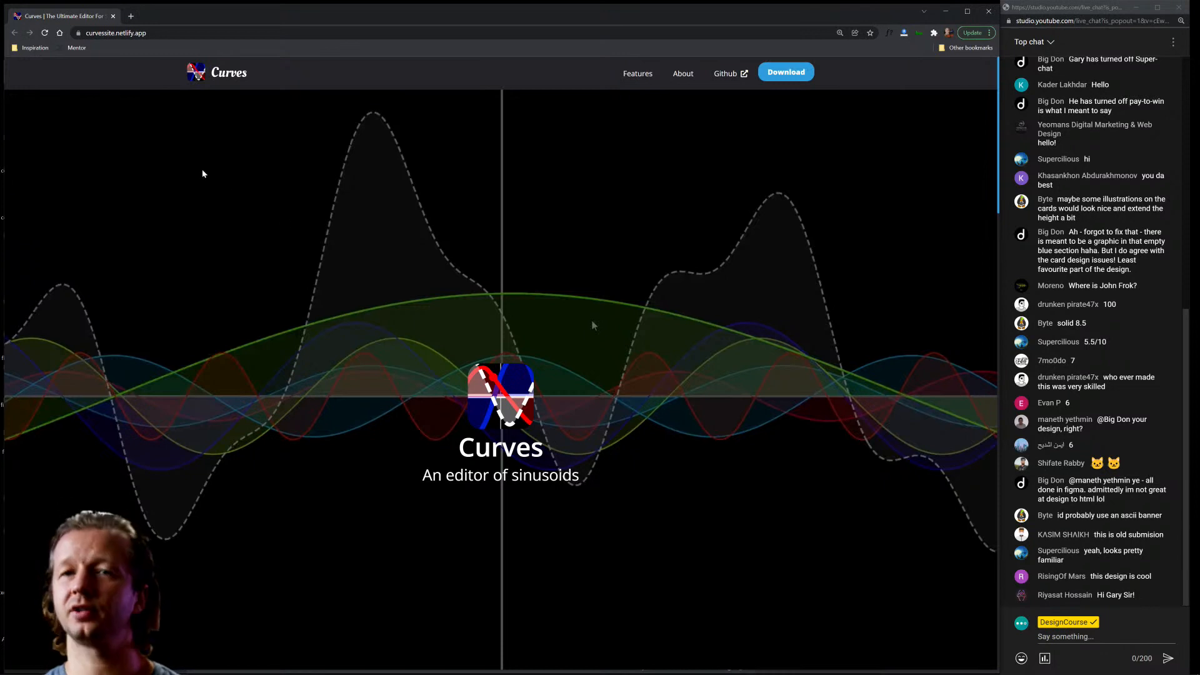
pyautogui.moveTo(421, 480); pyautogui.dragTo(587, 481)
pyautogui.click(608, 475)
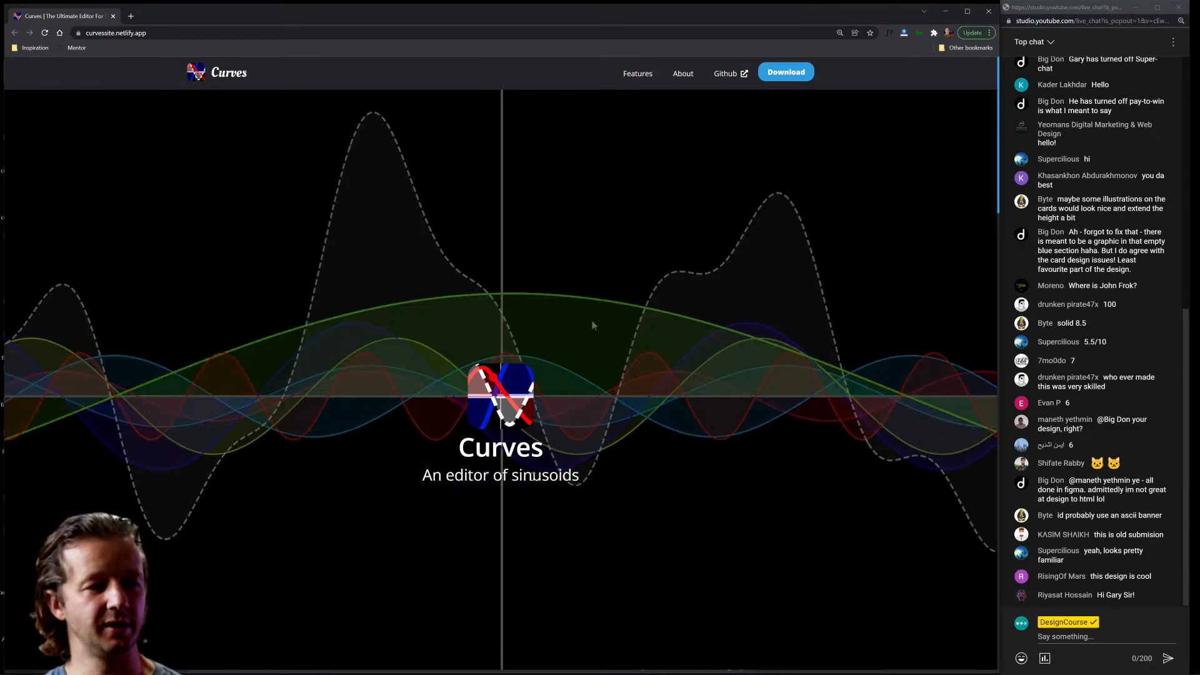
pyautogui.doubleClick(558, 477)
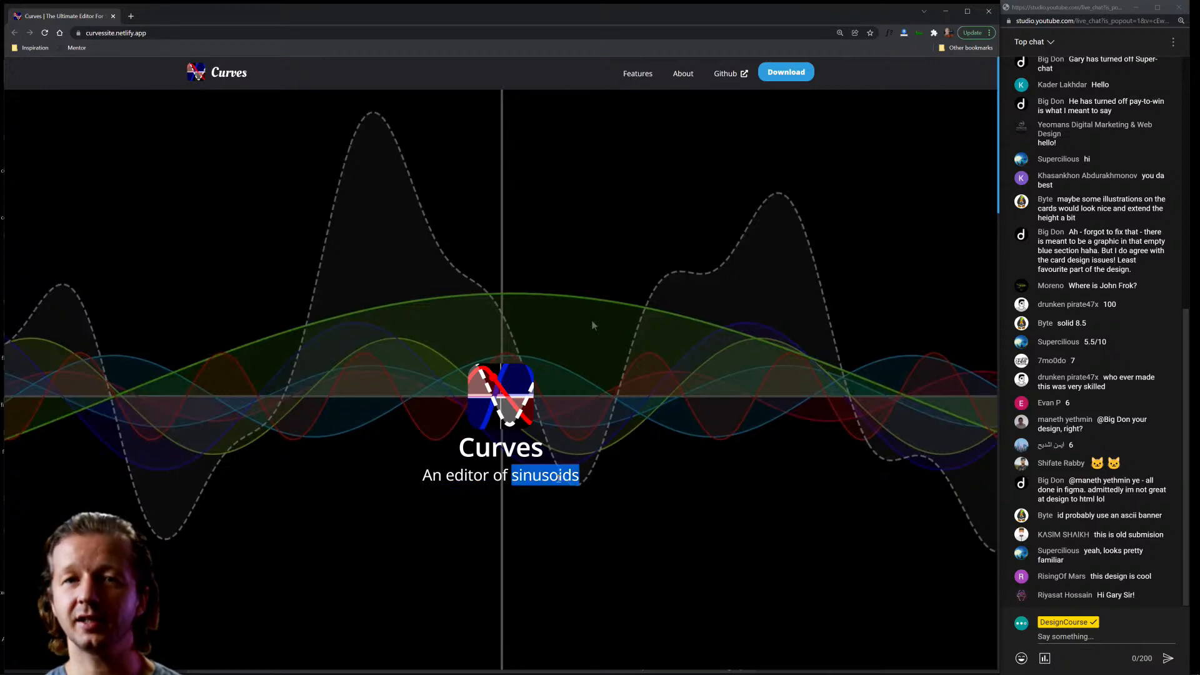
pyautogui.click(664, 421)
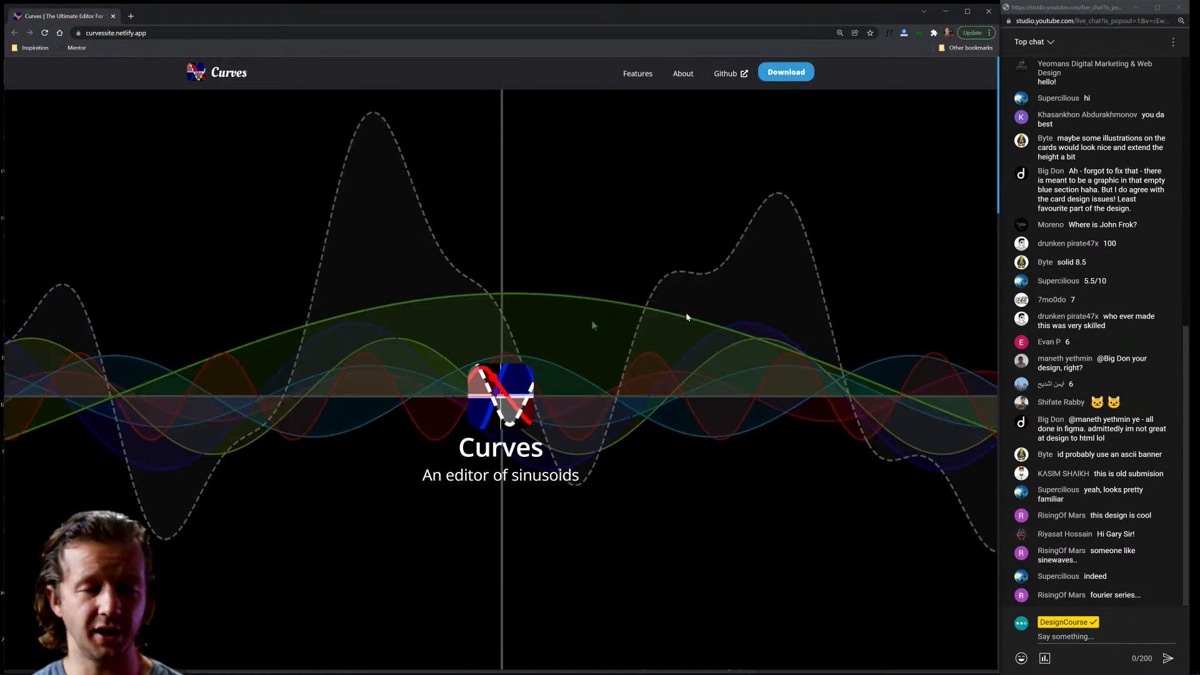
# Highlight the description line under "Sines have never been this pretty!" to check its legibility over the curves.
pyautogui.scroll(-5, 686, 317)
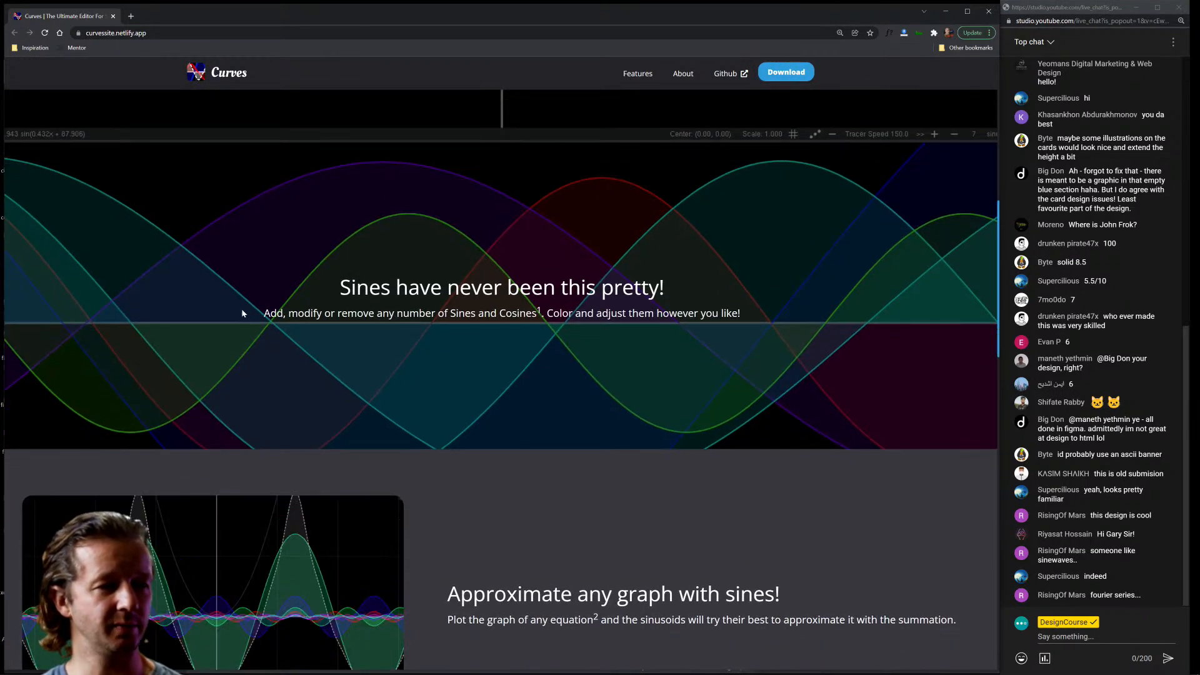
pyautogui.moveTo(808, 326); pyautogui.dragTo(228, 326)
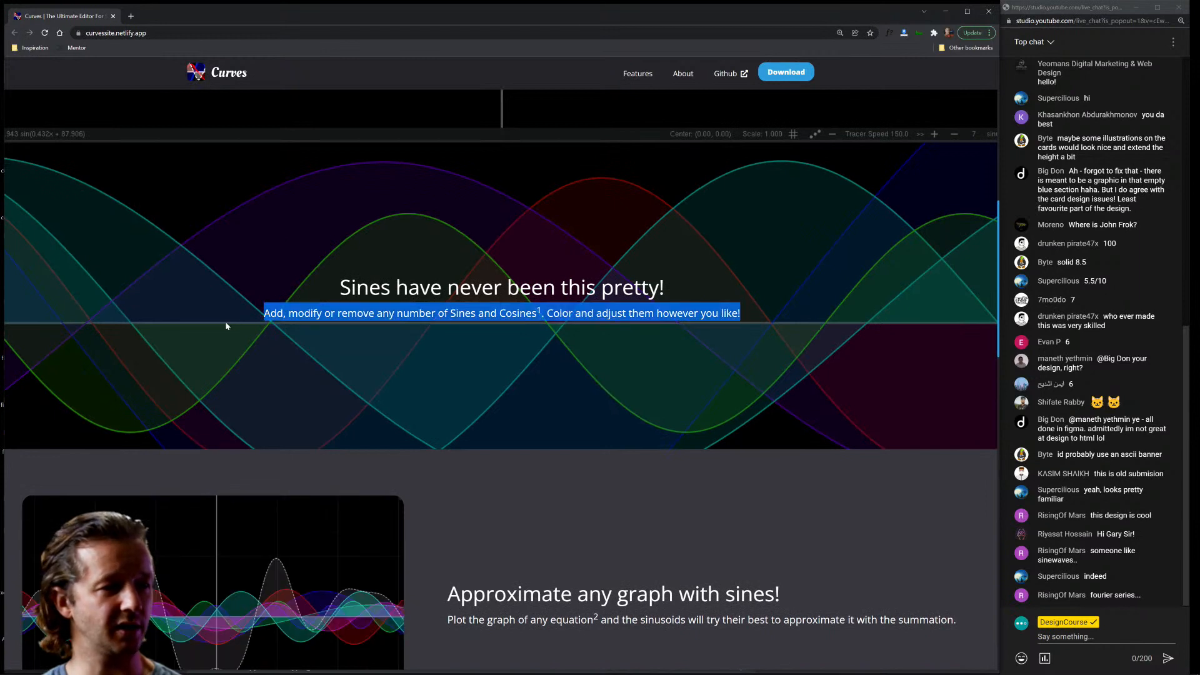
pyautogui.click(229, 326)
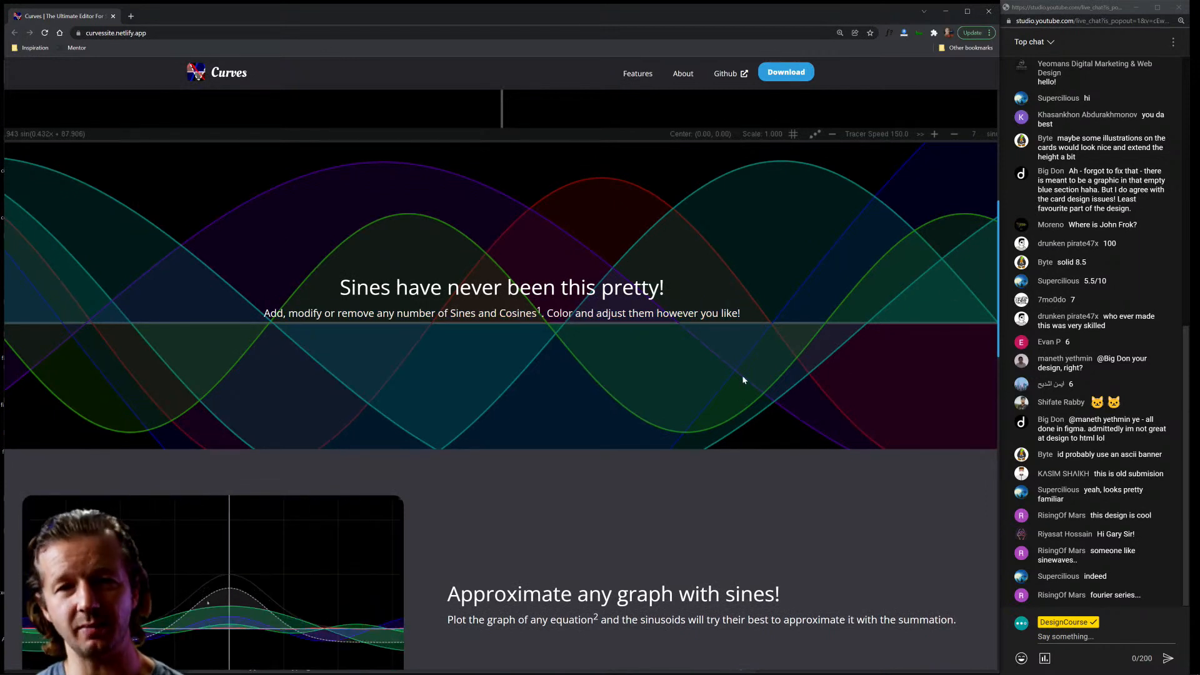
# Examine the alternating feature sections, the Download Now! platform buttons and the footnotes beneath them.
pyautogui.scroll(-5, 772, 379)
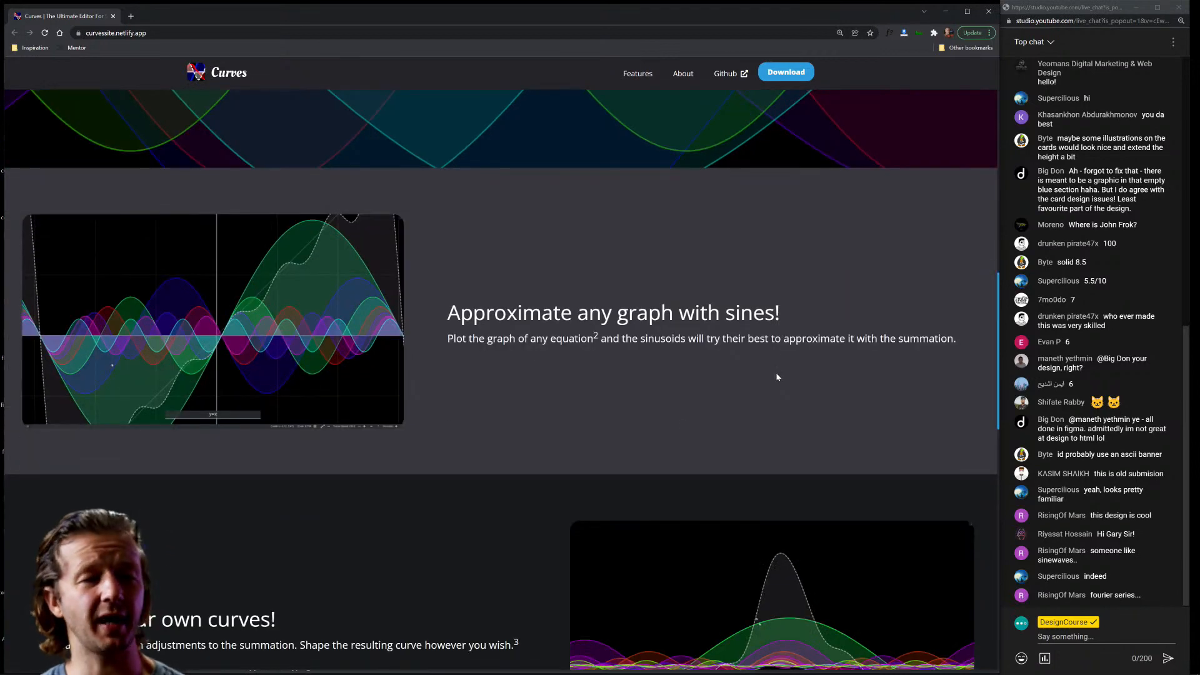
pyautogui.scroll(-5, 777, 377)
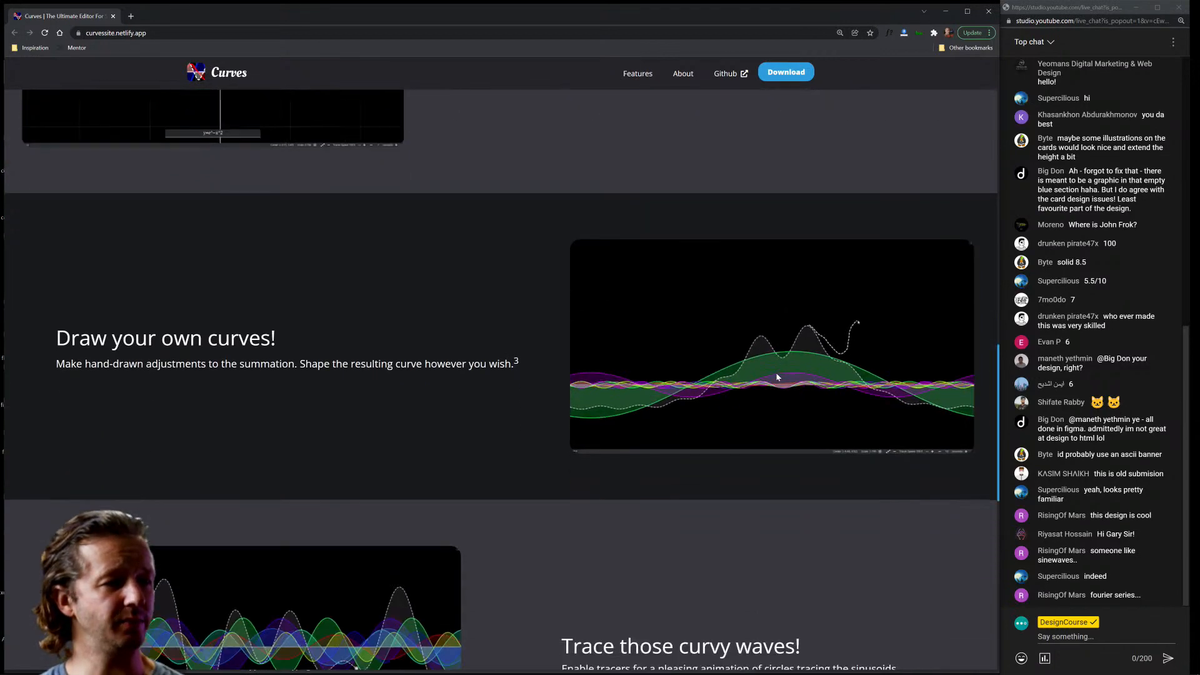
pyautogui.scroll(-10, 778, 377)
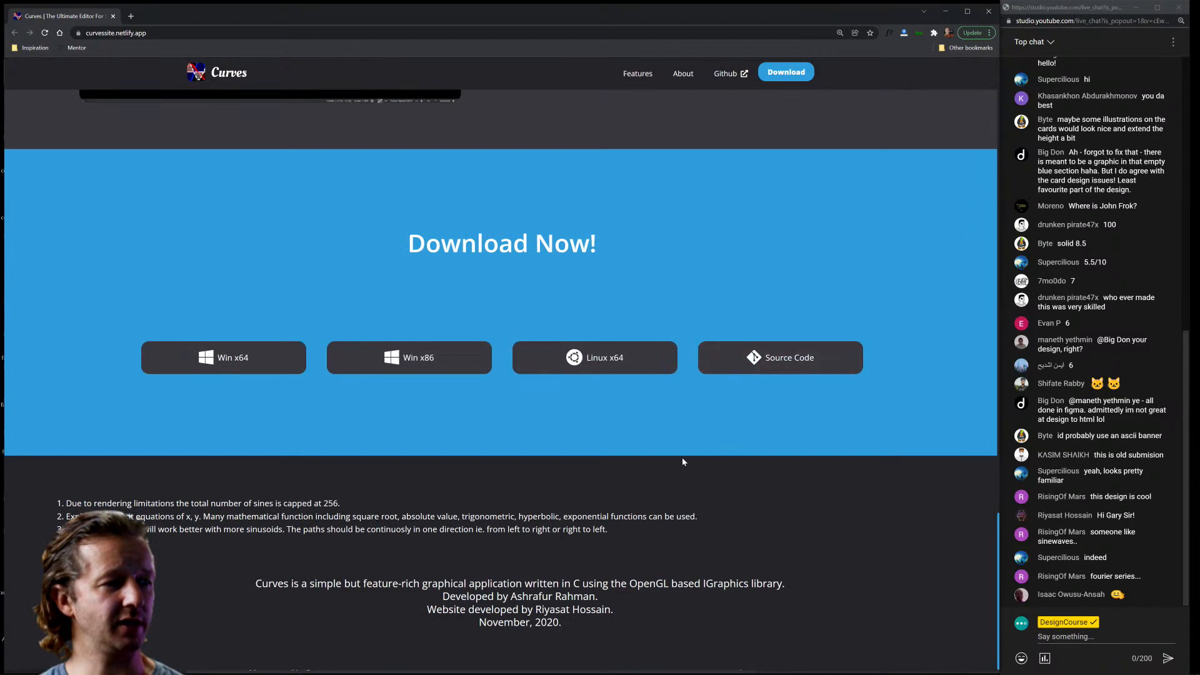
pyautogui.scroll(4, 683, 461)
pyautogui.scroll(-2, 750, 453)
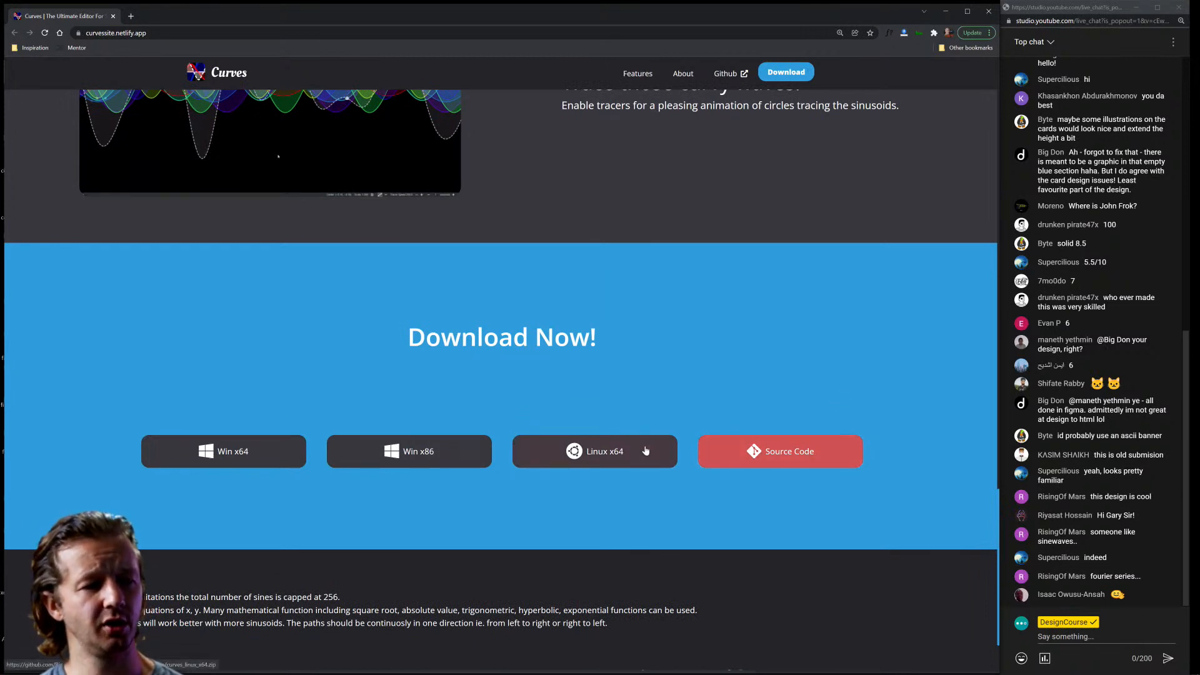
pyautogui.scroll(-2, 585, 489)
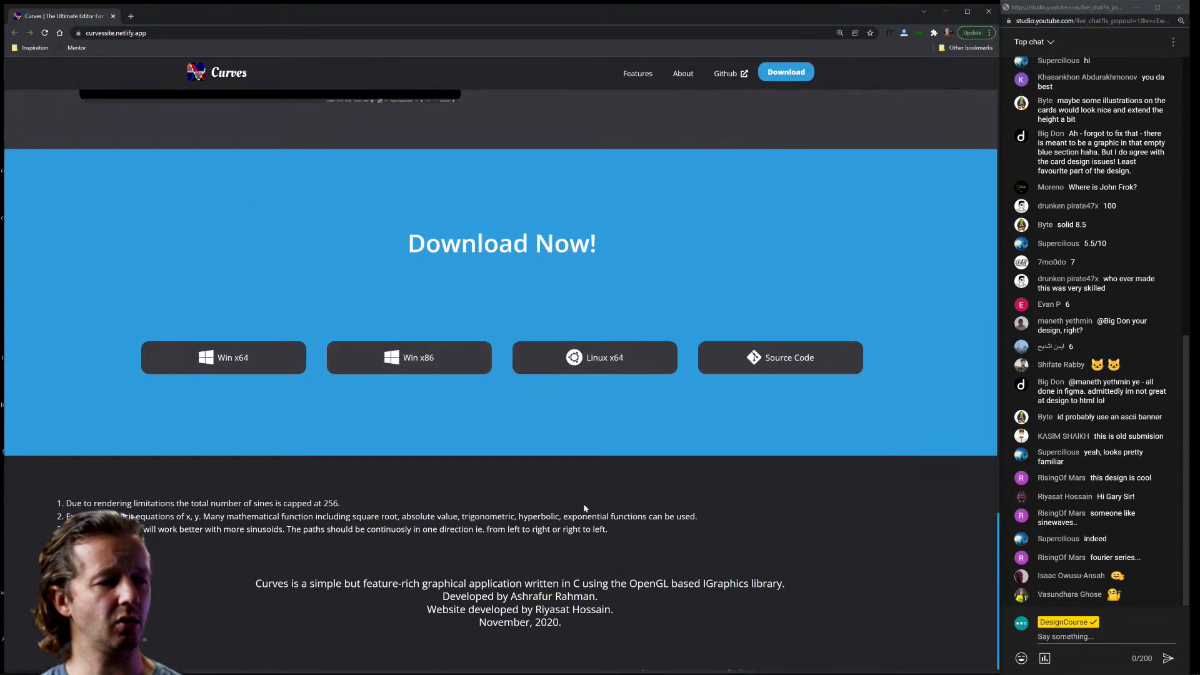
# Go back to the Curves hero and highlight the full tagline "An editor of sinusoids" below the title.
pyautogui.scroll(15, 584, 508)
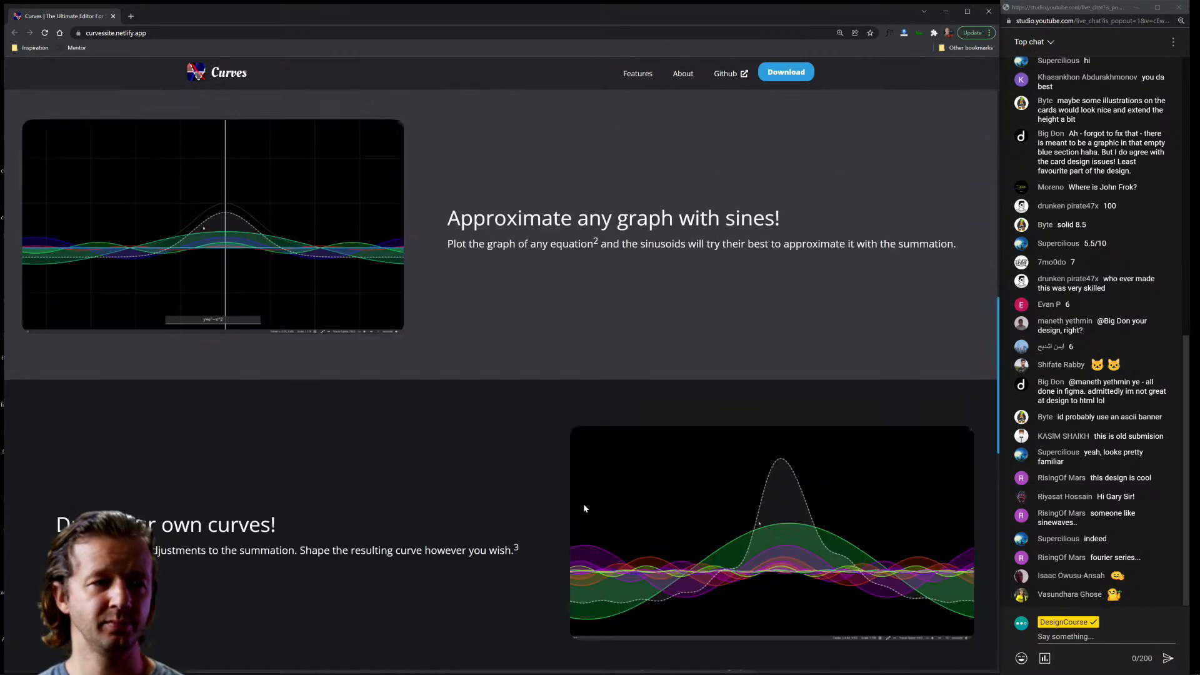
pyautogui.scroll(9, 584, 508)
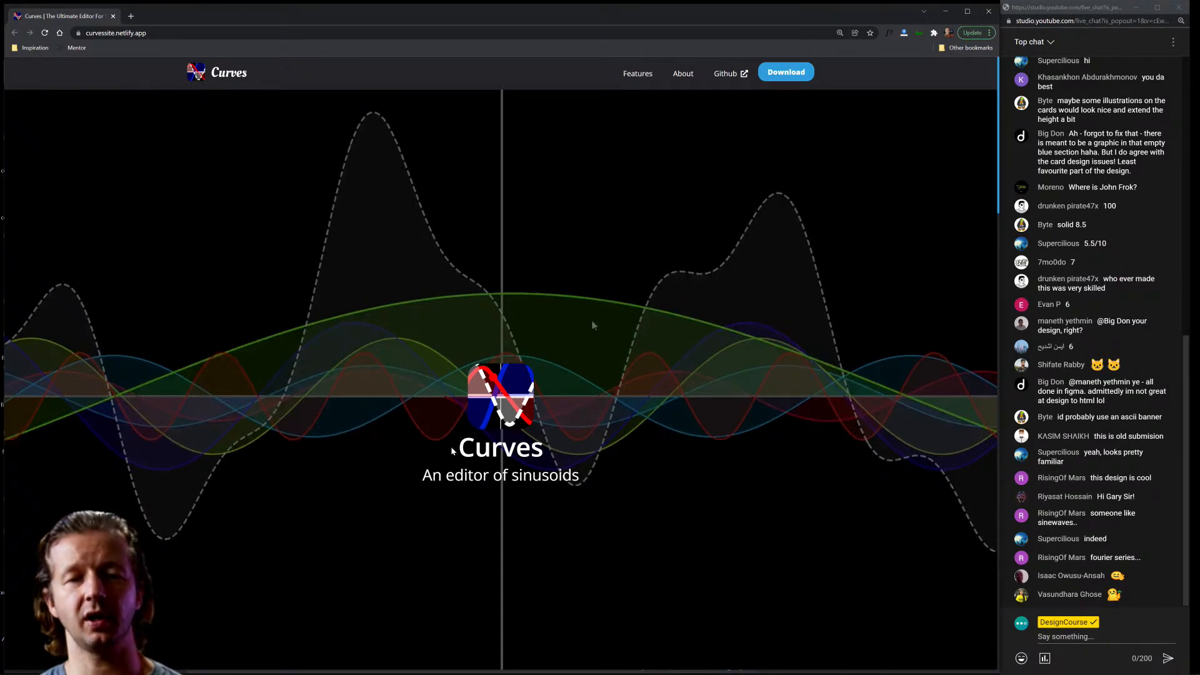
pyautogui.moveTo(451, 447); pyautogui.dragTo(385, 438)
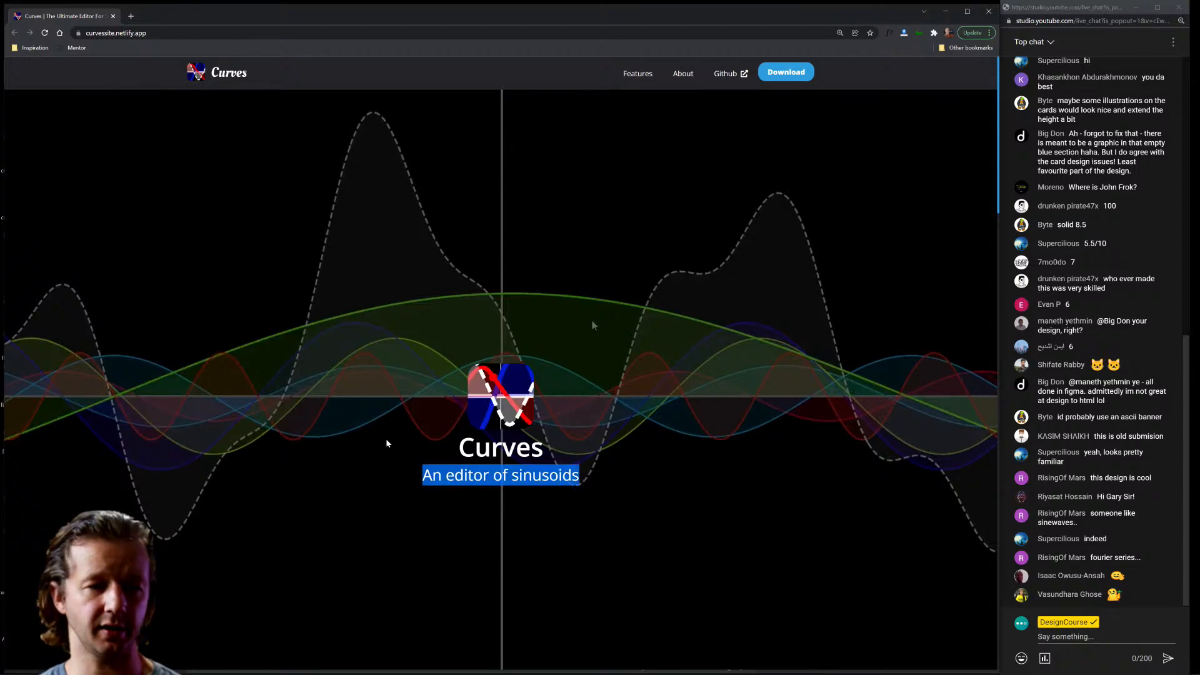
pyautogui.click(385, 439)
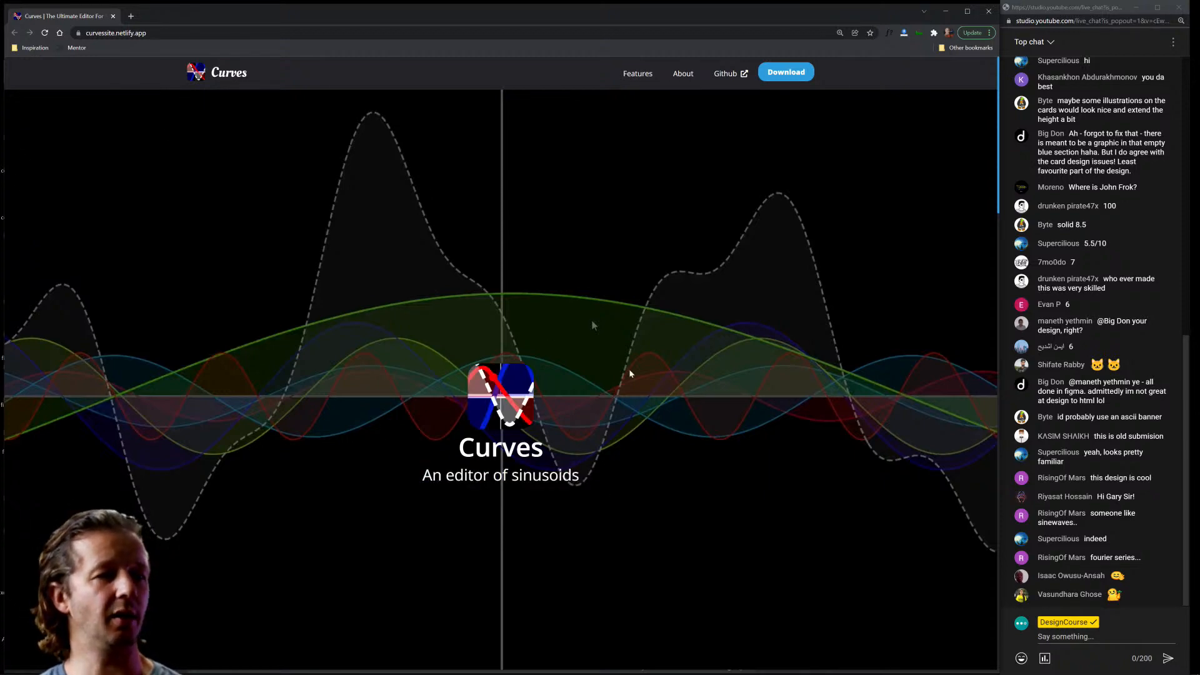
# Look over the whole Curves page once more, down to the footer credits and back up to the sines section.
pyautogui.scroll(-5, 629, 368)
pyautogui.scroll(-20, 740, 437)
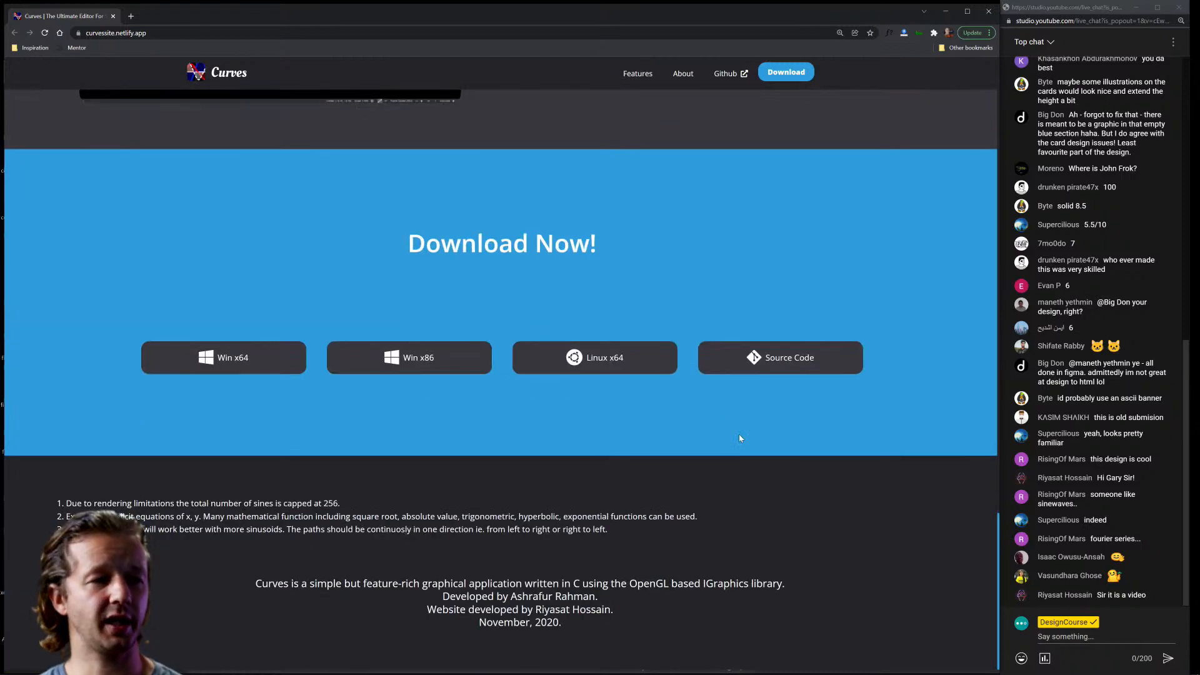
pyautogui.scroll(20, 739, 438)
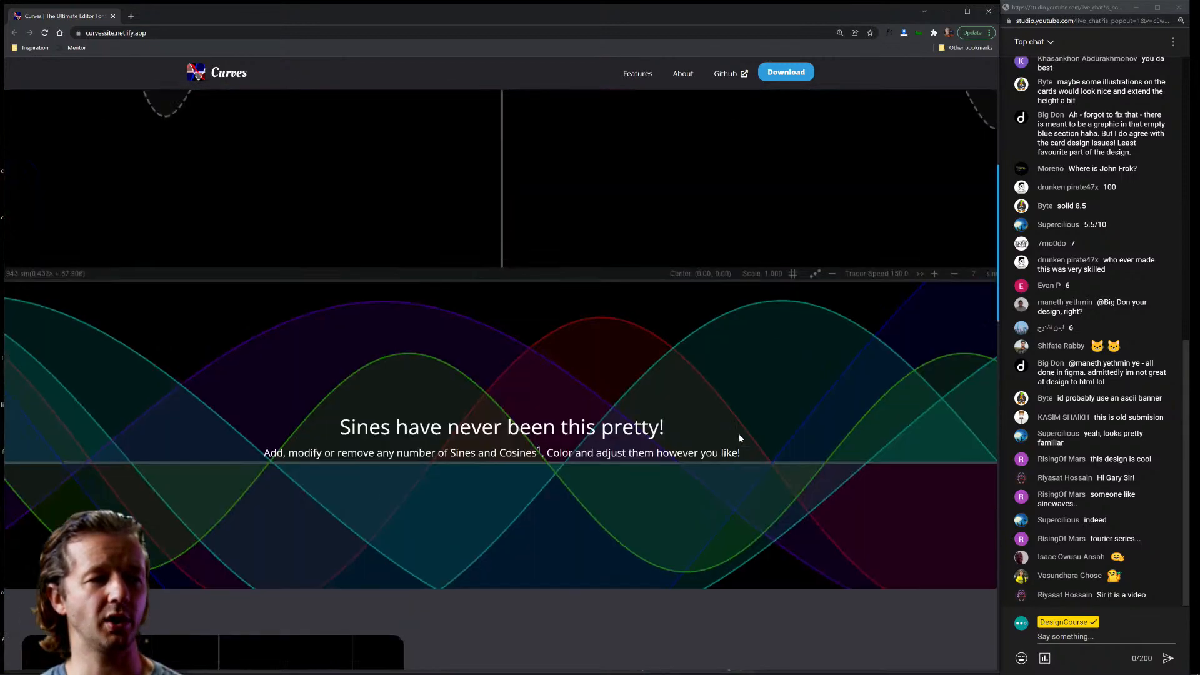
# Review the Curves page from the hero through the feature sections to the footer credits, and return to the hero.
pyautogui.scroll(1, 738, 437)
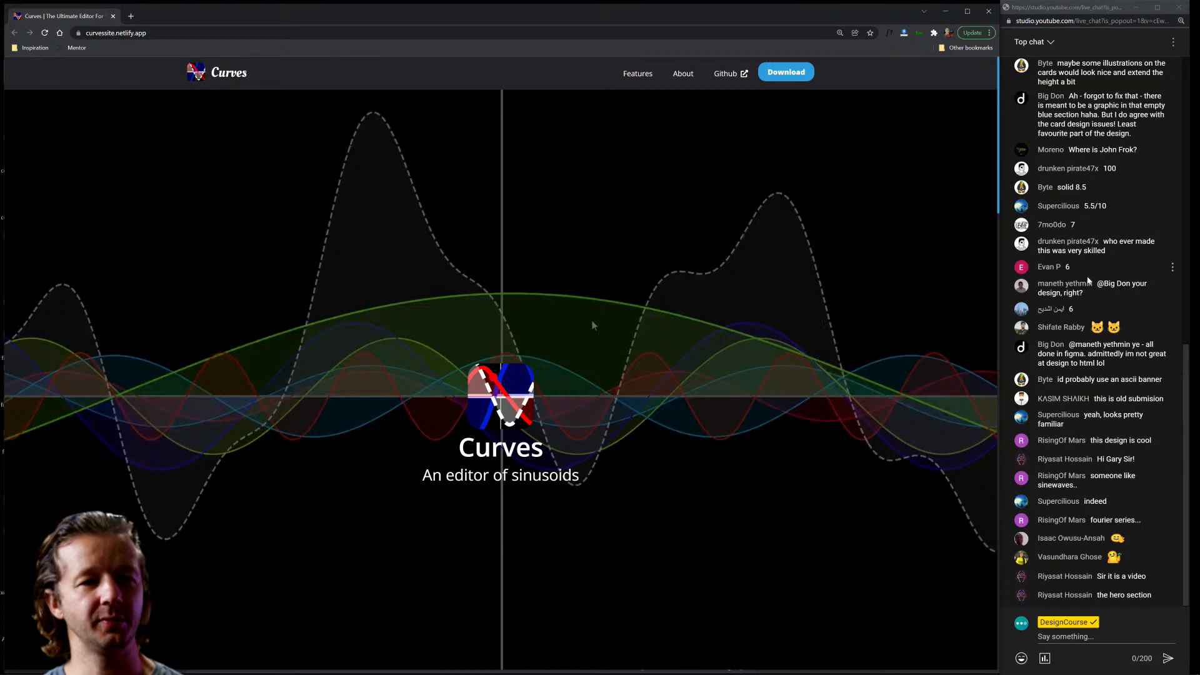
pyautogui.moveTo(1073, 313); pyautogui.dragTo(1061, 314)
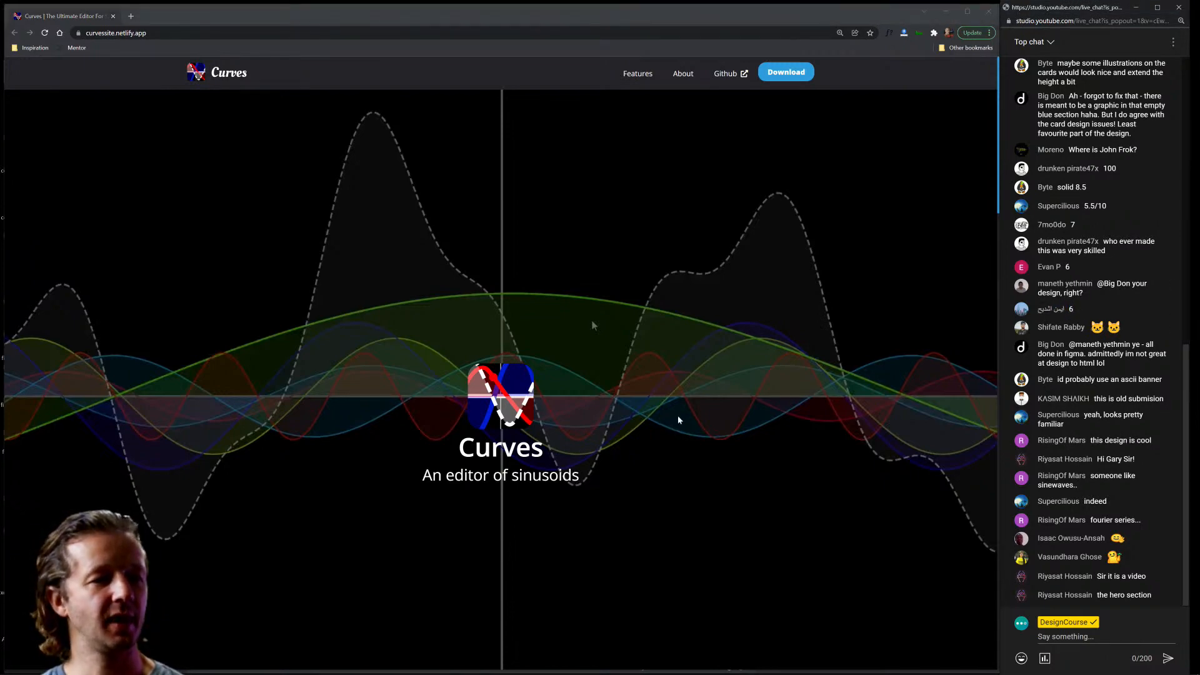
pyautogui.scroll(-15, 678, 415)
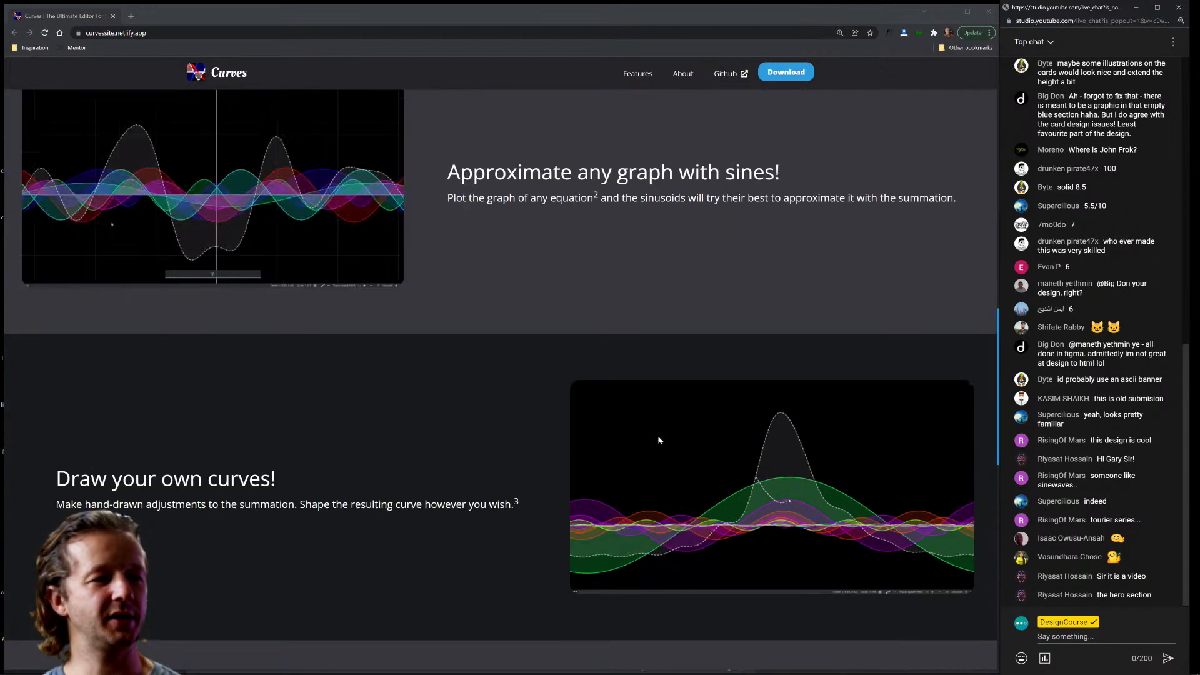
pyautogui.scroll(-7, 658, 440)
pyautogui.scroll(-3, 658, 440)
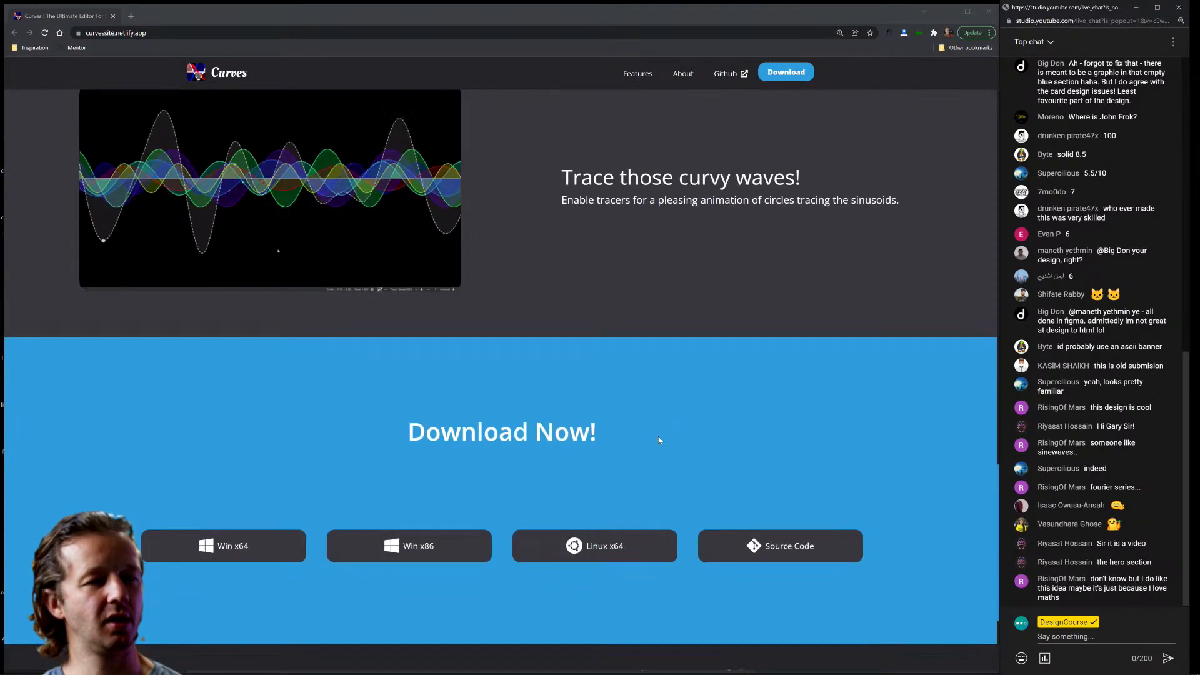
pyautogui.scroll(-3, 658, 440)
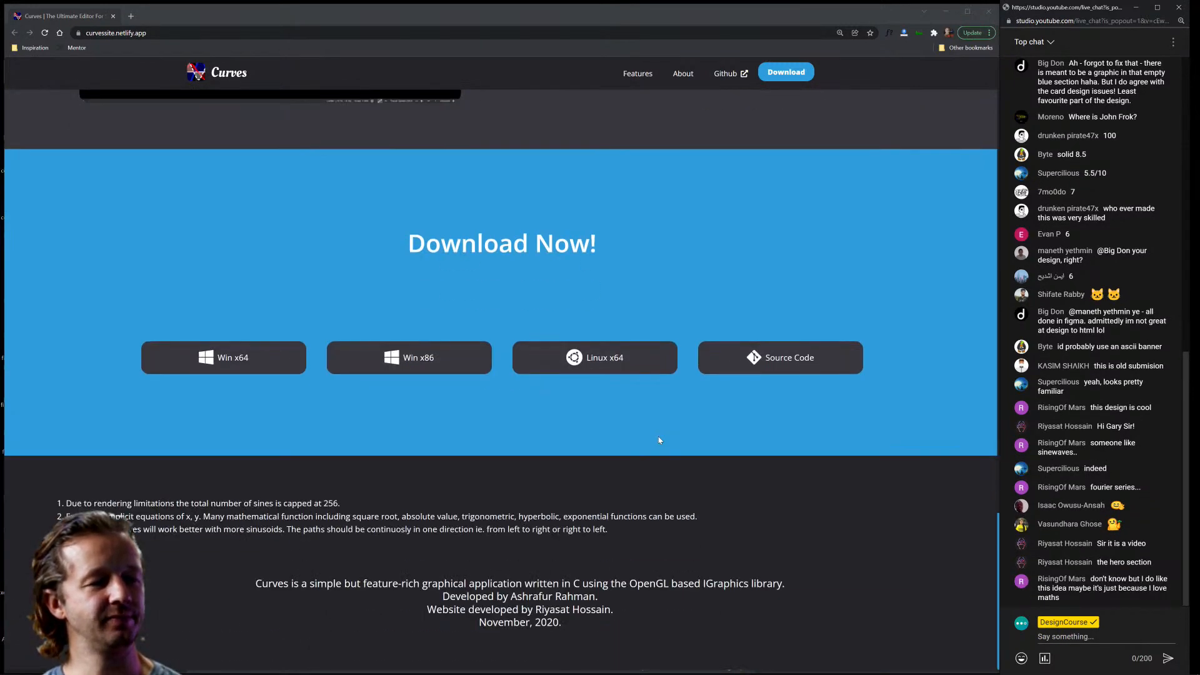
pyautogui.scroll(20, 659, 439)
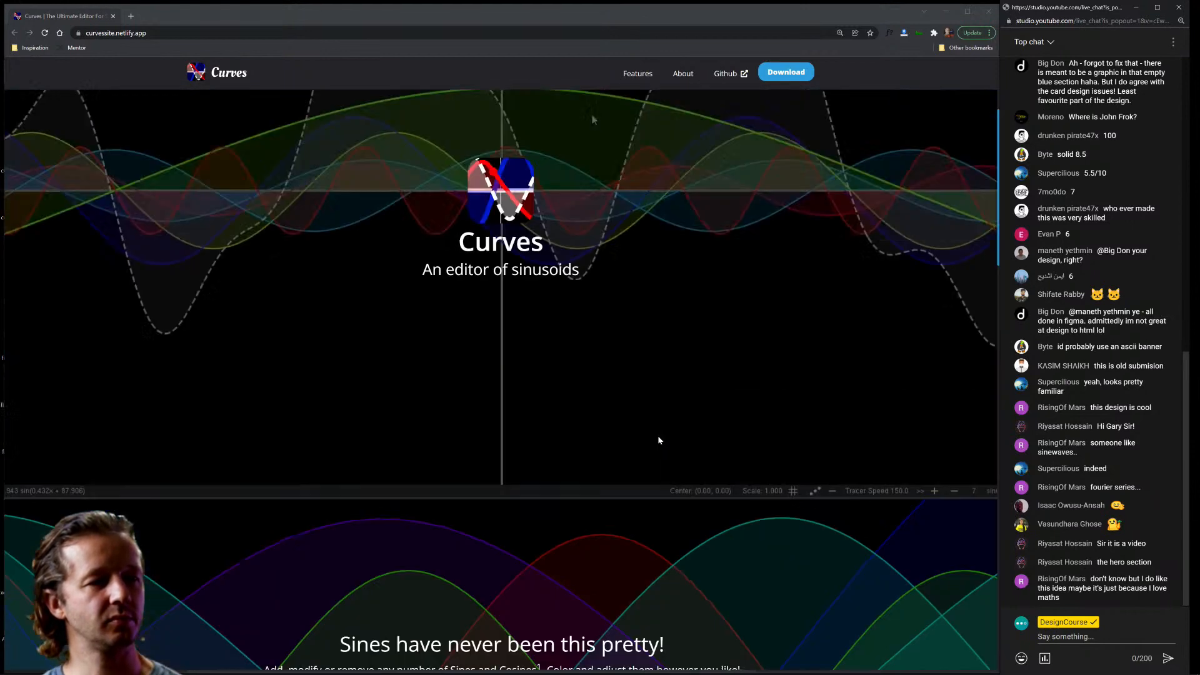
pyautogui.scroll(3, 659, 440)
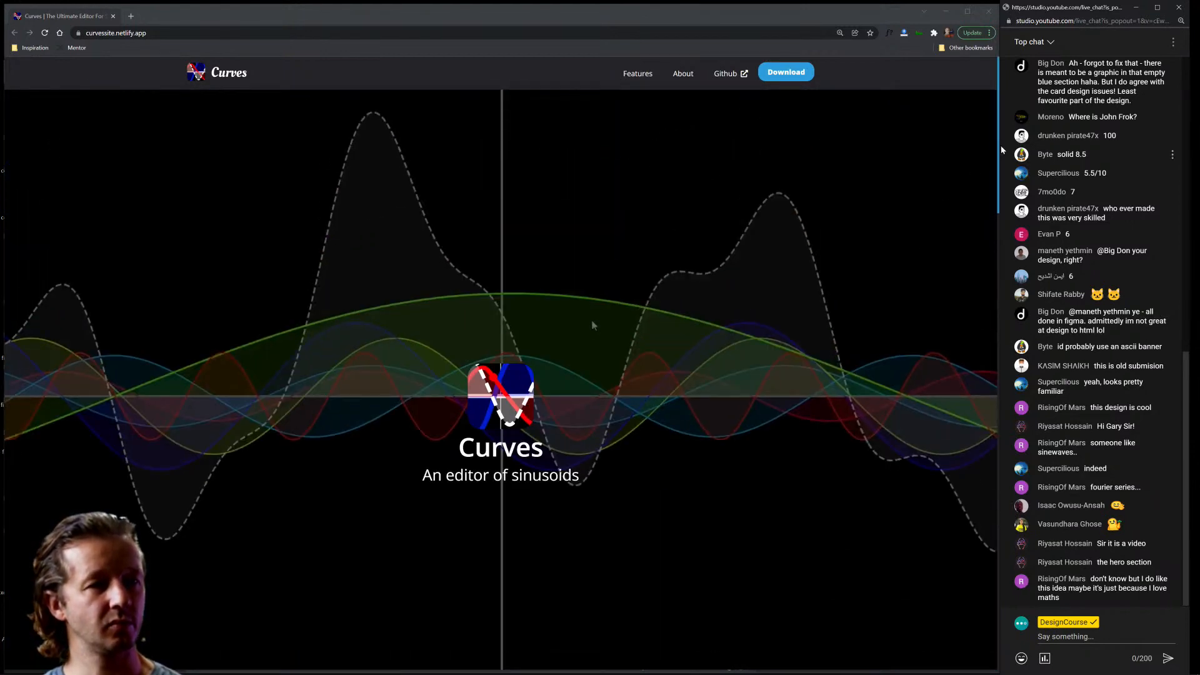
# Widen the browser window slightly beside the live chat and recheck the Curves hero, "Draw your own curves!" and "Trace those curvy waves!" sections.
pyautogui.moveTo(998, 154); pyautogui.dragTo(1004, 259)
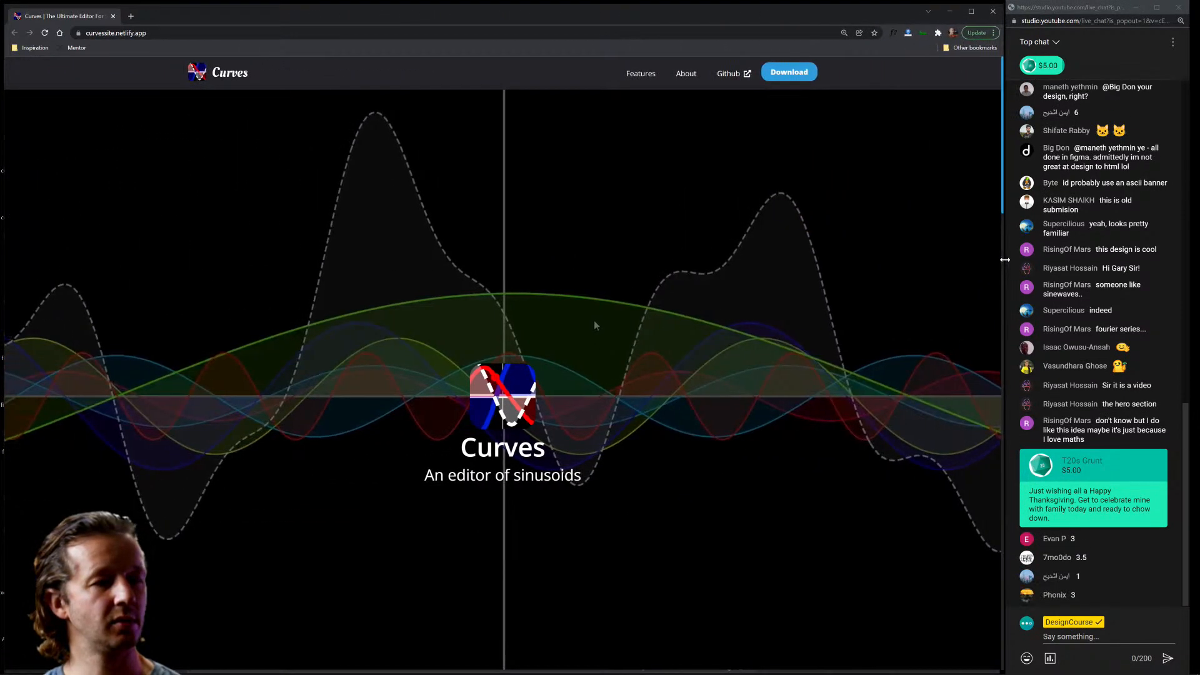
pyautogui.scroll(-3, 824, 353)
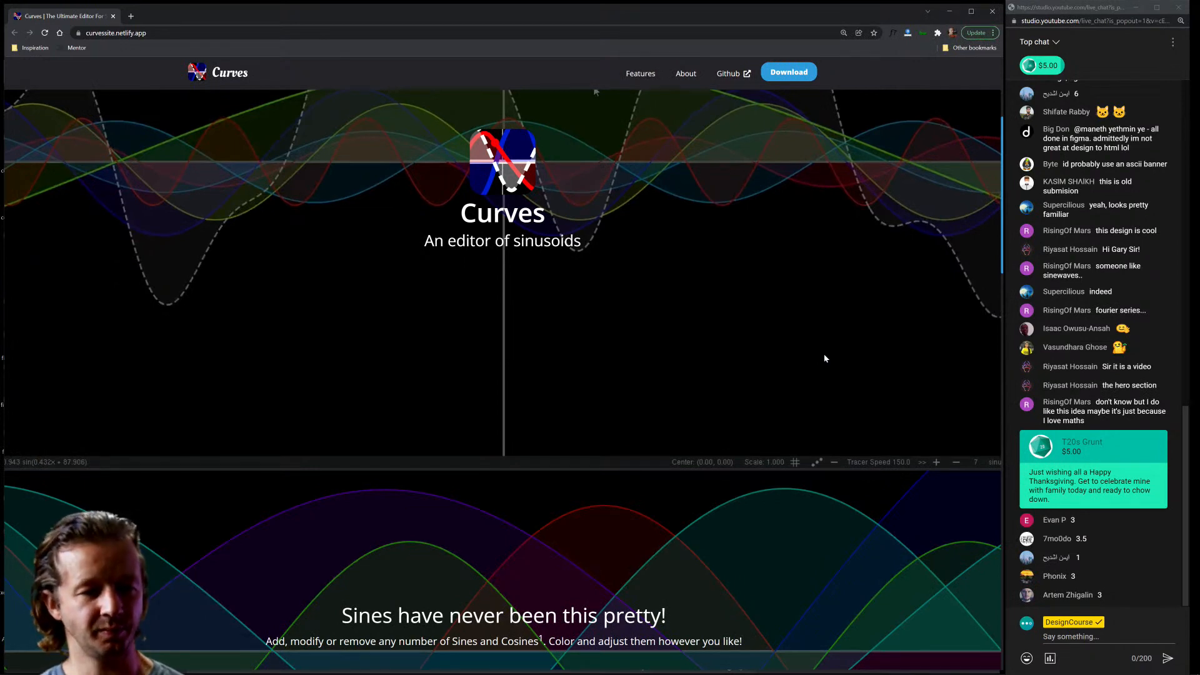
pyautogui.scroll(-10, 825, 358)
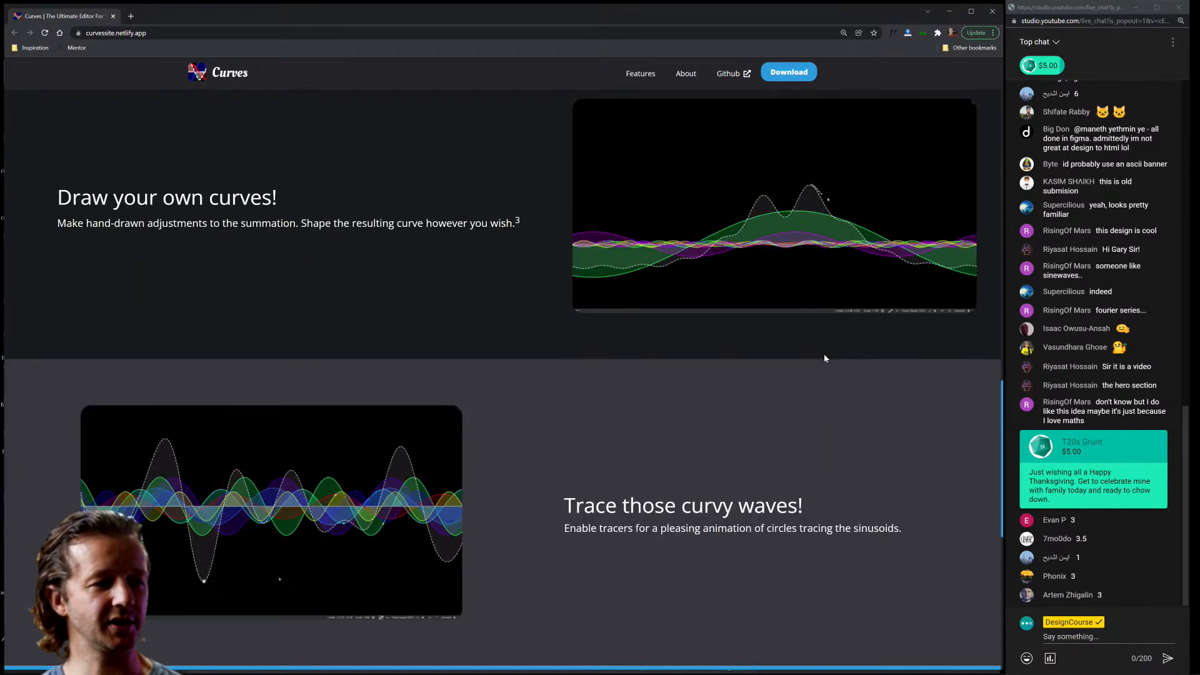
pyautogui.scroll(-8, 824, 358)
pyautogui.scroll(8, 801, 407)
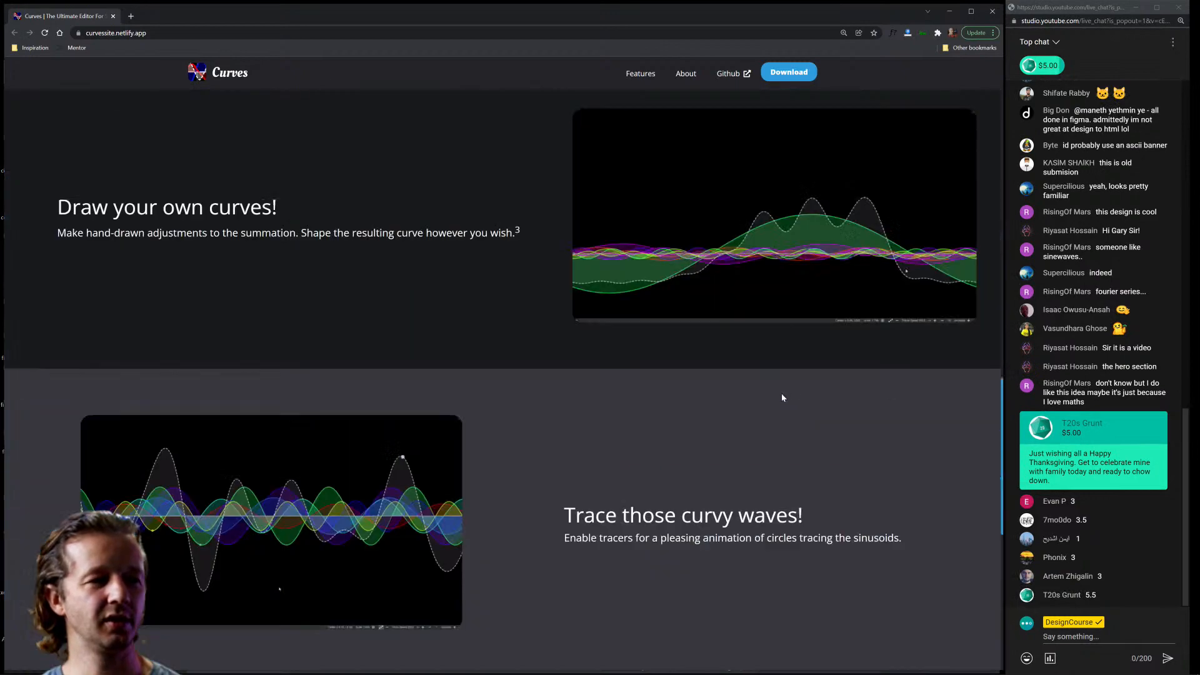
pyautogui.scroll(15, 781, 398)
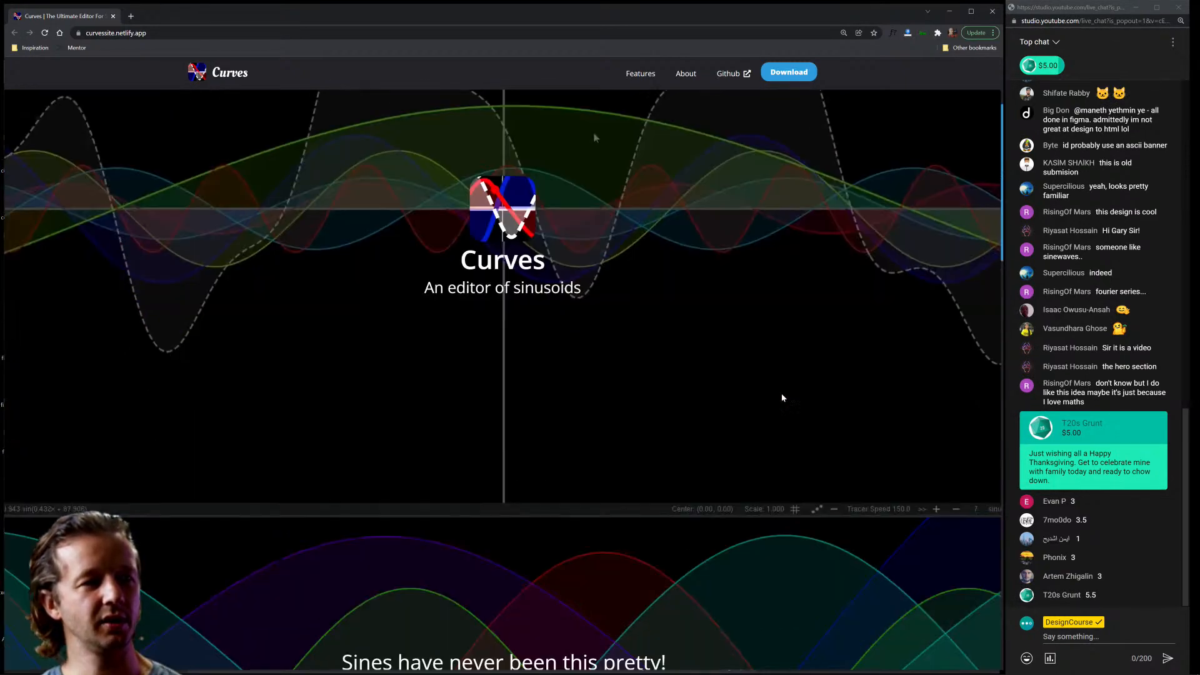
# Compare the feature sections with the blue Download Now! block and footnotes once more, ending at the Curves hero.
pyautogui.scroll(-8, 793, 375)
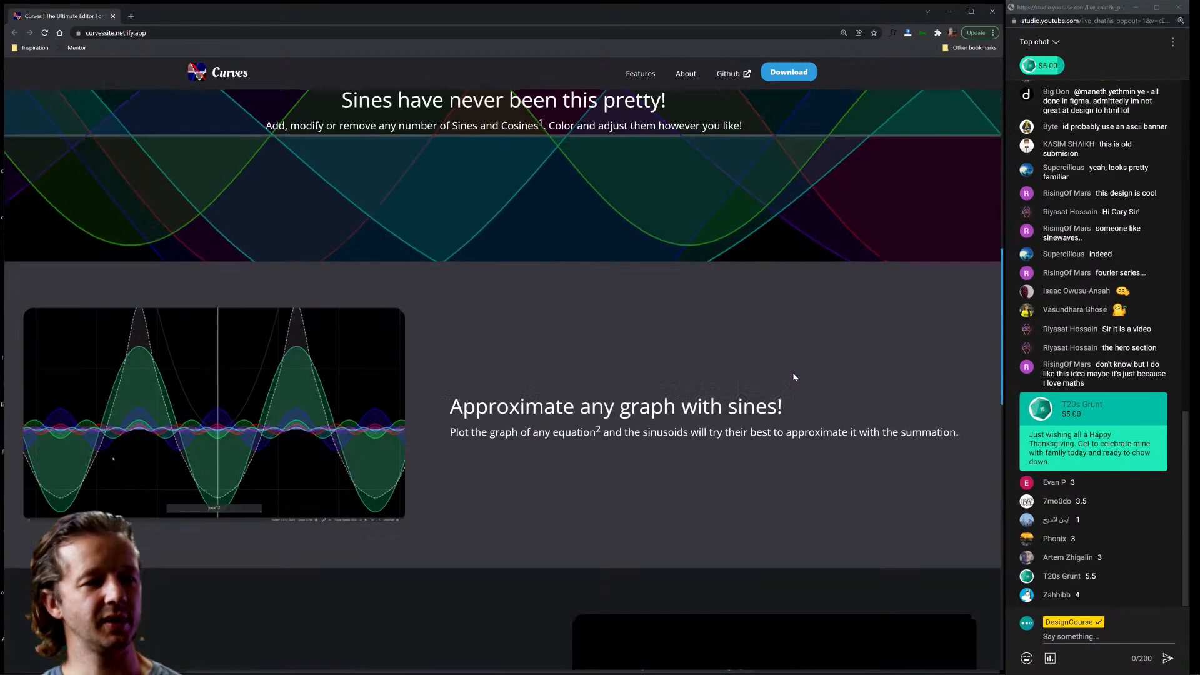
pyautogui.scroll(-12, 793, 376)
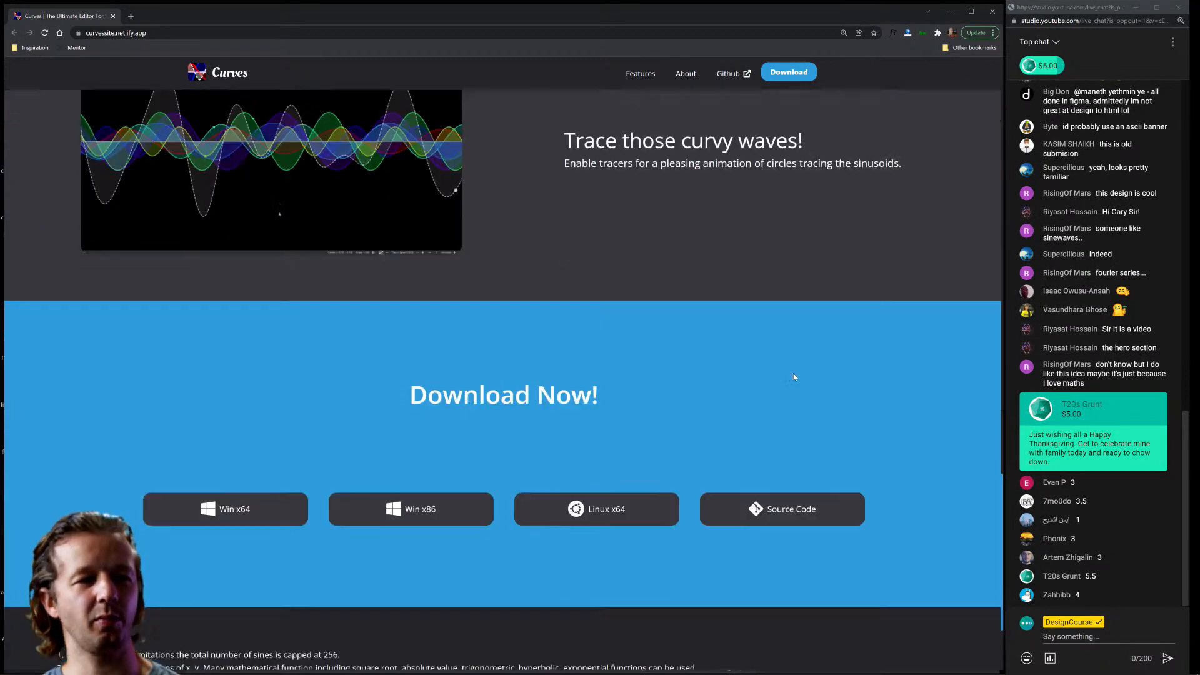
pyautogui.scroll(-2, 794, 378)
pyautogui.scroll(-1, 794, 377)
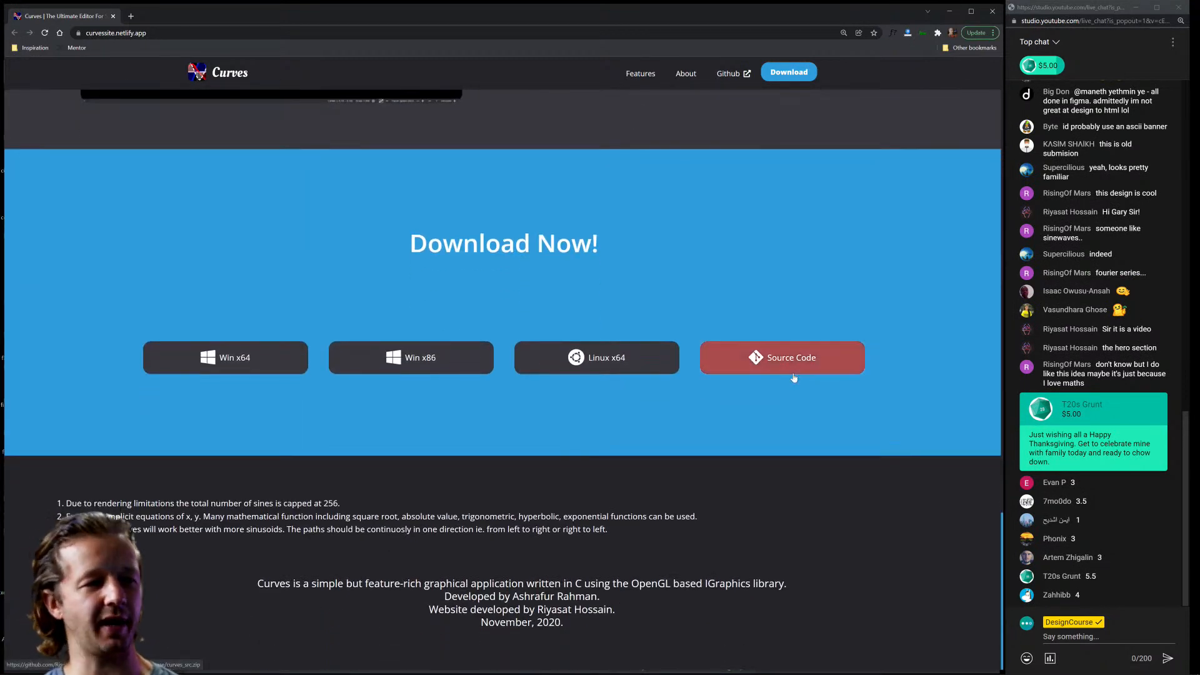
pyautogui.scroll(4, 793, 445)
pyautogui.scroll(10, 792, 448)
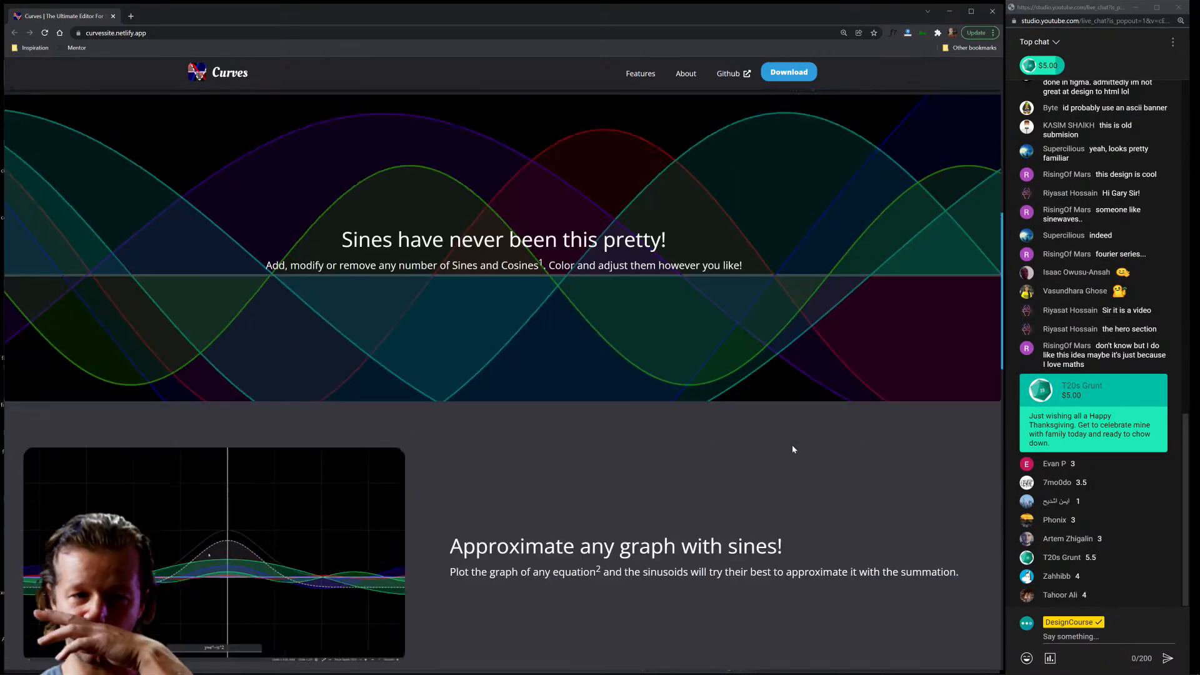
pyautogui.scroll(8, 792, 444)
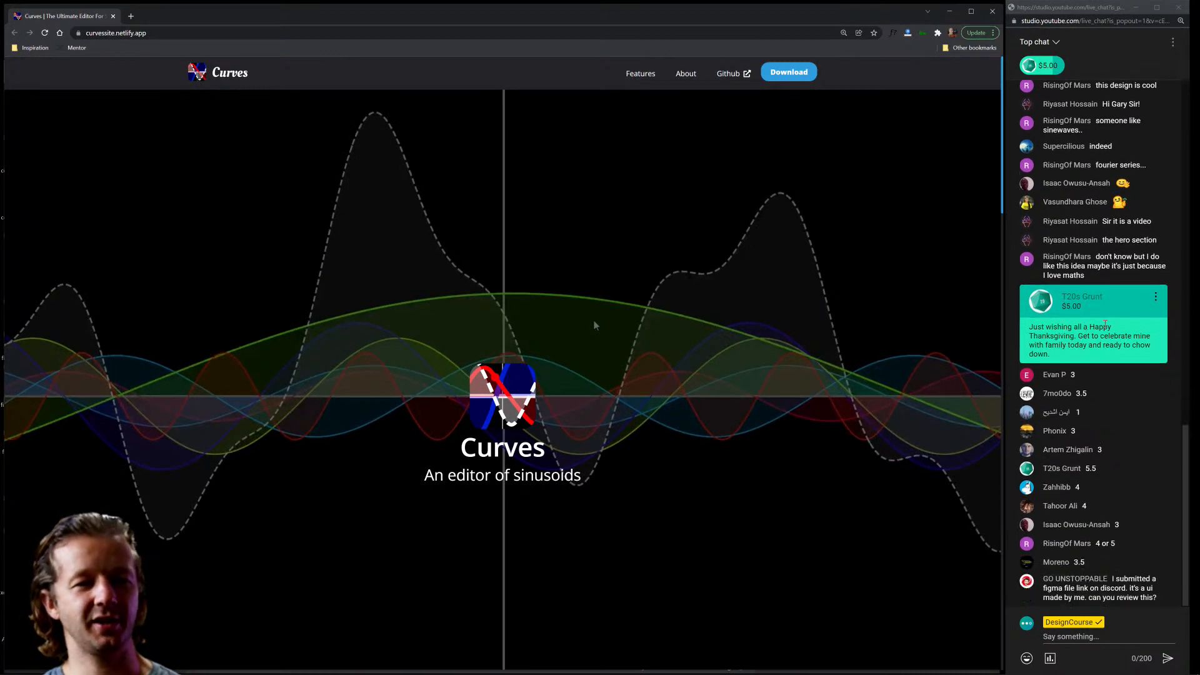
# Read the $5.00 Thanksgiving message in the live chat and close the Curves page to return to the Discord negativespace-submissions channel.
pyautogui.click(1103, 305)
pyautogui.doubleClick(1094, 296)
pyautogui.click(1124, 406)
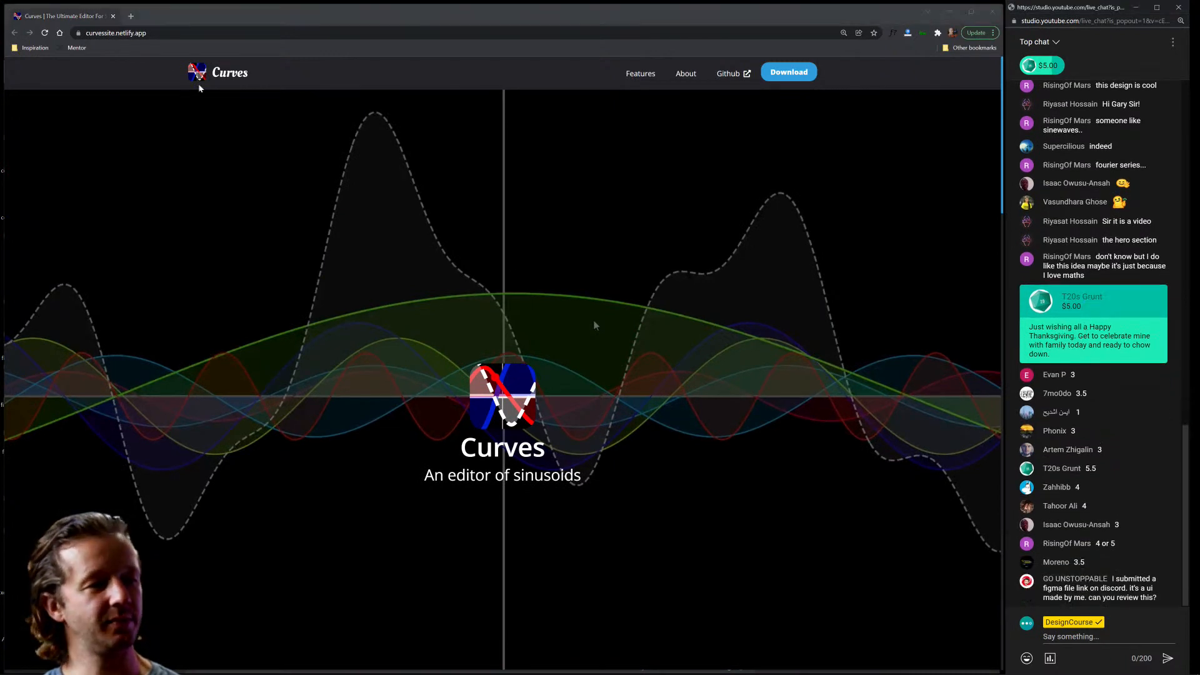
pyautogui.click(115, 17)
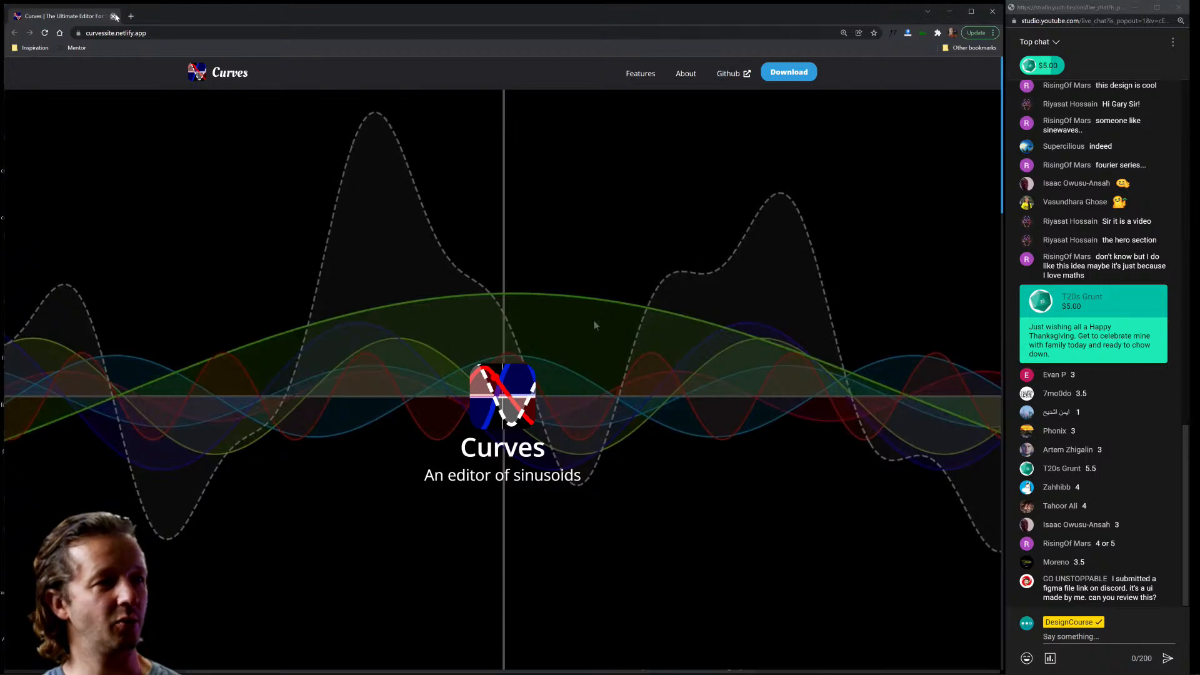
pyautogui.click(115, 16)
pyautogui.doubleClick(1114, 345)
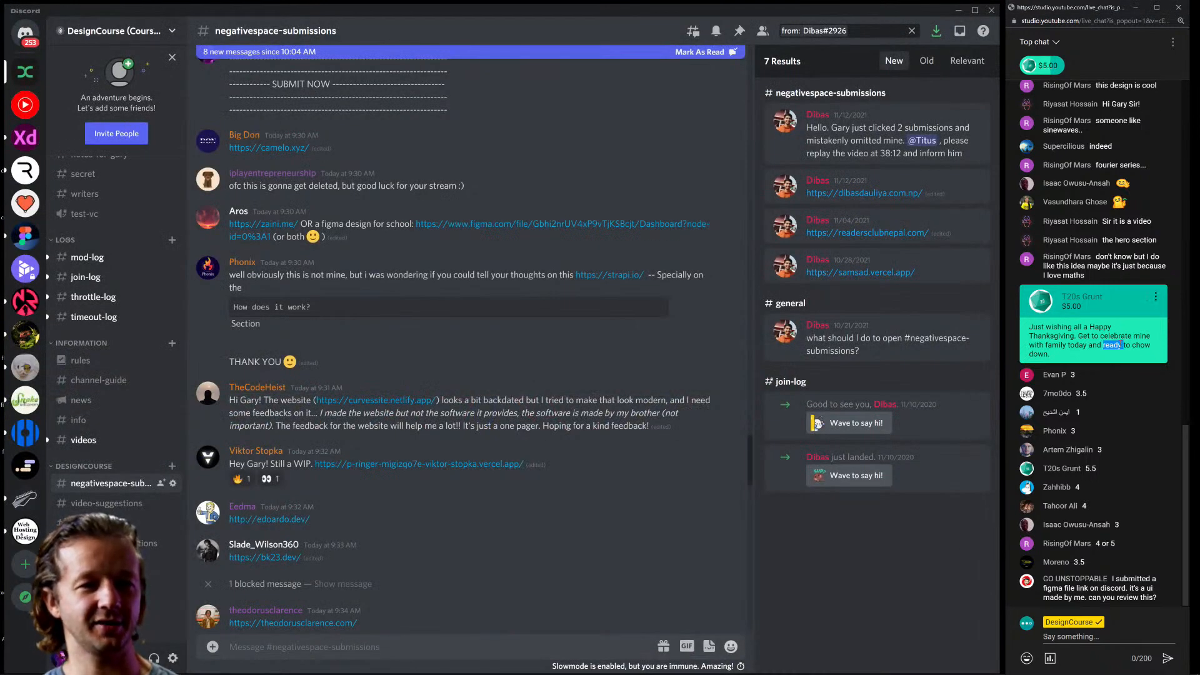
pyautogui.click(1118, 344)
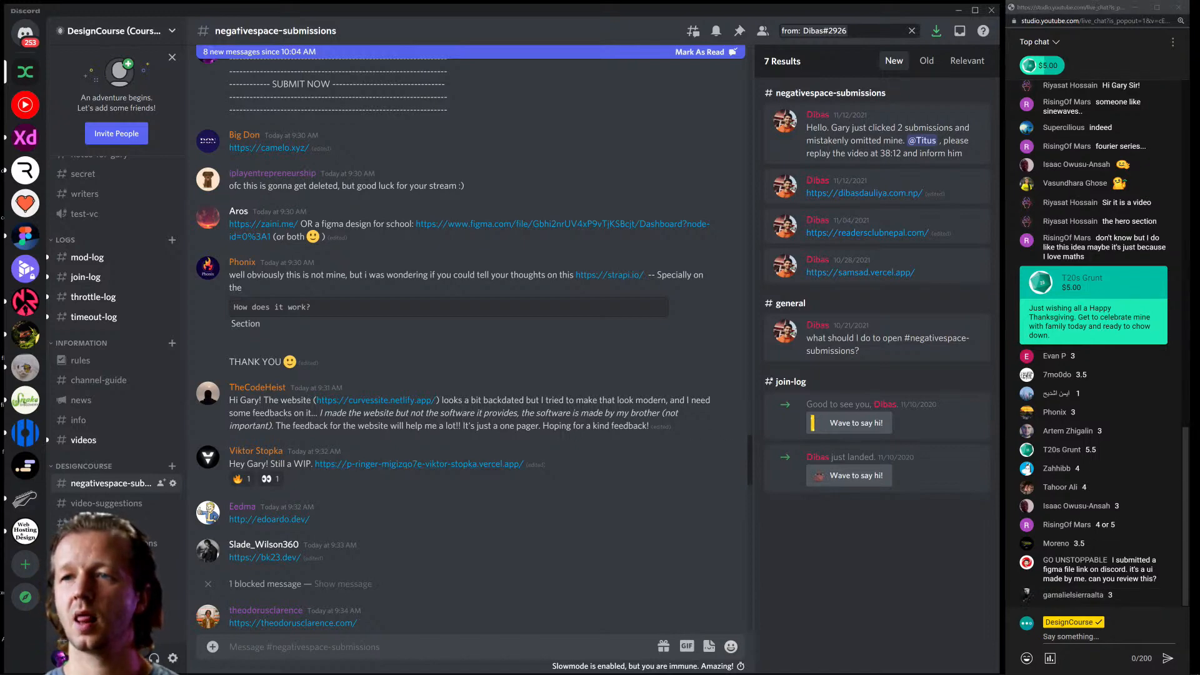
# Bring The Ringer submission's window beside the chat, reload the page and view it from the hero to the Anatomy of Ringer section.
pyautogui.moveTo(1199, 63); pyautogui.dragTo(232, 18)
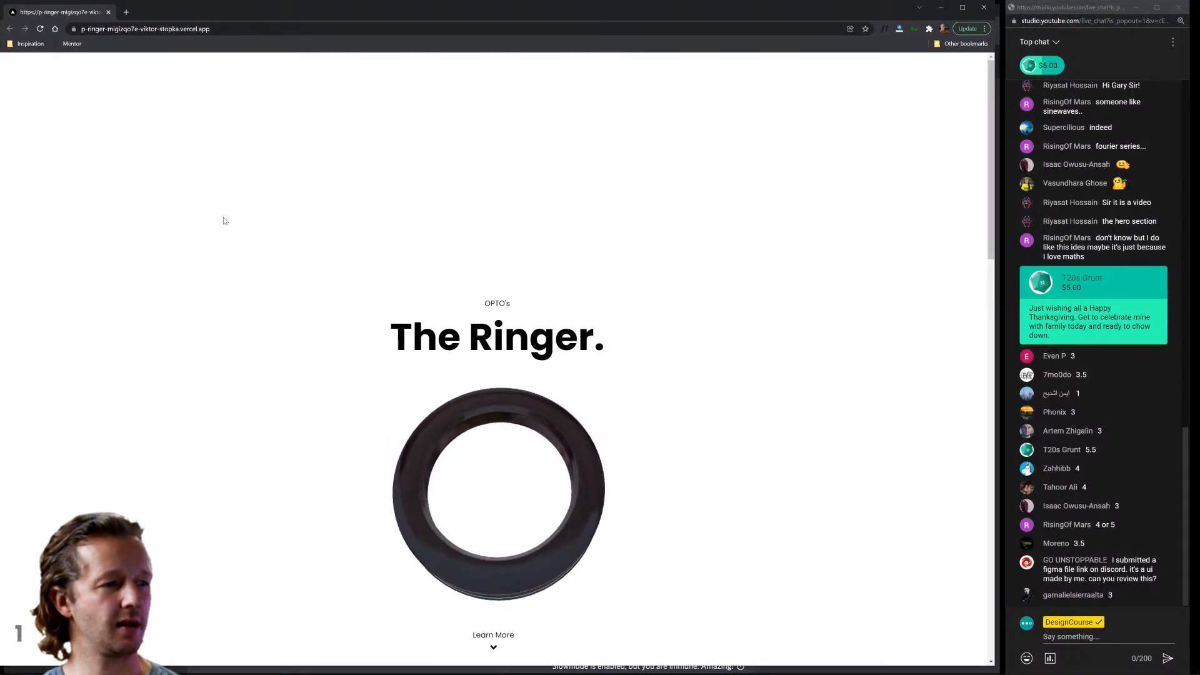
pyautogui.click(40, 29)
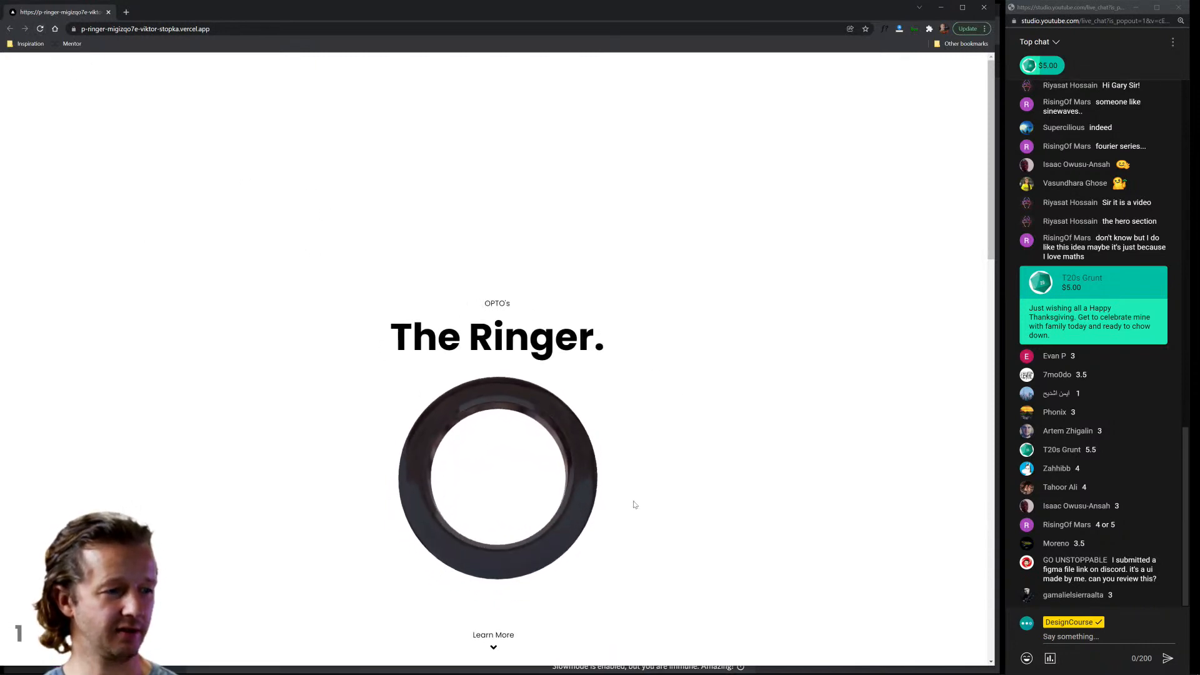
pyautogui.scroll(-5, 709, 369)
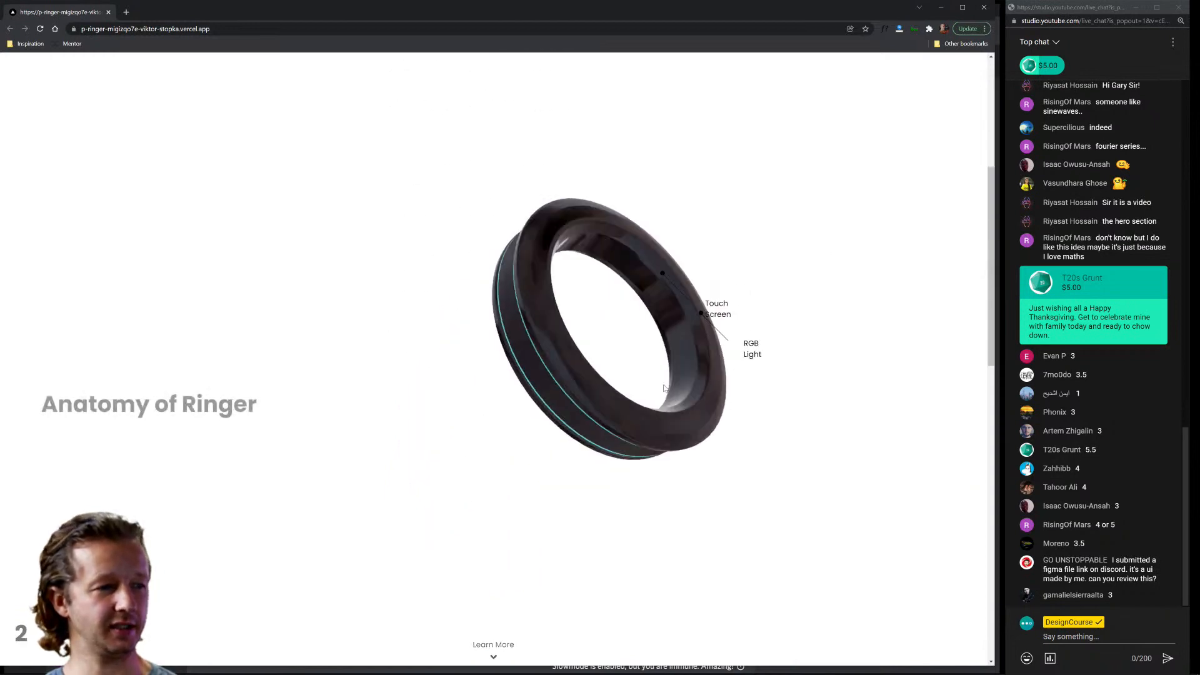
pyautogui.scroll(-3, 663, 389)
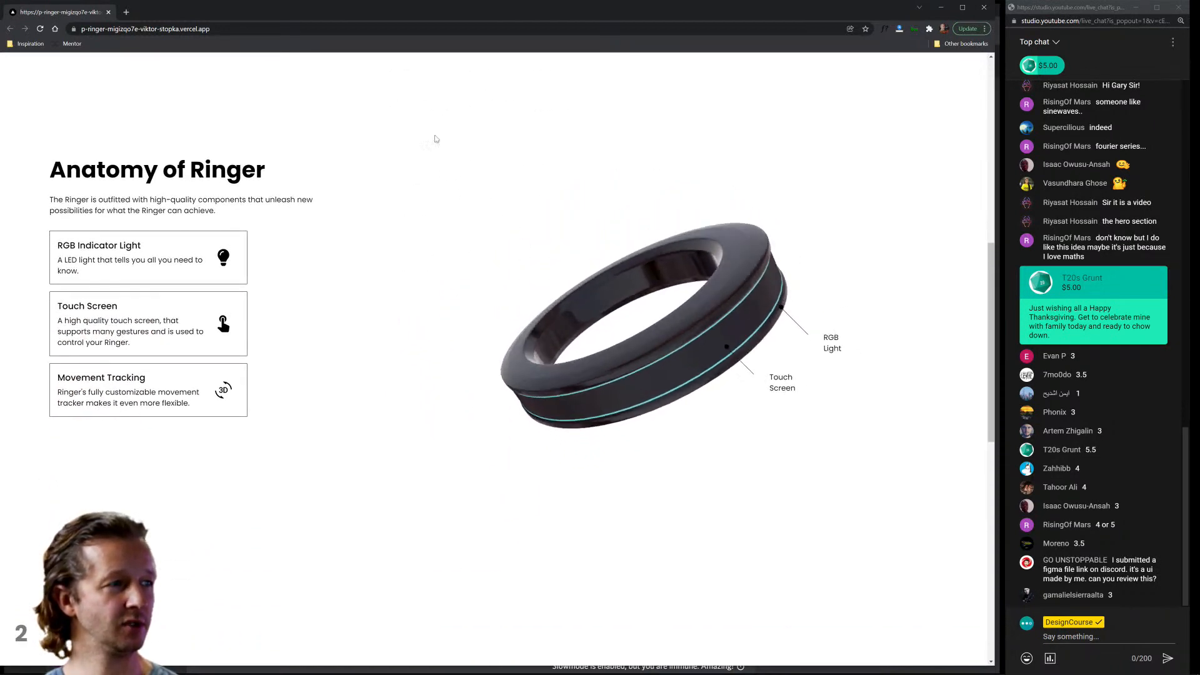
# Reposition The Ringer's window slightly and examine the dark Gestures section with its Touch ID and Custom Gestures cards.
pyautogui.moveTo(389, 19)
pyautogui.mouseDown()
pyautogui.moveTo(436, 267)
pyautogui.moveTo(435, 529)
pyautogui.moveTo(414, 574)
pyautogui.moveTo(483, 552)
pyautogui.moveTo(456, 93)
pyautogui.moveTo(429, 29)
pyautogui.moveTo(415, 27)
pyautogui.moveTo(425, 55)
pyautogui.moveTo(473, 70)
pyautogui.moveTo(403, 19)
pyautogui.mouseUp()
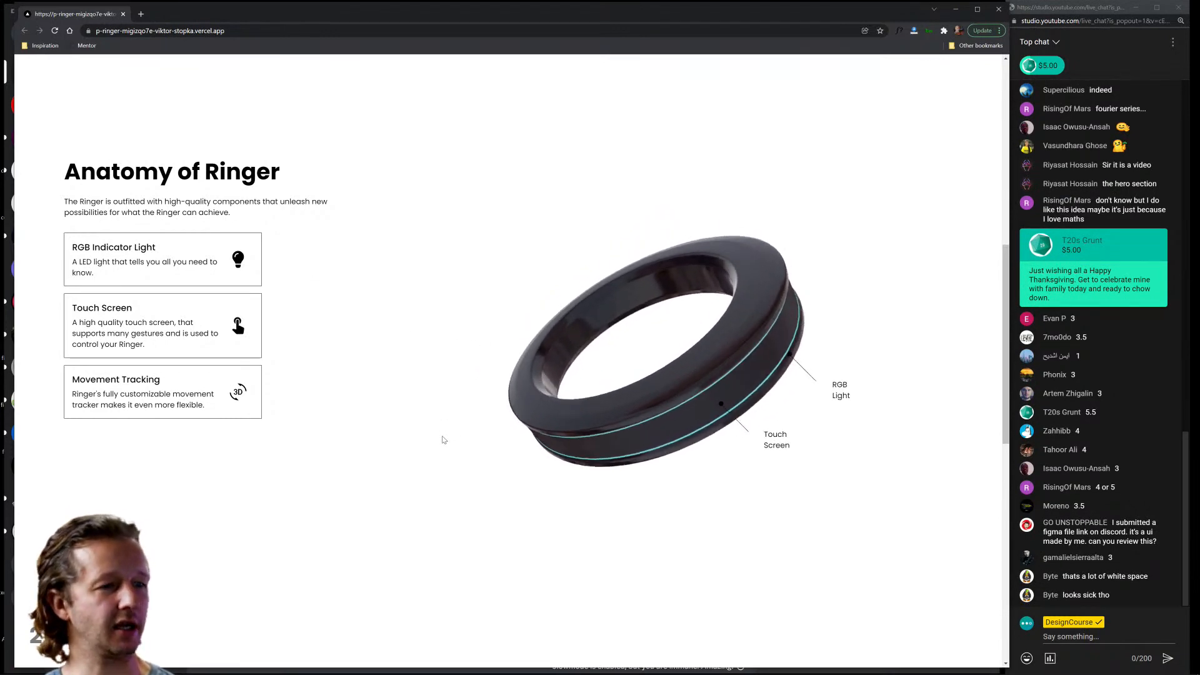
pyautogui.scroll(-5, 488, 458)
pyautogui.scroll(-4, 489, 458)
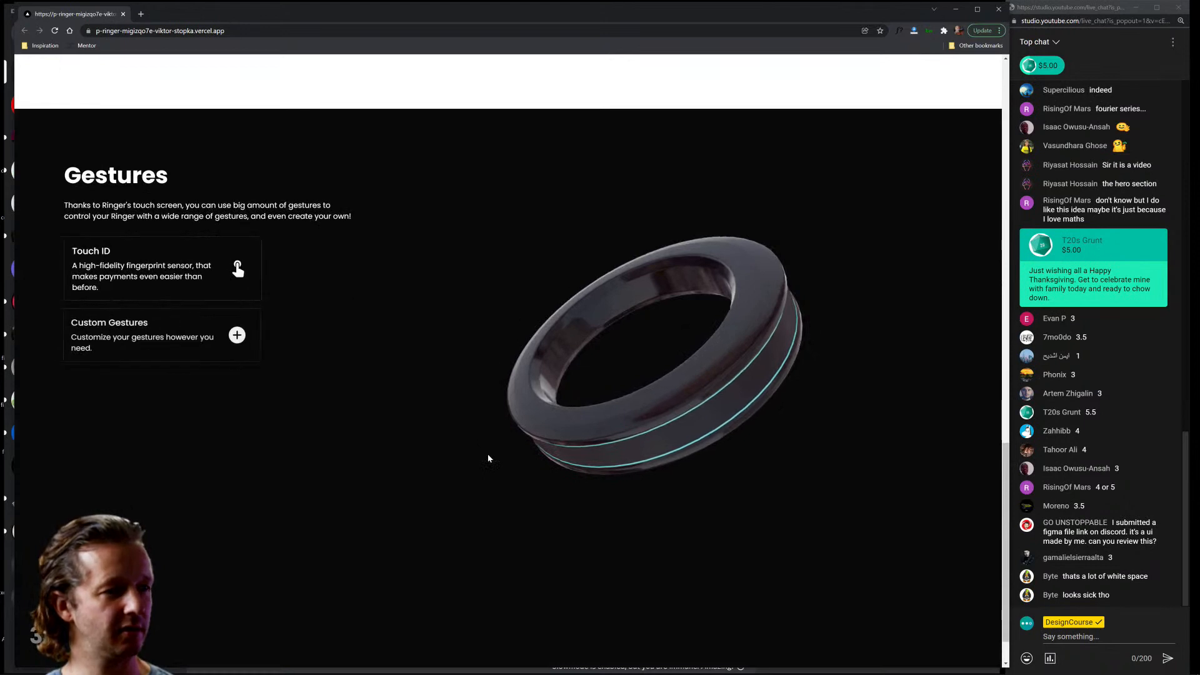
pyautogui.scroll(-1, 473, 422)
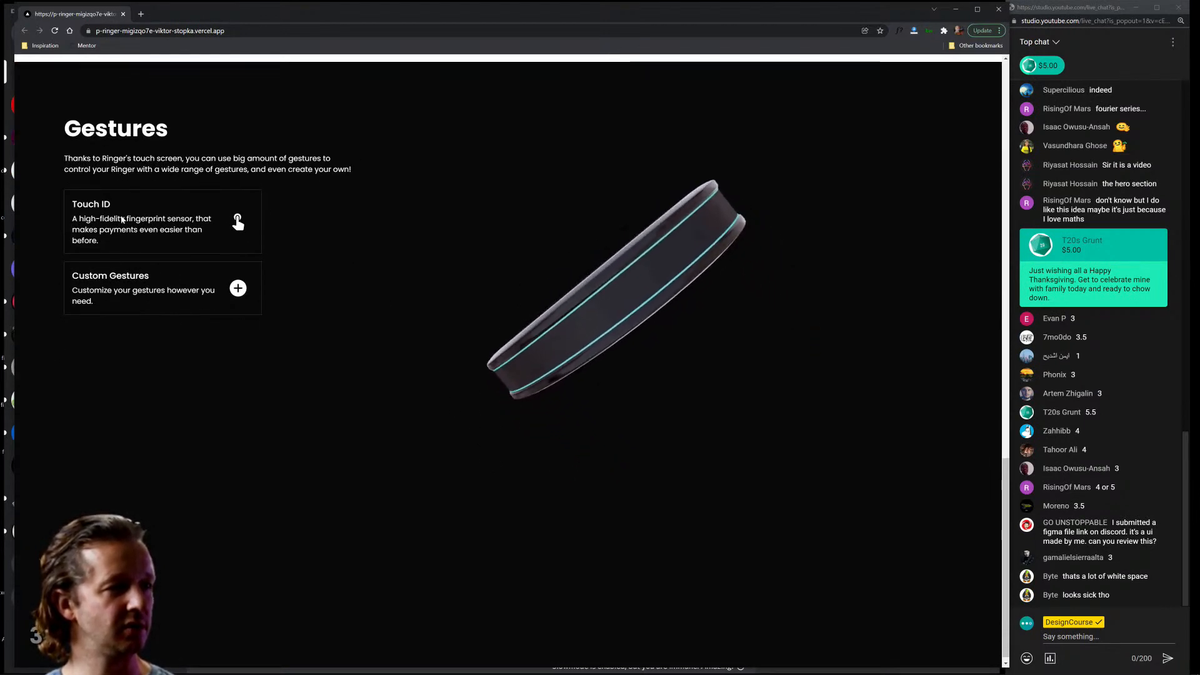
pyautogui.scroll(-1, 456, 418)
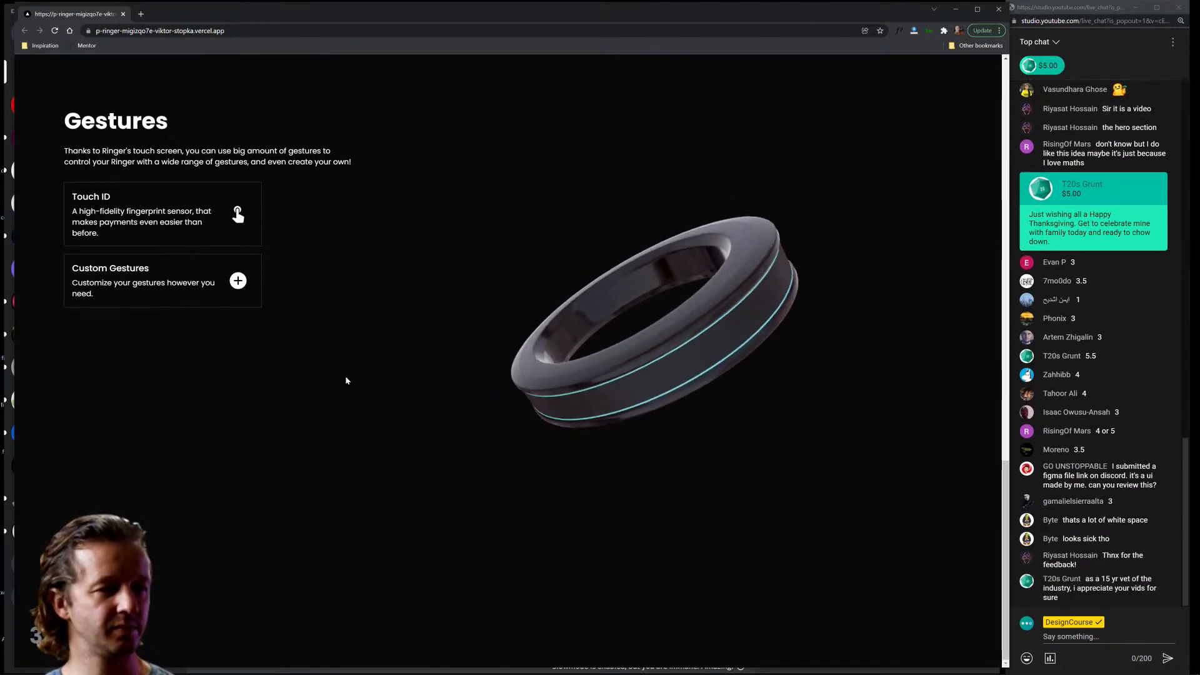
# Replay The Ringer's scroll-driven ring animation between the hero, Anatomy of Ringer and Gestures sections to check the transitions.
pyautogui.scroll(8, 418, 284)
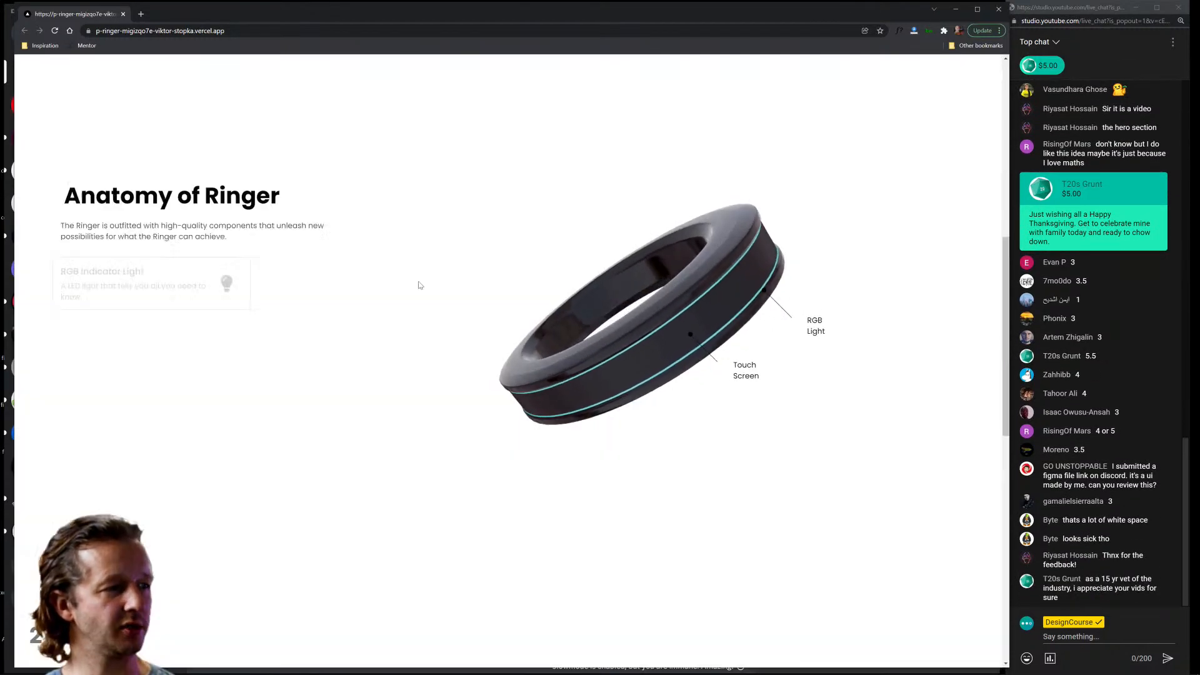
pyautogui.scroll(5, 418, 284)
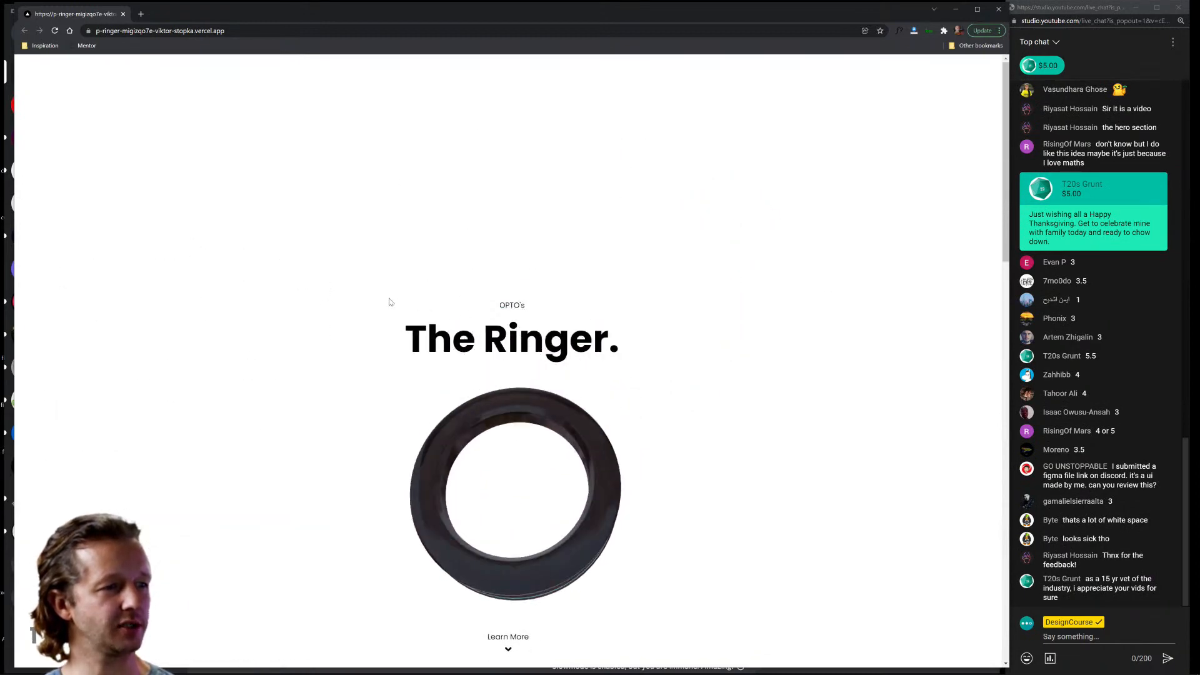
pyautogui.scroll(-10, 389, 302)
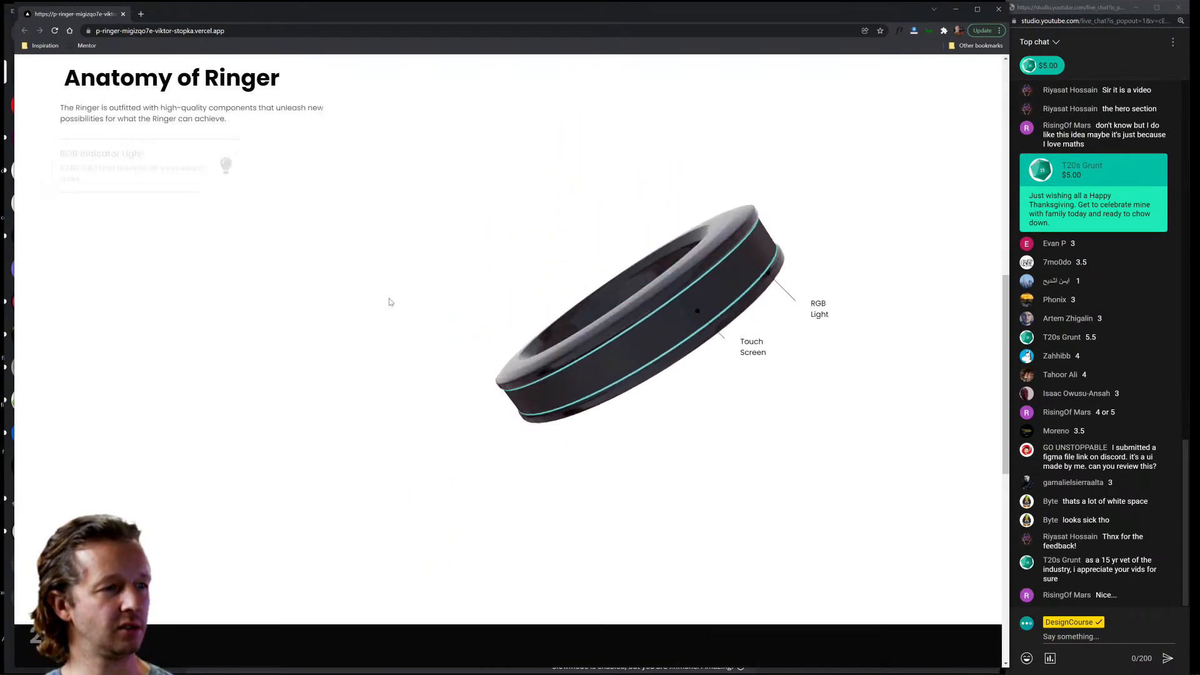
pyautogui.scroll(-4, 389, 301)
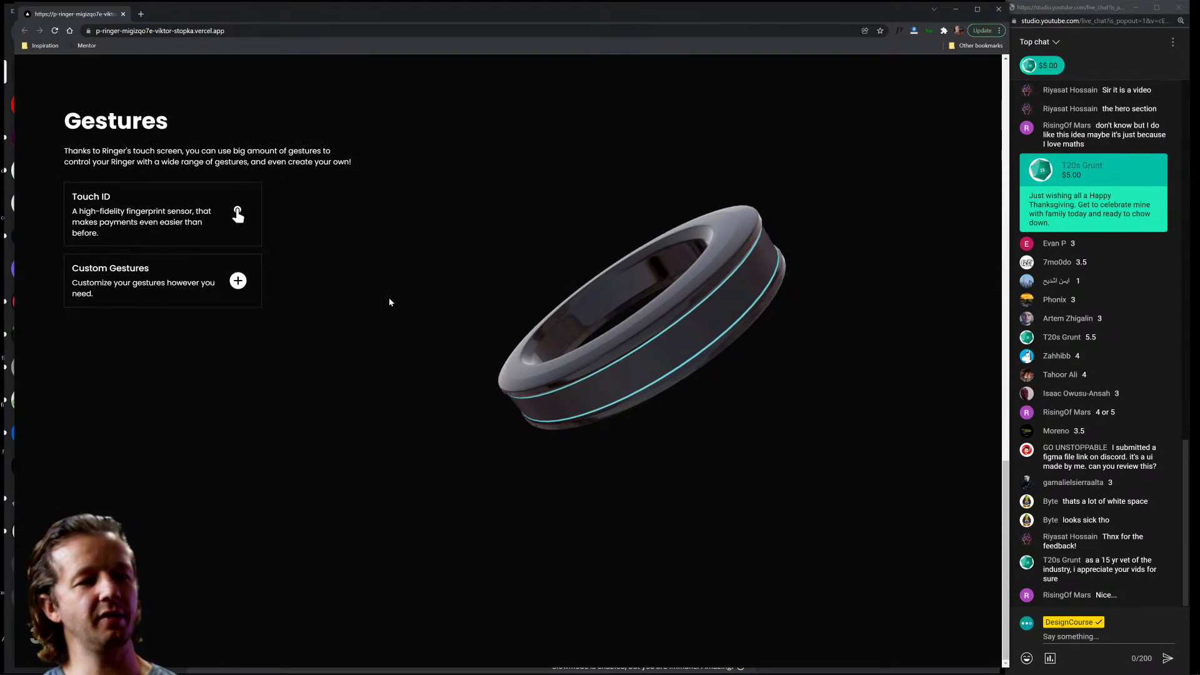
pyautogui.scroll(12, 388, 300)
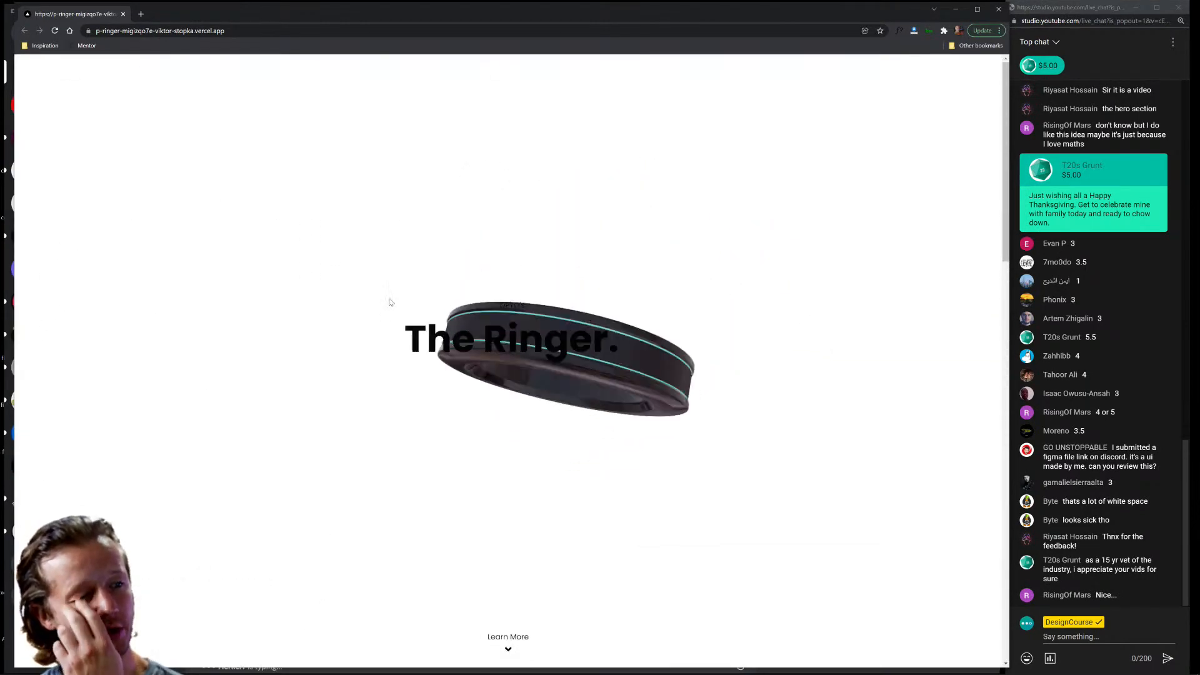
pyautogui.scroll(-3, 333, 308)
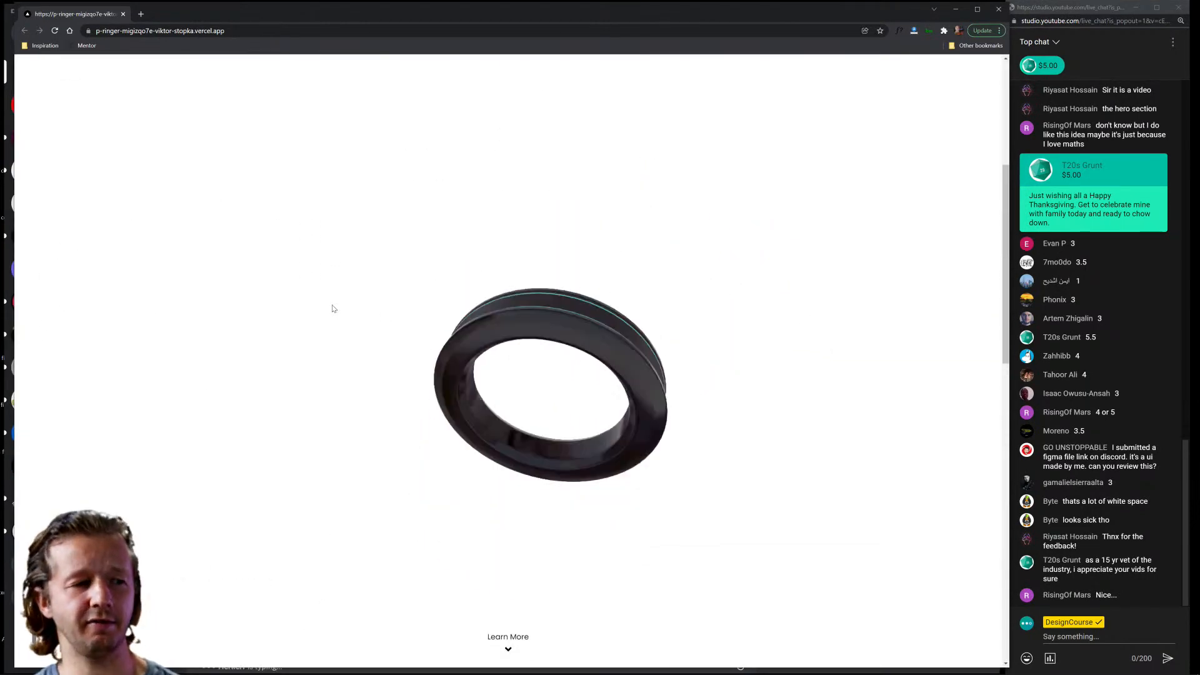
# Examine the Anatomy of Ringer section's feature cards and labelled ring, comparing its layout with the Gestures section.
pyautogui.scroll(-5, 333, 309)
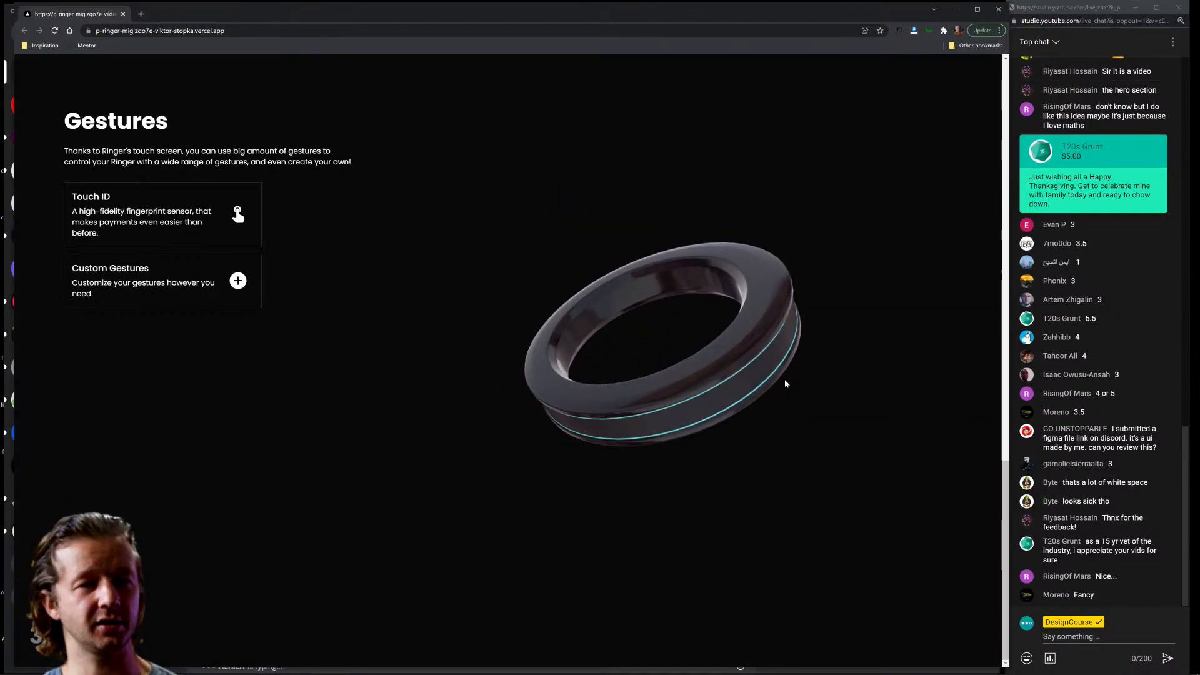
pyautogui.scroll(5, 495, 360)
pyautogui.scroll(5, 496, 360)
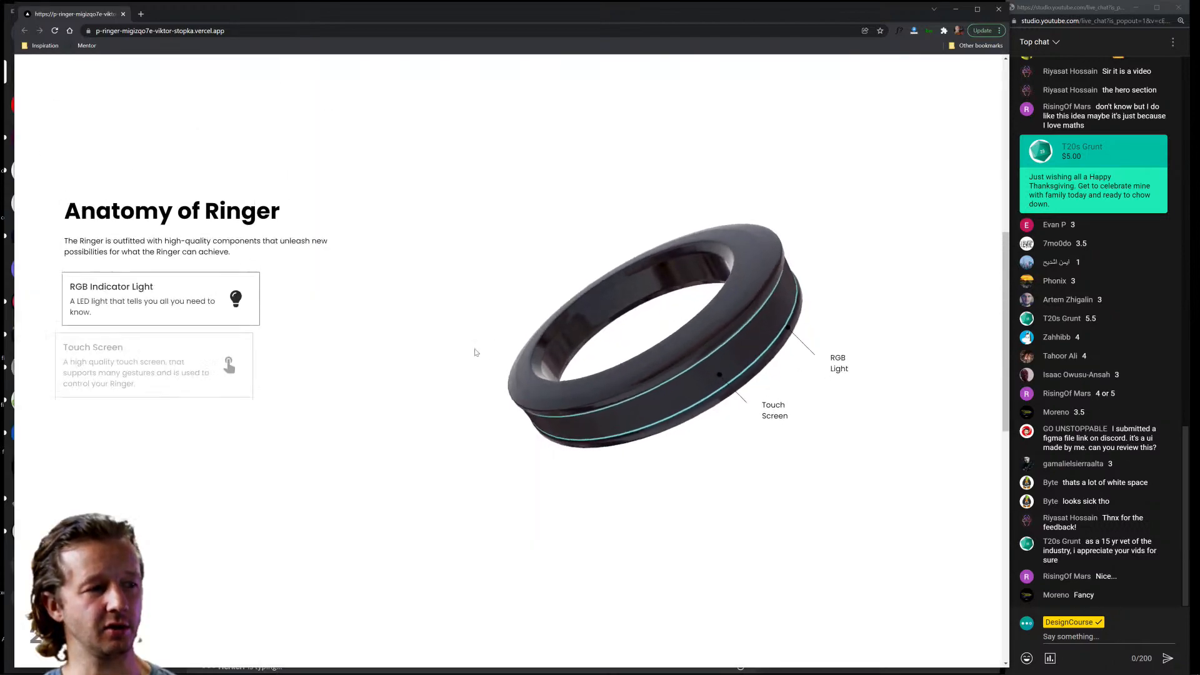
pyautogui.scroll(-5, 435, 336)
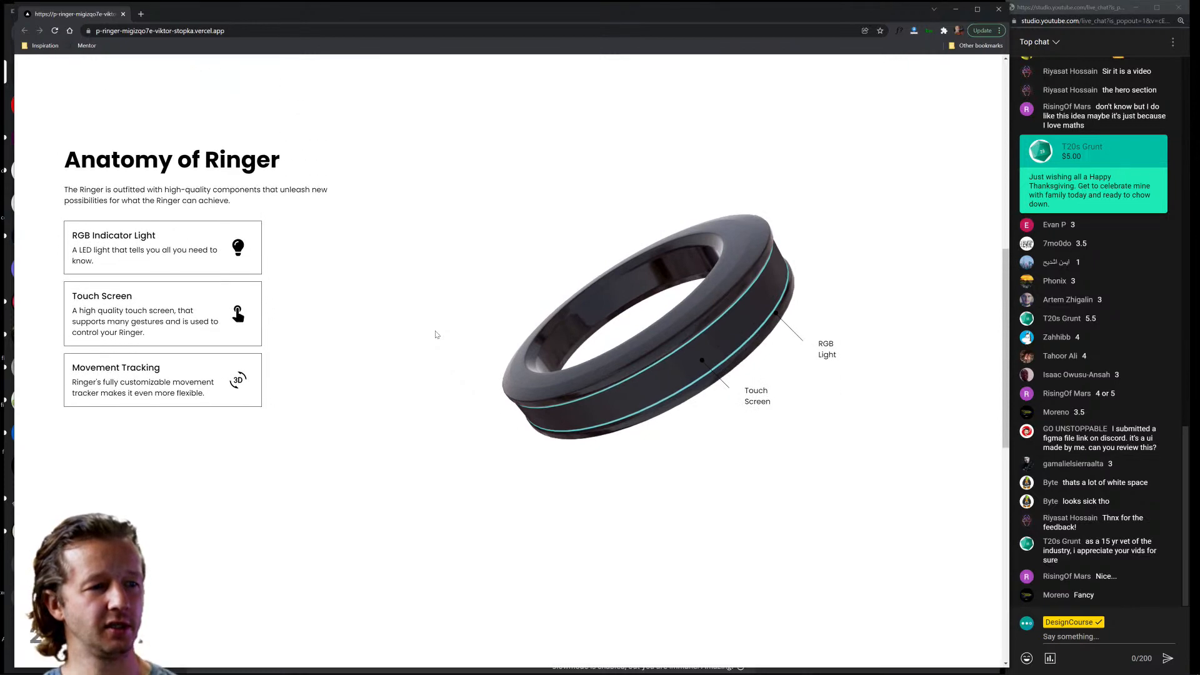
pyautogui.scroll(5, 436, 334)
pyautogui.scroll(-5, 436, 334)
pyautogui.scroll(-2, 435, 334)
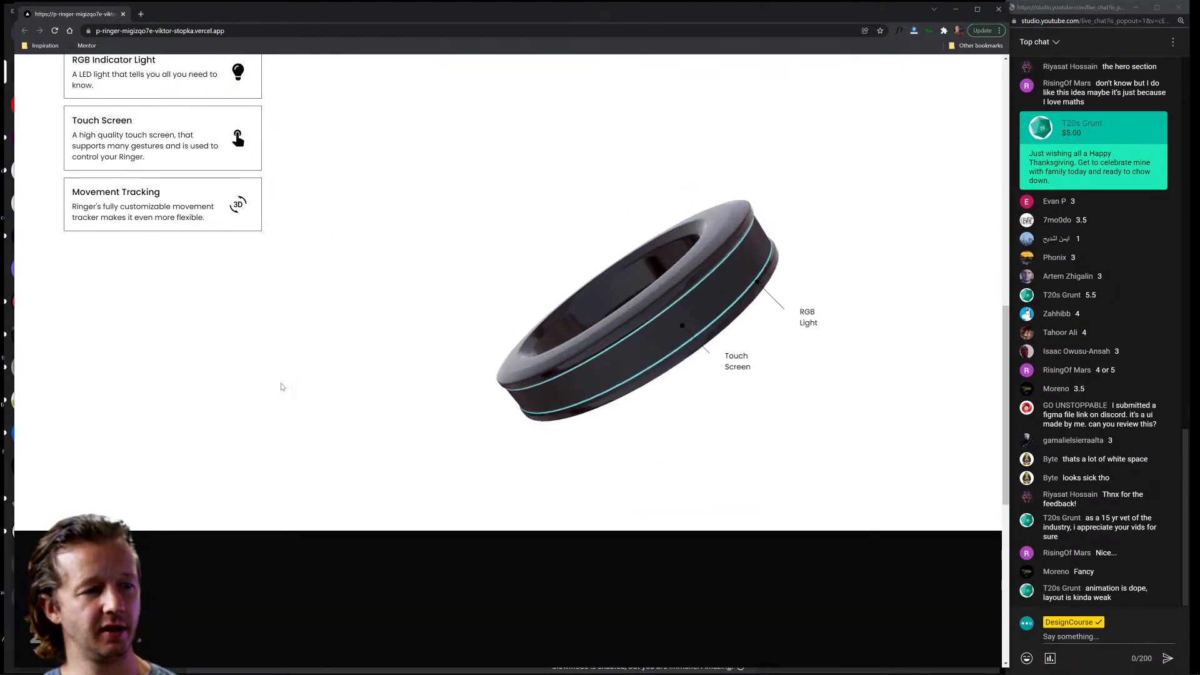
pyautogui.scroll(2, 507, 273)
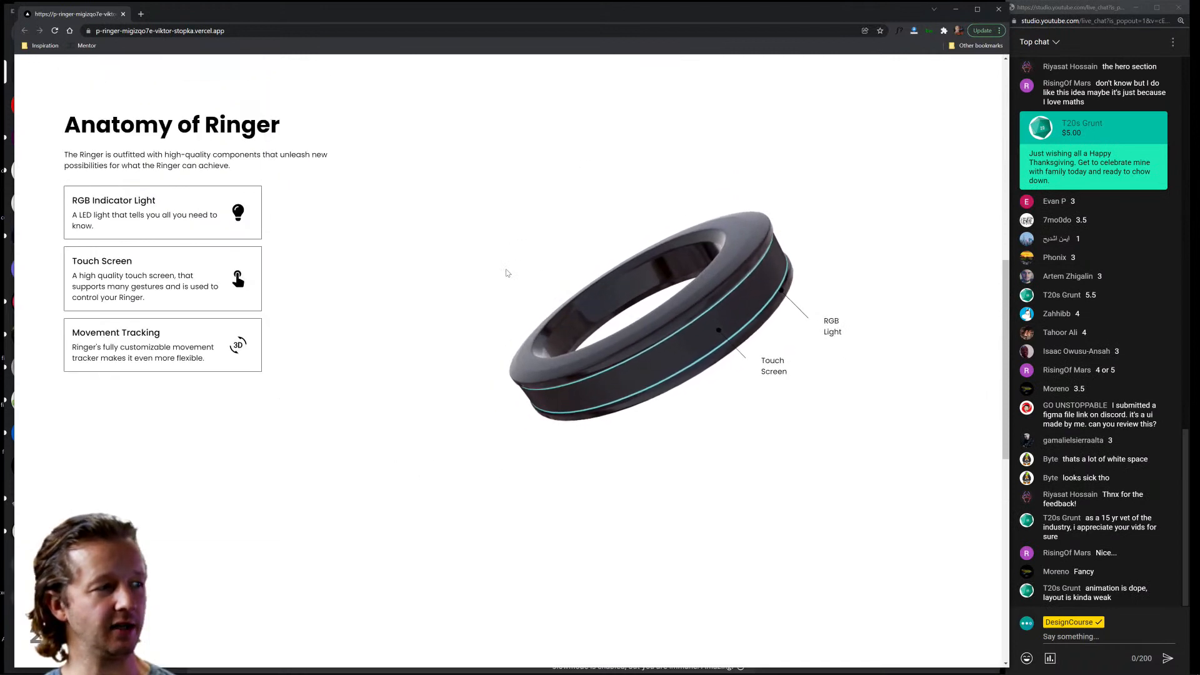
# Return to The Ringer's hero and replay the ring's transition into the Anatomy of Ringer section.
pyautogui.scroll(8, 500, 274)
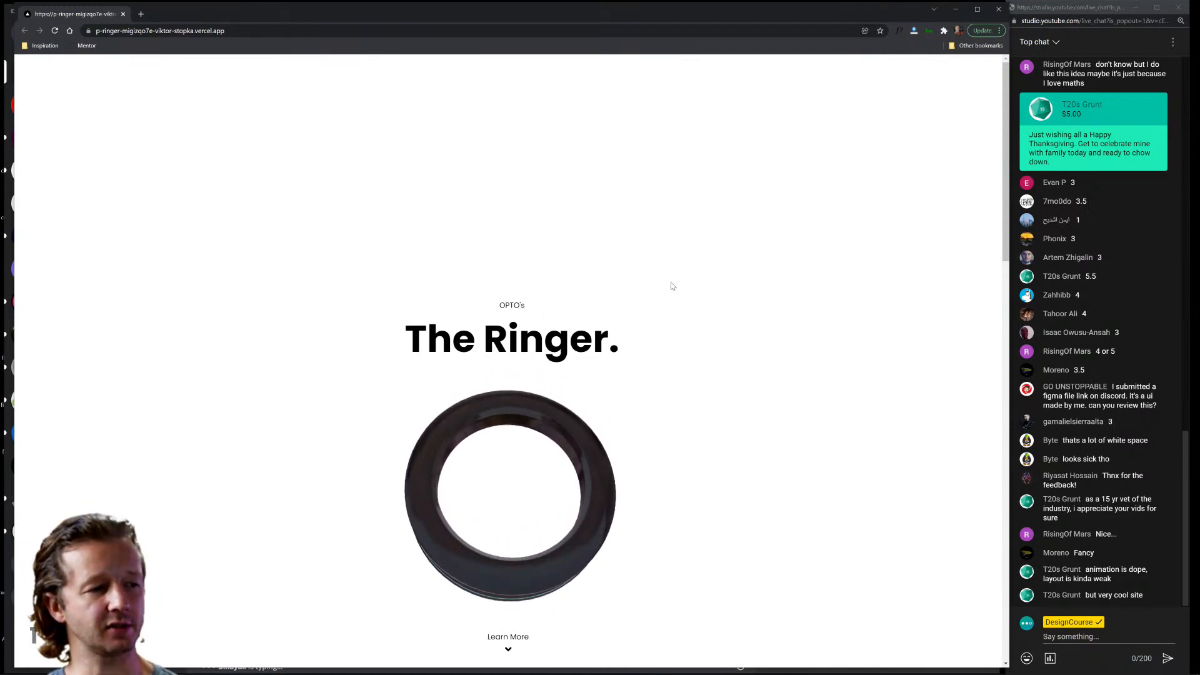
pyautogui.scroll(-5, 647, 330)
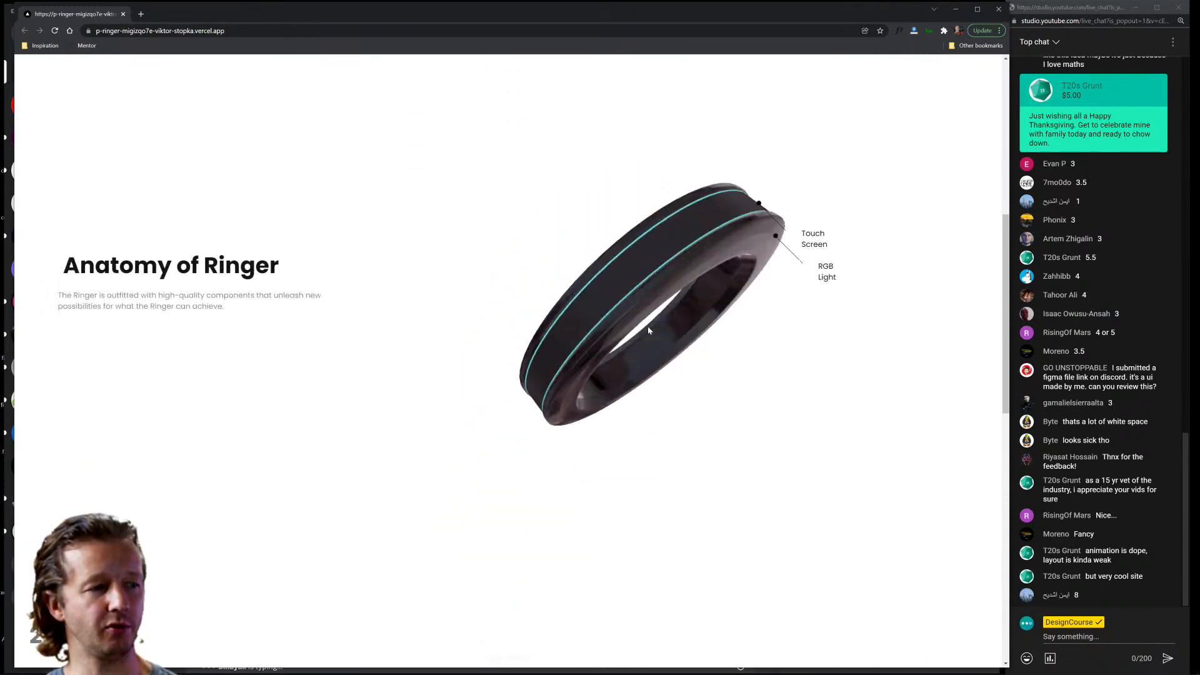
pyautogui.scroll(-1, 648, 330)
pyautogui.scroll(-2, 648, 331)
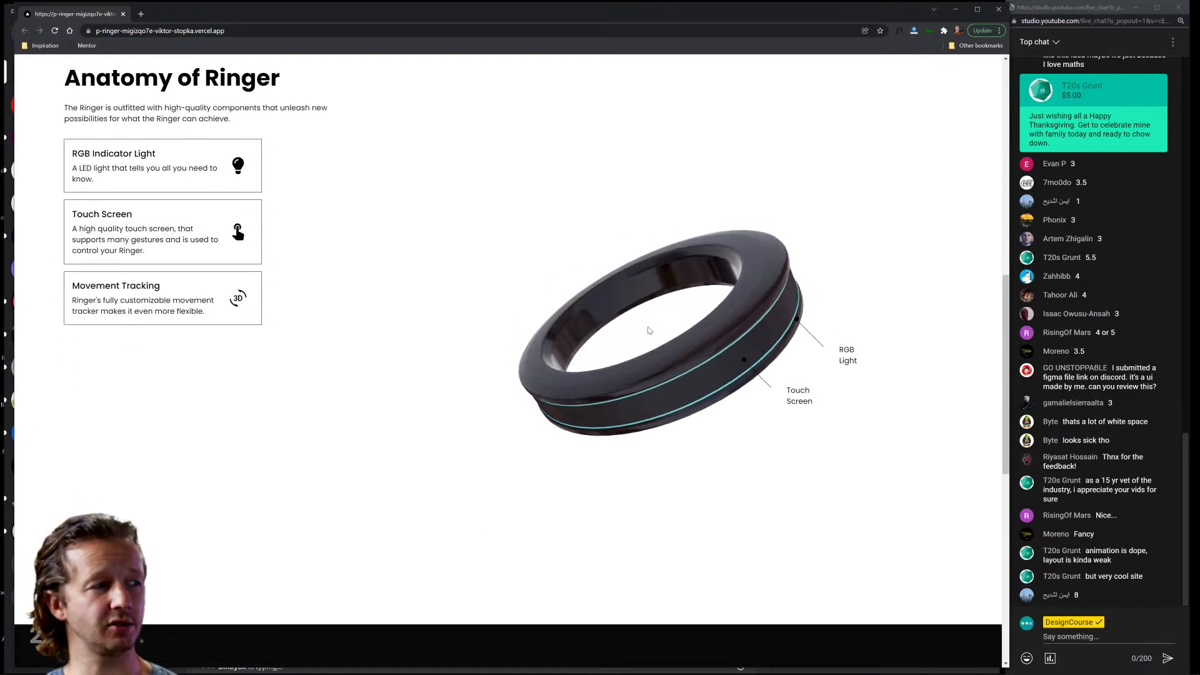
pyautogui.scroll(3, 648, 330)
pyautogui.scroll(-1, 649, 331)
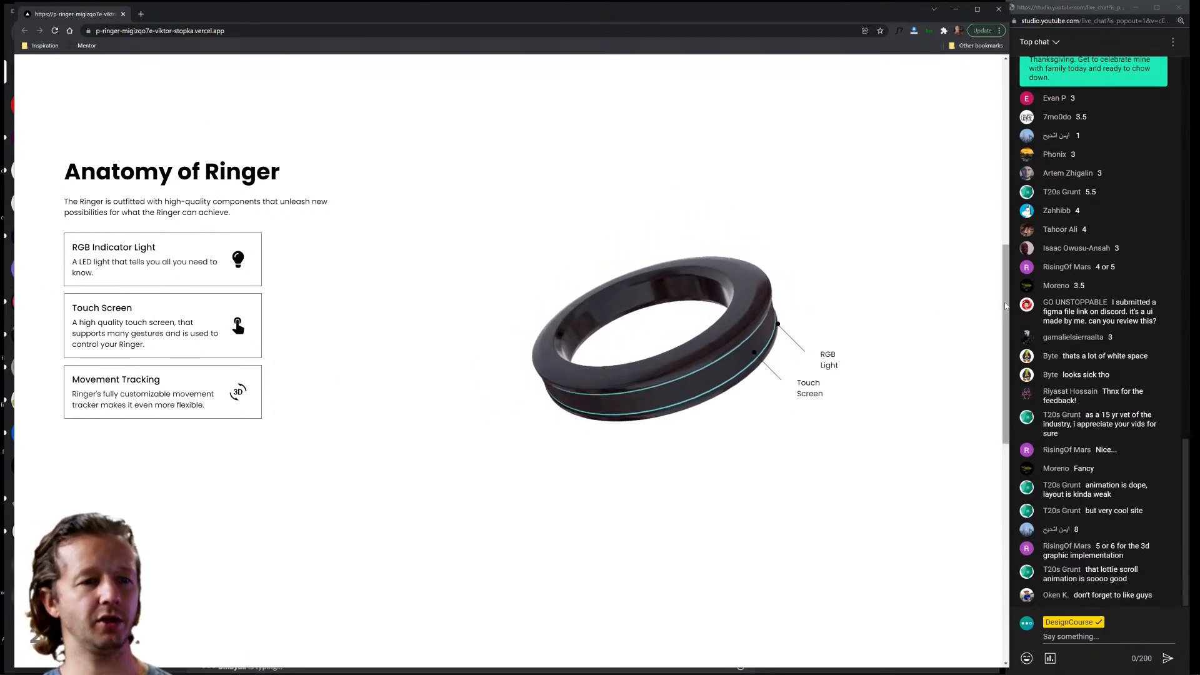
# Narrow The Ringer's window to check how the Anatomy and Gestures sections respond, and widen it back to the live chat.
pyautogui.moveTo(1010, 301); pyautogui.dragTo(650, 325)
pyautogui.scroll(-3, 620, 369)
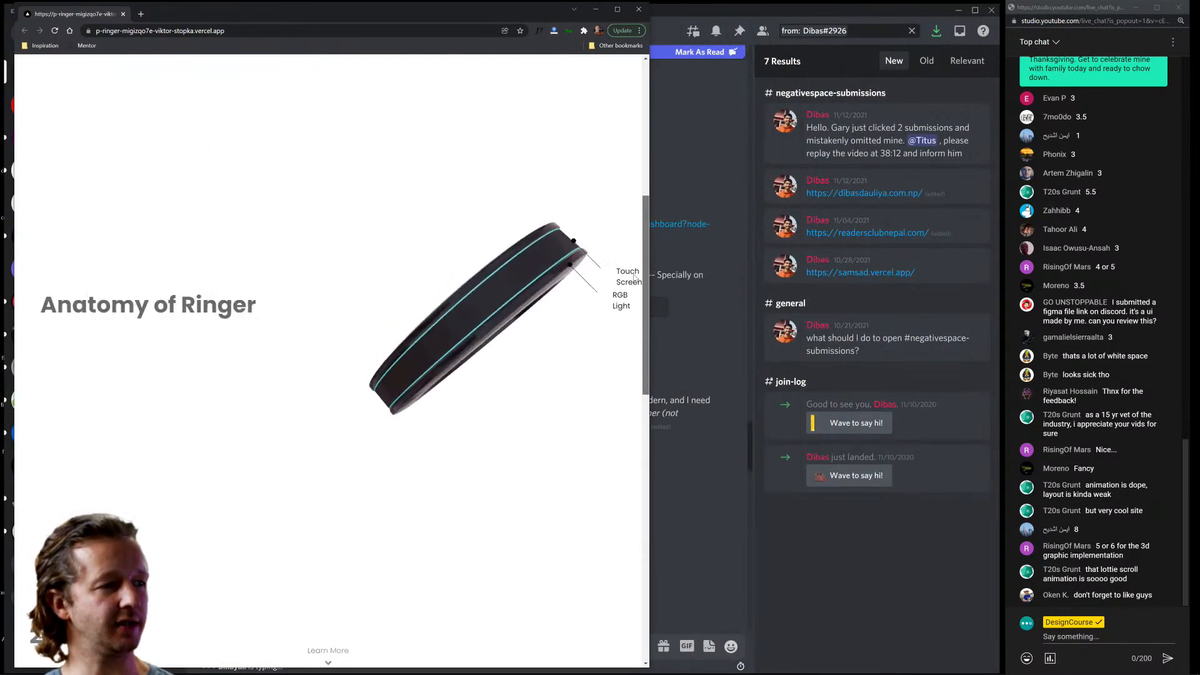
pyautogui.scroll(-5, 620, 370)
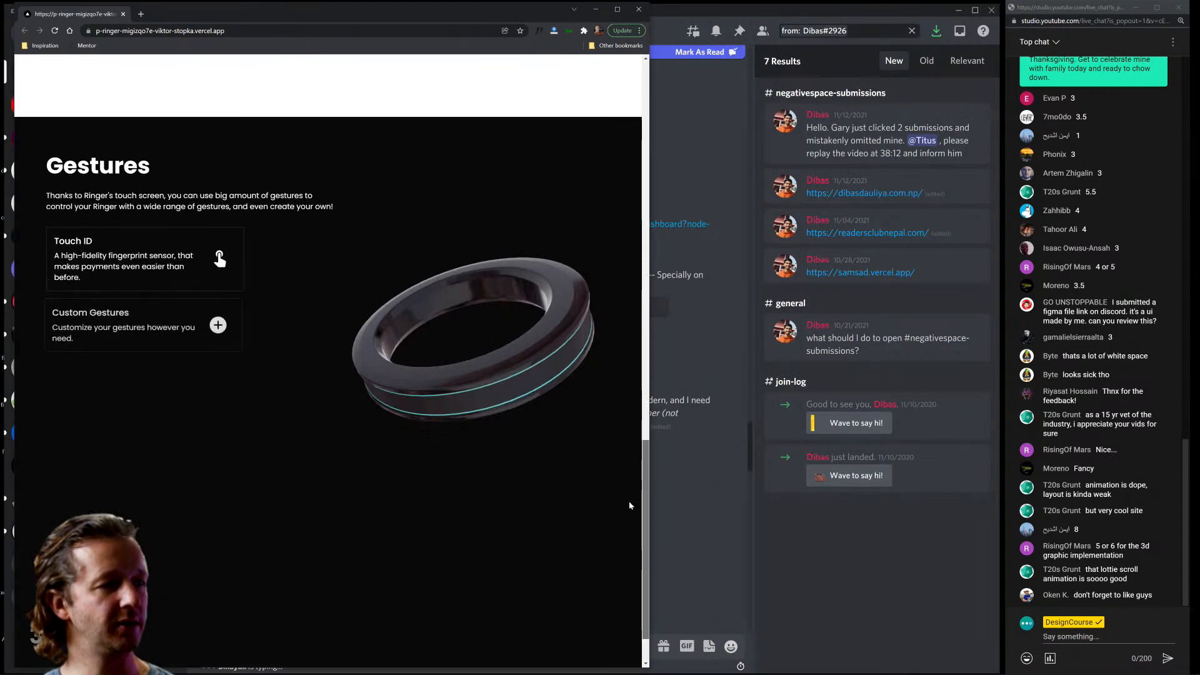
pyautogui.moveTo(650, 358); pyautogui.dragTo(722, 356)
pyautogui.scroll(-3, 433, 252)
pyautogui.scroll(4, 410, 271)
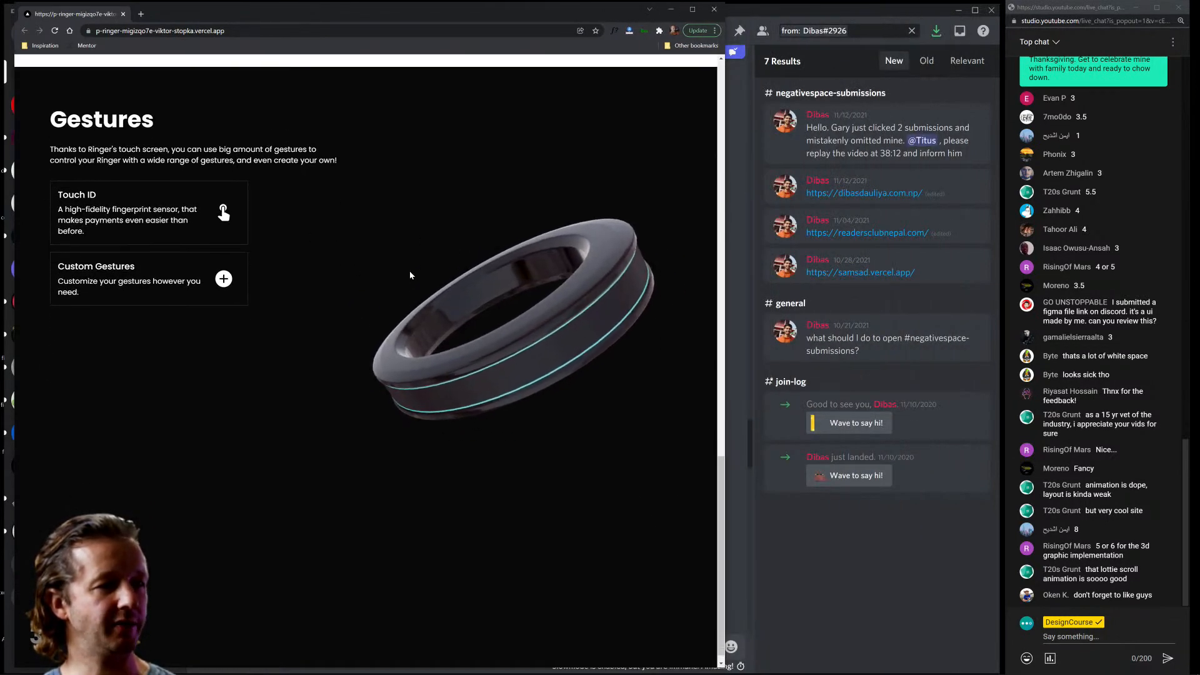
pyautogui.scroll(-3, 317, 285)
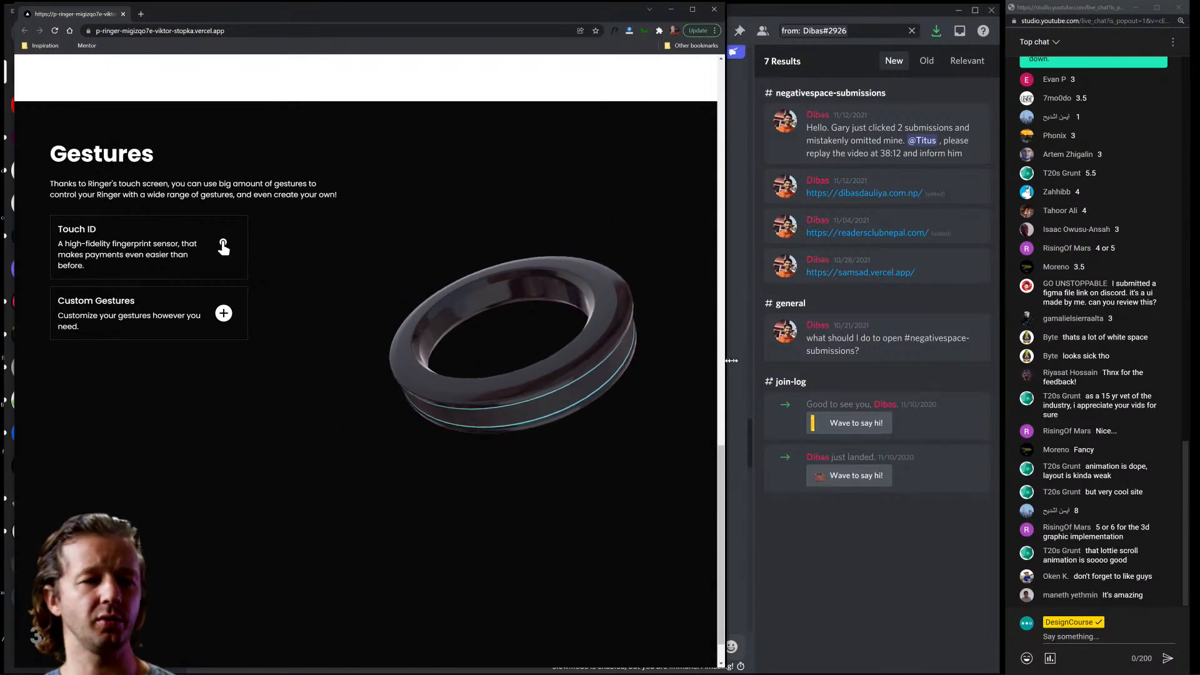
pyautogui.moveTo(723, 366); pyautogui.dragTo(1002, 366)
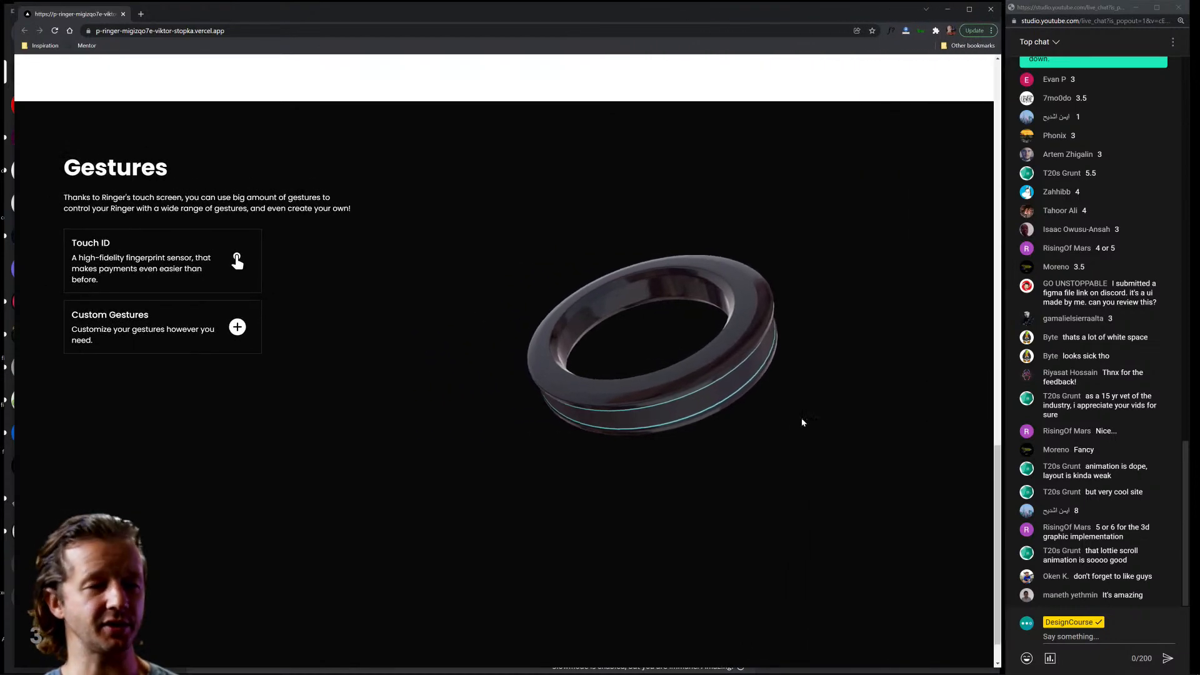
# Examine the Gestures section and the ring's change from the white Anatomy background to the dark one.
pyautogui.scroll(-1, 781, 437)
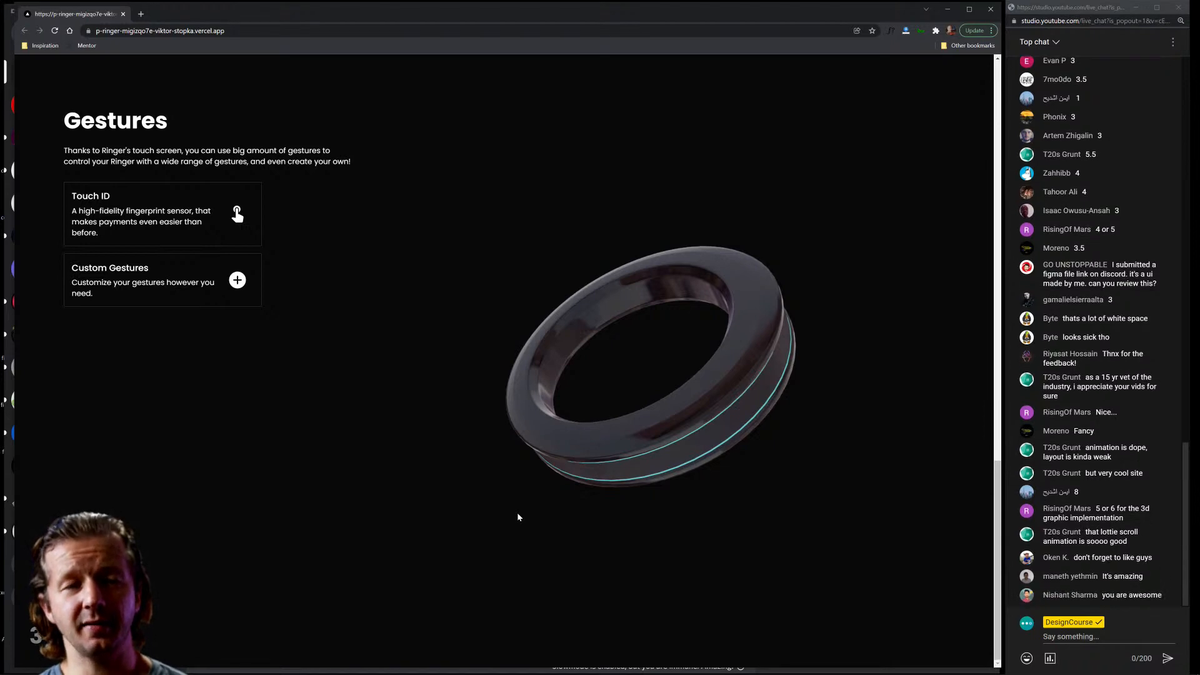
pyautogui.scroll(2, 517, 517)
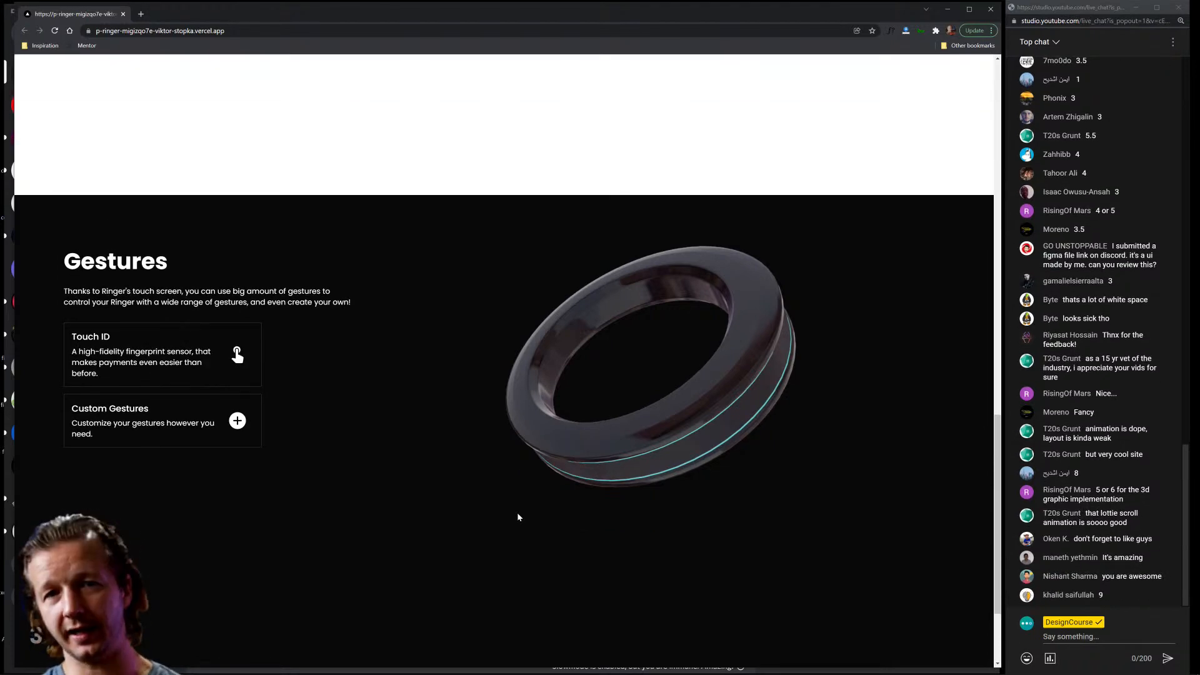
pyautogui.scroll(-2, 517, 516)
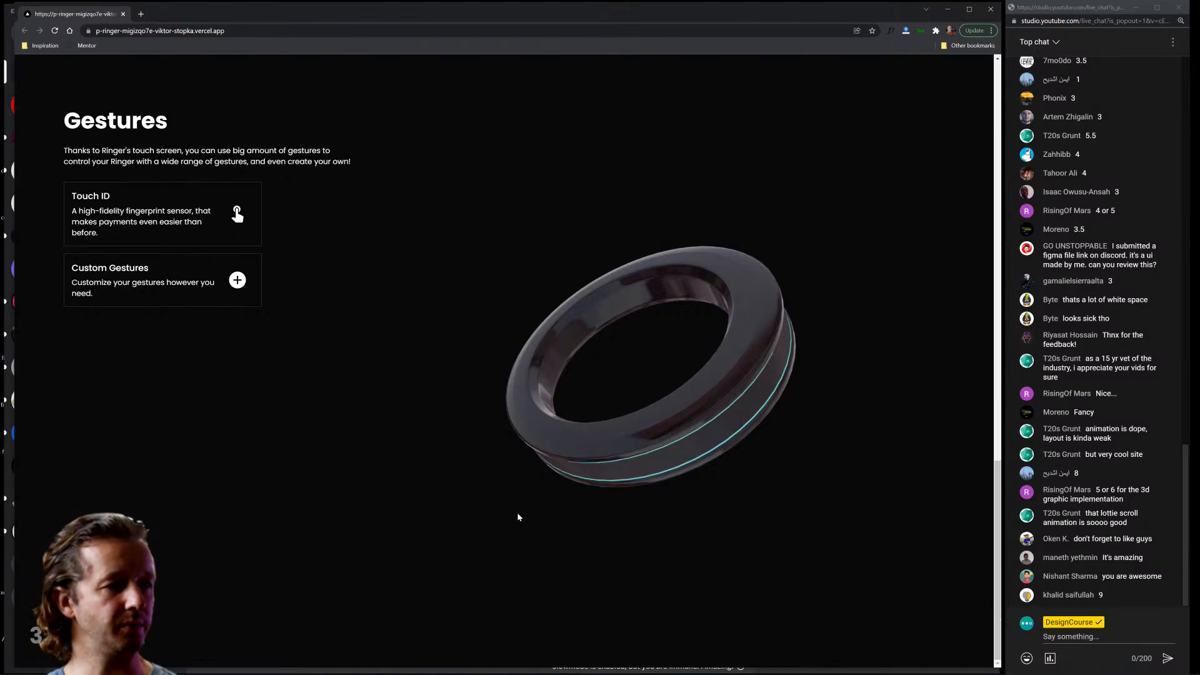
pyautogui.scroll(5, 518, 517)
pyautogui.scroll(-5, 517, 517)
pyautogui.scroll(2, 518, 517)
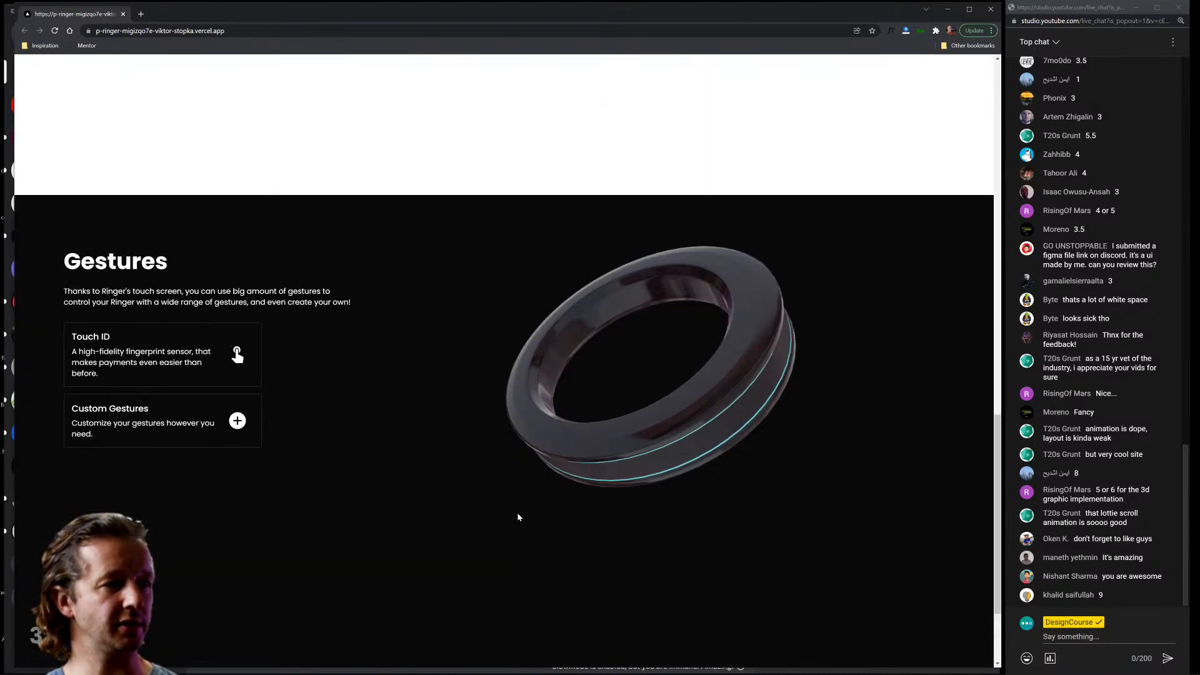
pyautogui.scroll(-2, 346, 252)
pyautogui.scroll(1, 156, 207)
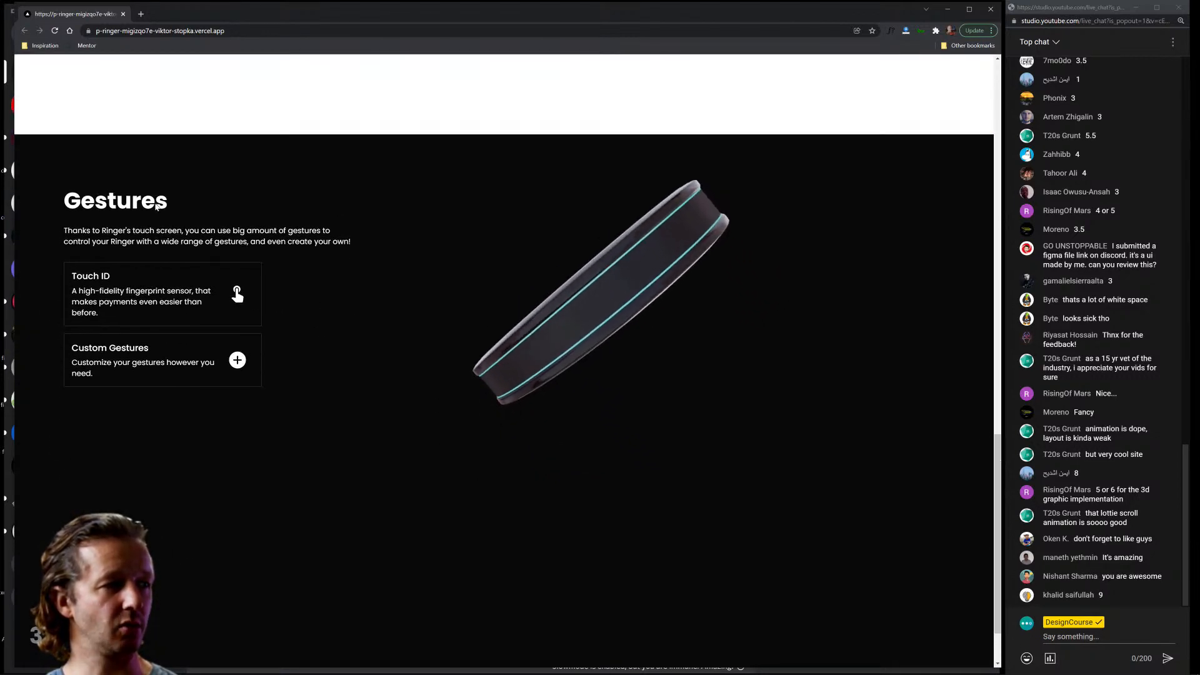
pyautogui.scroll(-1, 157, 206)
pyautogui.scroll(5, 699, 522)
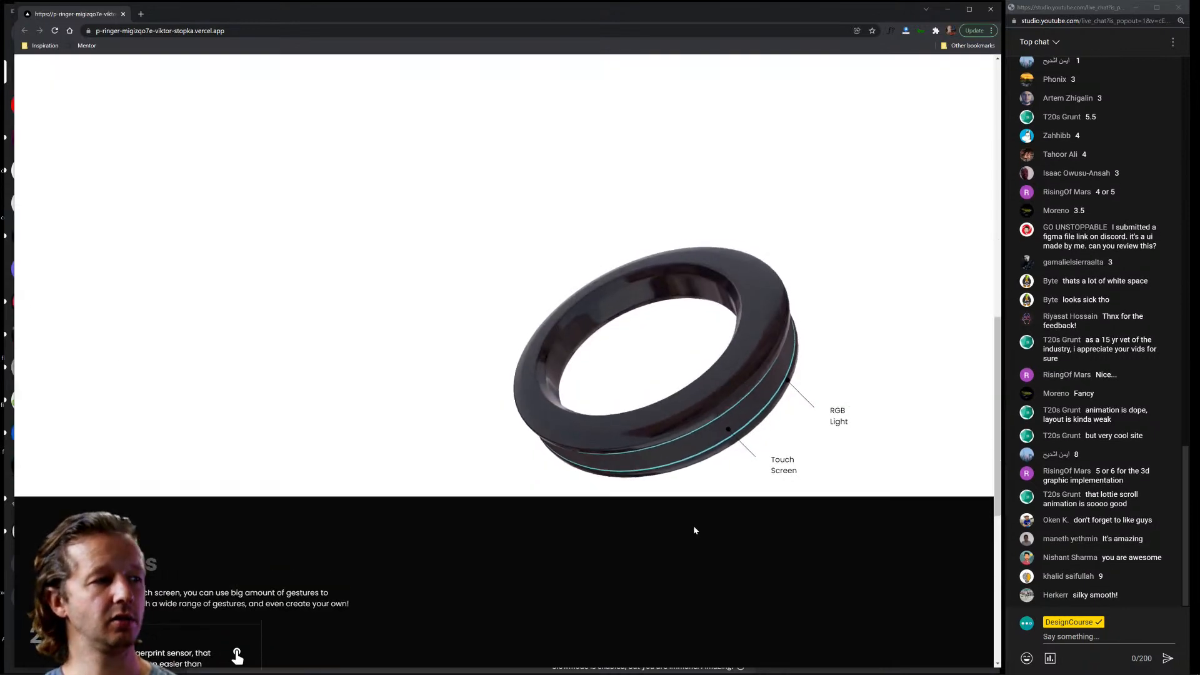
# Replay The Ringer's full page animation from the hero to the Gestures section and back for a final judgement.
pyautogui.scroll(3, 693, 529)
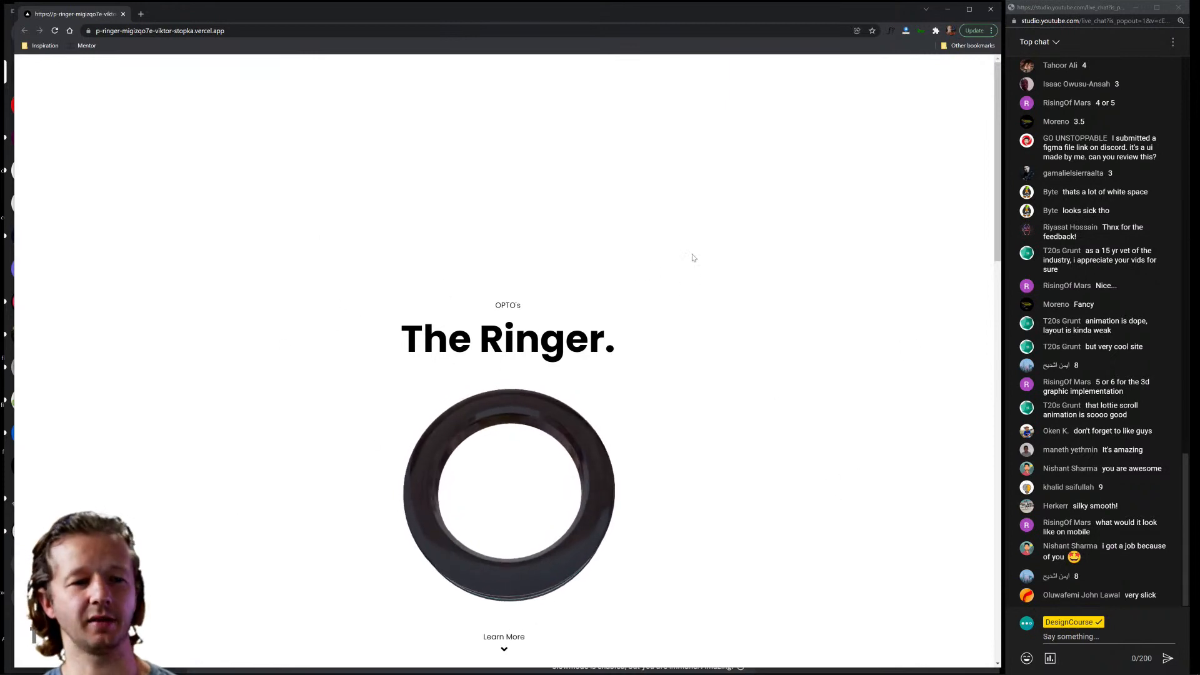
pyautogui.scroll(-15, 683, 326)
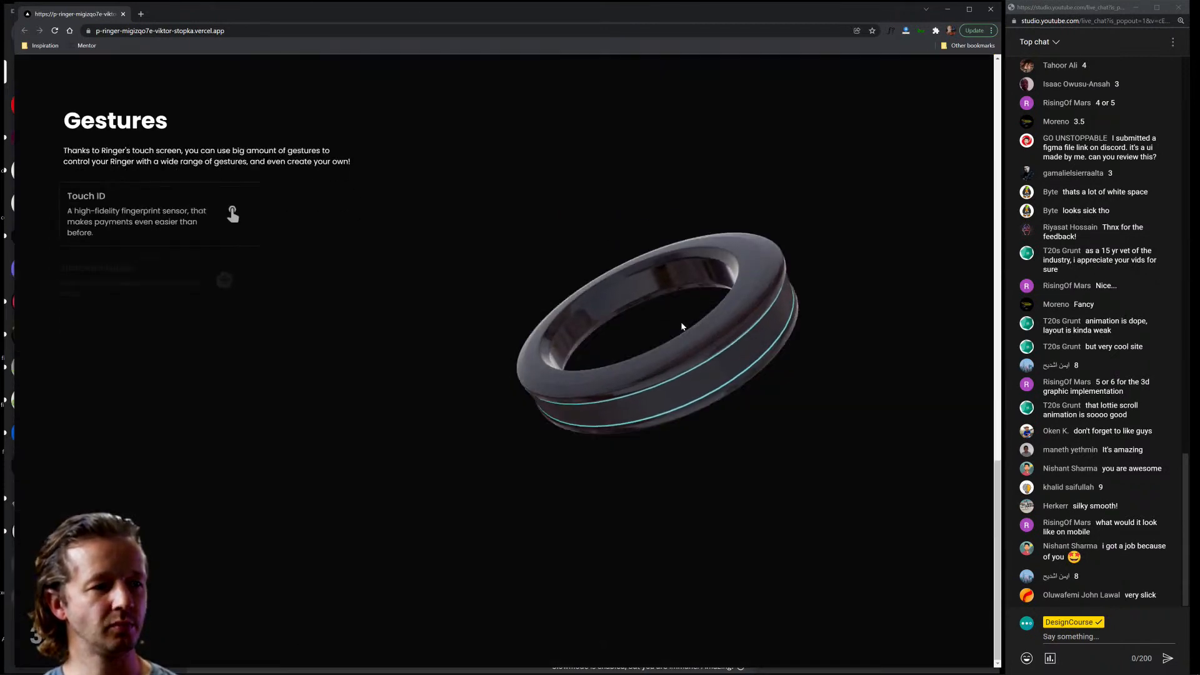
pyautogui.scroll(5, 682, 325)
pyautogui.scroll(3, 681, 326)
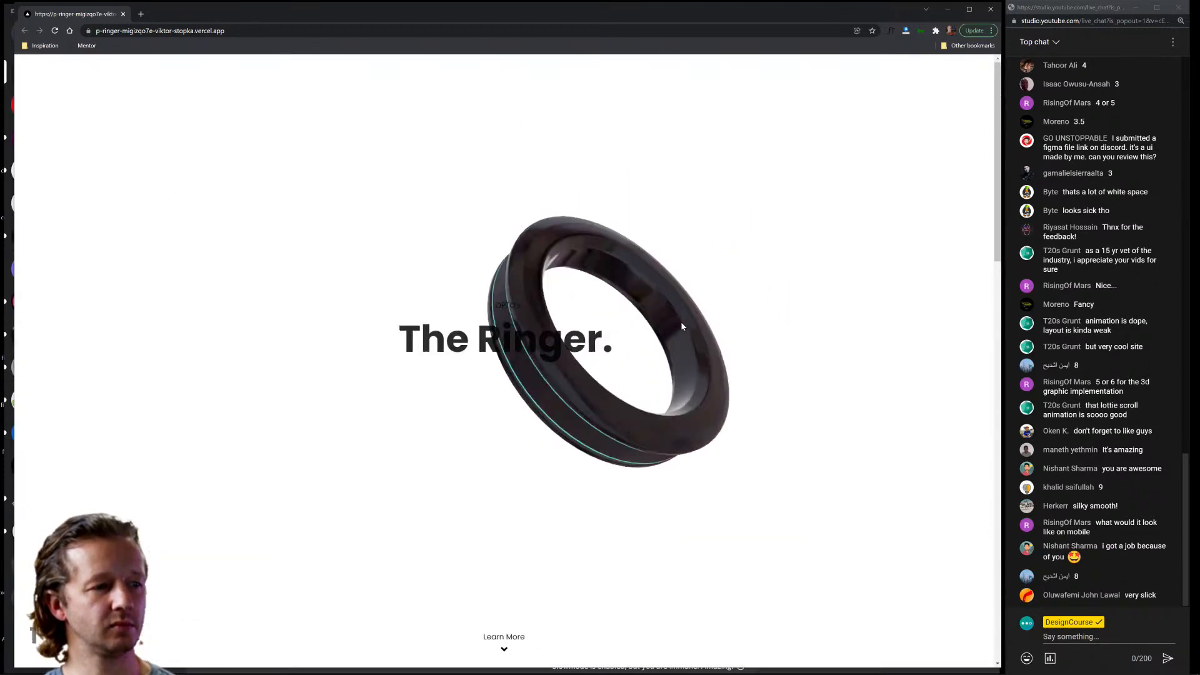
pyautogui.scroll(-3, 682, 325)
pyautogui.scroll(-5, 682, 326)
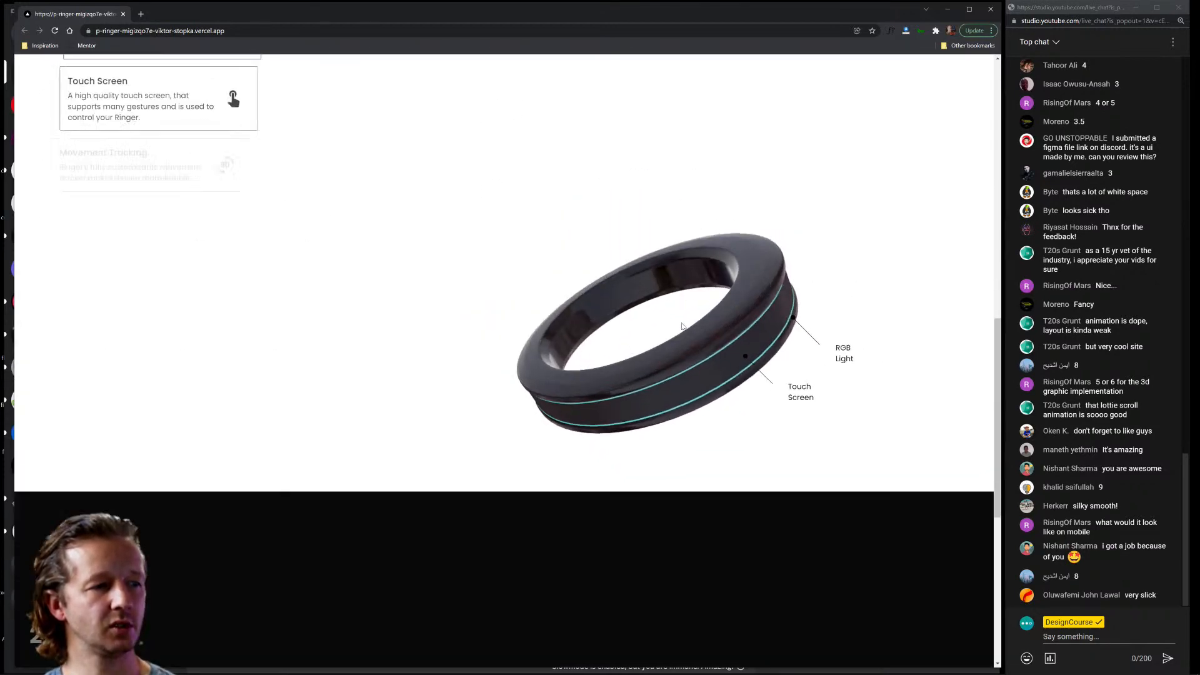
pyautogui.scroll(6, 682, 326)
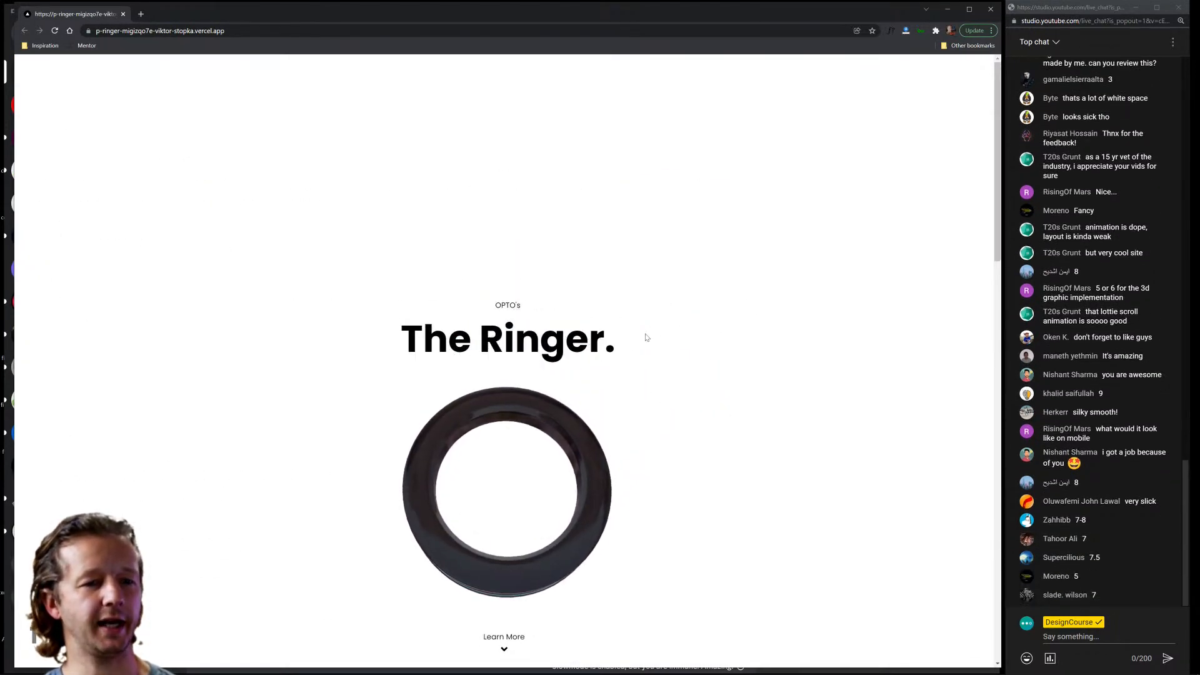
pyautogui.scroll(-5, 645, 338)
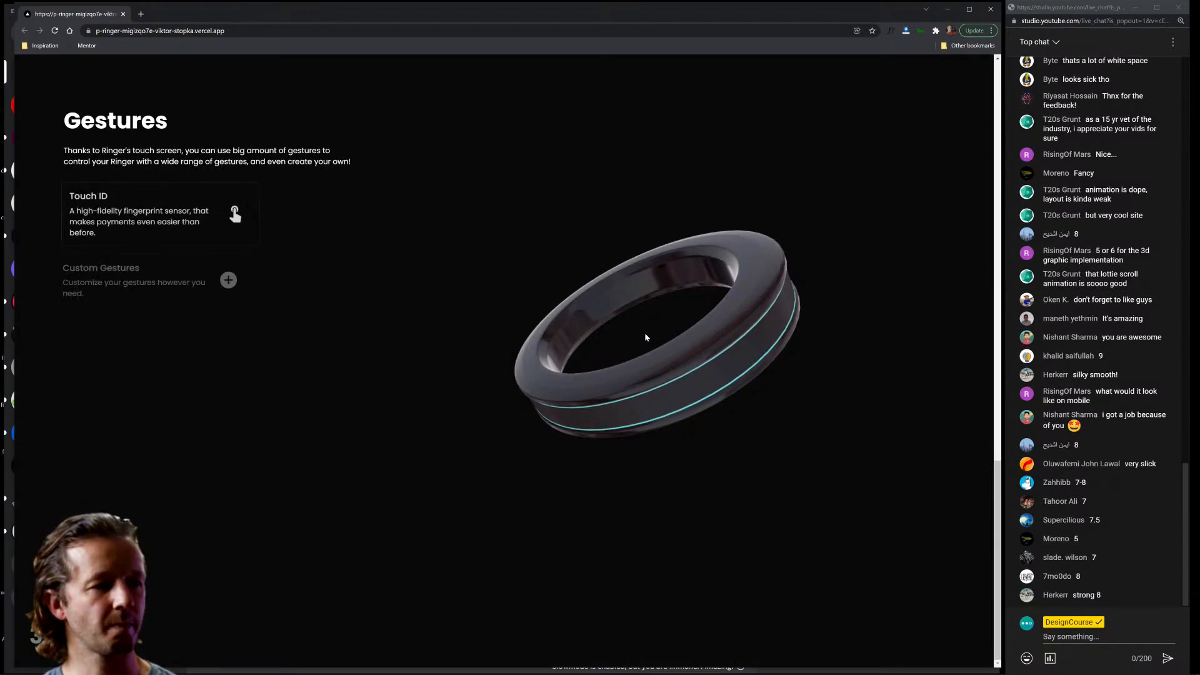
pyautogui.scroll(3, 645, 338)
pyautogui.scroll(3, 645, 338)
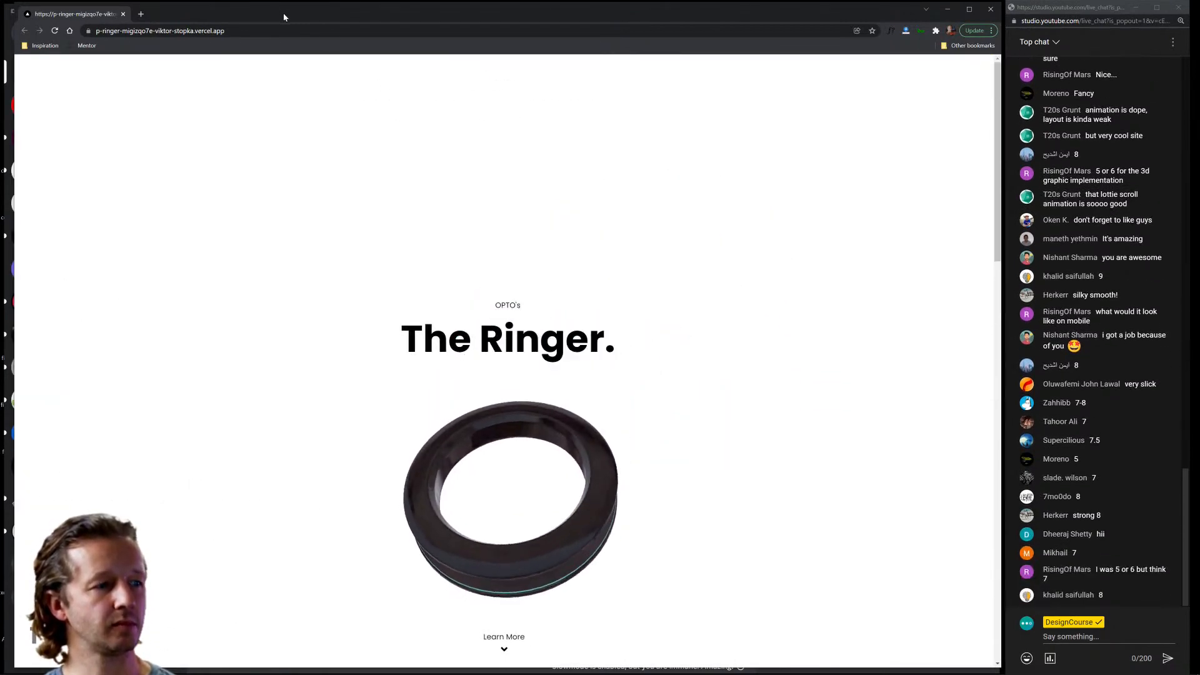
# Close The Ringer's page and open the bk23.dev submission from the Discord channel, placing its window beside the live chat.
pyautogui.moveTo(283, 12); pyautogui.dragTo(310, 47)
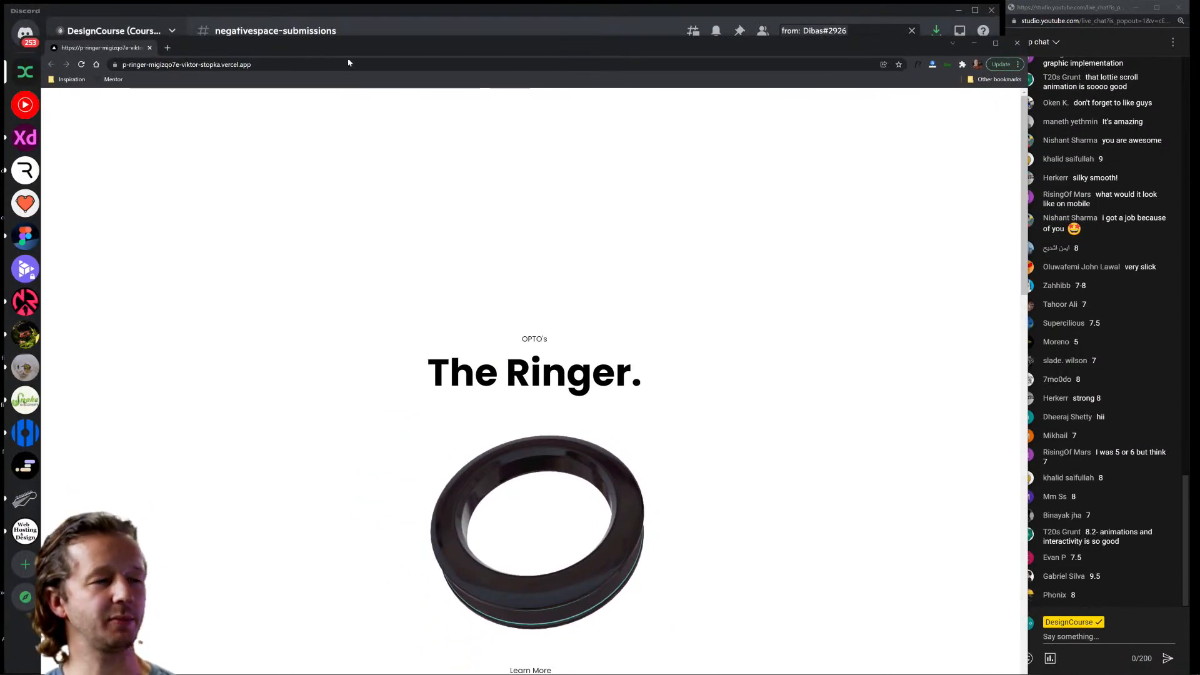
pyautogui.click(1016, 43)
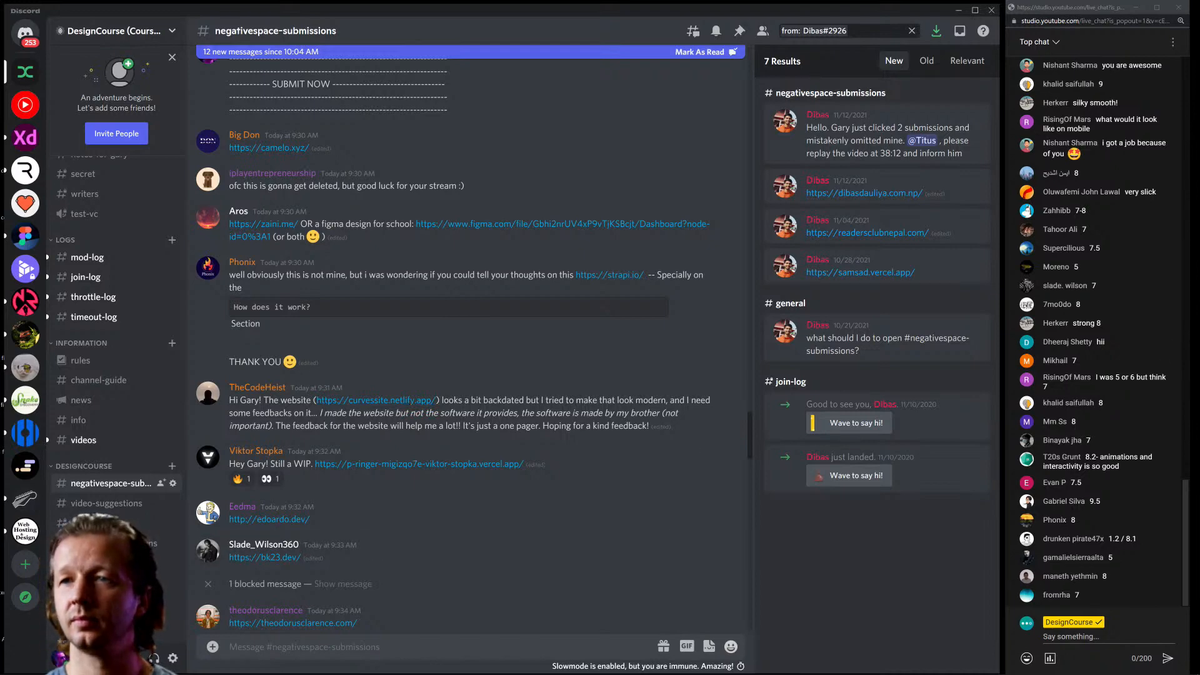
pyautogui.moveTo(287, 0); pyautogui.dragTo(225, 2)
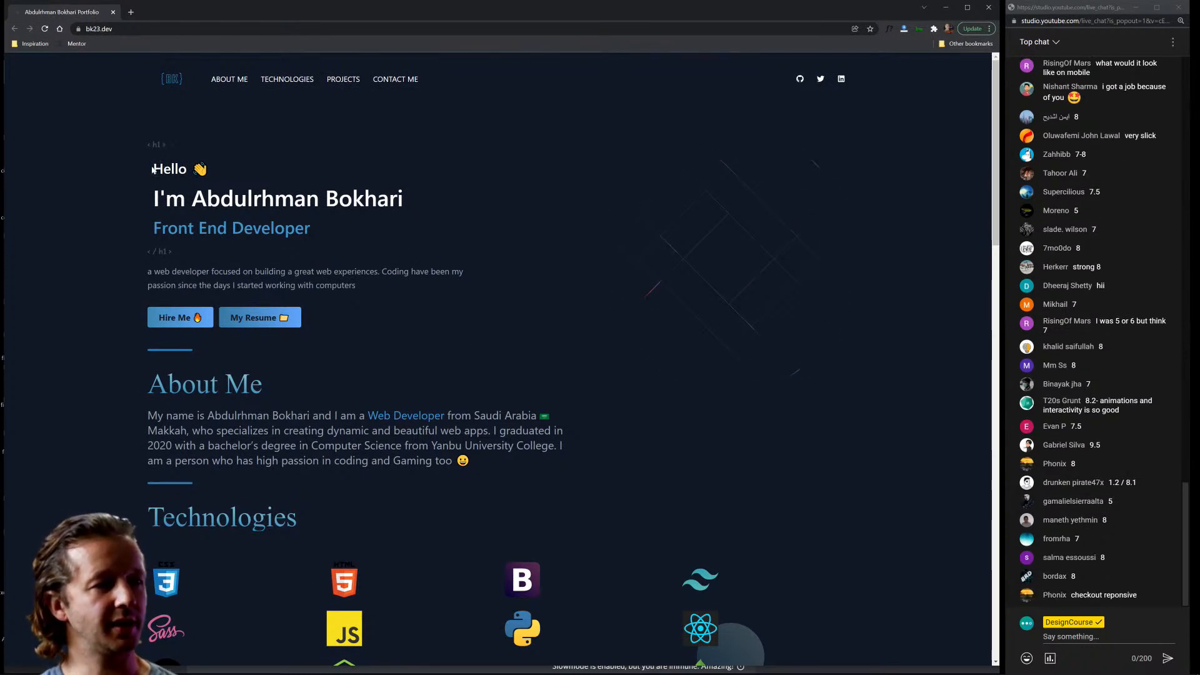
# Highlight the bk23.dev hero text and the About Me to Technologies headings to examine their typography and alignment.
pyautogui.moveTo(144, 149); pyautogui.dragTo(469, 294)
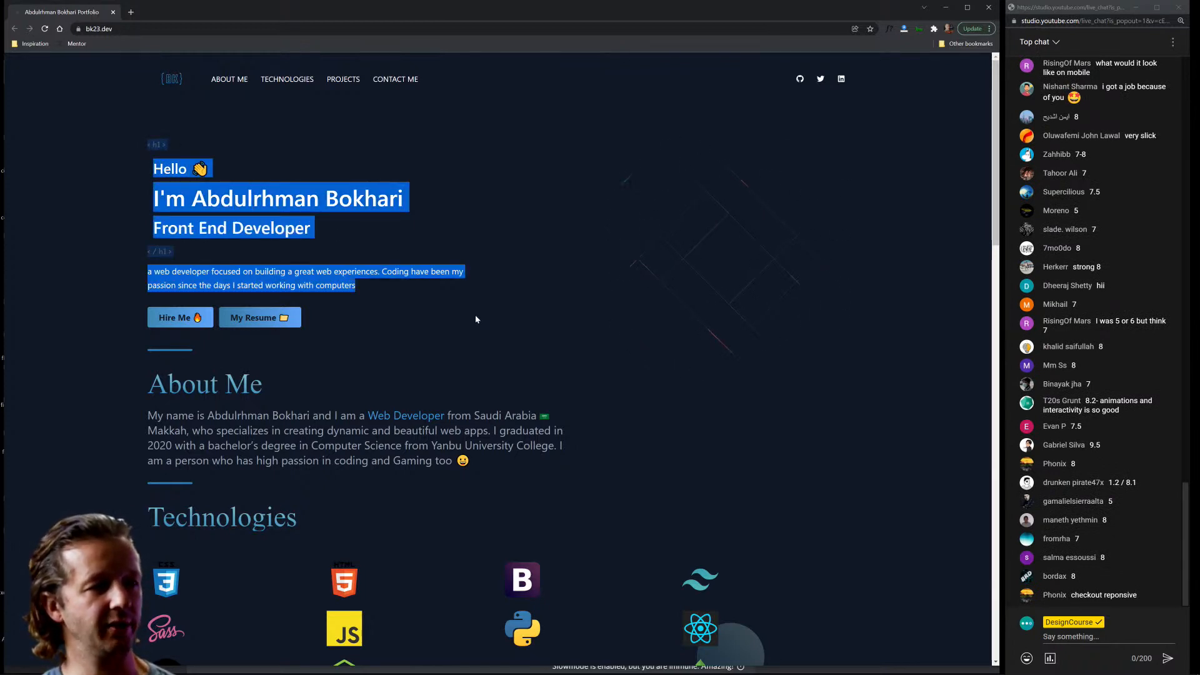
pyautogui.click(476, 318)
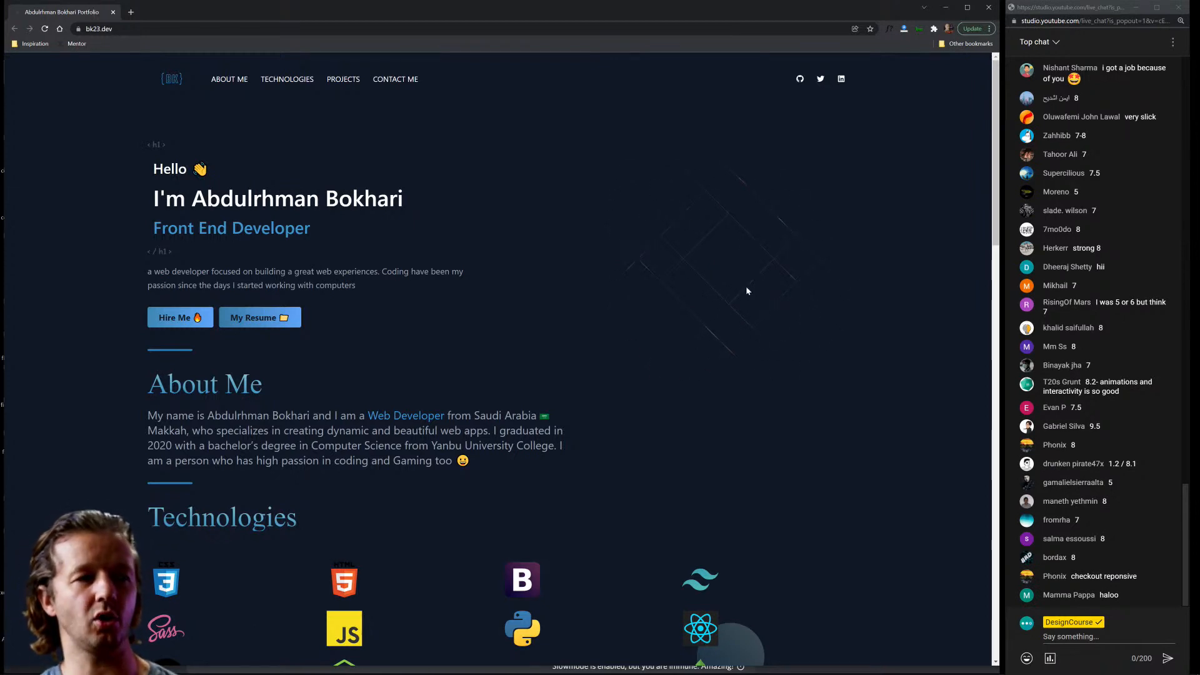
pyautogui.moveTo(142, 353); pyautogui.dragTo(299, 514)
pyautogui.click(303, 515)
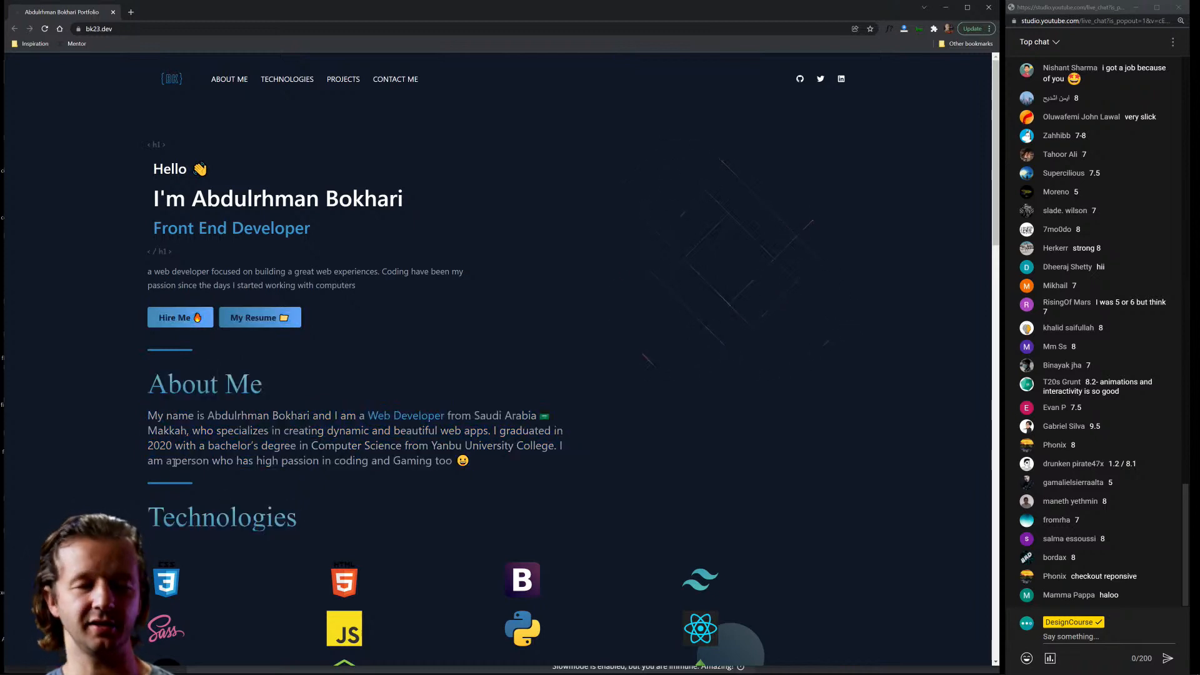
# Inspect the About Me heading in the developer tools and try a top margin of 5em on it.
pyautogui.hotkey('ctrl', 'shift', 'j')
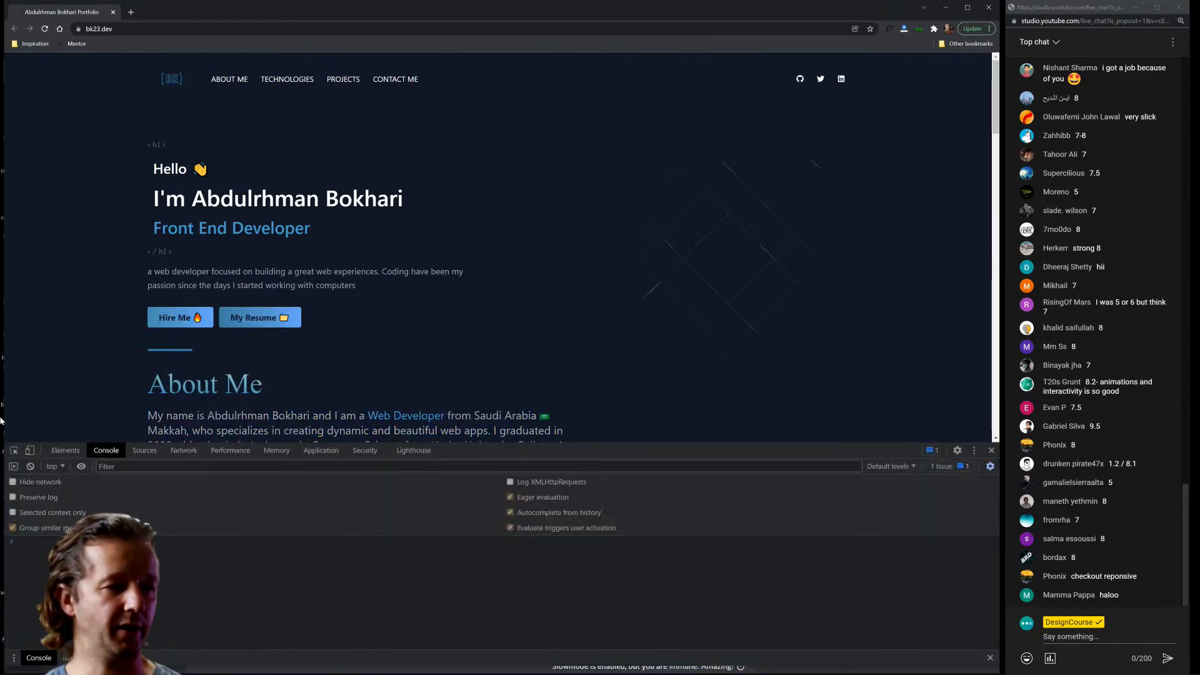
pyautogui.click(14, 450)
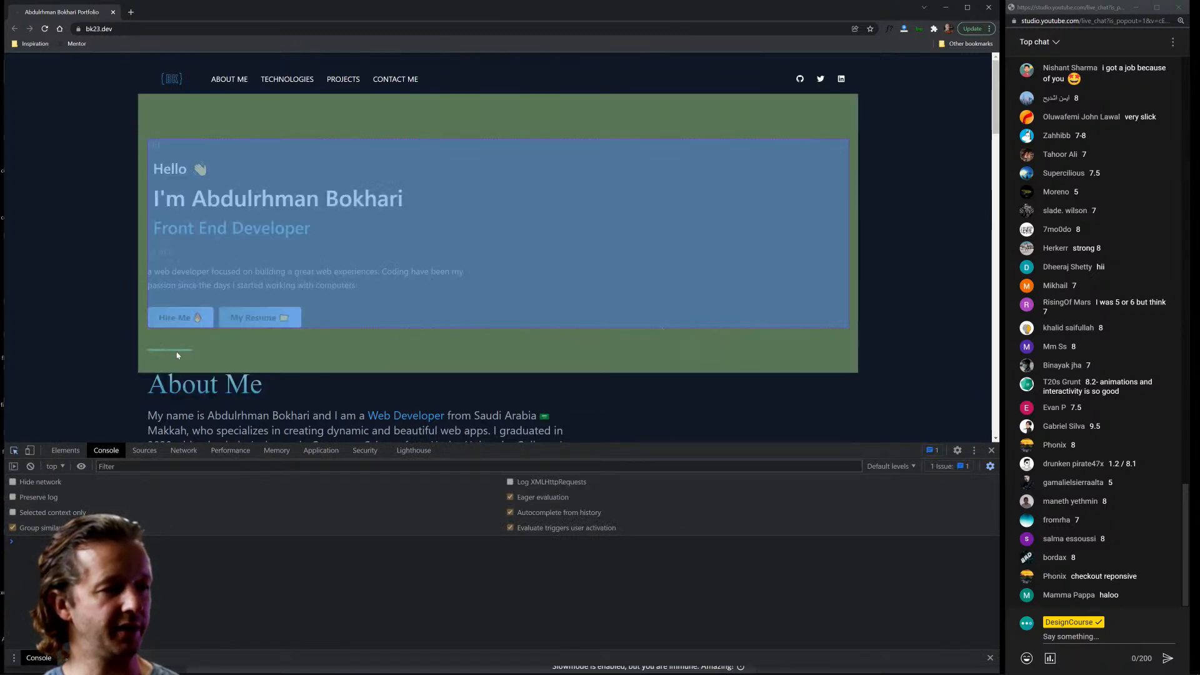
pyautogui.click(183, 392)
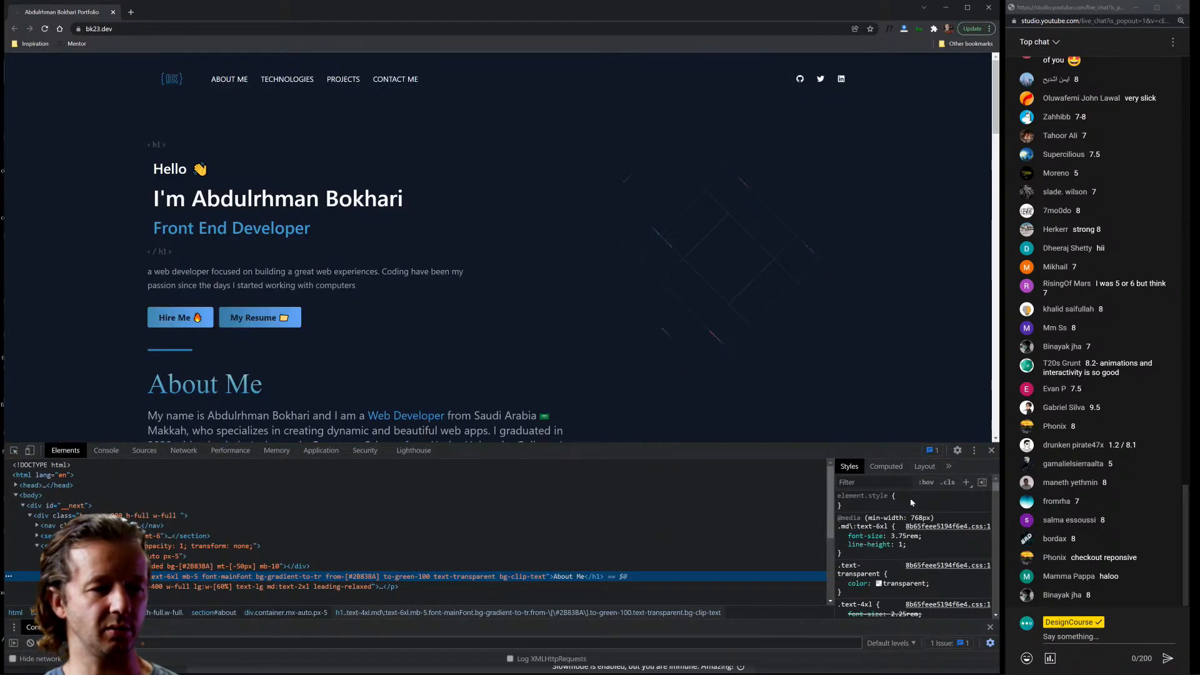
pyautogui.click(909, 496)
pyautogui.write('margin-top: 5')
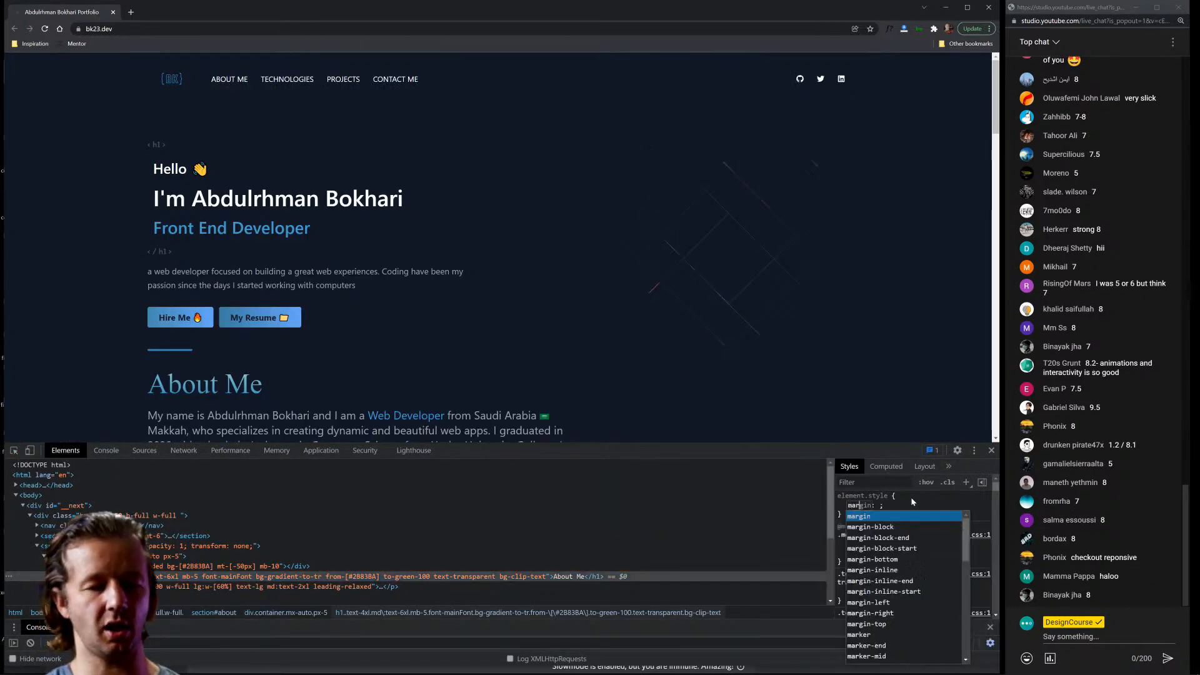
pyautogui.write('em')
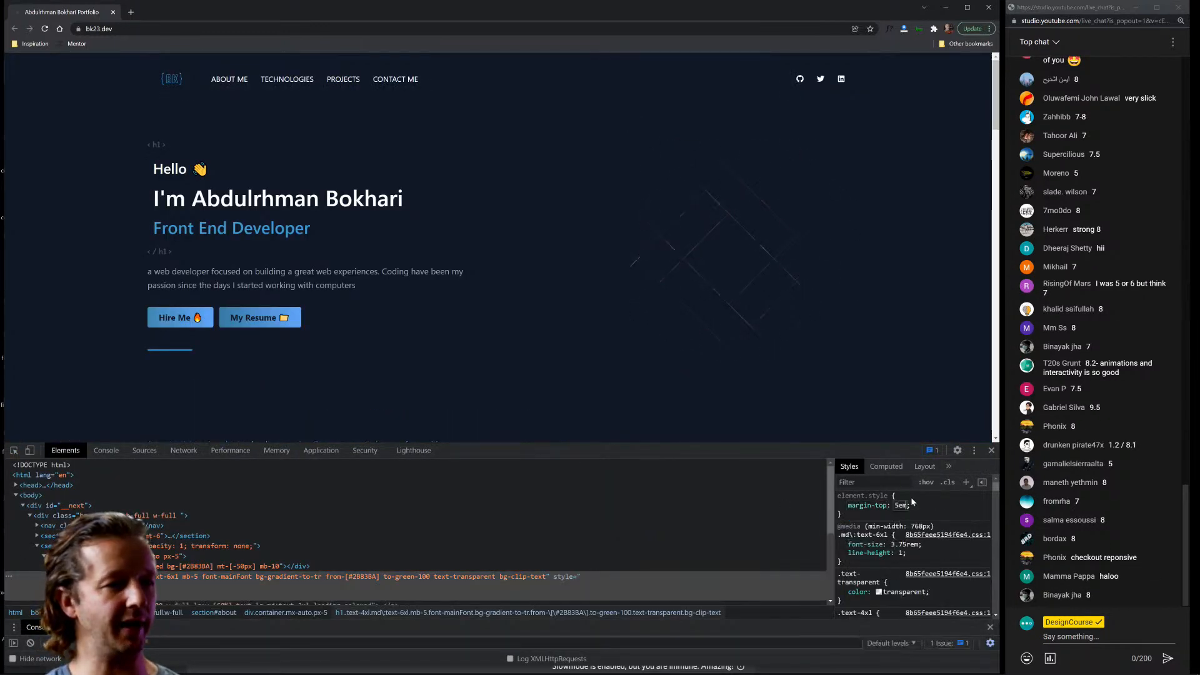
pyautogui.press('Return')
pyautogui.click(991, 450)
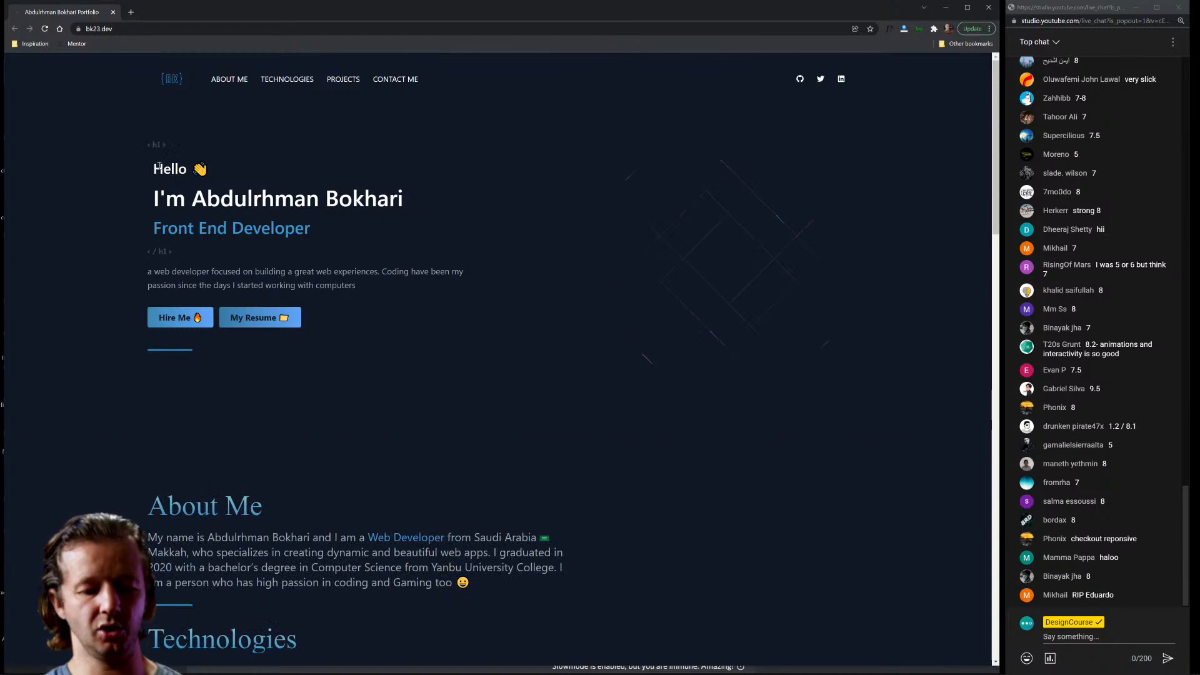
# Inspect the hero's greeting text block in the developer tools and try a top margin of 3.5em on it.
pyautogui.hotkey('ctrl', 'shift', 'j')
pyautogui.click(14, 450)
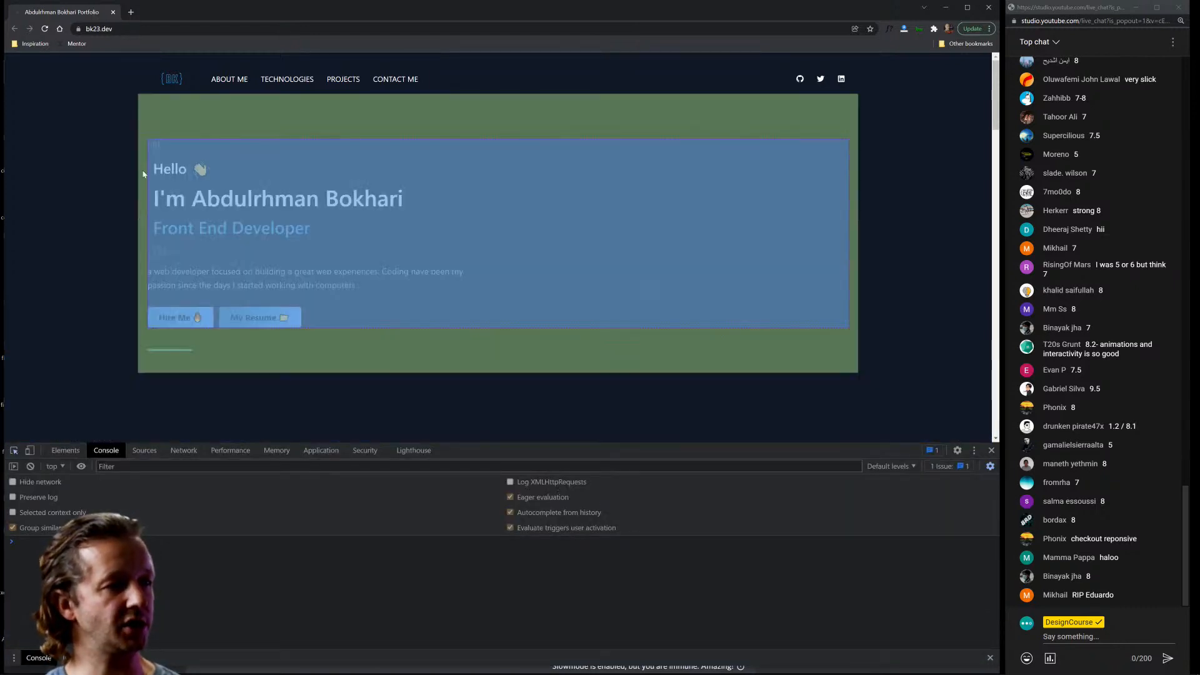
pyautogui.click(155, 163)
pyautogui.click(905, 497)
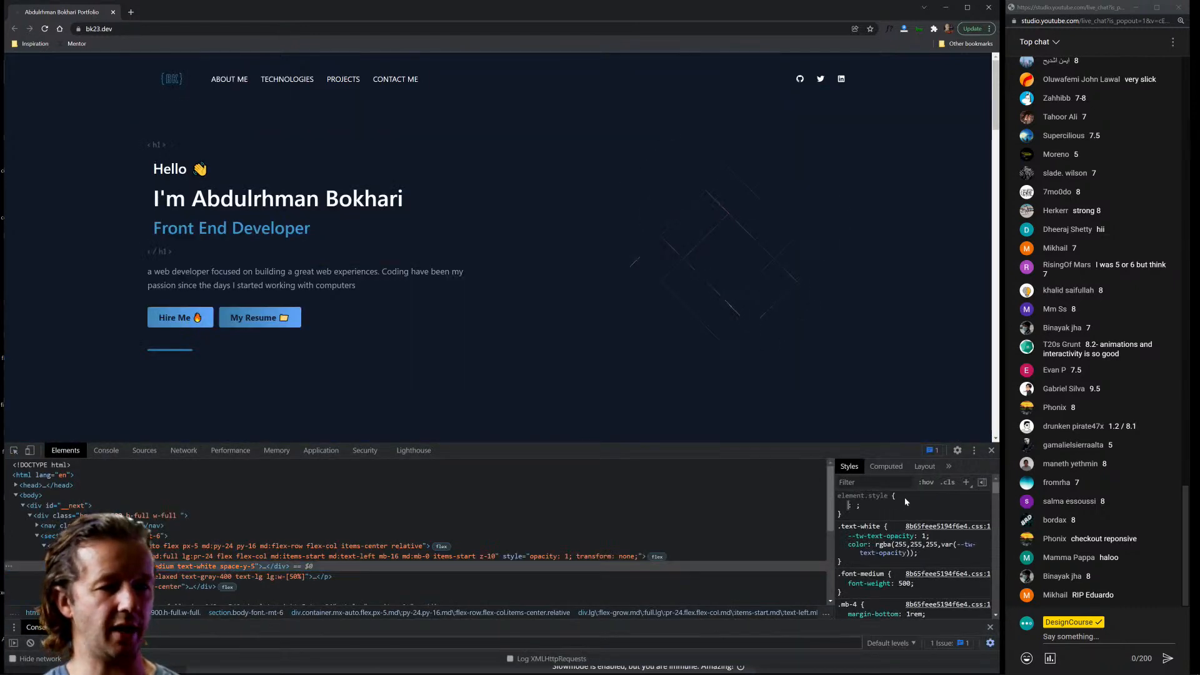
pyautogui.write('margin-top')
pyautogui.press('Tab')
pyautogui.write('2')
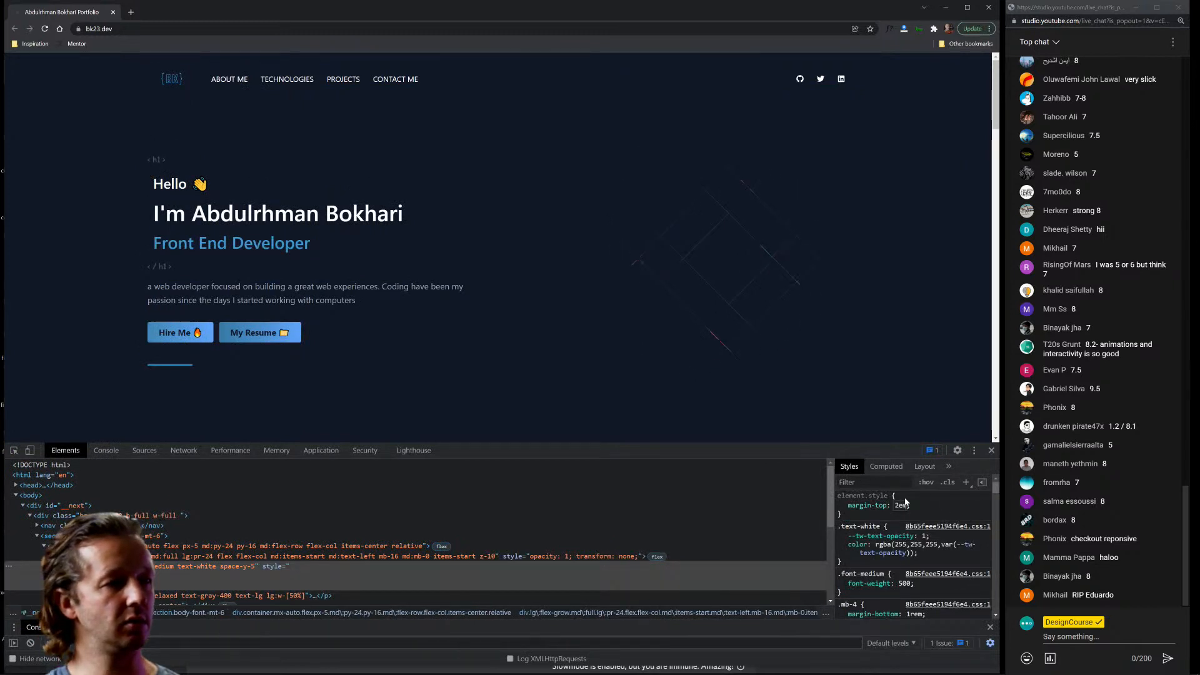
pyautogui.press('Up')
pyautogui.write('.5em')
pyautogui.press('Return')
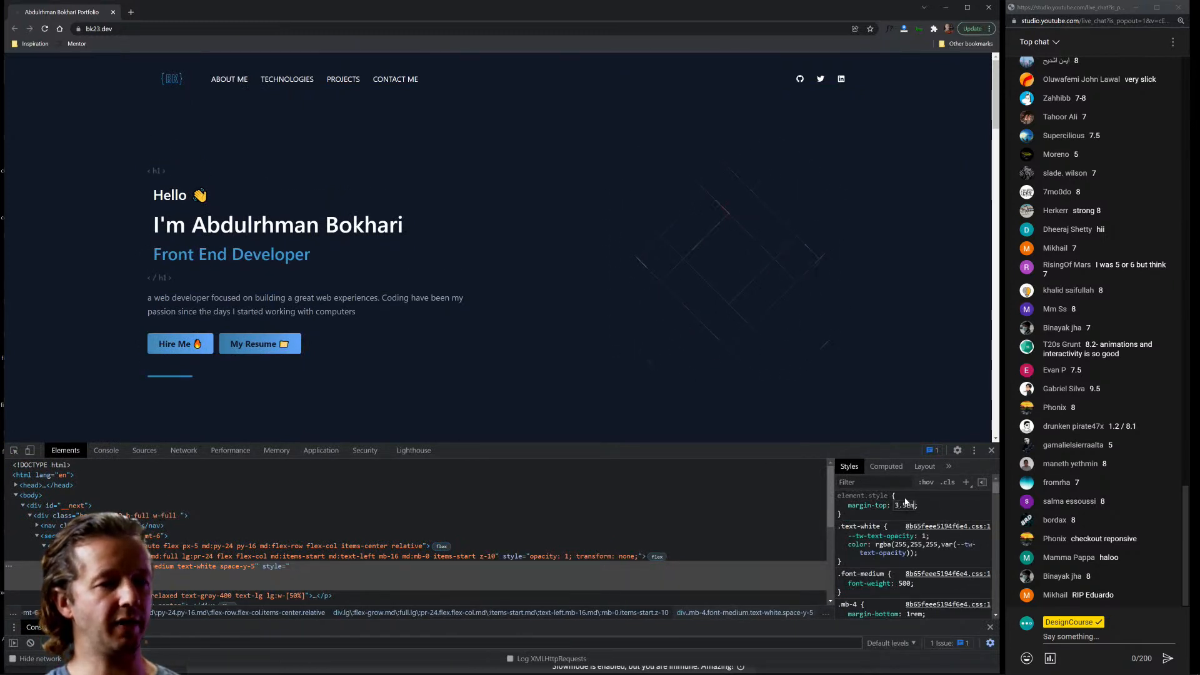
pyautogui.click(990, 451)
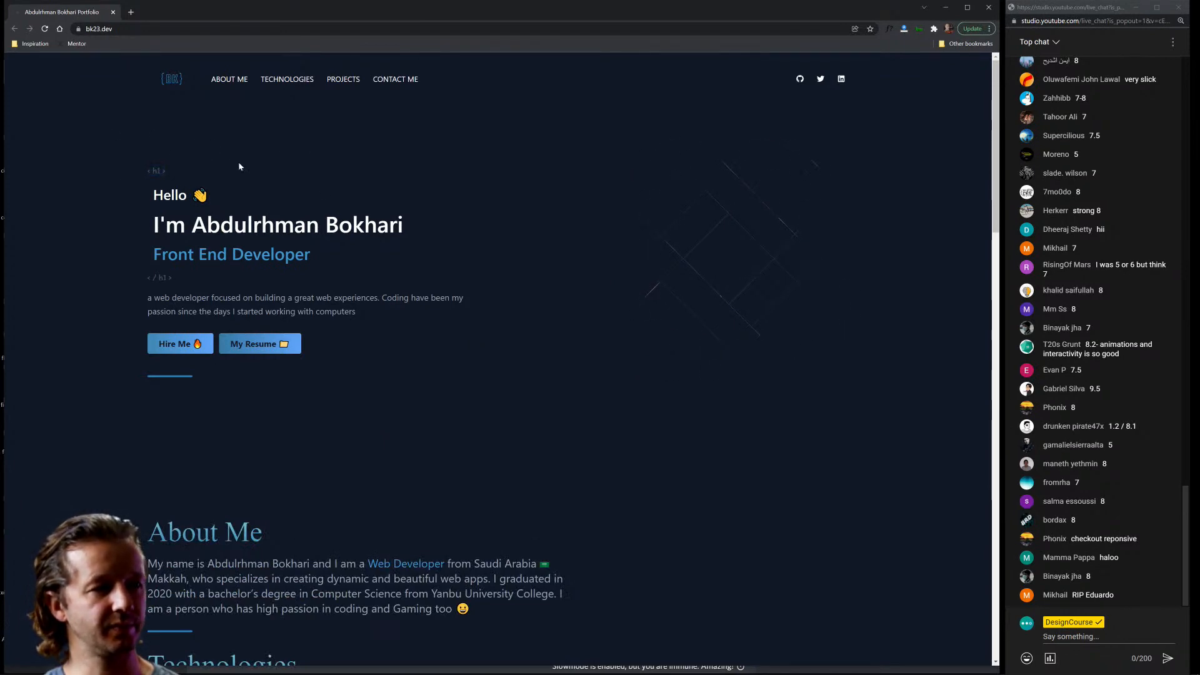
# Reload the portfolio to discard the trial margins and examine the spacing from the hero through About Me to Technologies.
pyautogui.click(45, 29)
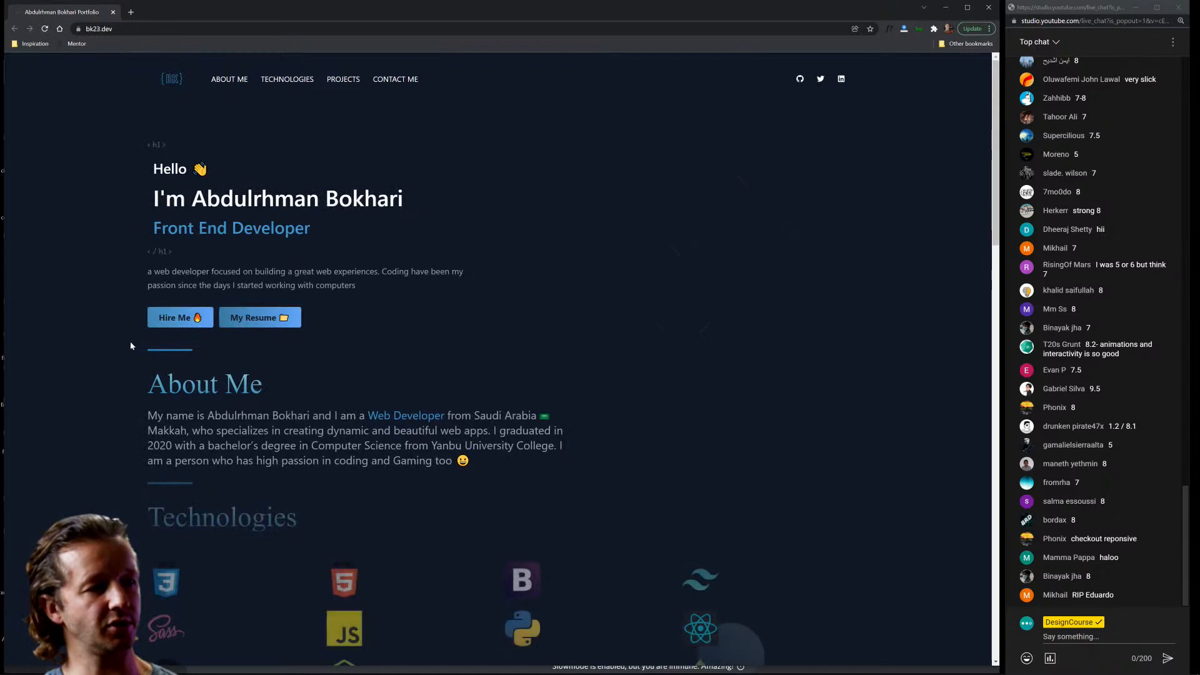
pyautogui.moveTo(130, 341); pyautogui.dragTo(221, 481)
pyautogui.click(711, 406)
pyautogui.scroll(-4, 711, 407)
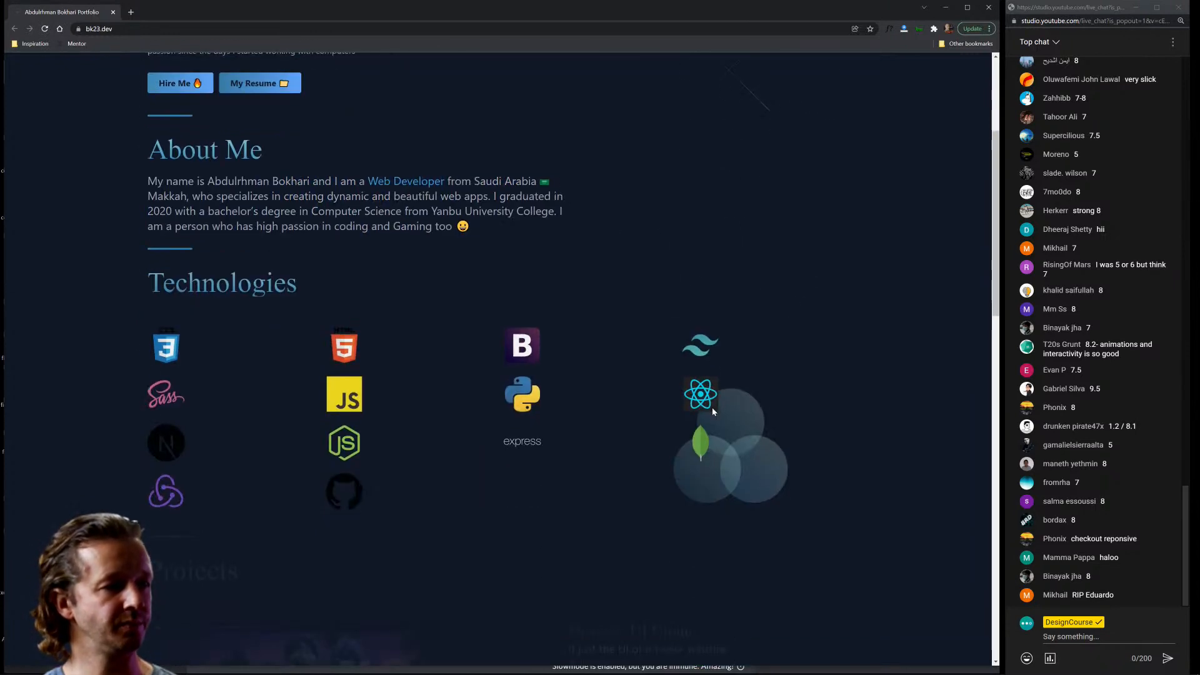
pyautogui.scroll(4, 669, 407)
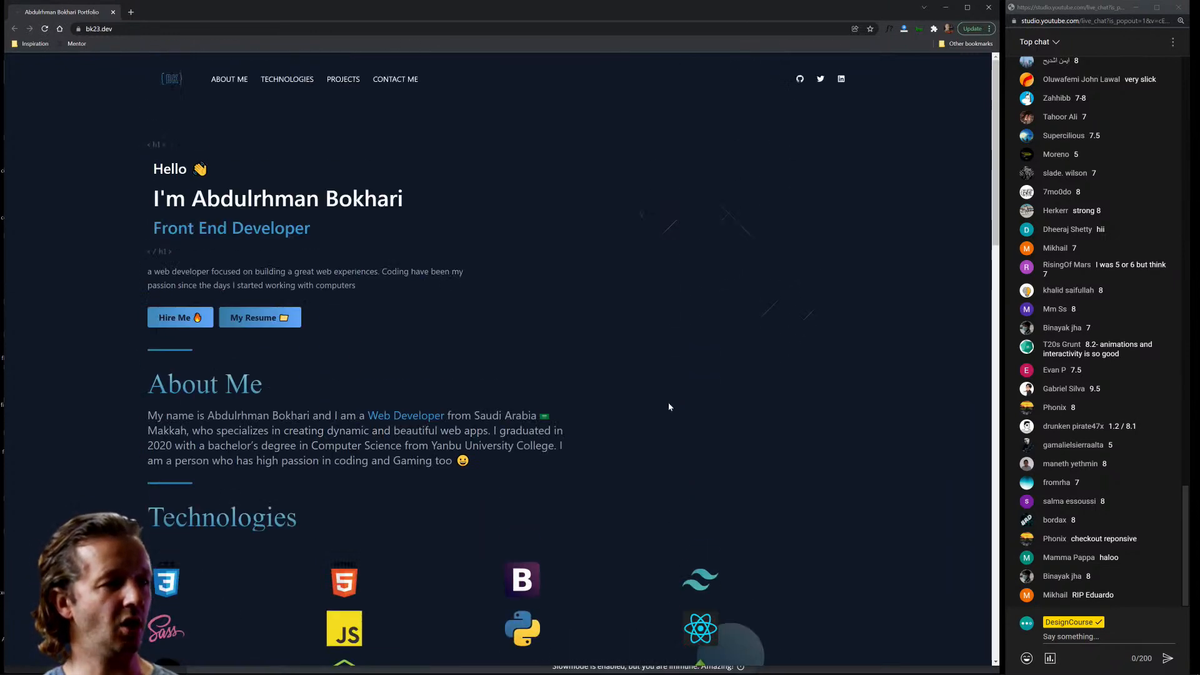
# Highlight the About Me heading and identify its font with WhatFont.
pyautogui.moveTo(263, 388); pyautogui.dragTo(148, 391)
pyautogui.click(268, 391)
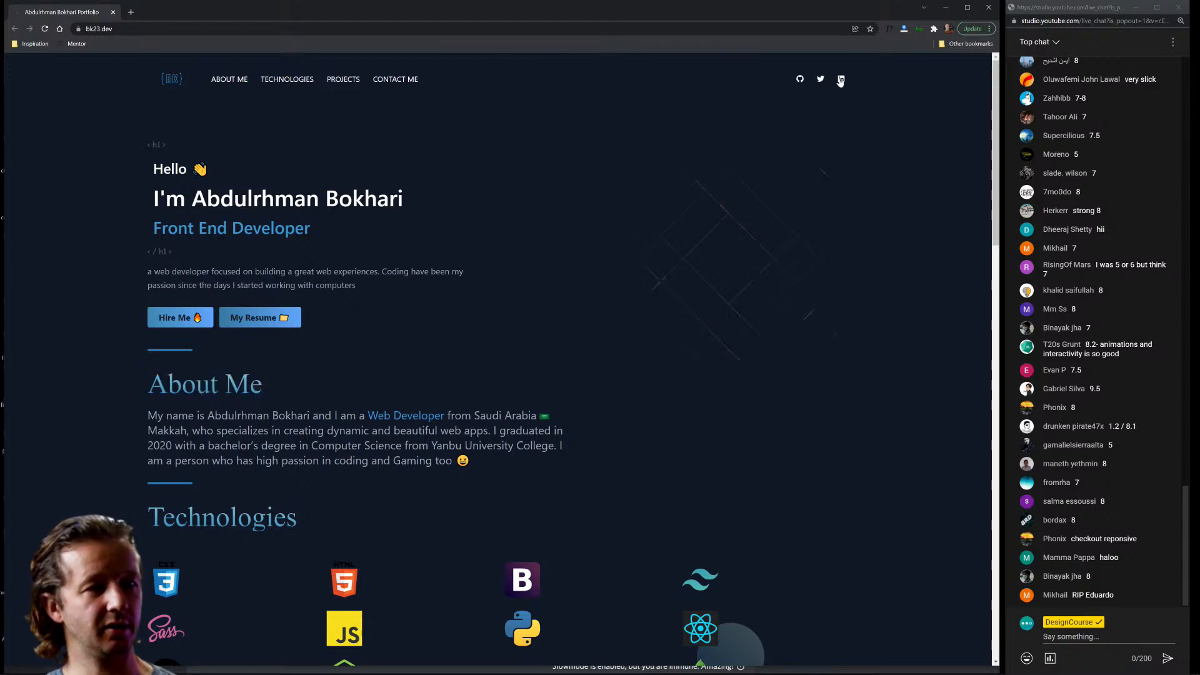
pyautogui.click(889, 29)
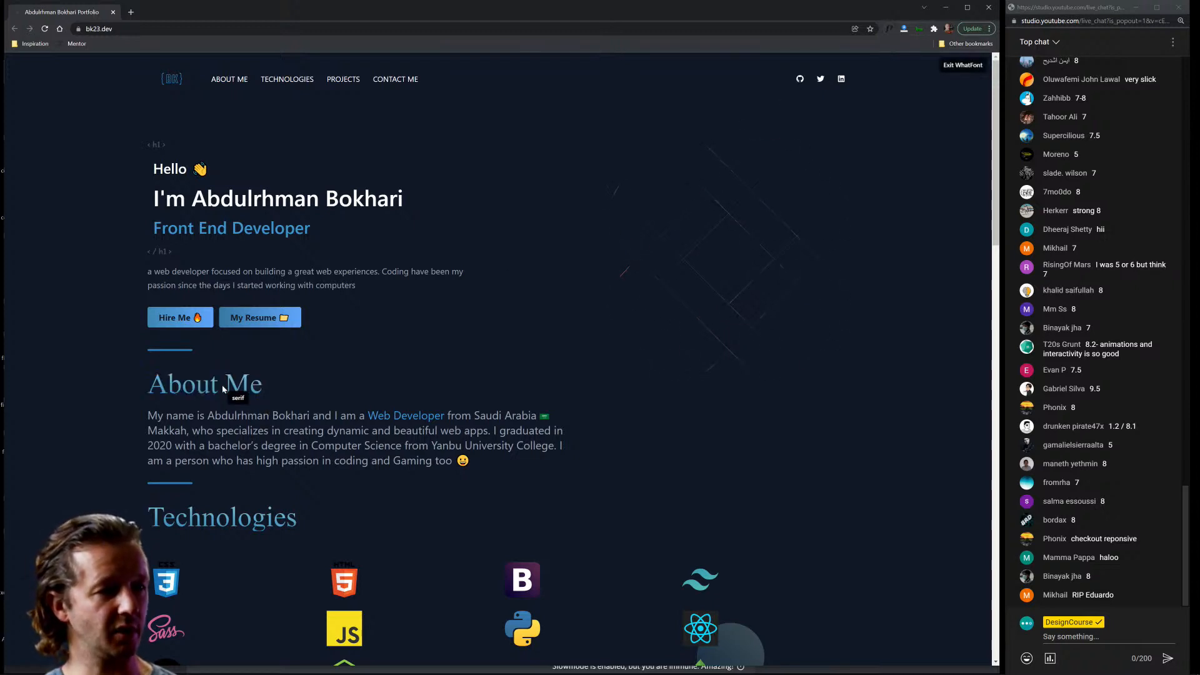
pyautogui.press('Escape')
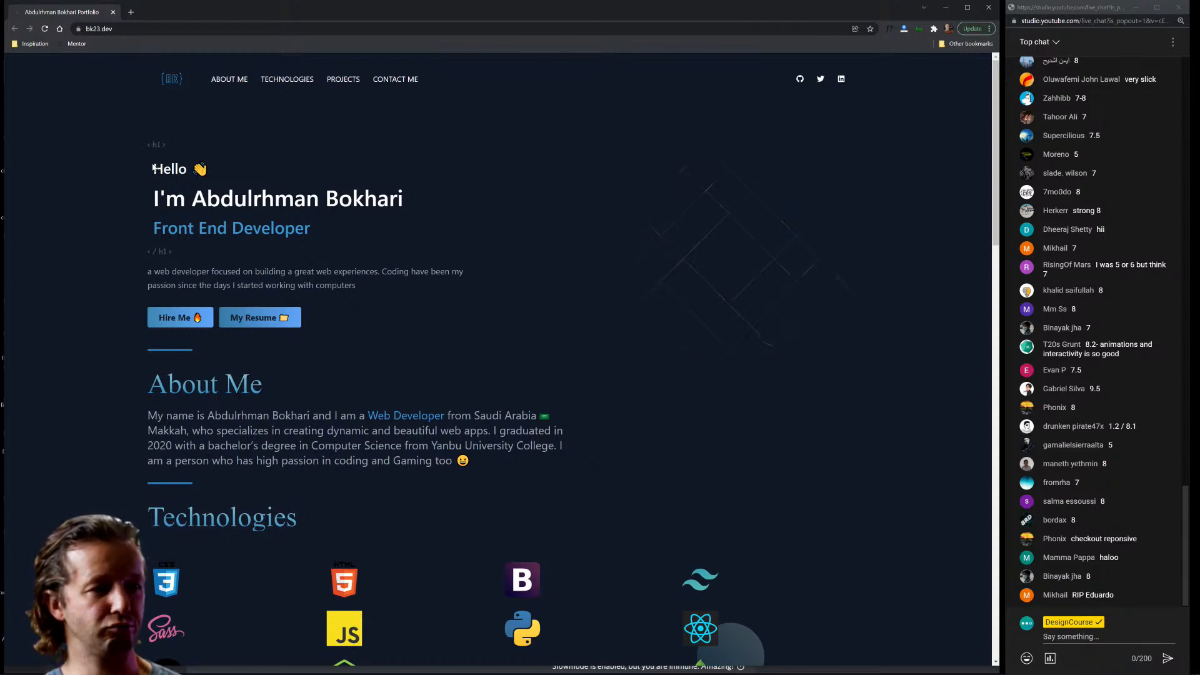
# Highlight the hero greeting, name and job title, and compare their typeface with the About Me heading.
pyautogui.moveTo(154, 167); pyautogui.dragTo(311, 228)
pyautogui.click(251, 410)
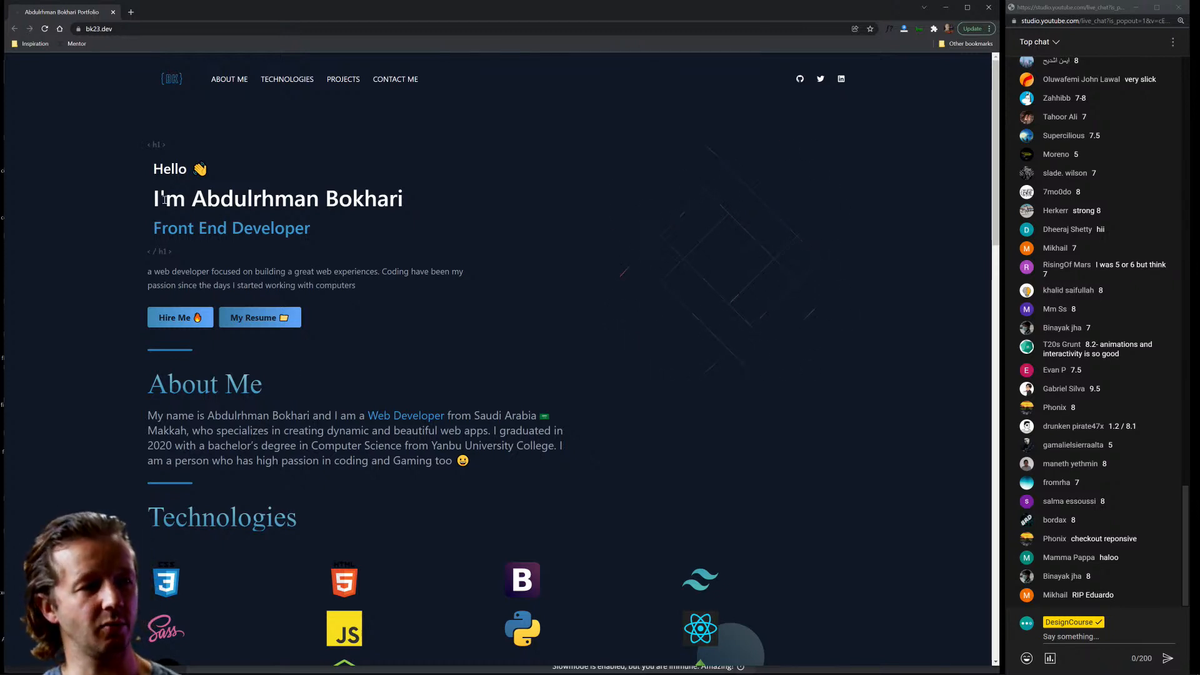
pyautogui.moveTo(160, 199); pyautogui.dragTo(452, 204)
pyautogui.click(452, 203)
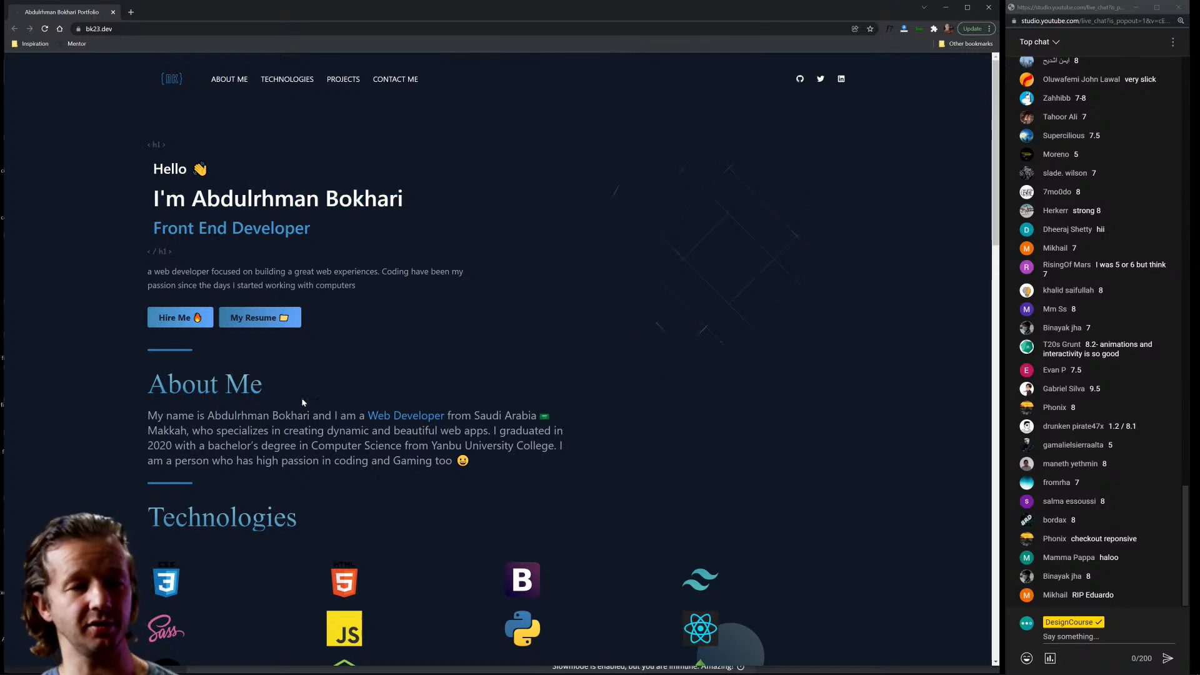
pyautogui.moveTo(267, 389); pyautogui.dragTo(146, 386)
pyautogui.click(207, 400)
# Examine the Technologies icon grid, highlighting its rows to judge their layout against the overlapping background circles.
pyautogui.scroll(-6, 374, 484)
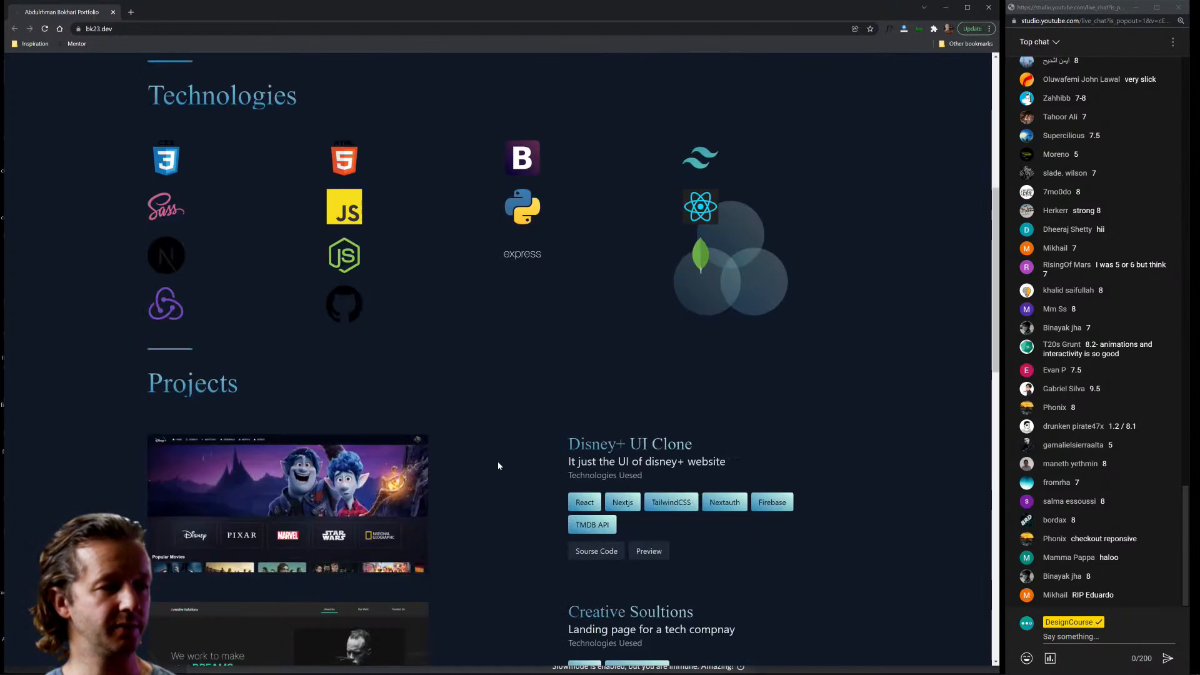
pyautogui.scroll(3, 498, 466)
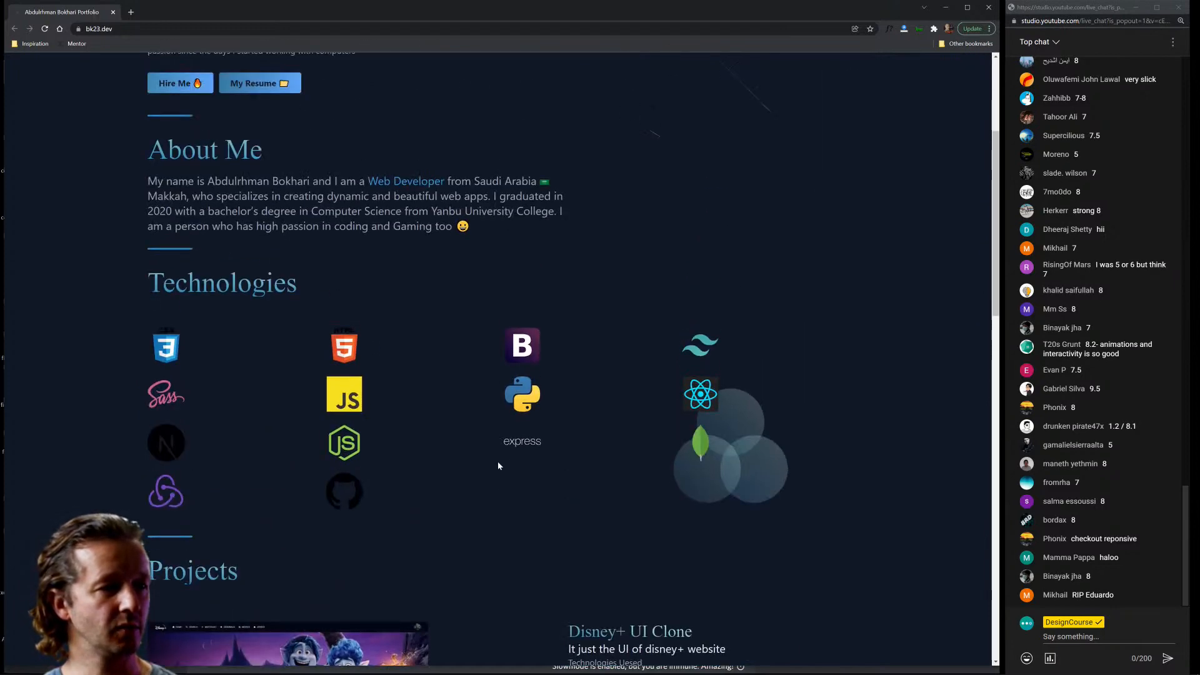
pyautogui.scroll(-4, 498, 465)
pyautogui.scroll(2, 495, 475)
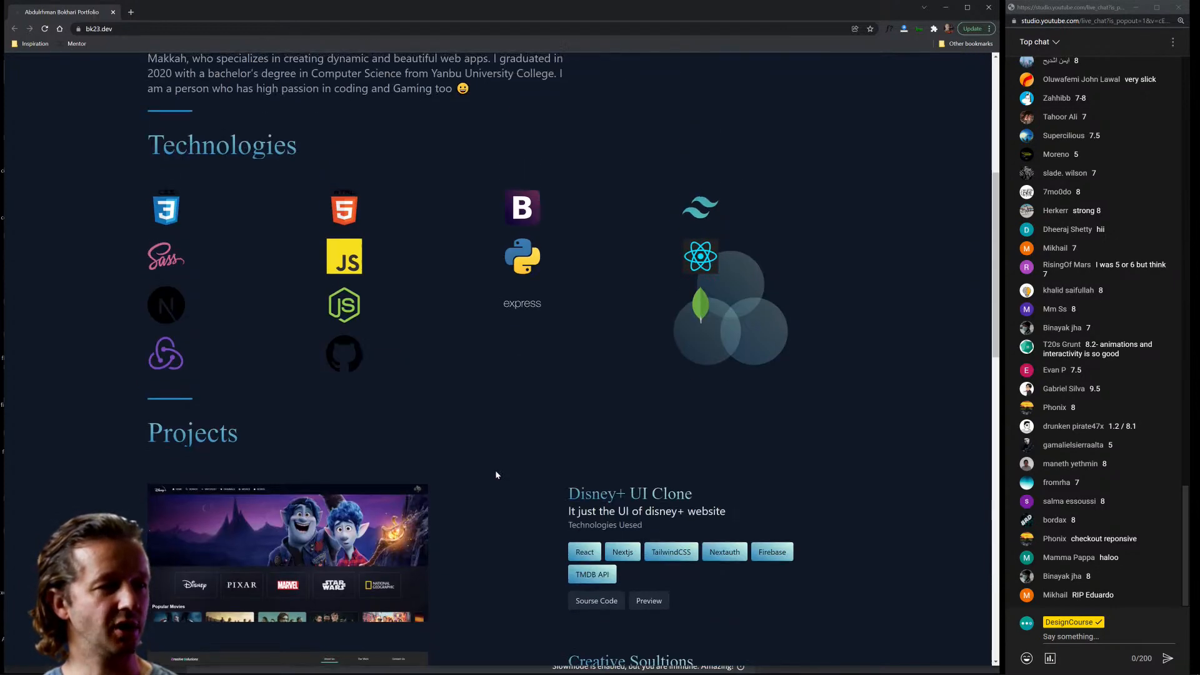
pyautogui.scroll(2, 496, 474)
pyautogui.moveTo(152, 290); pyautogui.dragTo(808, 412)
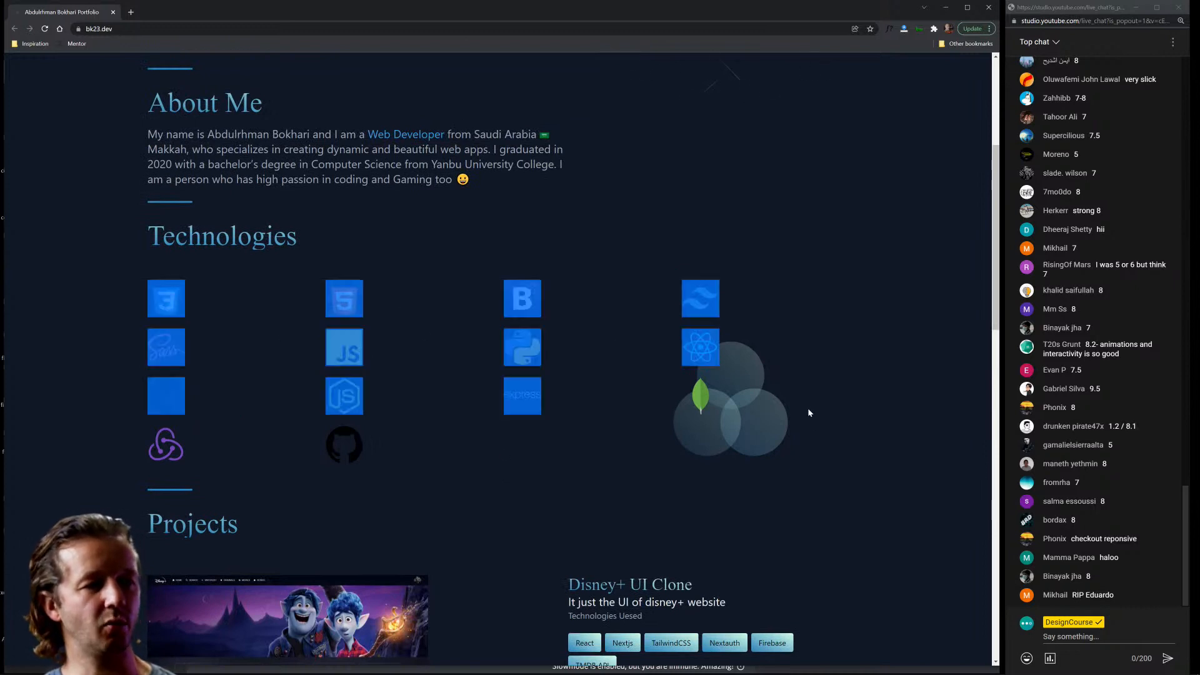
pyautogui.click(447, 463)
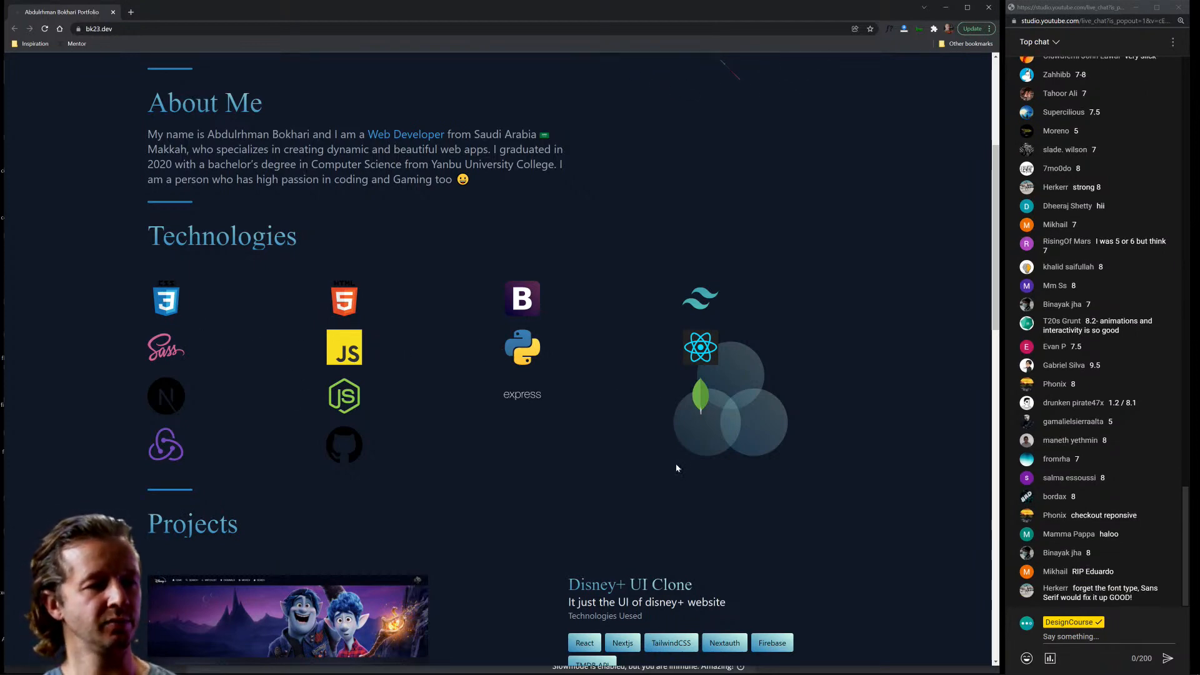
# Examine the Disney+ UI Clone project's title, description, Technologies Uesed label and React tag in the Projects section.
pyautogui.scroll(-7, 687, 444)
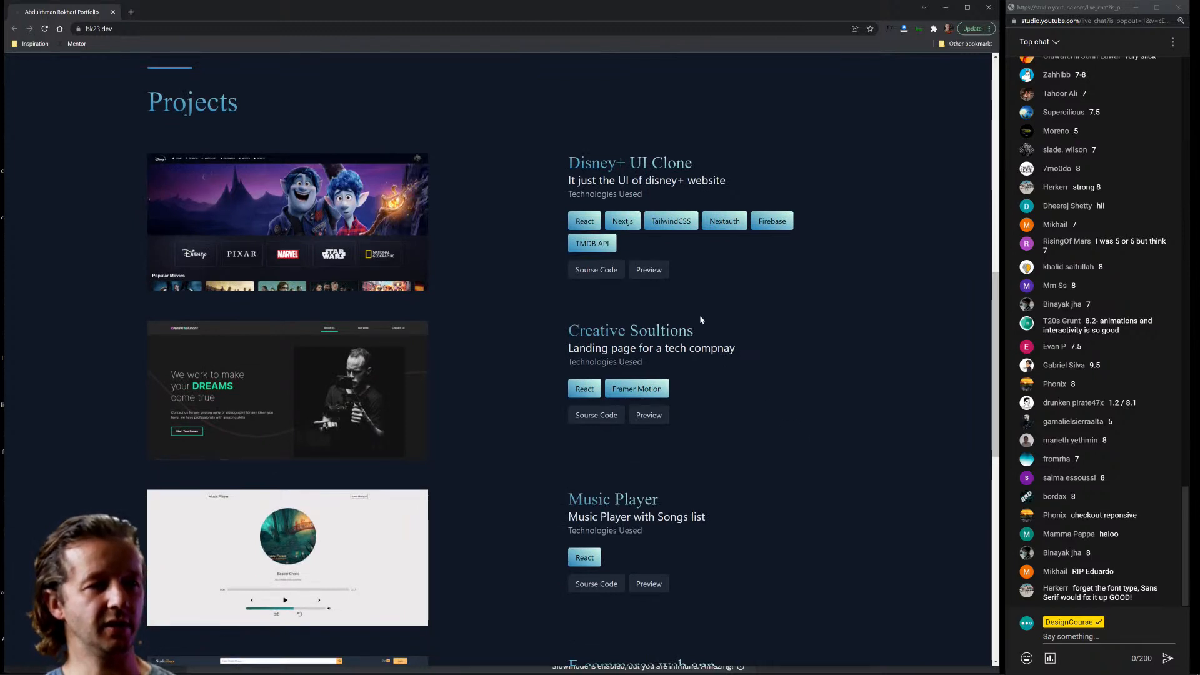
pyautogui.moveTo(569, 162)
pyautogui.mouseDown()
pyautogui.moveTo(702, 160)
pyautogui.moveTo(567, 162)
pyautogui.moveTo(591, 180)
pyautogui.moveTo(726, 181)
pyautogui.mouseUp()
pyautogui.click(699, 162)
pyautogui.click(702, 160)
pyautogui.moveTo(646, 194); pyautogui.dragTo(595, 194)
pyautogui.click(557, 194)
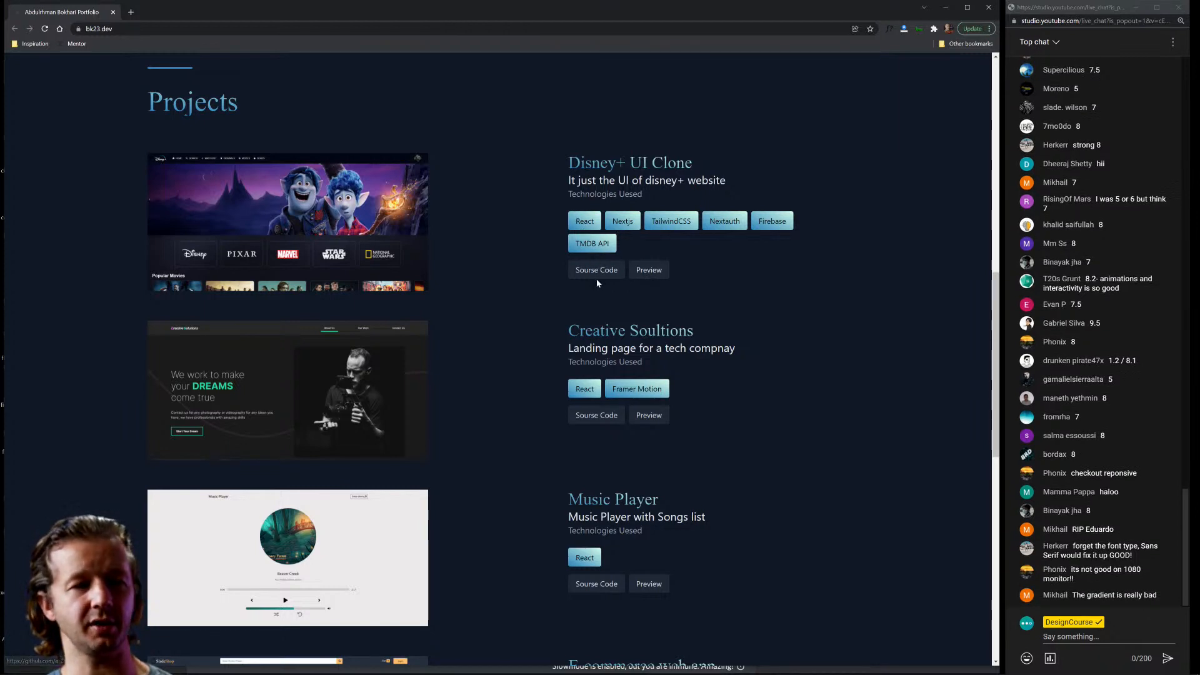
pyautogui.doubleClick(585, 220)
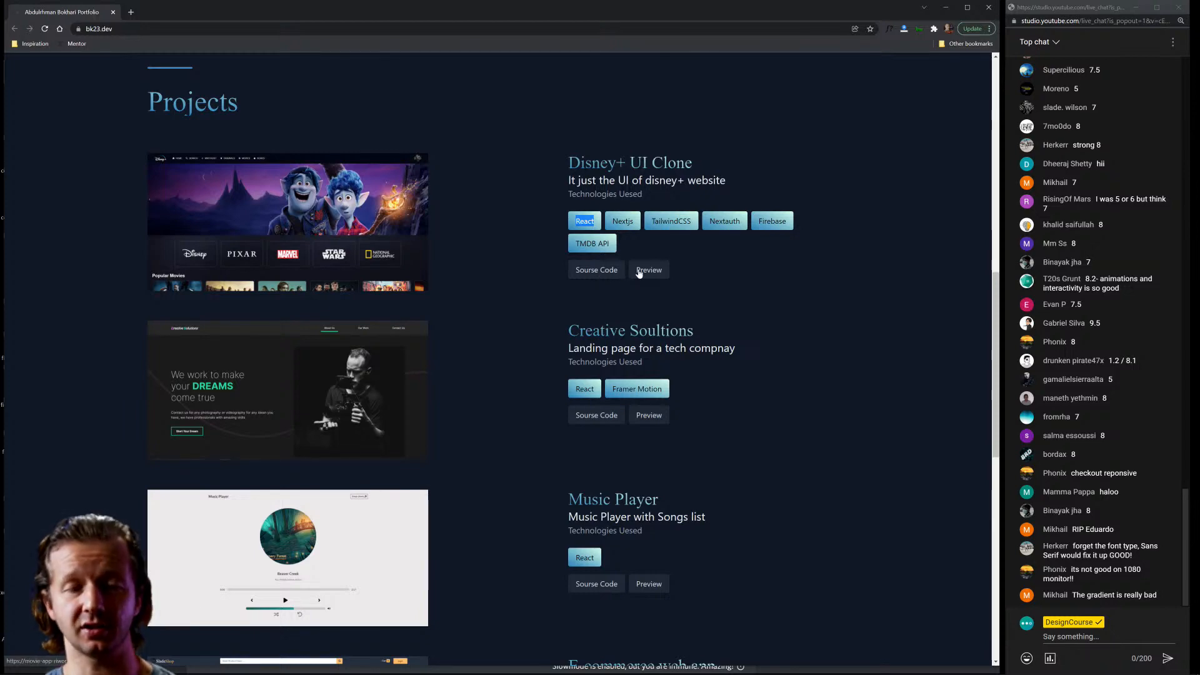
# Review the remaining projects and the Contact Me form at the page's end, and return to the hero.
pyautogui.scroll(-10, 545, 393)
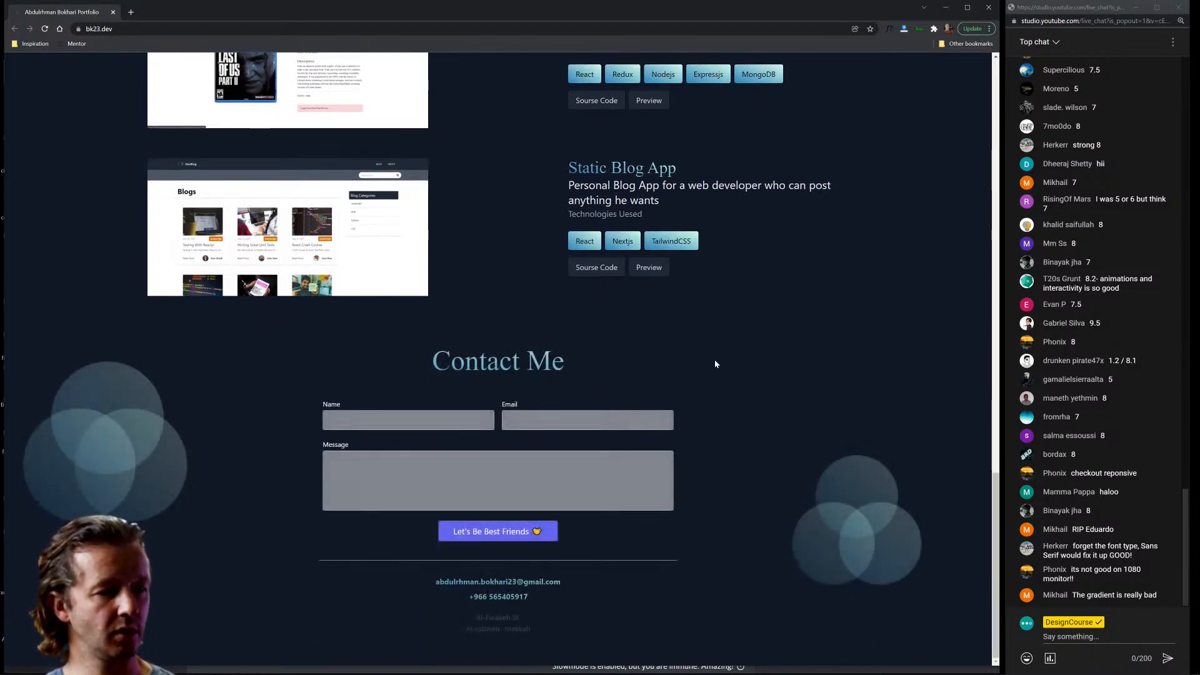
pyautogui.scroll(20, 761, 441)
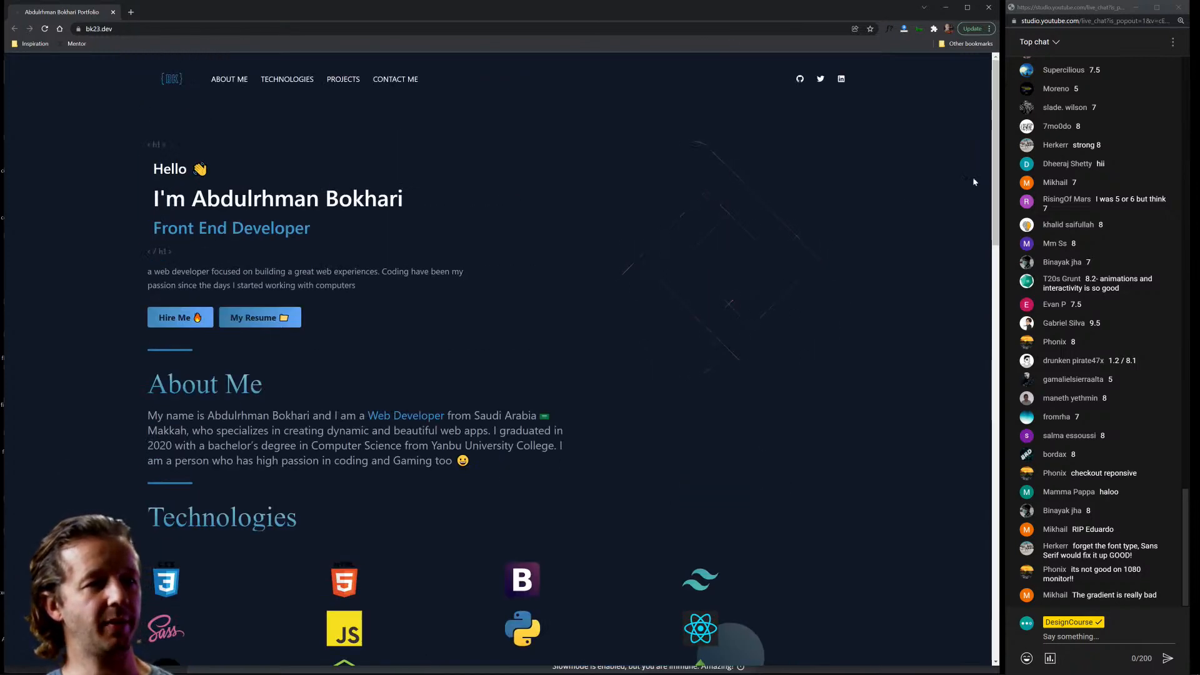
pyautogui.moveTo(1001, 181); pyautogui.dragTo(1001, 281)
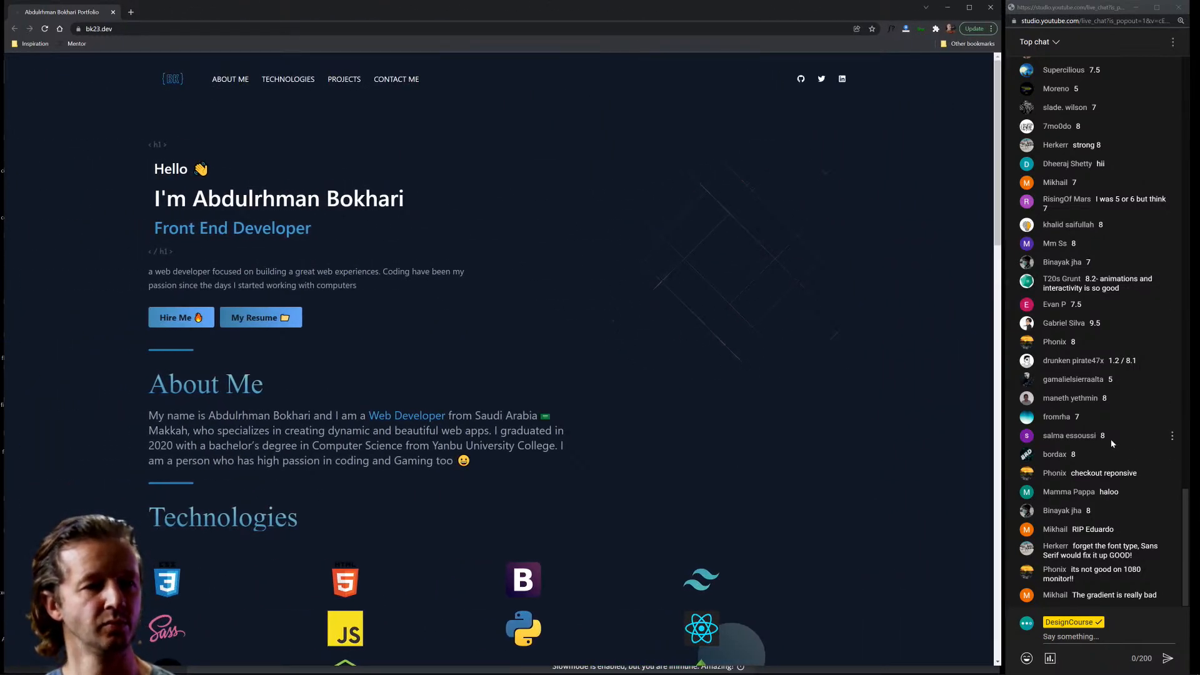
pyautogui.scroll(-5, 743, 349)
pyautogui.scroll(5, 745, 351)
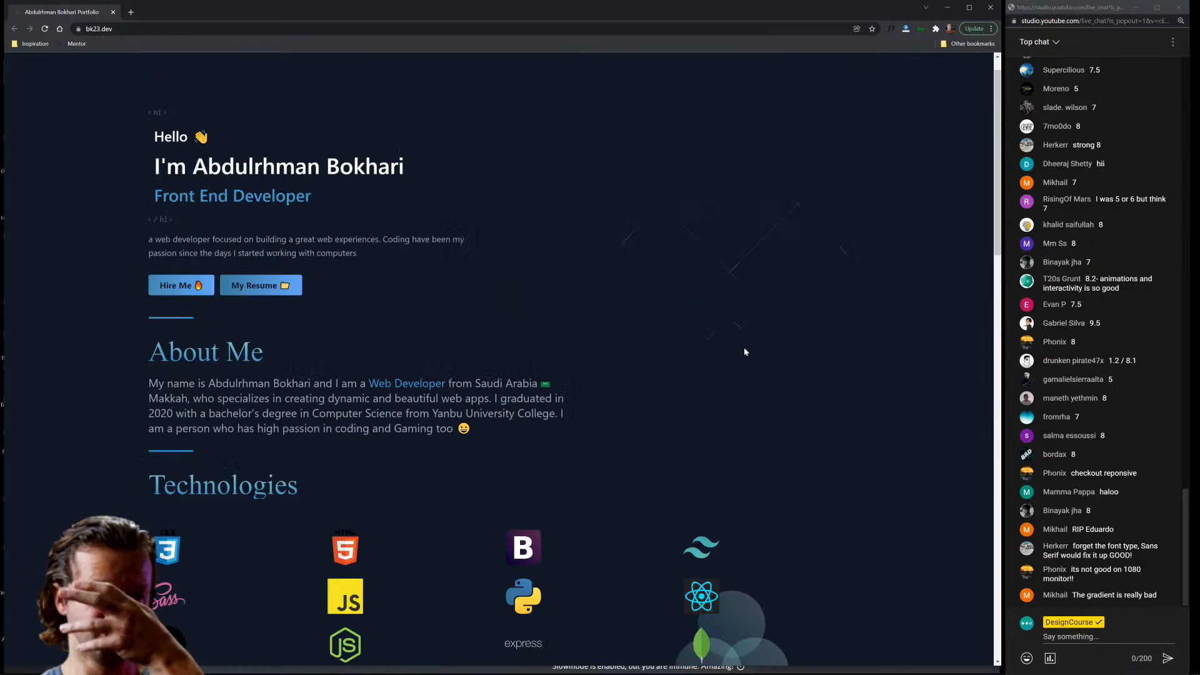
# Highlight the About Me heading and the hero's name and Front End Developer lines to recheck their contrasting type styles.
pyautogui.moveTo(278, 390); pyautogui.dragTo(148, 374)
pyautogui.click(158, 386)
pyautogui.click(142, 343)
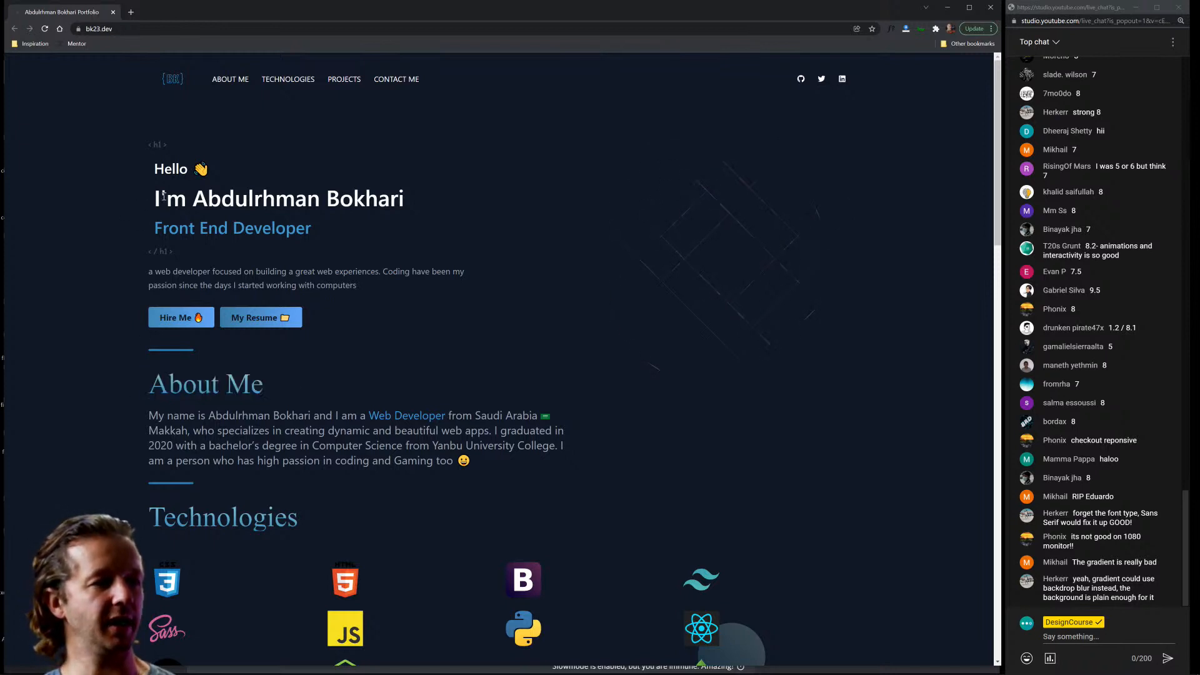
pyautogui.moveTo(155, 198); pyautogui.dragTo(406, 199)
pyautogui.click(406, 199)
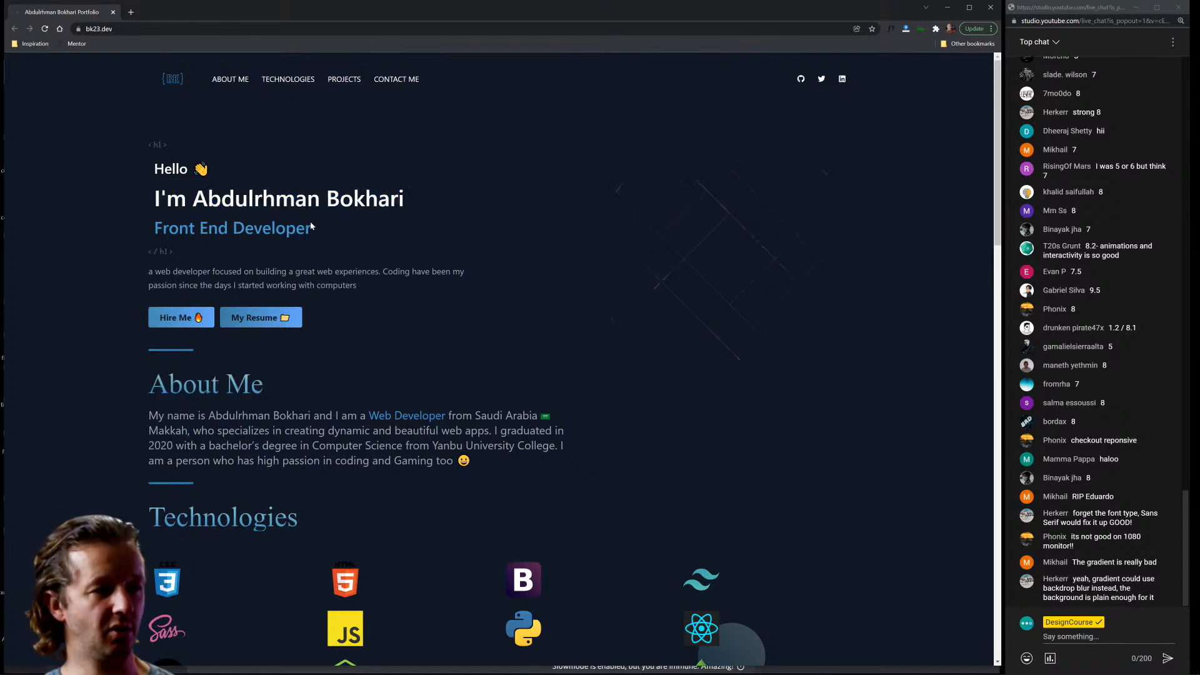
pyautogui.moveTo(311, 227); pyautogui.dragTo(417, 232)
pyautogui.click(137, 196)
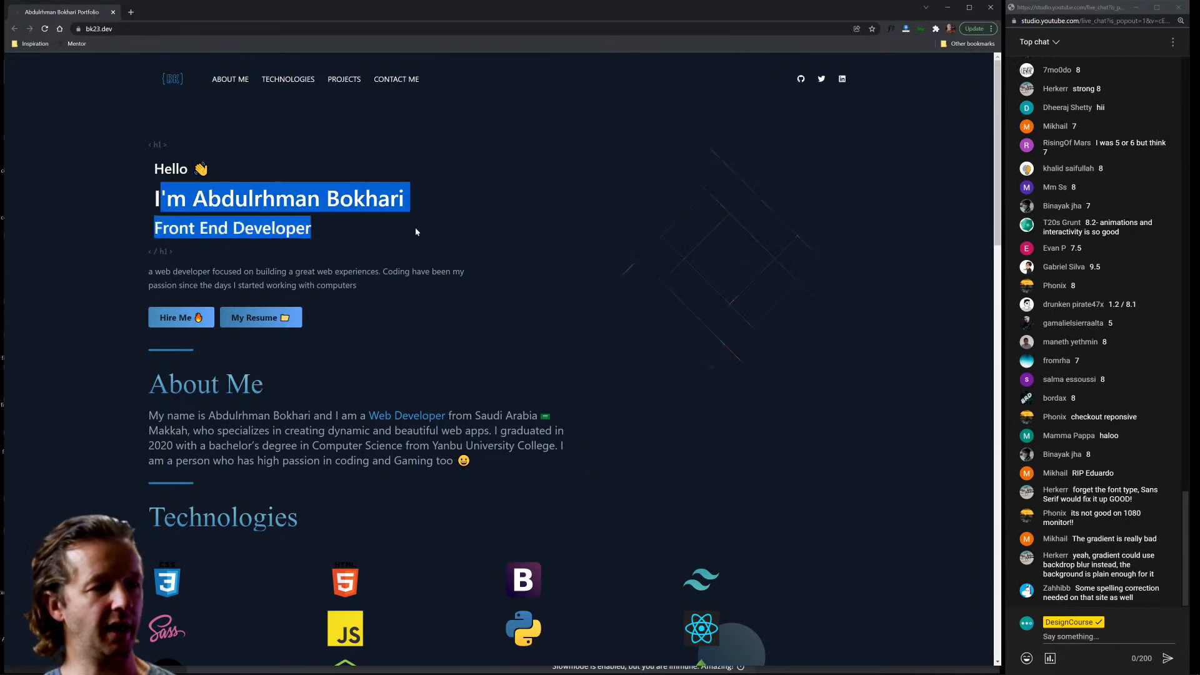
pyautogui.moveTo(300, 389); pyautogui.dragTo(156, 388)
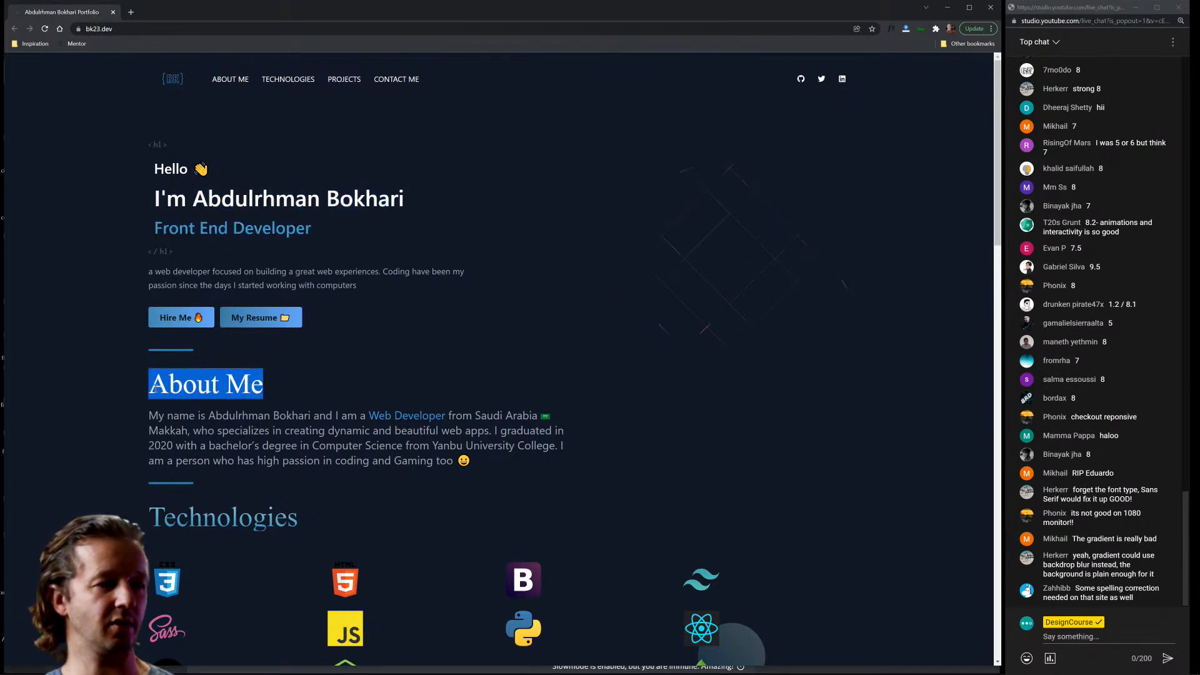
# Skim the bk23.dev portfolio once more from the hero to the Contact Me form, and close the site.
pyautogui.click(204, 388)
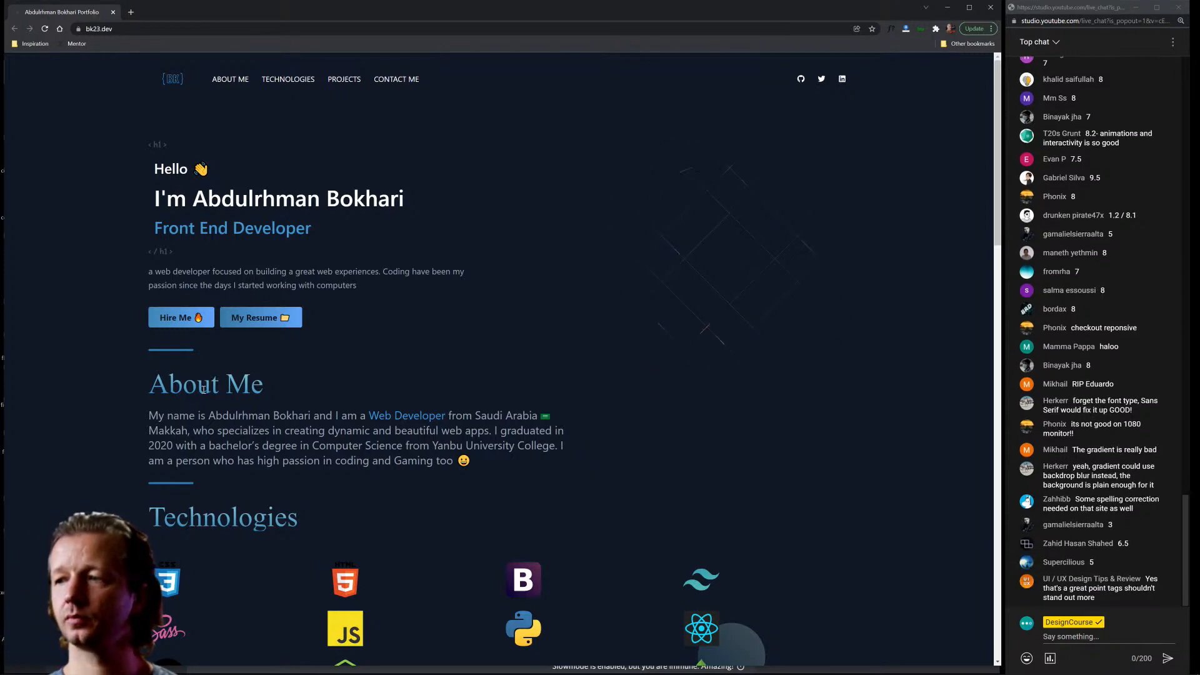
pyautogui.scroll(-15, 370, 331)
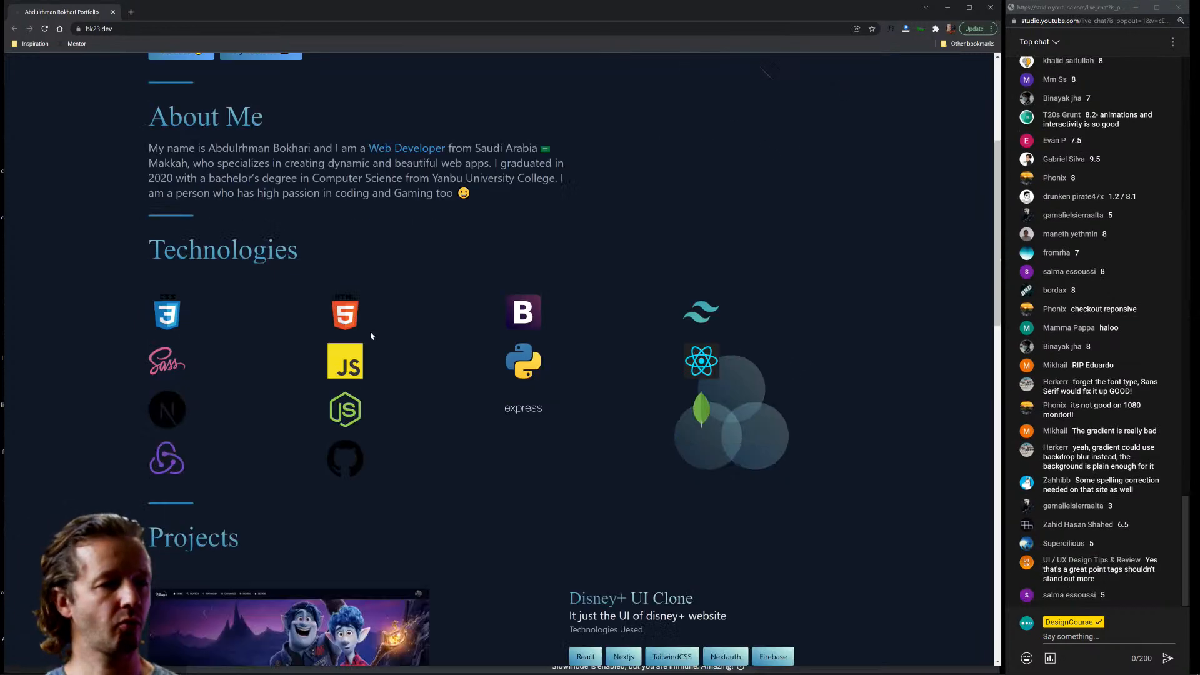
pyautogui.scroll(-7, 475, 331)
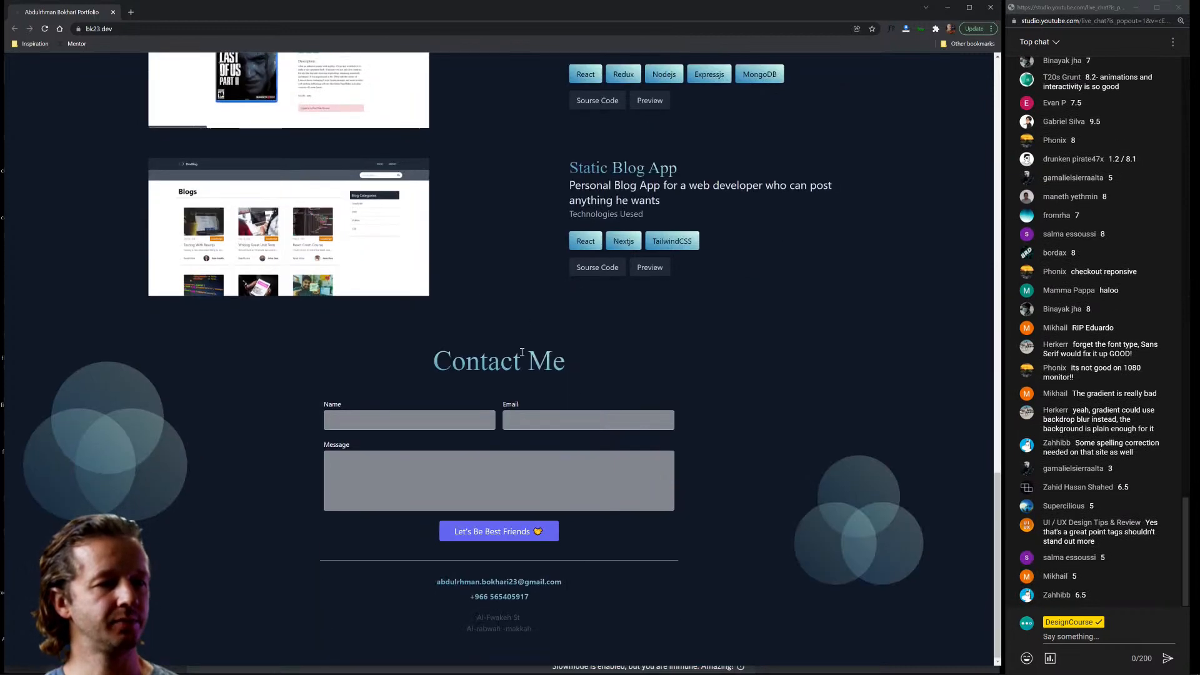
pyautogui.scroll(20, 779, 409)
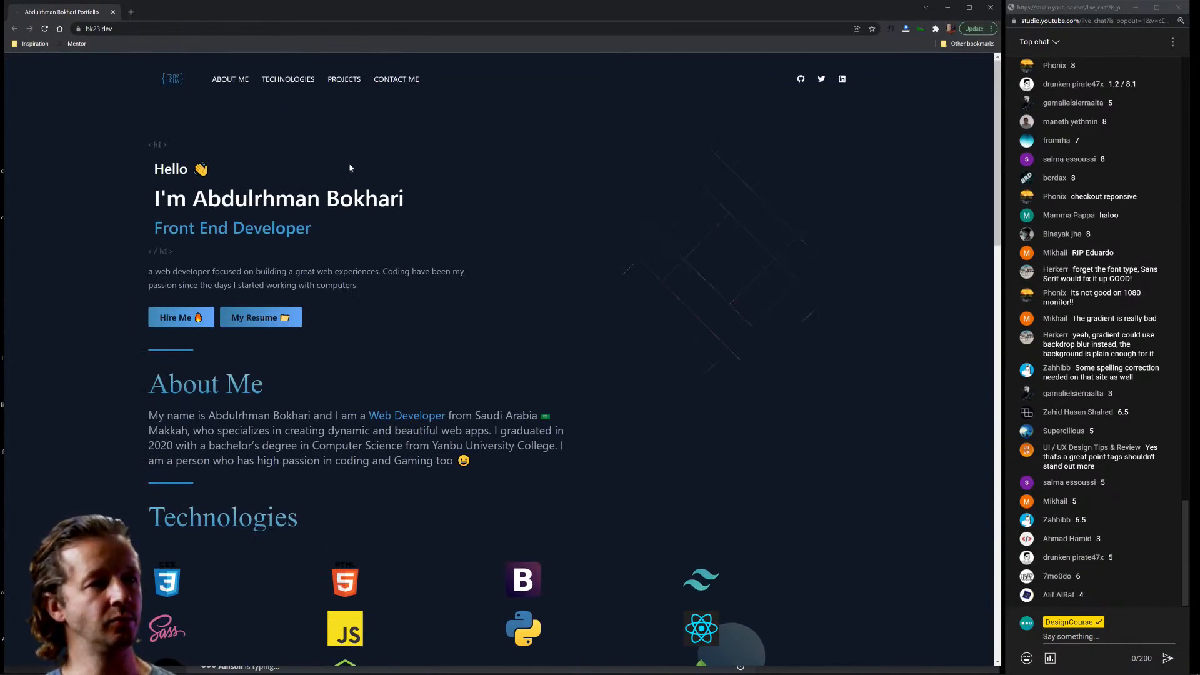
pyautogui.click(113, 13)
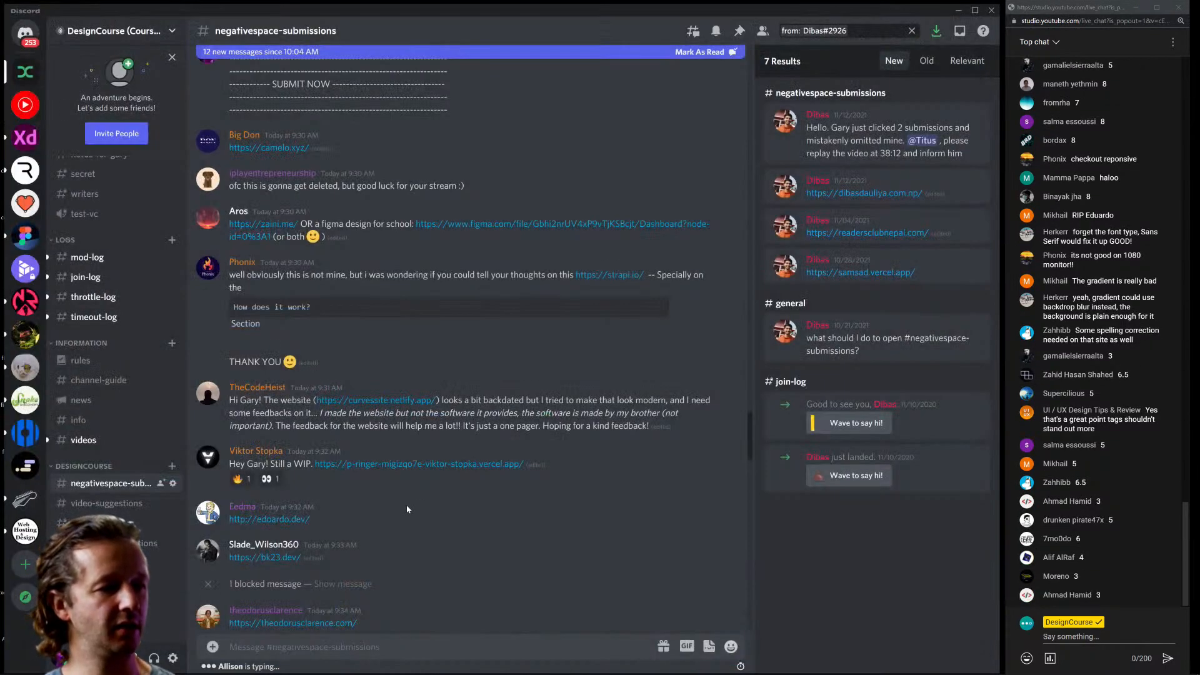
# Reveal the blocked message below the bk23.dev submission in Discord, and examine its WEBUILD landing page mockup at enlarged size.
pyautogui.scroll(-3, 406, 504)
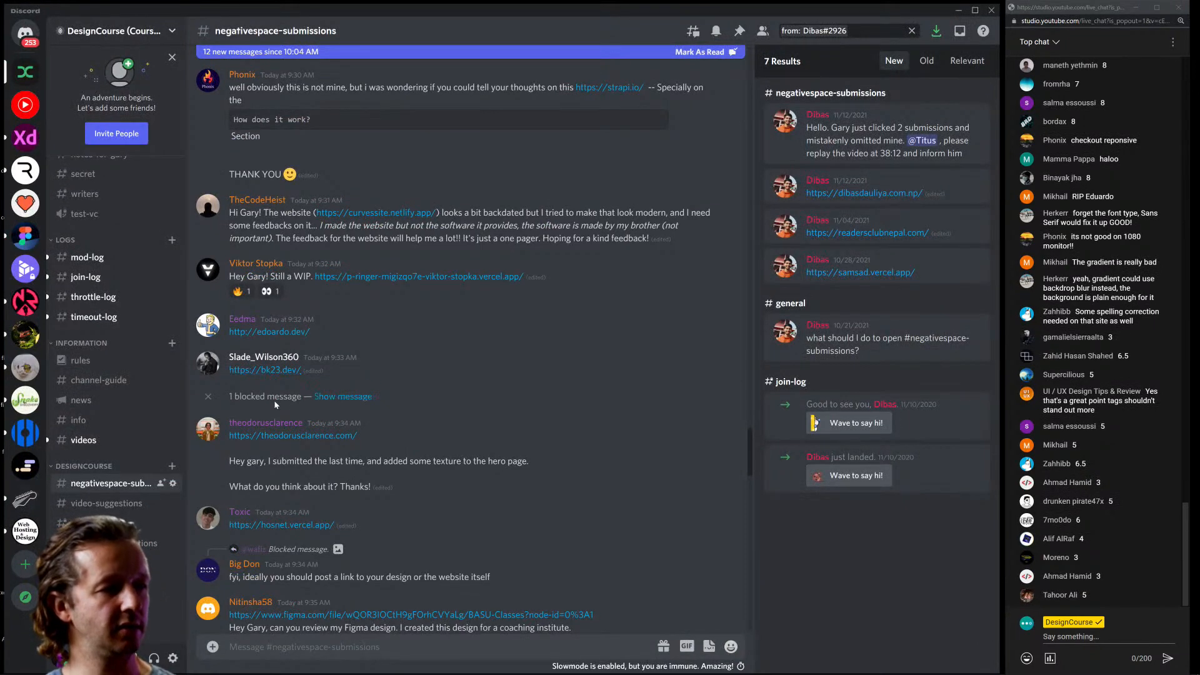
pyautogui.click(332, 398)
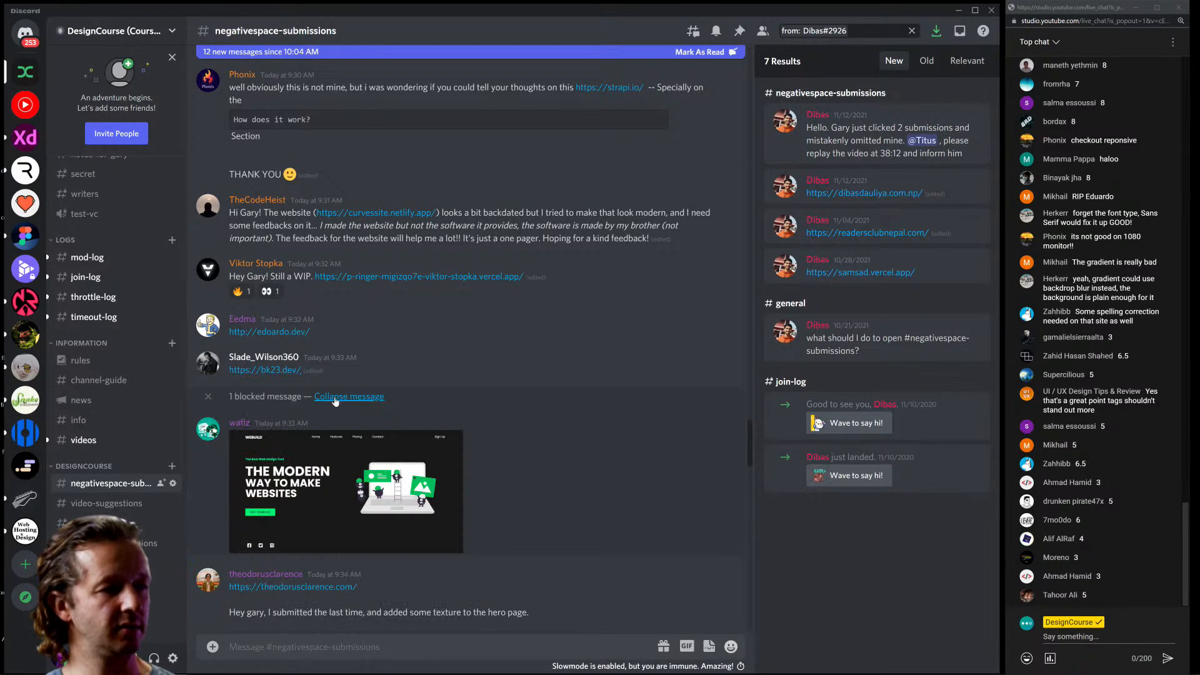
pyautogui.click(342, 486)
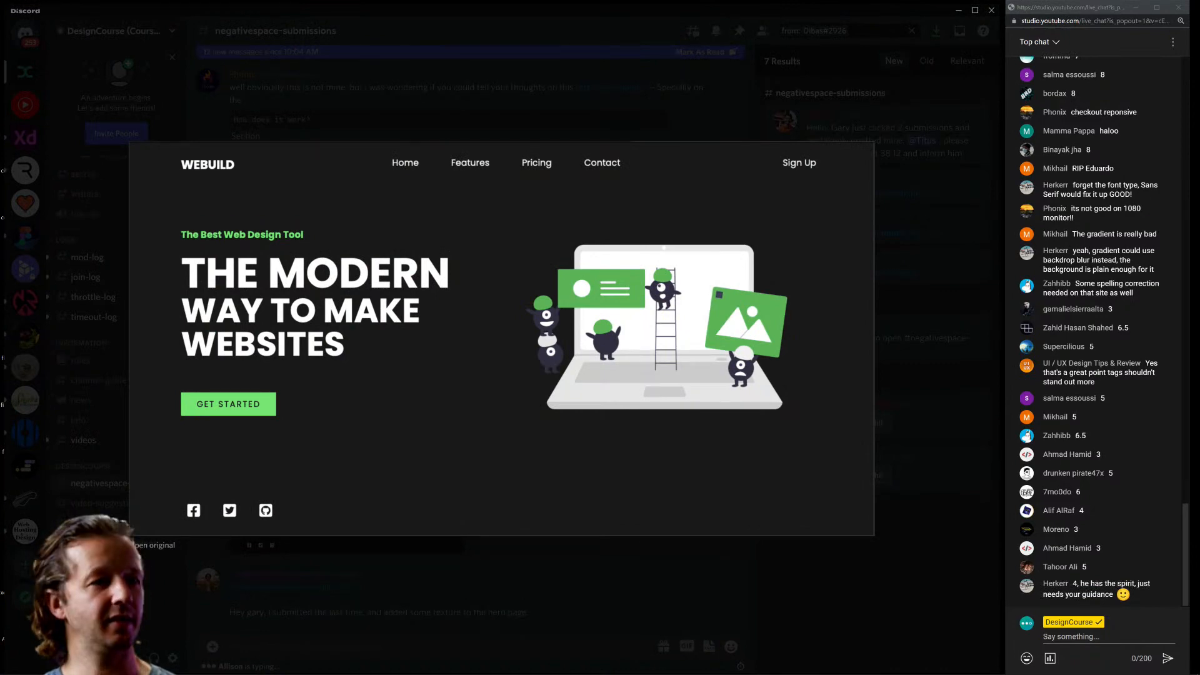
pyautogui.moveTo(1, 32); pyautogui.dragTo(1199, 104)
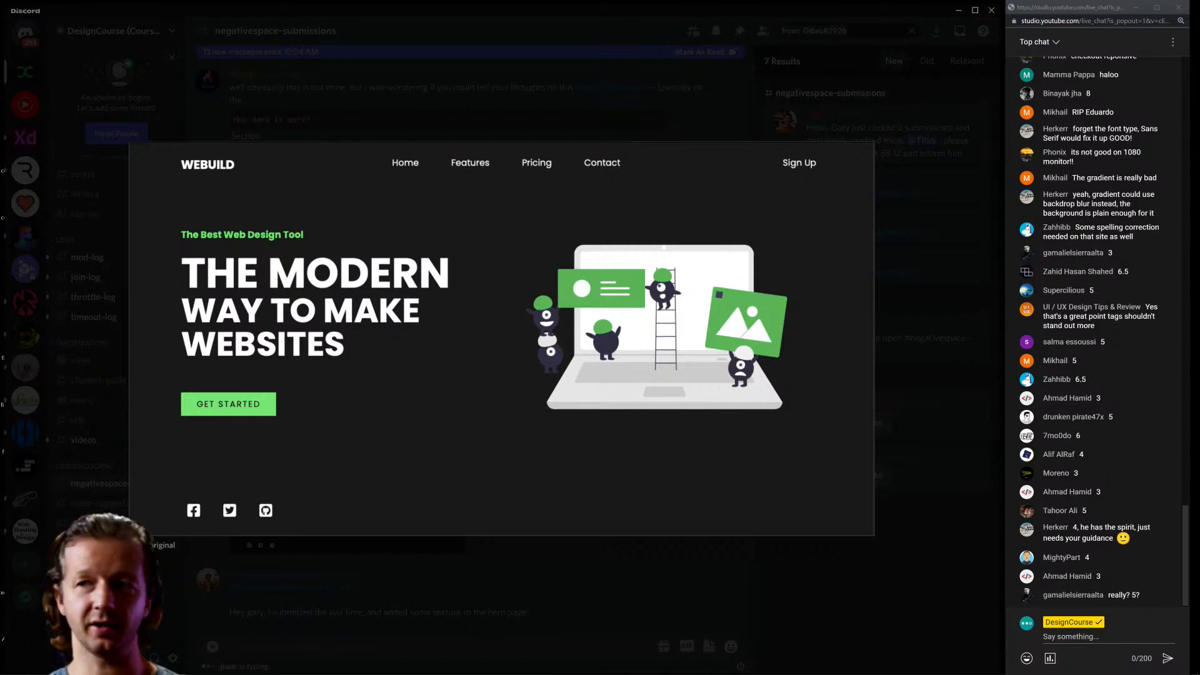
pyautogui.moveTo(1199, 39)
pyautogui.mouseDown()
pyautogui.moveTo(220, 40)
pyautogui.moveTo(1199, 37)
pyautogui.mouseUp()
pyautogui.moveTo(1199, 107); pyautogui.dragTo(1199, 44)
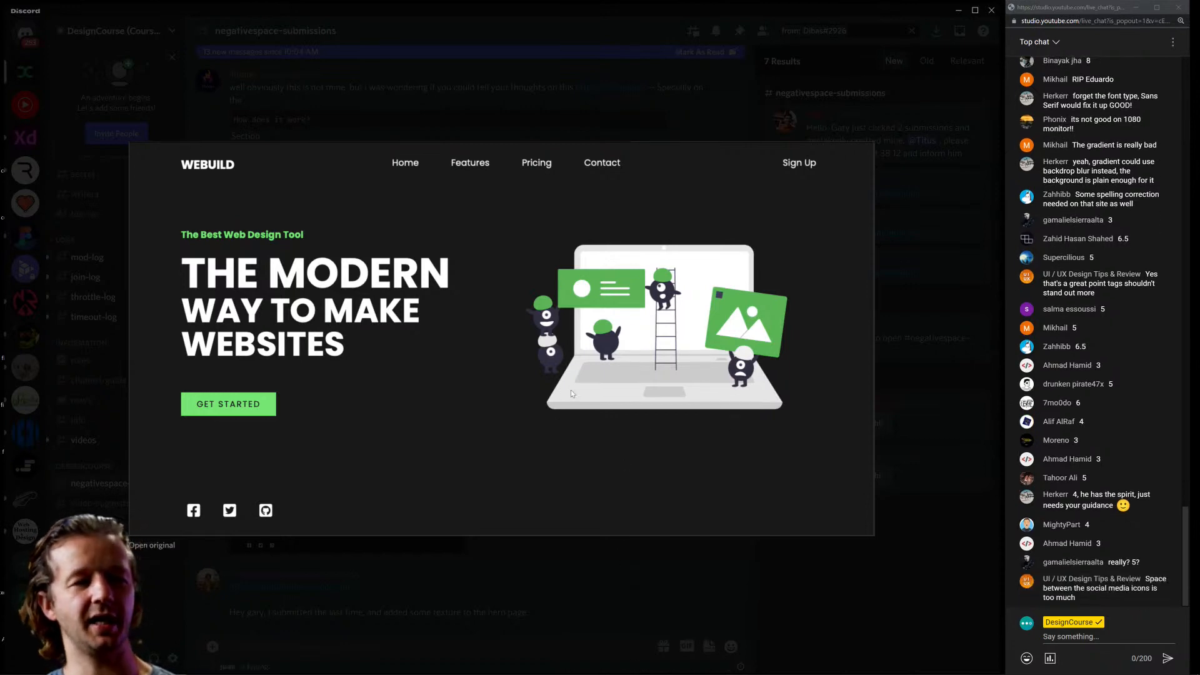
pyautogui.click(617, 549)
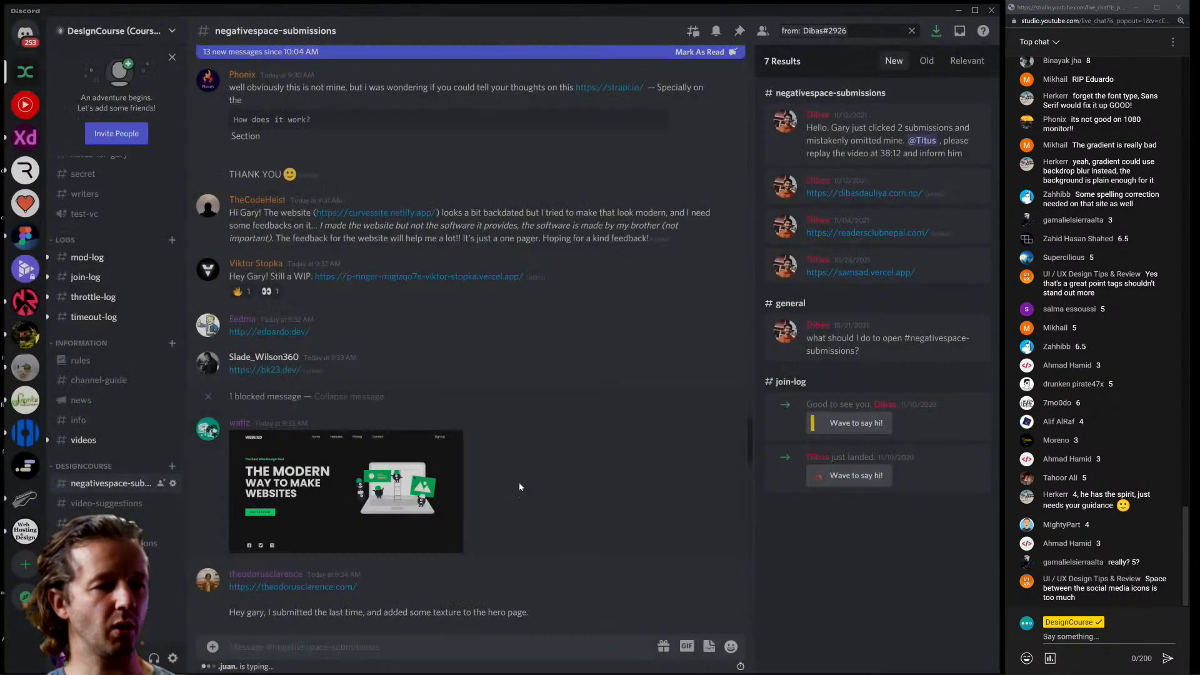
# Open the portfolio from the submission that mentions added hero texture, and shorten the browser window's height slightly.
pyautogui.scroll(-4, 545, 439)
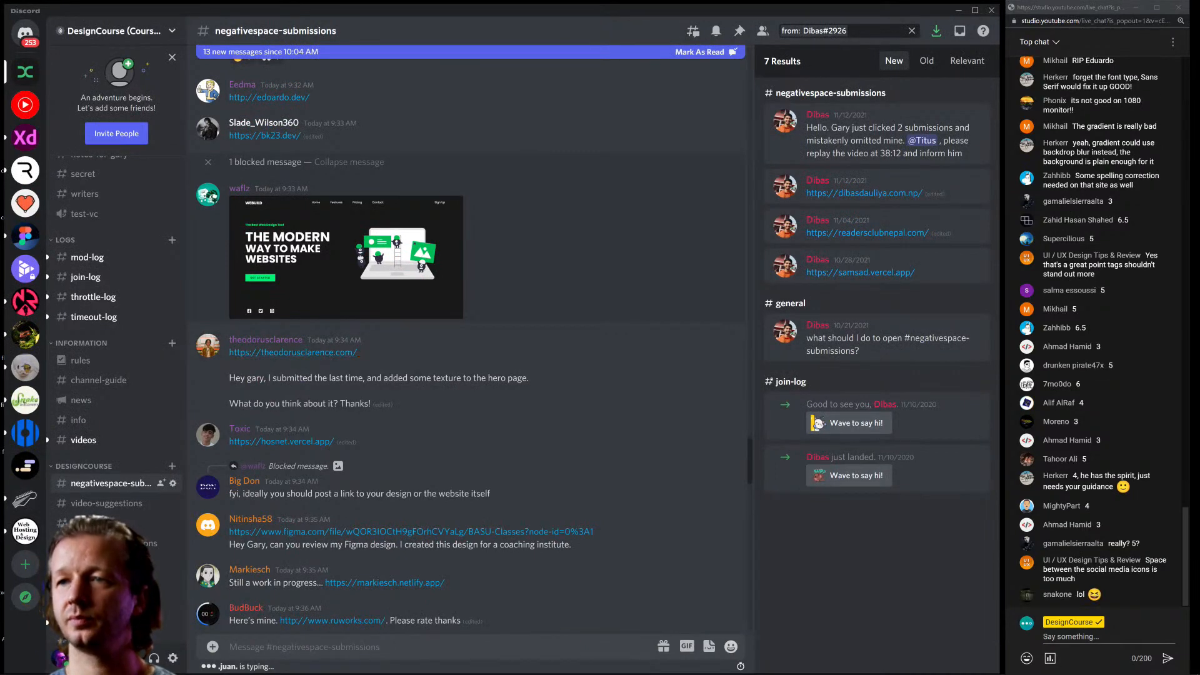
pyautogui.moveTo(1199, 69); pyautogui.dragTo(217, 12)
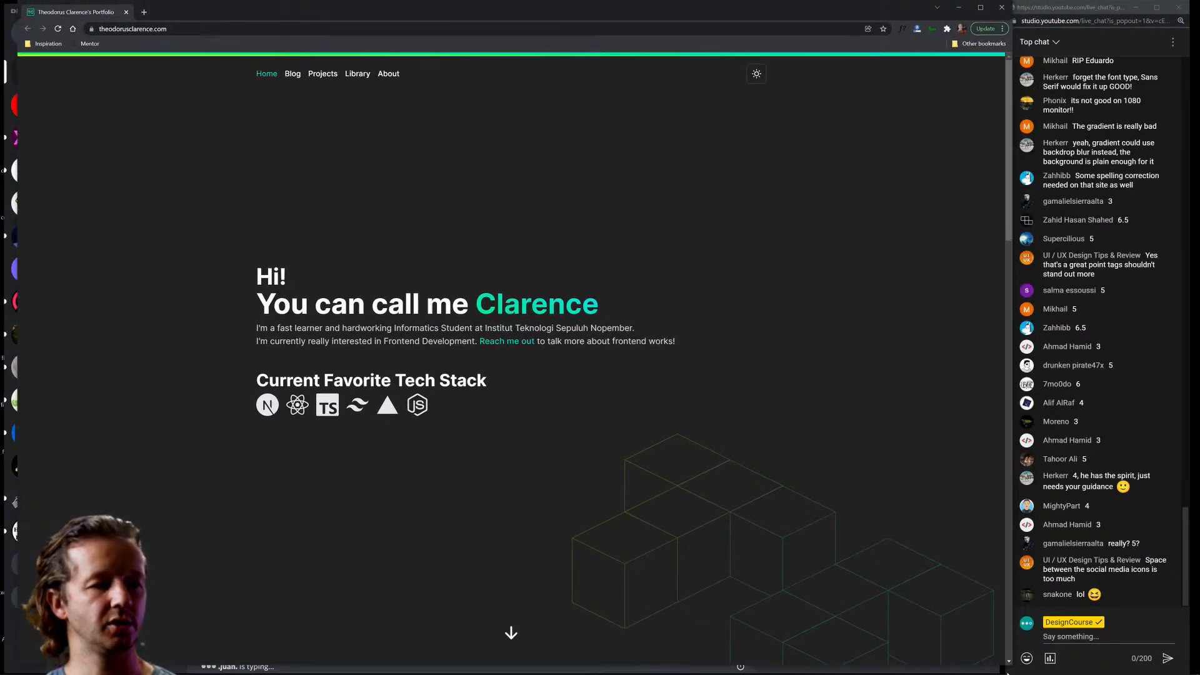
pyautogui.moveTo(1010, 668); pyautogui.dragTo(1009, 620)
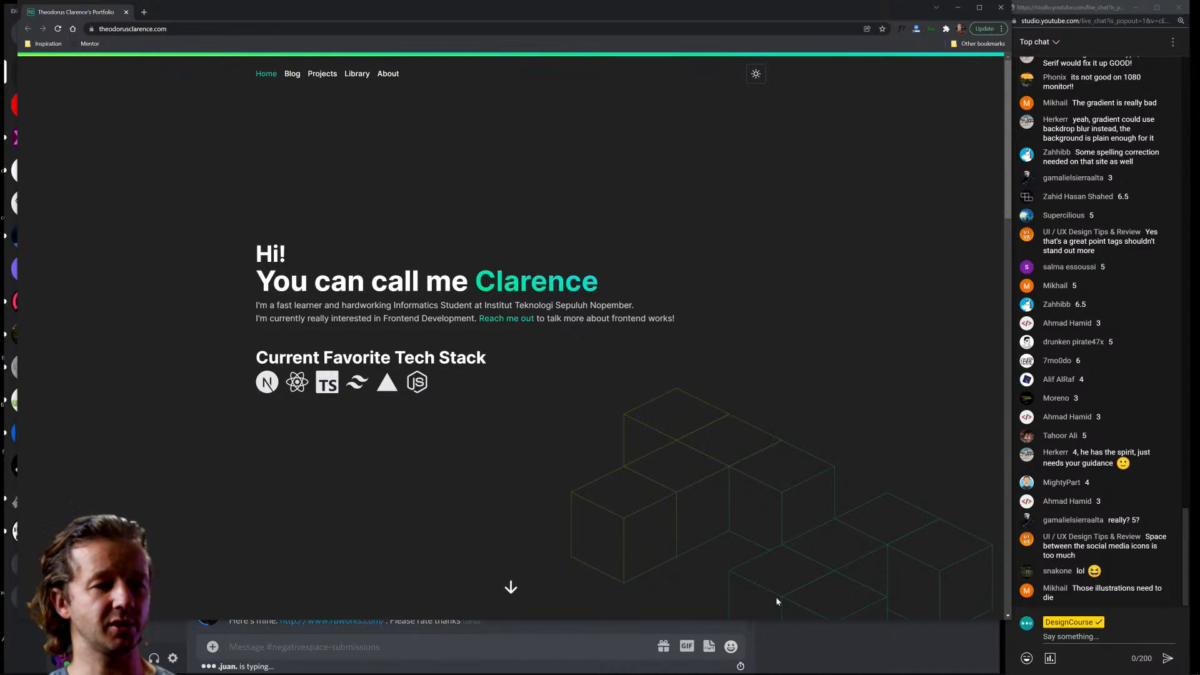
# Examine the portfolio's hero text and outlined cube pattern, checking how it leads into the Rebuild your mental model section.
pyautogui.moveTo(265, 255); pyautogui.dragTo(551, 411)
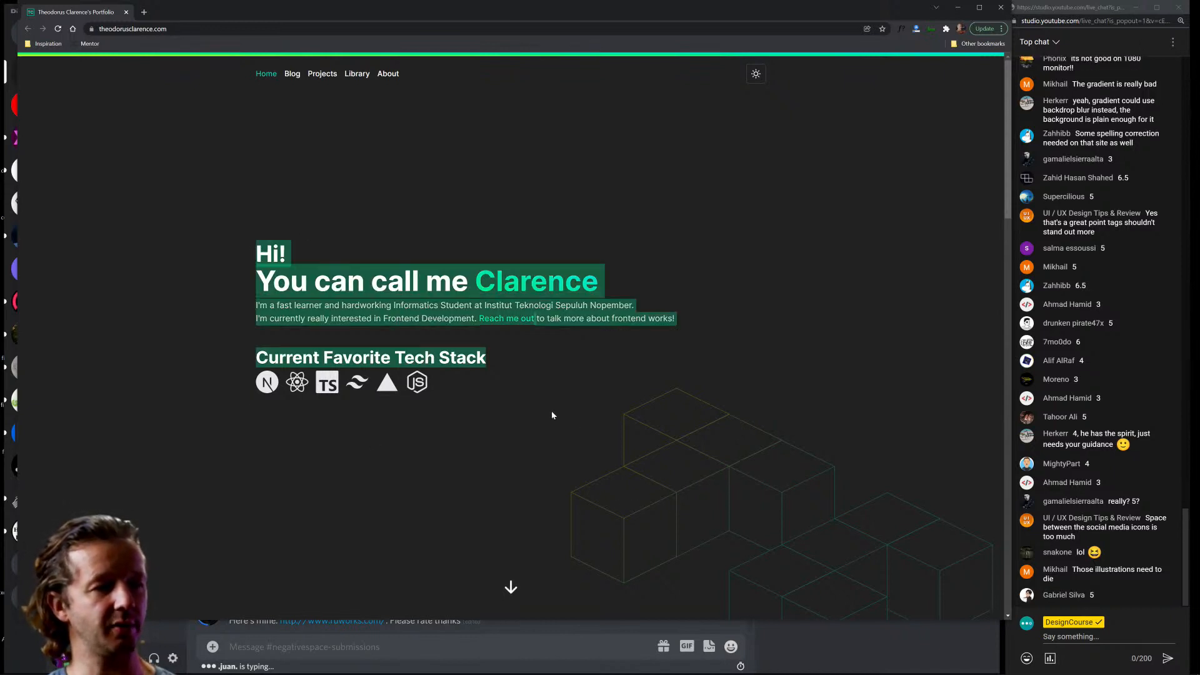
pyautogui.click(577, 426)
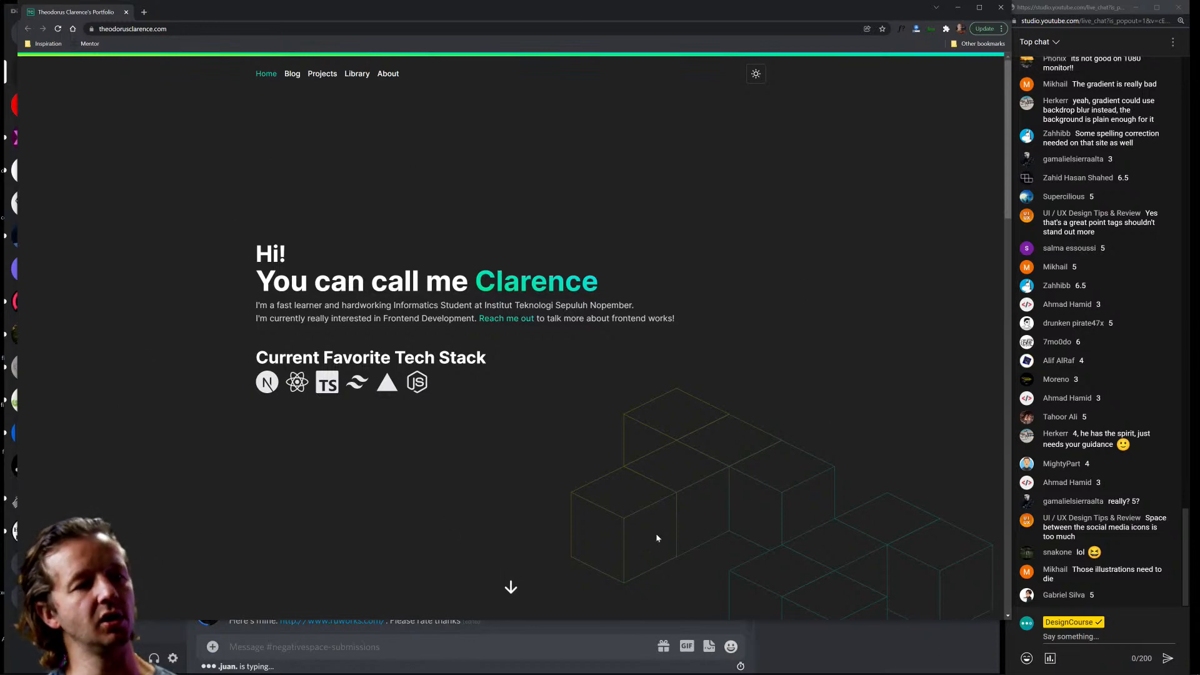
pyautogui.scroll(-4, 738, 518)
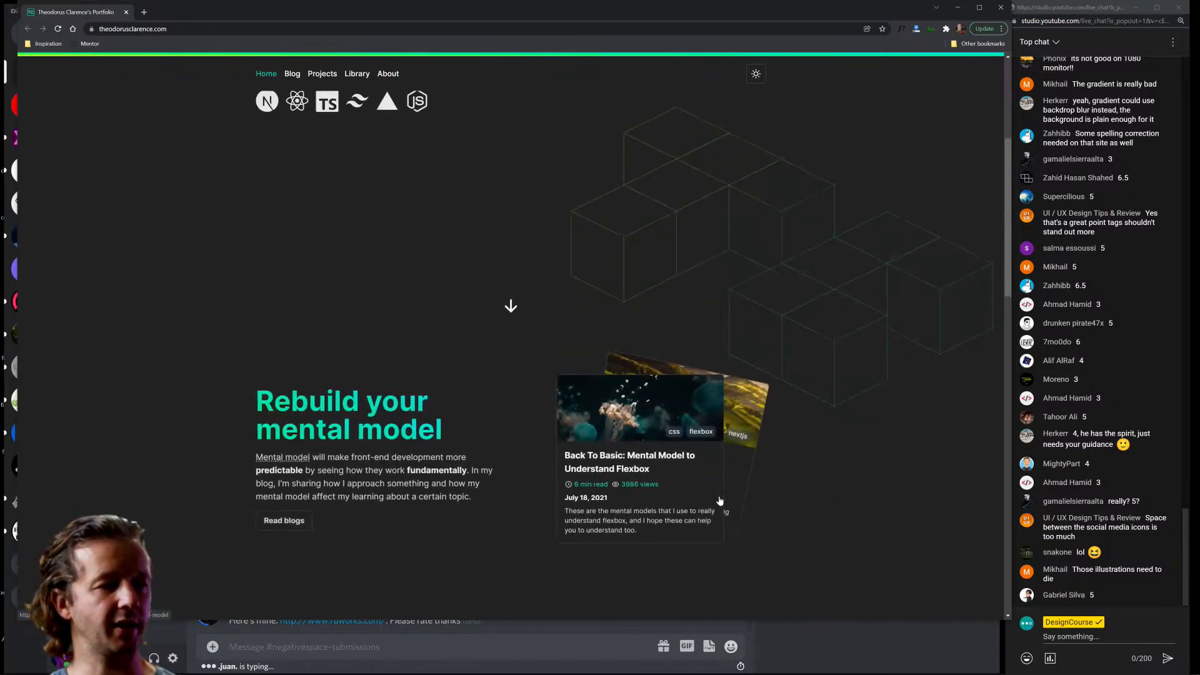
pyautogui.scroll(4, 725, 497)
pyautogui.scroll(-4, 723, 491)
pyautogui.scroll(4, 723, 491)
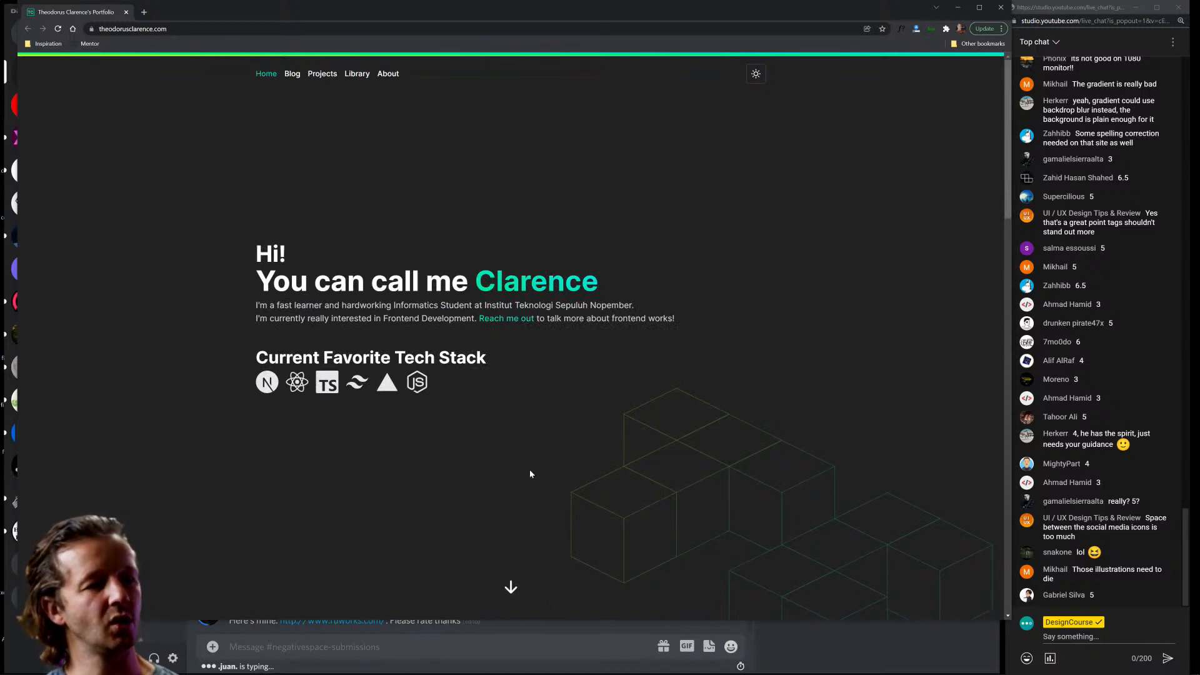
# Highlight the Current Favorite Tech Stack heading and the hero greeting to compare their size and hierarchy.
pyautogui.moveTo(375, 375); pyautogui.dragTo(511, 368)
pyautogui.click(245, 355)
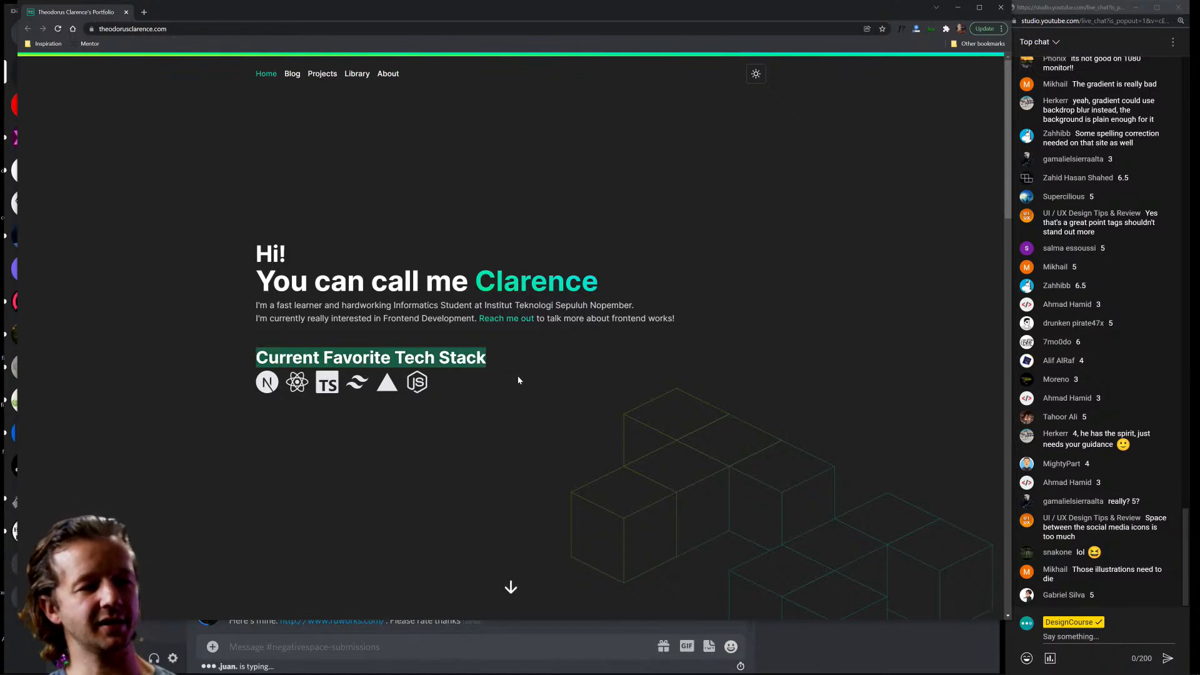
pyautogui.click(494, 394)
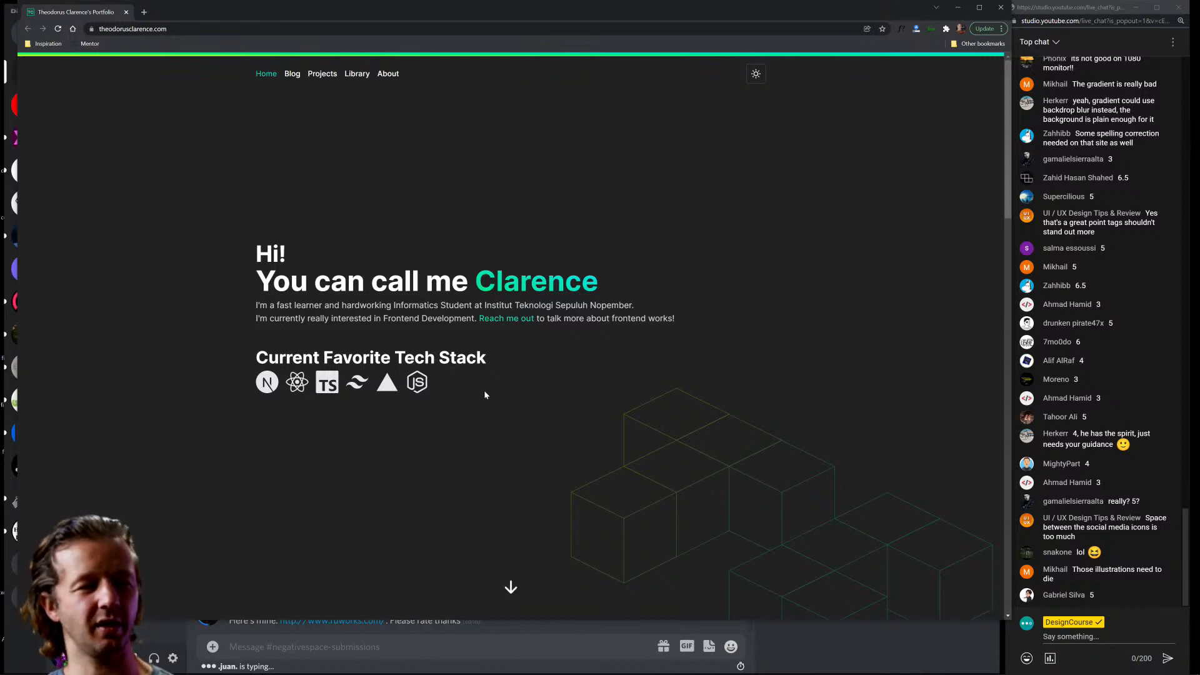
pyautogui.moveTo(327, 381)
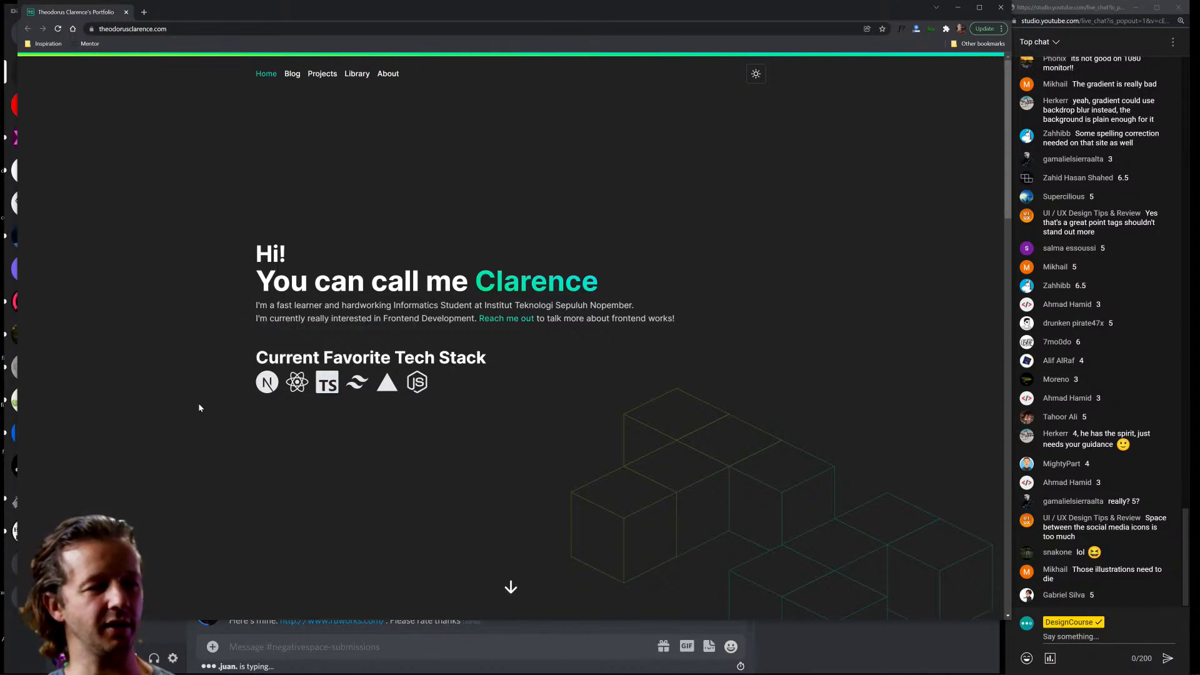
pyautogui.moveTo(256, 358)
pyautogui.mouseDown()
pyautogui.moveTo(501, 373)
pyautogui.moveTo(493, 361)
pyautogui.moveTo(254, 360)
pyautogui.mouseUp()
pyautogui.moveTo(260, 246); pyautogui.dragTo(629, 286)
pyautogui.click(502, 363)
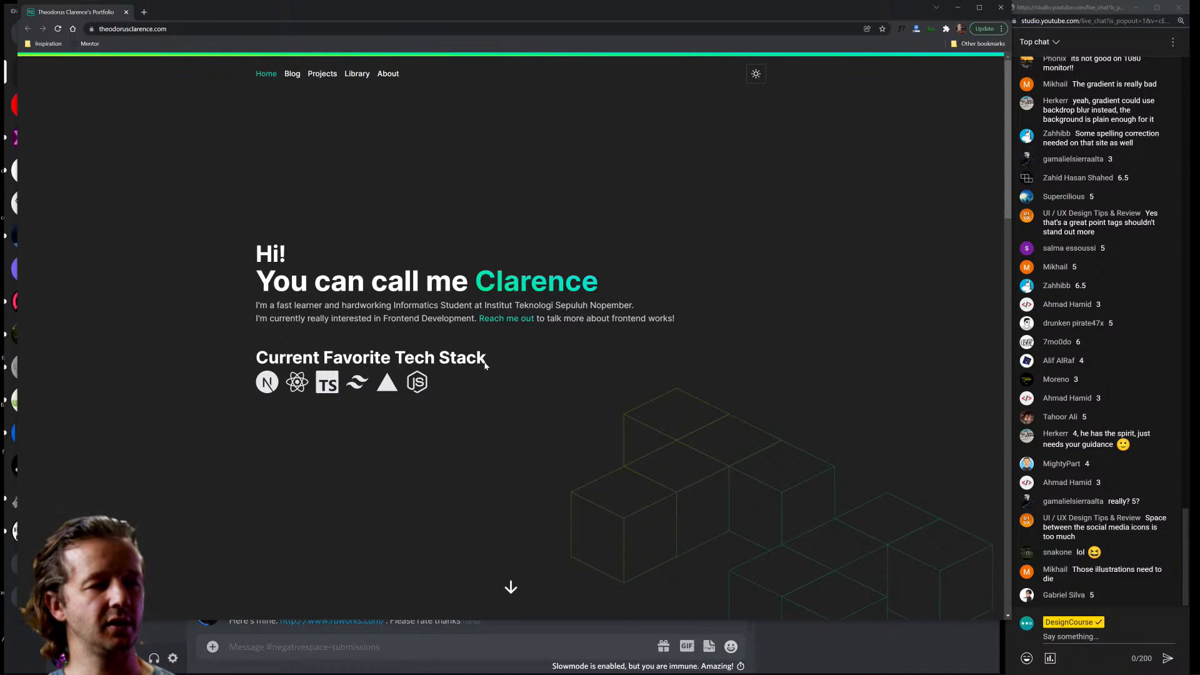
# Highlight the Current Favorite Tech Stack heading repeatedly to judge its weight and spacing against the icon row beneath it.
pyautogui.moveTo(487, 362)
pyautogui.mouseDown()
pyautogui.moveTo(258, 353)
pyautogui.moveTo(476, 375)
pyautogui.mouseUp()
pyautogui.click(258, 352)
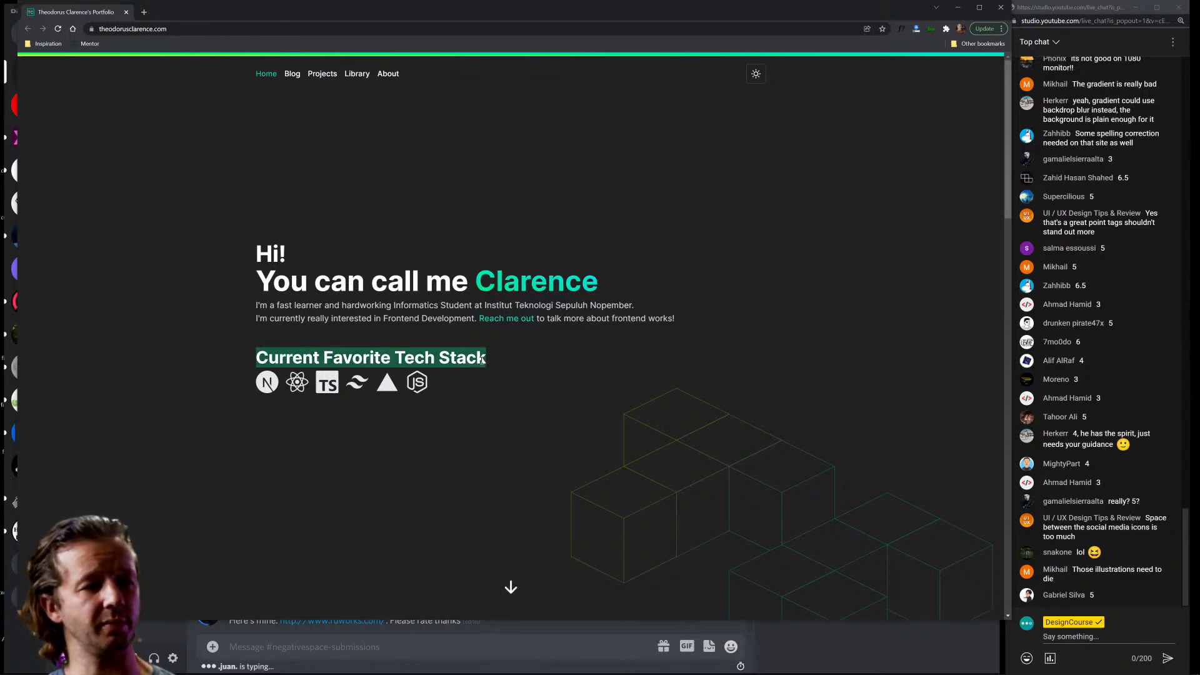
pyautogui.click(482, 358)
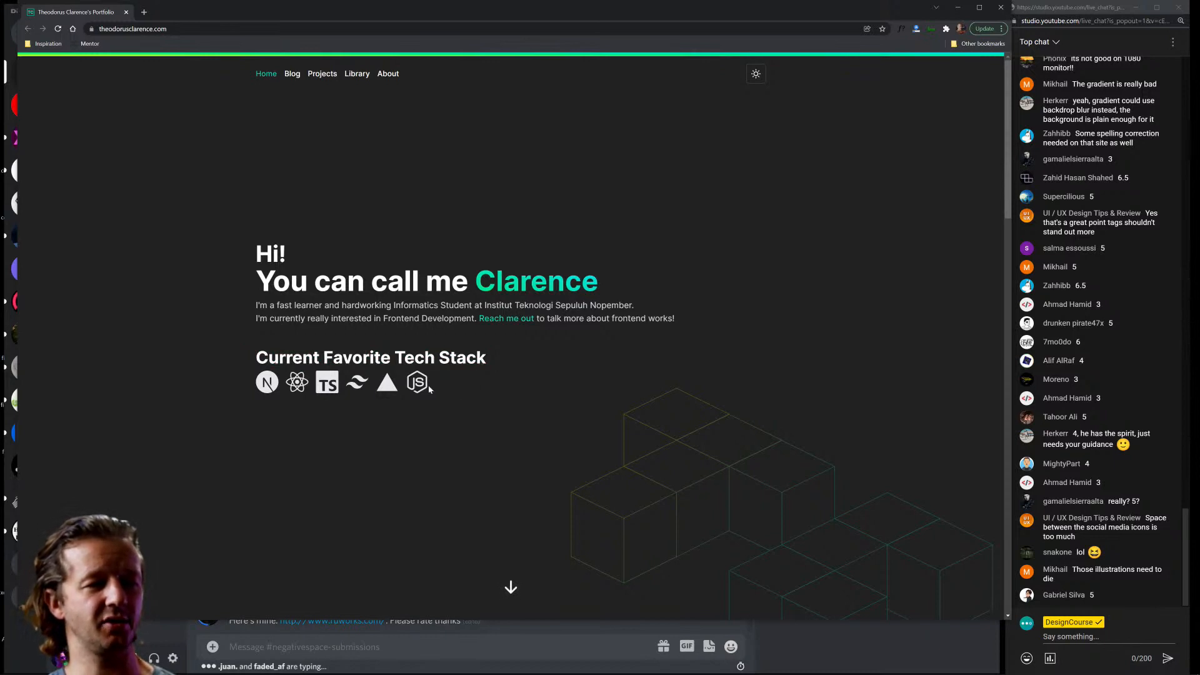
pyautogui.moveTo(430, 389); pyautogui.dragTo(261, 353)
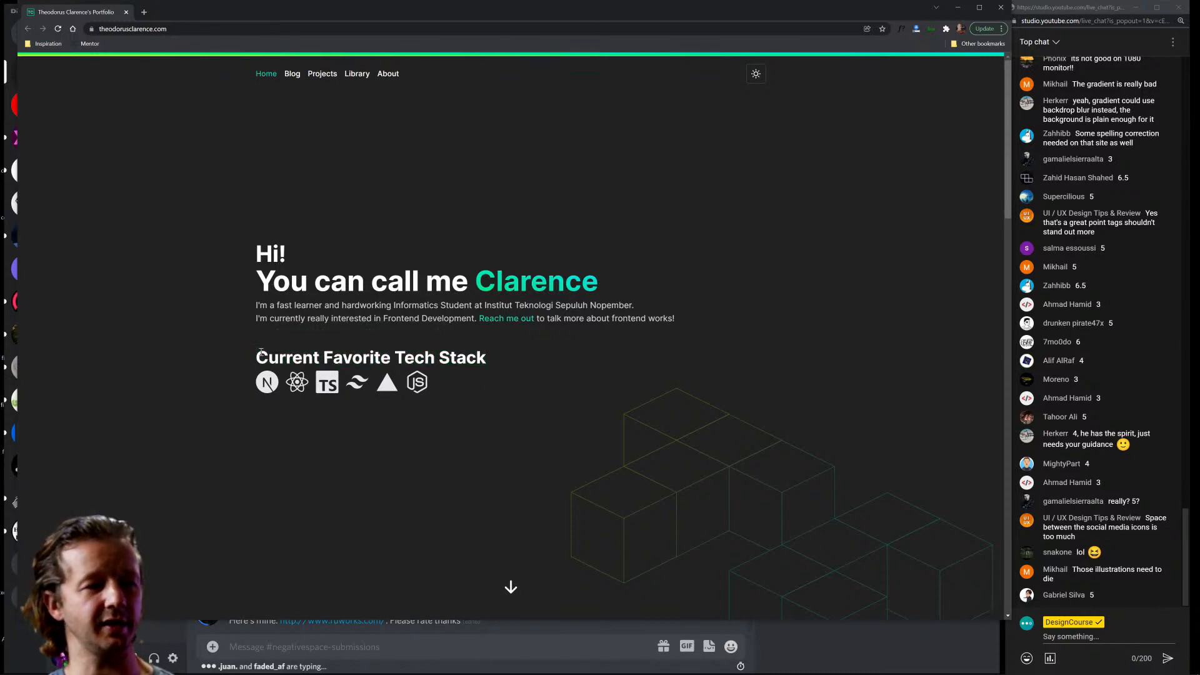
pyautogui.moveTo(262, 351); pyautogui.dragTo(493, 366)
pyautogui.click(494, 368)
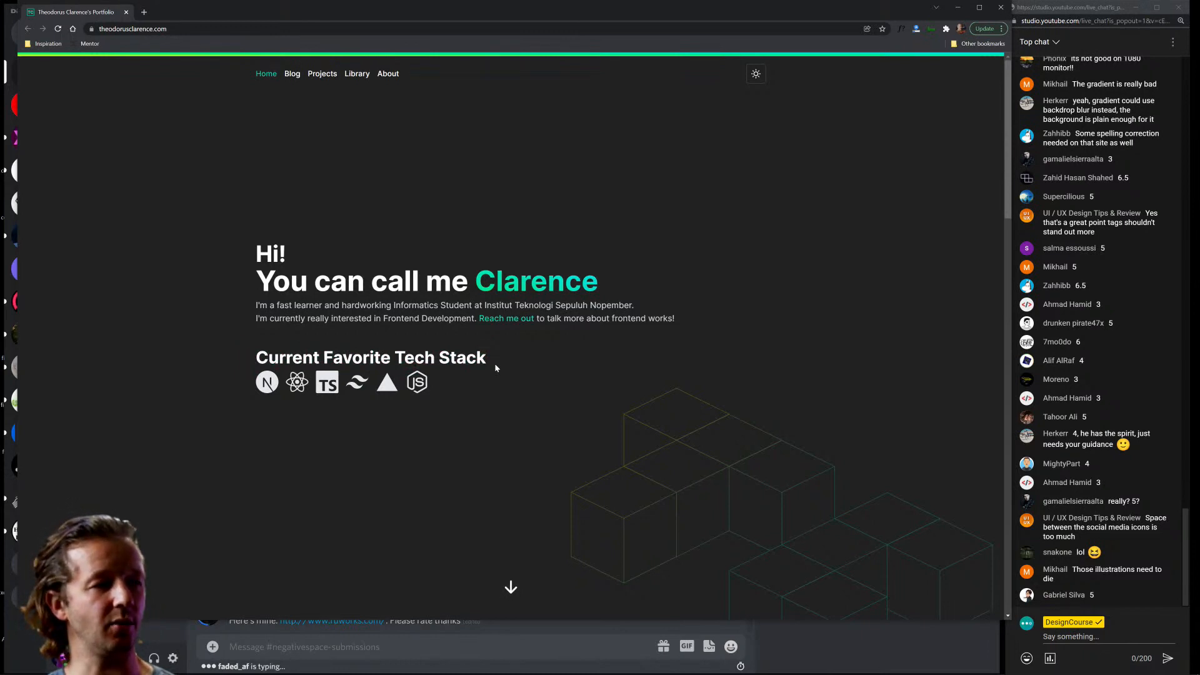
pyautogui.moveTo(248, 350); pyautogui.dragTo(510, 385)
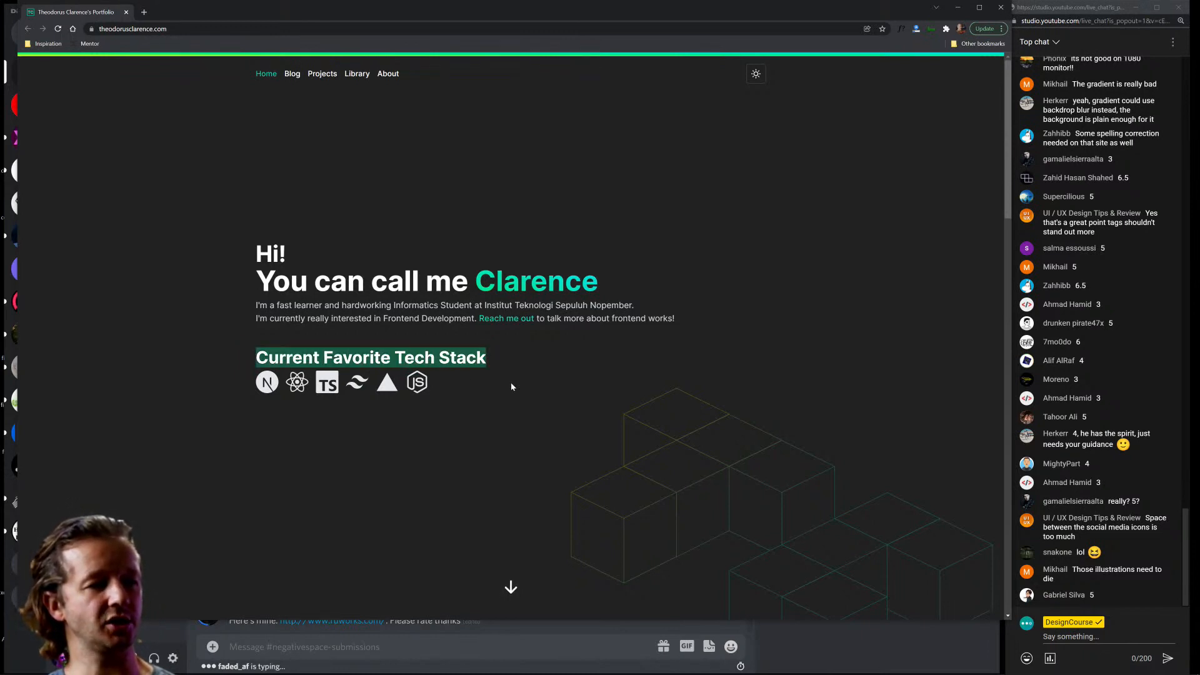
pyautogui.click(431, 394)
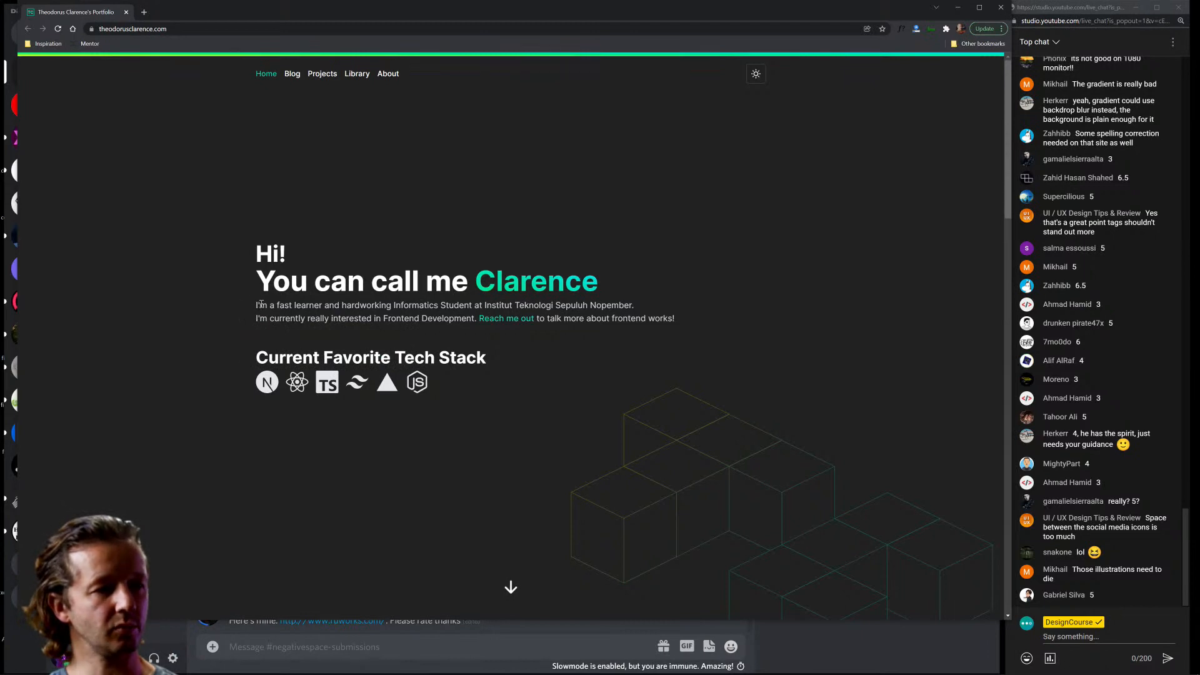
# Highlight the hero's intro paragraph, its Frontend Development sentence and the Reach me out sentence to assess the copy.
pyautogui.moveTo(256, 306); pyautogui.dragTo(706, 323)
pyautogui.click(425, 323)
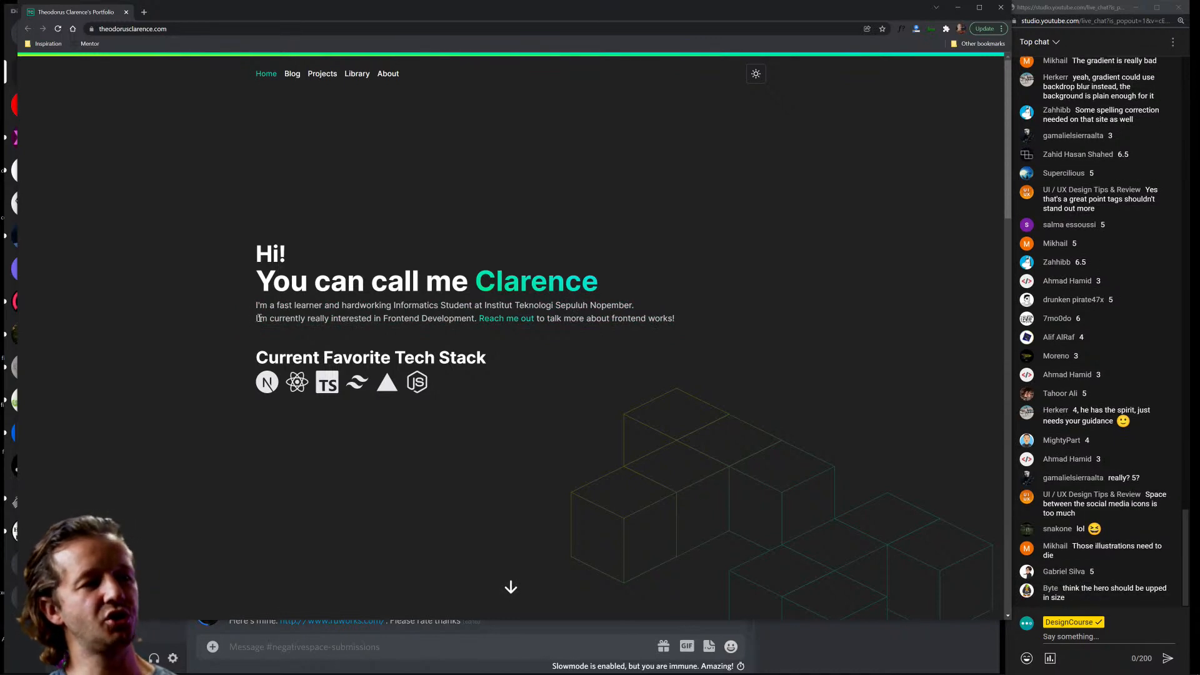
pyautogui.moveTo(261, 317); pyautogui.dragTo(475, 318)
pyautogui.click(476, 317)
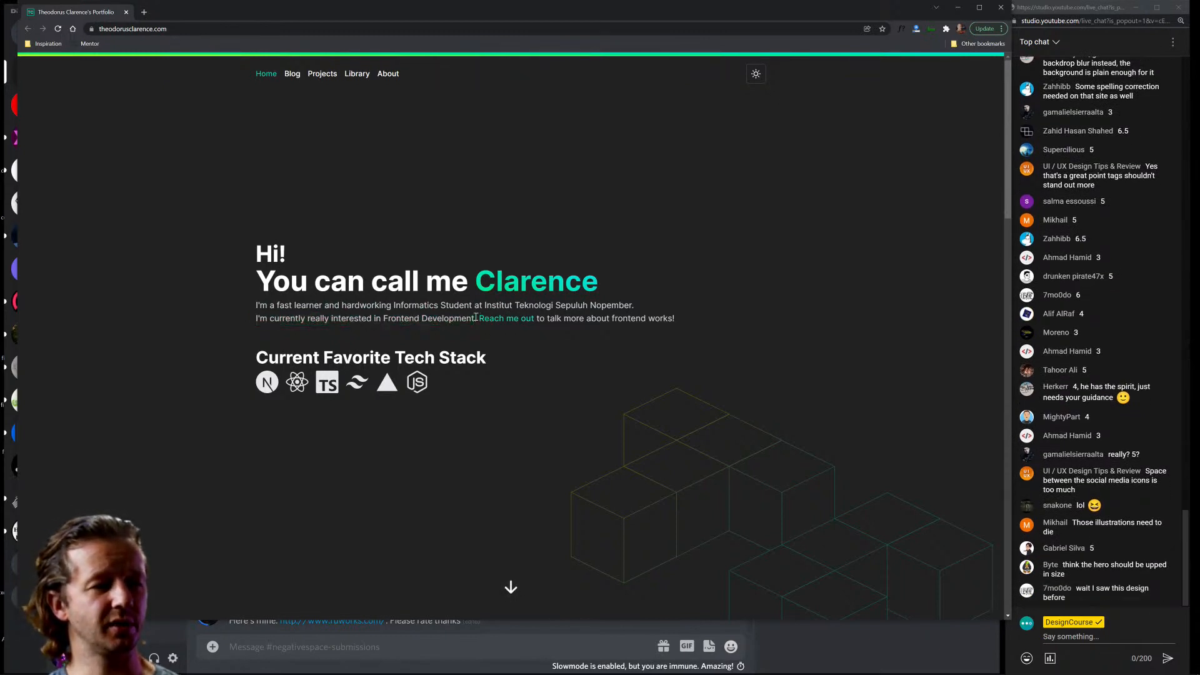
pyautogui.moveTo(475, 318); pyautogui.dragTo(655, 335)
pyautogui.click(683, 321)
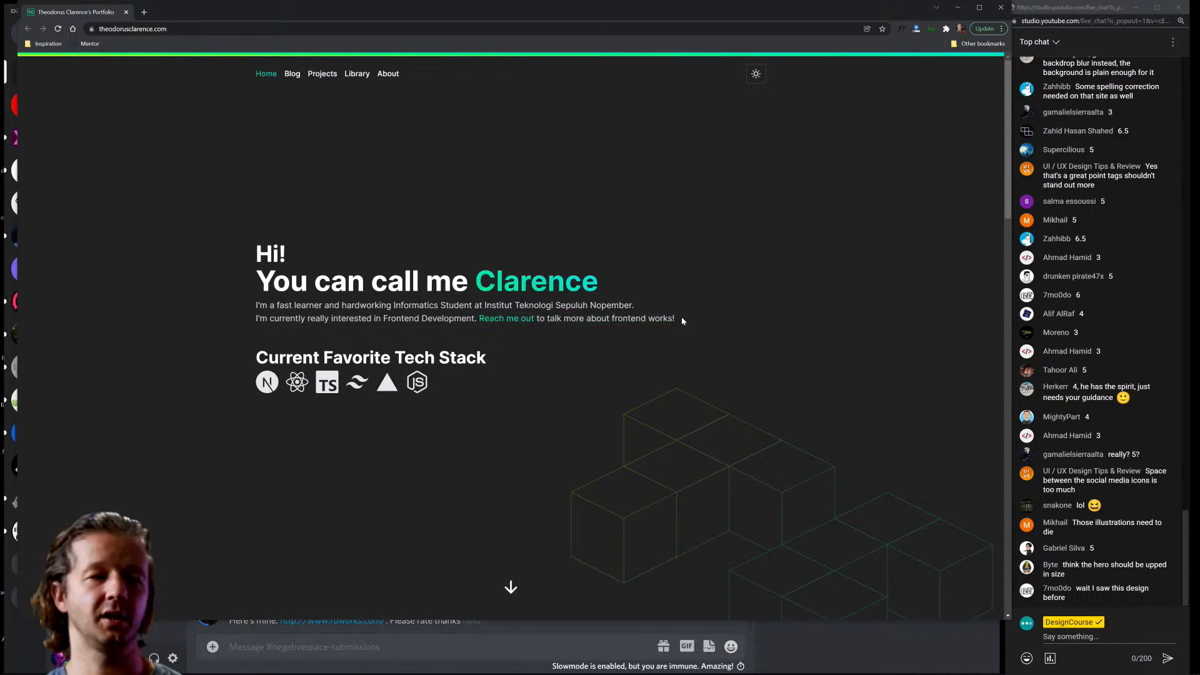
pyautogui.moveTo(256, 318); pyautogui.dragTo(475, 322)
pyautogui.click(475, 322)
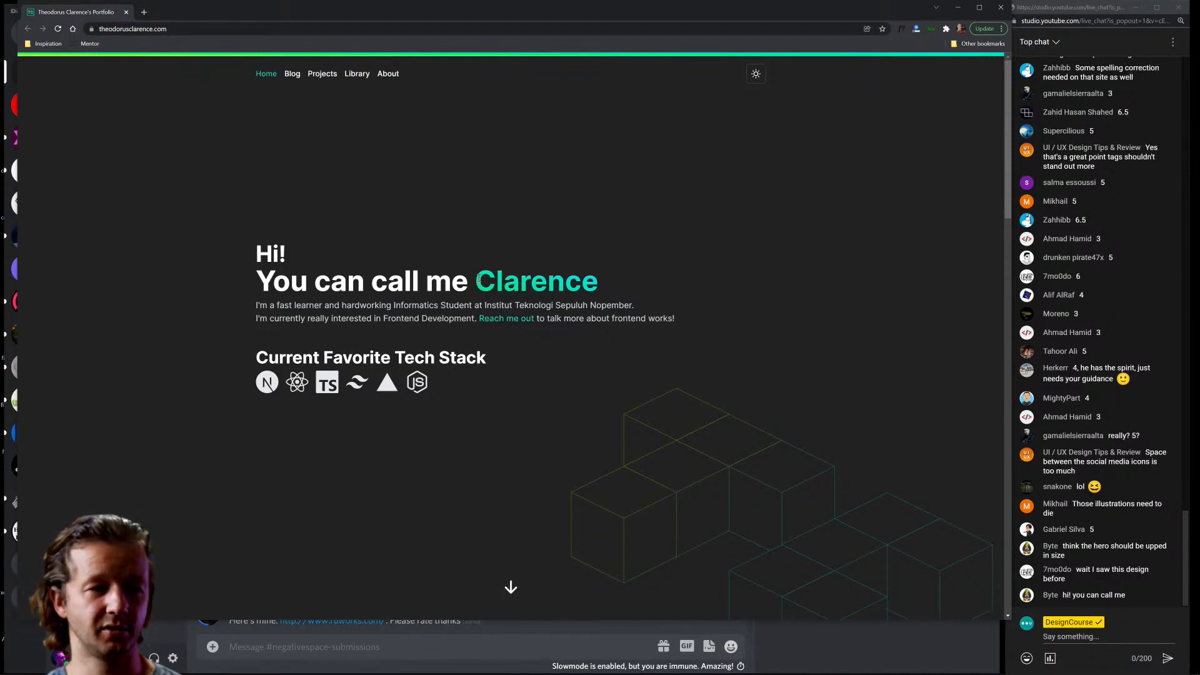
# Compare the green name in the greeting with the Frontend Development sentence, and continue to the Rebuild your mental model section.
pyautogui.moveTo(478, 278); pyautogui.dragTo(596, 287)
pyautogui.click(594, 291)
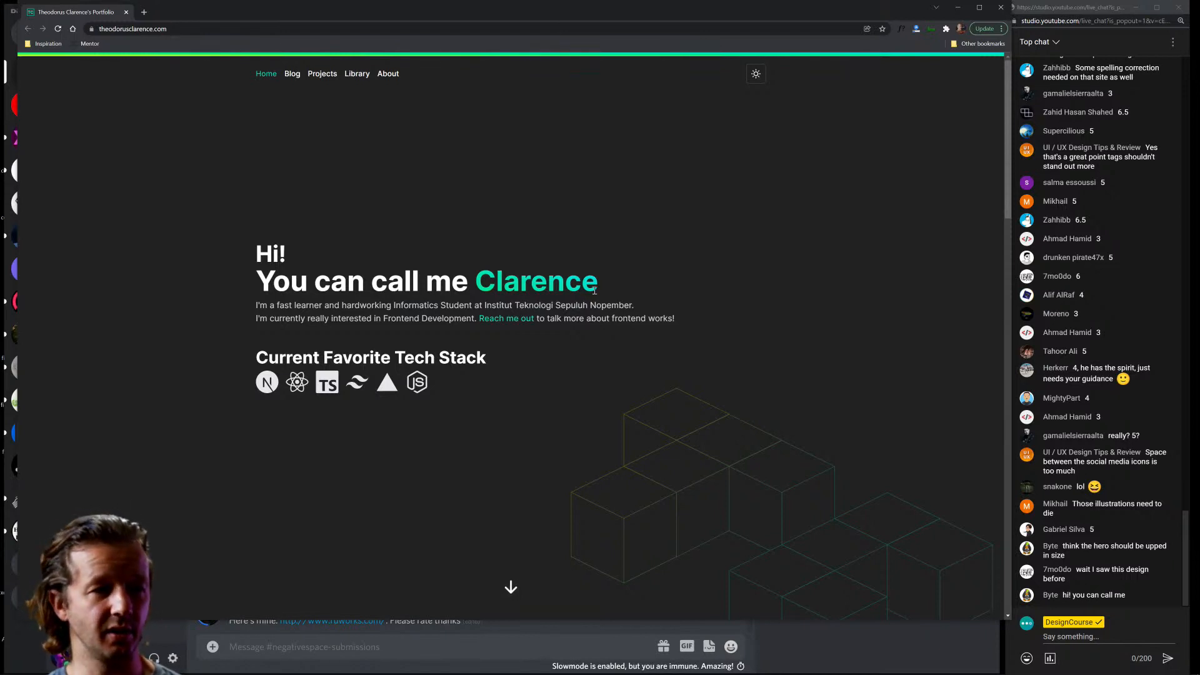
pyautogui.moveTo(595, 291); pyautogui.dragTo(450, 285)
pyautogui.moveTo(255, 318); pyautogui.dragTo(480, 319)
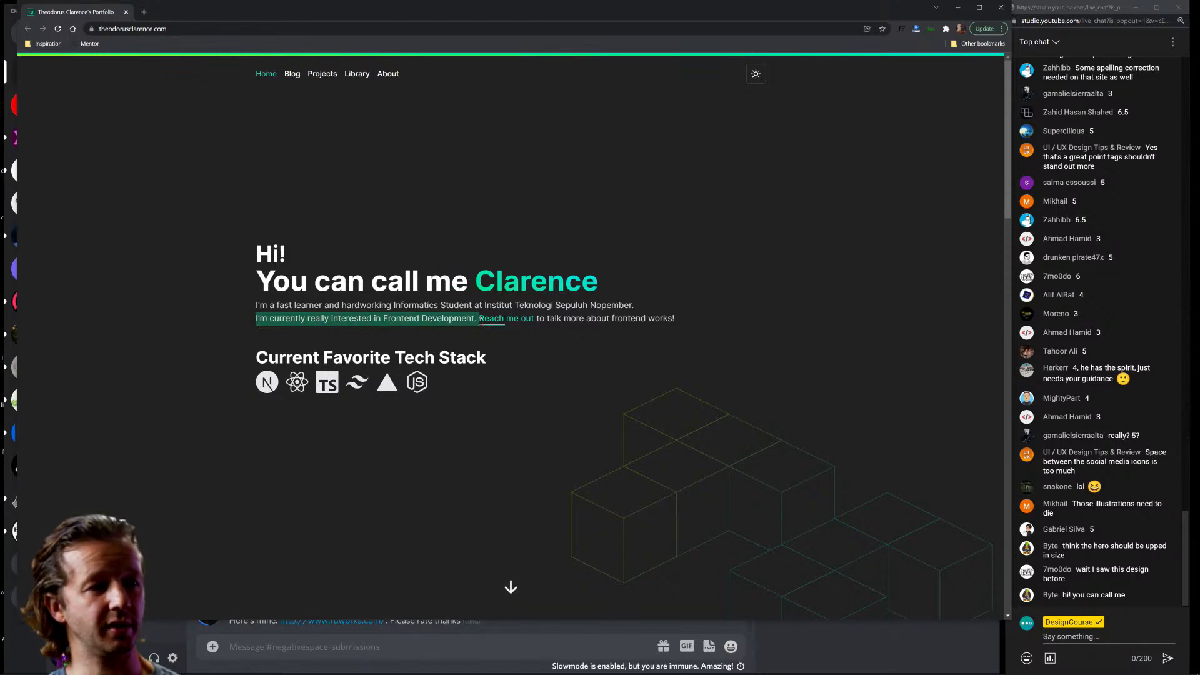
pyautogui.click(527, 340)
pyautogui.scroll(-5, 742, 456)
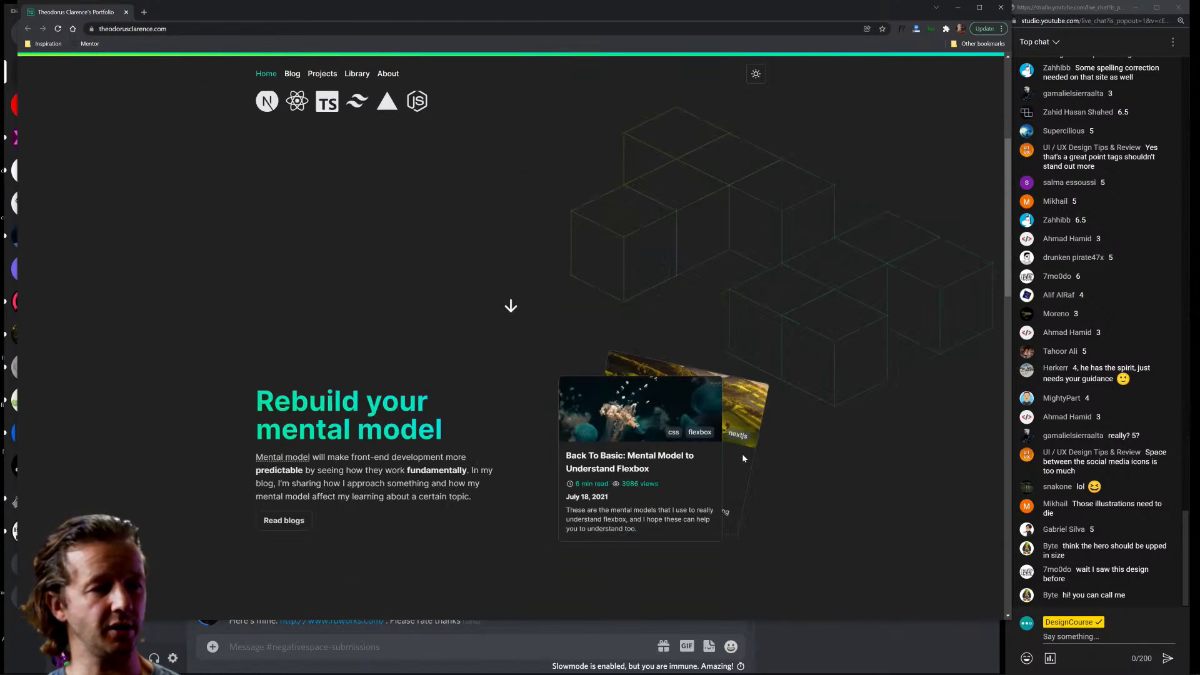
# Finish viewing the portfolio's Featured Posts, close it, and open the hosnet.vercel.app submission from the Discord channel.
pyautogui.scroll(-8, 741, 453)
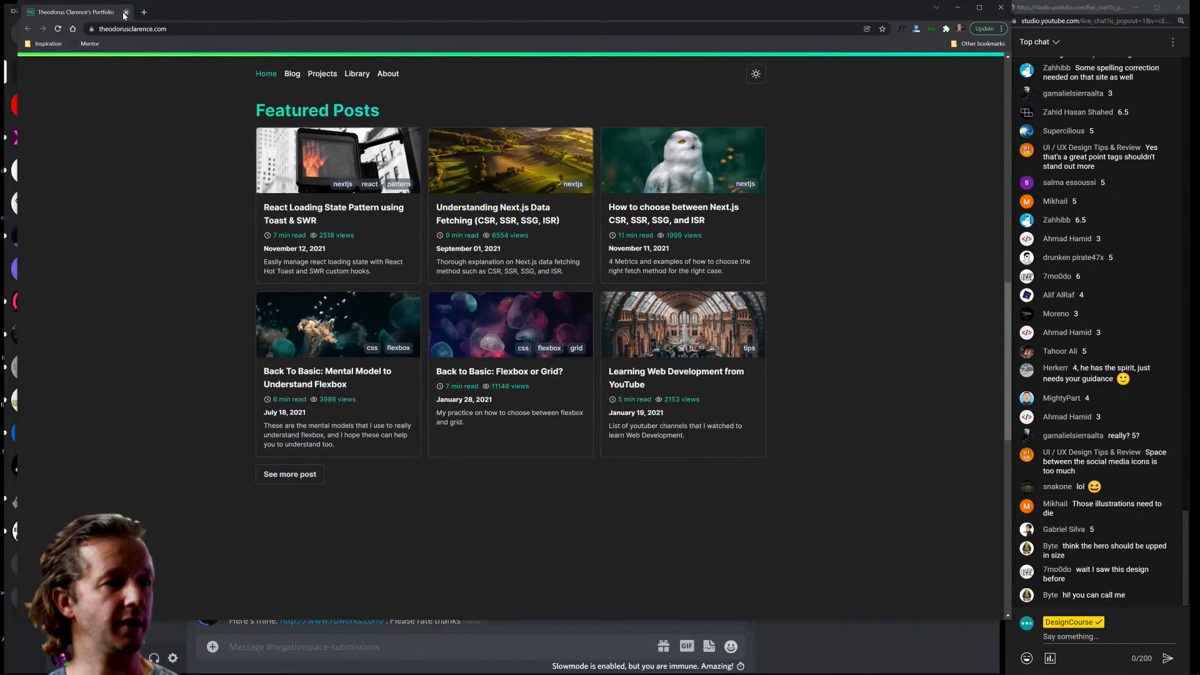
pyautogui.click(124, 13)
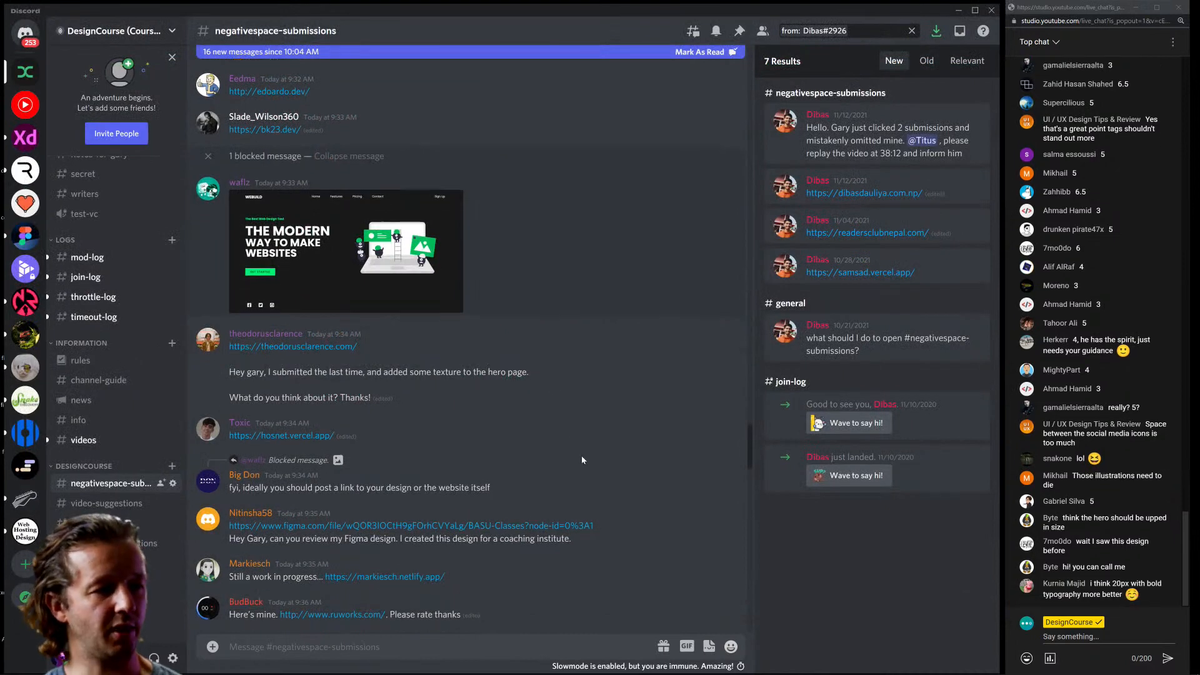
pyautogui.scroll(-2, 582, 460)
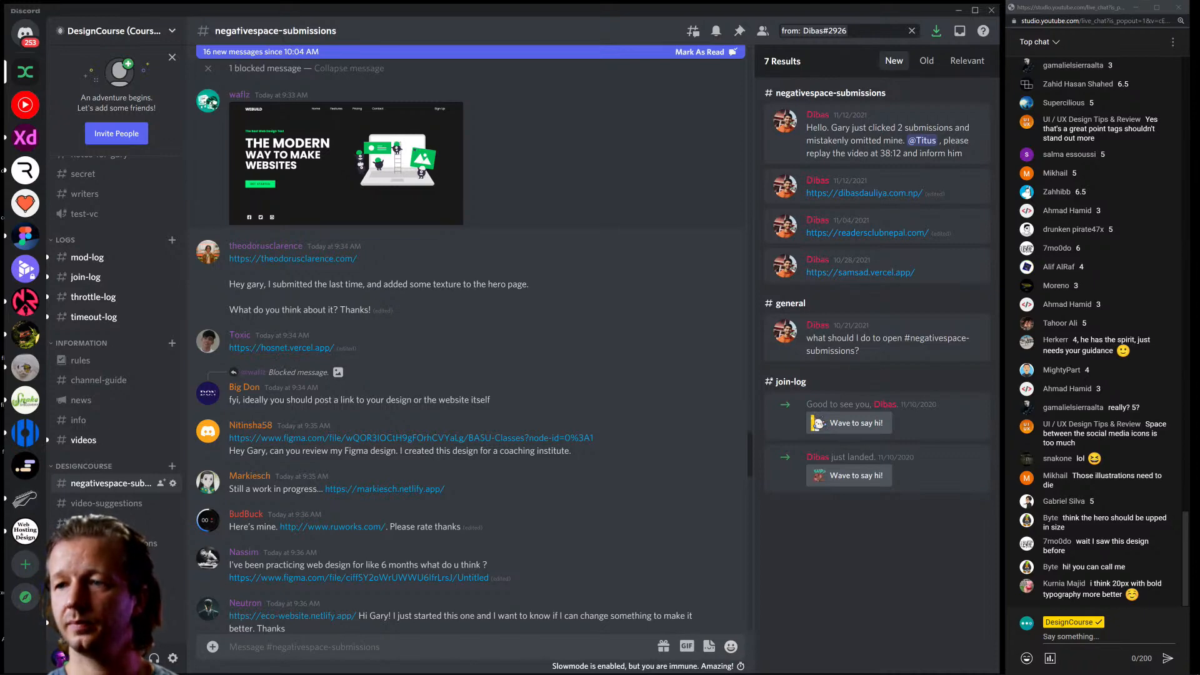
pyautogui.moveTo(303, 1); pyautogui.dragTo(211, 13)
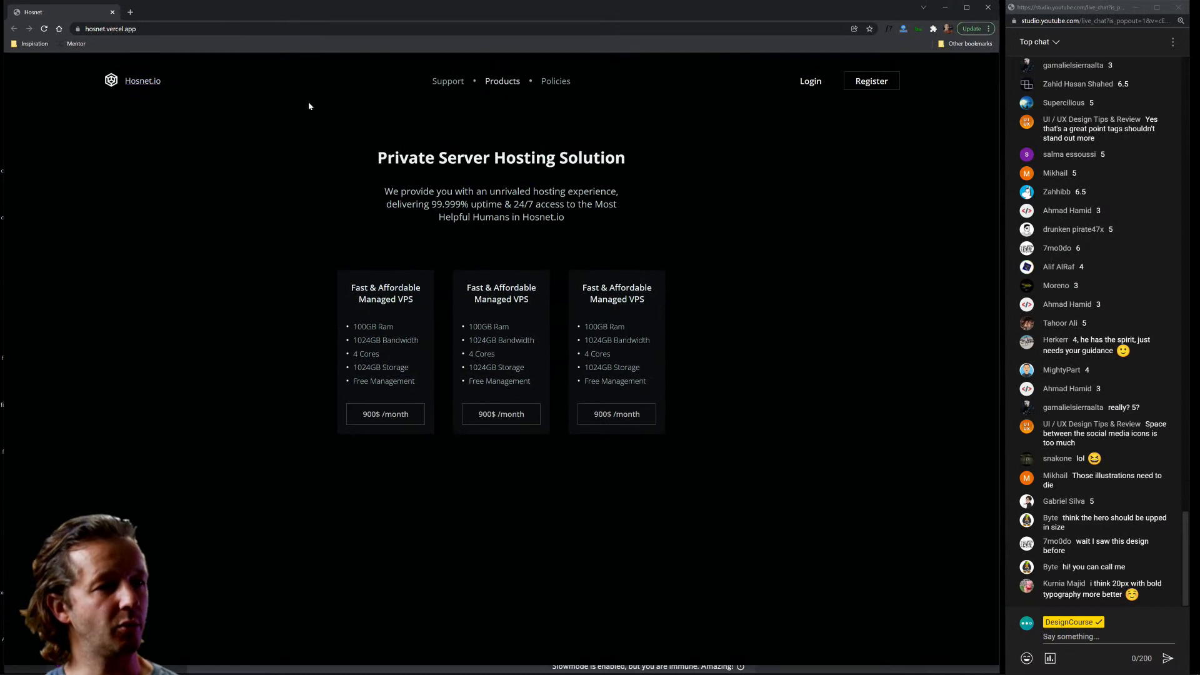
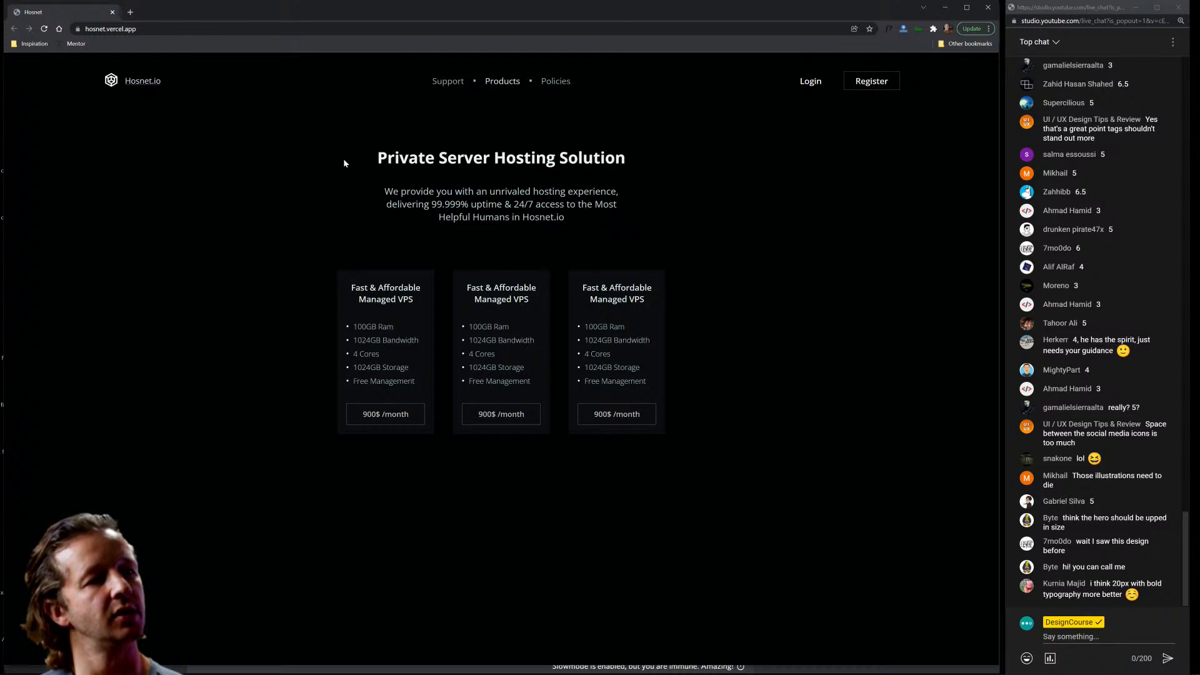
# Inspect the Private Server Hosting Solution heading in the developer tools and set its font-size to 4rem.
pyautogui.press('F12')
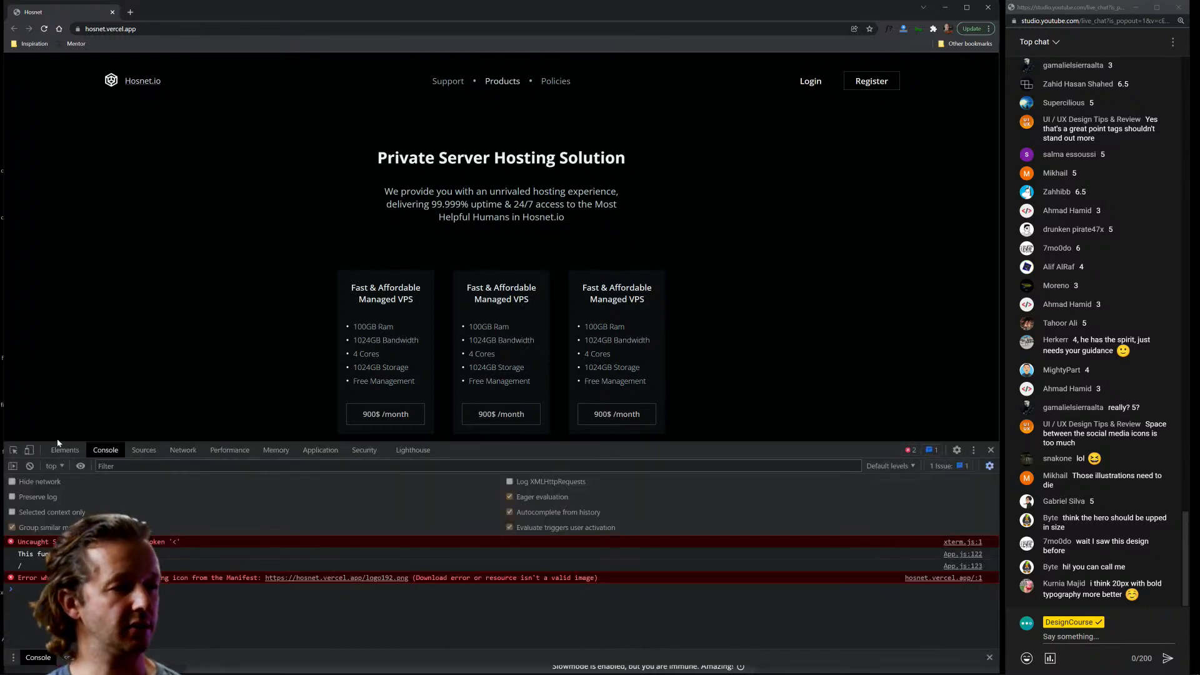
pyautogui.click(13, 450)
pyautogui.click(415, 177)
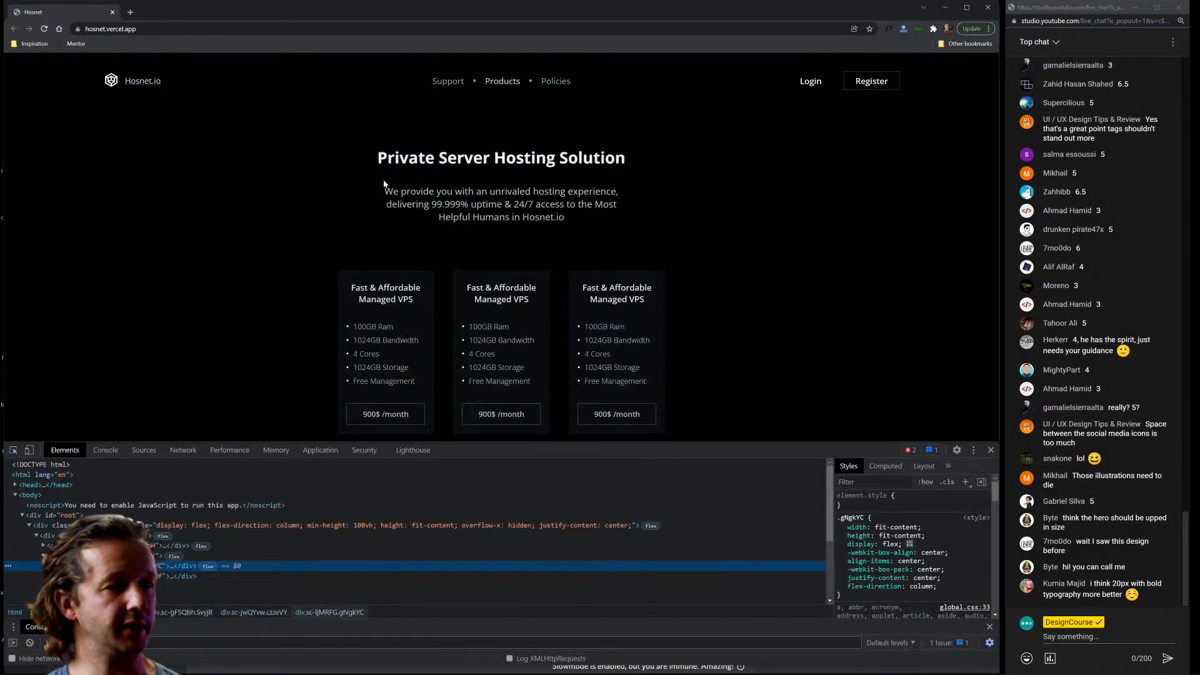
pyautogui.click(13, 450)
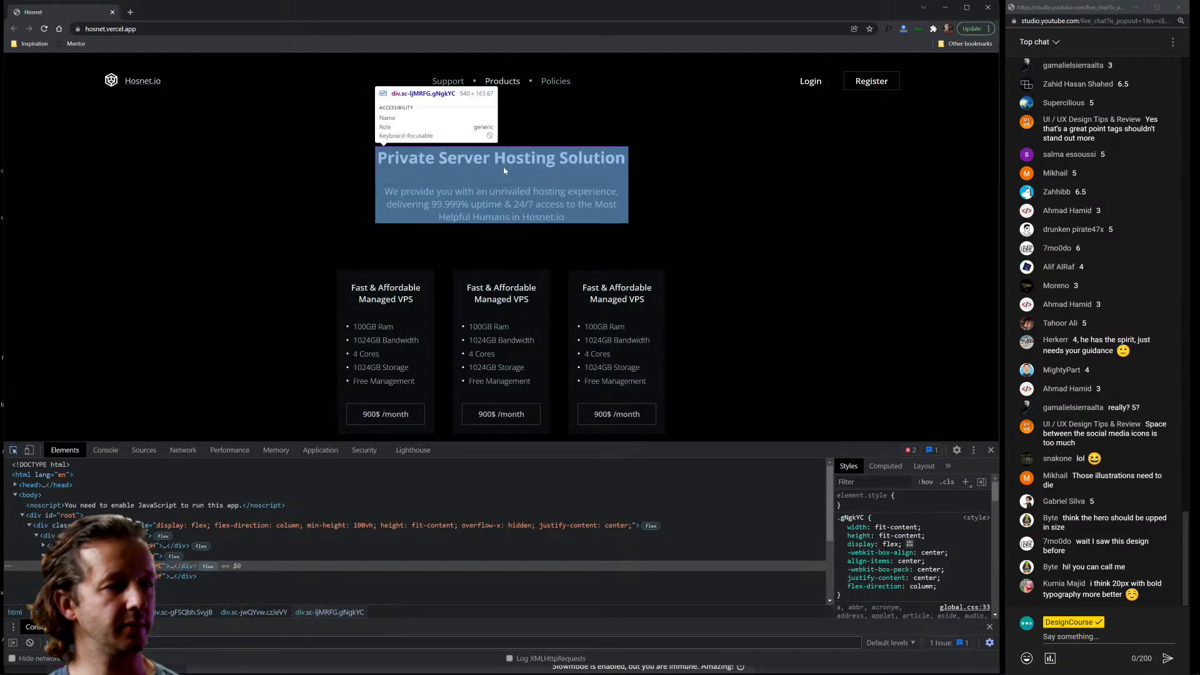
pyautogui.click(538, 164)
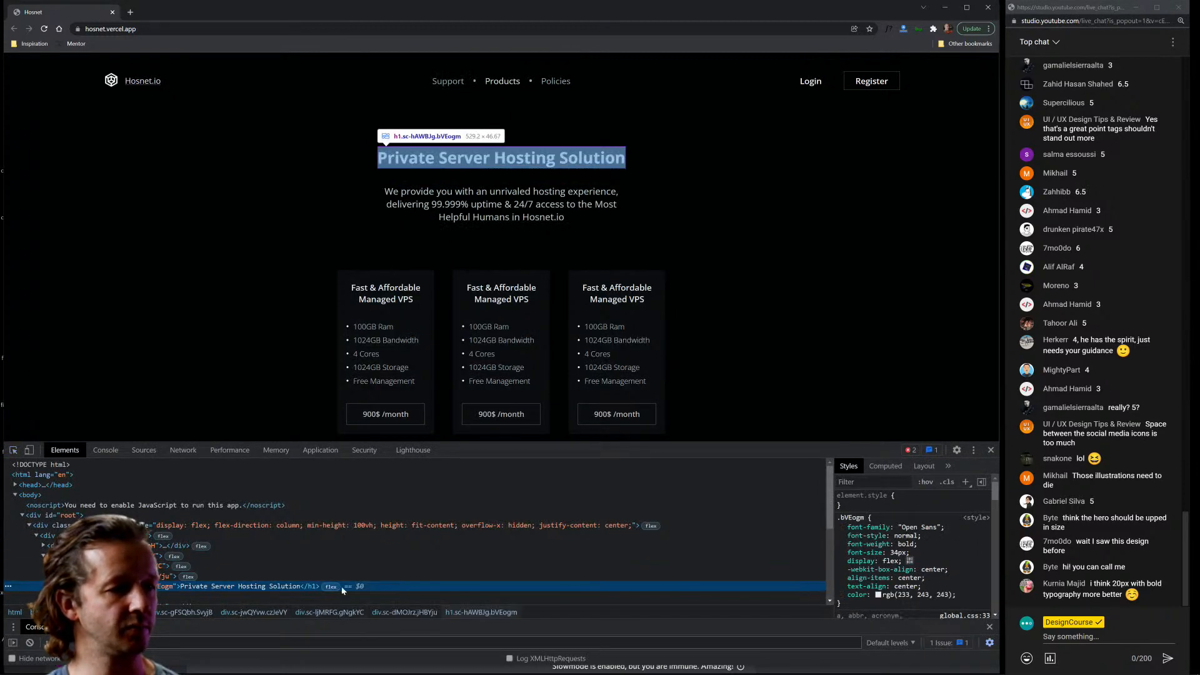
pyautogui.click(894, 553)
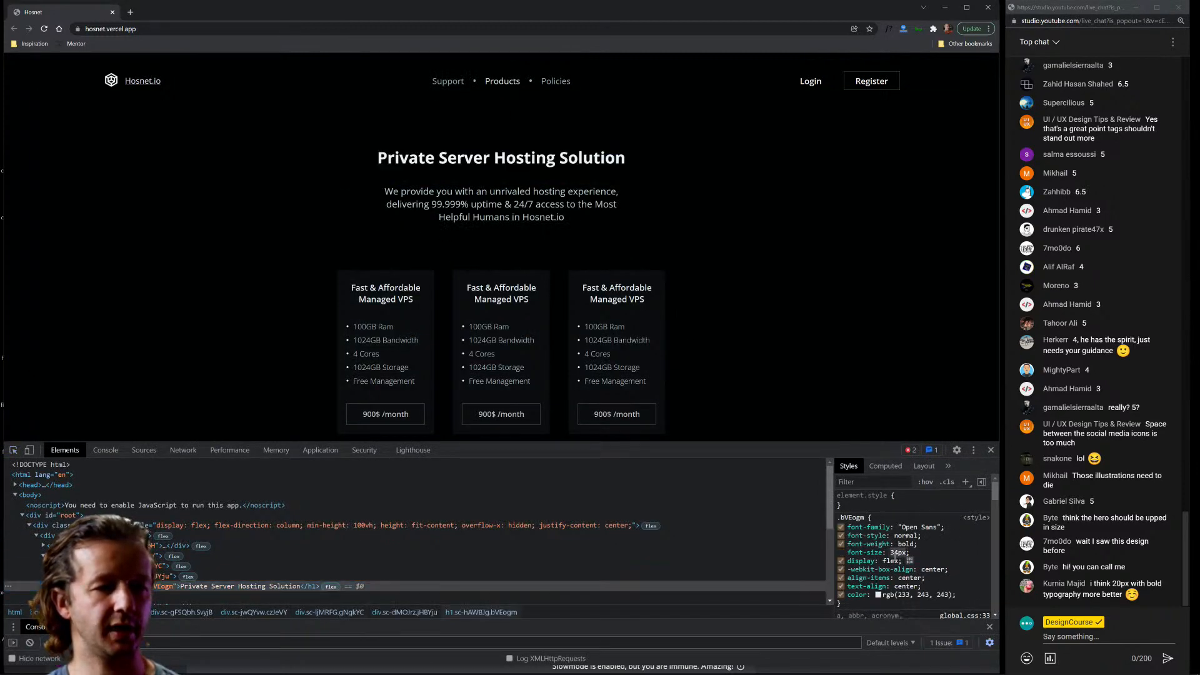
pyautogui.write('4rem')
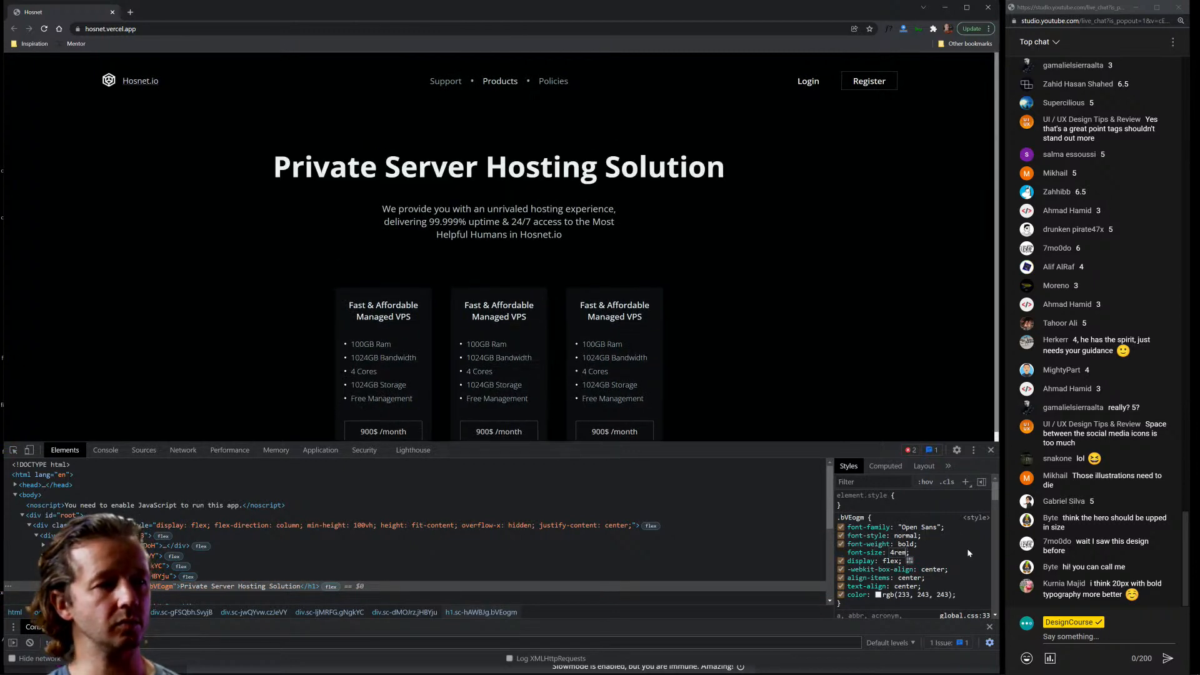
pyautogui.press('Tab')
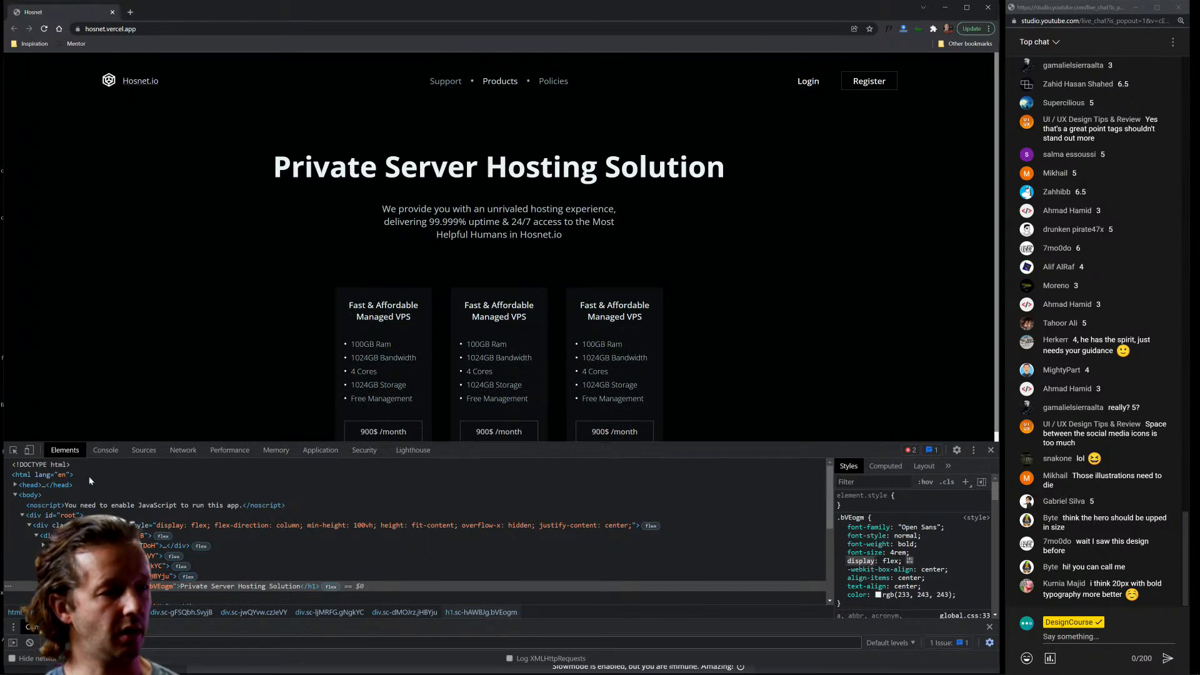
# Inspect the first pricing card and lighten its background to the neutral dark grey rgb(24 24 24).
pyautogui.click(14, 450)
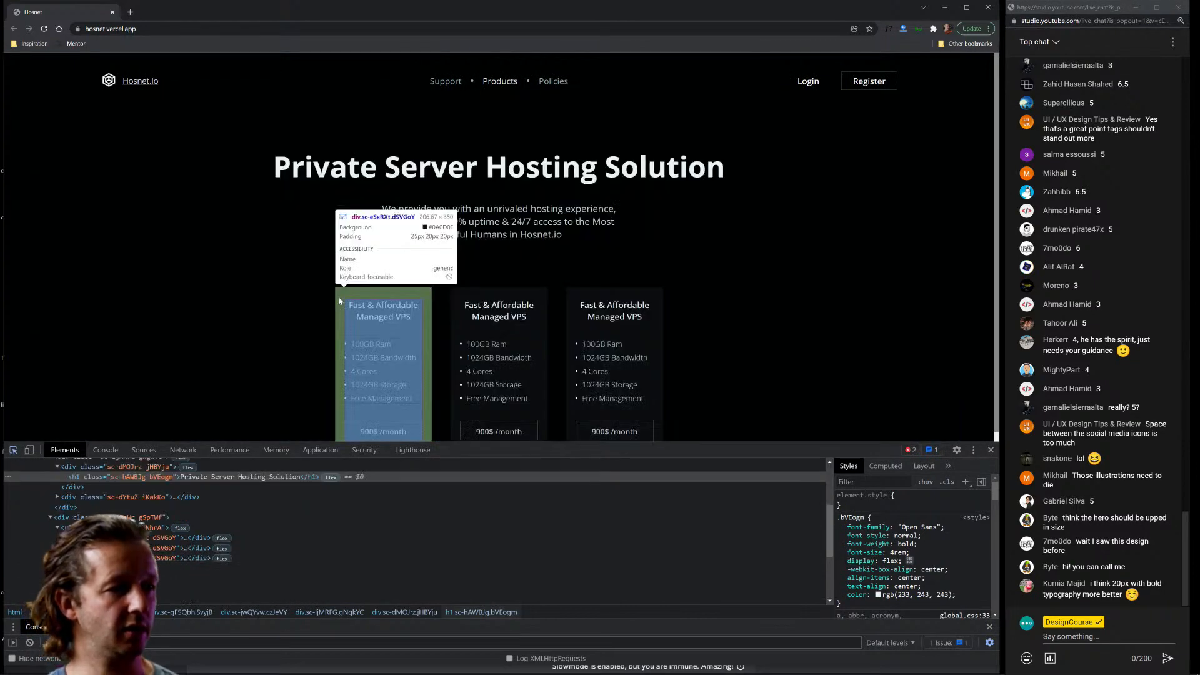
pyautogui.click(339, 302)
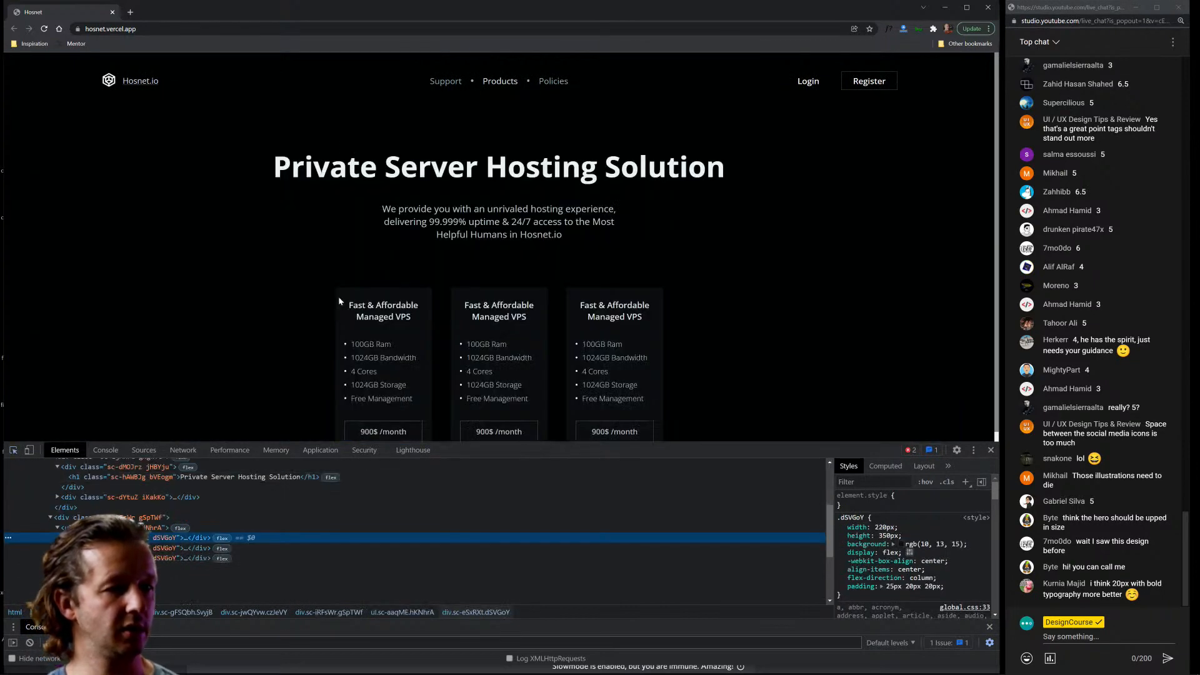
pyautogui.click(902, 544)
pyautogui.moveTo(904, 546); pyautogui.dragTo(905, 545)
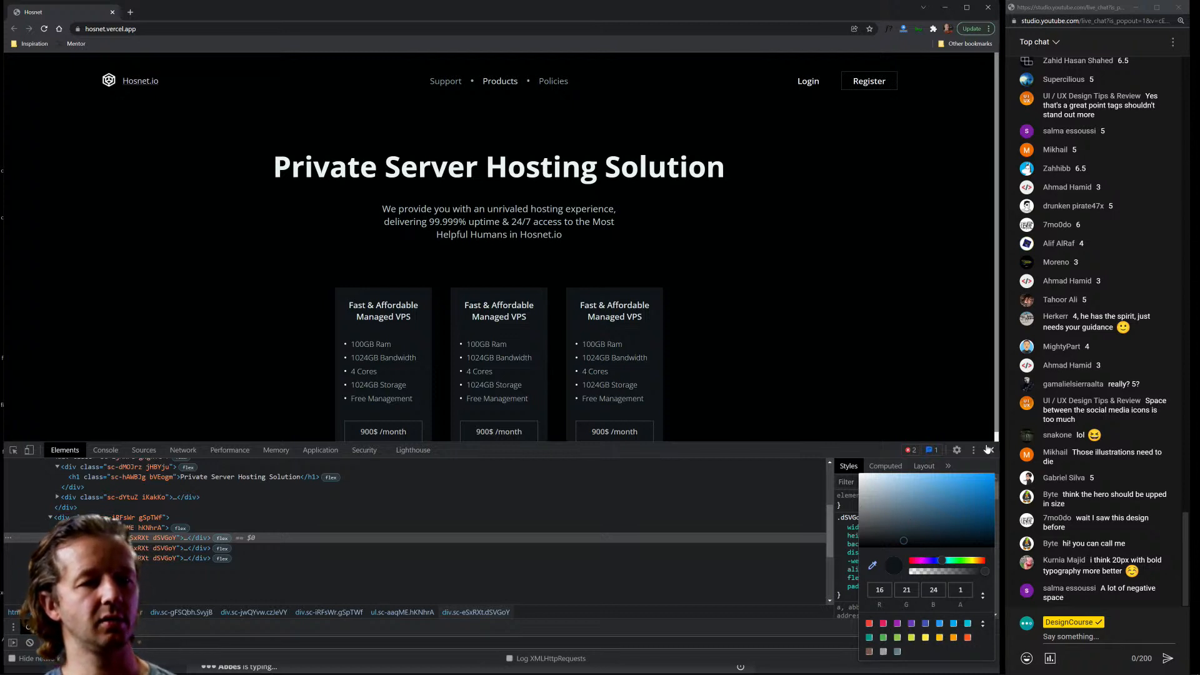
pyautogui.click(942, 412)
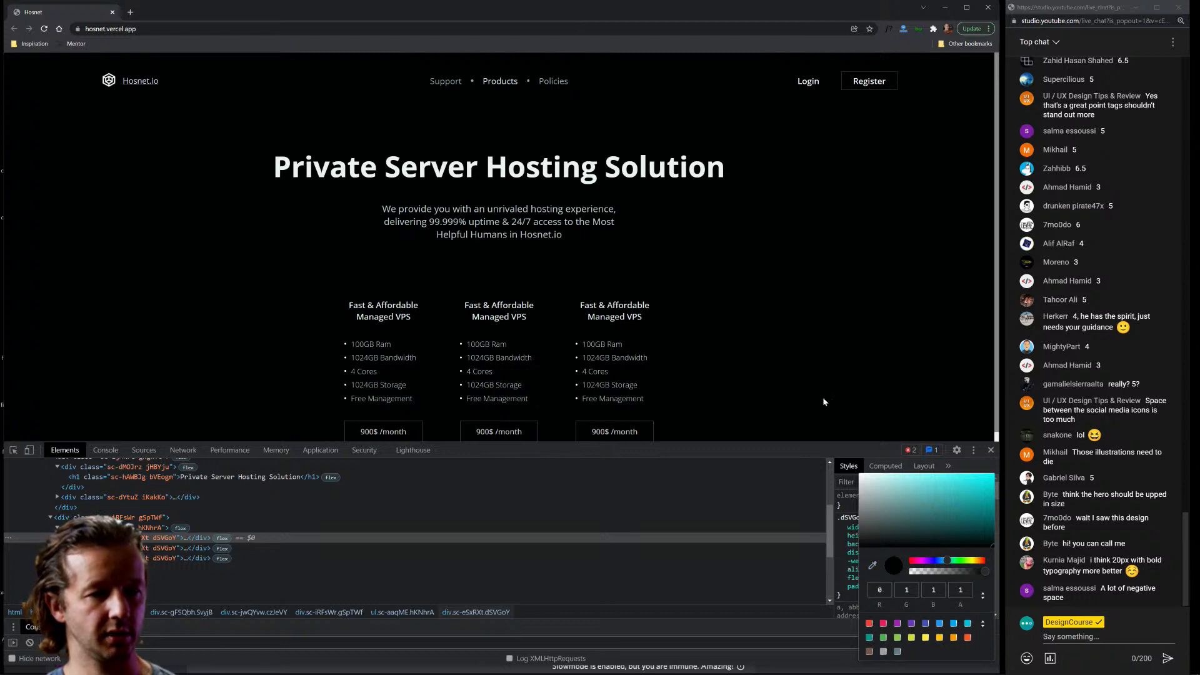
pyautogui.click(873, 570)
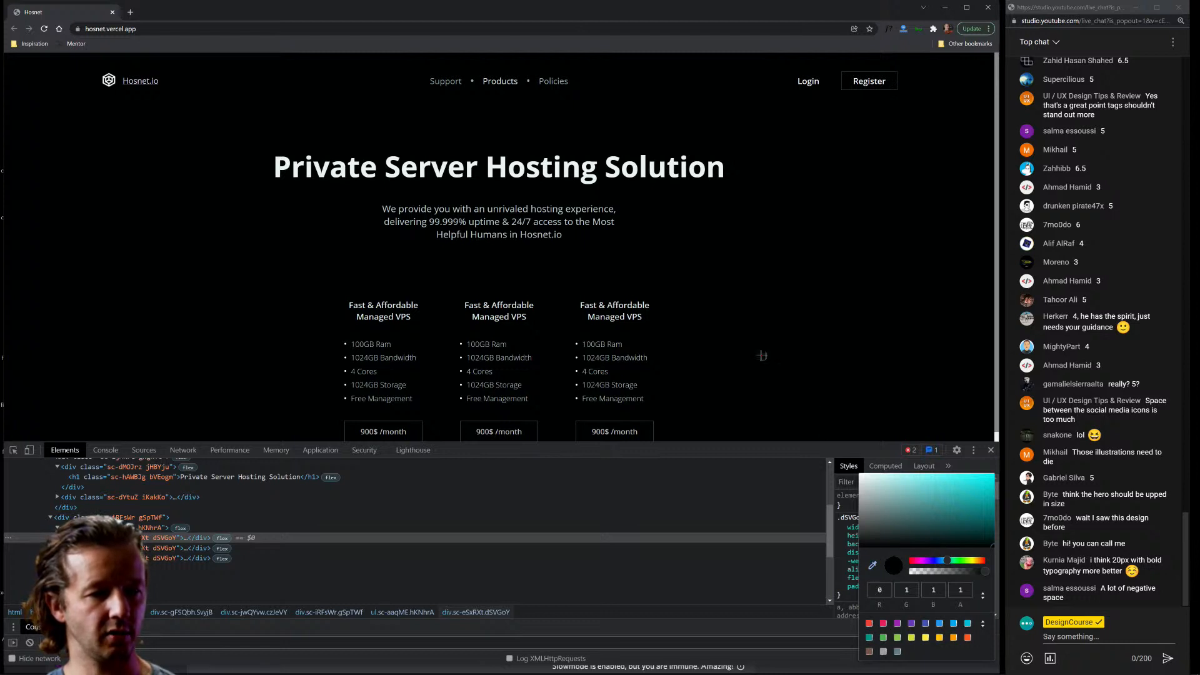
pyautogui.click(929, 542)
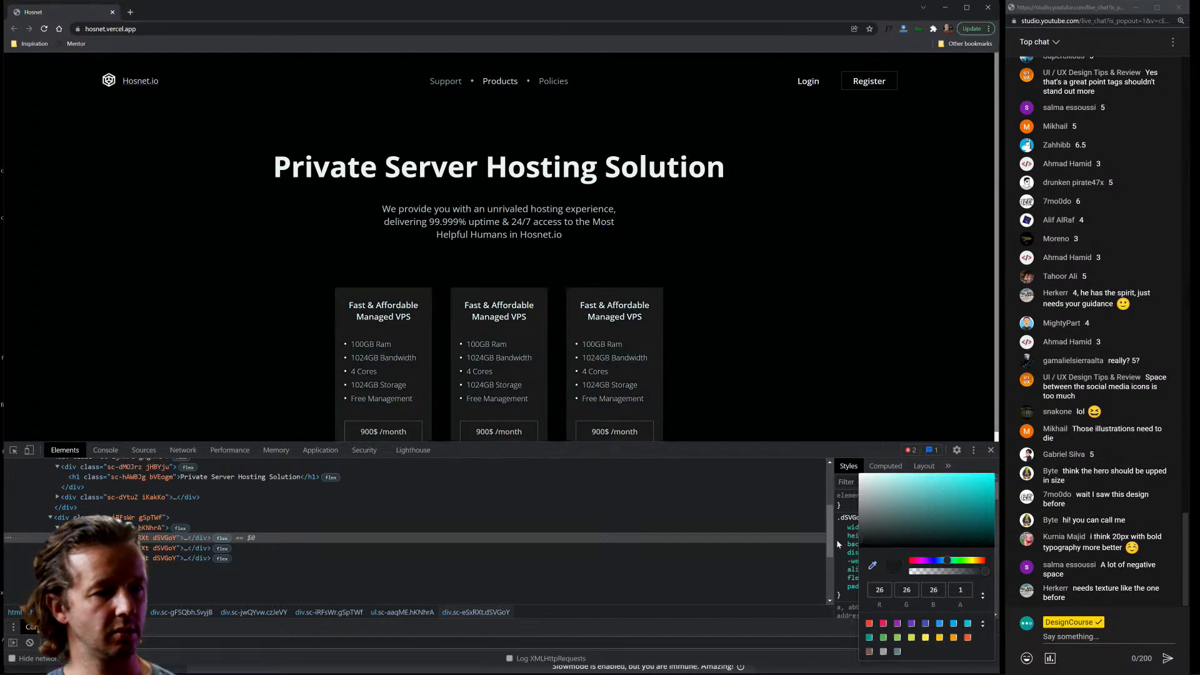
pyautogui.moveTo(836, 541); pyautogui.dragTo(830, 544)
pyautogui.press('Escape')
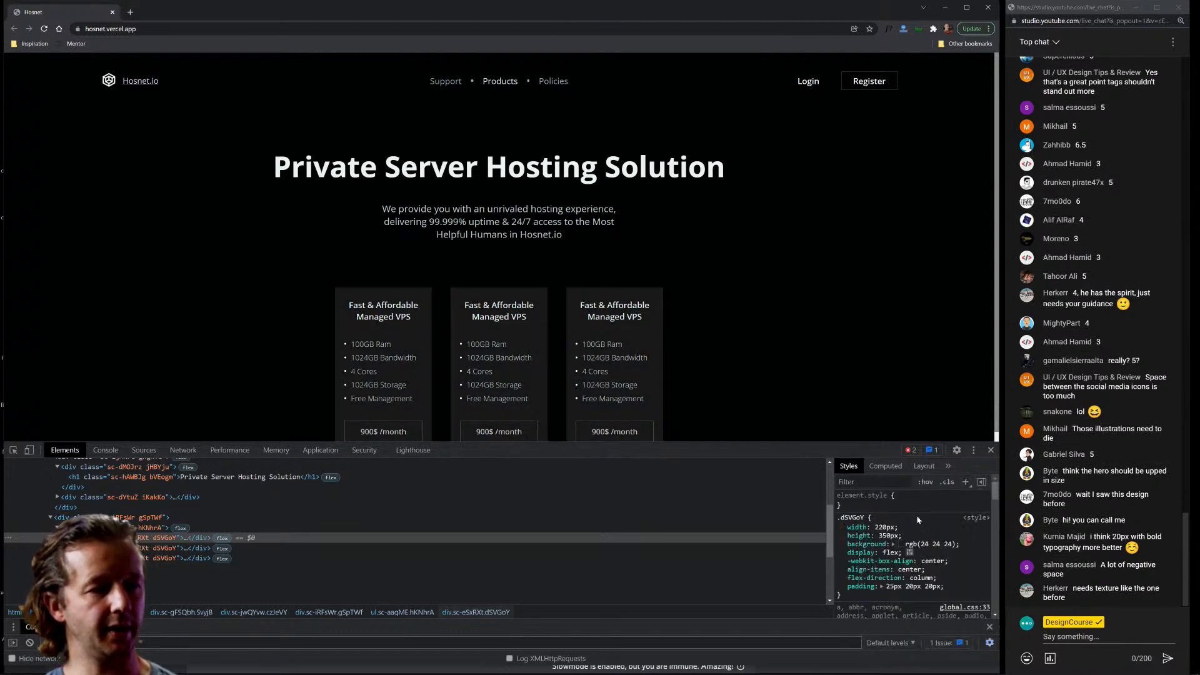
# Add a border-radius of .5em to the pricing cards' style rule.
pyautogui.click(965, 583)
pyautogui.write('borderr-radius')
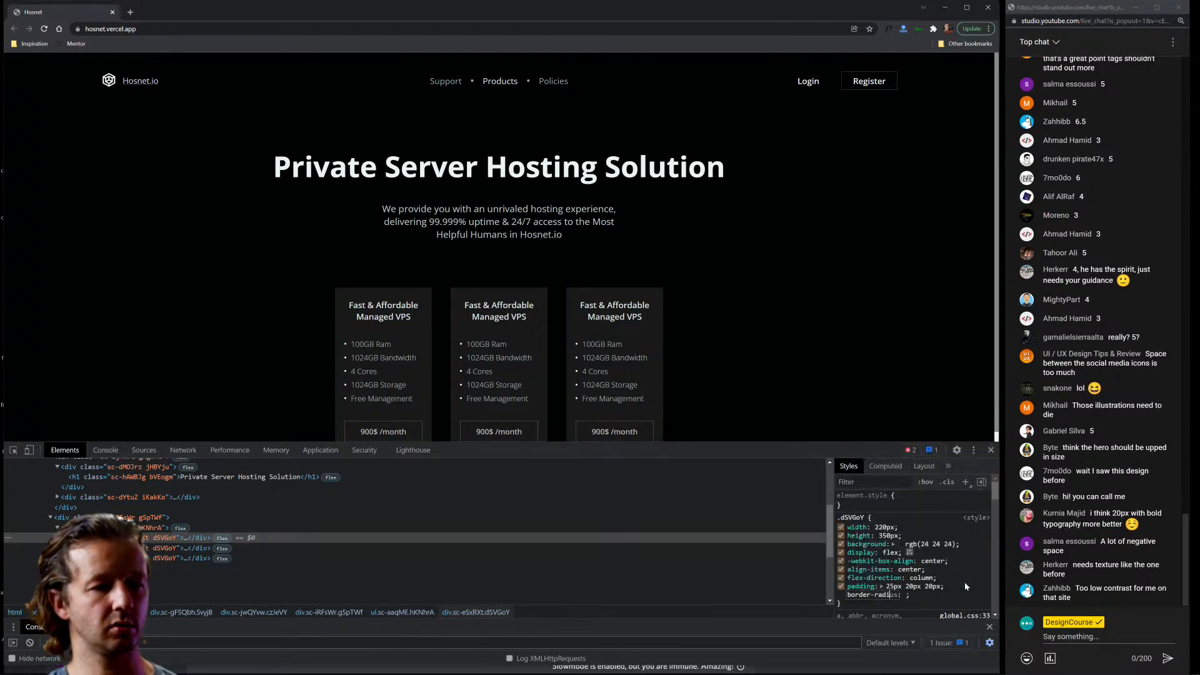
pyautogui.press('Tab')
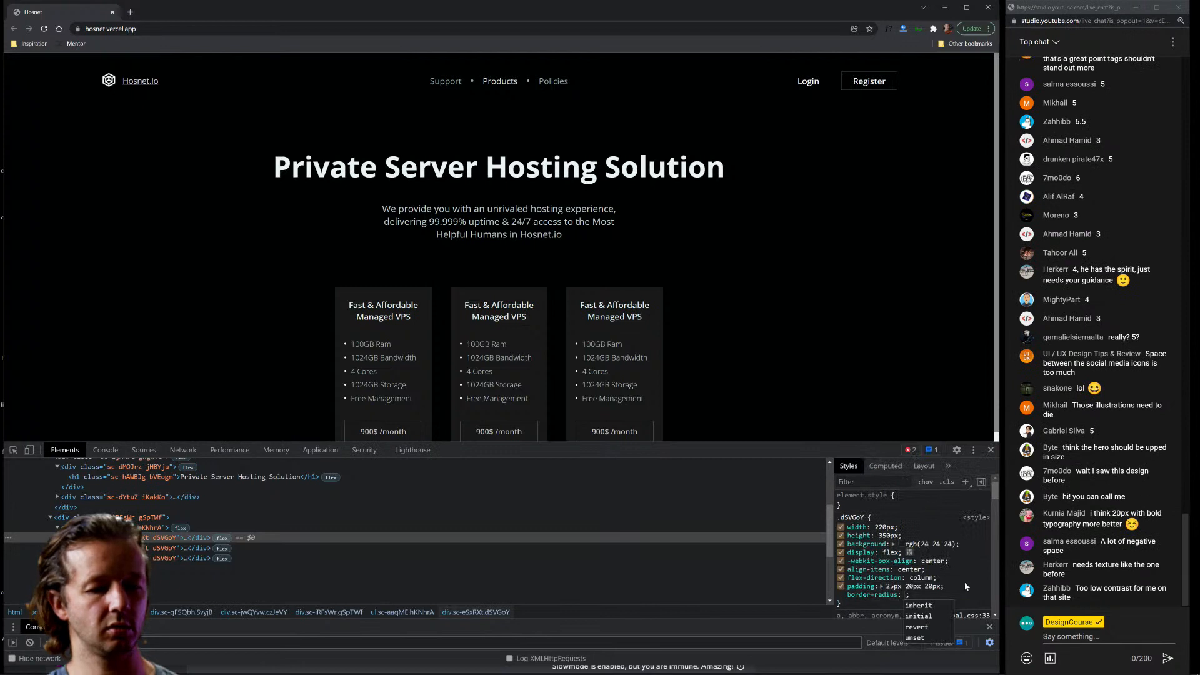
pyautogui.write('.5em')
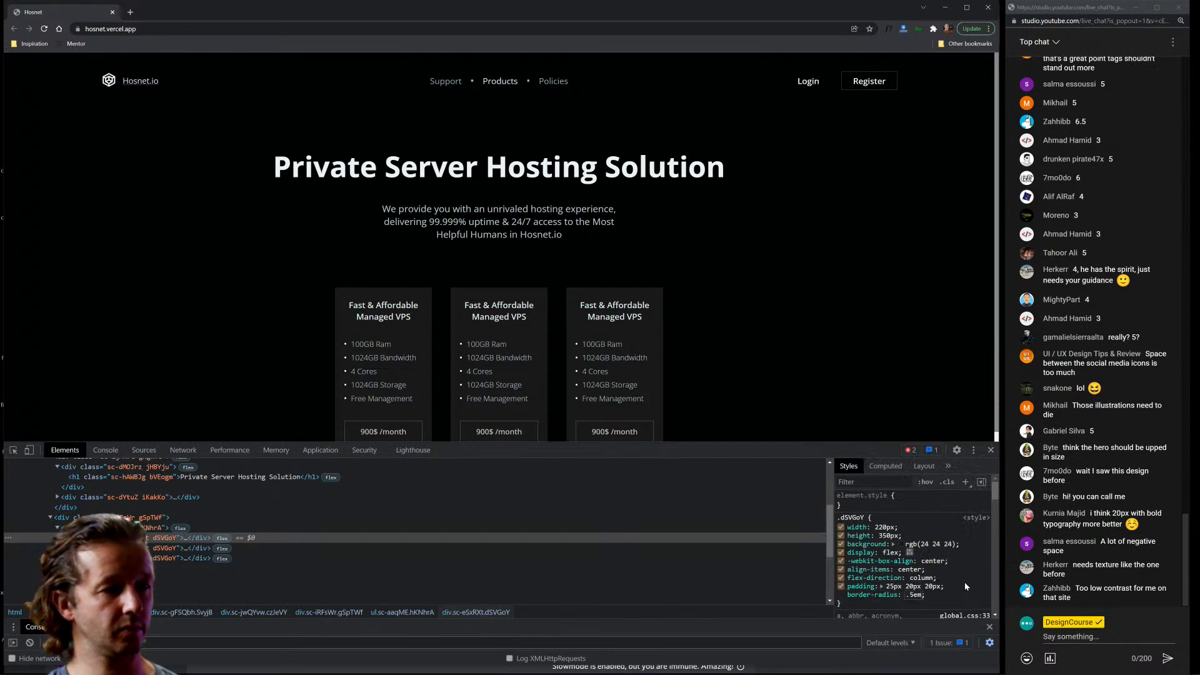
pyautogui.press('Return')
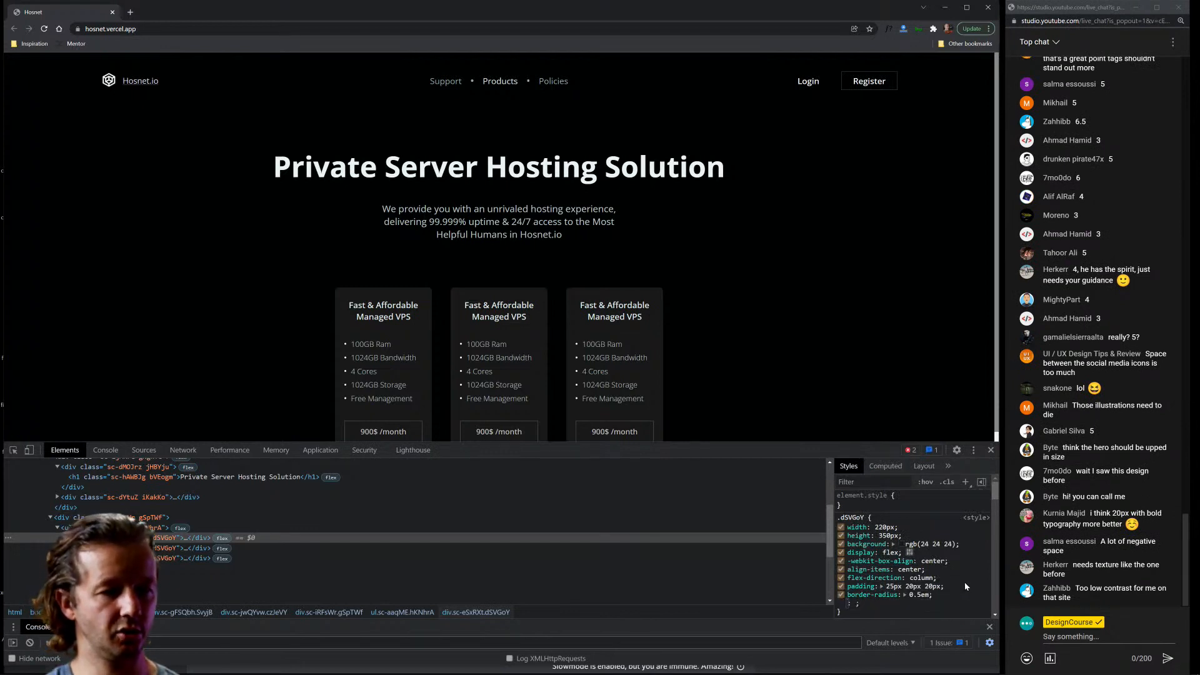
# Set the pricing cards' padding to 2.5em on all sides.
pyautogui.click(891, 586)
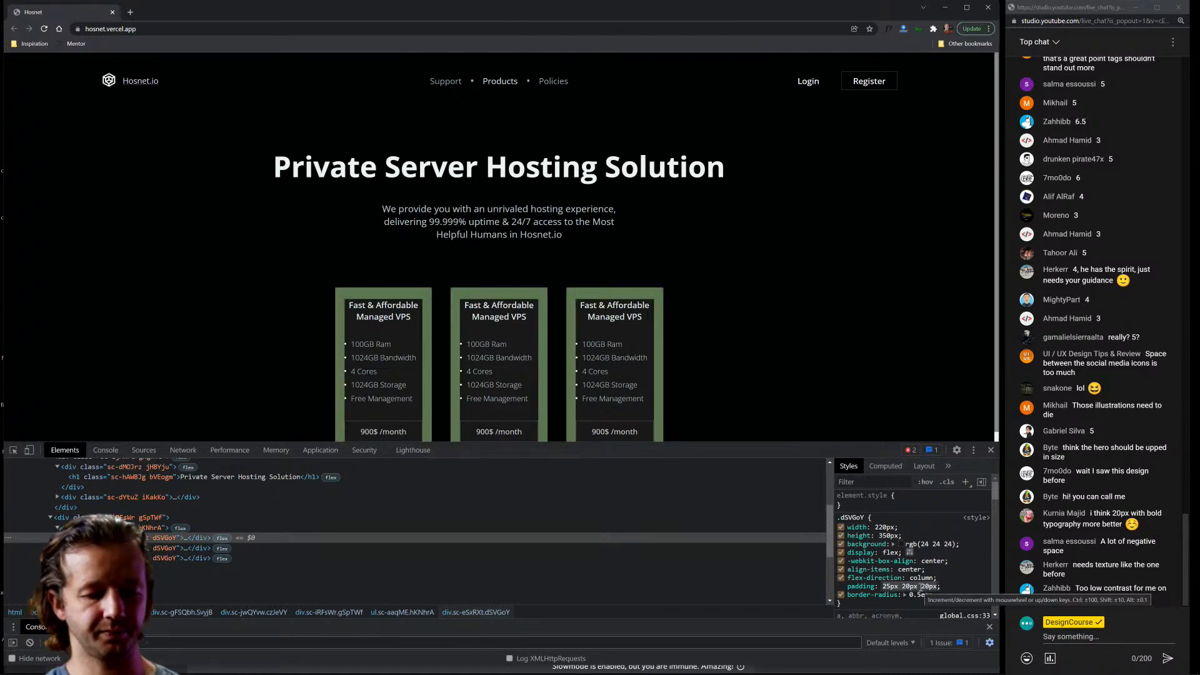
pyautogui.write('2em')
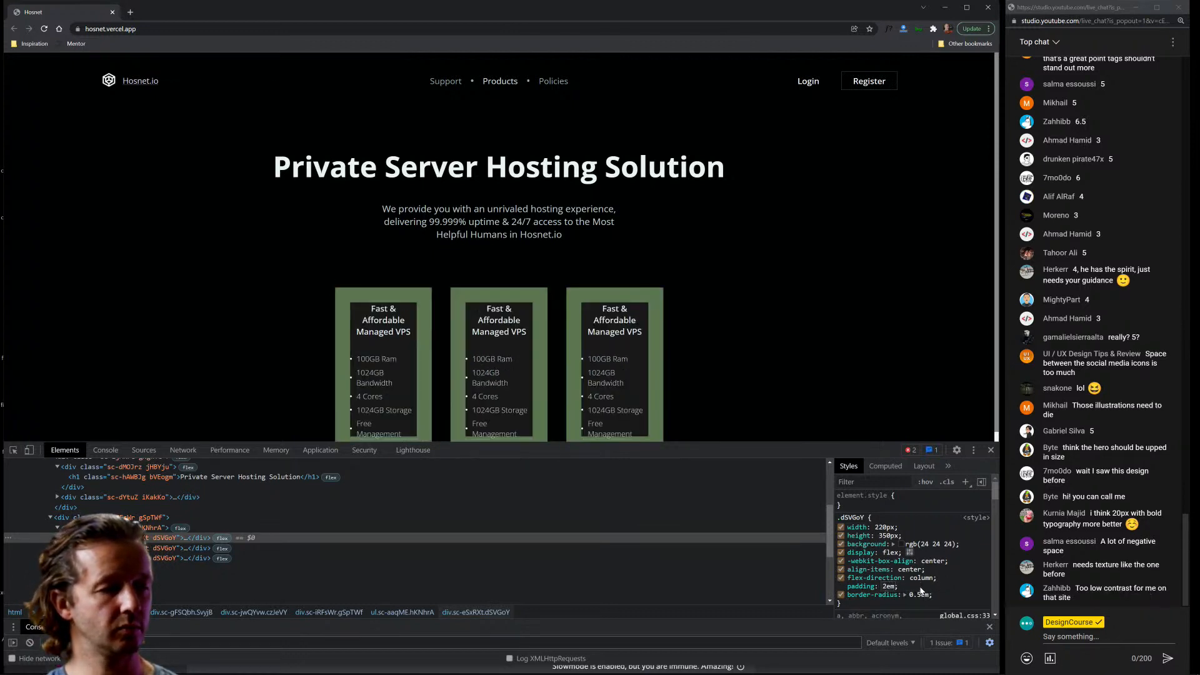
pyautogui.press('BackSpace')
pyautogui.press('BackSpace')
pyautogui.write('.5em')
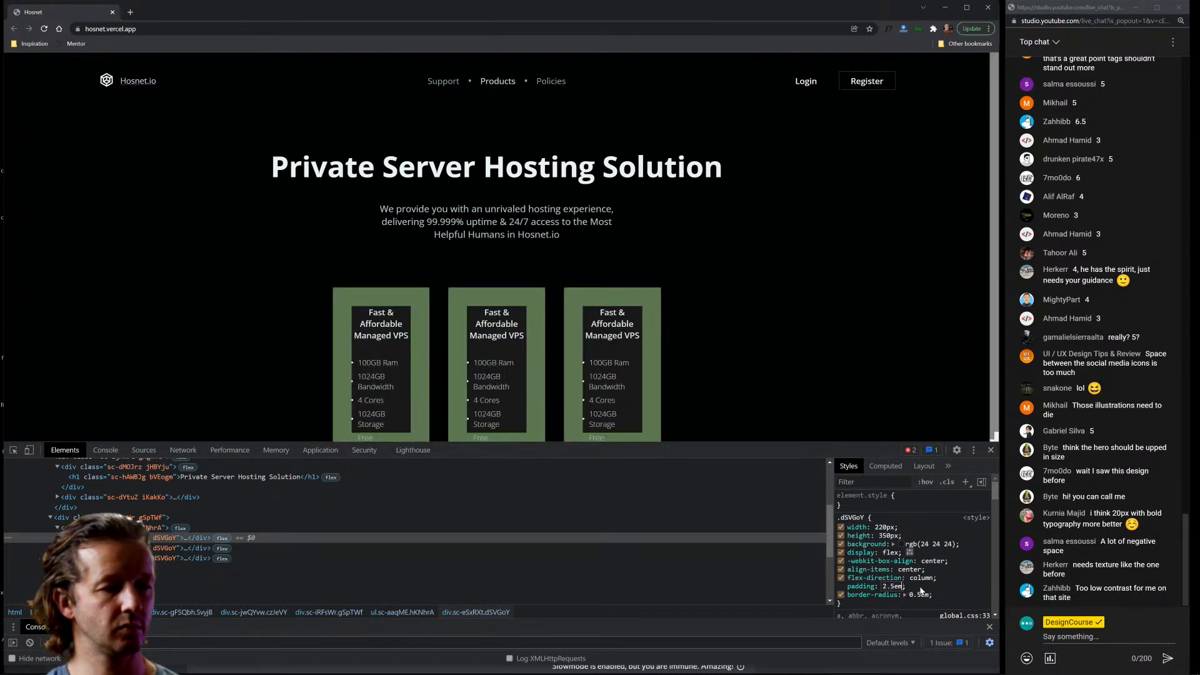
pyautogui.press('Return')
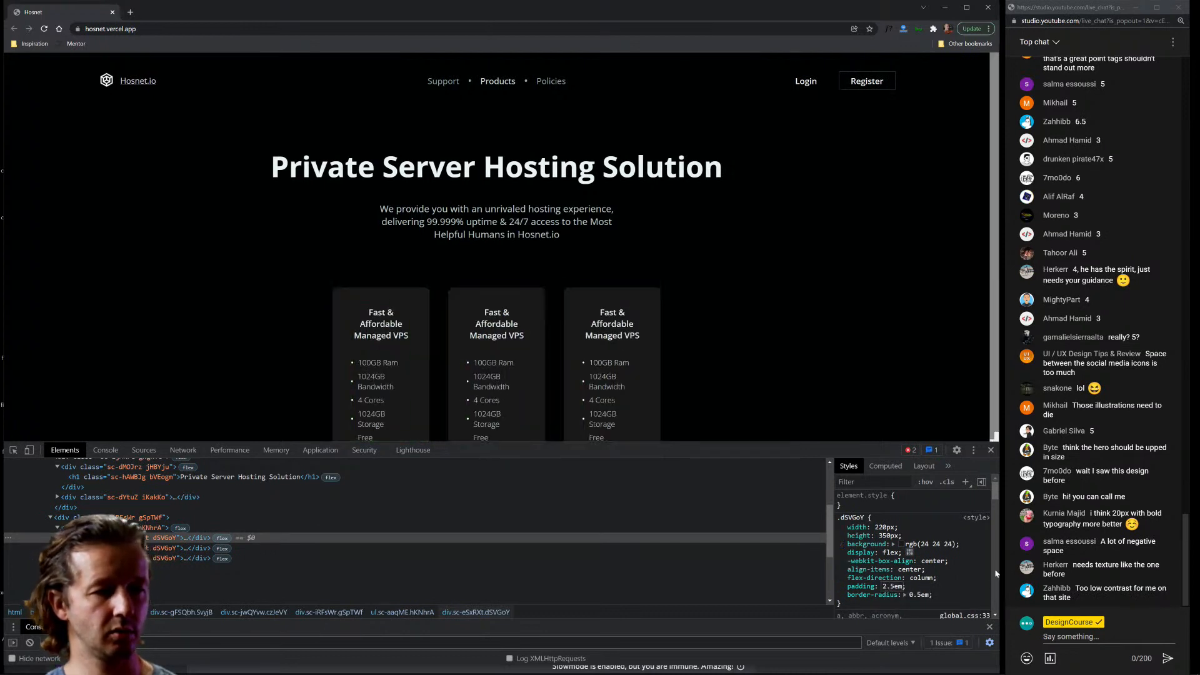
# Close the developer tools, look over the restyled page, and reload it to discard the trial styles.
pyautogui.click(992, 451)
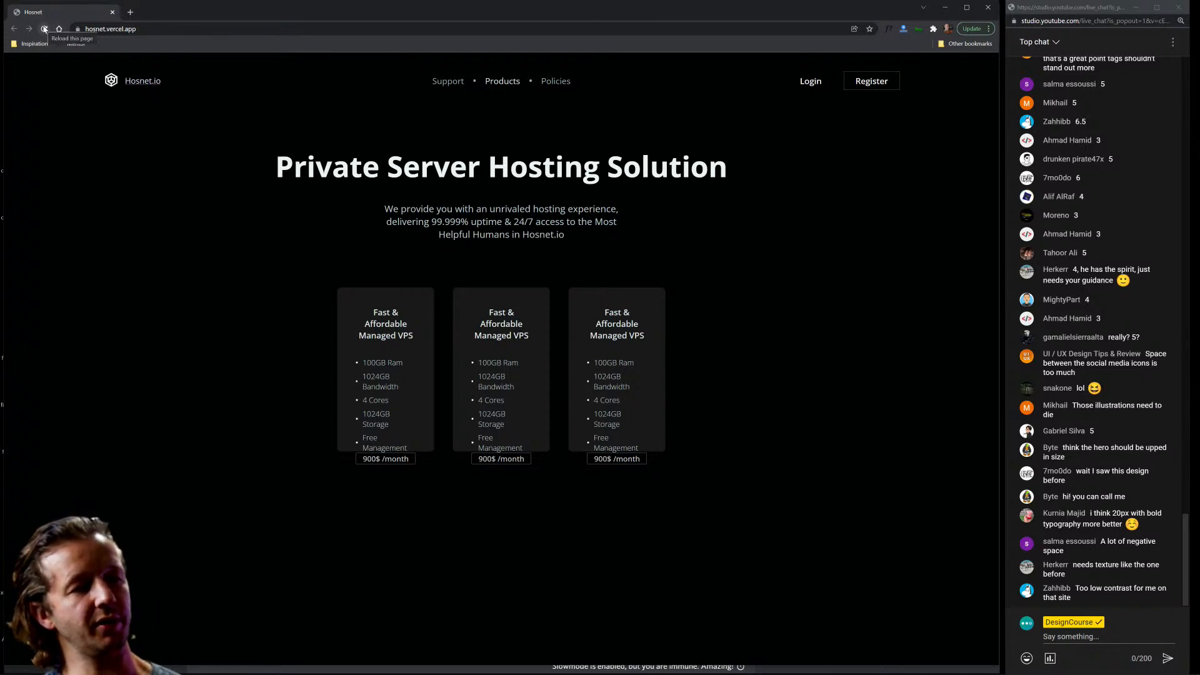
pyautogui.moveTo(271, 170)
pyautogui.mouseDown()
pyautogui.moveTo(735, 166)
pyautogui.moveTo(287, 166)
pyautogui.mouseUp()
pyautogui.click(284, 165)
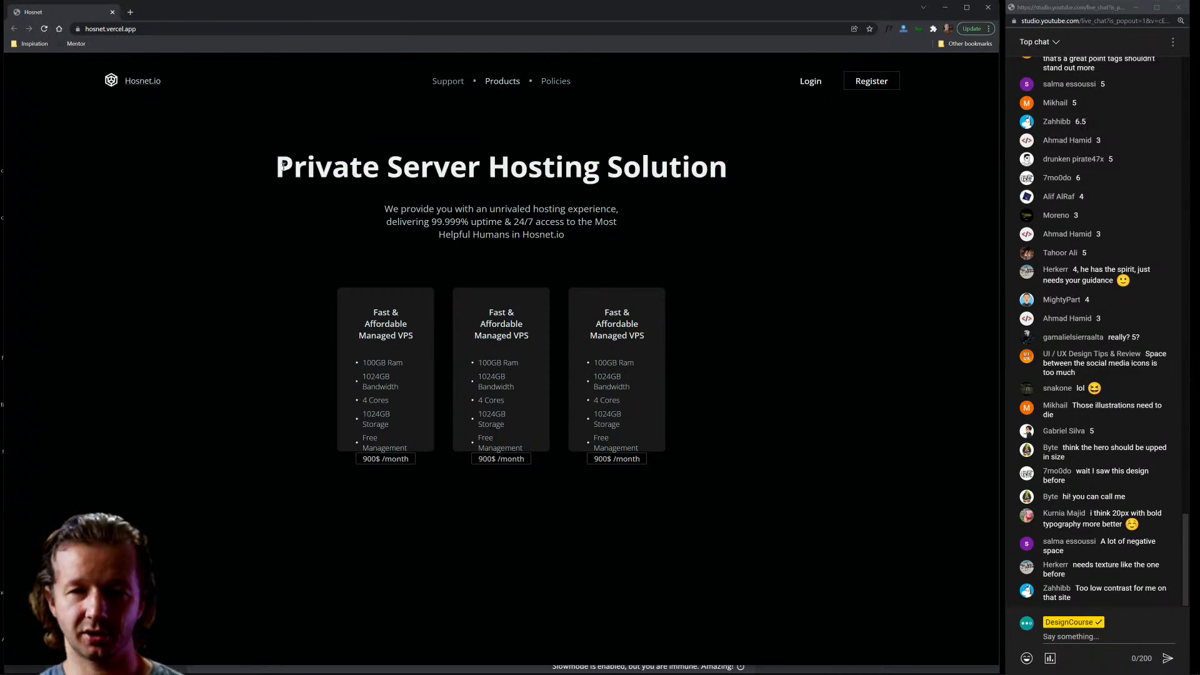
pyautogui.click(44, 29)
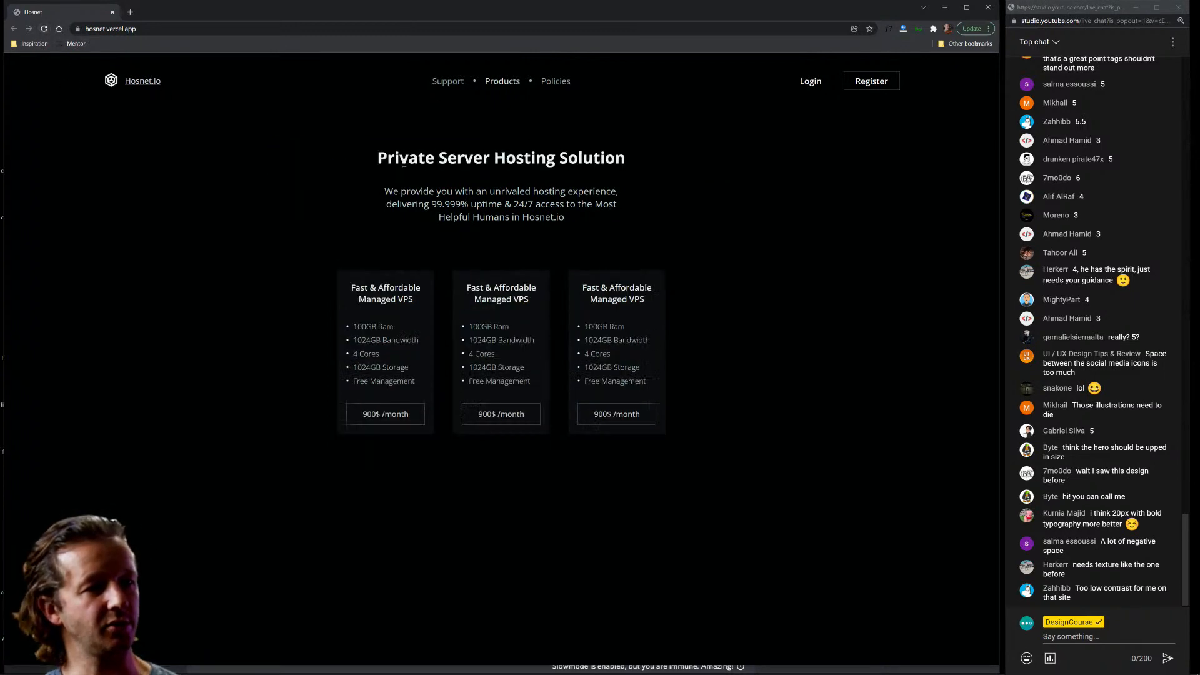
# Highlight the original hero heading and the text of all three pricing cards to assess size and contrast.
pyautogui.moveTo(403, 162); pyautogui.dragTo(677, 151)
pyautogui.click(677, 152)
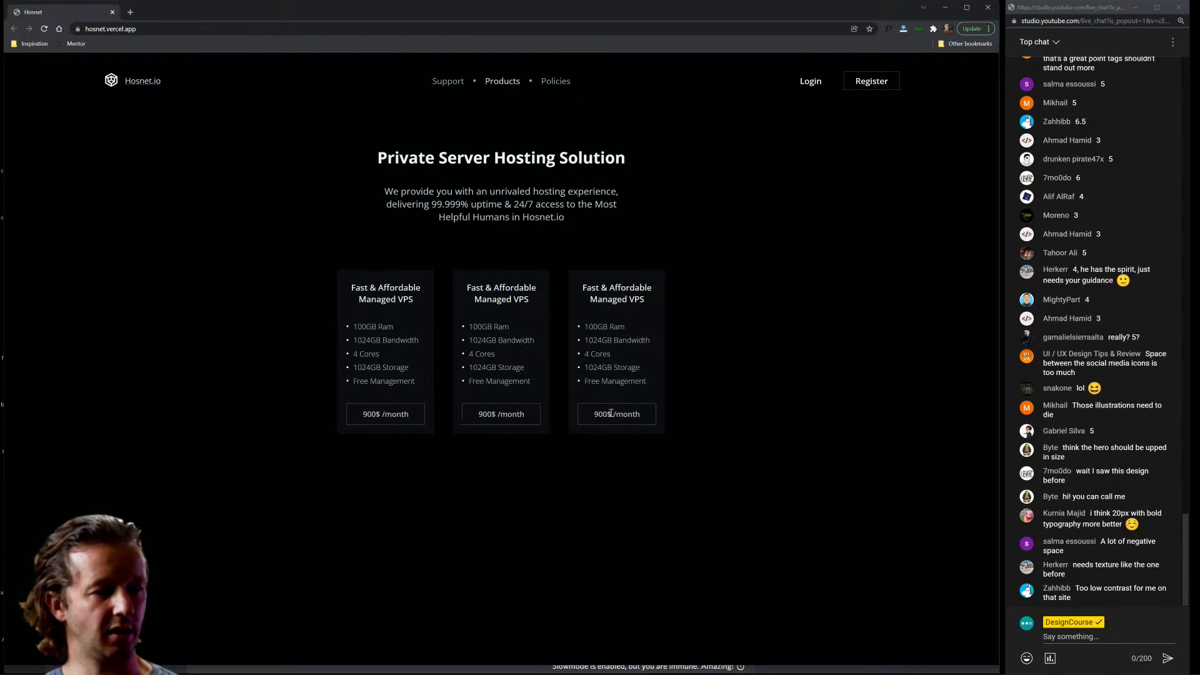
pyautogui.moveTo(335, 283); pyautogui.dragTo(719, 430)
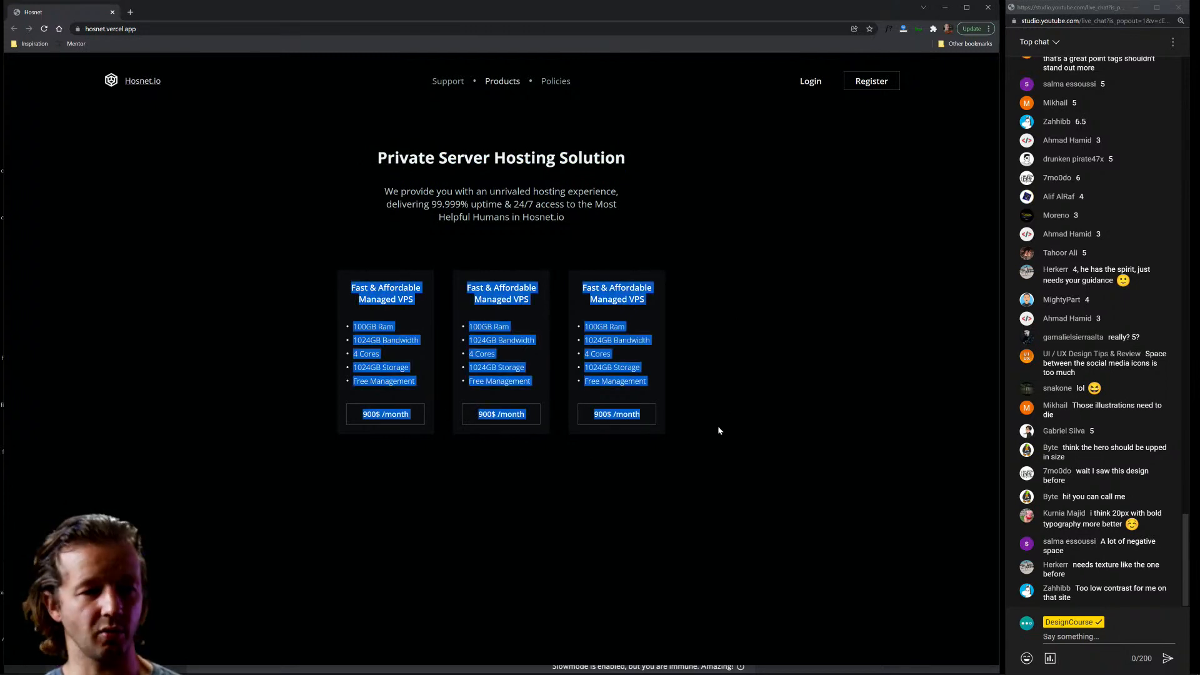
pyautogui.click(719, 432)
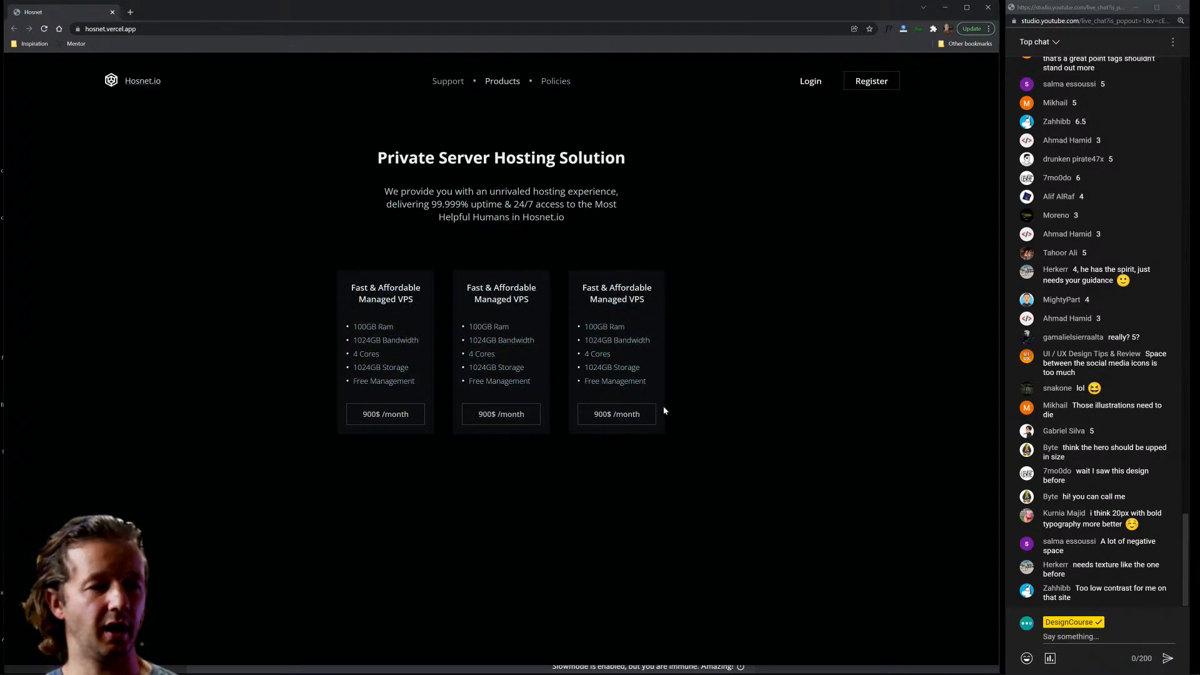
# Highlight the 900$ /month labels across the three pricing cards to evaluate them as call-to-action buttons.
pyautogui.moveTo(357, 419); pyautogui.dragTo(527, 421)
pyautogui.click(500, 413)
pyautogui.moveTo(601, 414)
pyautogui.mouseDown()
pyautogui.moveTo(658, 417)
pyautogui.moveTo(590, 416)
pyautogui.mouseUp()
pyautogui.click(503, 417)
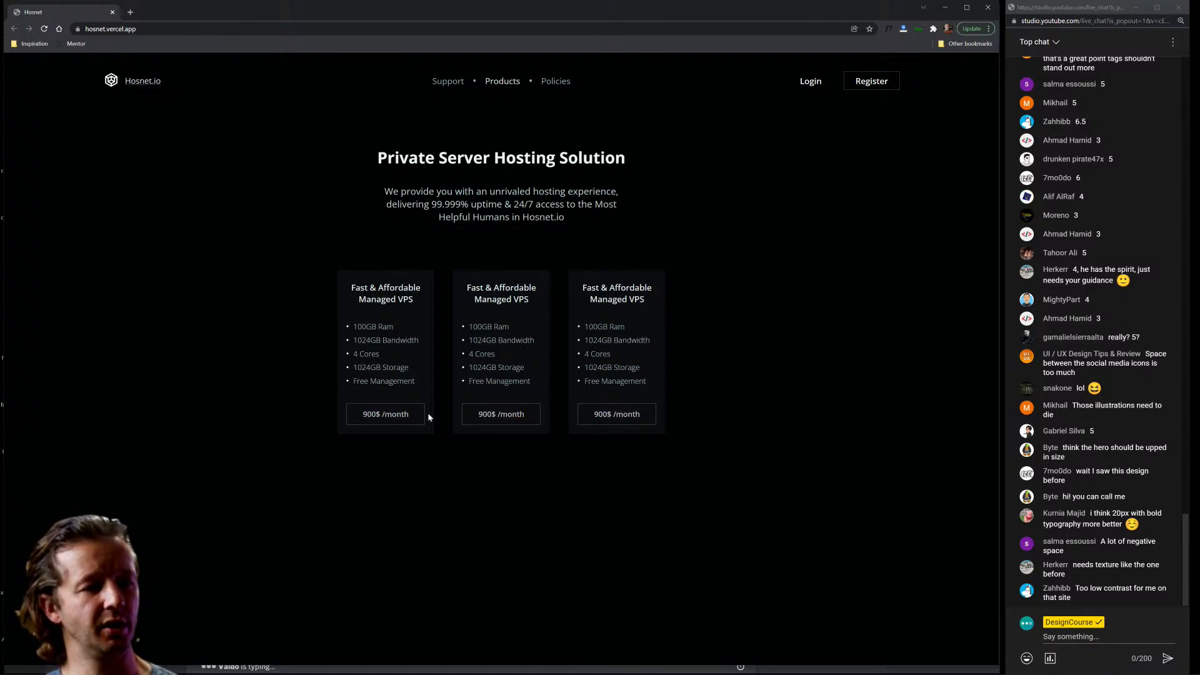
pyautogui.moveTo(409, 416); pyautogui.dragTo(362, 416)
pyautogui.click(367, 418)
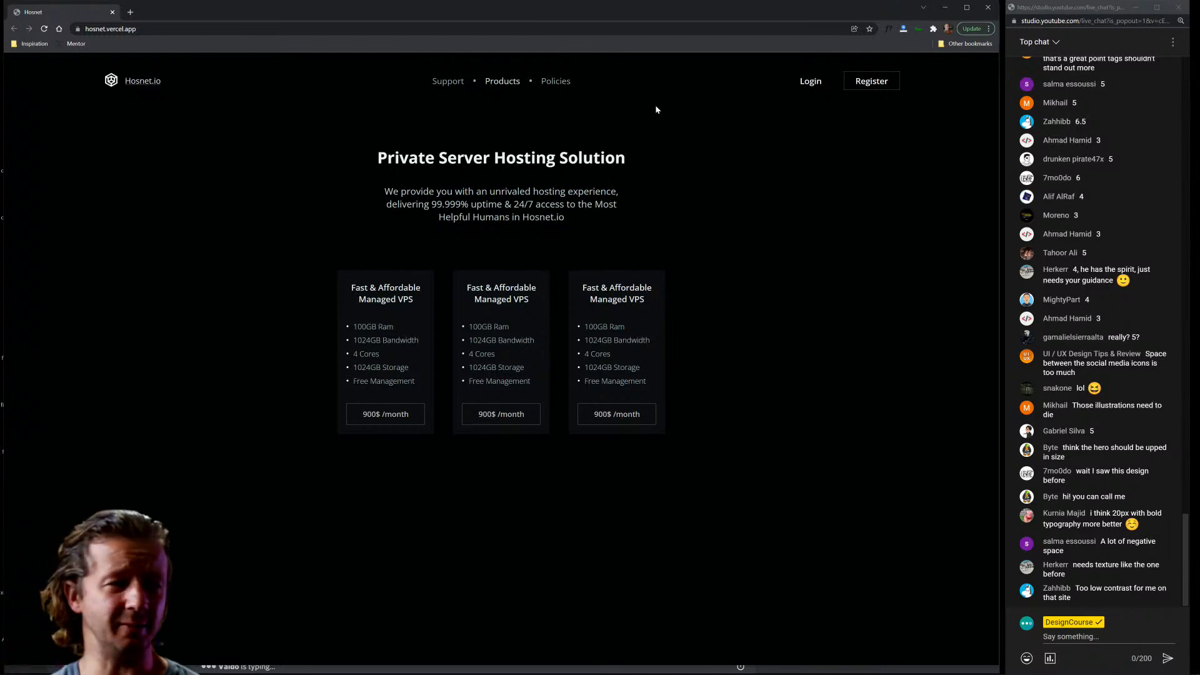
# Close the Hosnet.io page and open the BASU Classes Figma design from the submissions channel.
pyautogui.moveTo(656, 159); pyautogui.dragTo(315, 168)
pyautogui.click(315, 169)
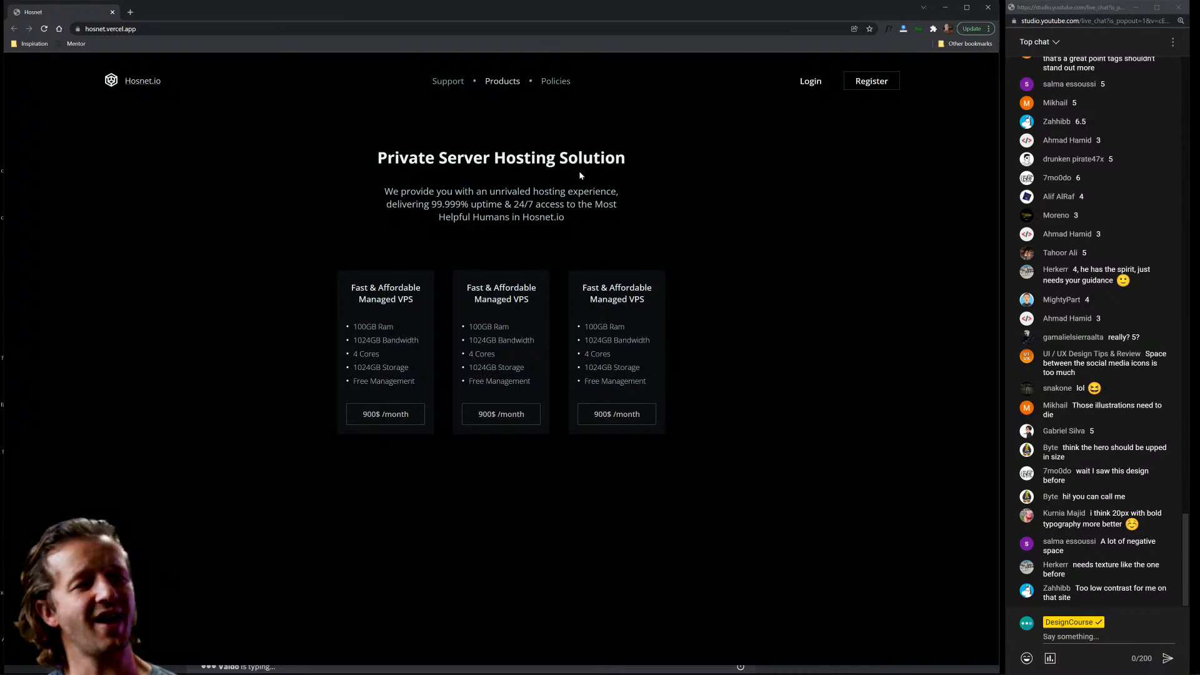
pyautogui.click(112, 12)
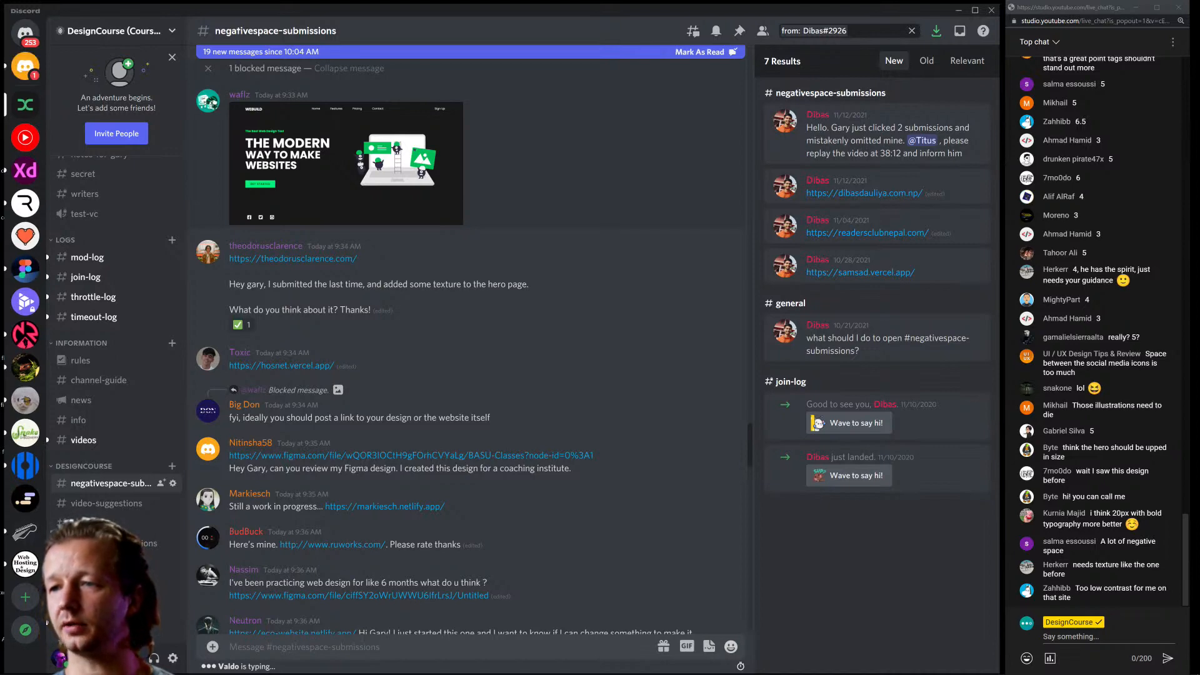
pyautogui.moveTo(1199, 100); pyautogui.dragTo(1187, 132)
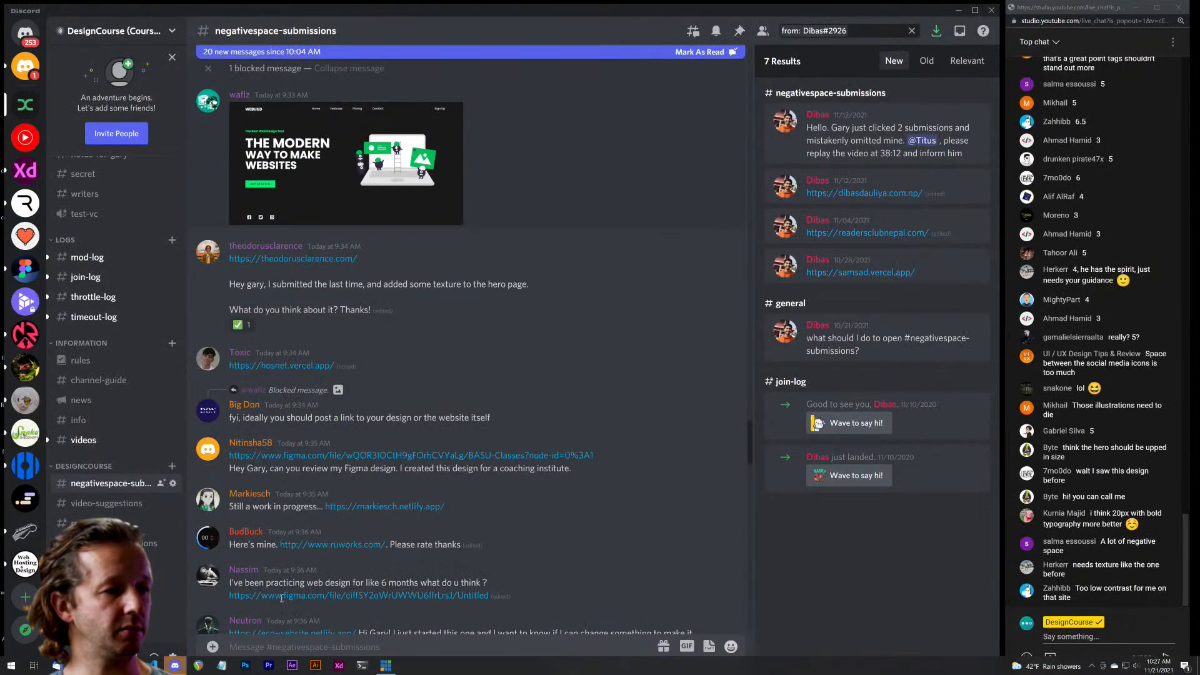
pyautogui.moveTo(1199, 69); pyautogui.dragTo(245, 18)
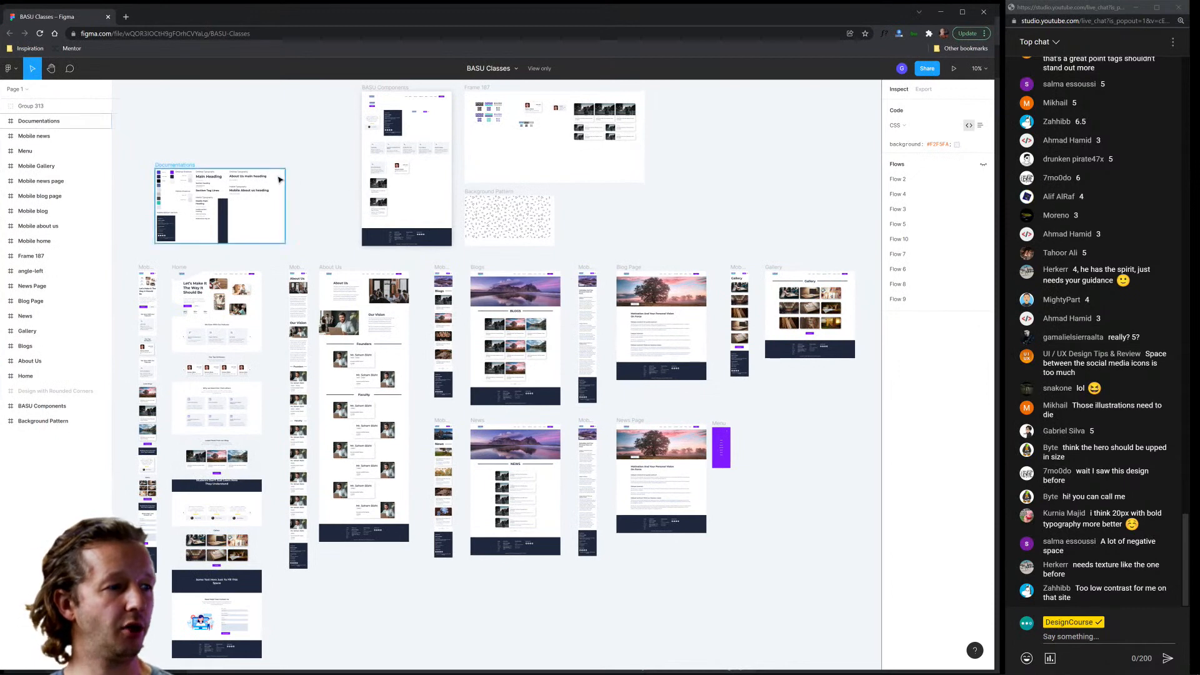
# Examine the Home frame's hero section up close, preview the prototype from that frame, and return to the design file.
pyautogui.scroll(2, 256, 167)
pyautogui.moveTo(273, 152); pyautogui.dragTo(398, 270)
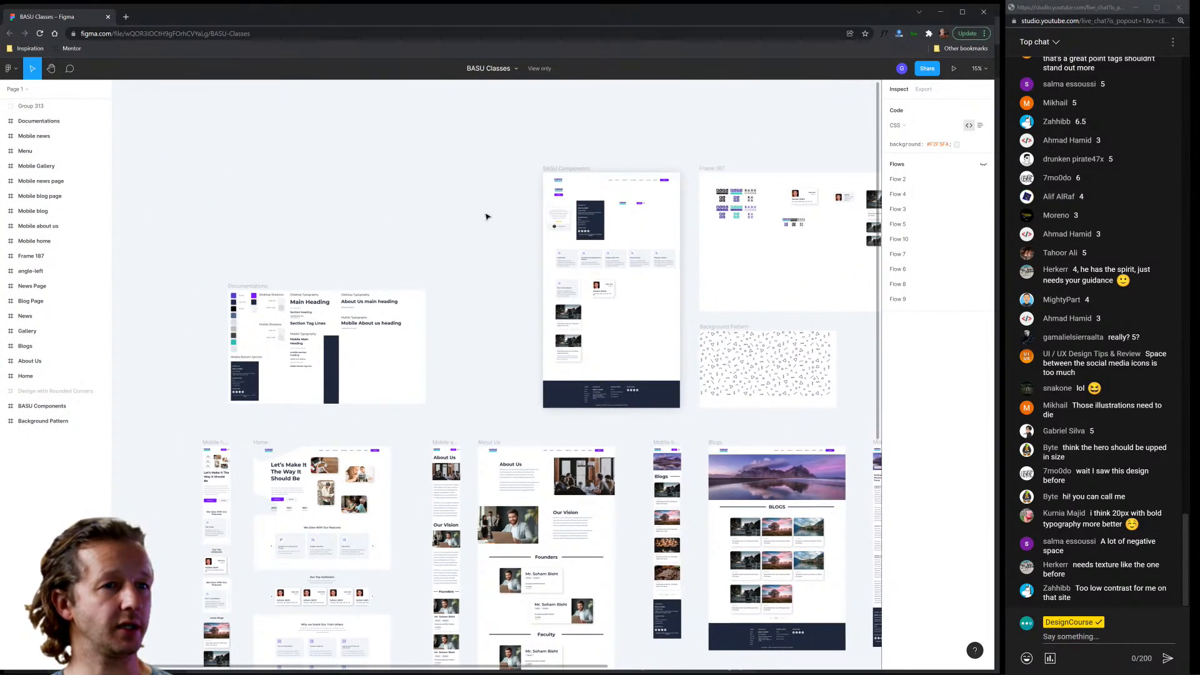
pyautogui.click(953, 72)
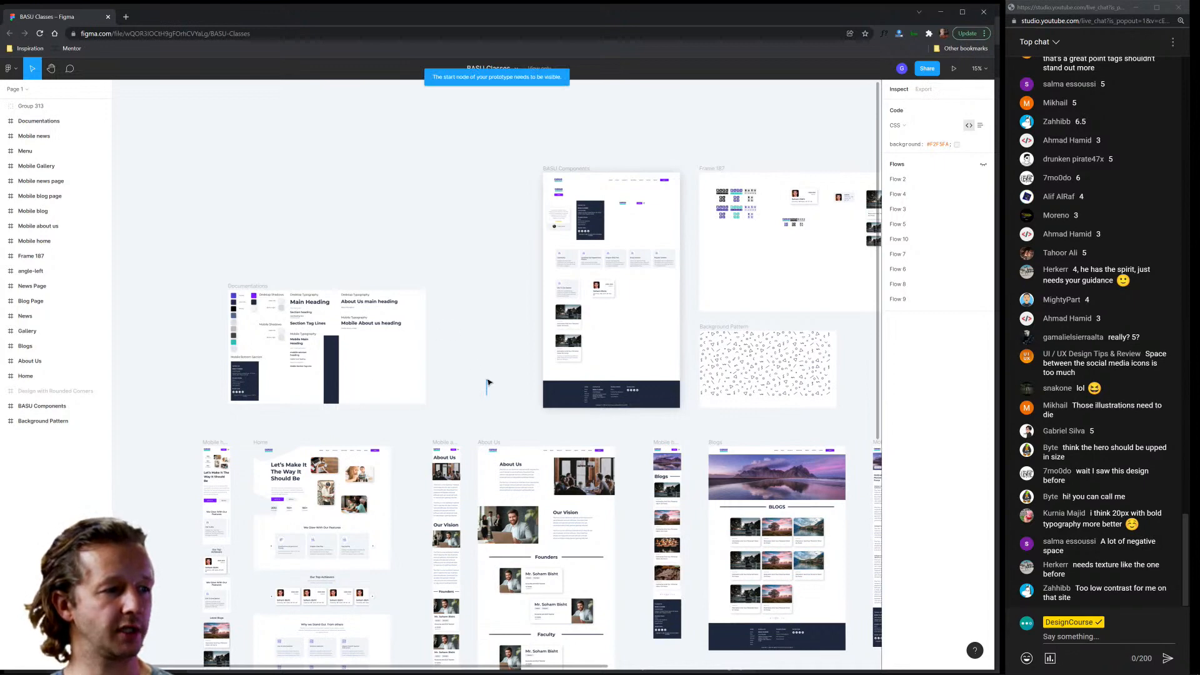
pyautogui.scroll(-3, 488, 382)
pyautogui.click(265, 291)
pyautogui.scroll(6, 259, 350)
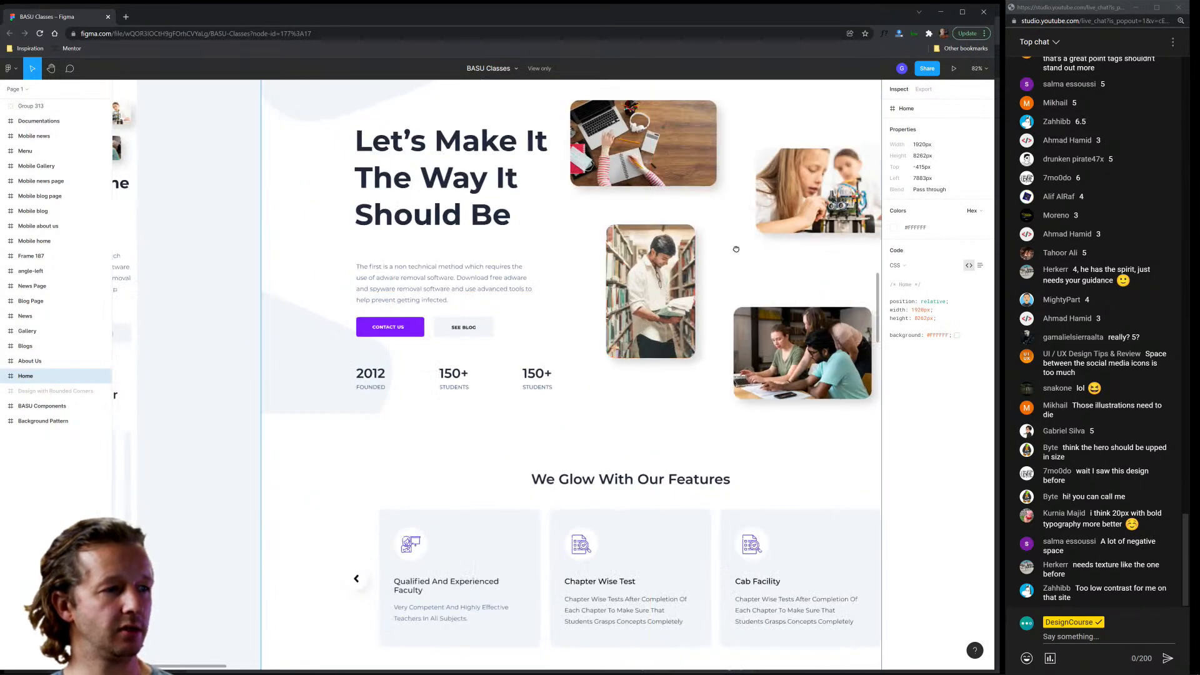
pyautogui.hscroll(3, 651, 294)
pyautogui.scroll(2, 651, 294)
pyautogui.moveTo(593, 325); pyautogui.dragTo(598, 313)
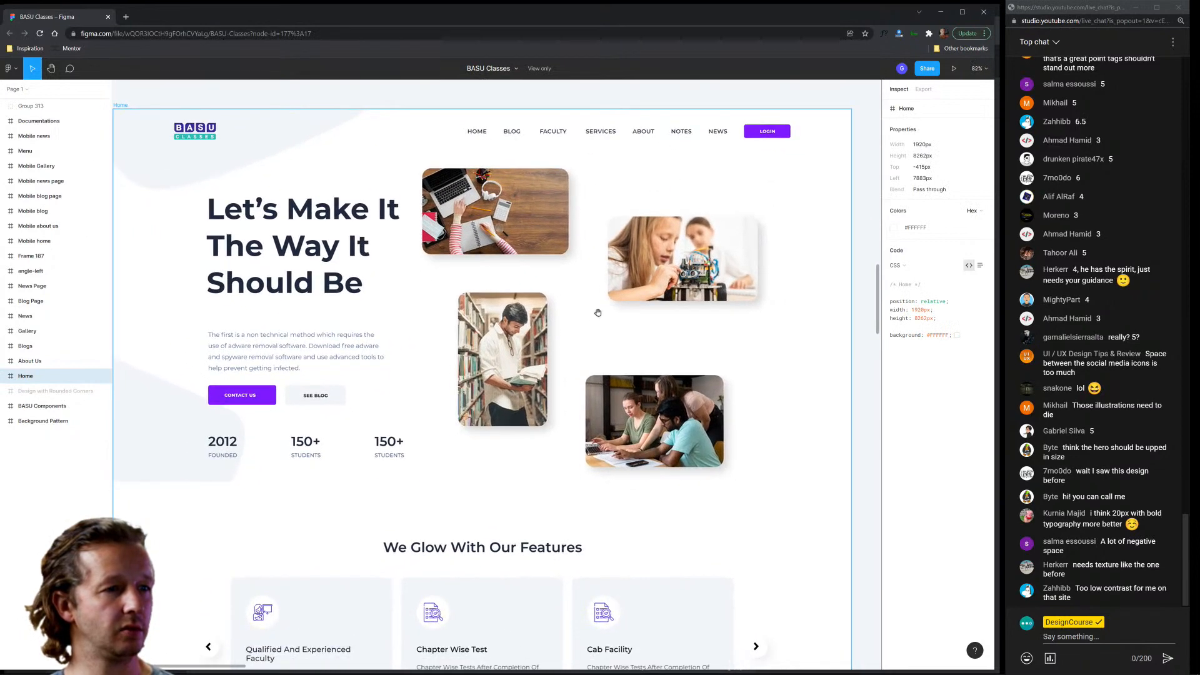
pyautogui.click(954, 68)
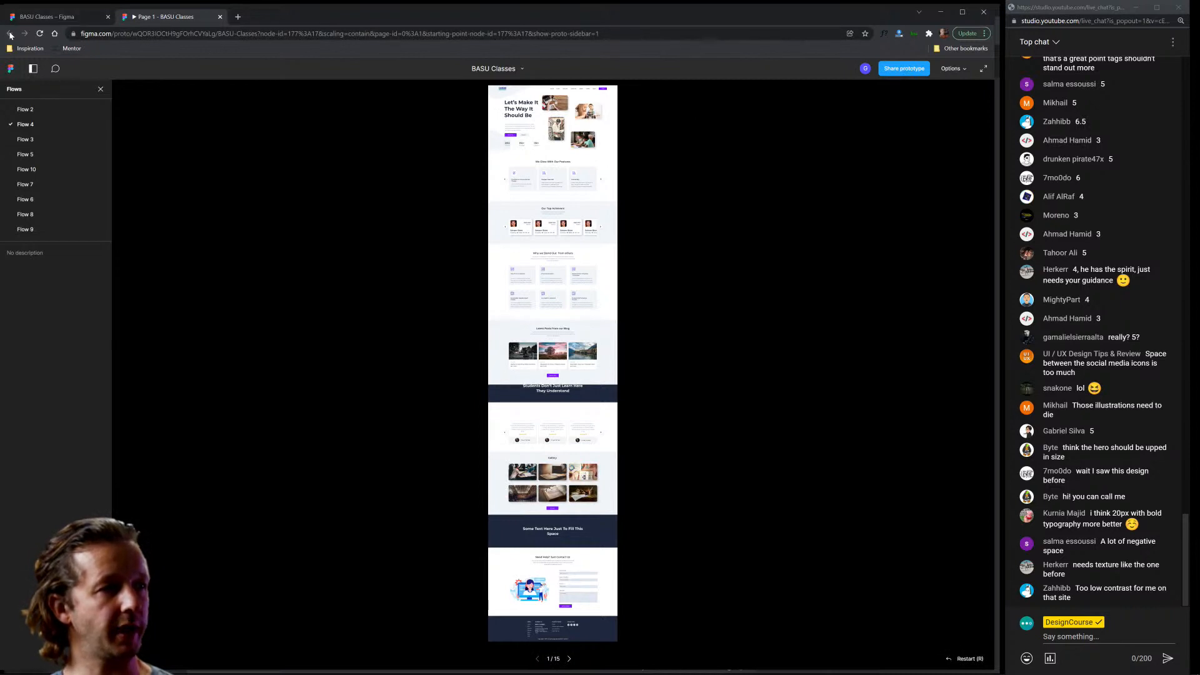
pyautogui.click(53, 17)
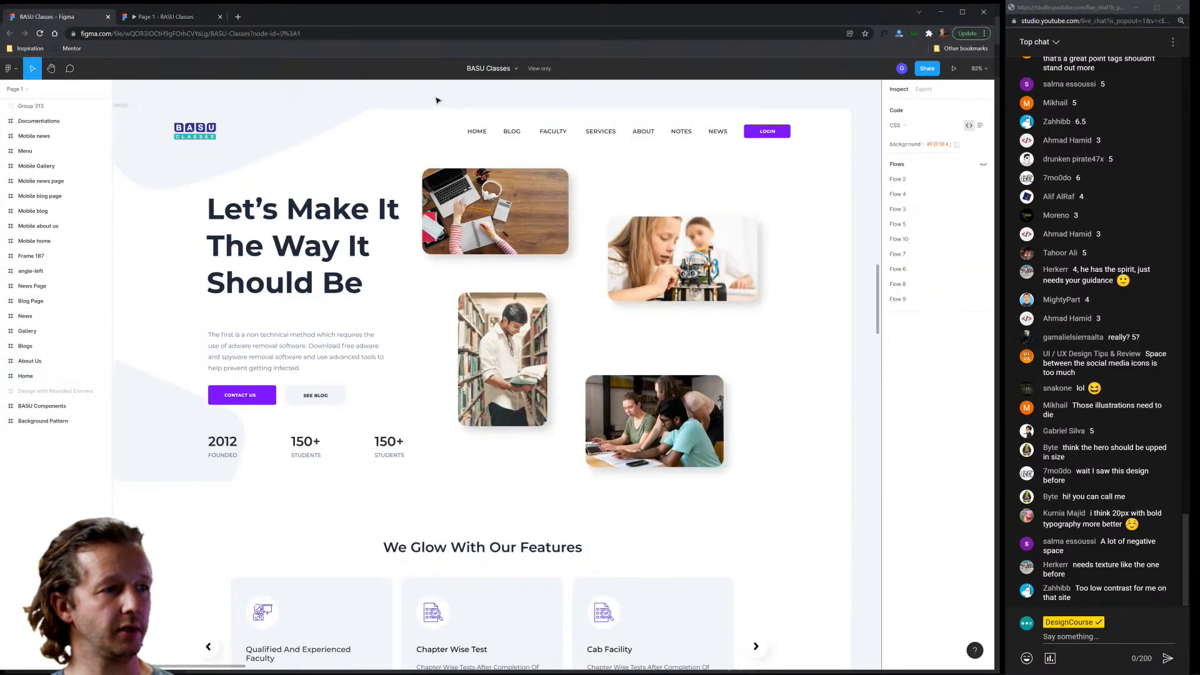
# Create a new Figma design file and paste a copy of the BASU Classes Home frame into it.
pyautogui.moveTo(412, 160); pyautogui.dragTo(427, 168)
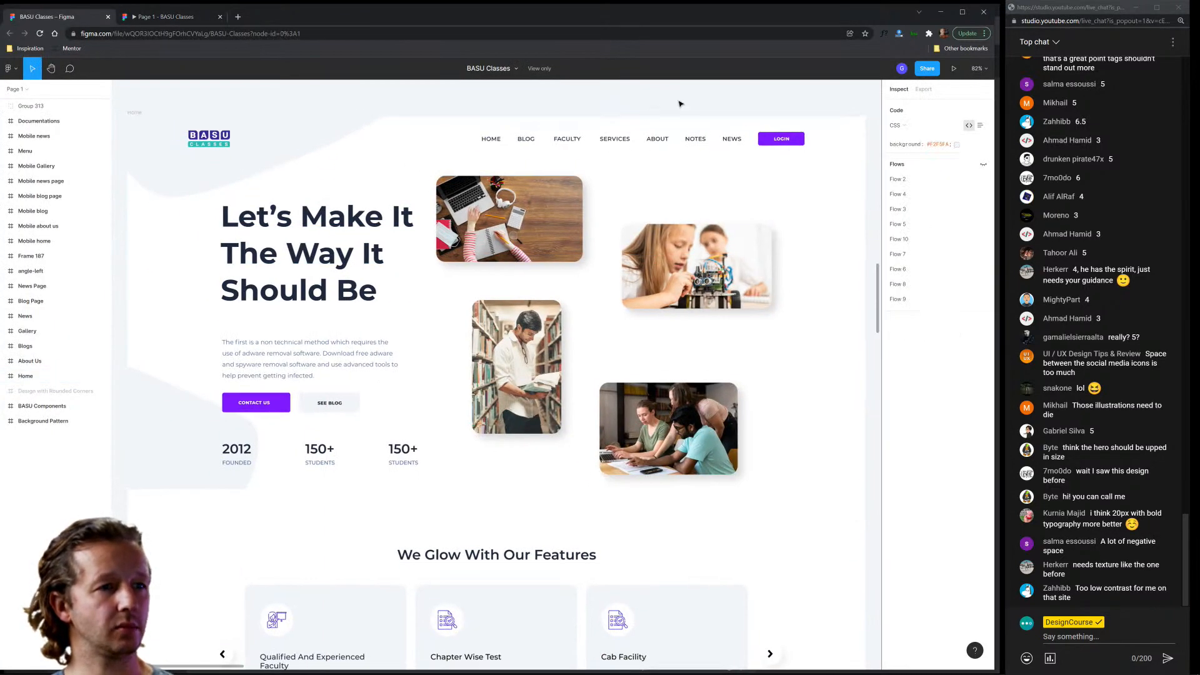
pyautogui.click(131, 112)
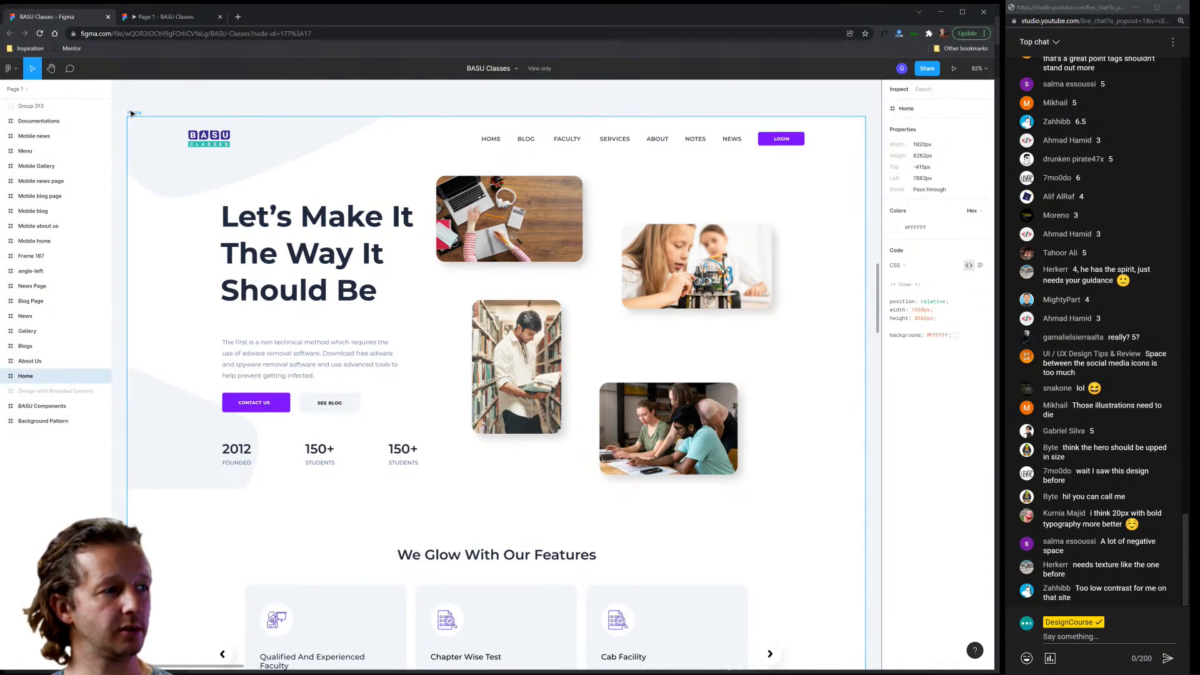
pyautogui.click(11, 68)
pyautogui.moveTo(26, 129)
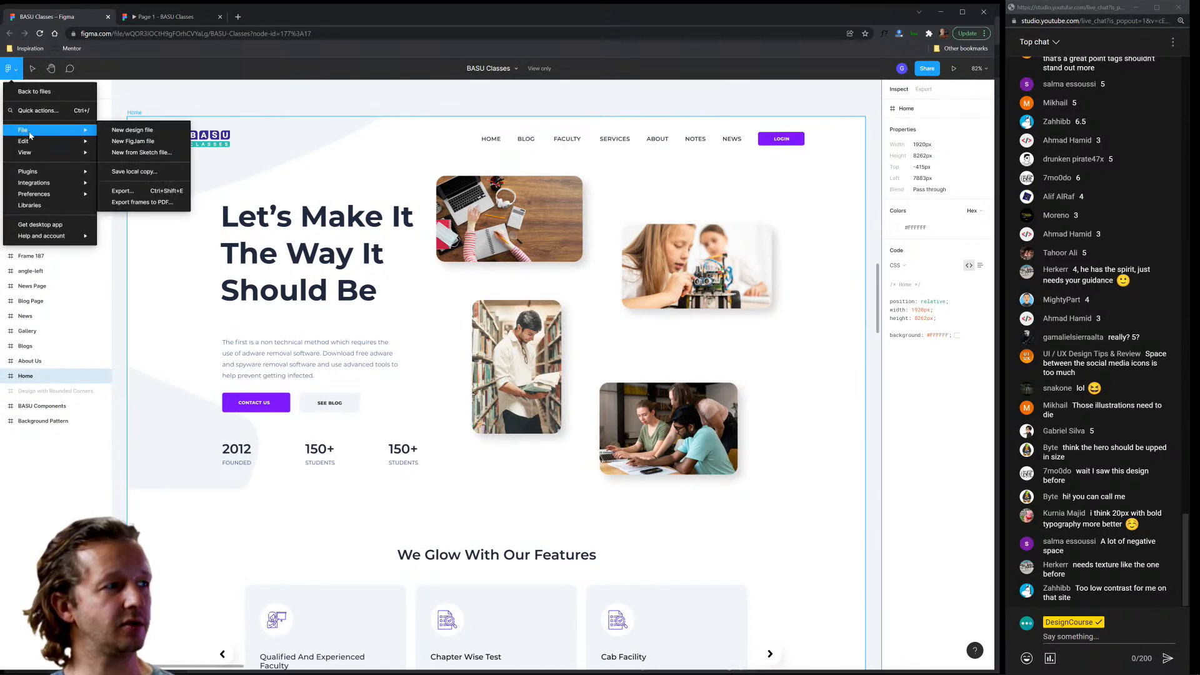
pyautogui.click(114, 130)
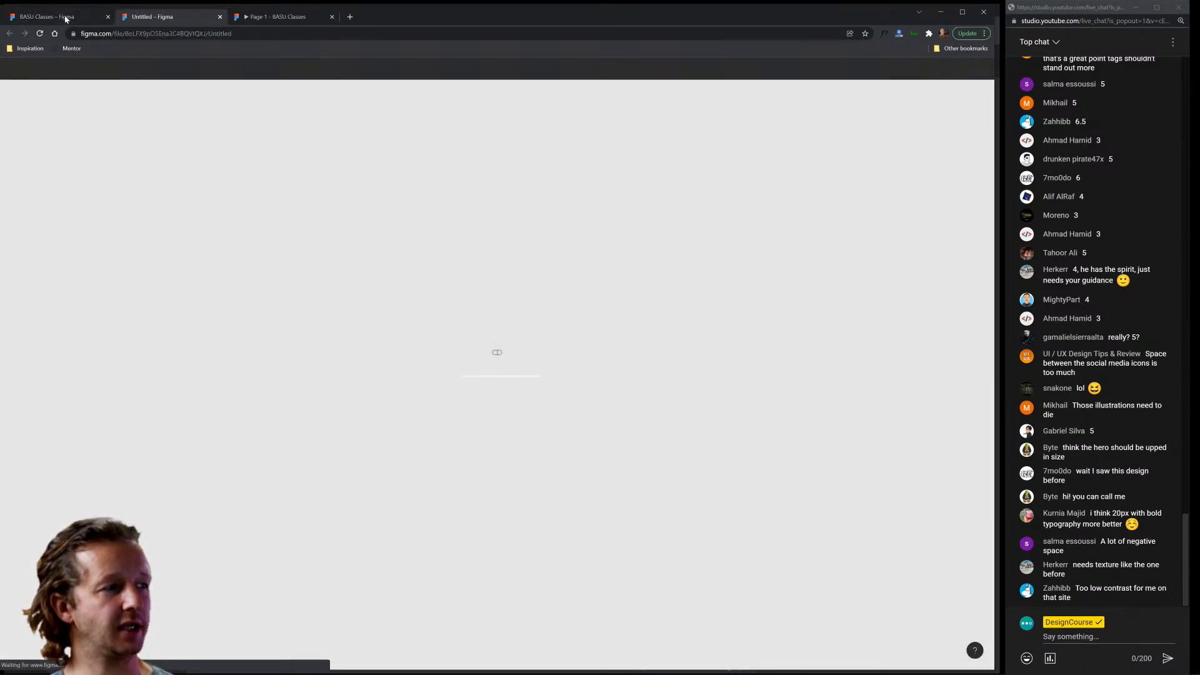
pyautogui.click(66, 19)
pyautogui.click(196, 89)
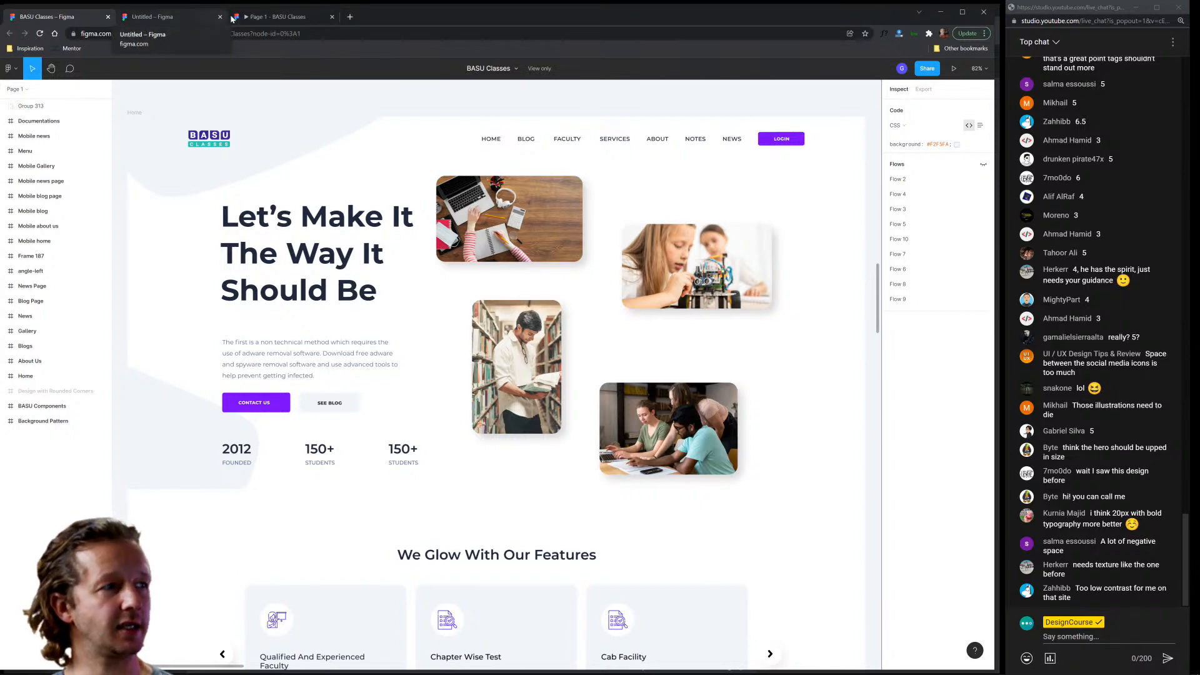
pyautogui.click(175, 19)
pyautogui.hotkey('ctrl', 'v')
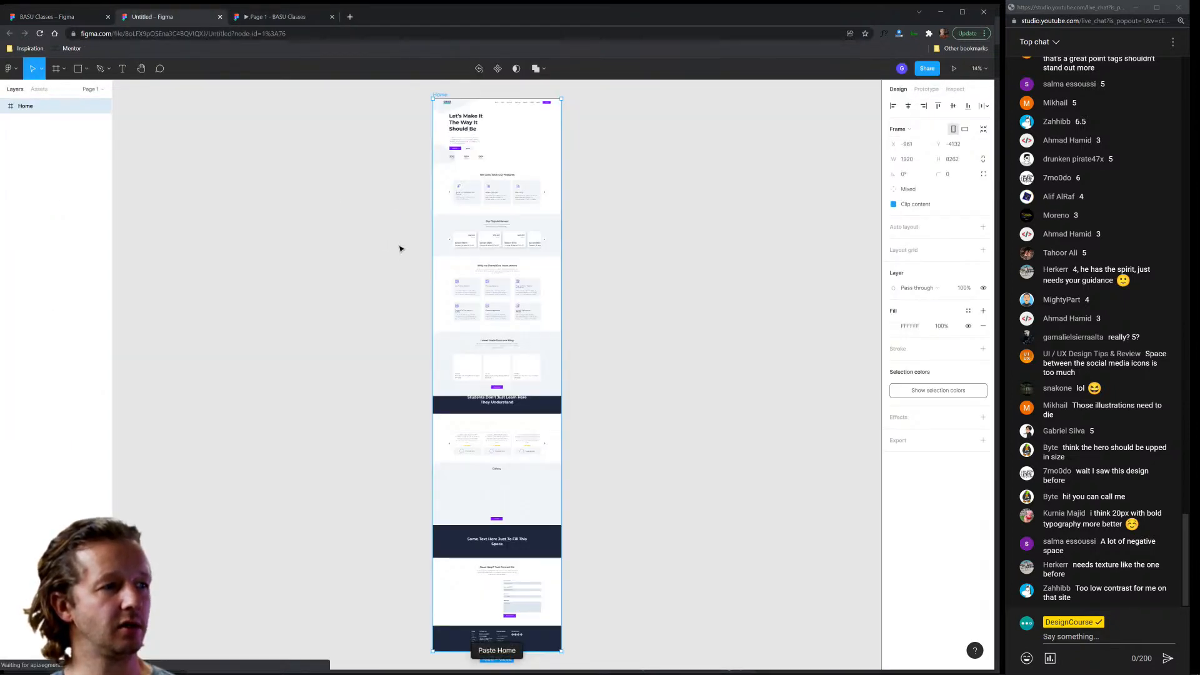
# Set the new file's canvas background to dark grey 1C1C1C.
pyautogui.scroll(5, 414, 115)
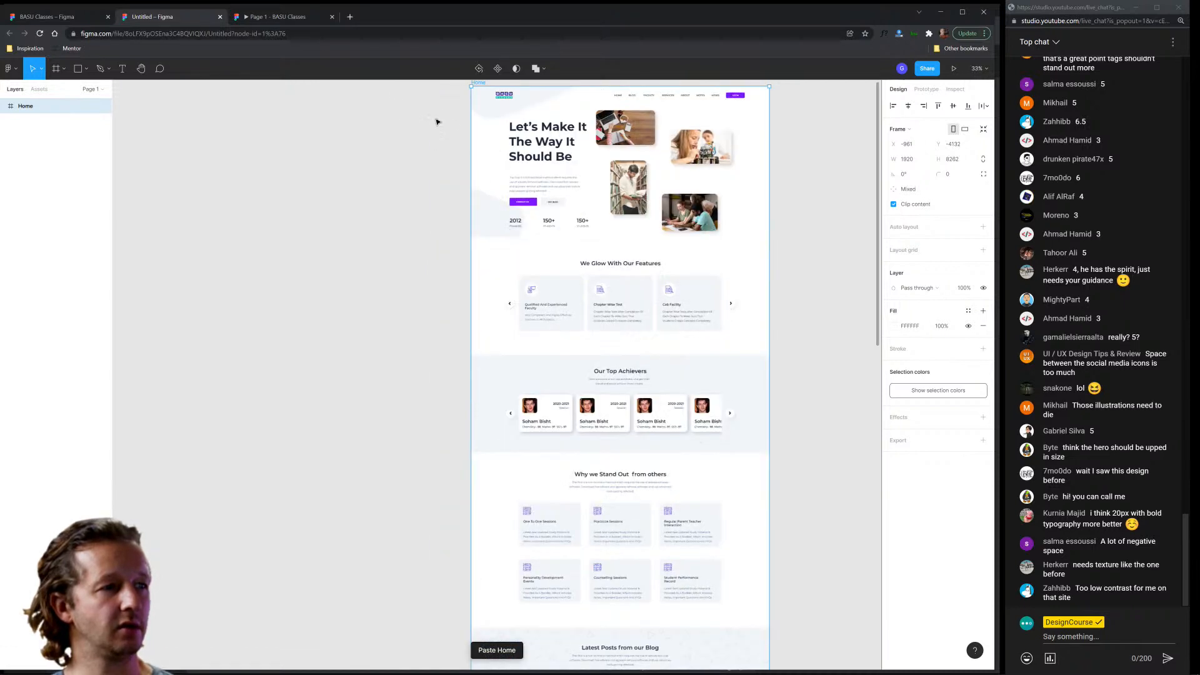
pyautogui.moveTo(437, 122); pyautogui.dragTo(295, 220)
pyautogui.scroll(3, 251, 152)
pyautogui.moveTo(481, 161); pyautogui.dragTo(578, 167)
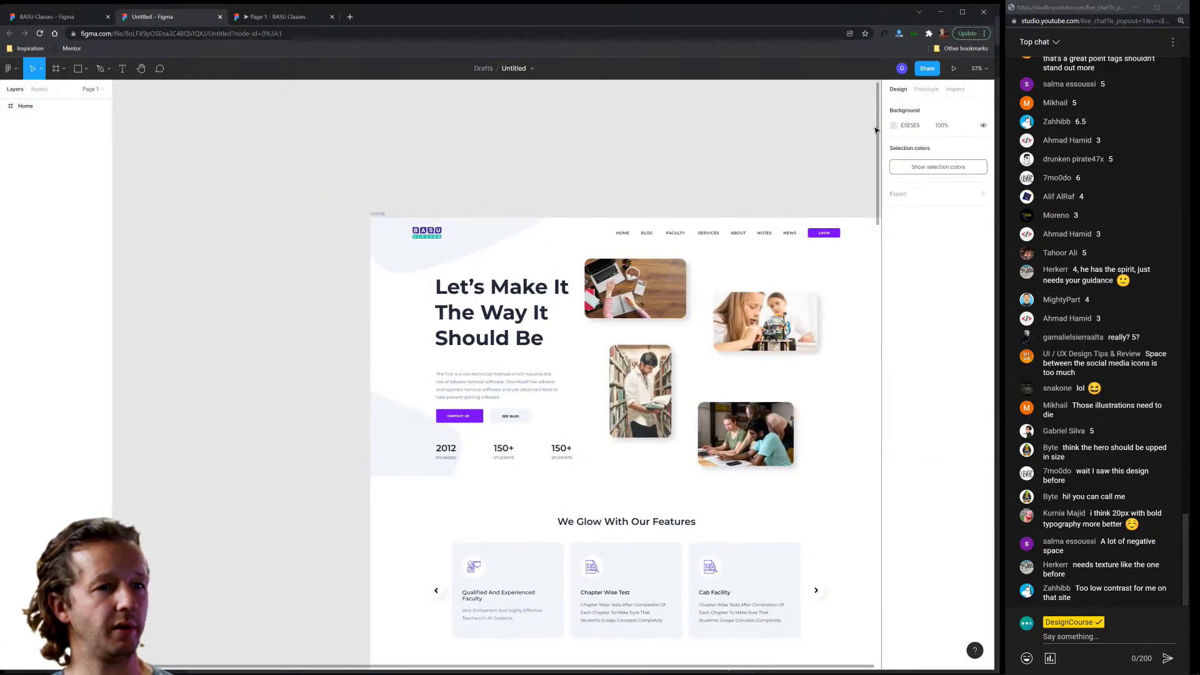
pyautogui.click(894, 125)
pyautogui.moveTo(825, 172); pyautogui.dragTo(743, 244)
pyautogui.click(873, 127)
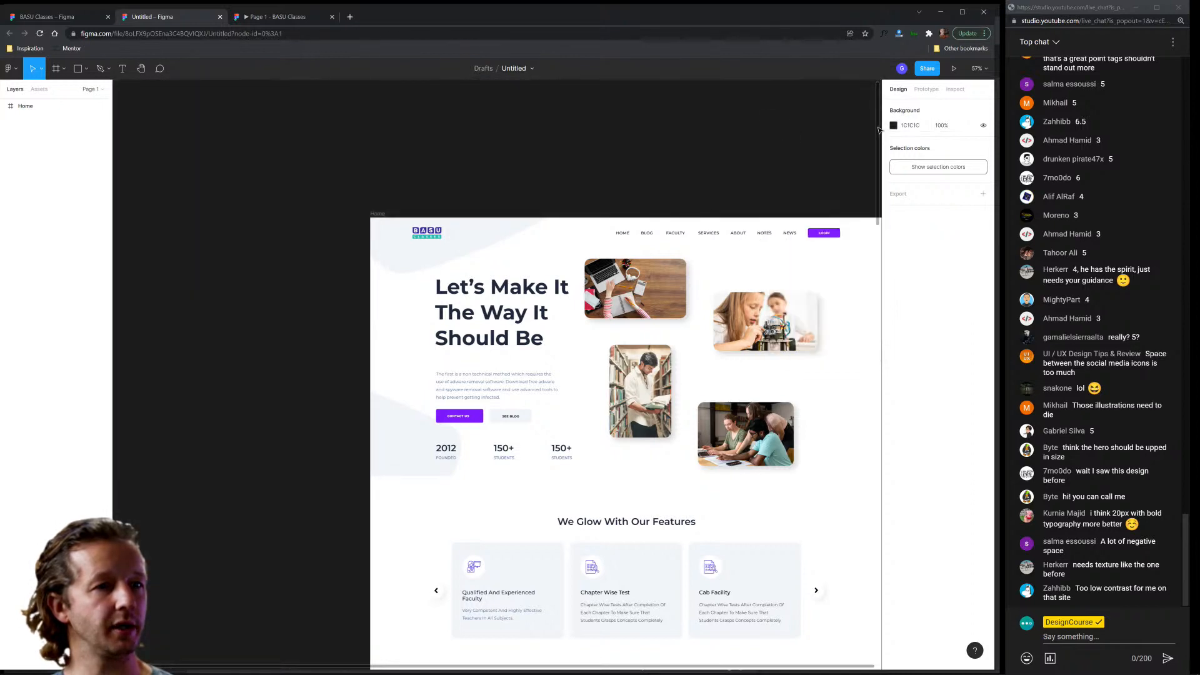
# Move the hero paragraph up to Y 520, closer beneath the main heading.
pyautogui.scroll(5, 618, 170)
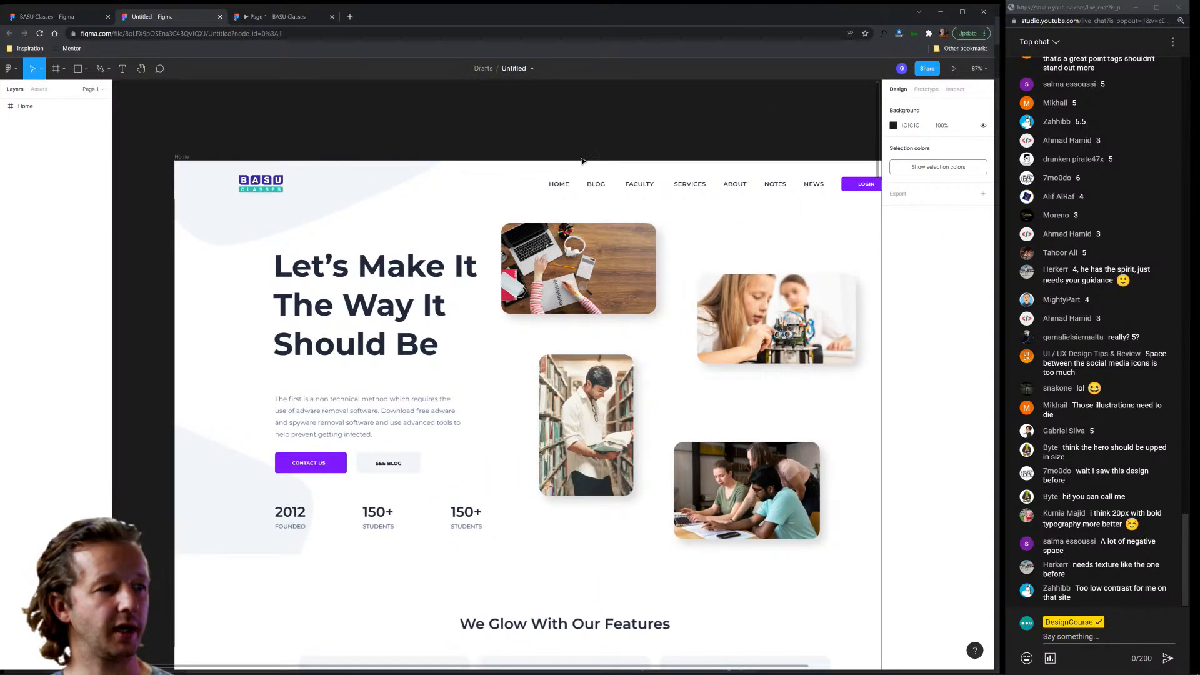
pyautogui.moveTo(597, 106); pyautogui.dragTo(609, 84)
pyautogui.click(335, 351)
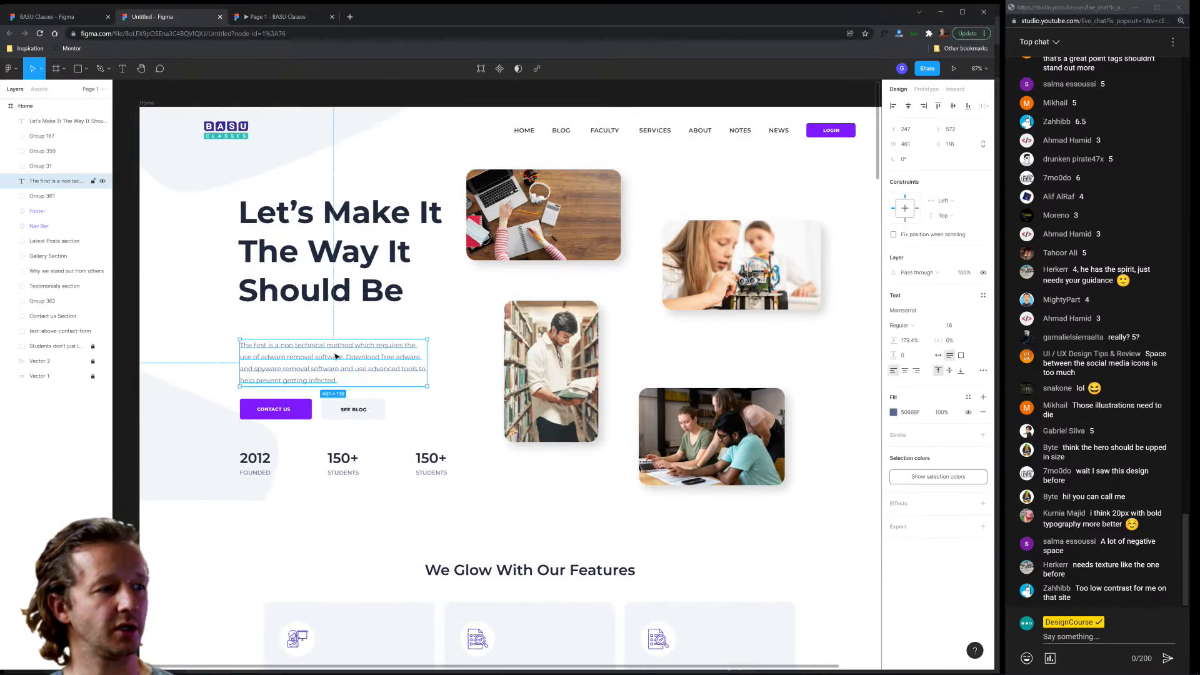
pyautogui.moveTo(337, 347); pyautogui.dragTo(331, 342)
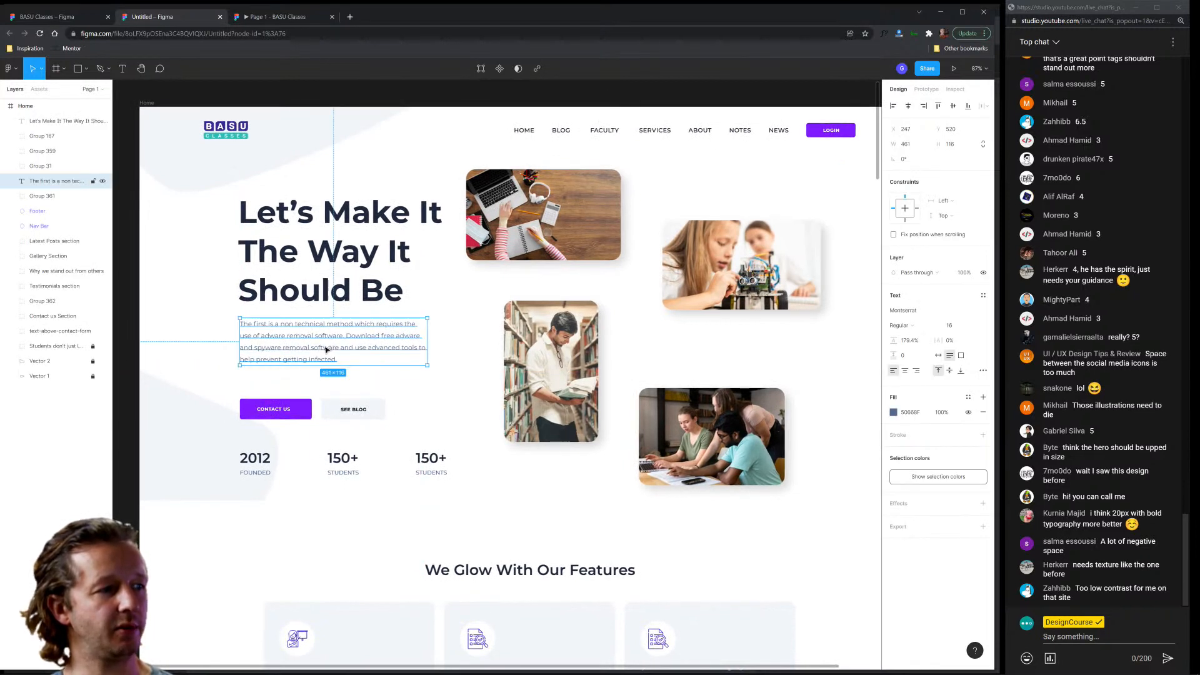
pyautogui.click(211, 356)
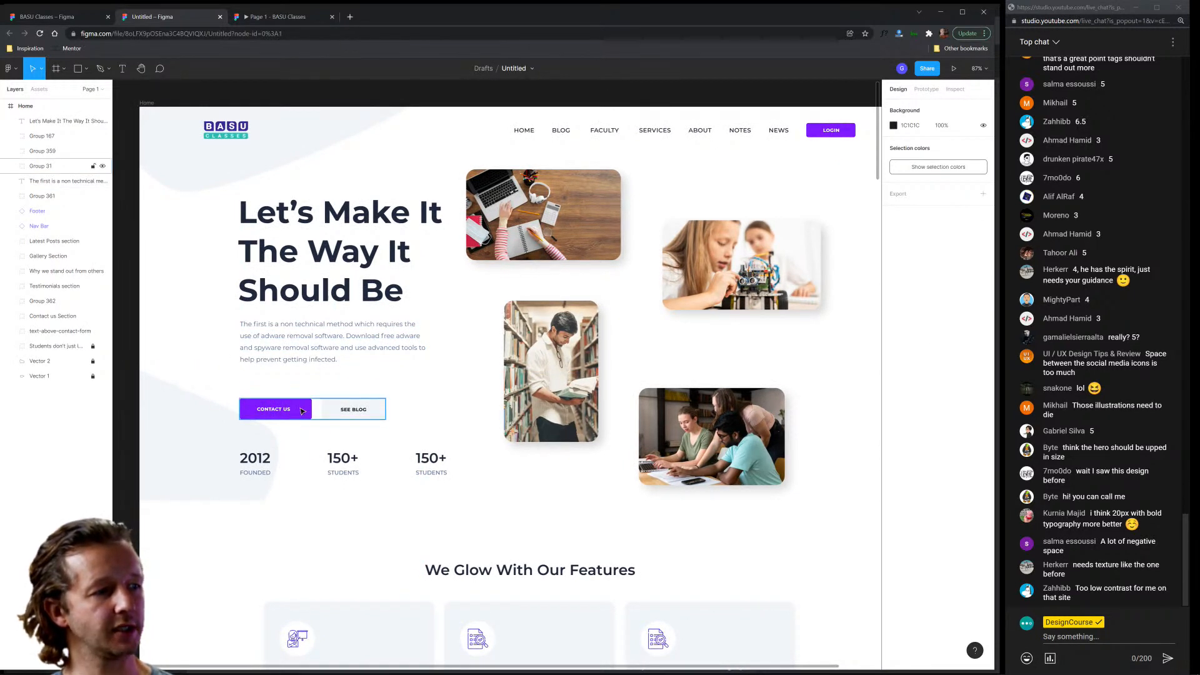
# Enlarge the hero's button group containing the Contact Us and See Blog buttons.
pyautogui.scroll(1, 392, 417)
pyautogui.scroll(2, 392, 418)
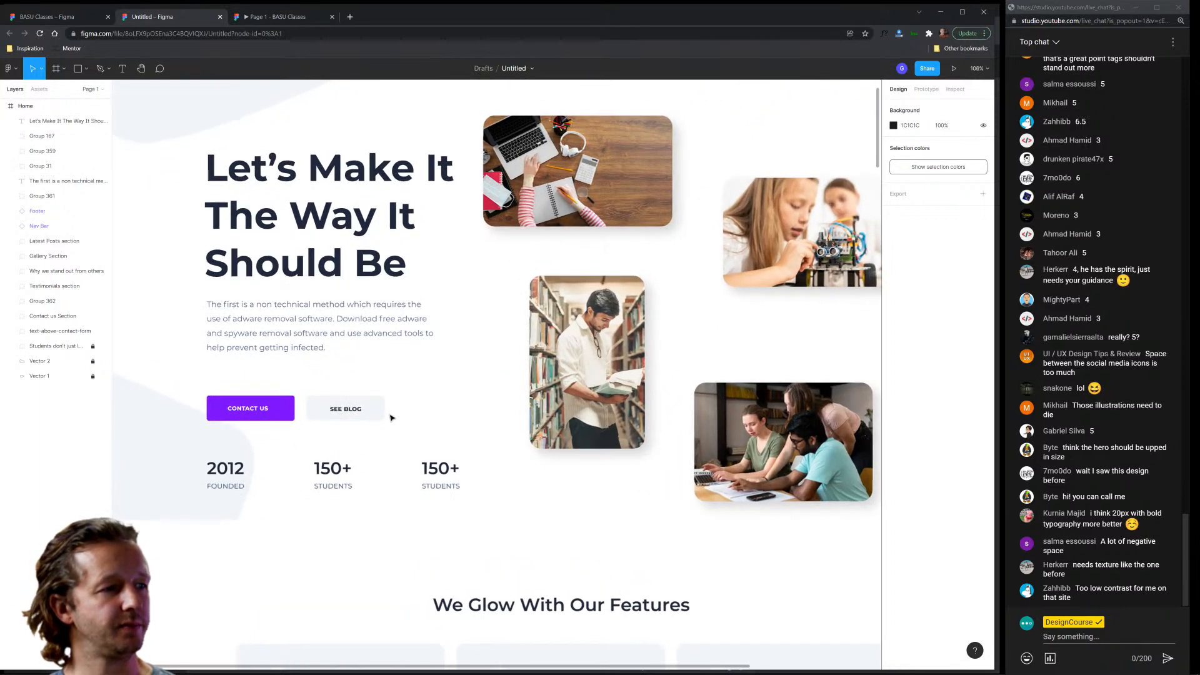
pyautogui.moveTo(463, 383); pyautogui.dragTo(437, 372)
pyautogui.scroll(-2, 413, 406)
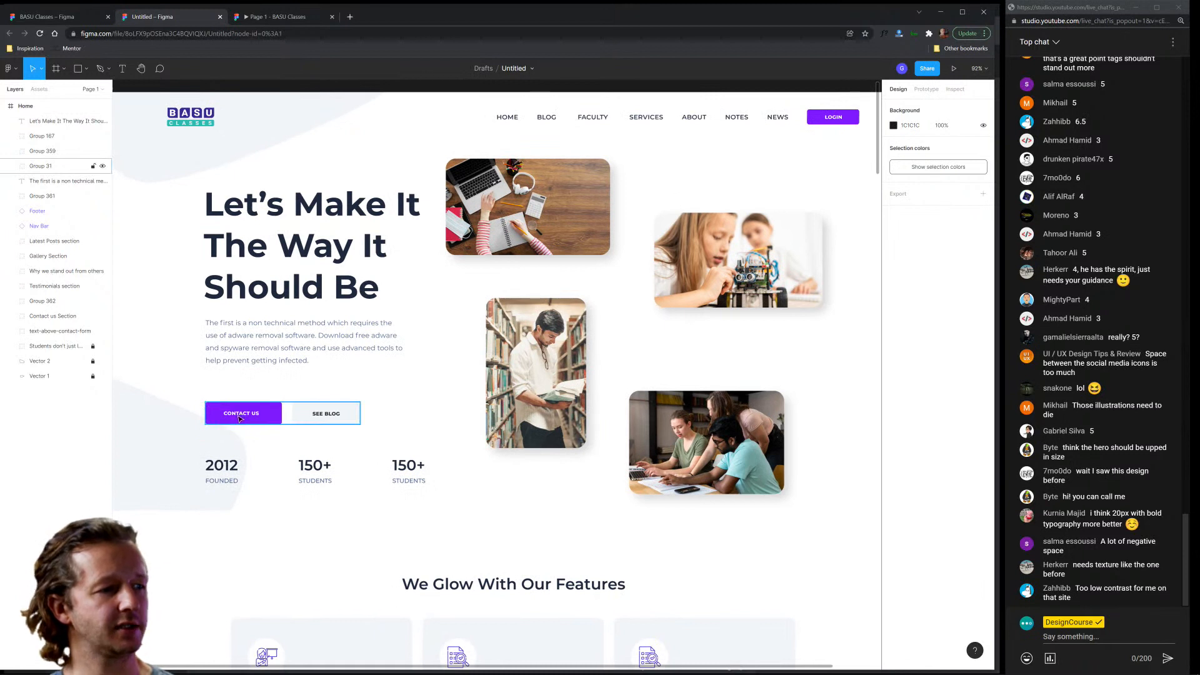
pyautogui.click(341, 420)
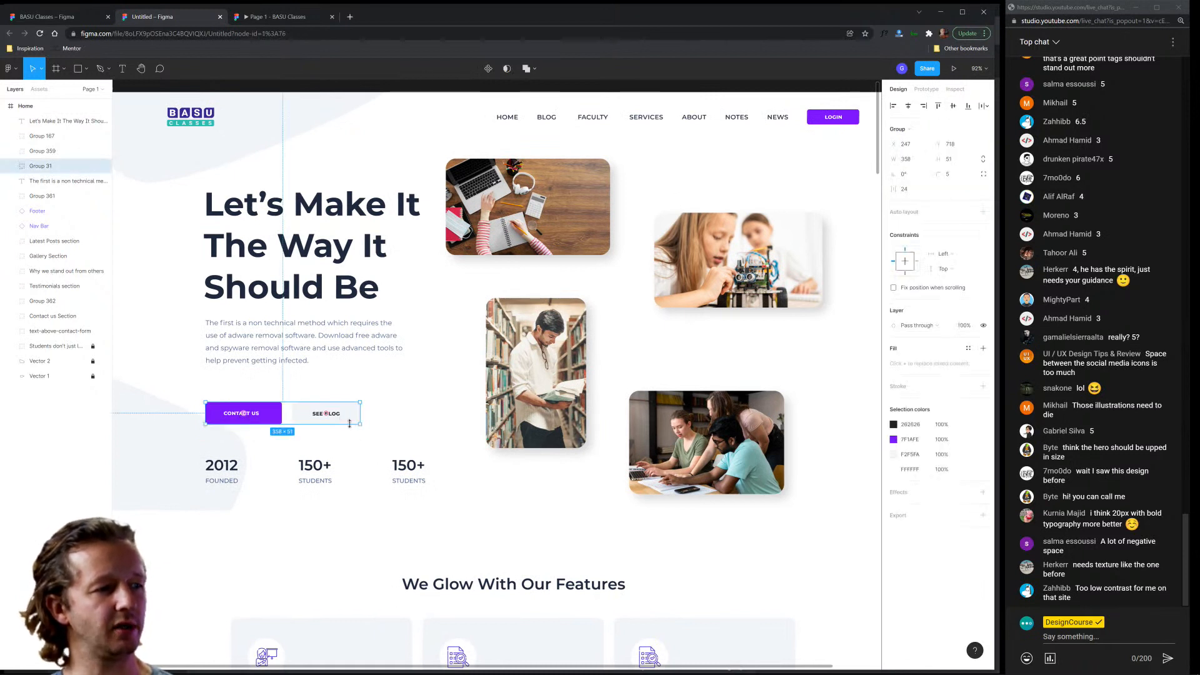
pyautogui.moveTo(361, 424); pyautogui.dragTo(395, 426)
pyautogui.click(434, 423)
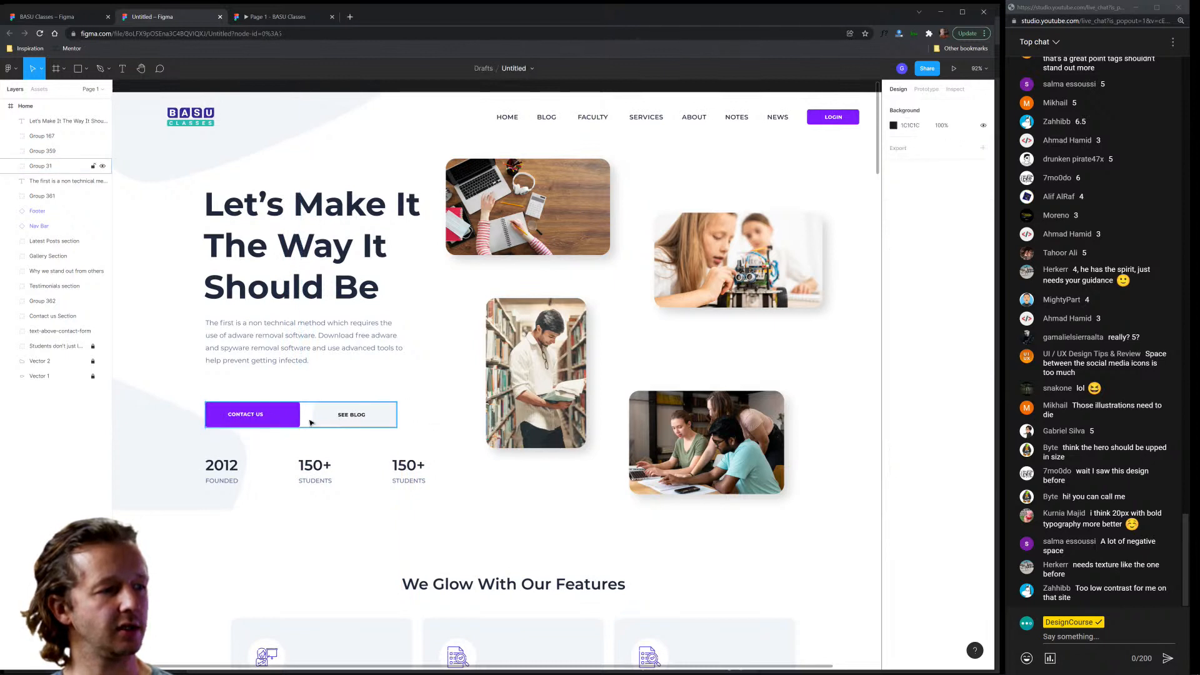
# Increase the Contact Us button label's font size to 18.
pyautogui.doubleClick(256, 419)
pyautogui.doubleClick(256, 418)
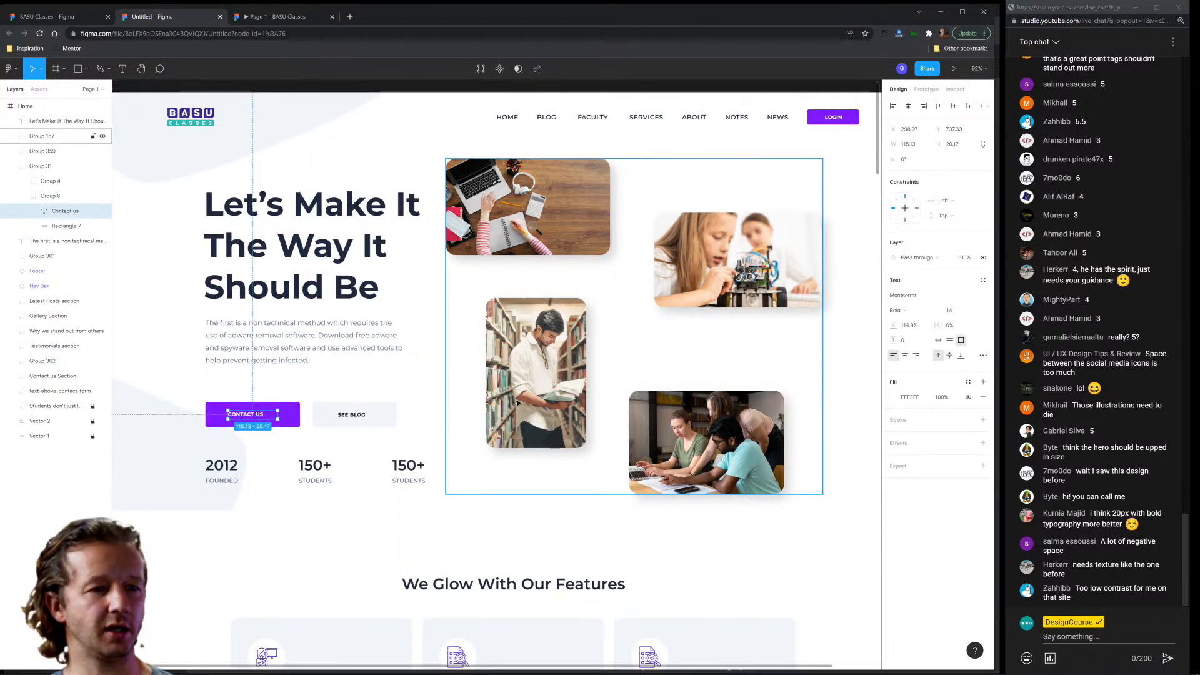
pyautogui.click(955, 313)
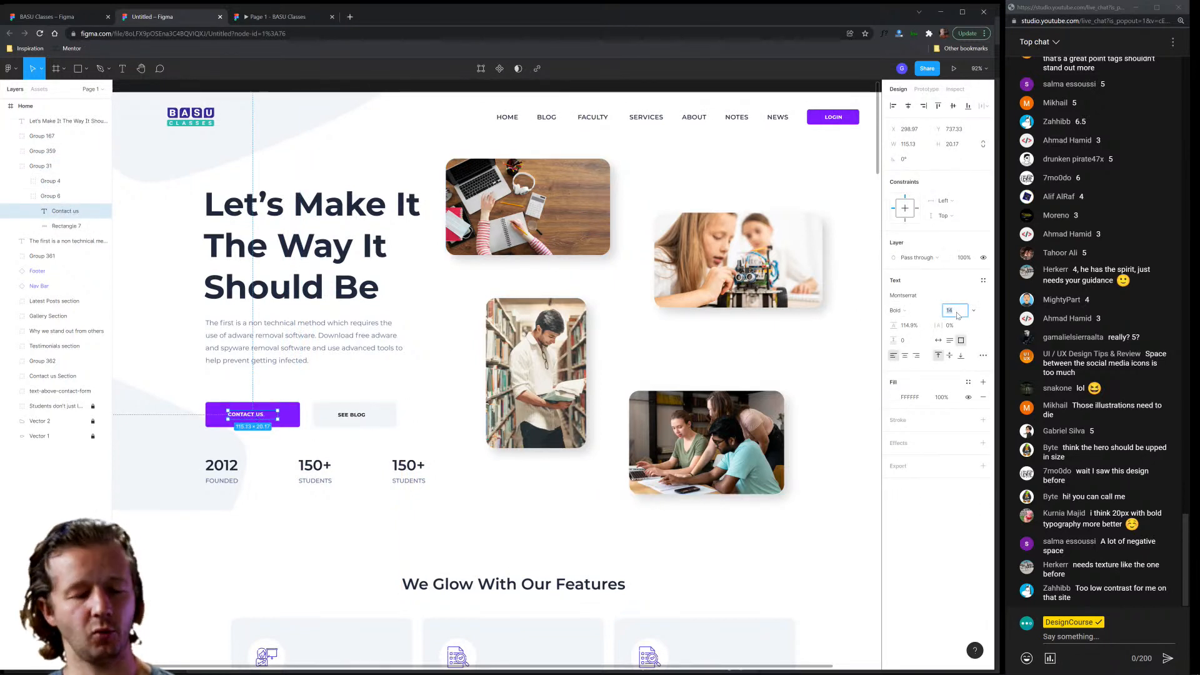
pyautogui.press('Up')
pyautogui.press('Up')
pyautogui.press('Up')
pyautogui.press('Up')
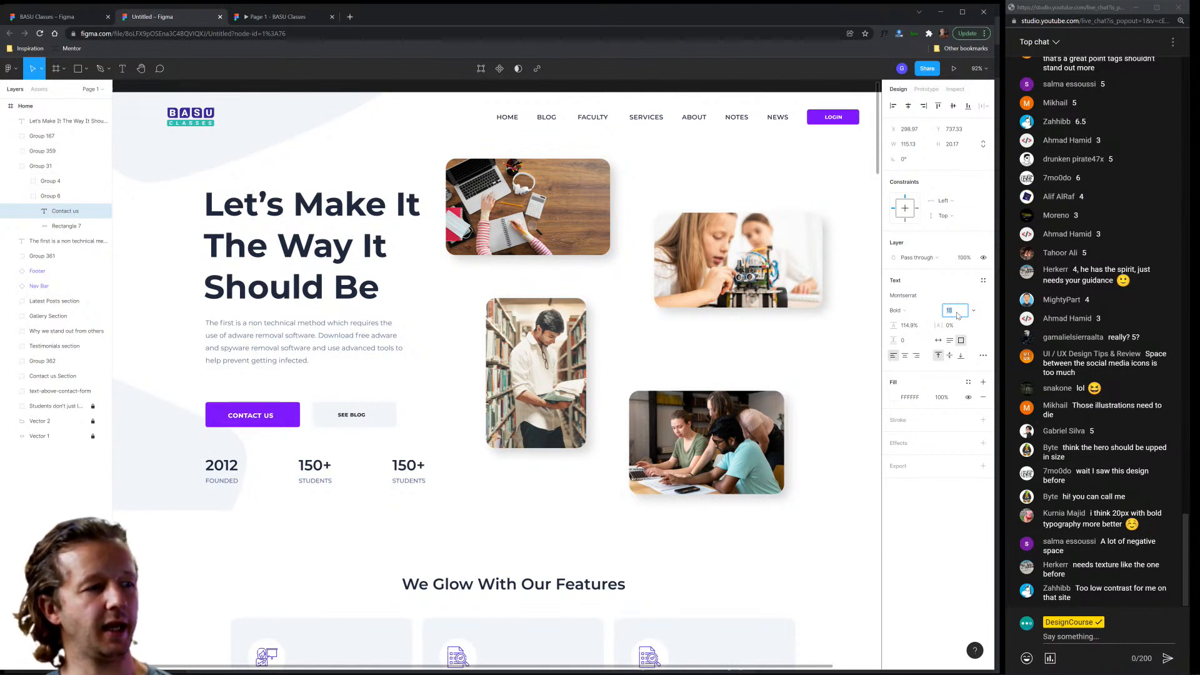
# Set the See Blog button label's font size to 18 and widen its text box to fit on one line.
pyautogui.click(350, 416)
pyautogui.doubleClick(350, 417)
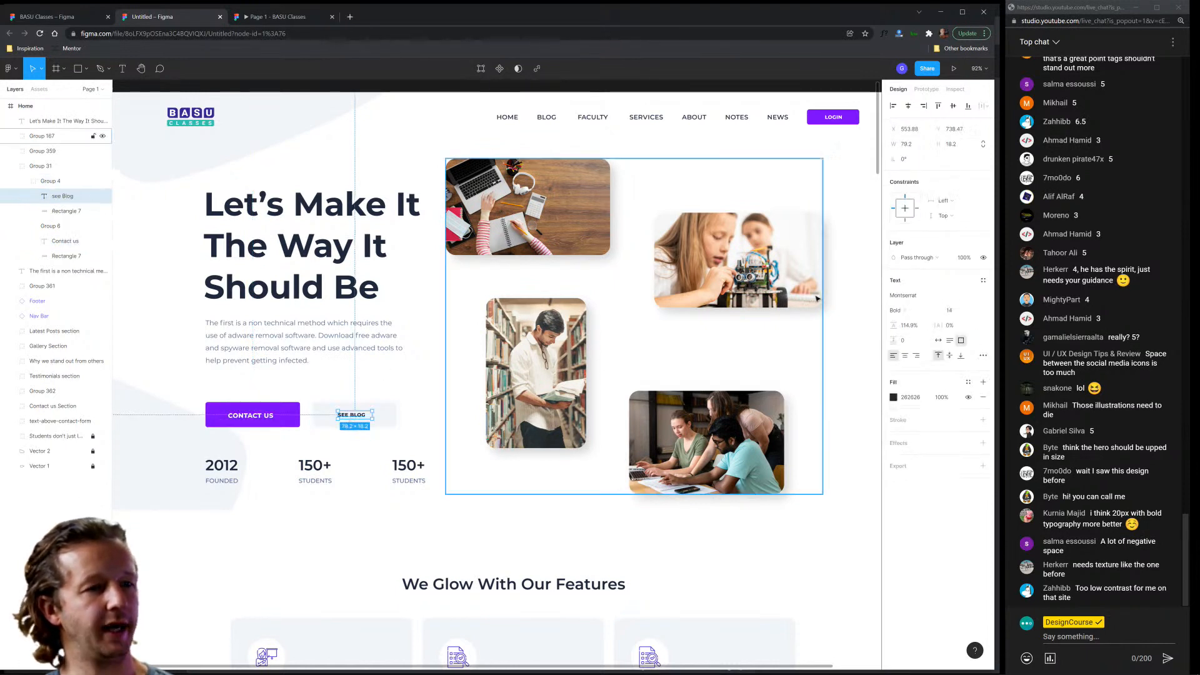
pyautogui.click(955, 310)
pyautogui.write('18')
pyautogui.press('Return')
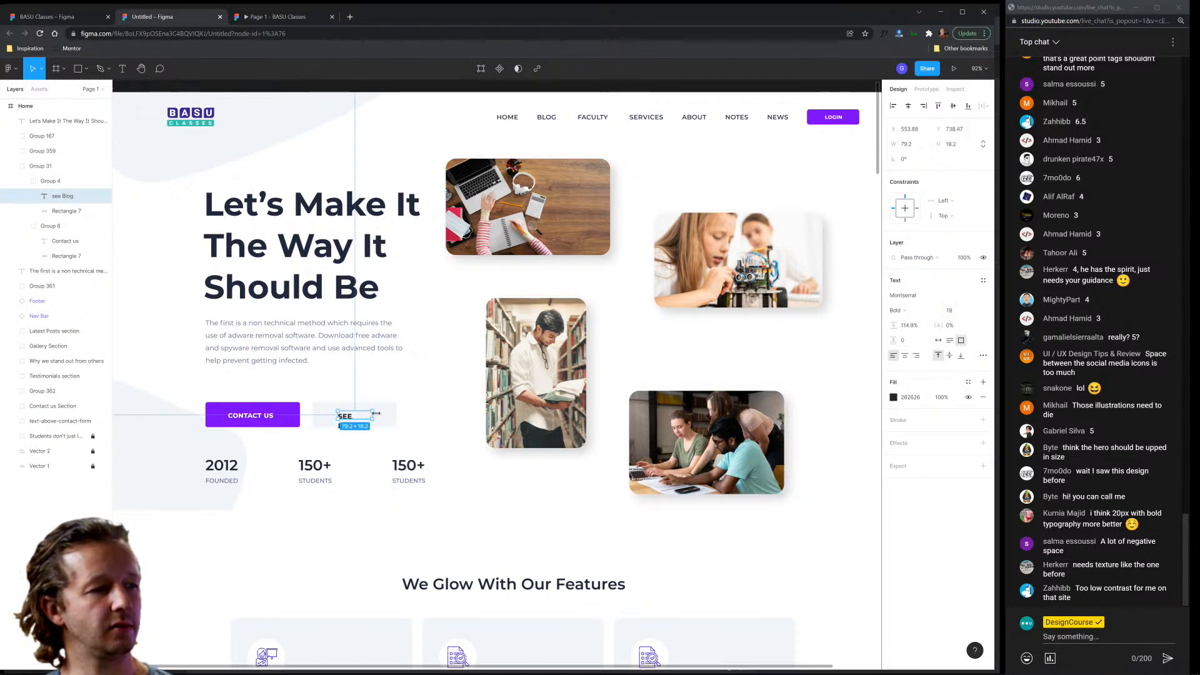
pyautogui.moveTo(371, 414); pyautogui.dragTo(390, 415)
pyautogui.click(439, 396)
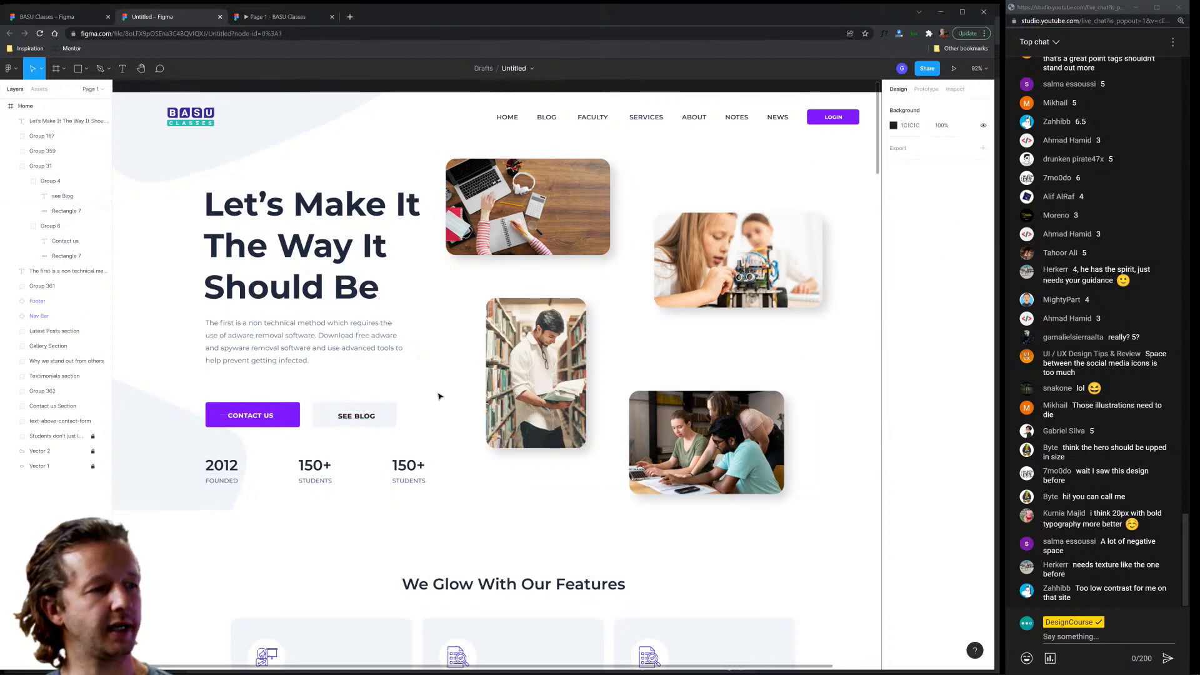
# Nudge the See Blog label slightly left to centre it within its button, and review the whole hero.
pyautogui.doubleClick(361, 420)
pyautogui.doubleClick(361, 419)
pyautogui.moveTo(361, 418); pyautogui.dragTo(360, 418)
pyautogui.click(464, 406)
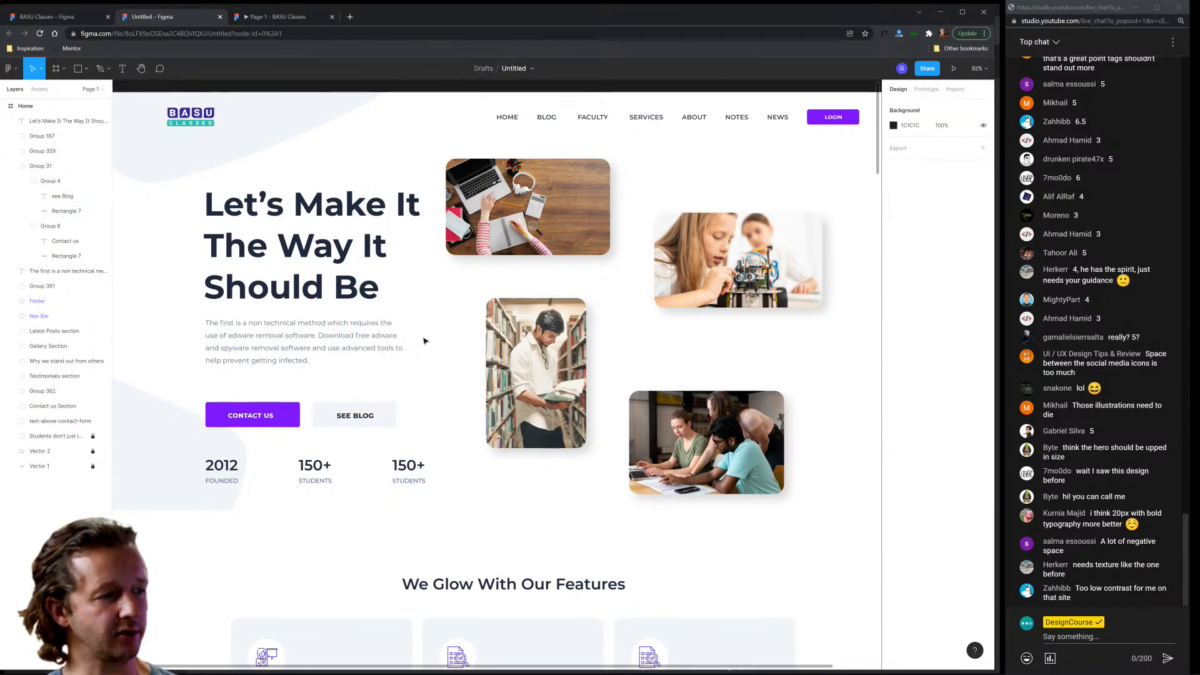
pyautogui.scroll(-2, 424, 330)
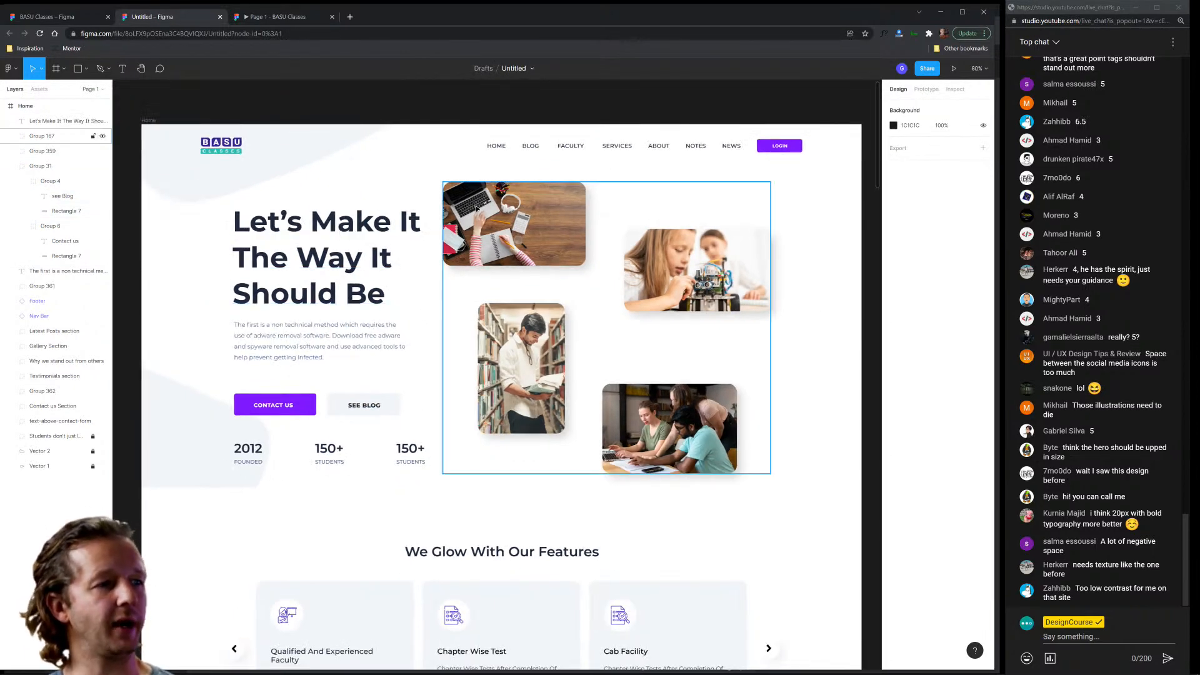
# Move the hero's photo collage group right so its right edge lines up with the nav bar's Login button.
pyautogui.click(667, 275)
pyautogui.moveTo(667, 275); pyautogui.dragTo(711, 268)
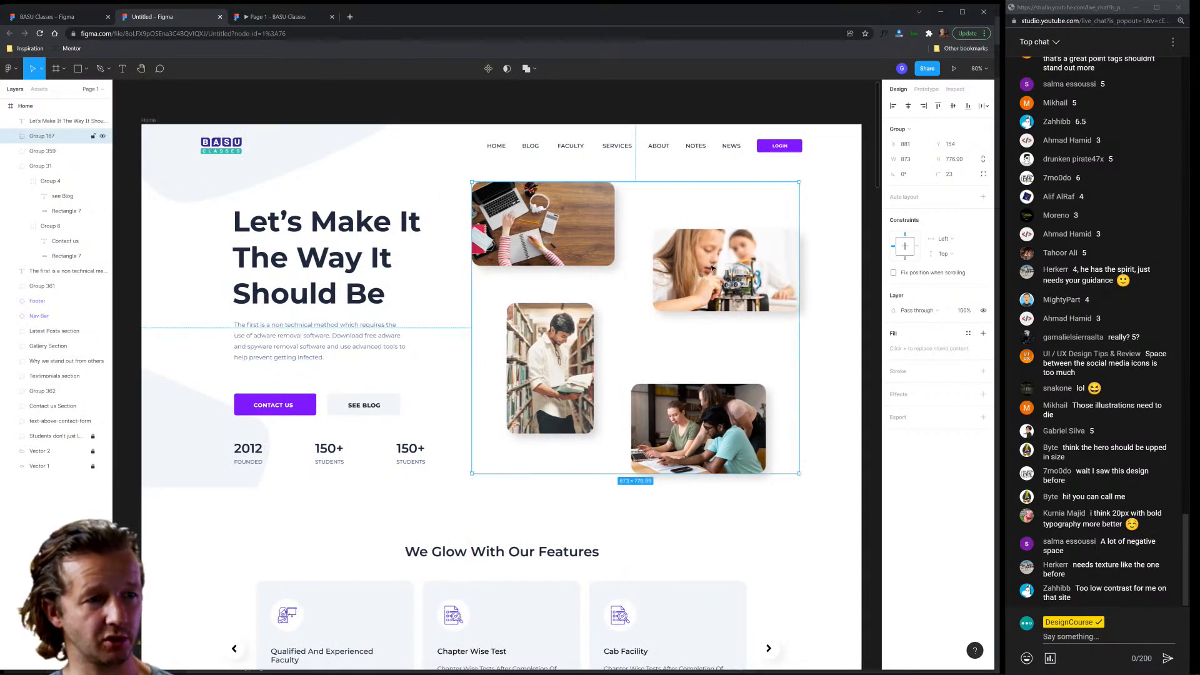
pyautogui.click(808, 230)
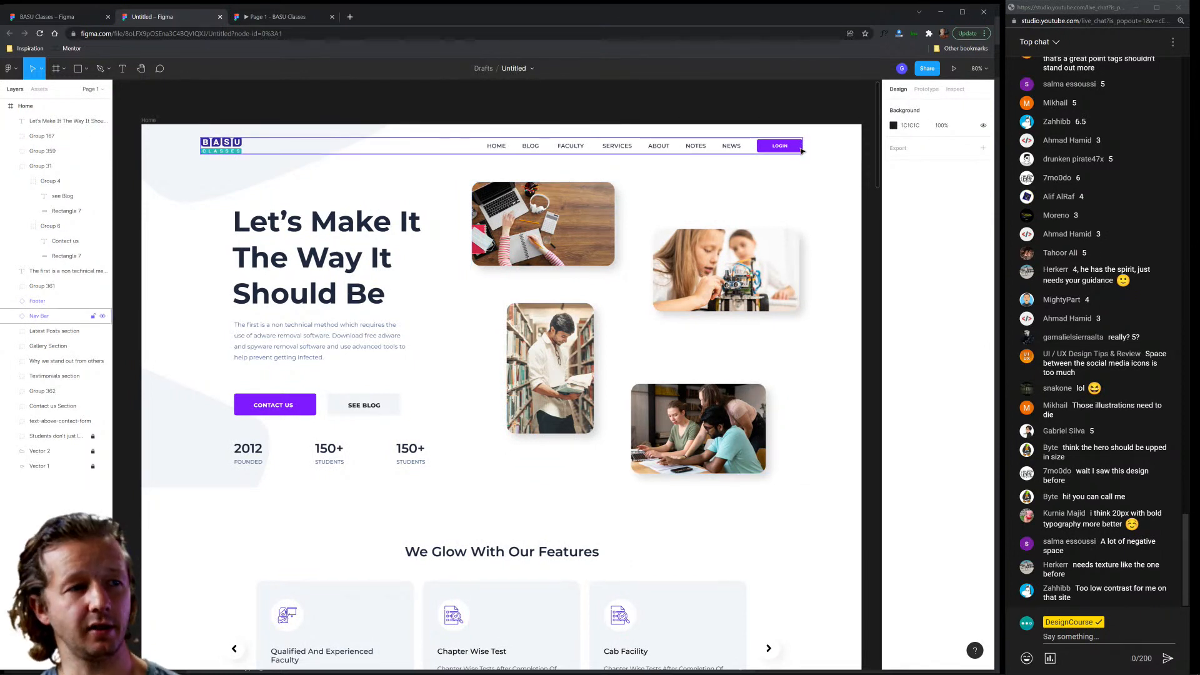
# Stretch the photo collage to the page's right edge and pull in its left side, making it about 1000 px wide.
pyautogui.click(789, 280)
pyautogui.moveTo(800, 283); pyautogui.dragTo(864, 283)
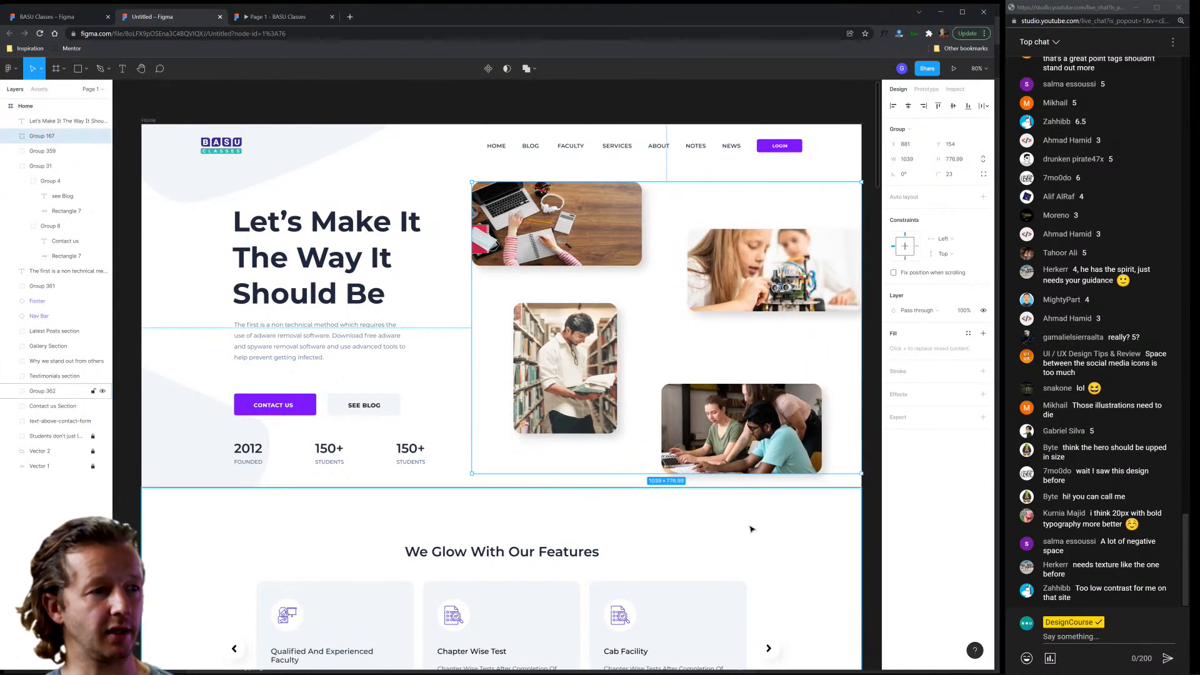
pyautogui.click(722, 567)
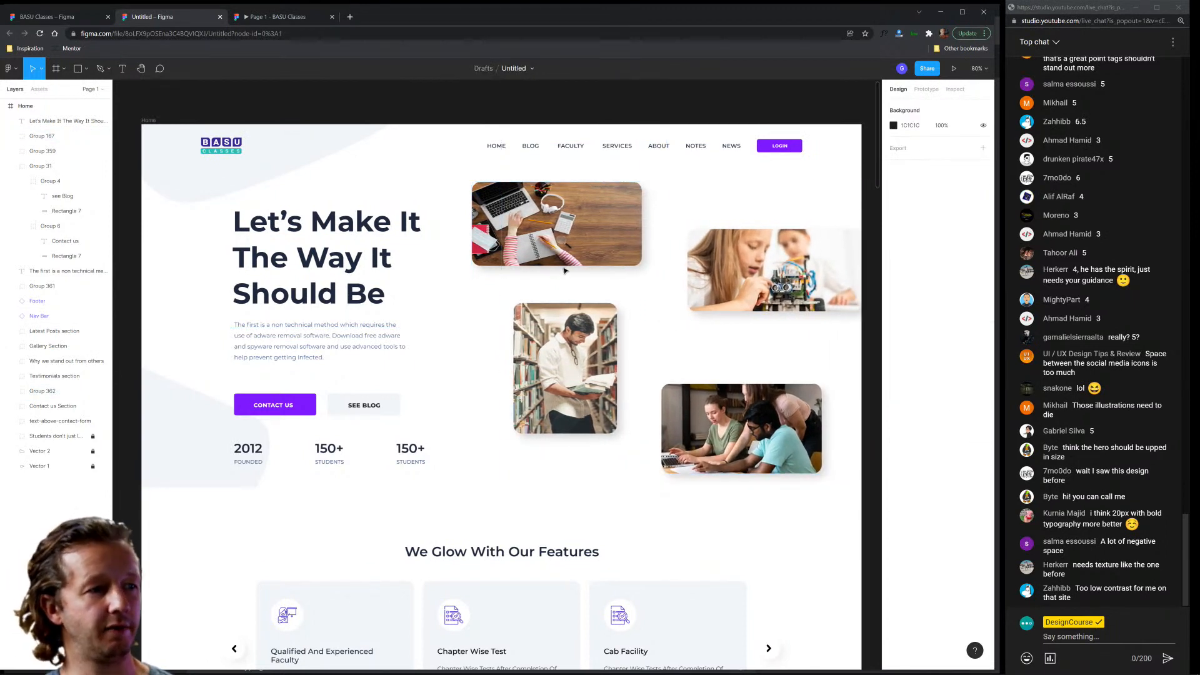
pyautogui.click(504, 233)
pyautogui.moveTo(468, 225); pyautogui.dragTo(485, 221)
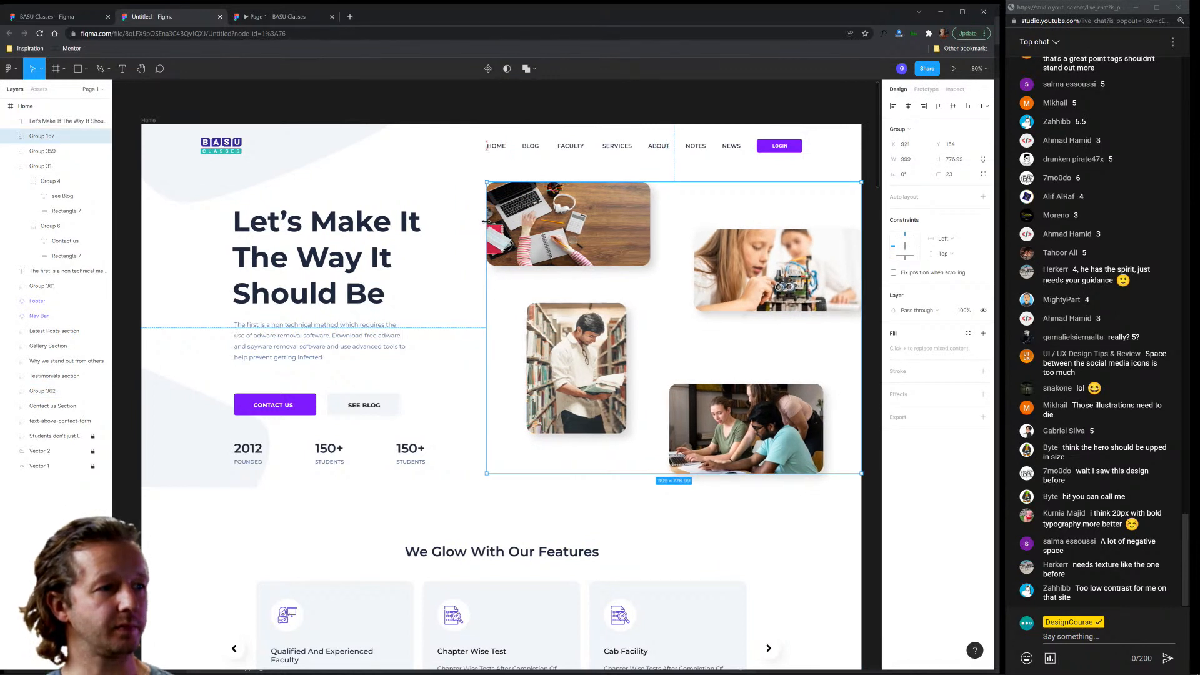
pyautogui.click(462, 199)
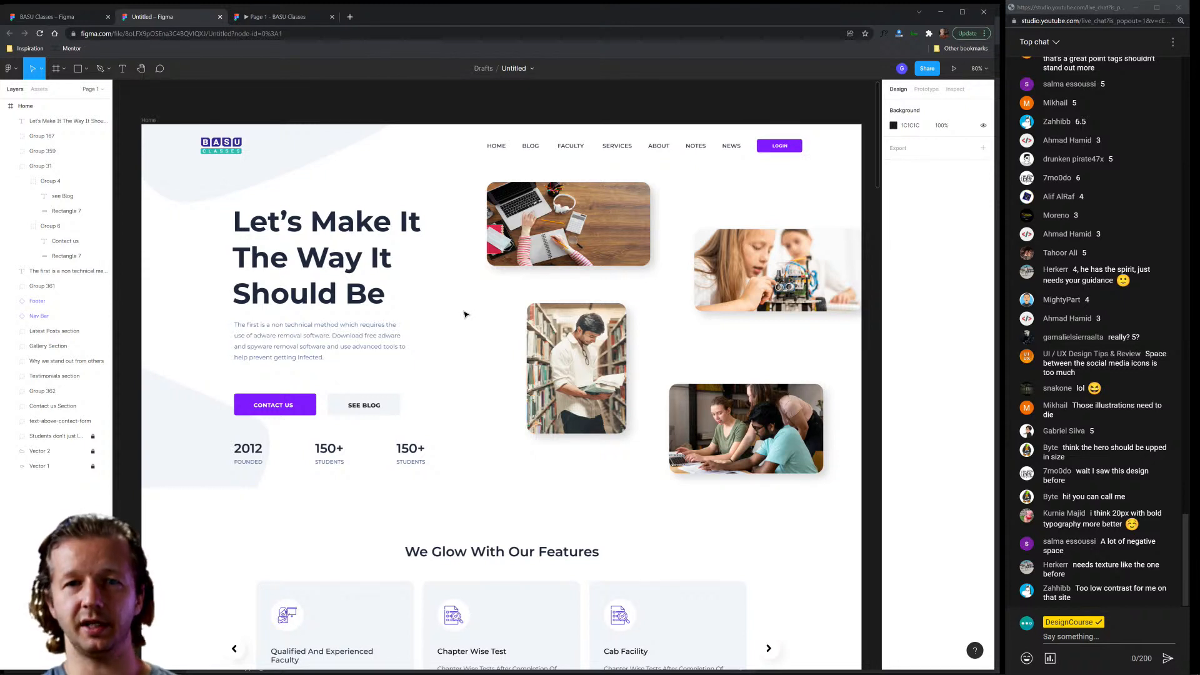
# Reduce the hero headline's line height to about 119% and widen its text box to 643 px.
pyautogui.click(378, 299)
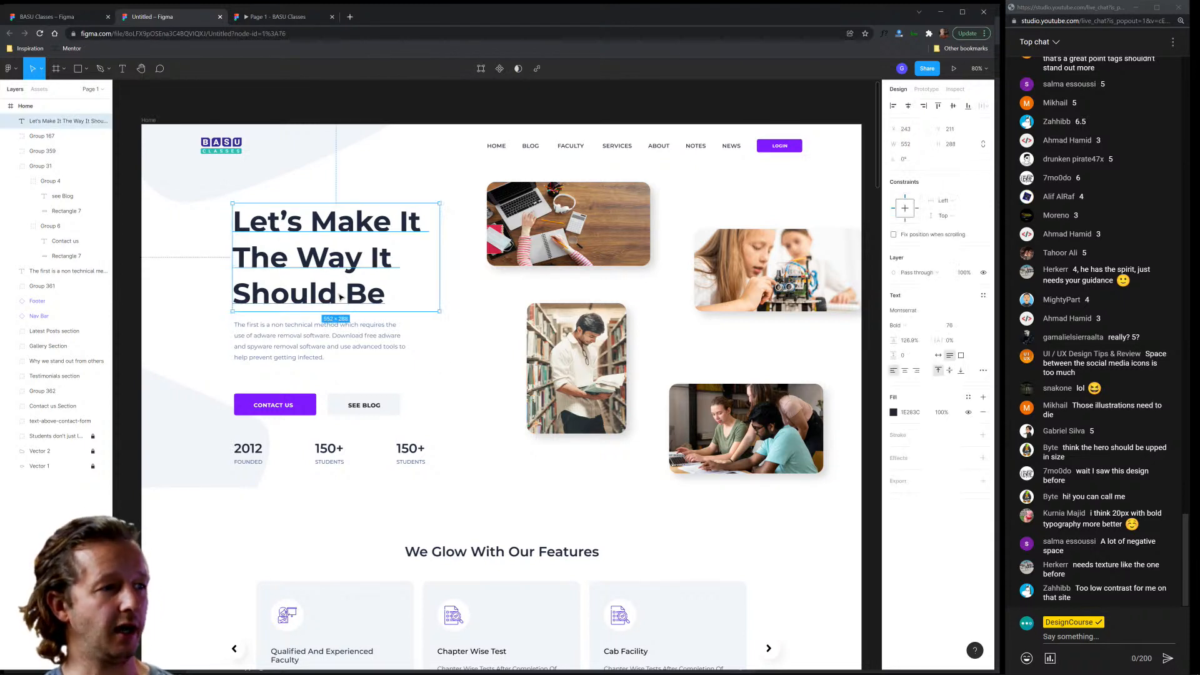
pyautogui.click(916, 342)
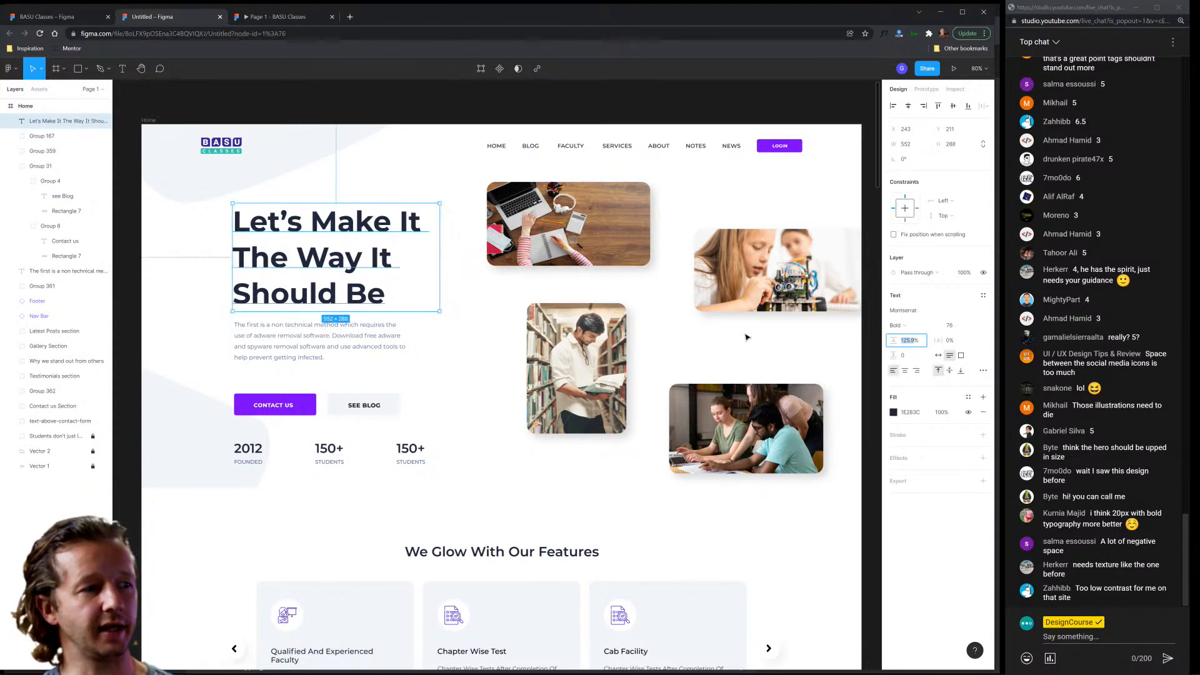
pyautogui.press('Down')
pyautogui.press('Down')
pyautogui.press('Down')
pyautogui.press('Down')
pyautogui.press('Down')
pyautogui.press('Down')
pyautogui.press('Down')
pyautogui.press('Down')
pyautogui.moveTo(438, 262); pyautogui.dragTo(474, 259)
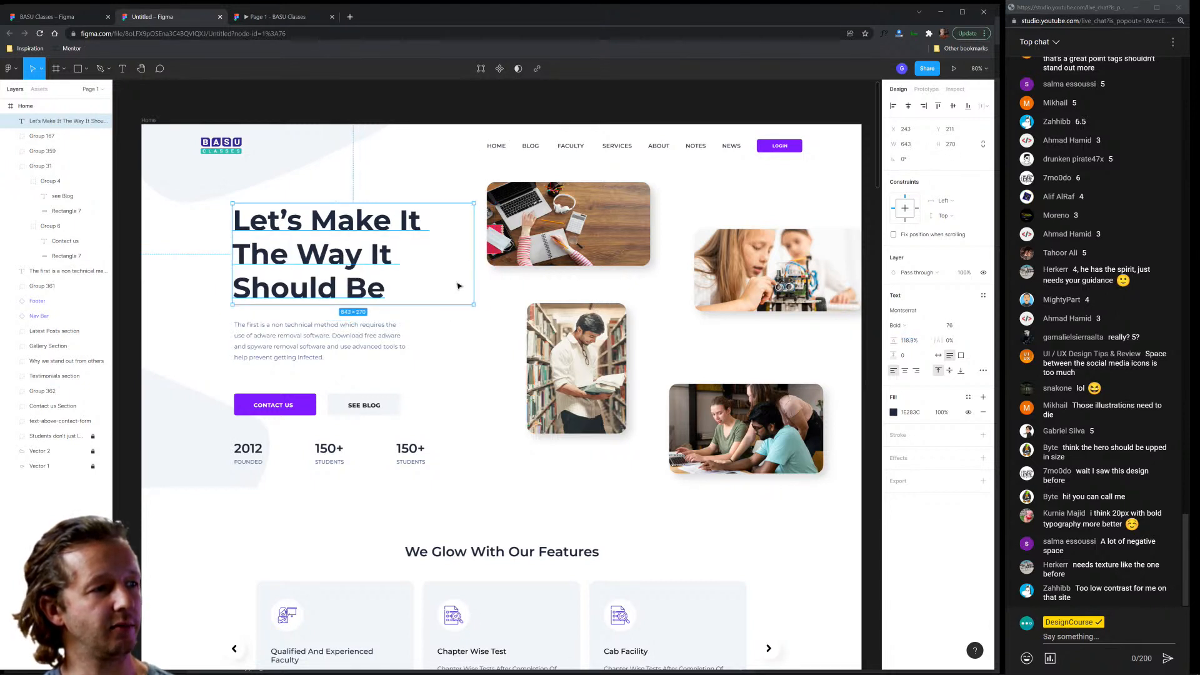
# Increase the hero paragraph's font size to 18.
pyautogui.click(368, 338)
pyautogui.click(416, 337)
pyautogui.click(352, 336)
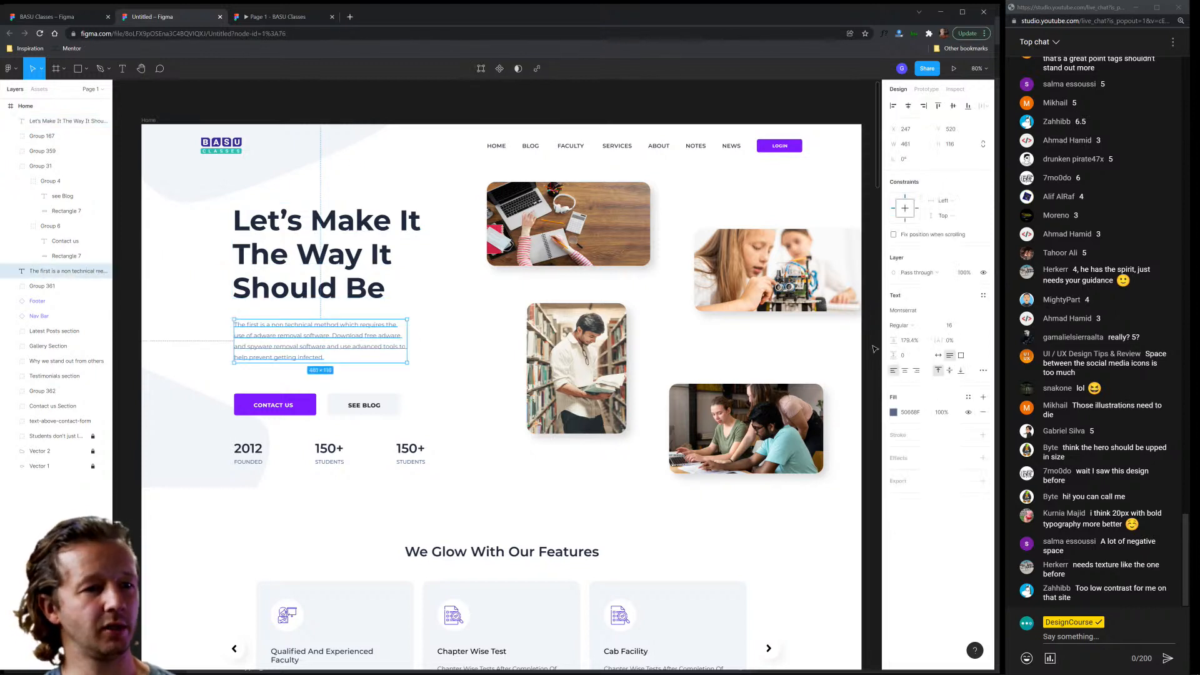
pyautogui.click(961, 328)
pyautogui.press('Up')
pyautogui.press('Up')
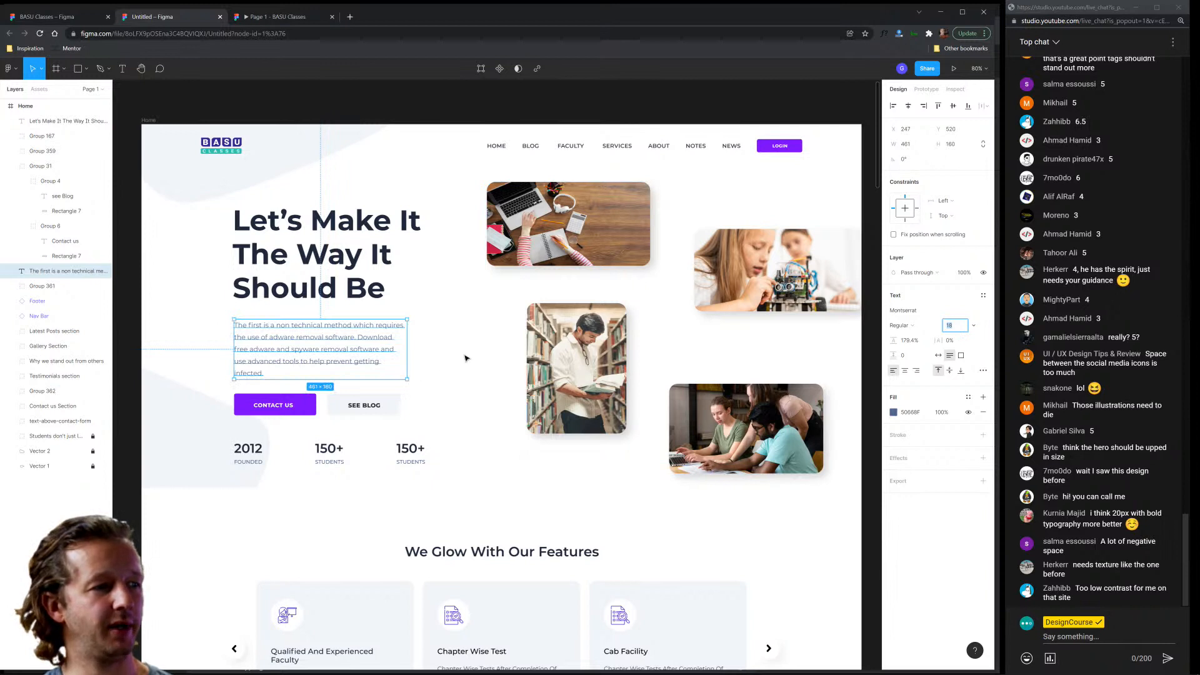
# Shorten the hero paragraph by deleting "and use advanced tools to help prevent getting infected", ending it at "spyware removal software.".
pyautogui.click(292, 363)
pyautogui.doubleClick(333, 363)
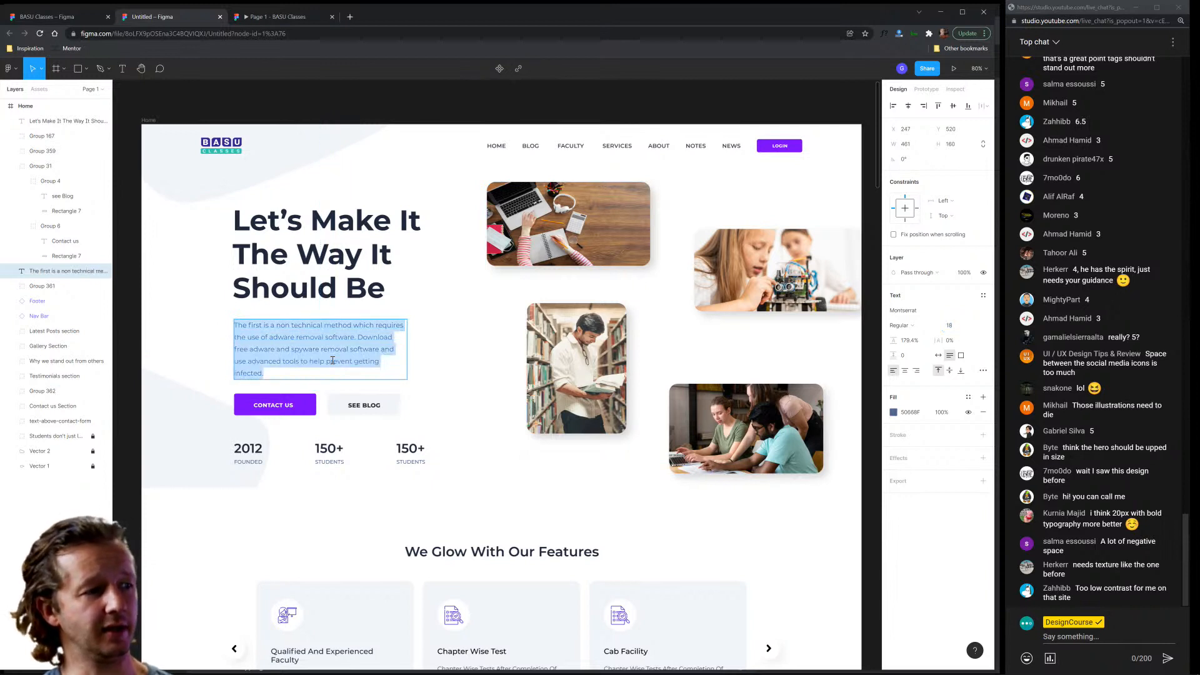
pyautogui.click(326, 362)
pyautogui.moveTo(296, 373); pyautogui.dragTo(379, 351)
pyautogui.press('BackSpace')
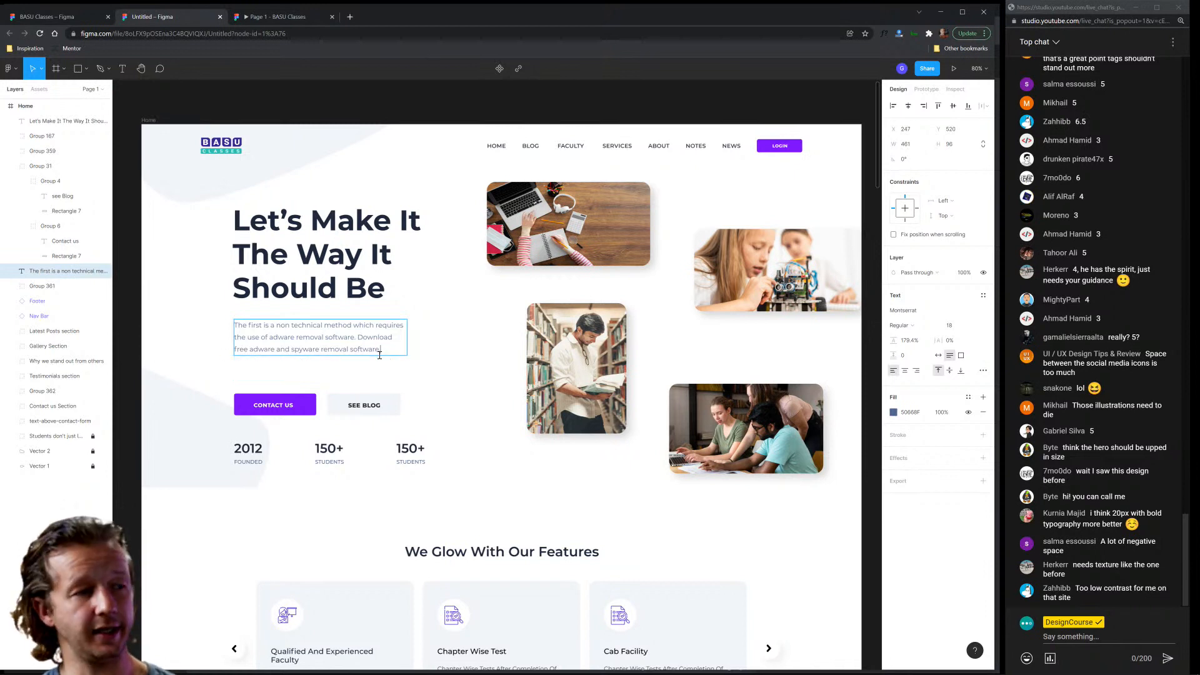
pyautogui.press('Escape')
# Widen the hero paragraph's text box to 542 px and increase its font size to 22.
pyautogui.moveTo(409, 338); pyautogui.dragTo(438, 341)
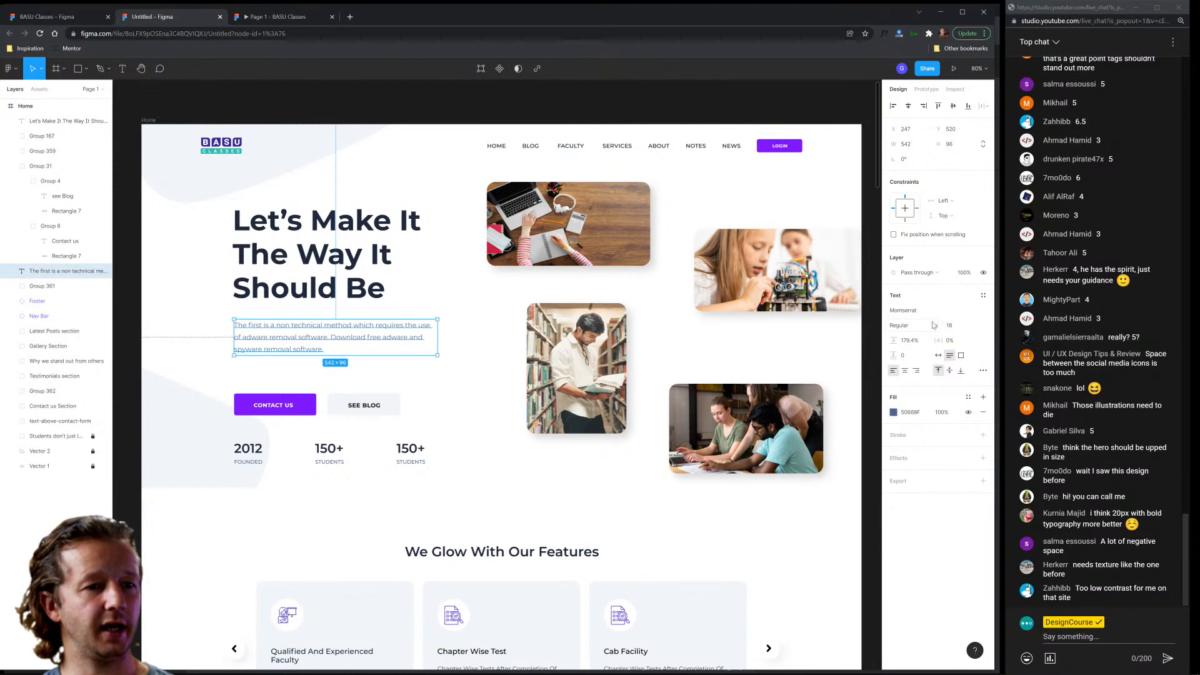
pyautogui.click(949, 325)
pyautogui.press('Up')
pyautogui.press('Up')
pyautogui.press('Up')
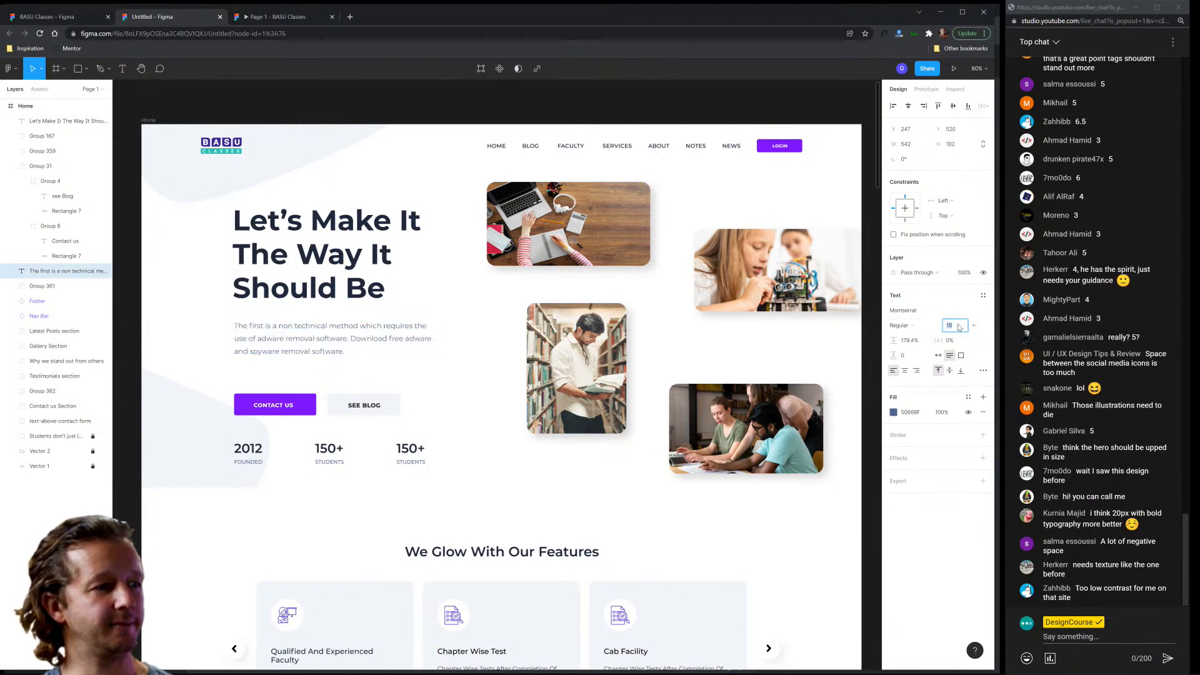
pyautogui.press('Up')
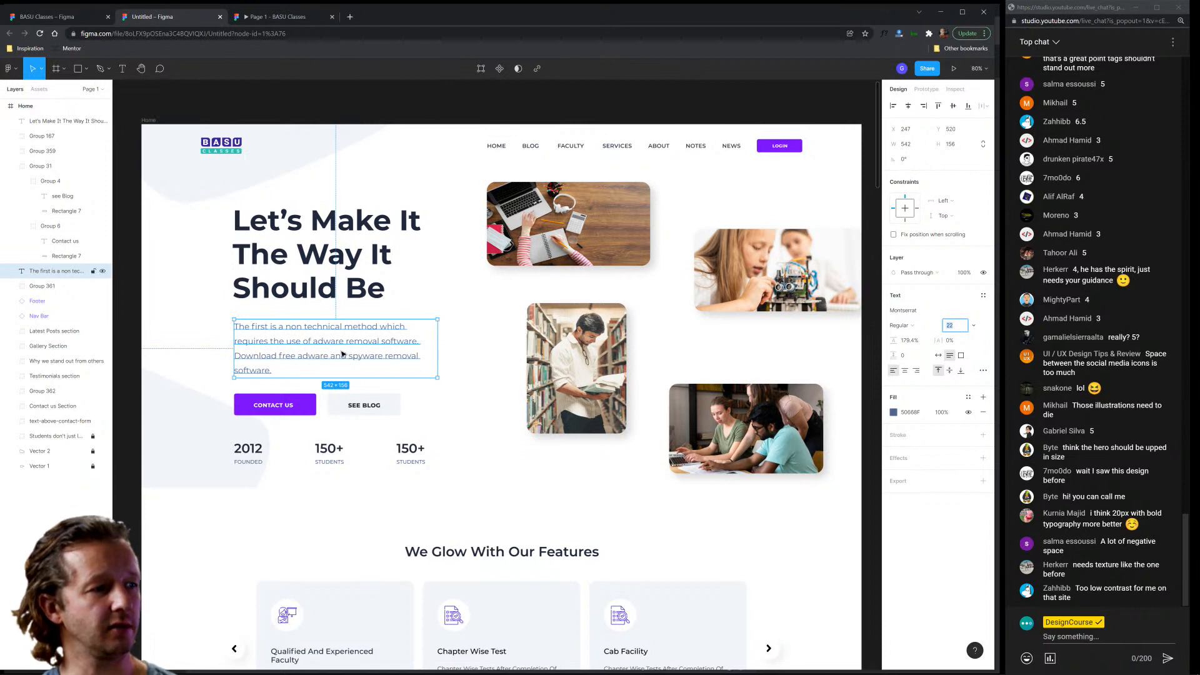
# Move the hero paragraph up slightly, closer to the headline.
pyautogui.click(465, 345)
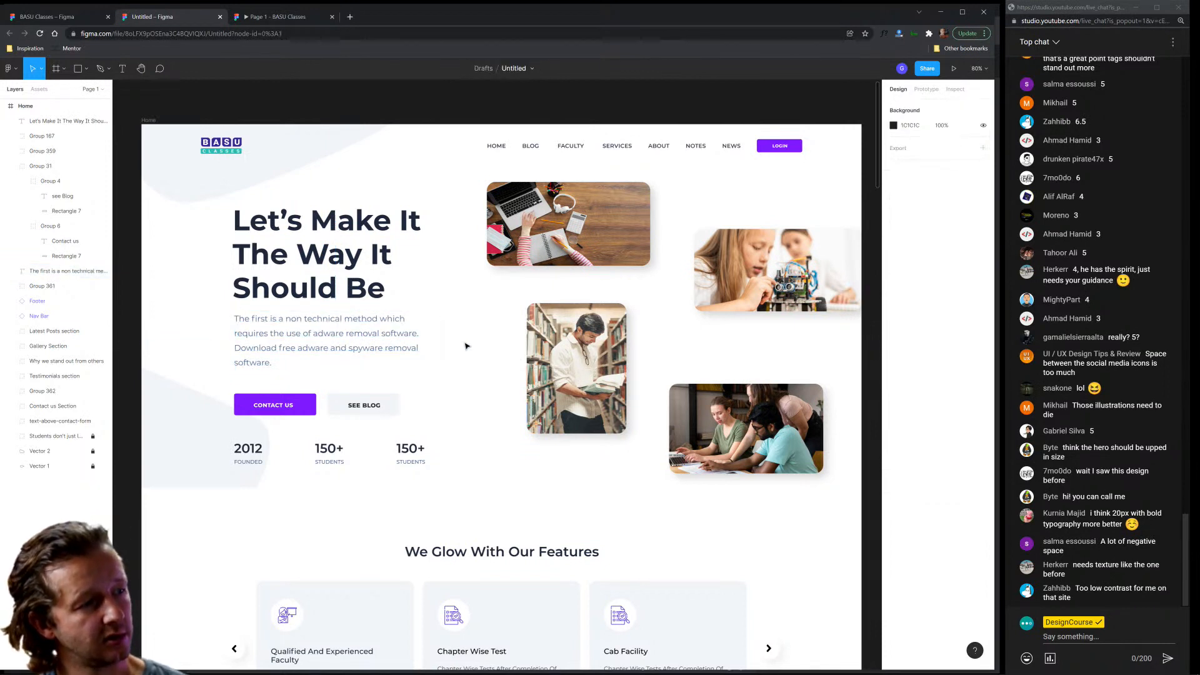
pyautogui.click(433, 352)
pyautogui.click(470, 351)
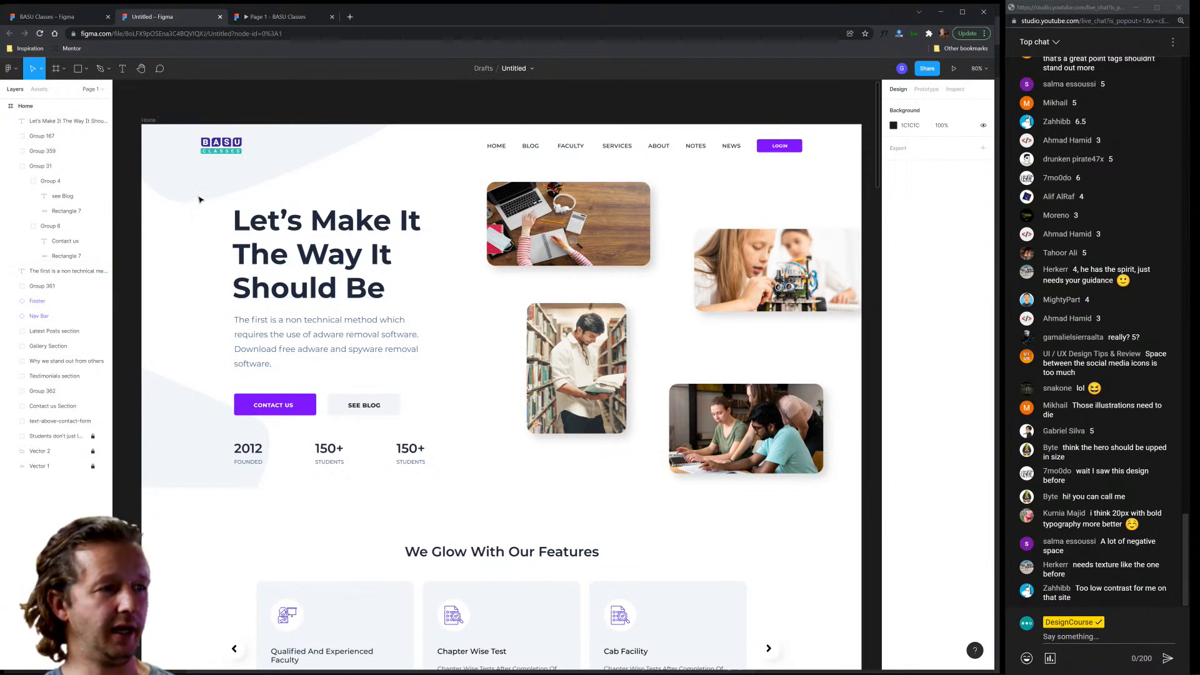
# Shift the hero content and the sections beneath it down to leave more space under the nav bar.
pyautogui.moveTo(188, 194); pyautogui.dragTo(778, 437)
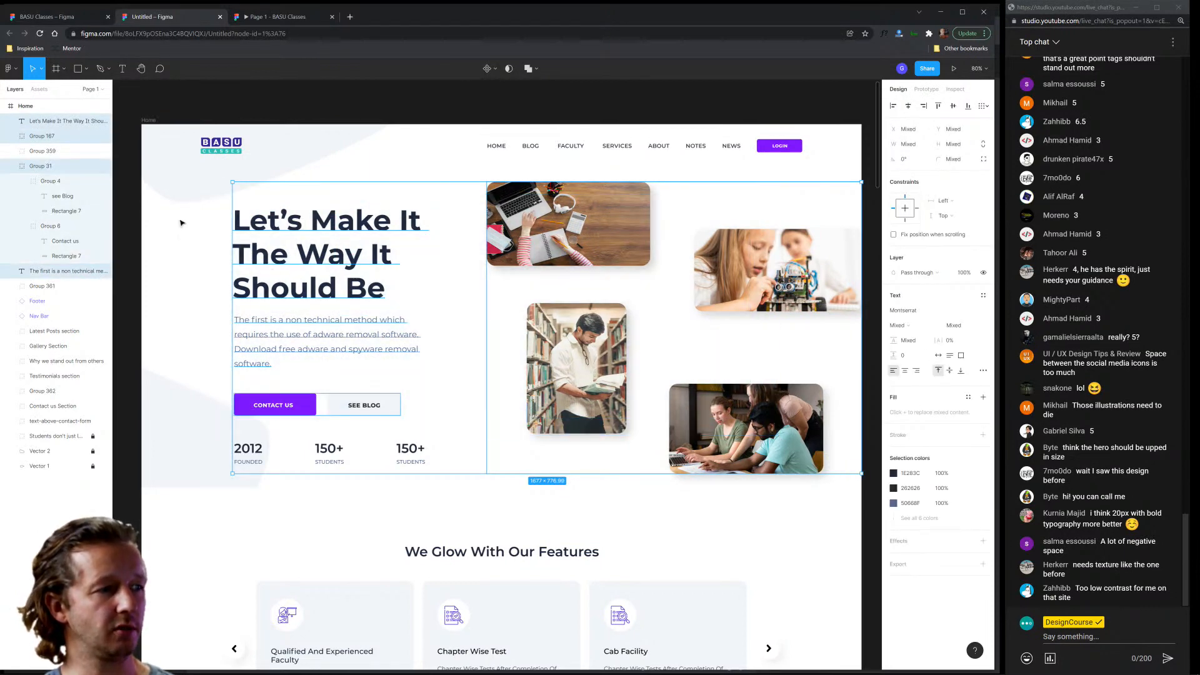
pyautogui.click(163, 206)
pyautogui.moveTo(198, 184); pyautogui.dragTo(793, 493)
pyautogui.moveTo(771, 441); pyautogui.dragTo(769, 471)
pyautogui.click(757, 224)
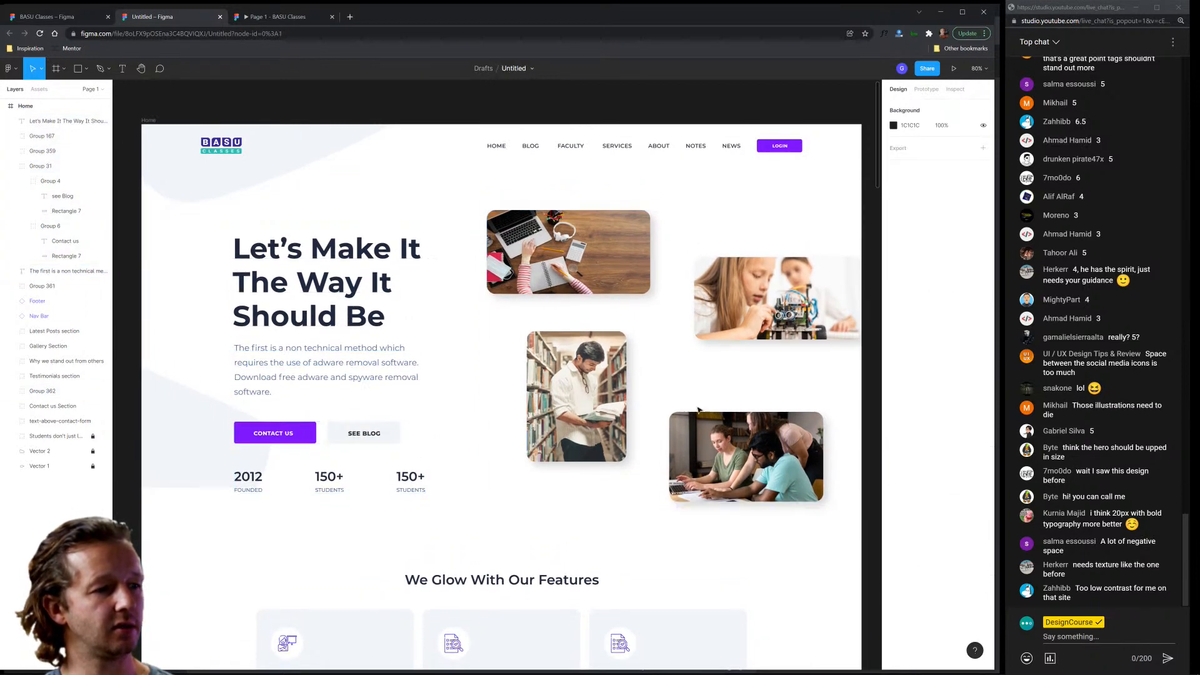
# Review the revised hero in the page layout and compare it with the original BASU Classes design.
pyautogui.scroll(-3, 697, 409)
pyautogui.scroll(-5, 687, 312)
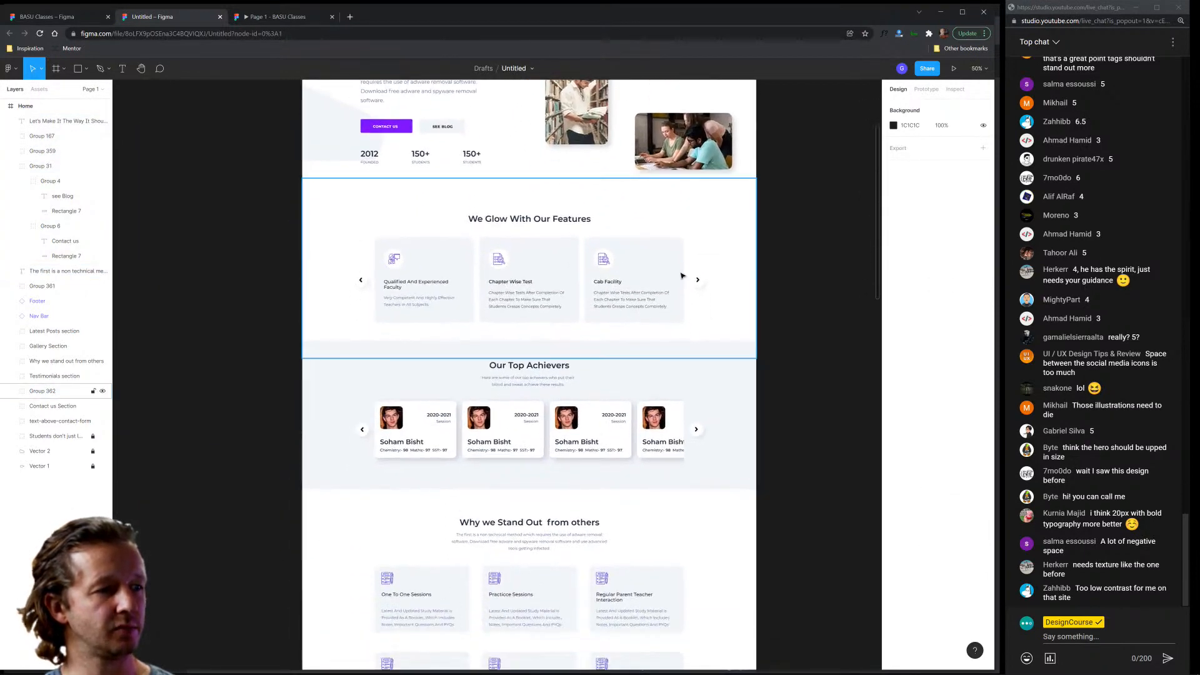
pyautogui.scroll(-1, 543, 186)
pyautogui.moveTo(544, 185); pyautogui.dragTo(526, 290)
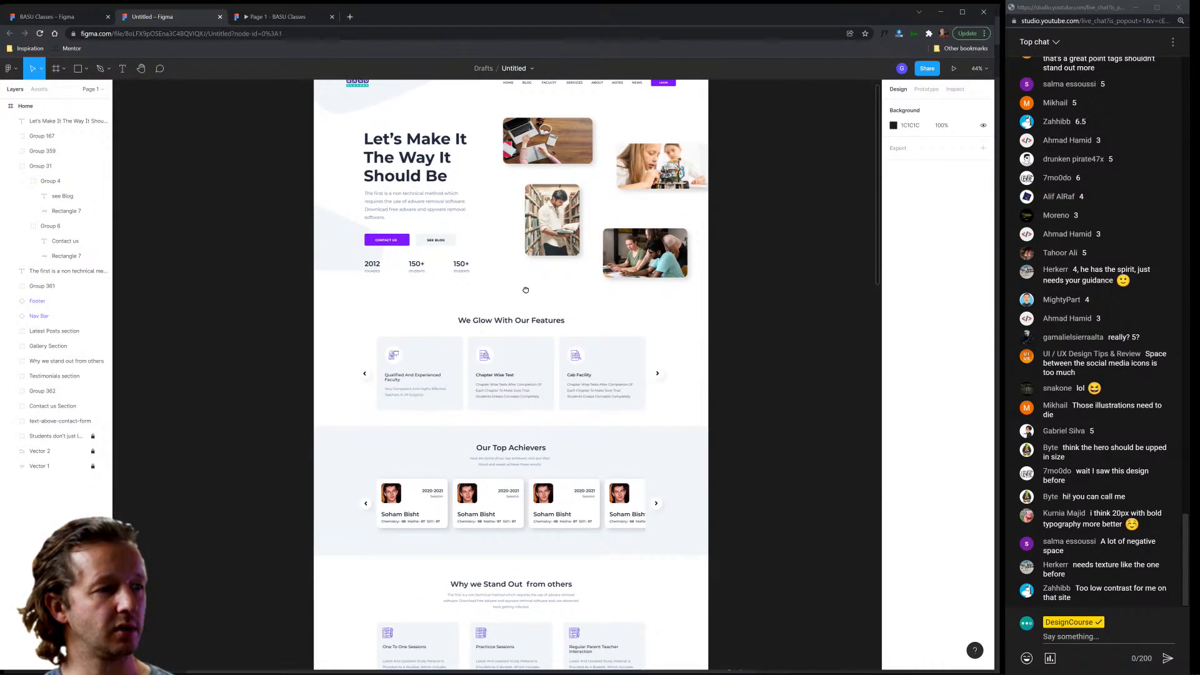
pyautogui.click(72, 18)
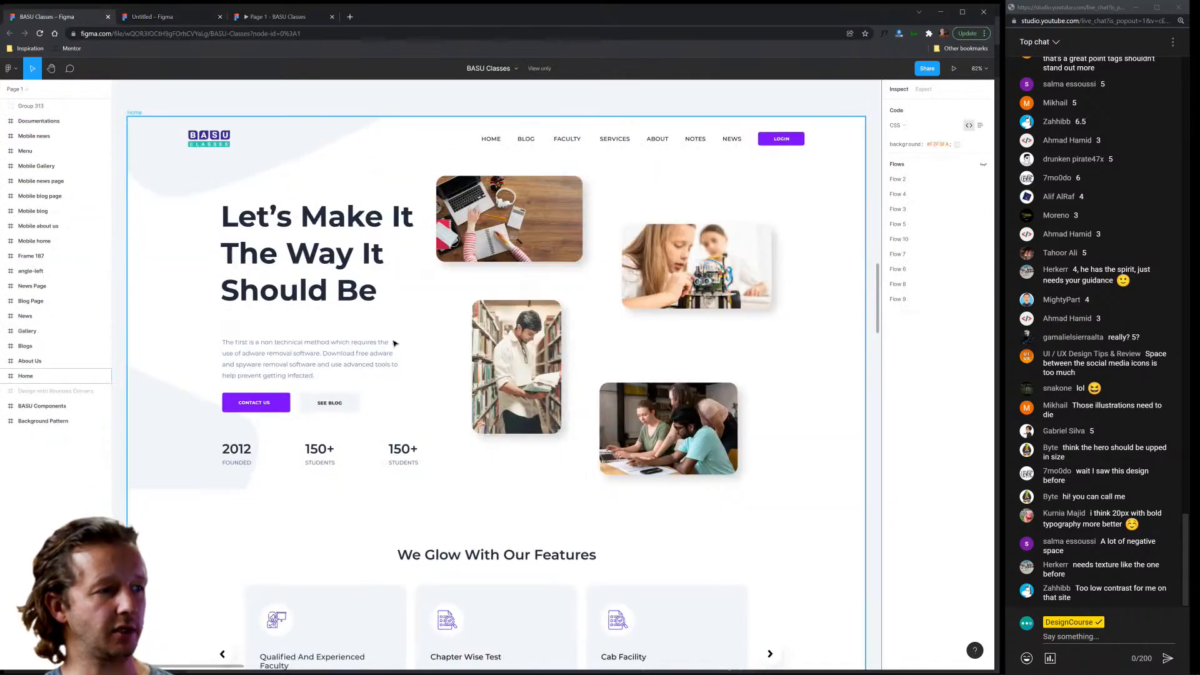
pyautogui.click(150, 17)
pyautogui.scroll(5, 533, 265)
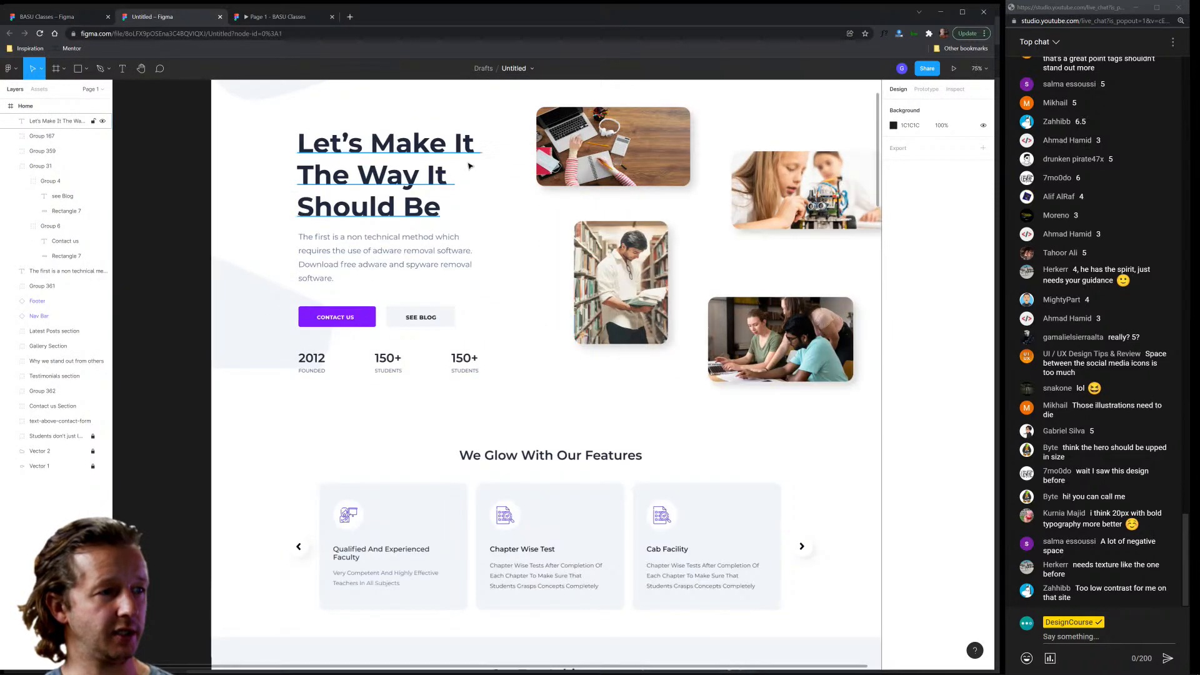
pyautogui.click(59, 17)
pyautogui.click(173, 19)
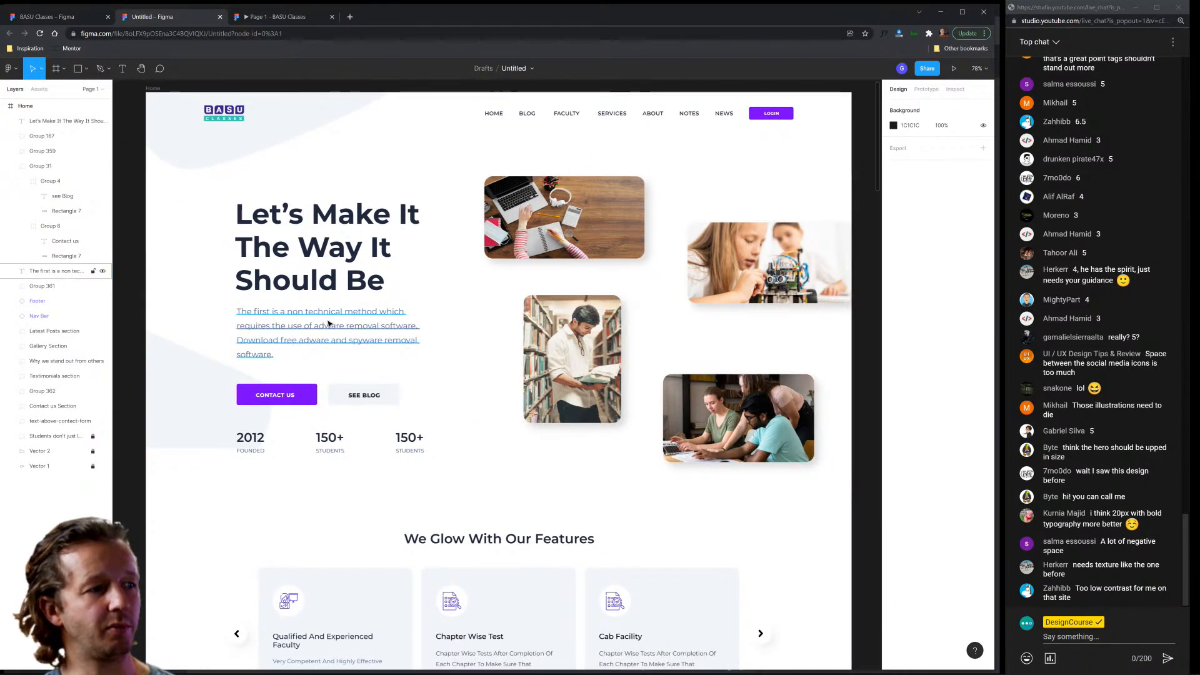
# Examine the copy's features, top achievers, Why we Stand Out and blog sections, and the page layout as a whole.
pyautogui.keyDown('ctrl'); pyautogui.scroll(-2, 562, 250); pyautogui.keyUp('ctrl')
pyautogui.scroll(-4, 565, 249)
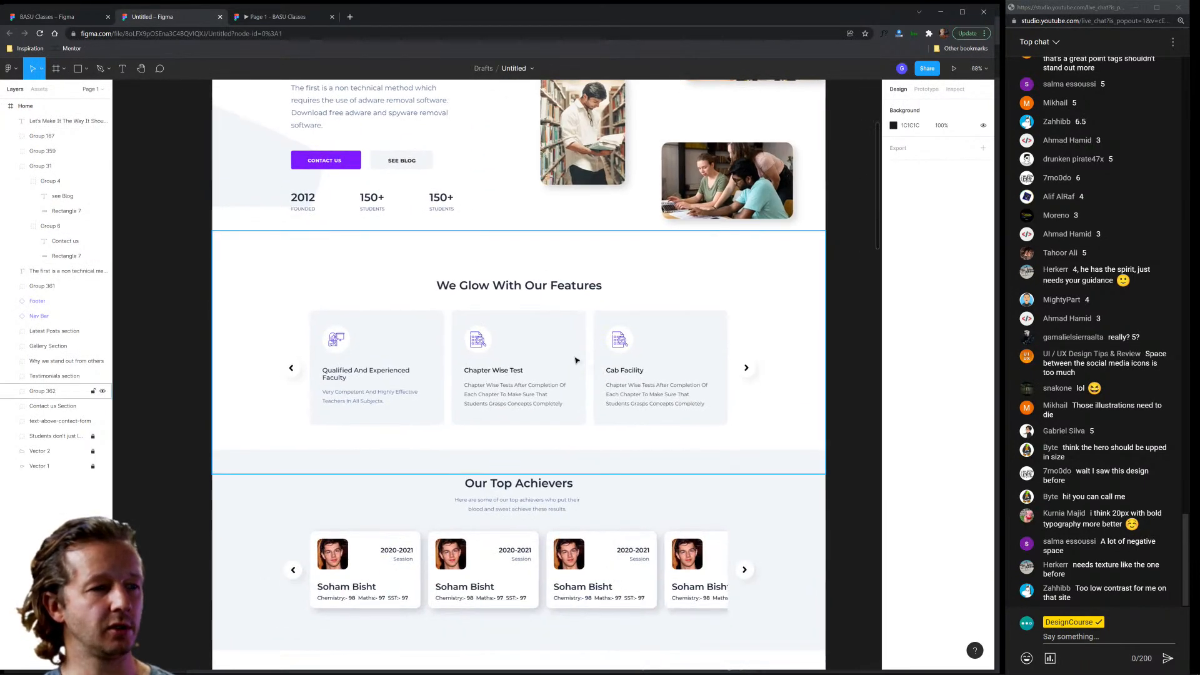
pyautogui.scroll(-3, 588, 375)
pyautogui.keyDown('ctrl'); pyautogui.scroll(1, 569, 361); pyautogui.keyUp('ctrl')
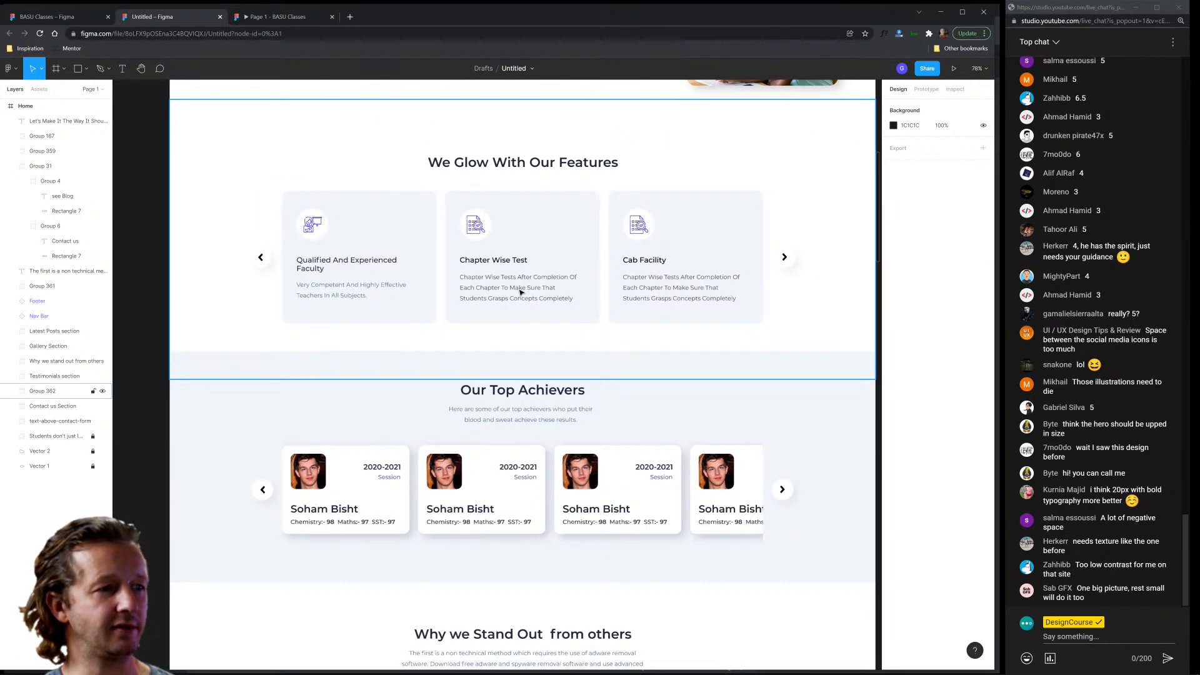
pyautogui.scroll(-5, 581, 381)
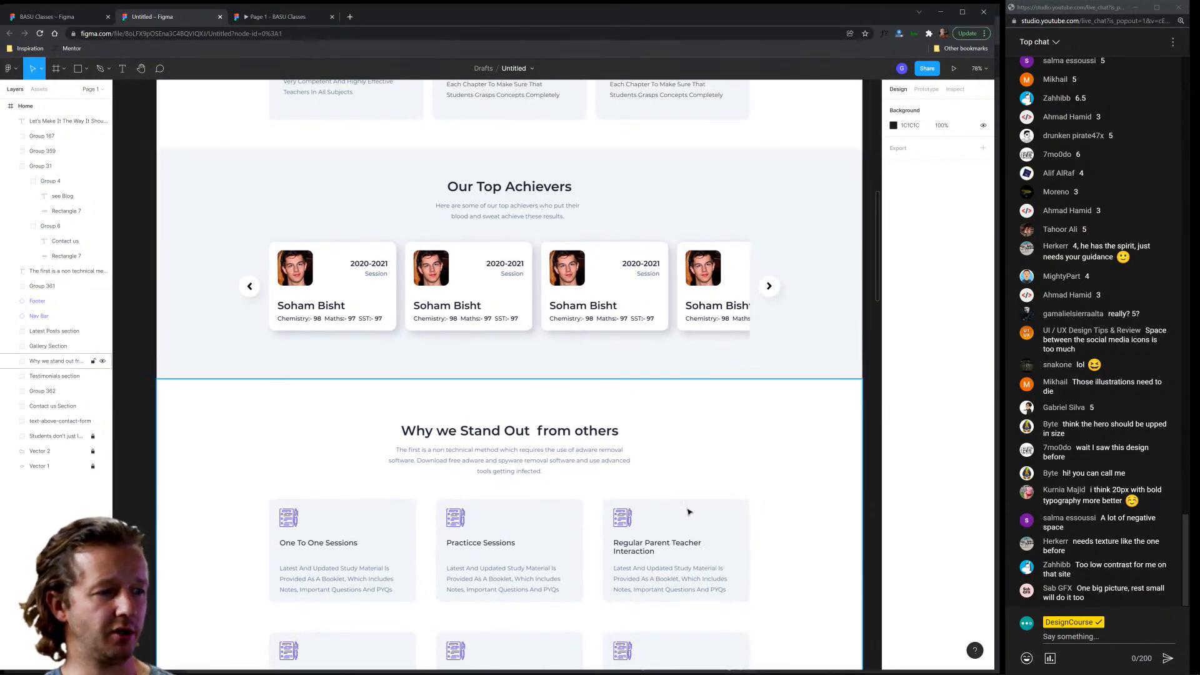
pyautogui.scroll(-3, 706, 290)
pyautogui.scroll(-2, 706, 290)
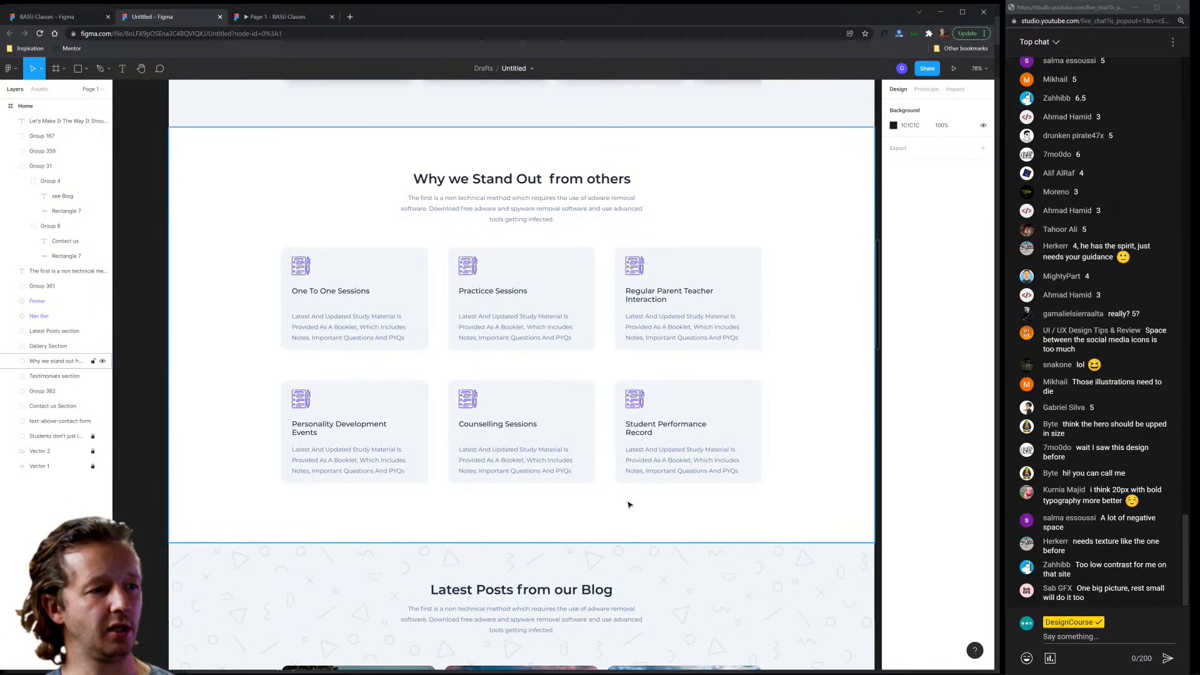
pyautogui.scroll(-5, 626, 503)
pyautogui.scroll(-2, 574, 431)
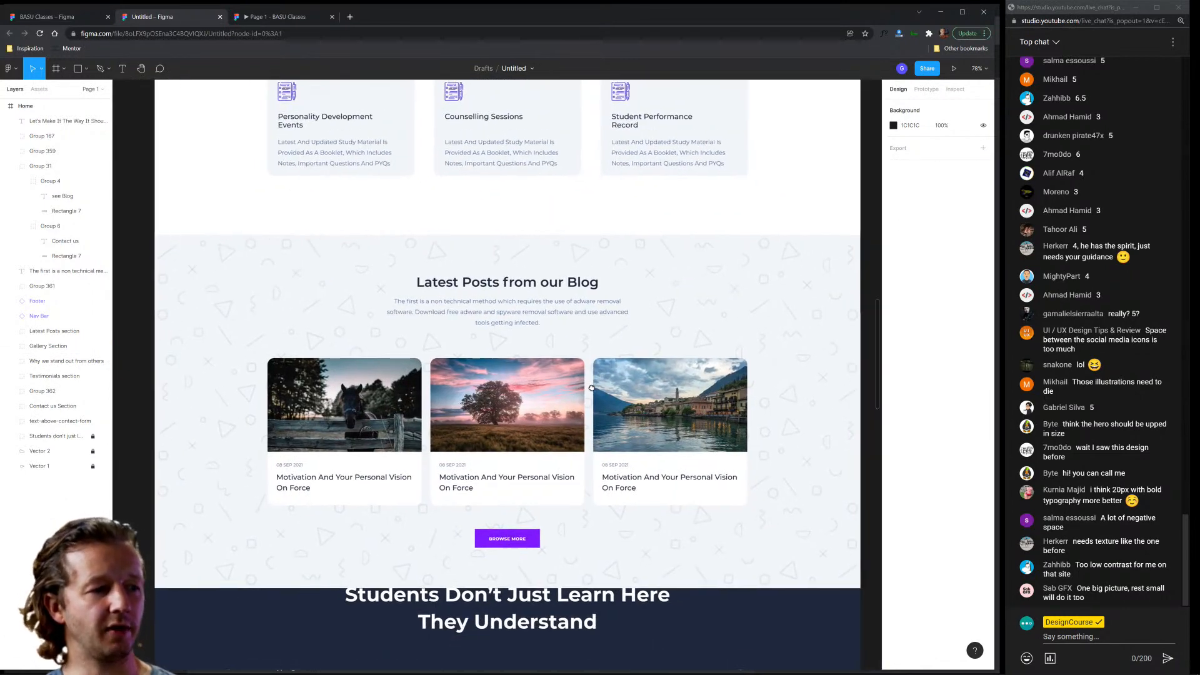
pyautogui.scroll(-10, 602, 454)
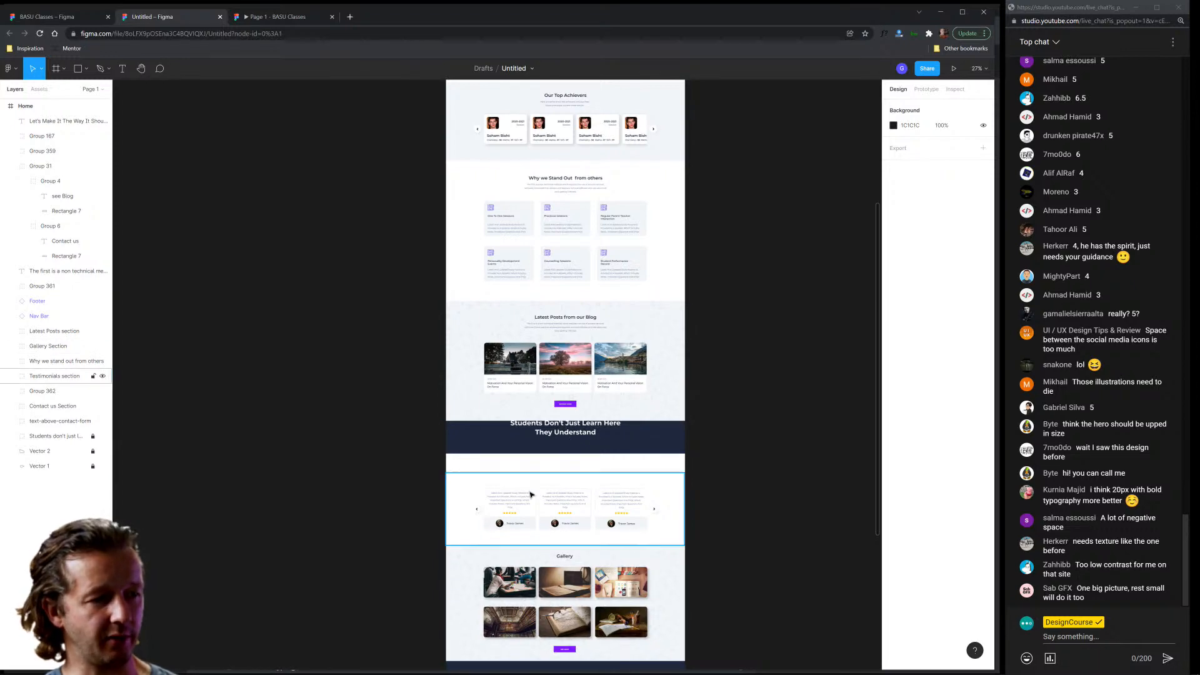
# Switch to the original BASU Classes file and examine the Home page's blog, dark headline banner, testimonials and gallery sections.
pyautogui.hotkey('ctrl', 'shift', 'Tab')
pyautogui.scroll(-5, 521, 393)
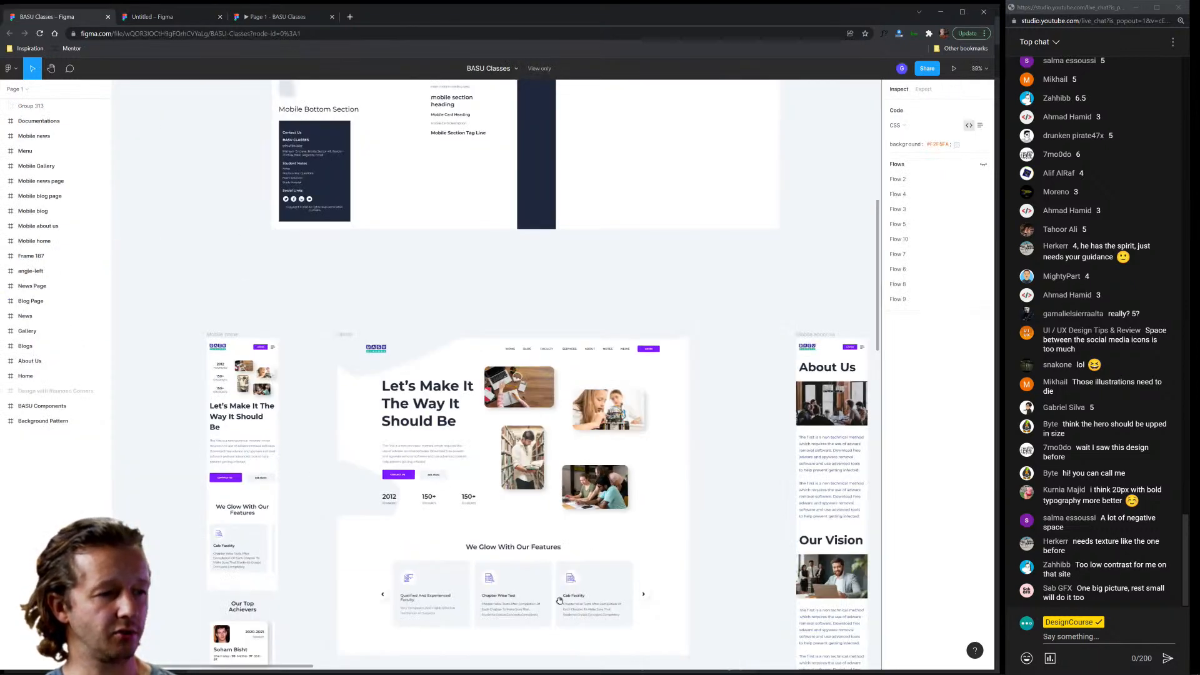
pyautogui.scroll(-5, 519, 375)
pyautogui.scroll(2, 518, 341)
pyautogui.moveTo(518, 341); pyautogui.dragTo(518, 299)
pyautogui.scroll(3, 512, 400)
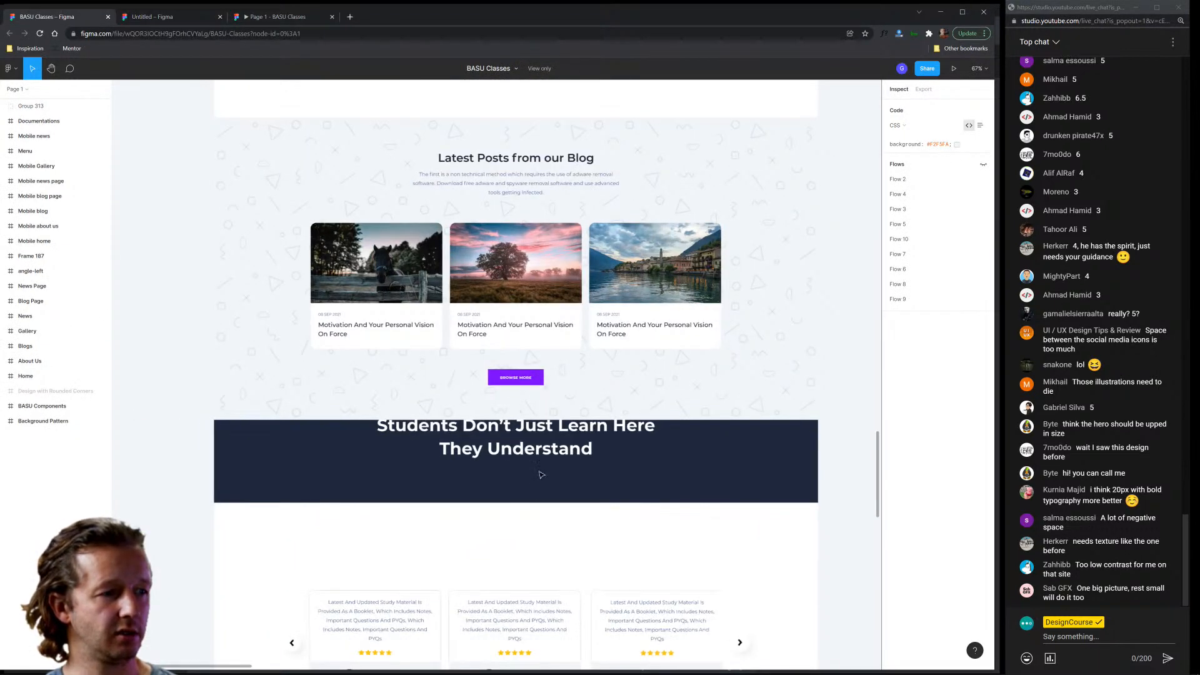
pyautogui.moveTo(547, 543); pyautogui.dragTo(544, 380)
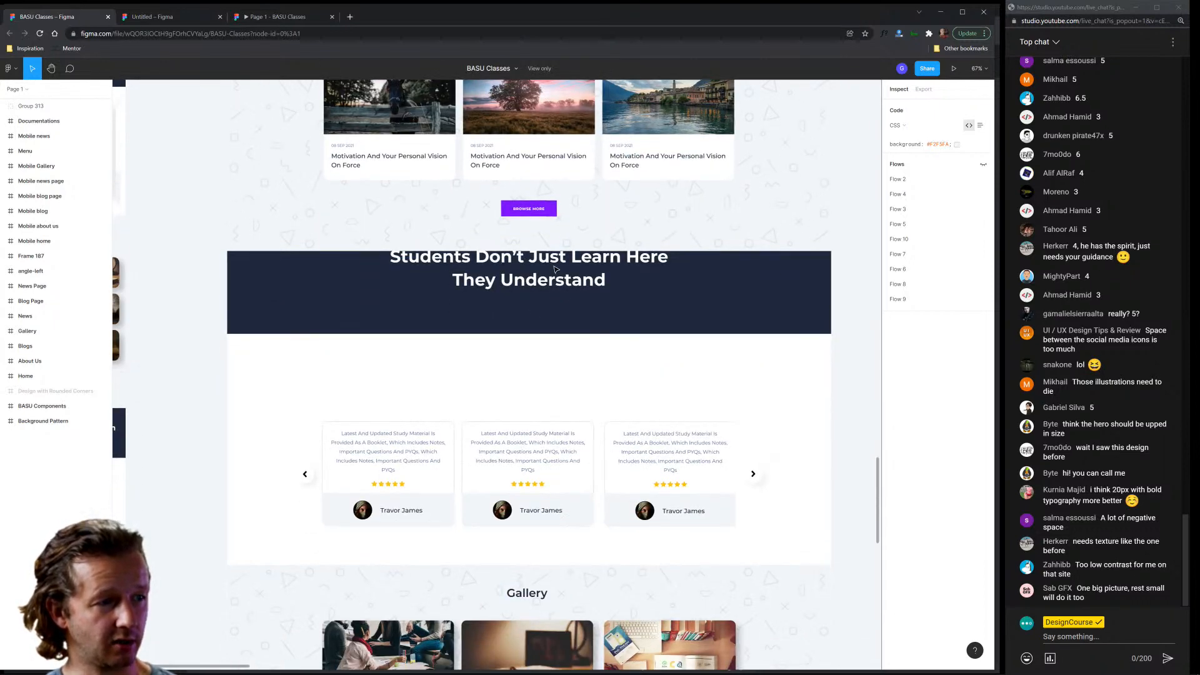
pyautogui.scroll(-5, 594, 532)
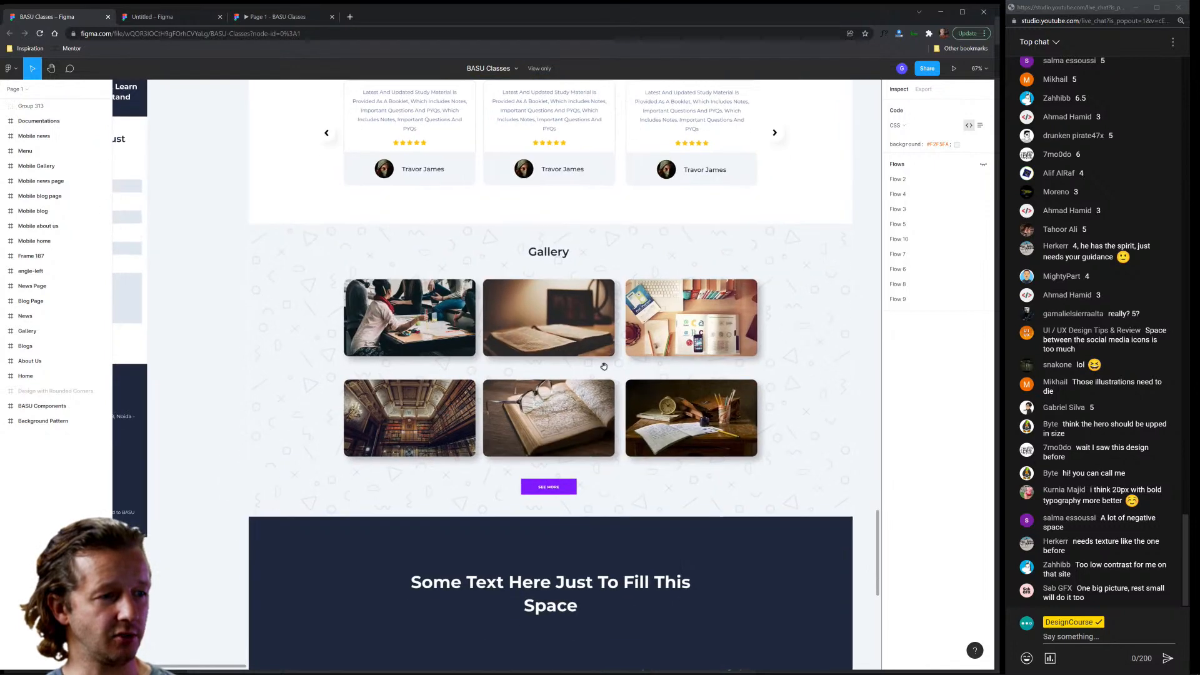
# Examine the Need Help? Just Contact Us form and inspect the text properties of its name and message placeholders.
pyautogui.moveTo(562, 462); pyautogui.dragTo(546, 307)
pyautogui.scroll(-8, 547, 306)
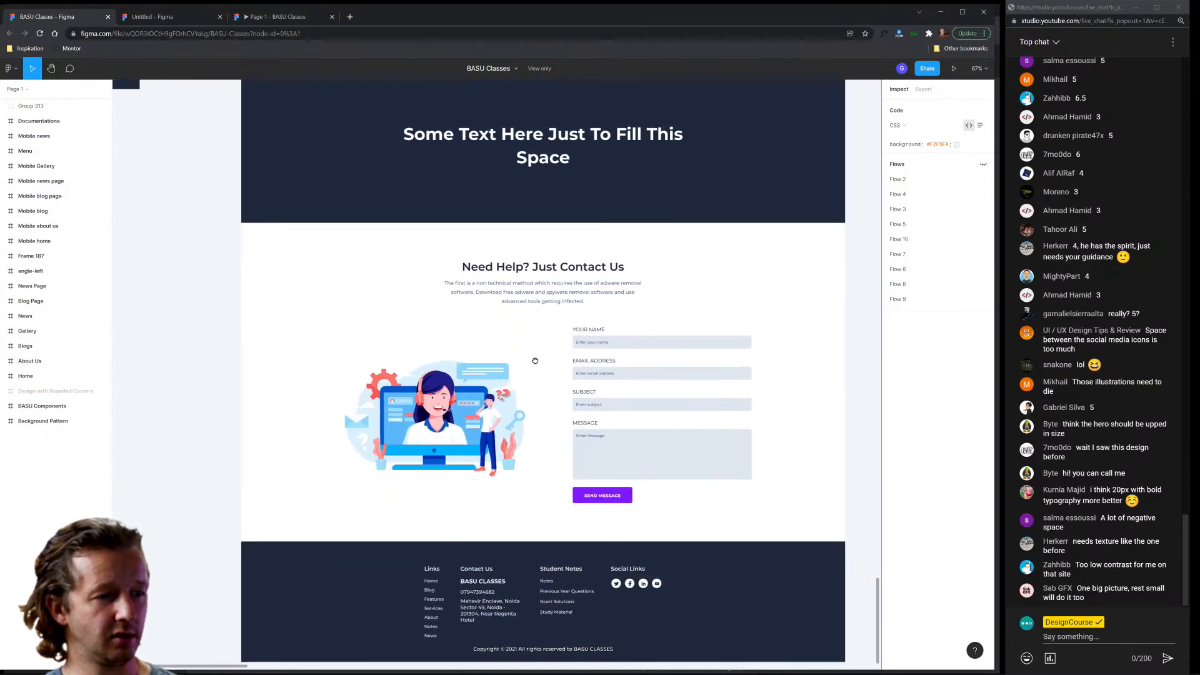
pyautogui.scroll(3, 655, 367)
pyautogui.scroll(5, 655, 367)
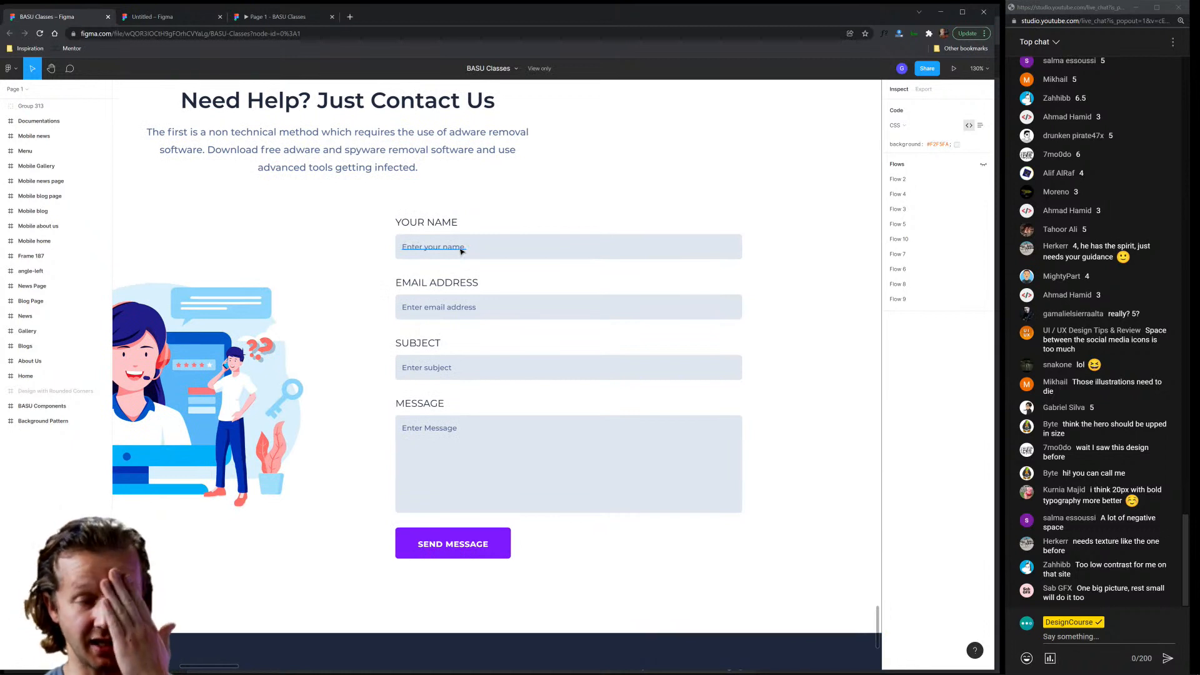
pyautogui.click(446, 248)
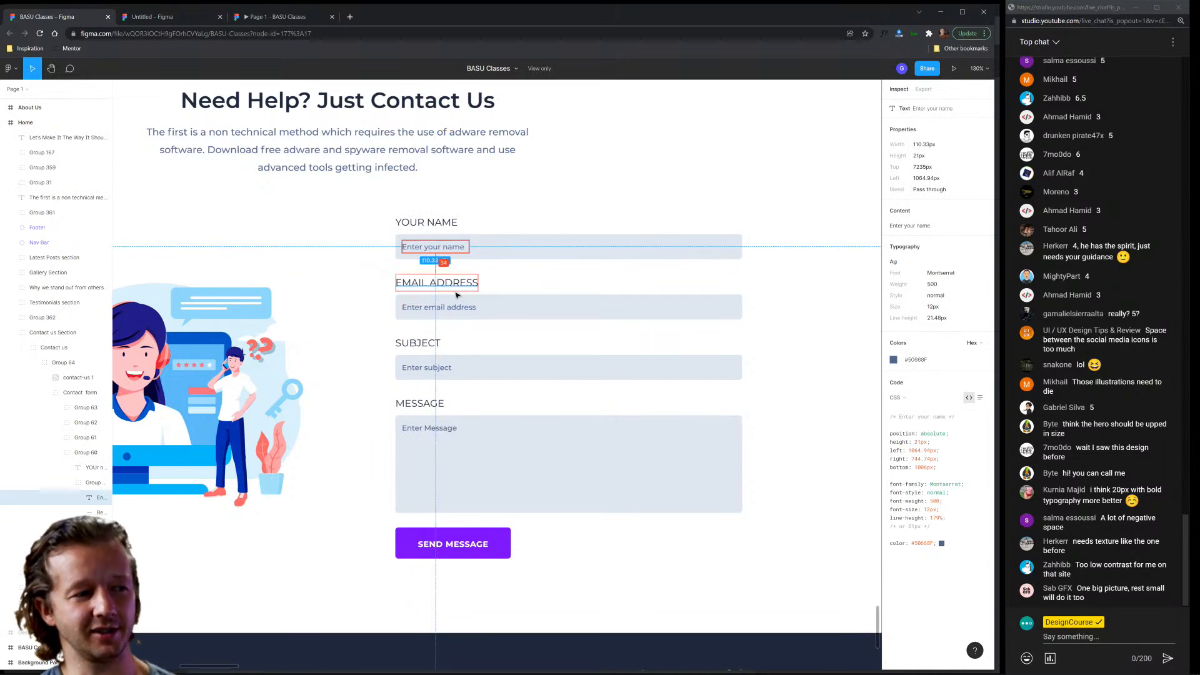
pyautogui.click(441, 435)
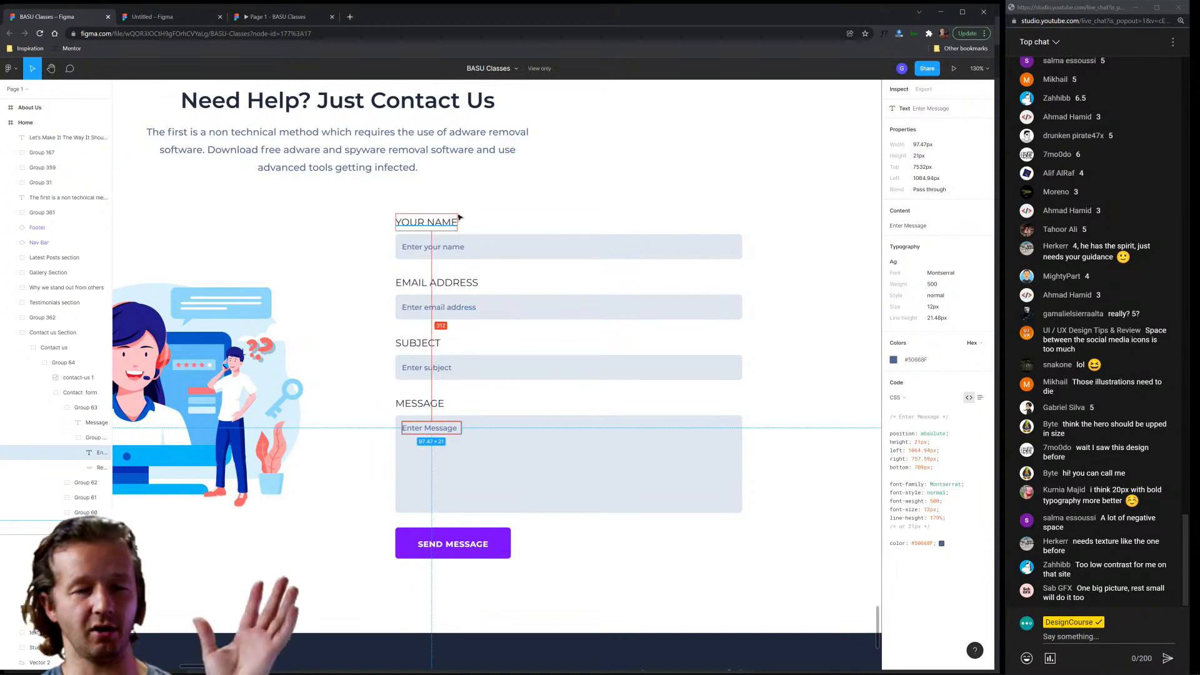
pyautogui.click(590, 200)
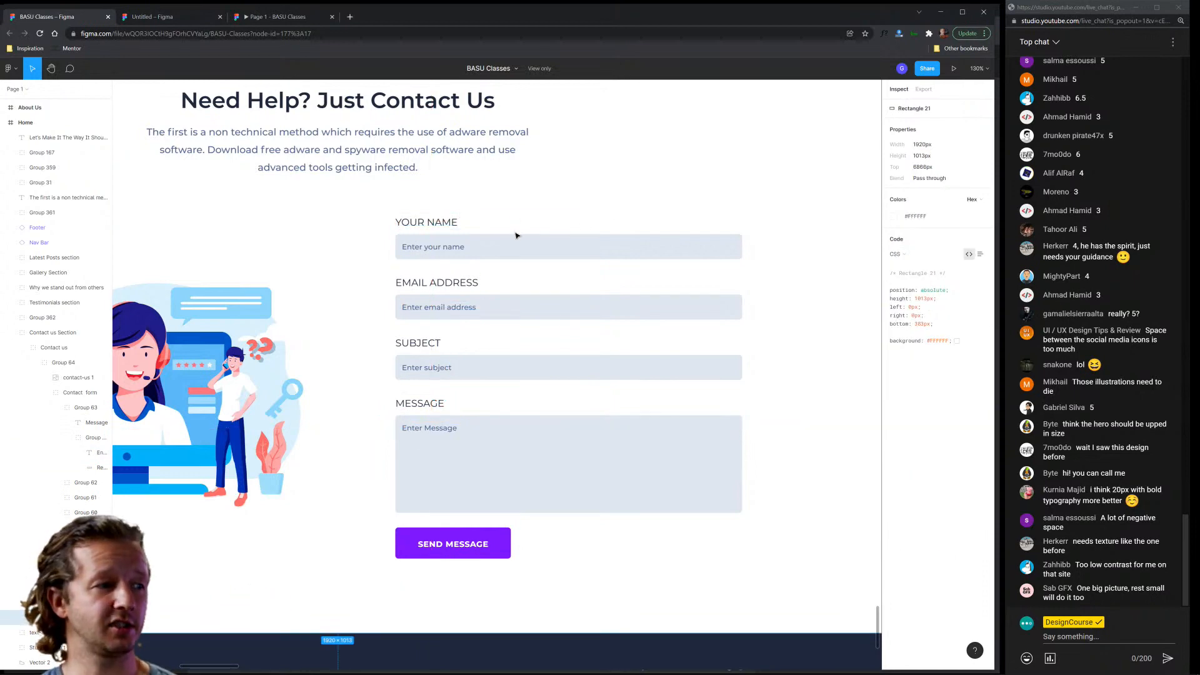
# Review the contact section as a whole and examine the footer's link columns, social icons and copyright line up close.
pyautogui.scroll(-3, 463, 195)
pyautogui.scroll(-3, 661, 215)
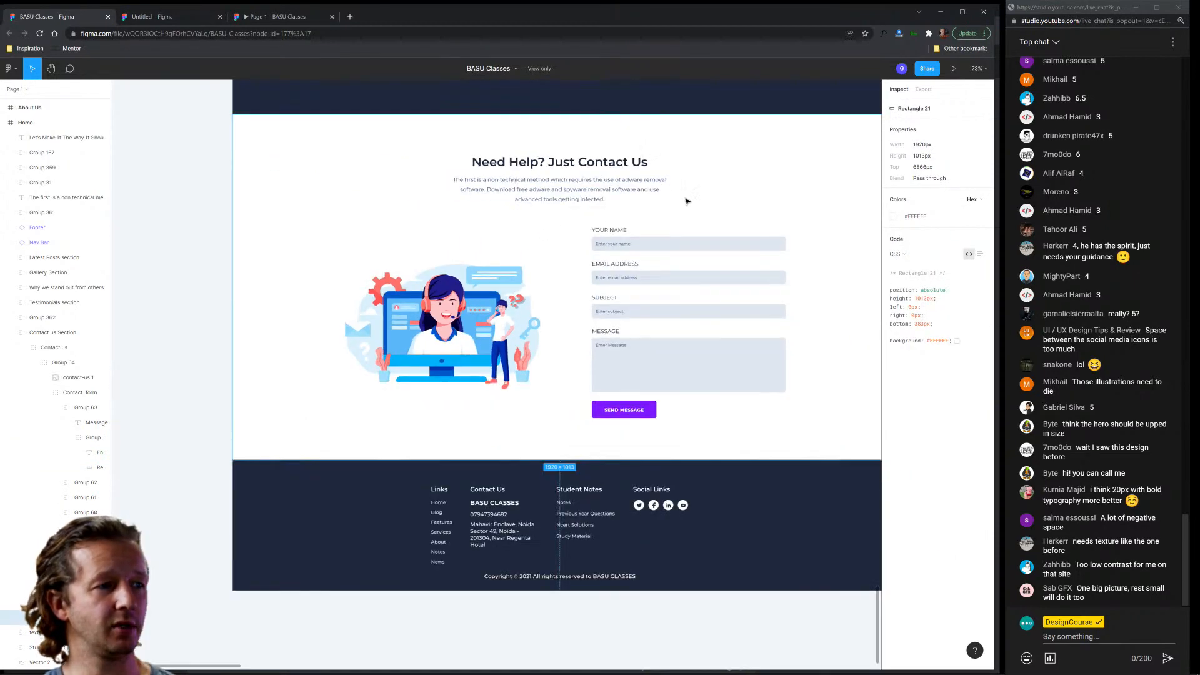
pyautogui.scroll(5, 643, 324)
pyautogui.scroll(-3, 573, 453)
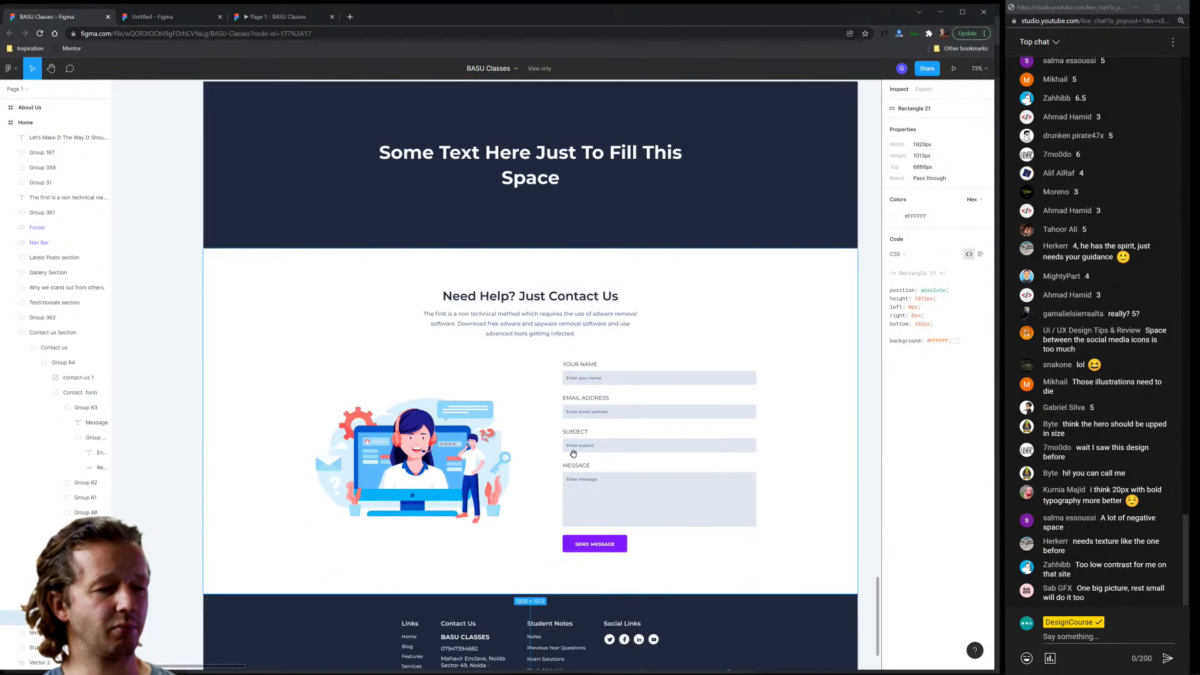
pyautogui.scroll(-3, 573, 453)
pyautogui.scroll(5, 531, 478)
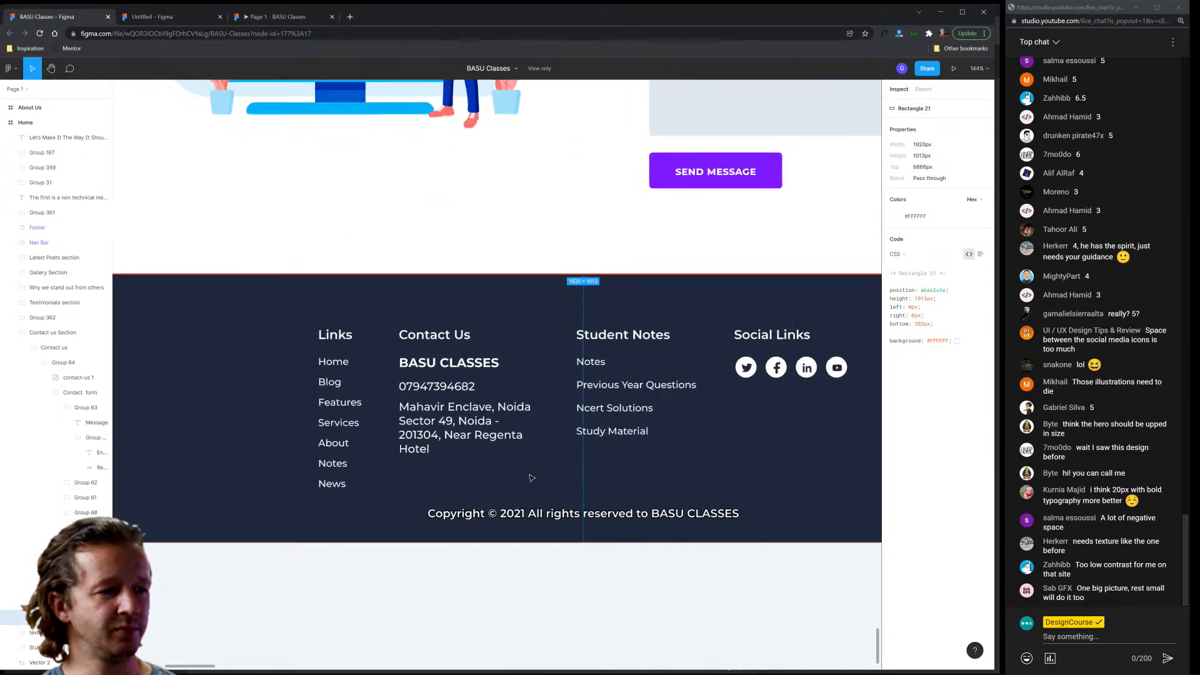
pyautogui.hscroll(3, 568, 461)
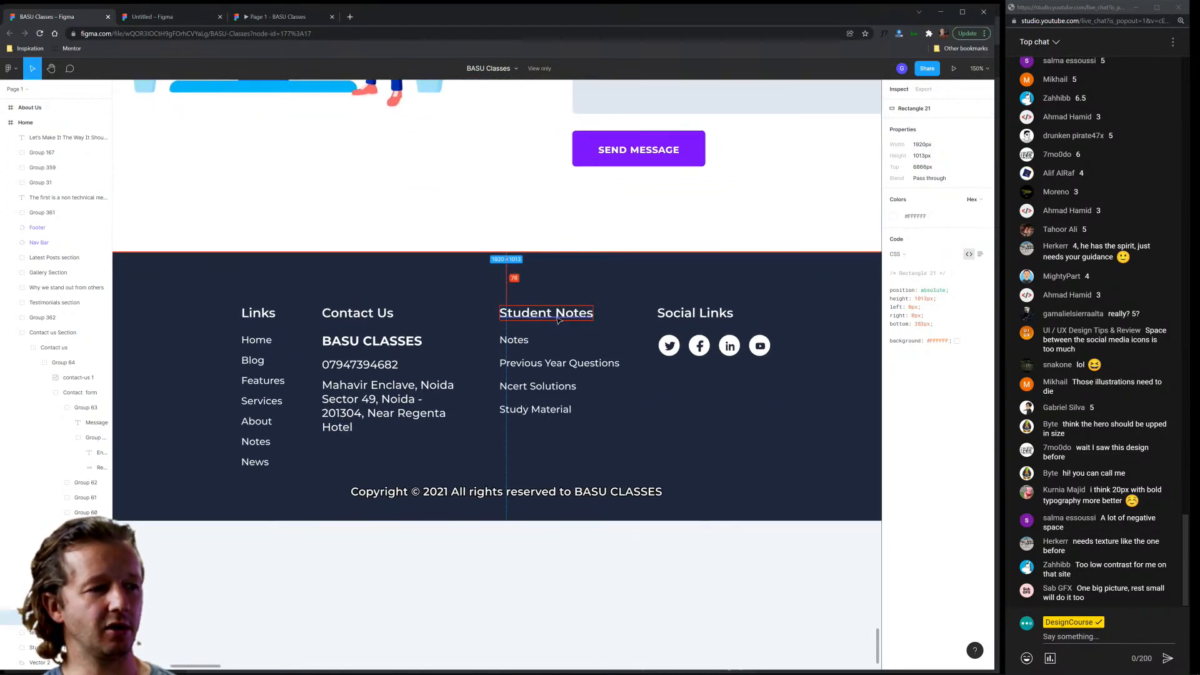
# Inspect the typography properties of the "Student Notes" heading and the Notes link below it in the footer.
pyautogui.click(536, 320)
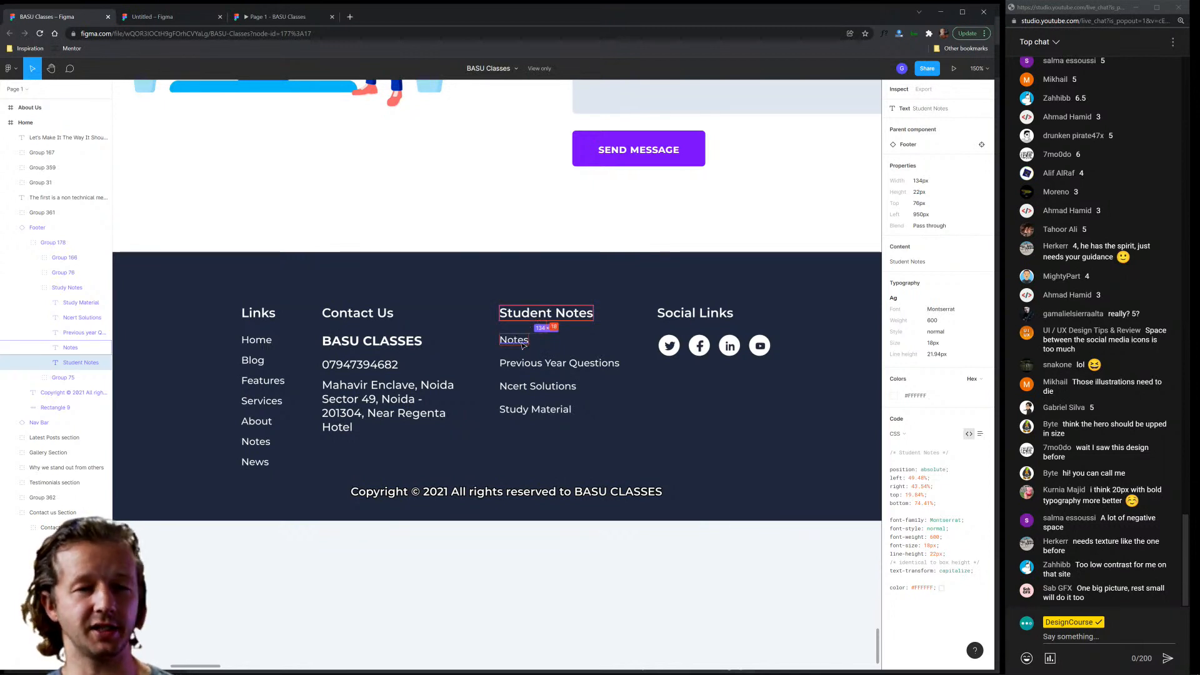
pyautogui.click(522, 344)
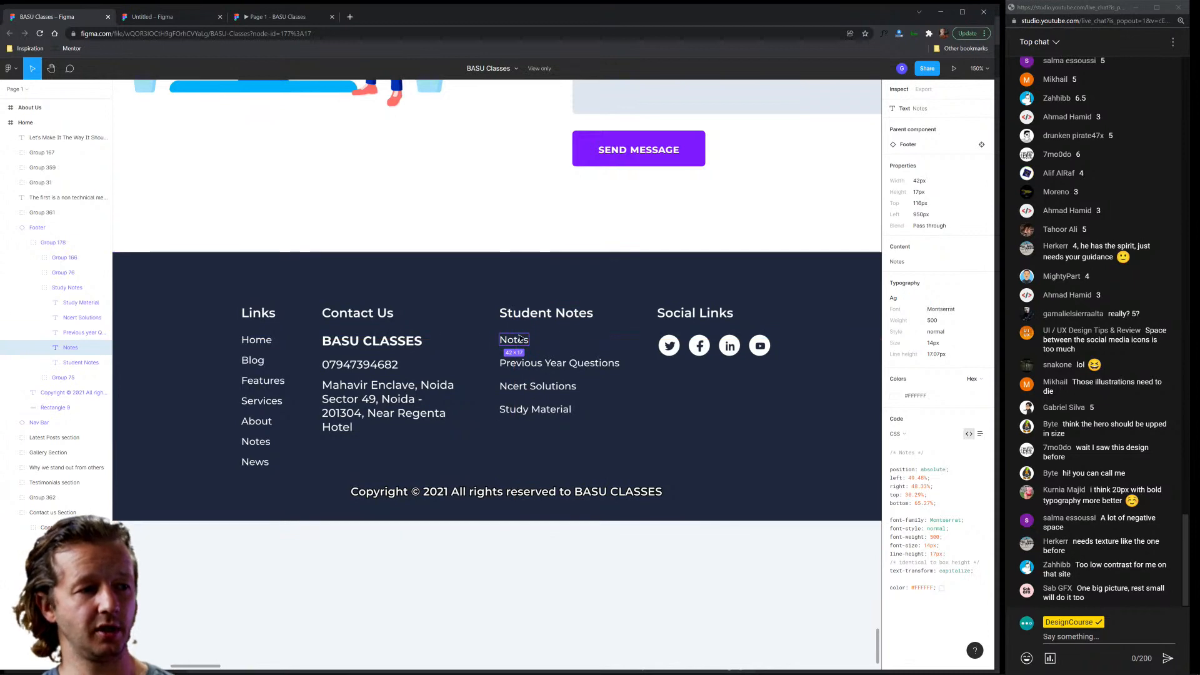
pyautogui.scroll(-10, 277, 260)
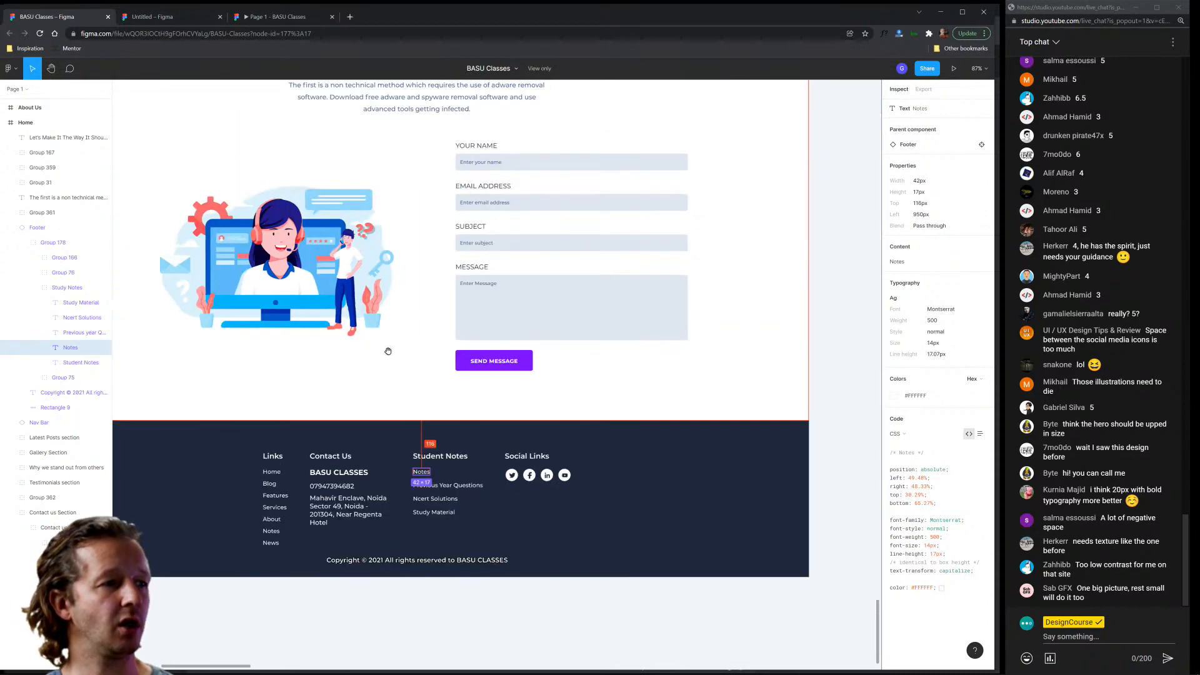
# Examine the Home page's hero section, including its navigation links, headline, photo collage and buttons, at several zoom levels.
pyautogui.scroll(15, 468, 296)
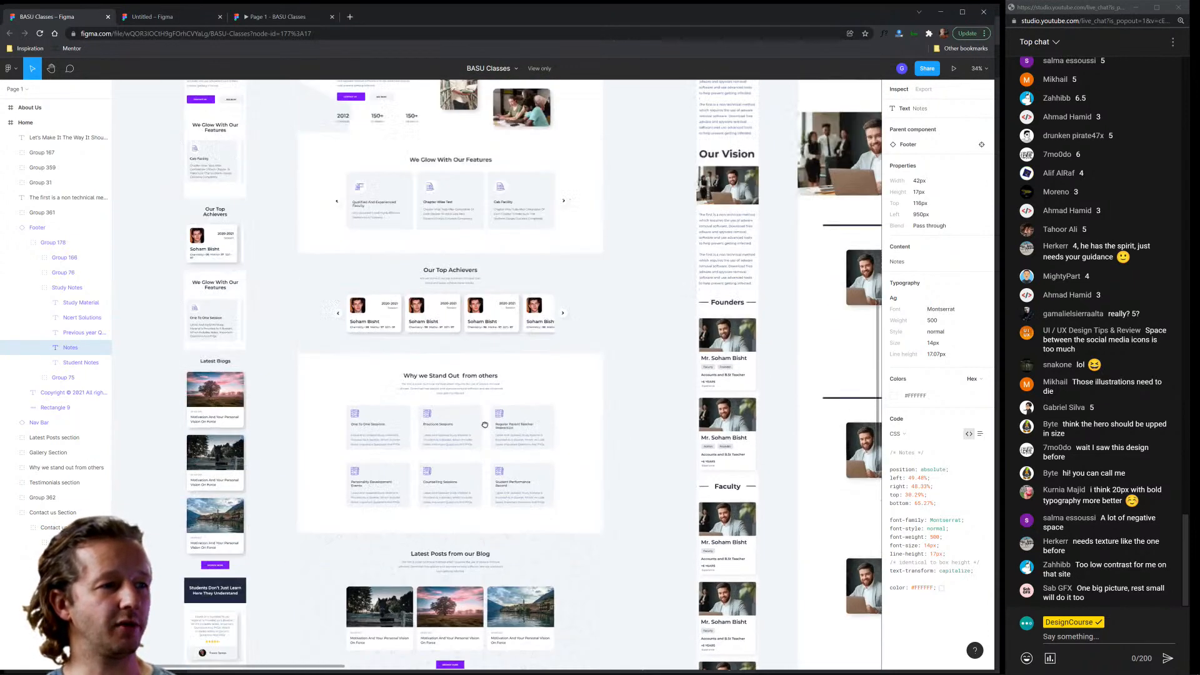
pyautogui.scroll(3, 496, 290)
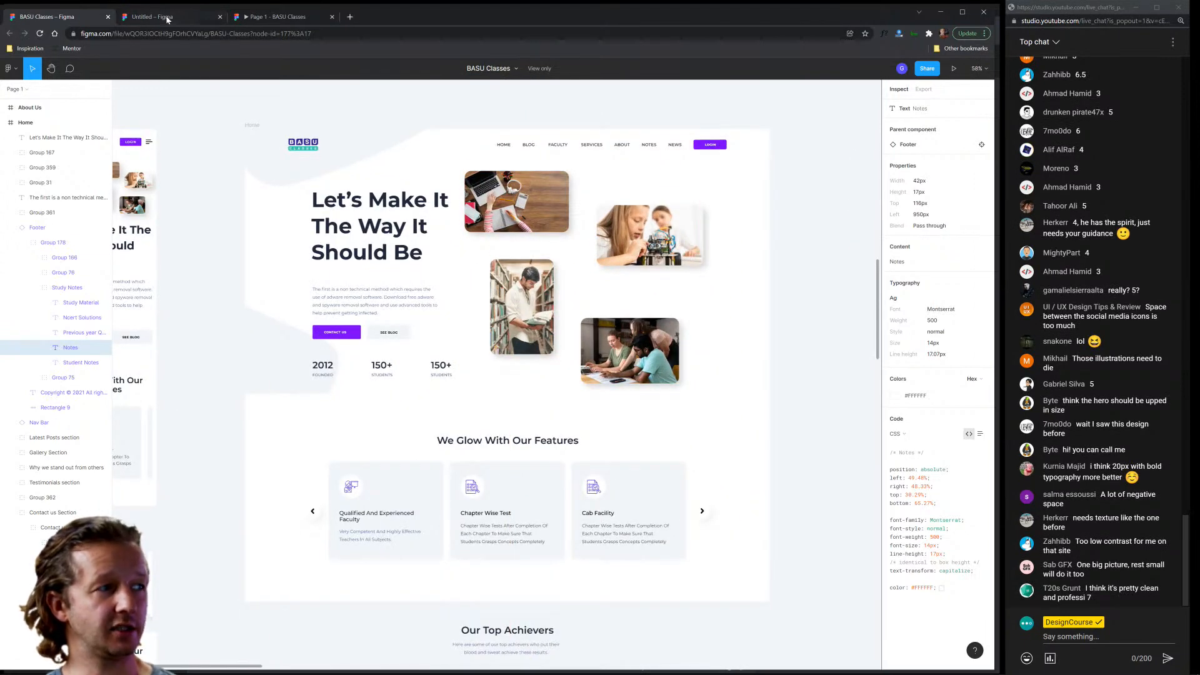
pyautogui.click(544, 108)
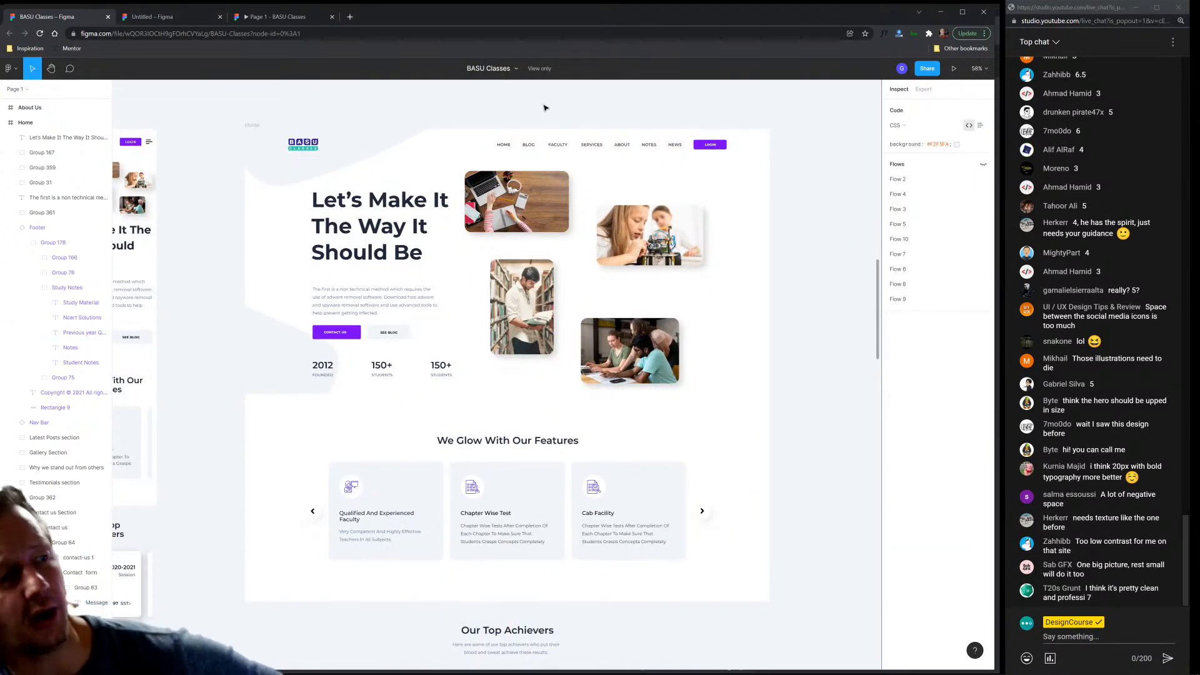
pyautogui.scroll(4, 581, 124)
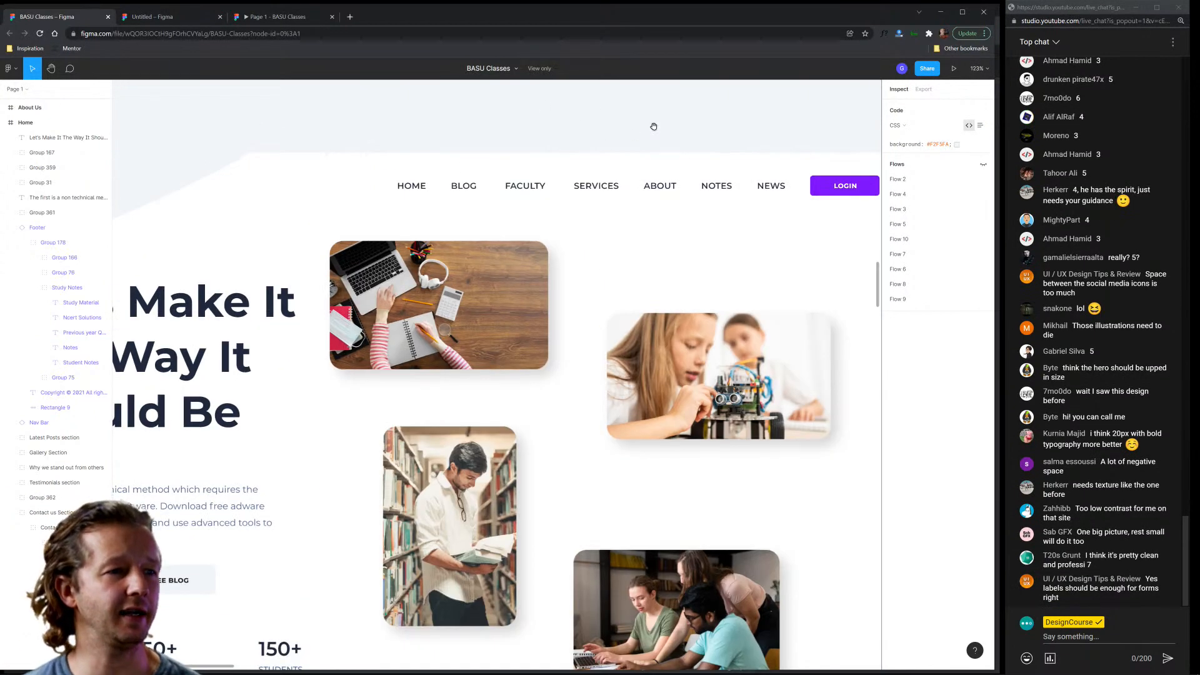
pyautogui.hscroll(2, 651, 123)
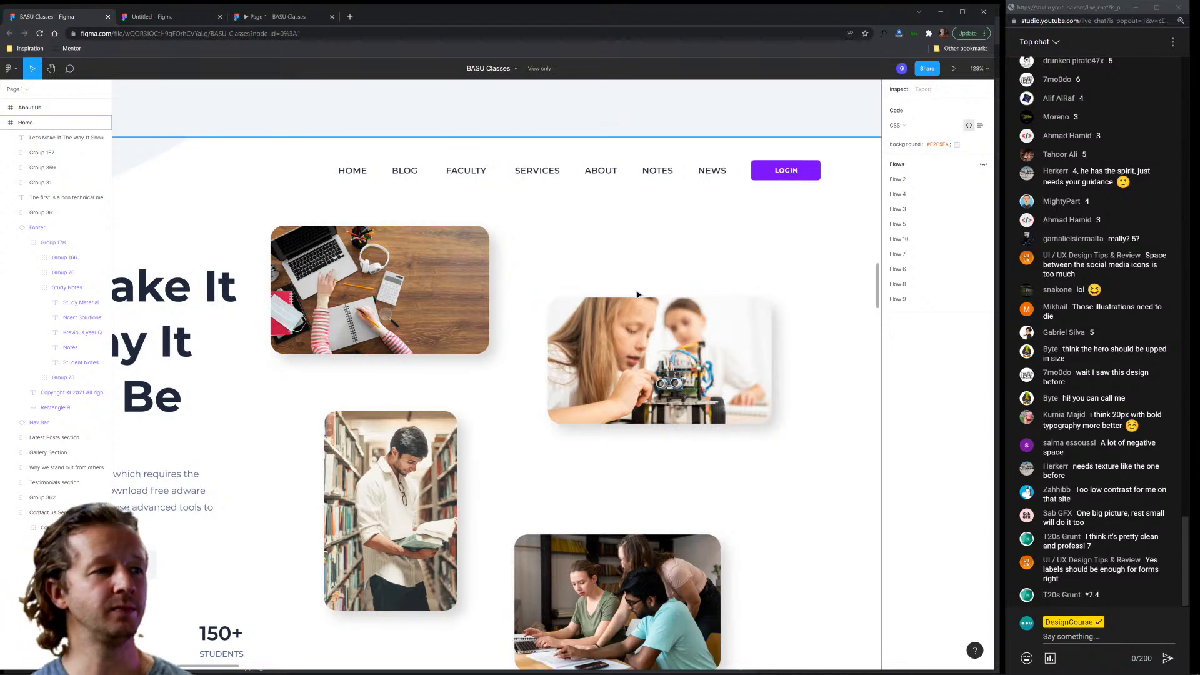
pyautogui.scroll(-1, 636, 293)
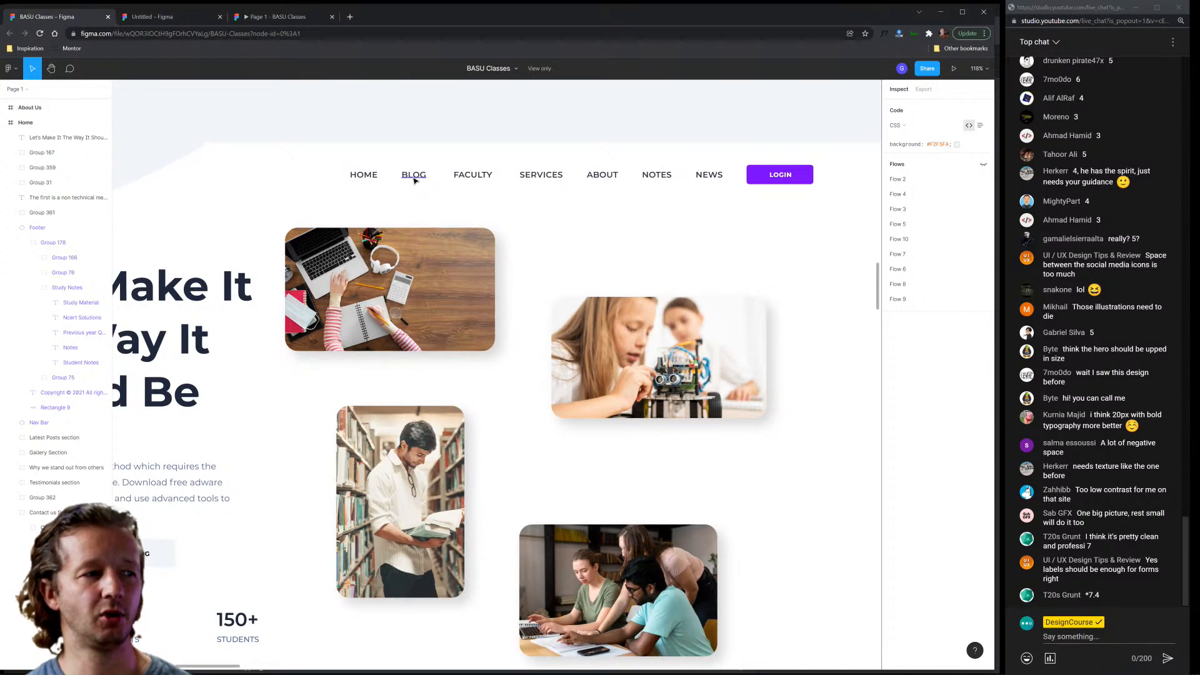
pyautogui.scroll(-4, 415, 181)
pyautogui.scroll(3, 508, 212)
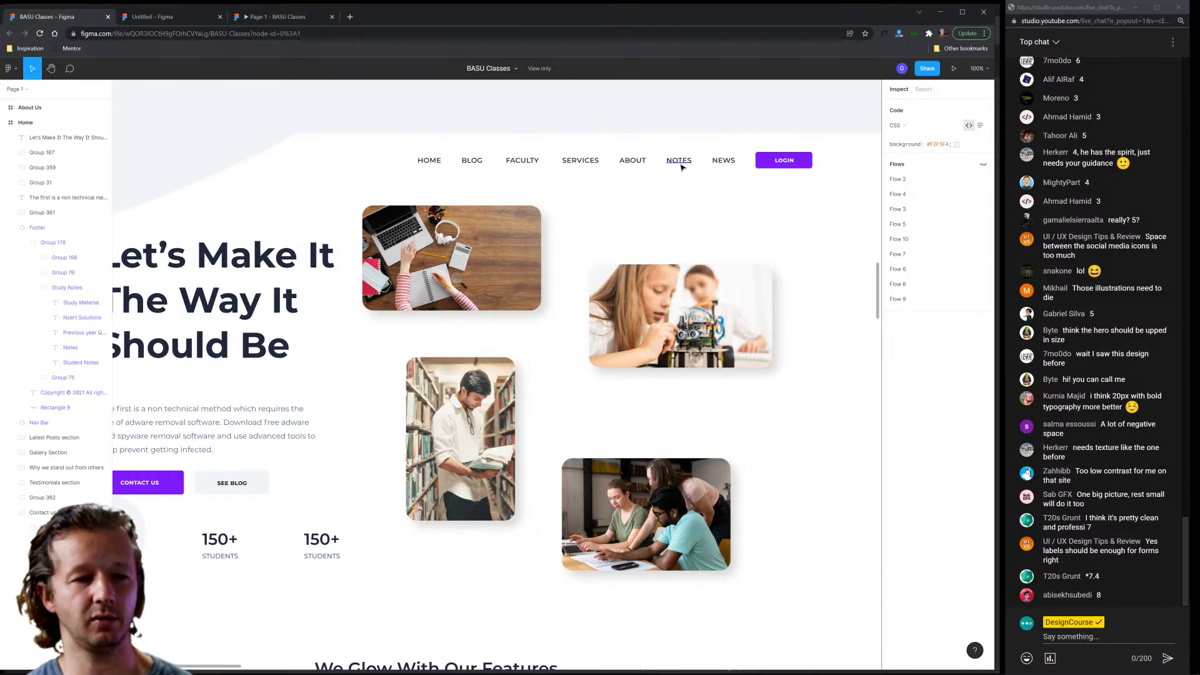
pyautogui.scroll(-2, 436, 325)
pyautogui.moveTo(461, 326); pyautogui.dragTo(531, 264)
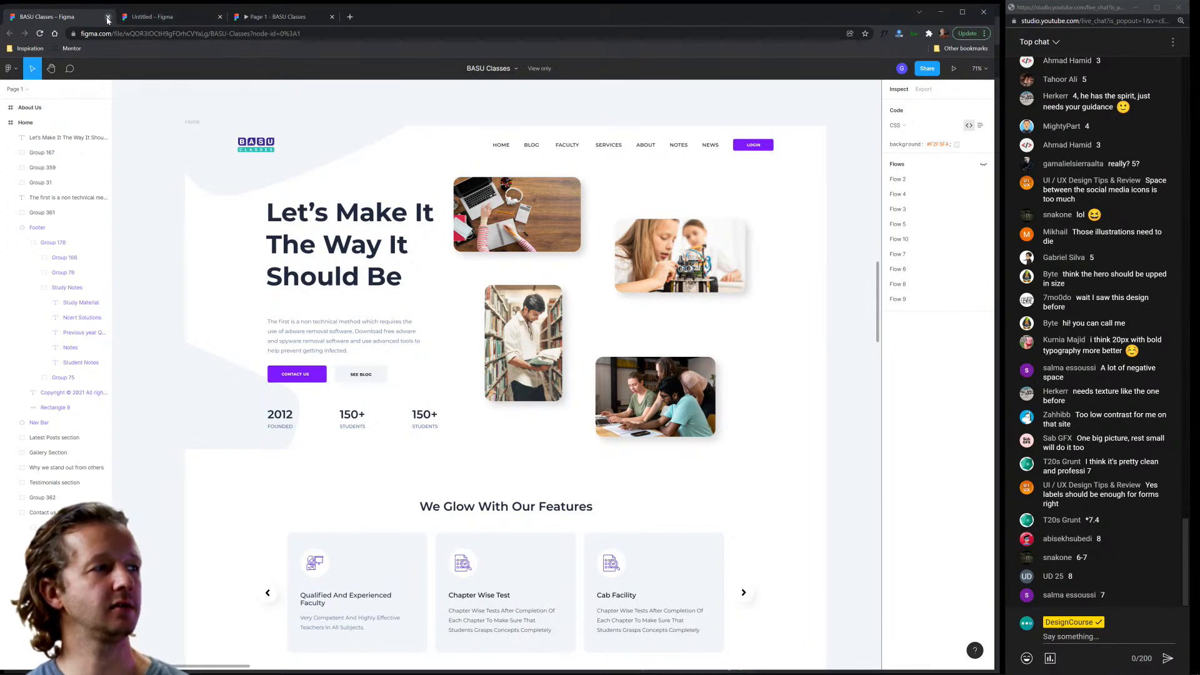
# Close the three Figma tabs and open the portfolio link described as still a work in progress from Discord's negativespace-submissions channel.
pyautogui.click(107, 18)
pyautogui.click(107, 18)
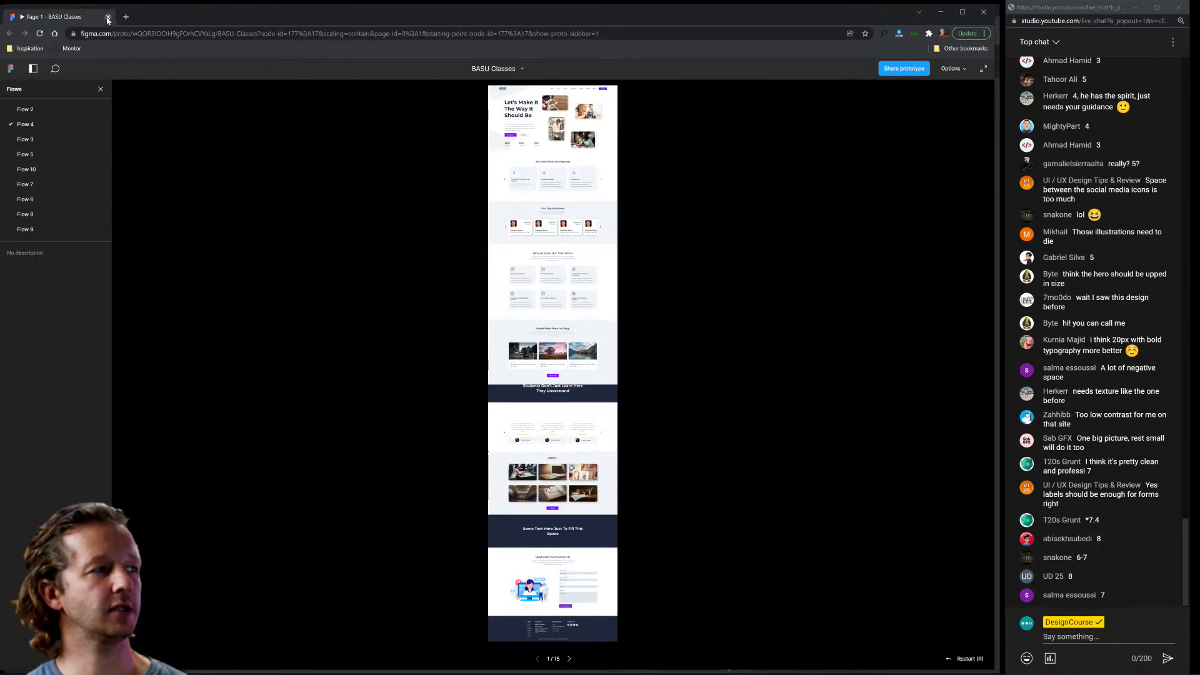
pyautogui.click(108, 18)
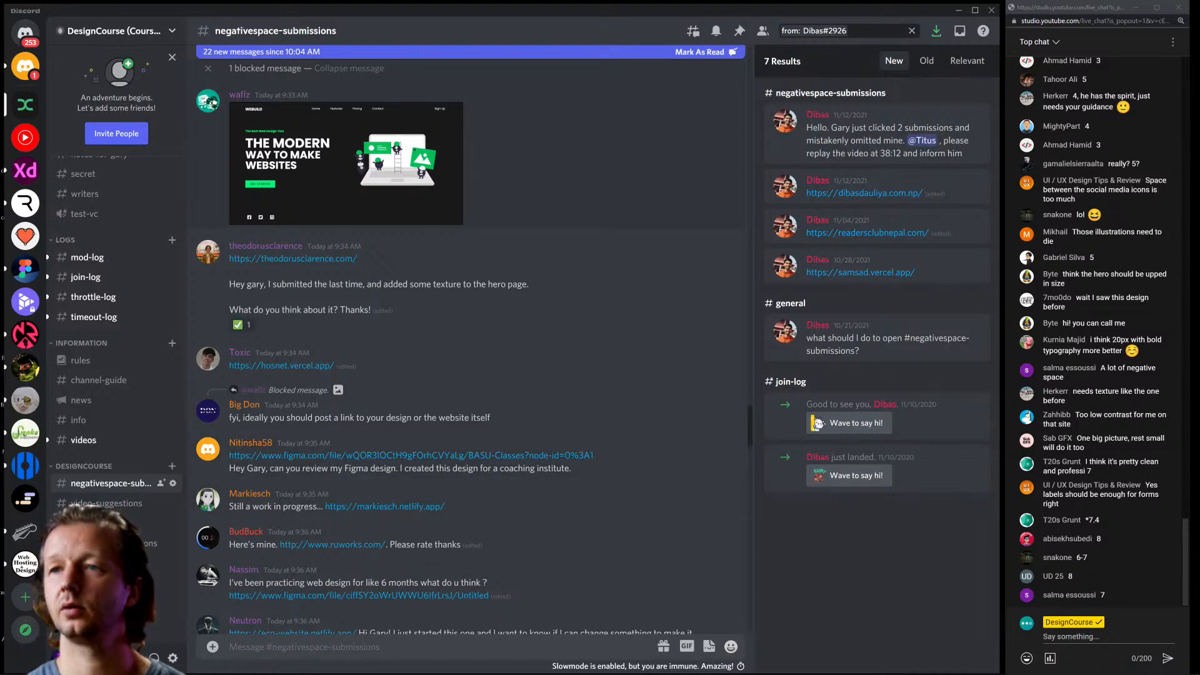
pyautogui.moveTo(1199, 71); pyautogui.dragTo(210, 17)
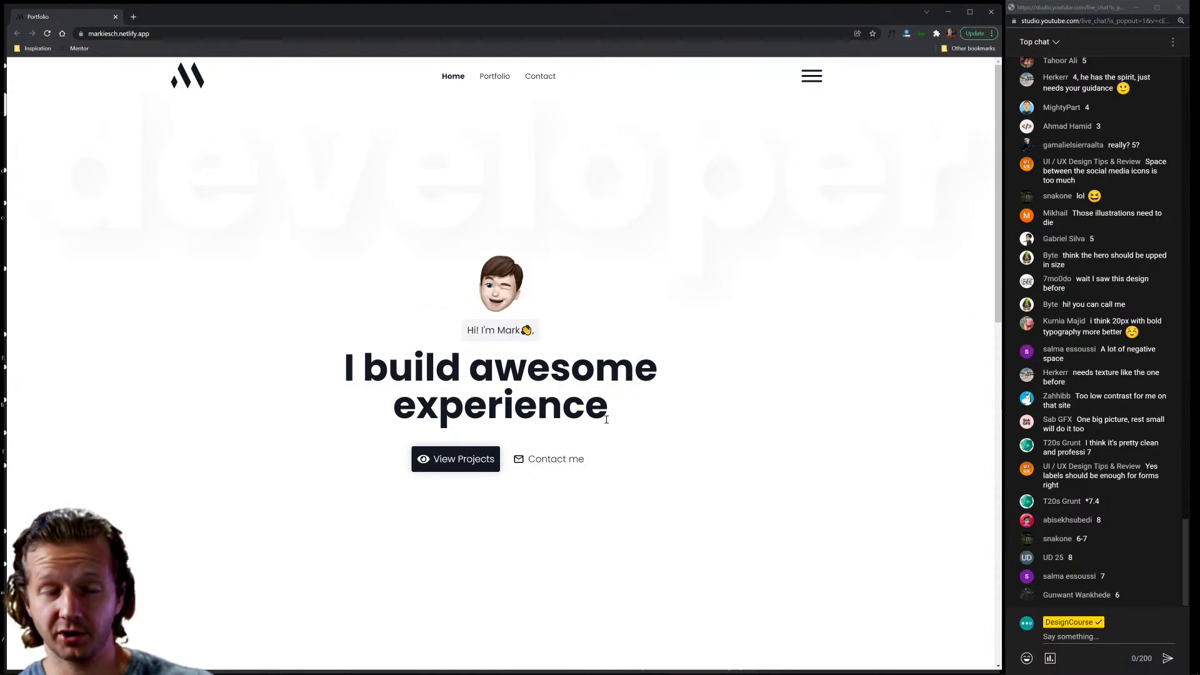
# Edit the hero h1 in the browser's developer tools to read "I build awesome experiences", closing the tools when done.
pyautogui.press('F12')
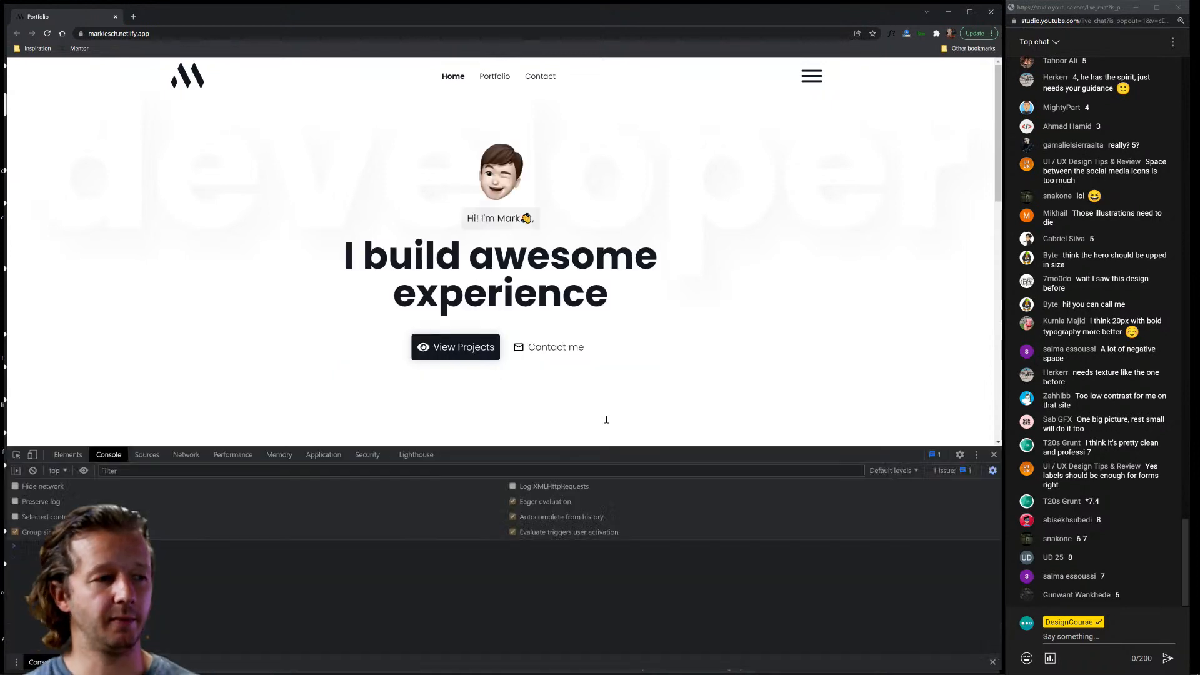
pyautogui.click(15, 458)
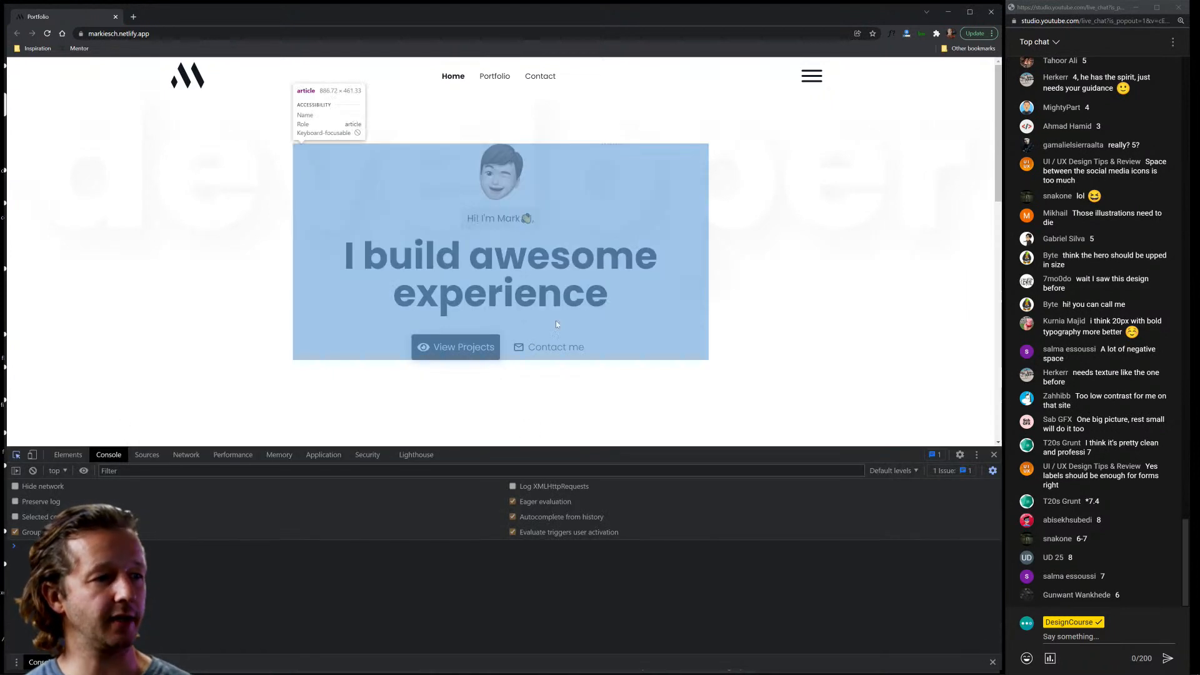
pyautogui.click(606, 297)
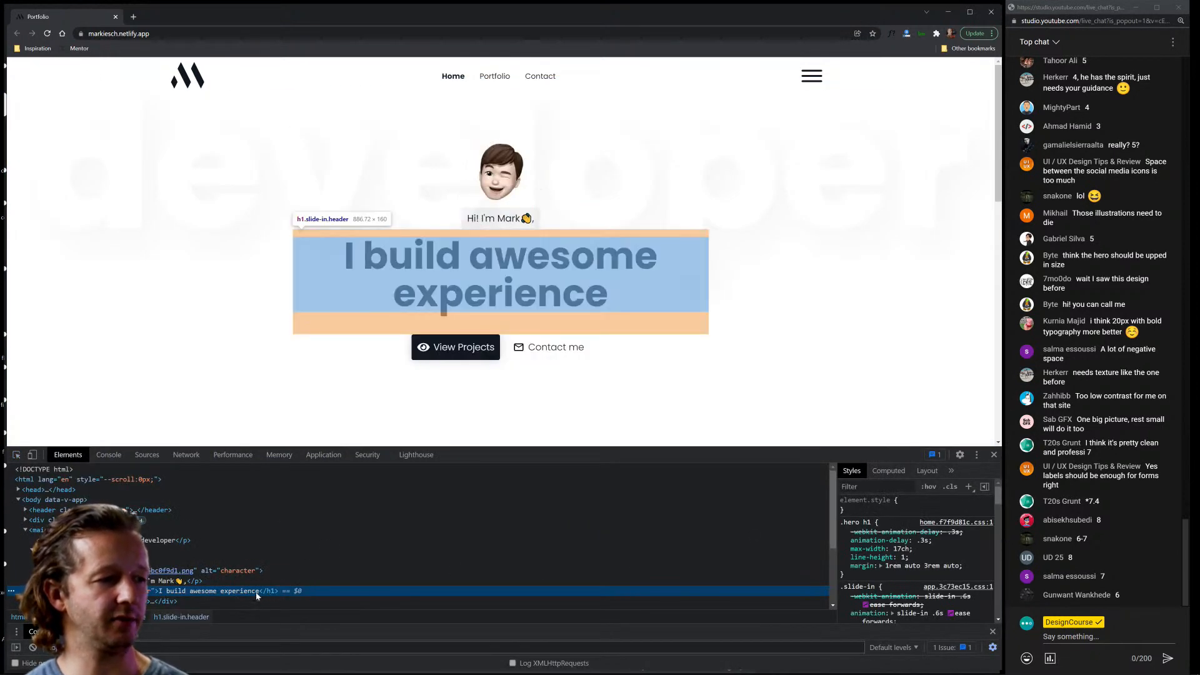
pyautogui.doubleClick(256, 592)
pyautogui.click(261, 592)
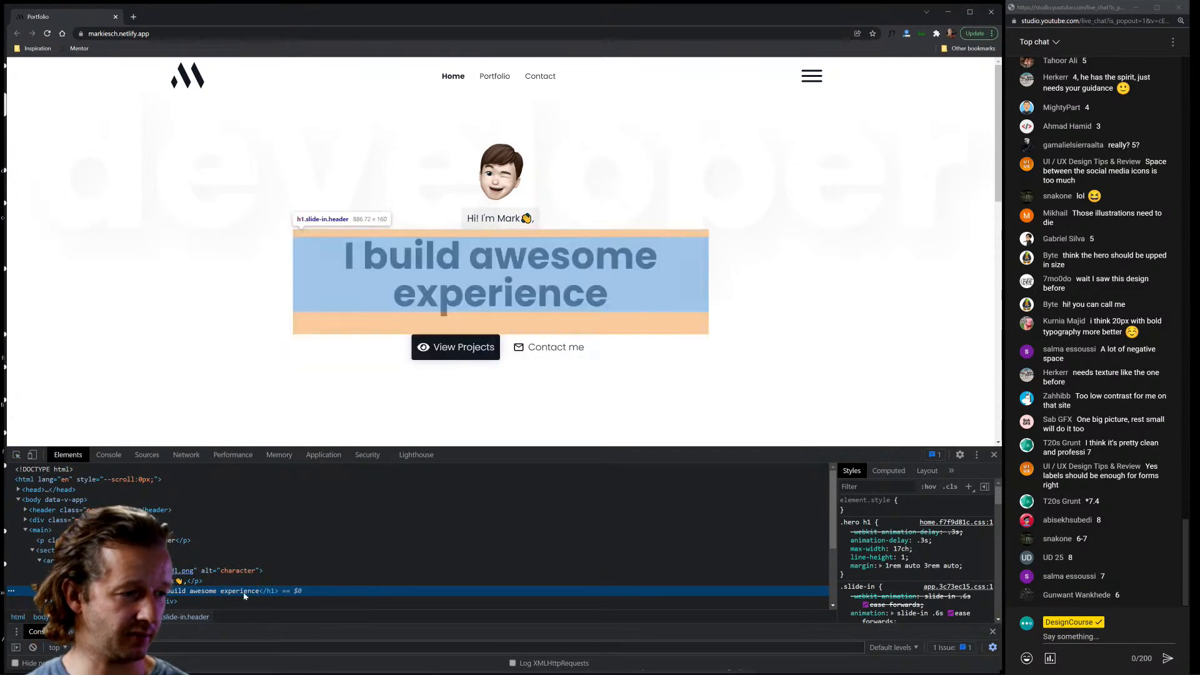
pyautogui.doubleClick(243, 592)
pyautogui.click(258, 592)
pyautogui.write('s')
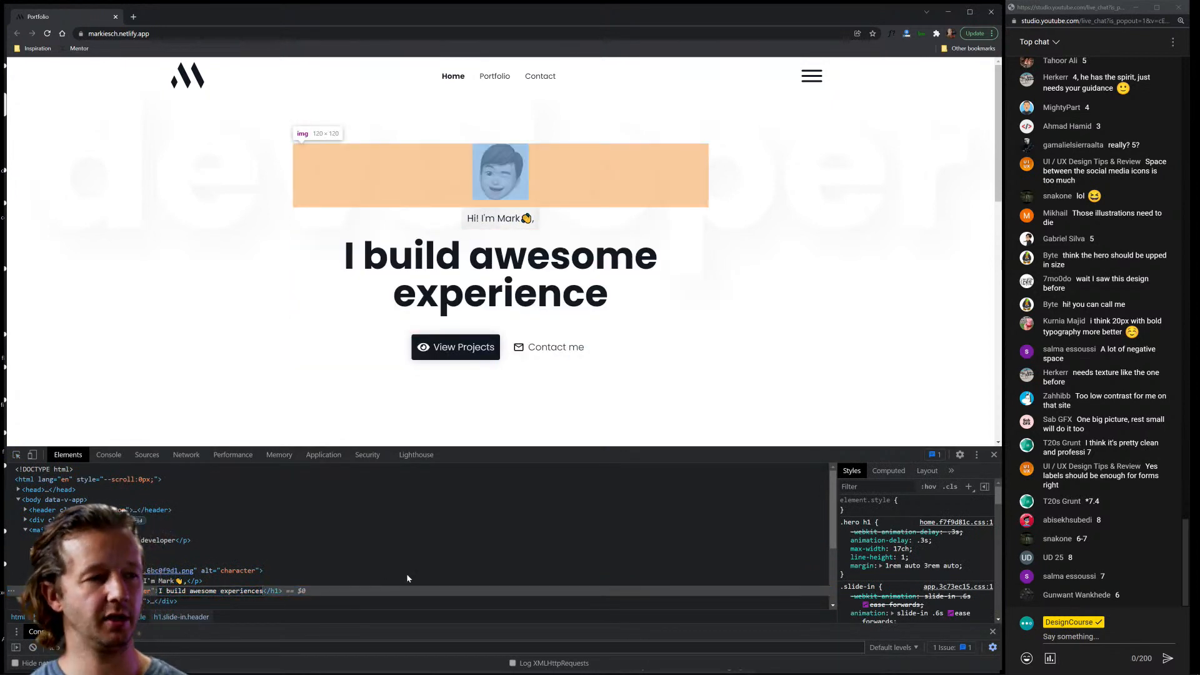
pyautogui.press('Return')
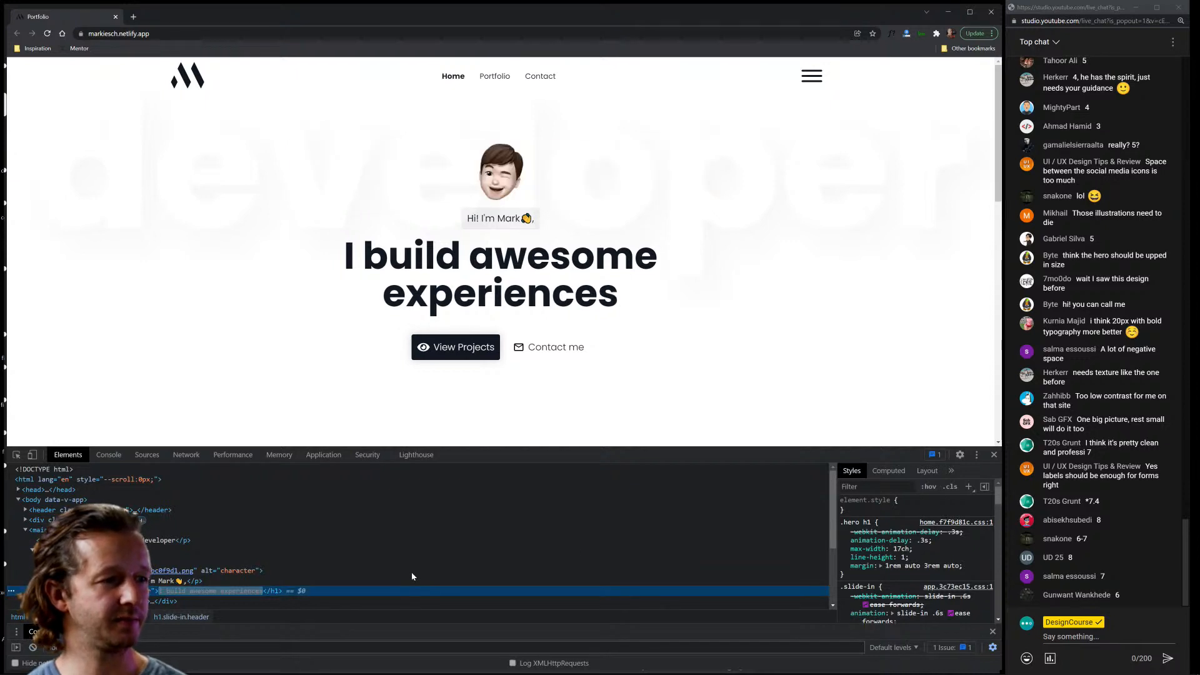
pyautogui.click(994, 455)
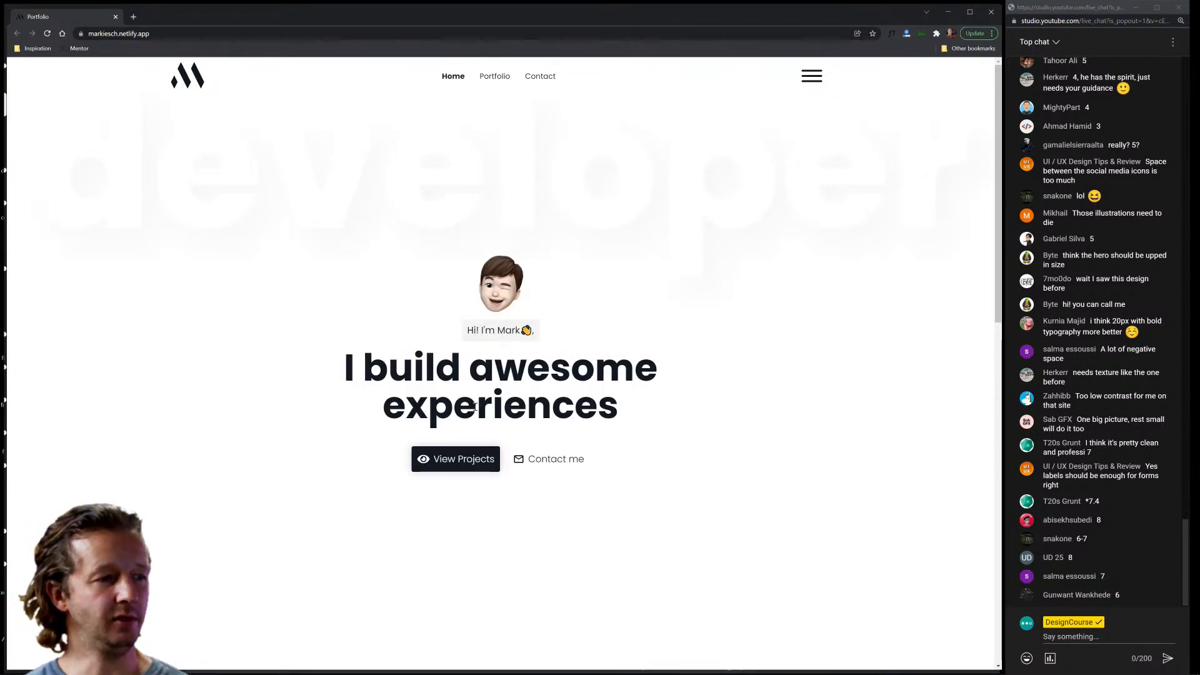
# Review the edited hero heading by highlighting its text and clearing the selection.
pyautogui.moveTo(382, 305); pyautogui.dragTo(581, 328)
pyautogui.click(339, 373)
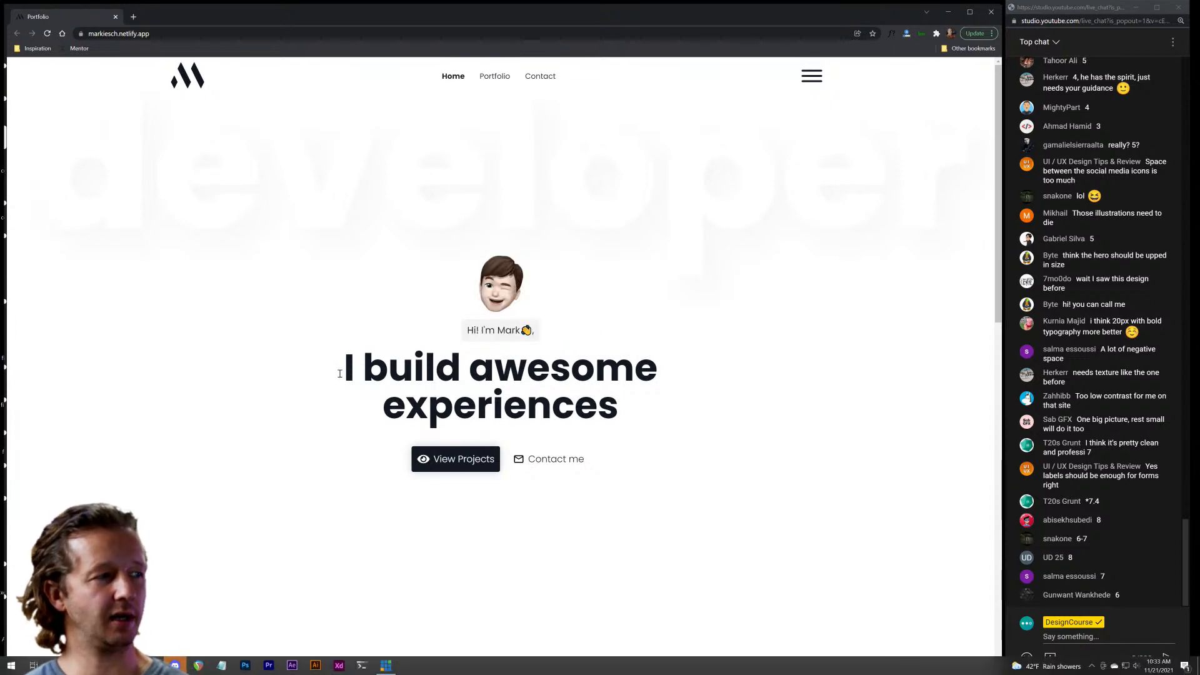
pyautogui.moveTo(339, 374); pyautogui.dragTo(642, 421)
pyautogui.click(645, 426)
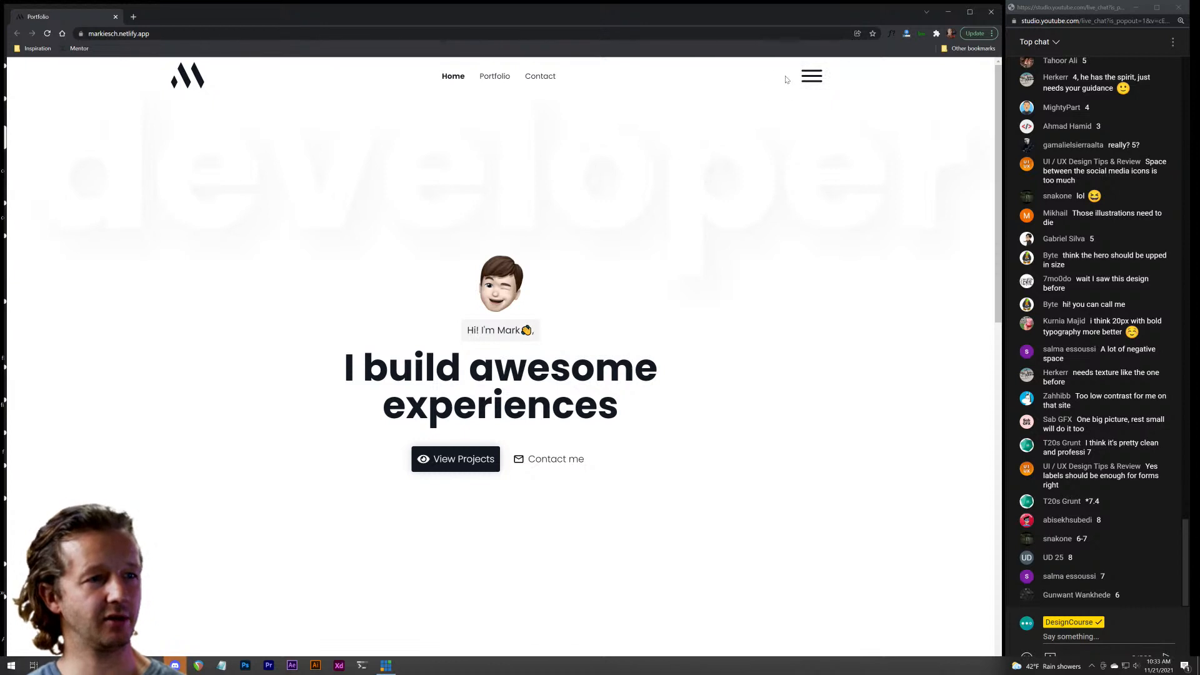
# Check the hamburger navigation menu at desktop width by opening and closing its full-screen overlay.
pyautogui.click(811, 76)
pyautogui.click(812, 79)
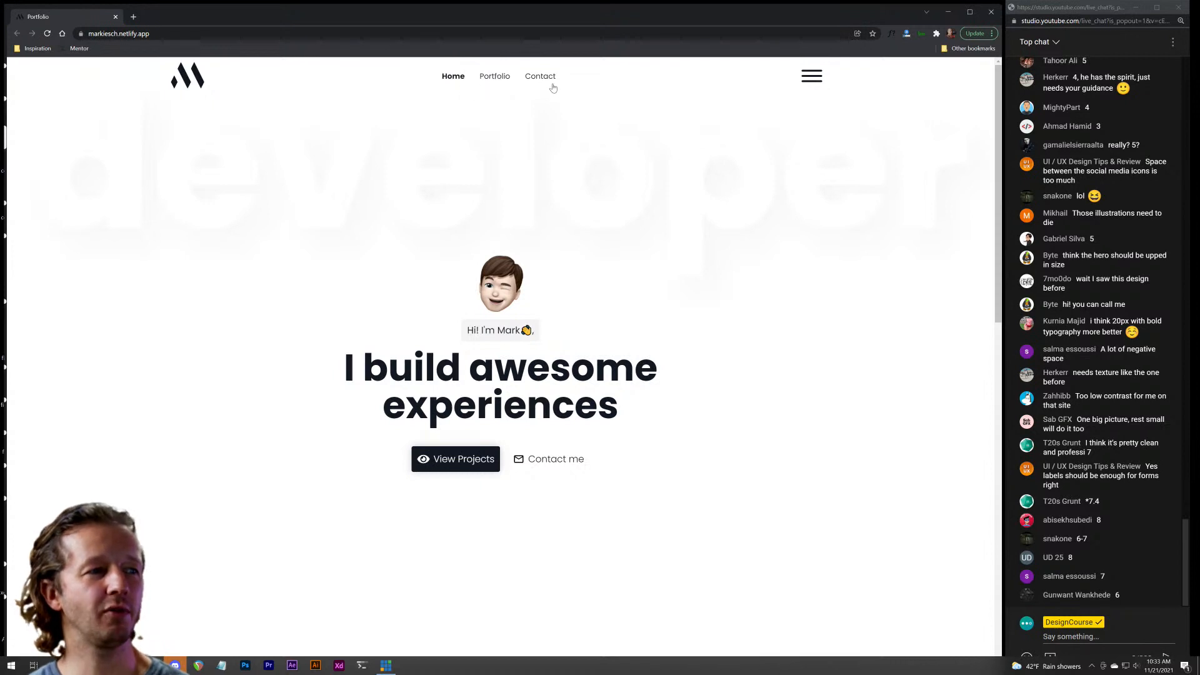
pyautogui.click(811, 75)
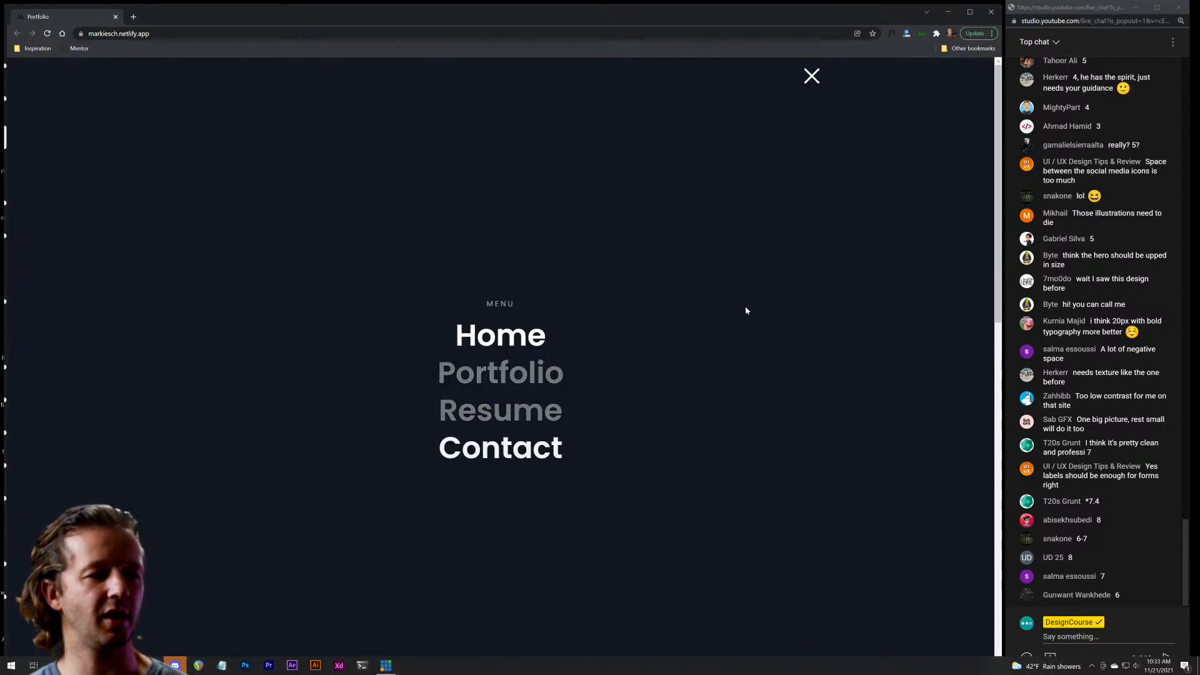
pyautogui.click(811, 75)
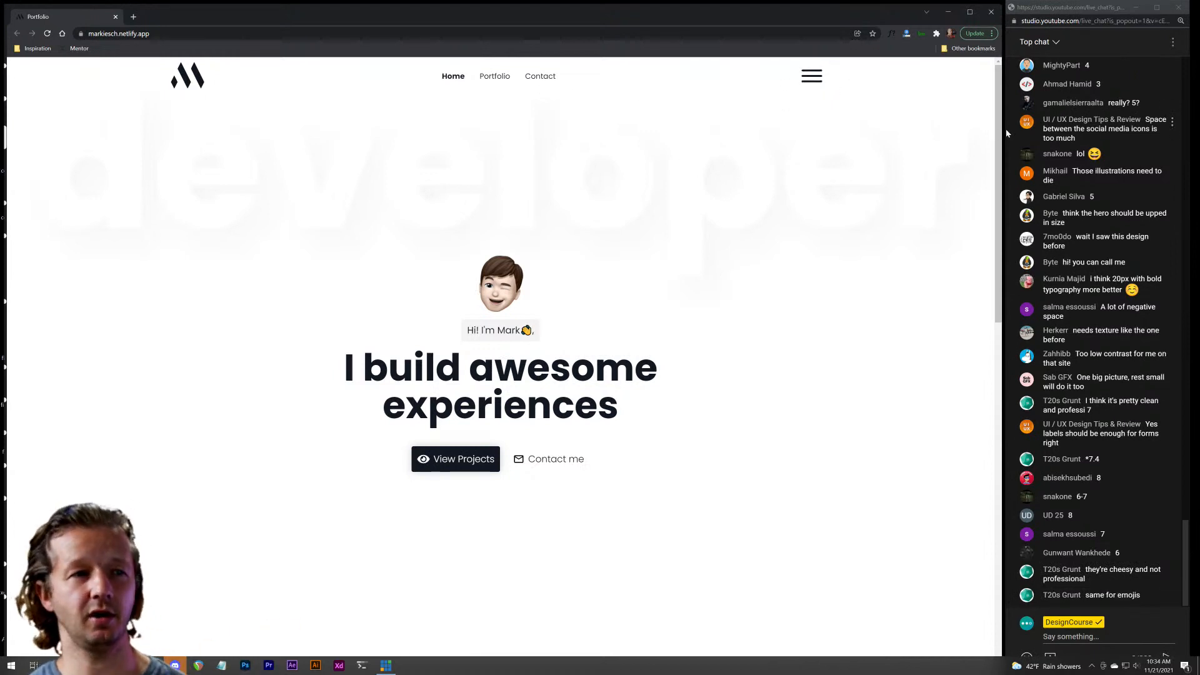
# Narrow the browser window to mobile width, check the hamburger menu there, and restore the desktop width.
pyautogui.moveTo(1003, 131); pyautogui.dragTo(222, 152)
pyautogui.click(207, 77)
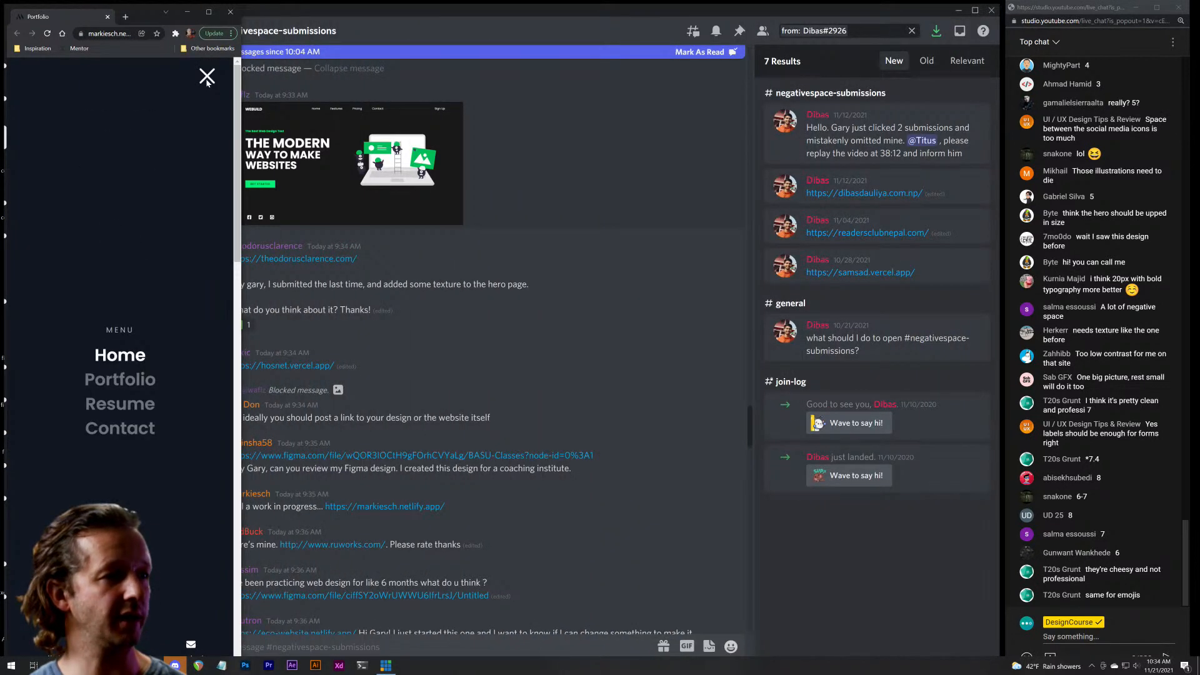
pyautogui.click(207, 78)
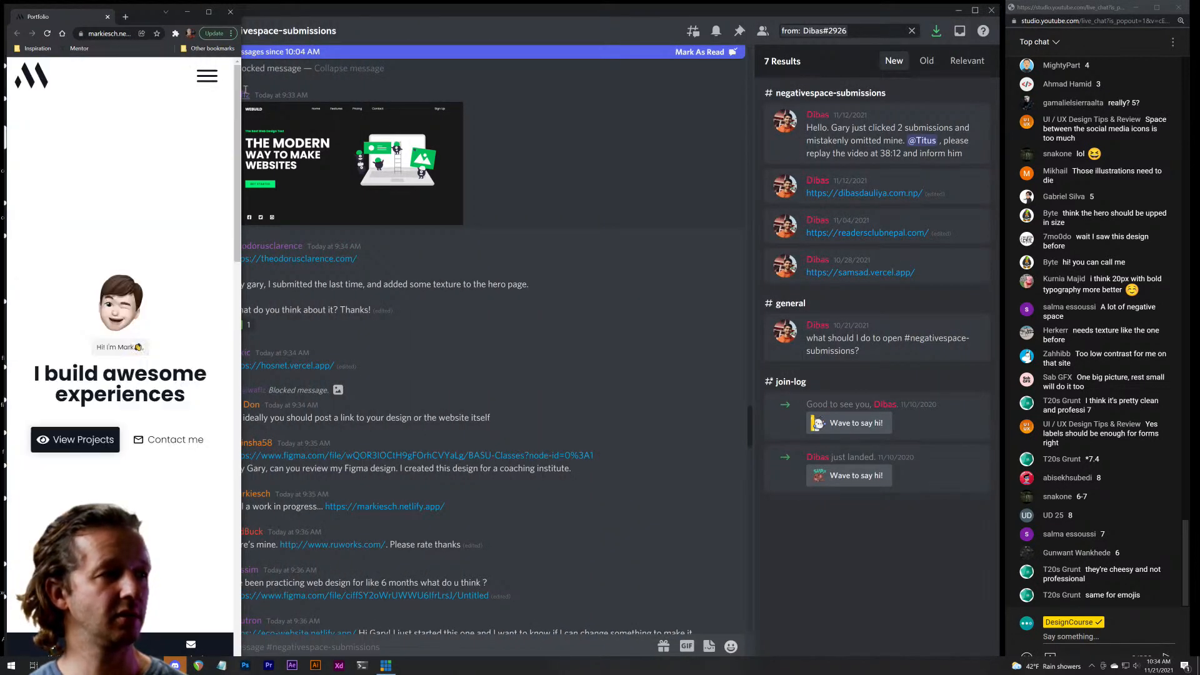
pyautogui.moveTo(241, 89); pyautogui.dragTo(1001, 90)
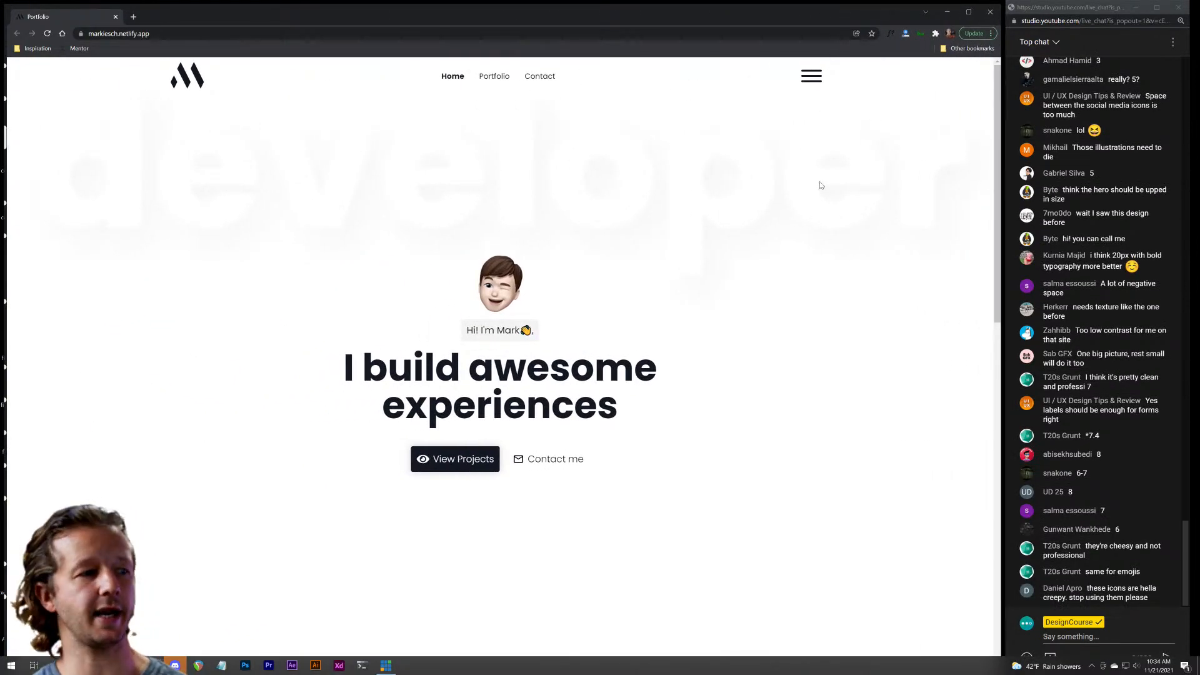
# Review the hero heading and the Recent projects cards, highlighting the heading text and the date on the Notes card.
pyautogui.moveTo(346, 372); pyautogui.dragTo(697, 413)
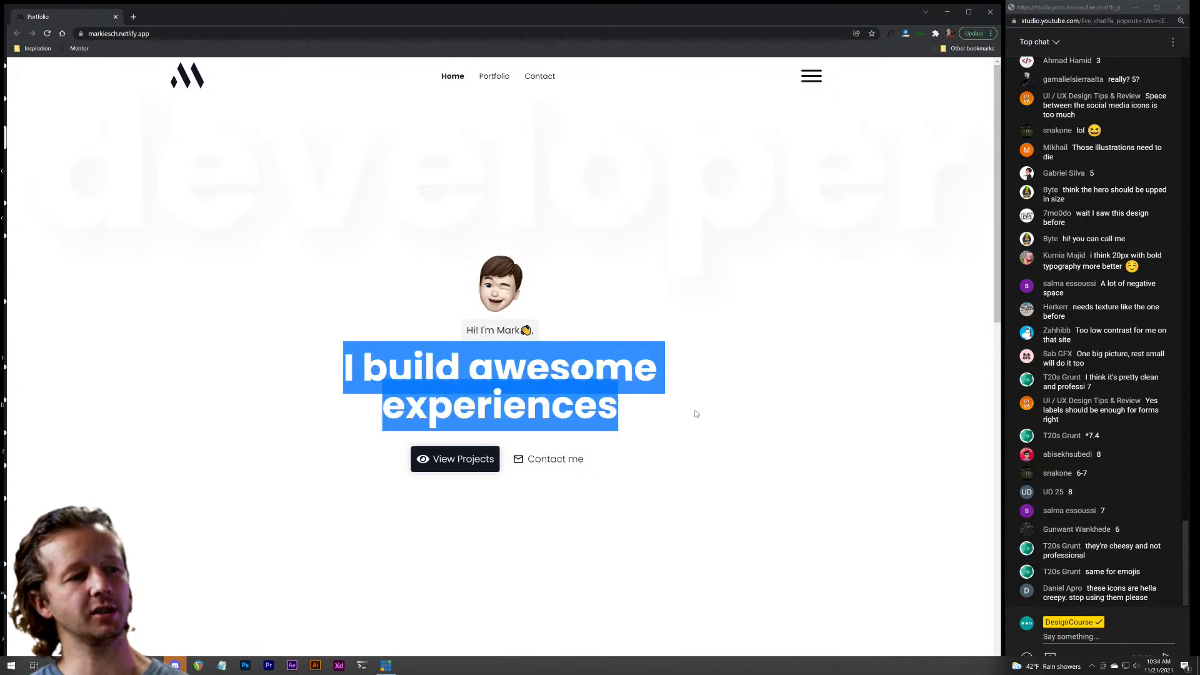
pyautogui.click(675, 423)
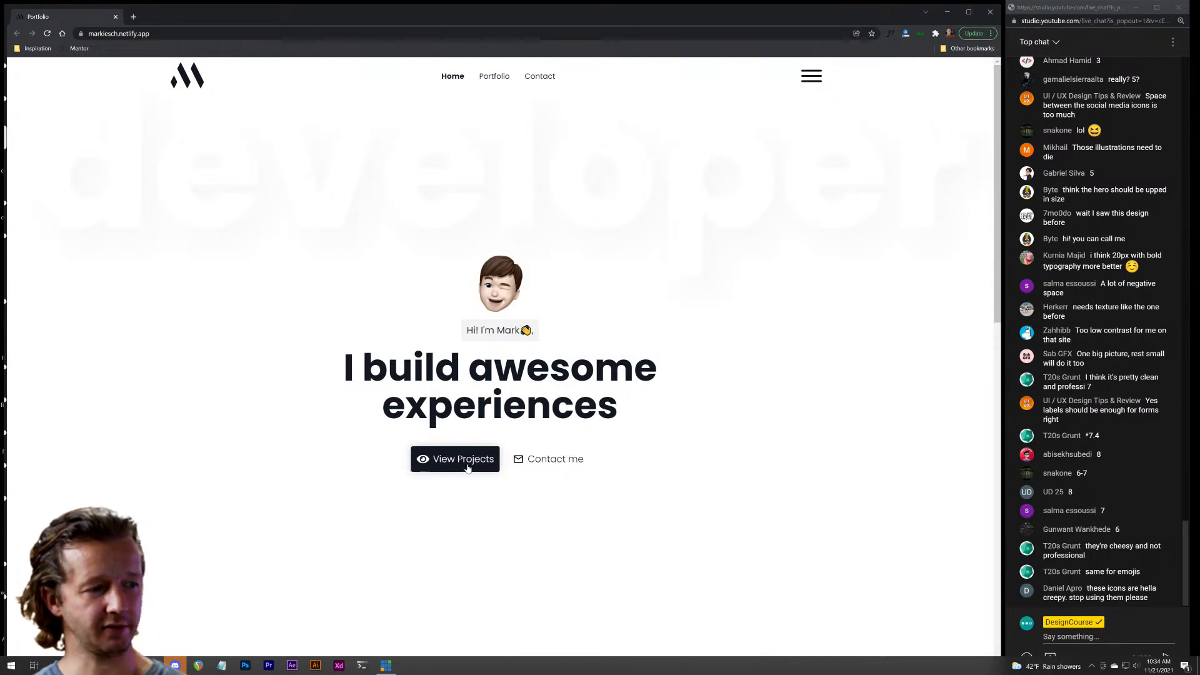
pyautogui.scroll(-3, 625, 413)
pyautogui.scroll(-5, 625, 412)
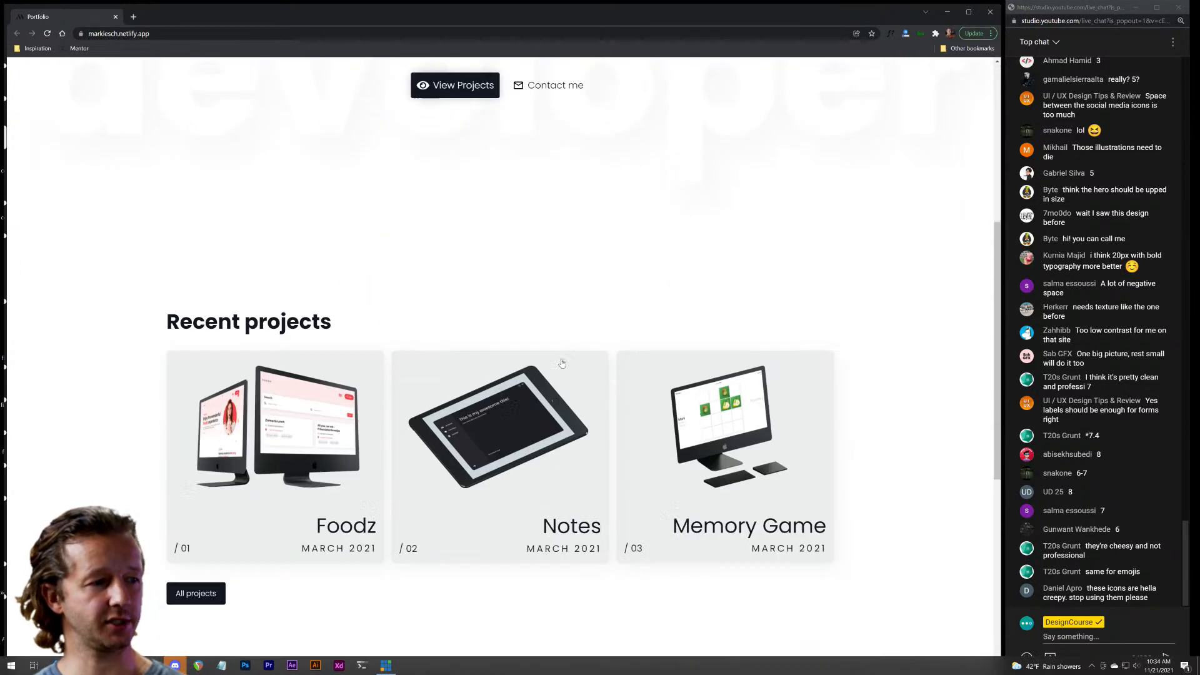
pyautogui.scroll(2, 556, 402)
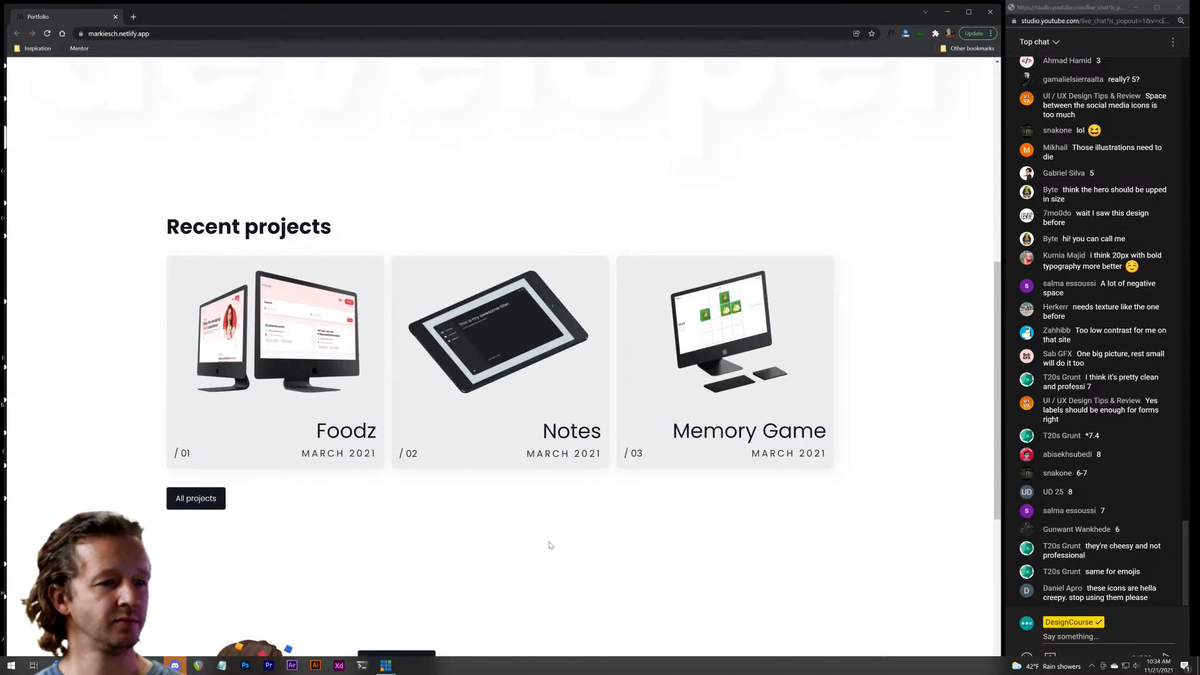
pyautogui.scroll(-1, 550, 545)
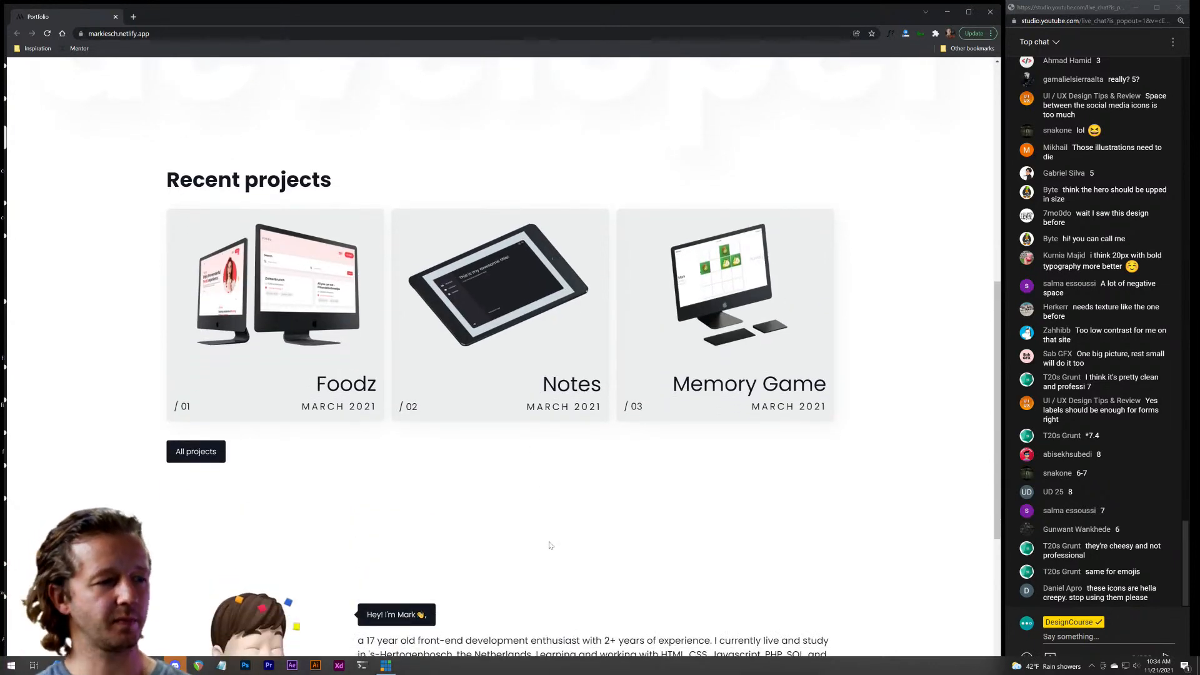
pyautogui.moveTo(533, 408); pyautogui.dragTo(608, 410)
pyautogui.click(604, 409)
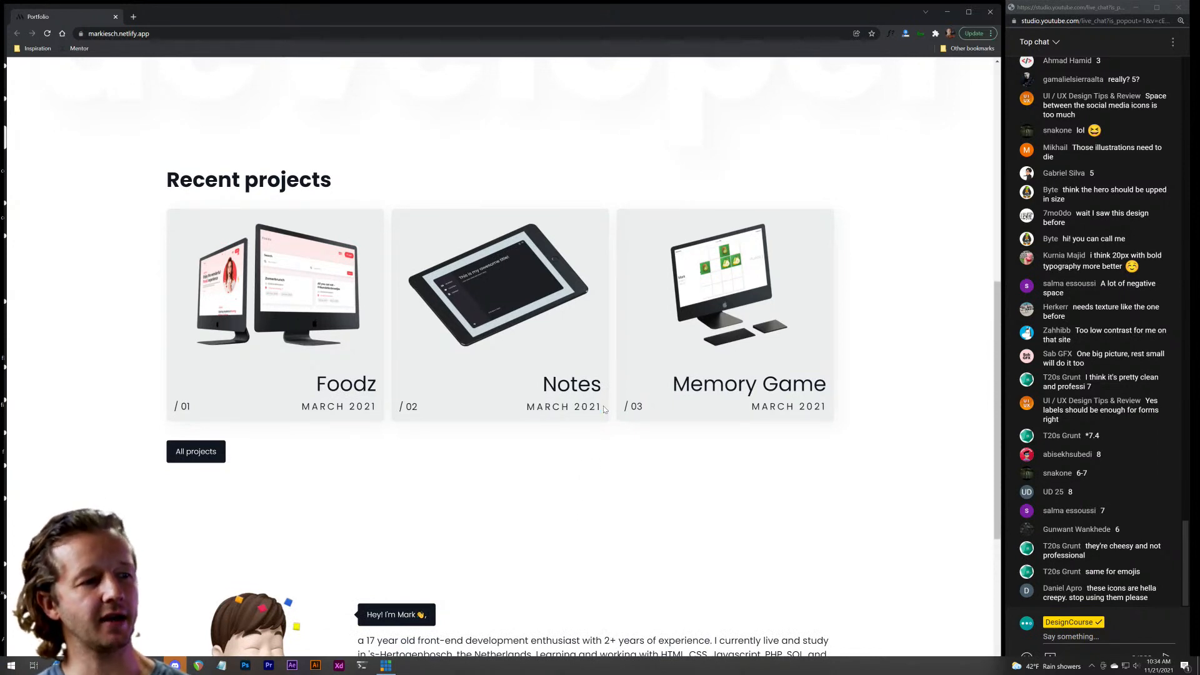
# Add 2em of inline padding to the Foodz project card's article.mockup--container element using the browser's developer tools.
pyautogui.moveTo(531, 407)
pyautogui.mouseDown()
pyautogui.moveTo(603, 406)
pyautogui.moveTo(526, 406)
pyautogui.mouseUp()
pyautogui.click(528, 406)
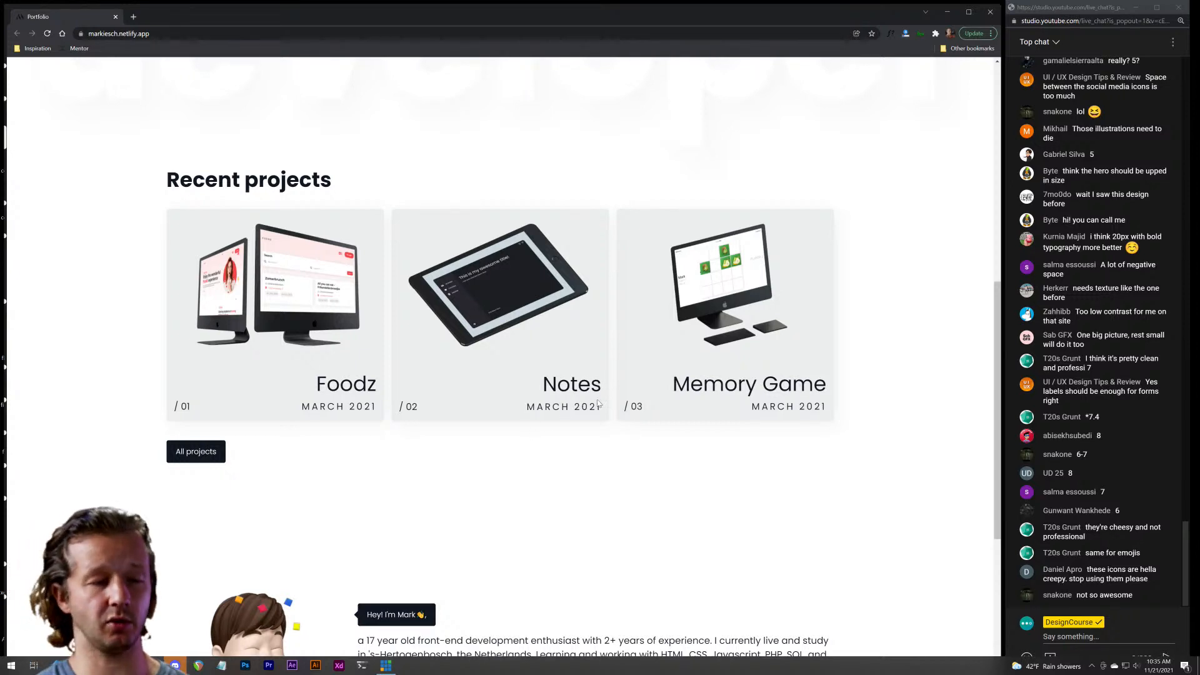
pyautogui.press('F12')
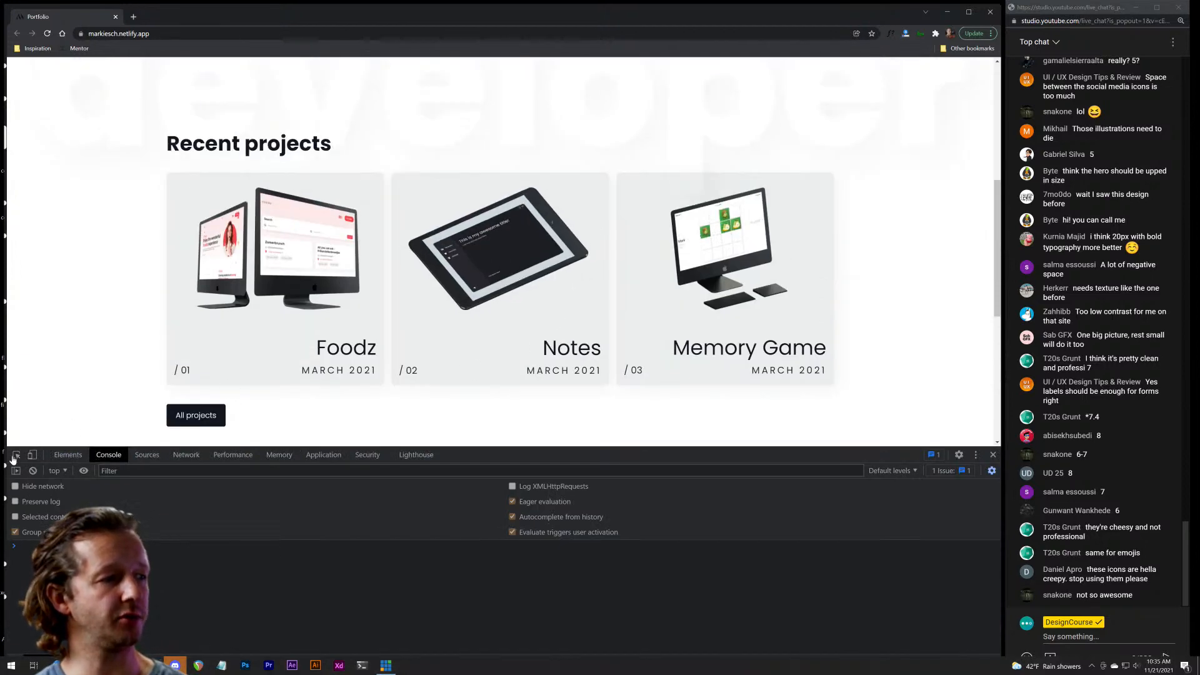
pyautogui.click(15, 456)
pyautogui.click(348, 178)
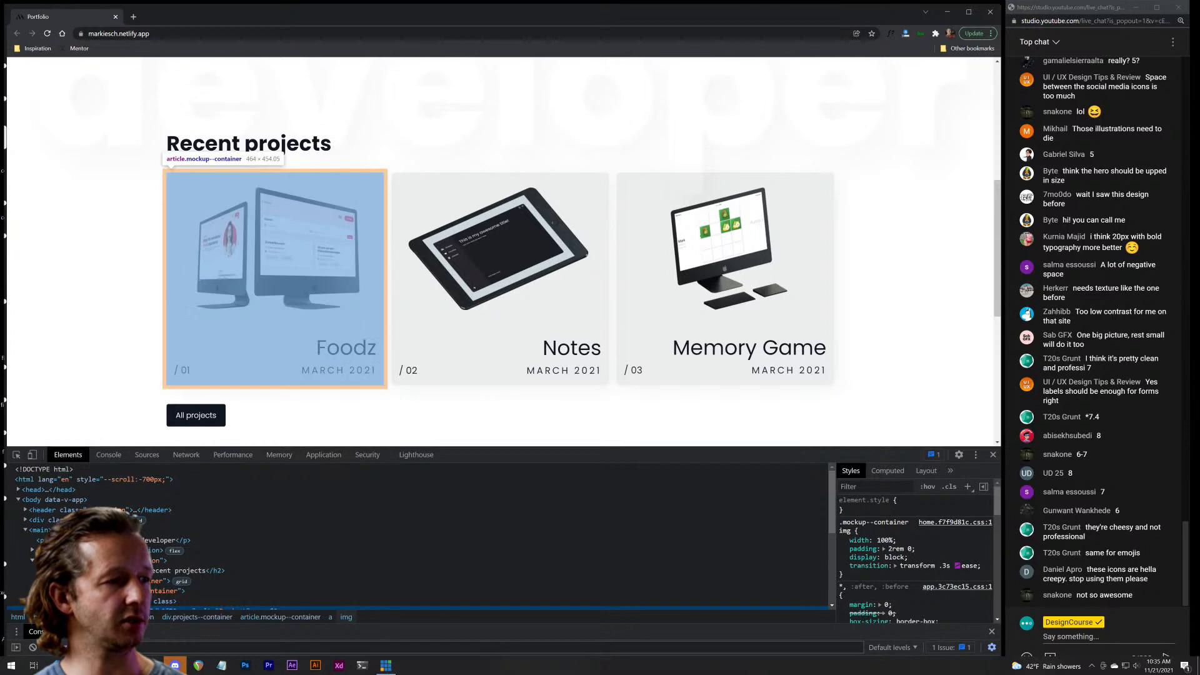
pyautogui.click(175, 590)
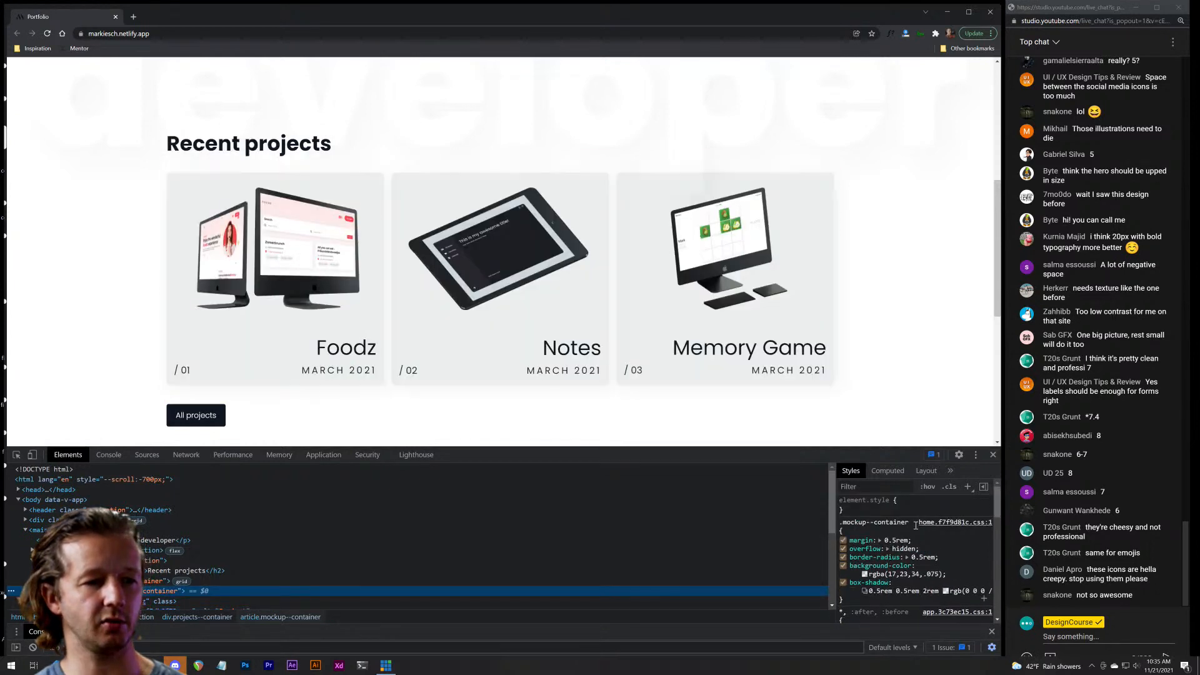
pyautogui.click(919, 501)
pyautogui.write('padding: 2')
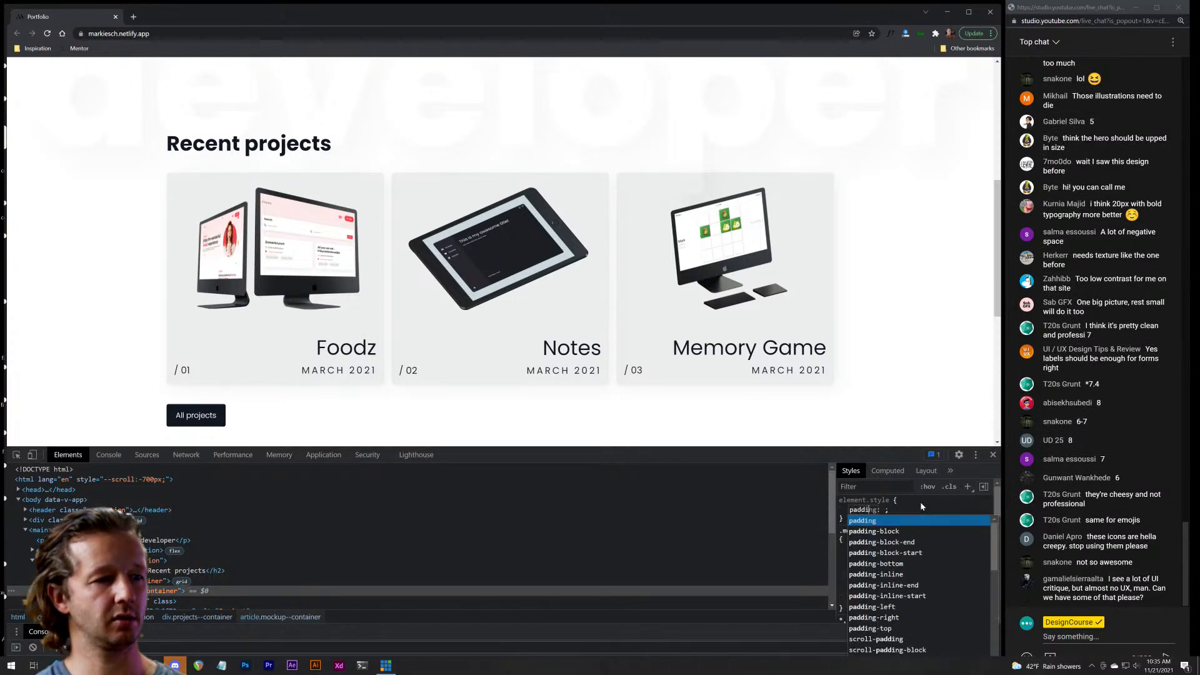
pyautogui.write('em')
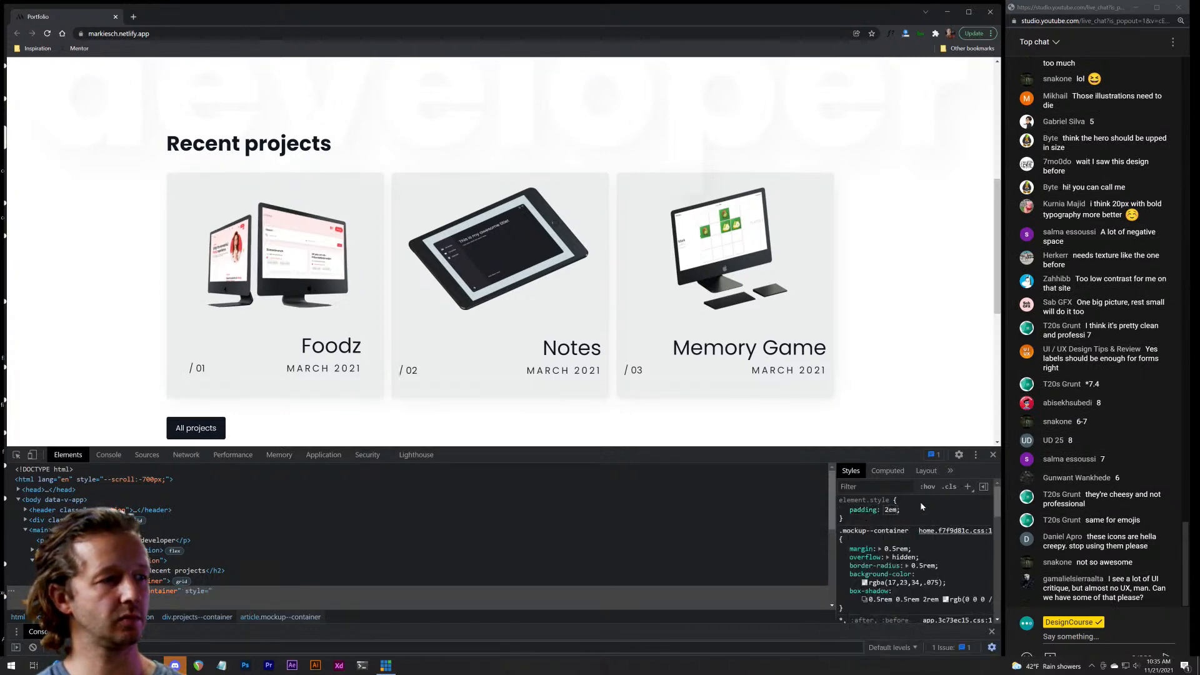
pyautogui.press('Return')
pyautogui.click(992, 454)
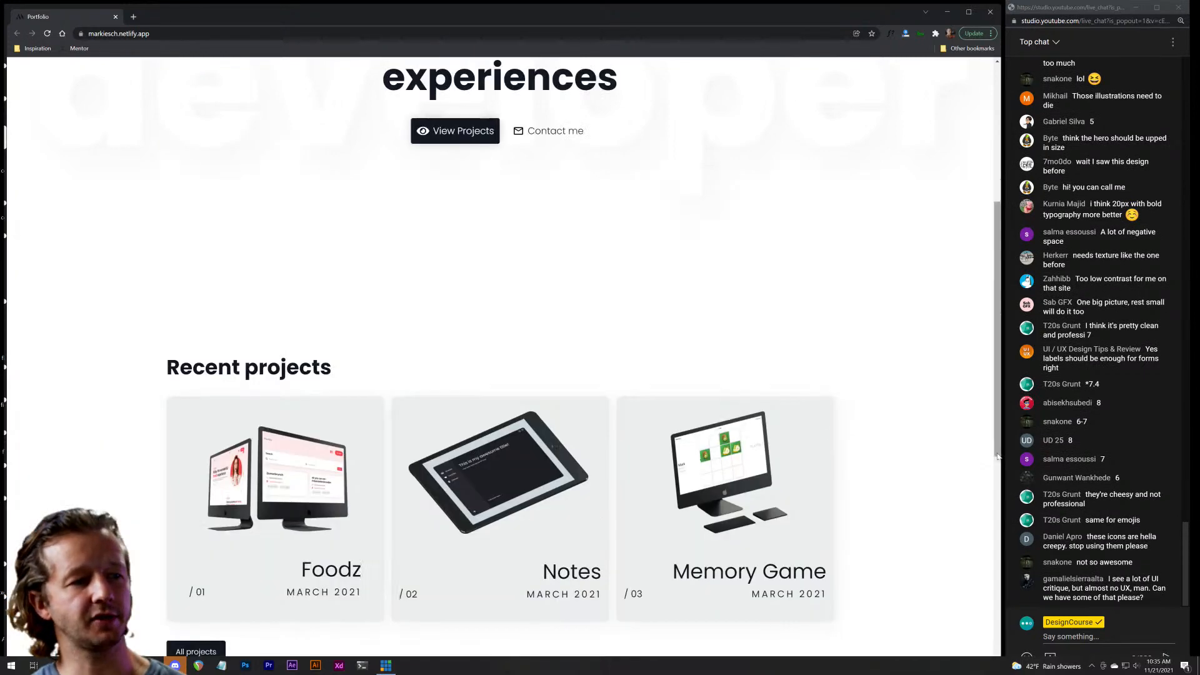
# Compare the padded Foodz card with its neighbours and review the bio paragraph, highlighting its opening phrase and the start of its second sentence.
pyautogui.scroll(-2, 305, 390)
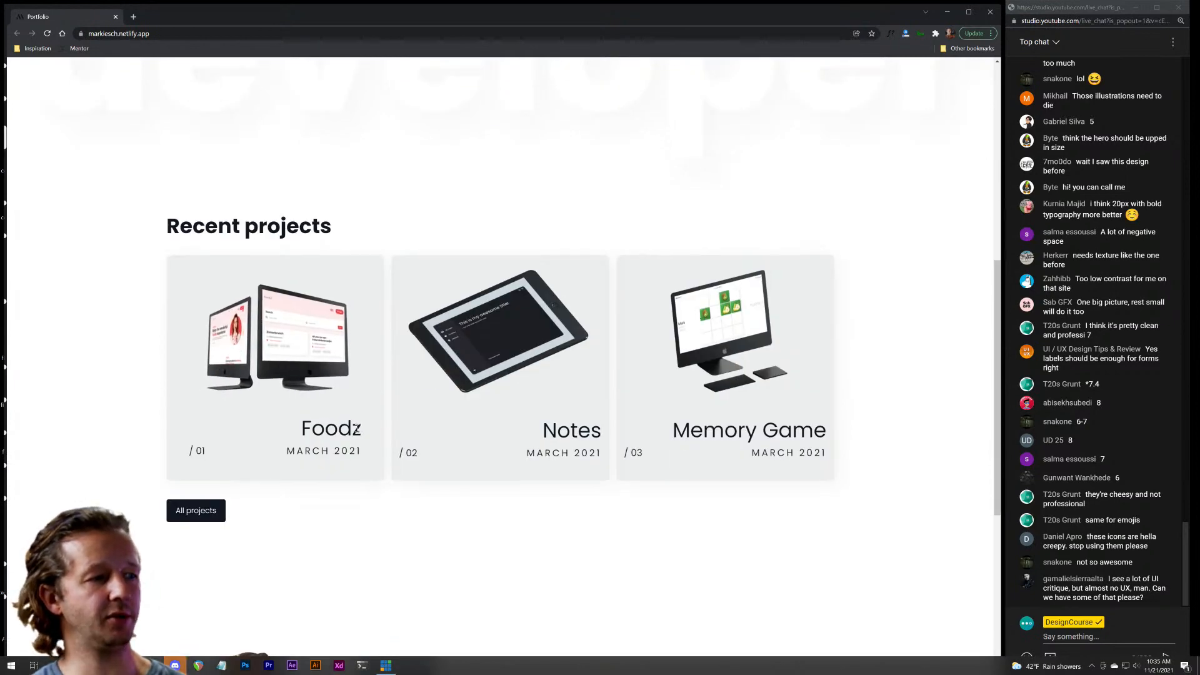
pyautogui.scroll(-3, 305, 391)
pyautogui.scroll(1, 329, 178)
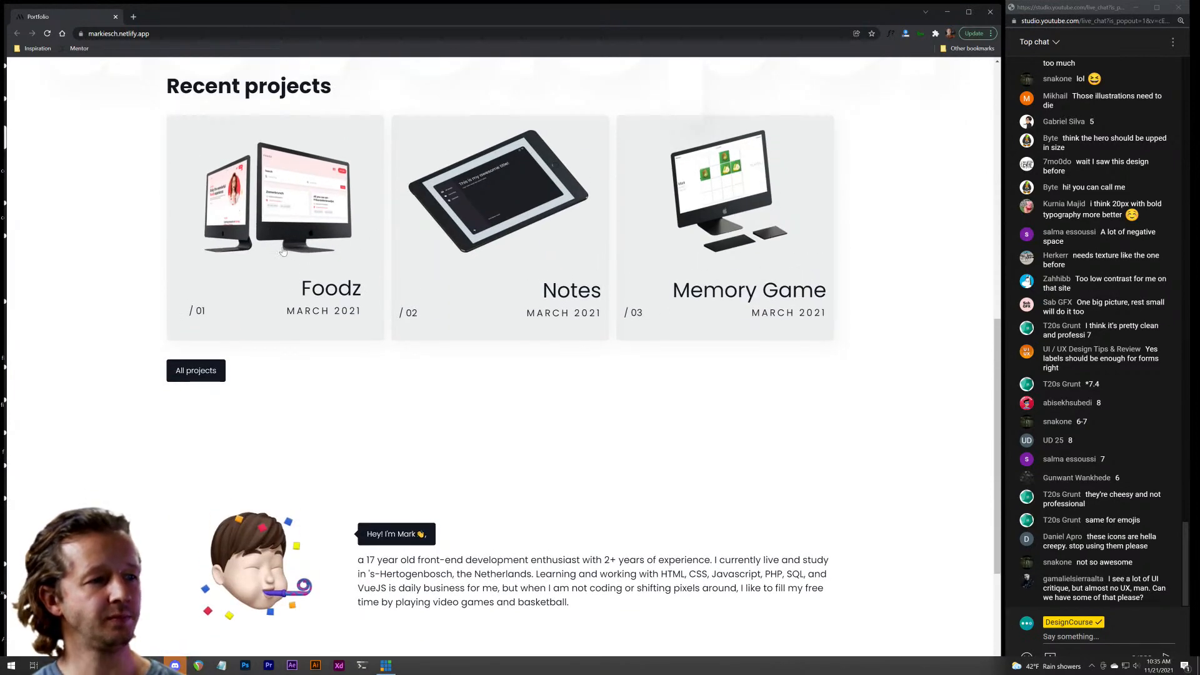
pyautogui.scroll(-3, 532, 344)
pyautogui.scroll(-1, 568, 318)
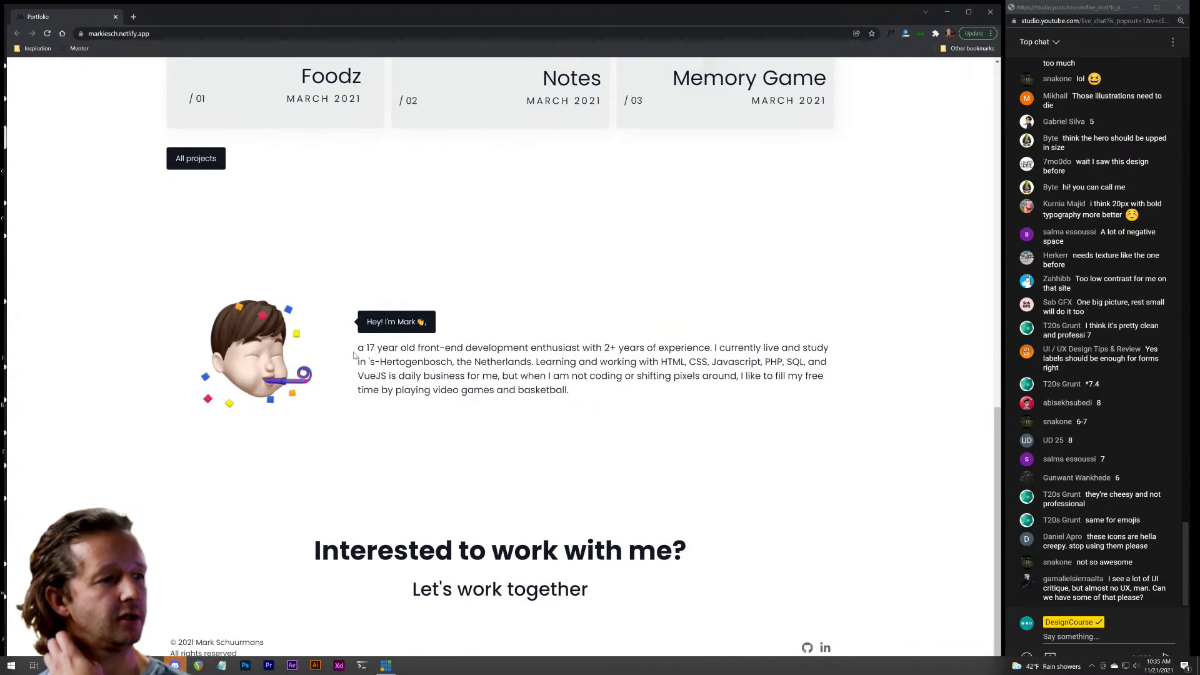
pyautogui.moveTo(357, 348); pyautogui.dragTo(583, 348)
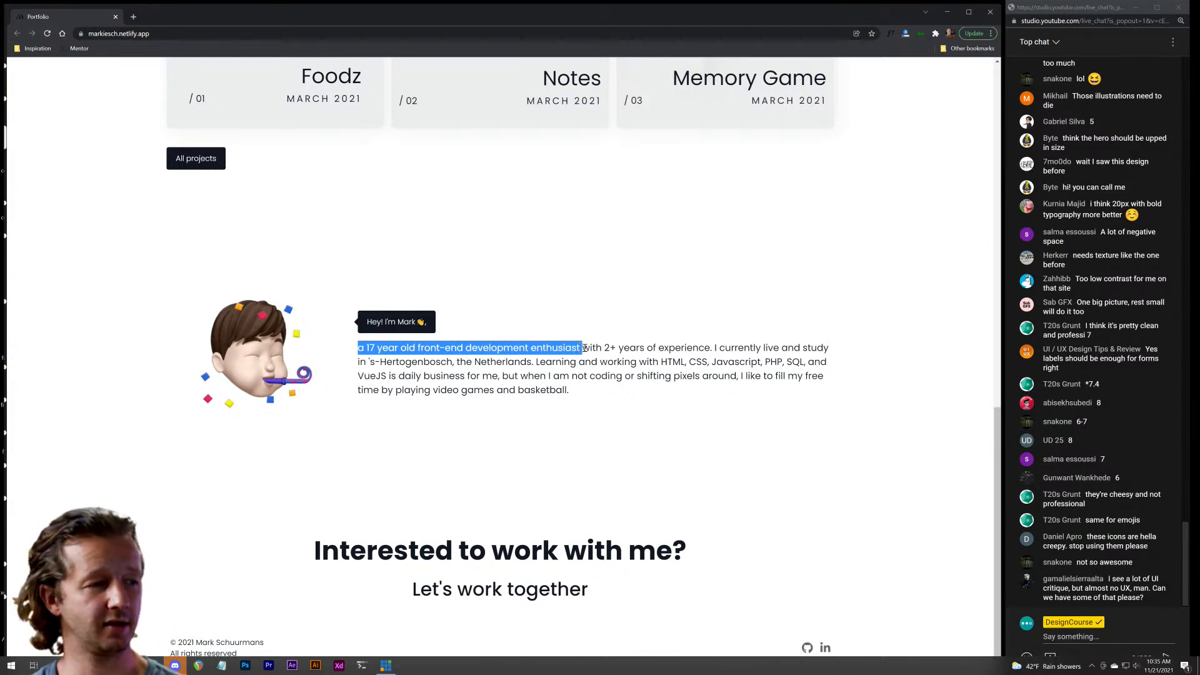
pyautogui.click(434, 350)
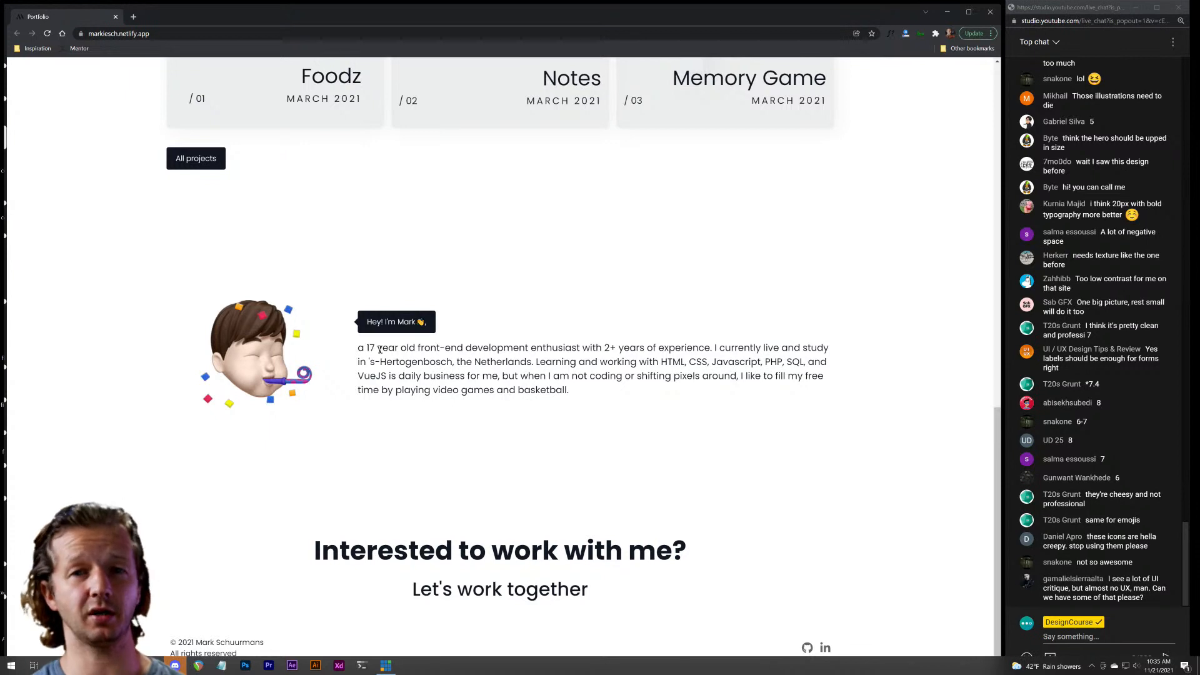
pyautogui.moveTo(357, 349); pyautogui.dragTo(537, 349)
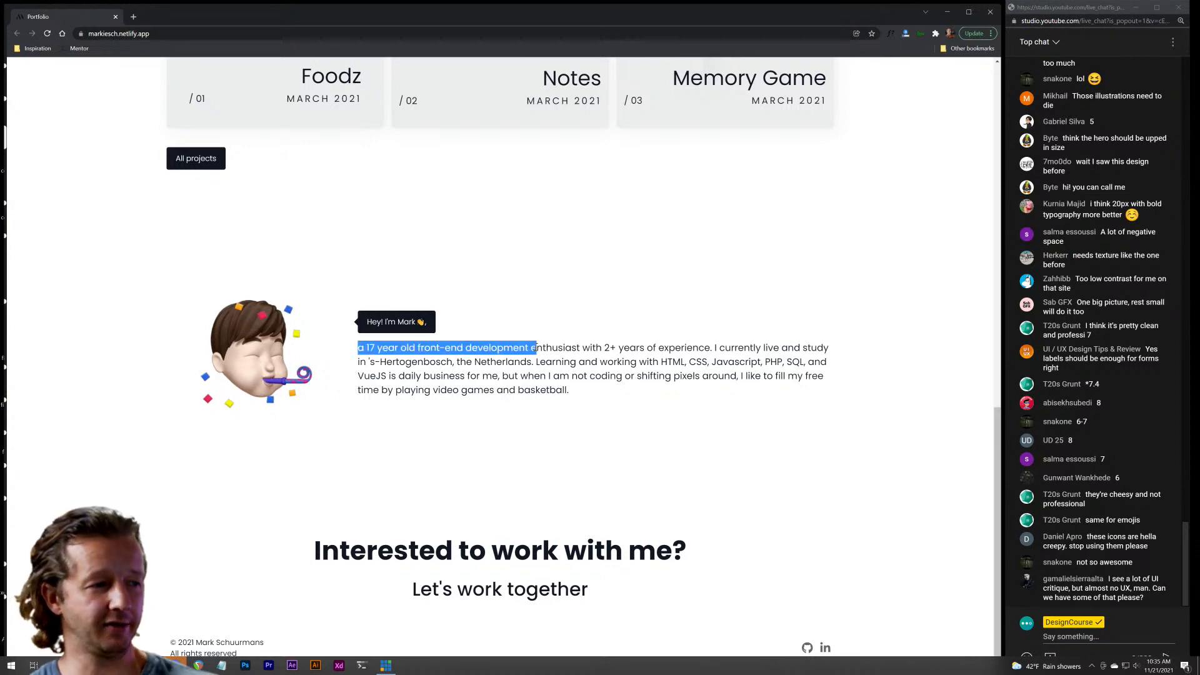
pyautogui.click(535, 348)
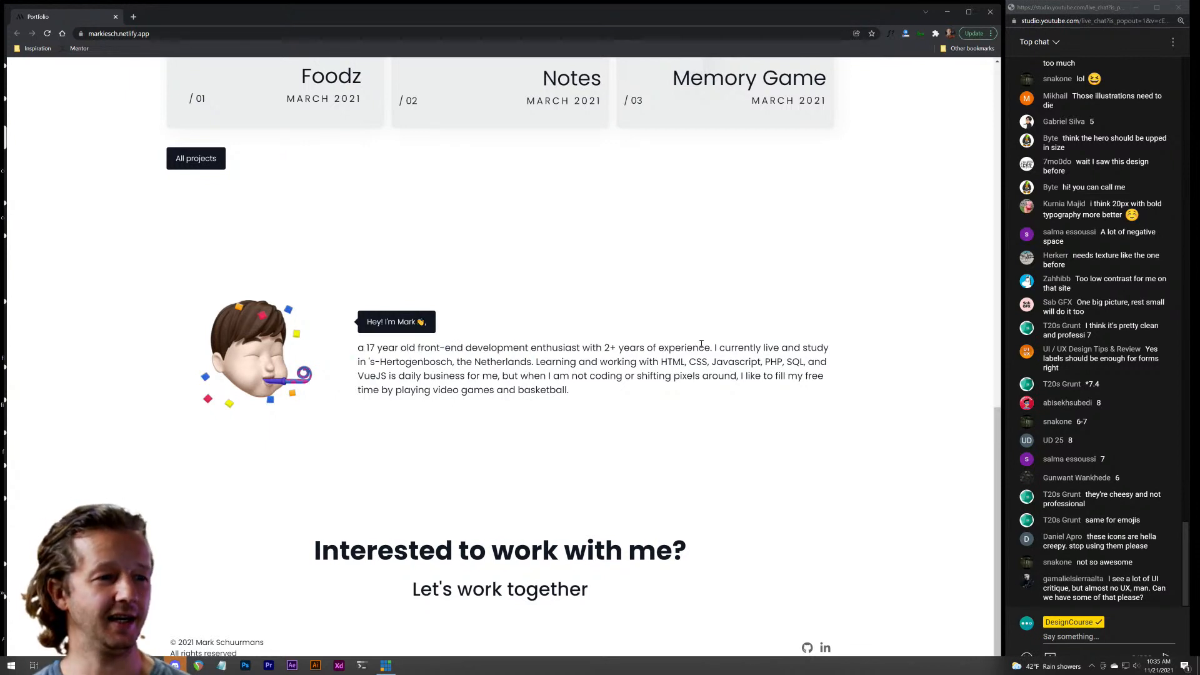
pyautogui.moveTo(715, 348); pyautogui.dragTo(722, 350)
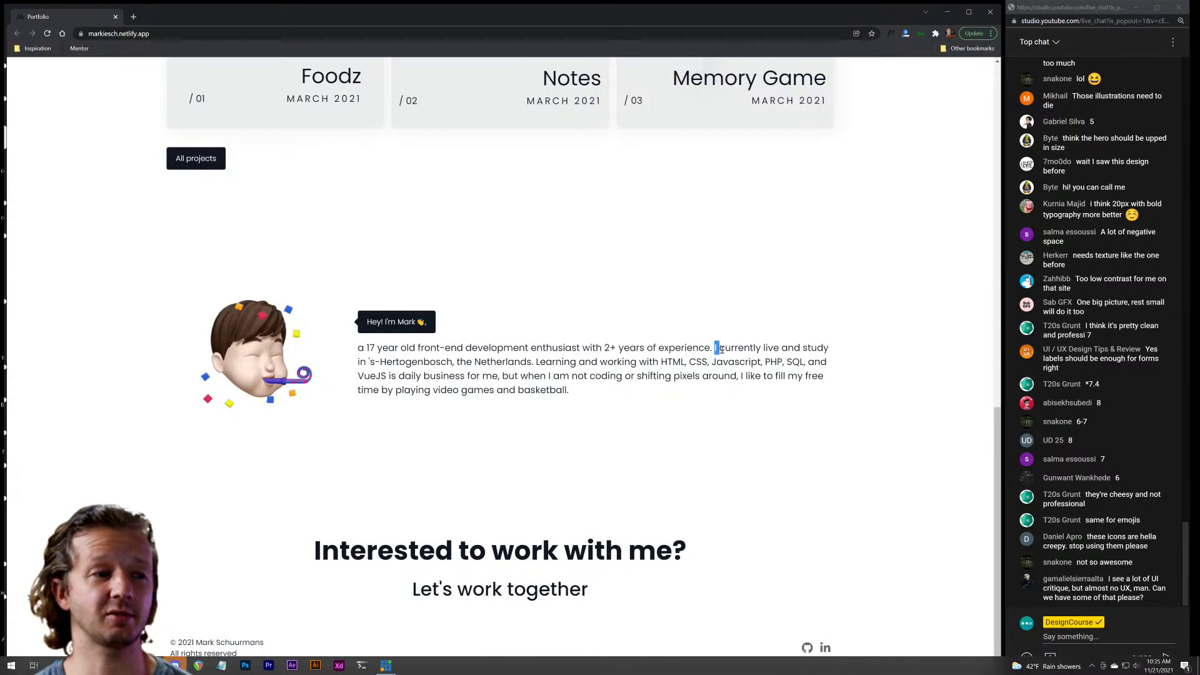
pyautogui.click(722, 350)
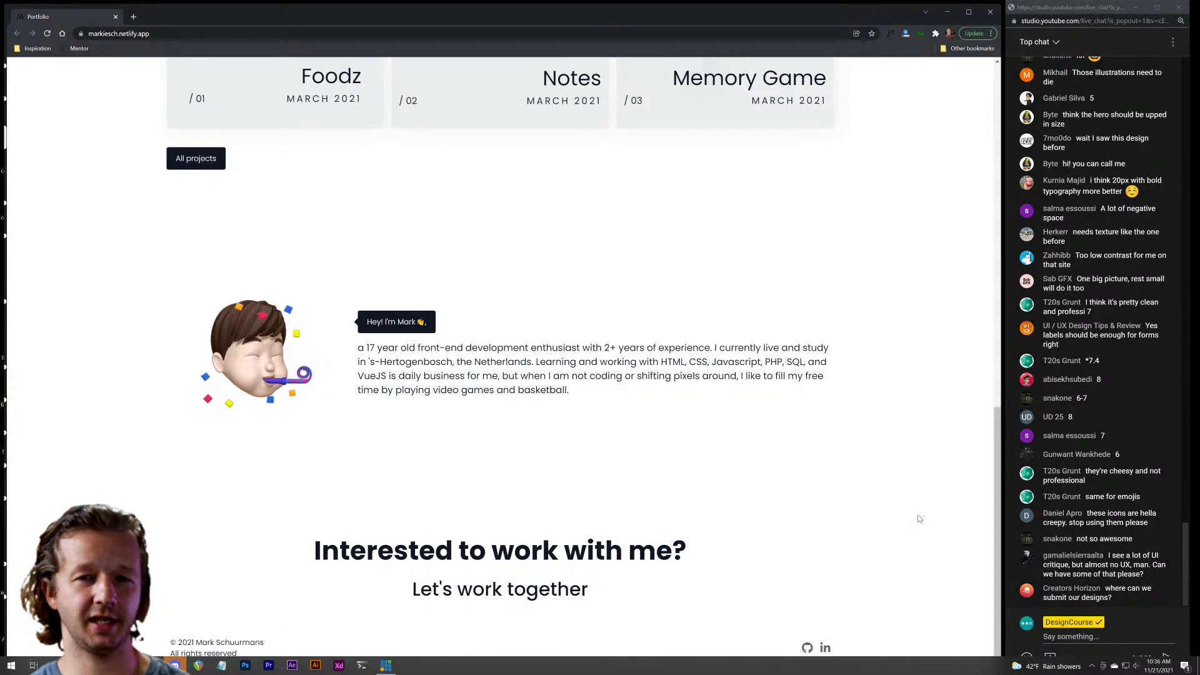
# Highlight the "Interested to work with me?" call to action, clear the selection, and look over the page back to the hero.
pyautogui.moveTo(618, 590); pyautogui.dragTo(252, 532)
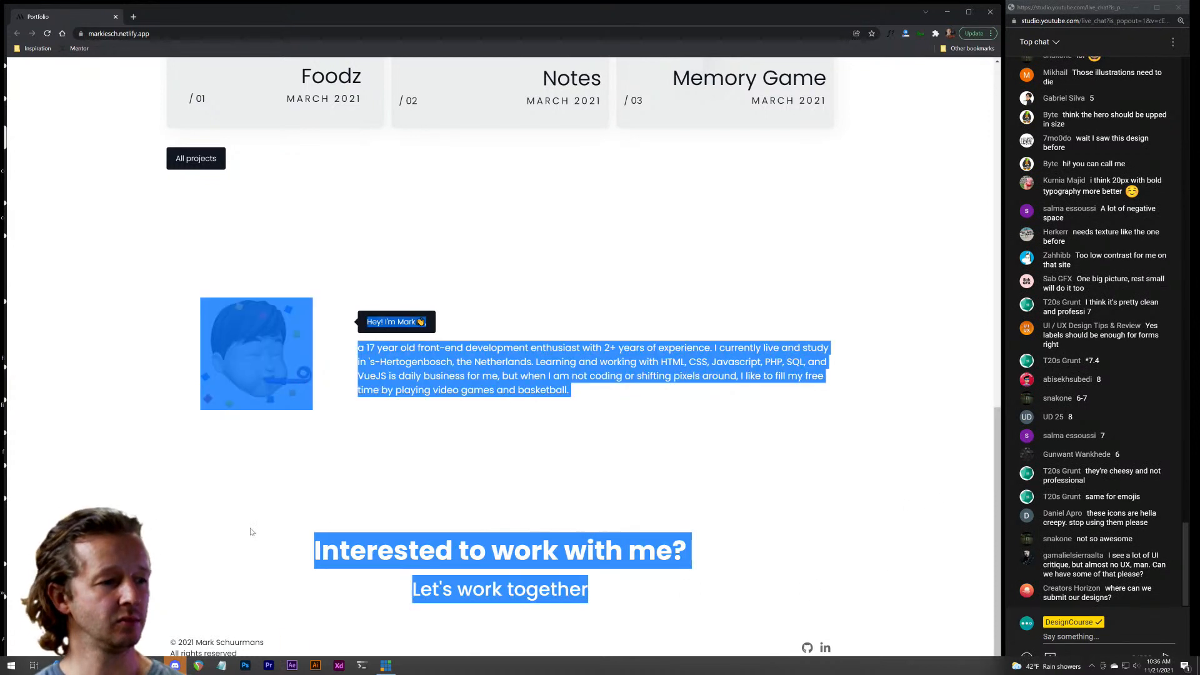
pyautogui.click(251, 531)
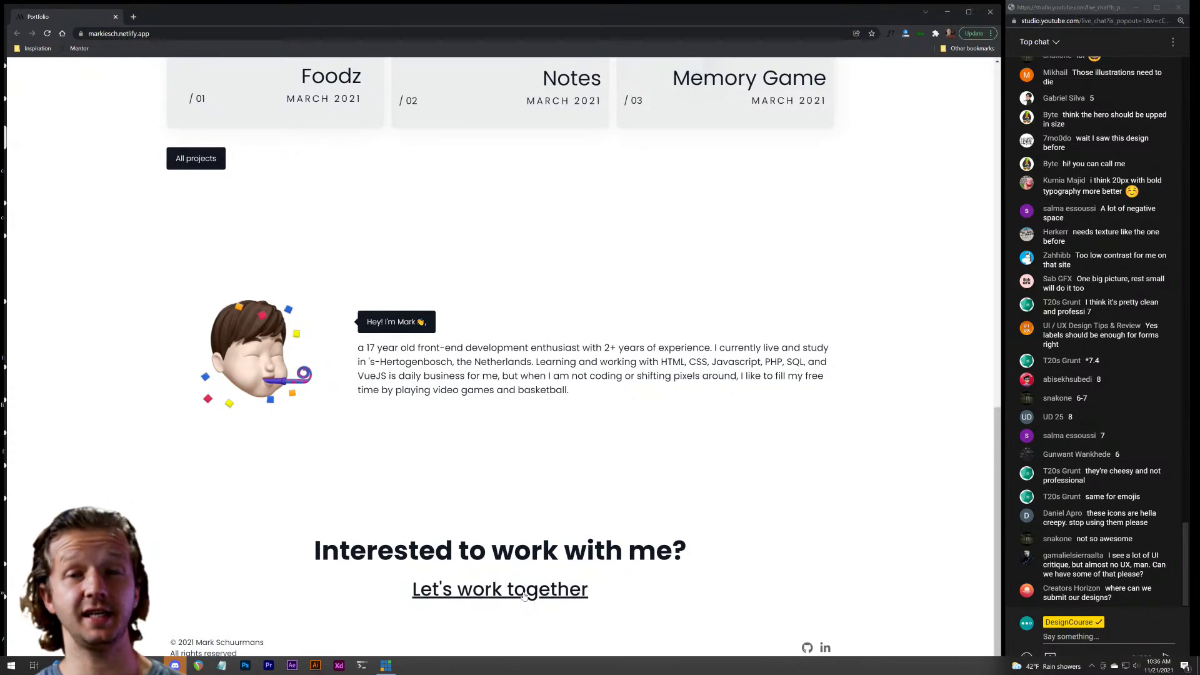
pyautogui.scroll(5, 806, 514)
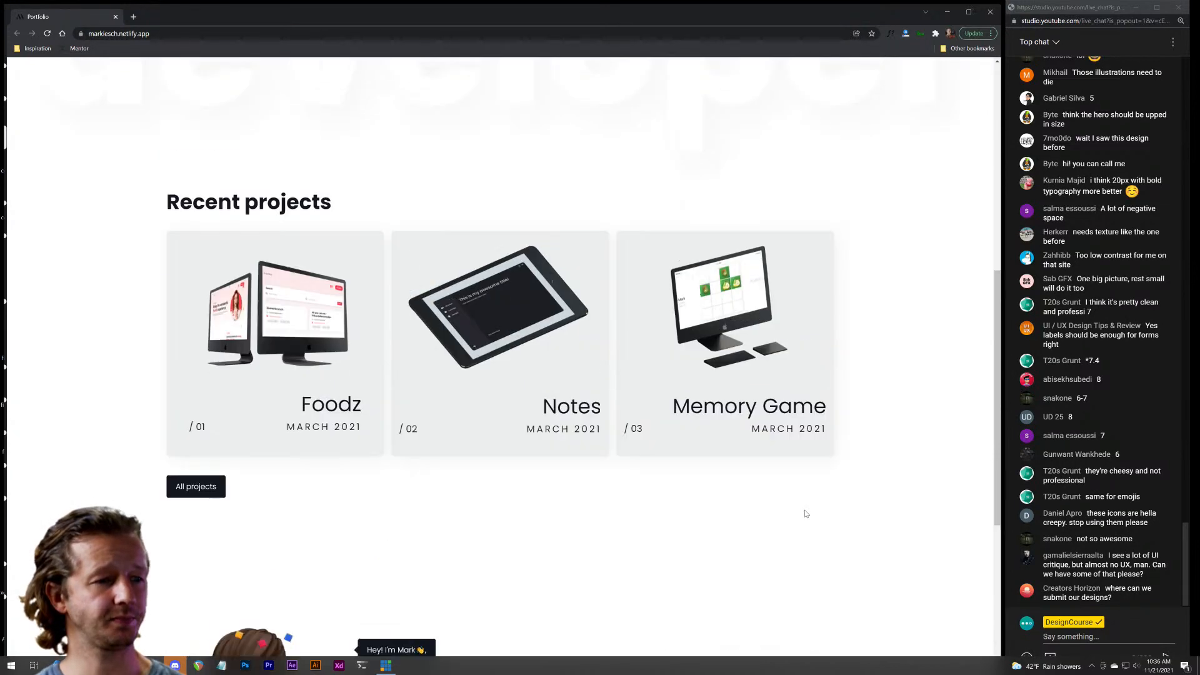
pyautogui.scroll(7, 805, 511)
pyautogui.scroll(-11, 793, 516)
pyautogui.scroll(11, 723, 524)
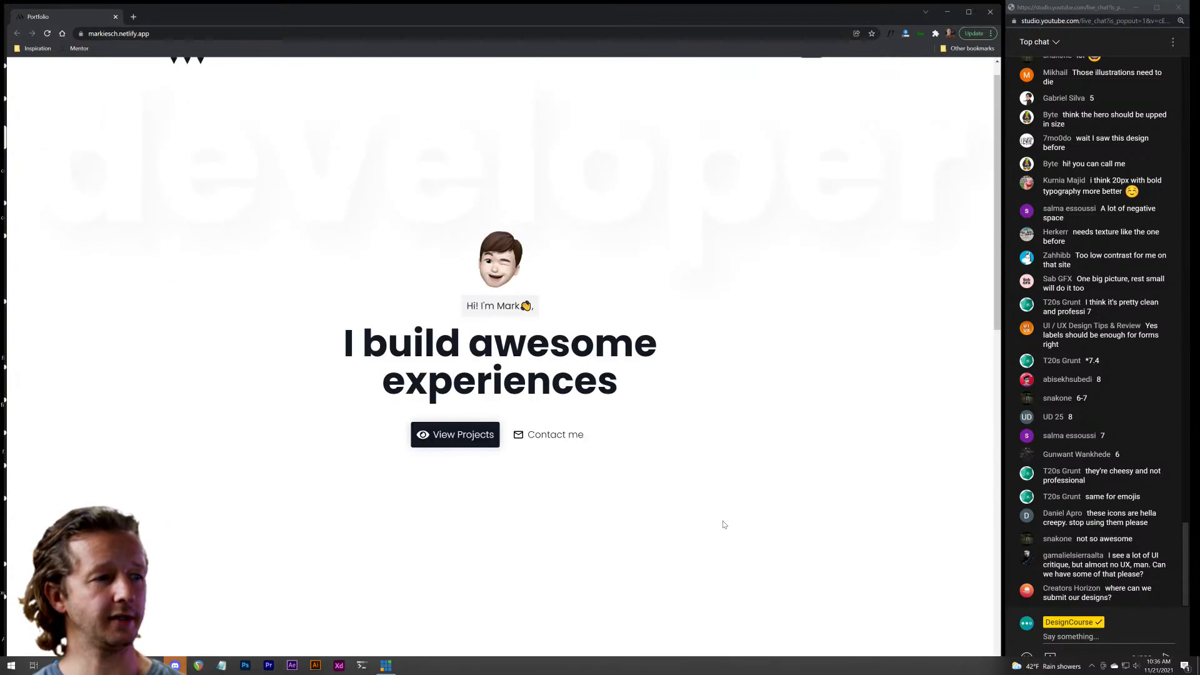
pyautogui.scroll(-5, 766, 416)
pyautogui.scroll(1, 767, 418)
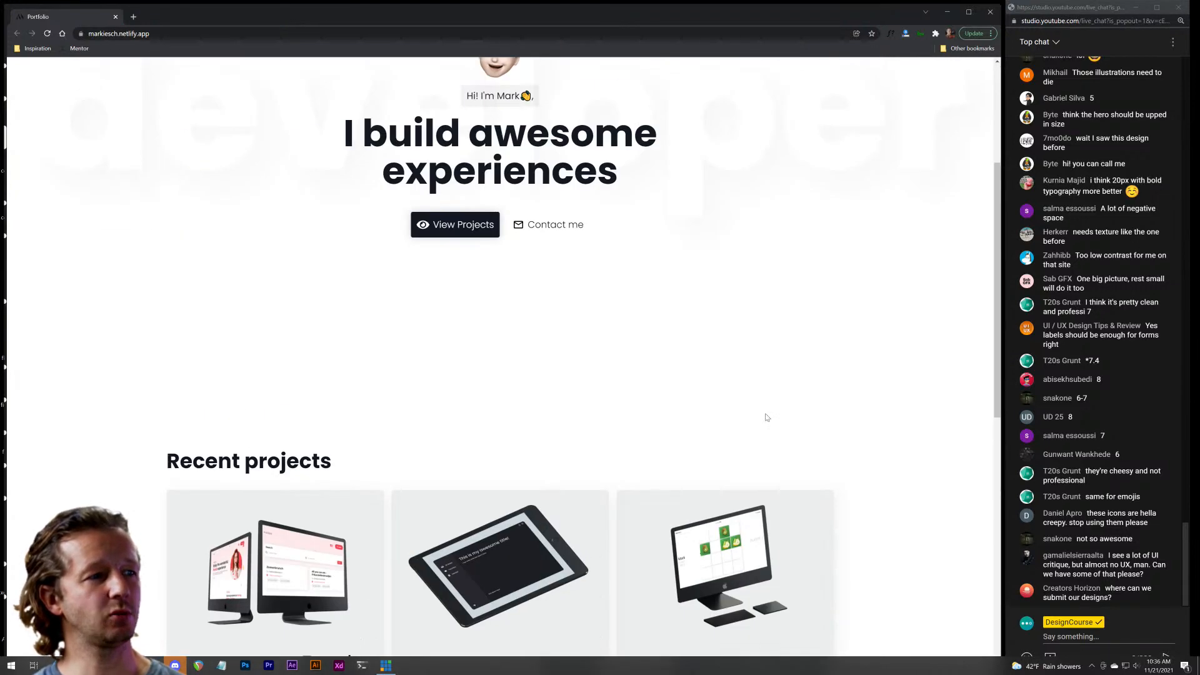
pyautogui.scroll(4, 768, 417)
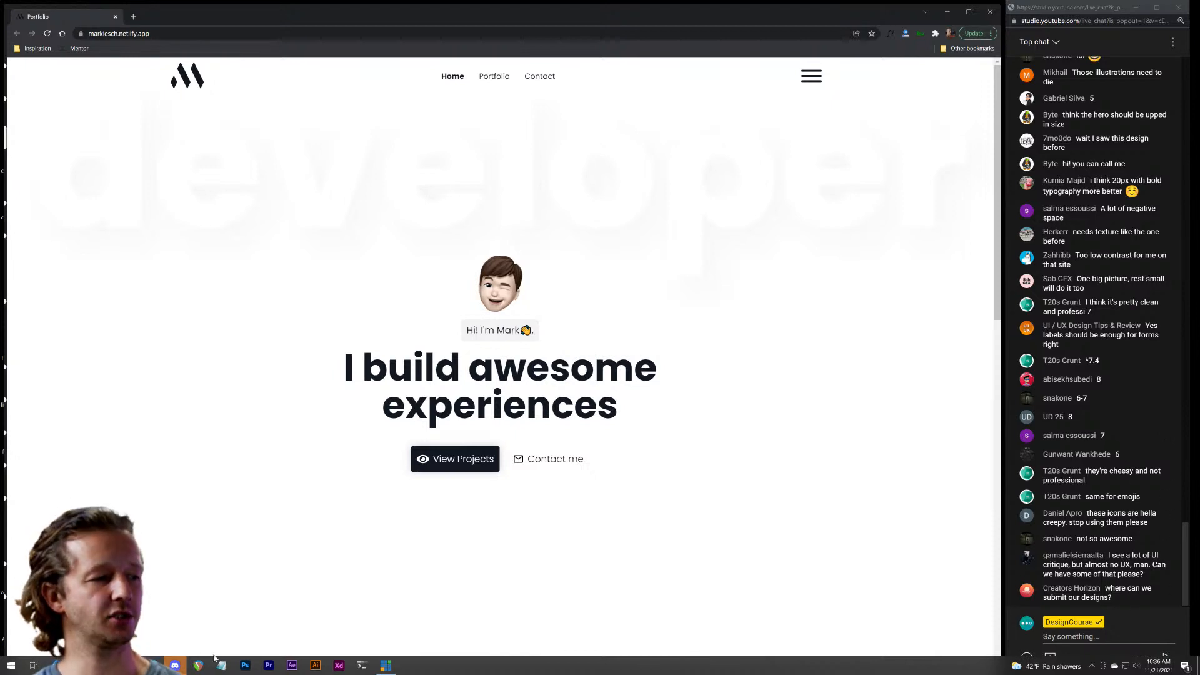
# Check Discord briefly, and highlight the word "UX" in the live chat comment asking for more UX critique.
pyautogui.click(175, 664)
pyautogui.click(175, 665)
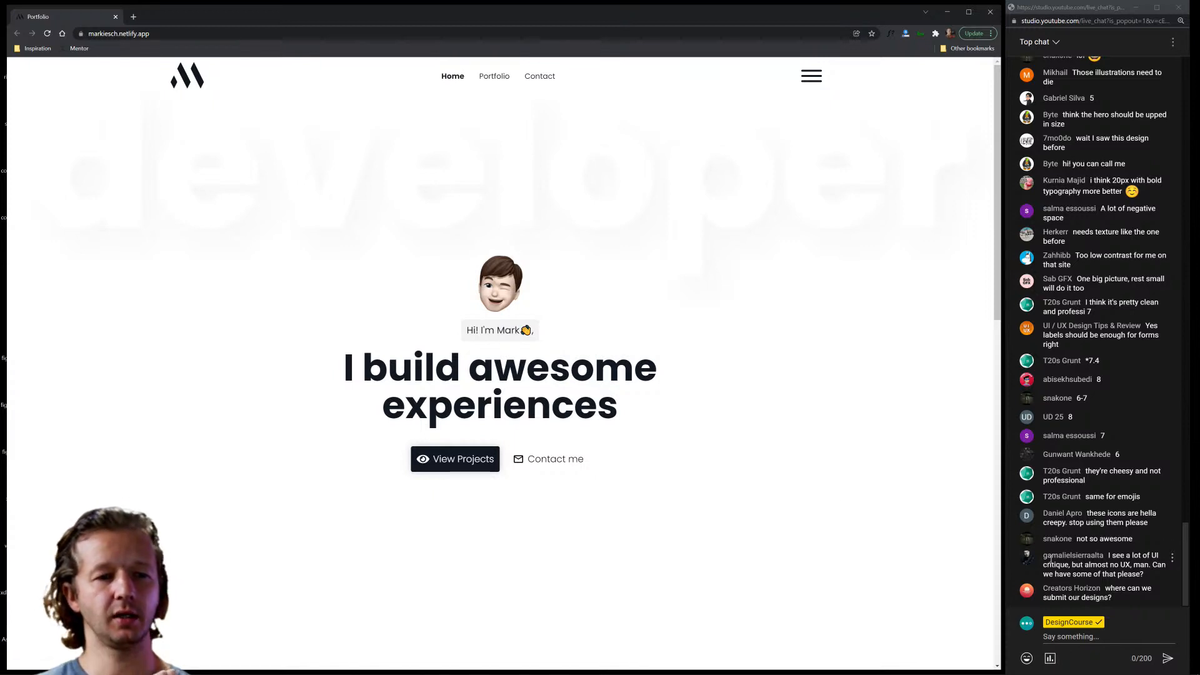
pyautogui.doubleClick(1125, 546)
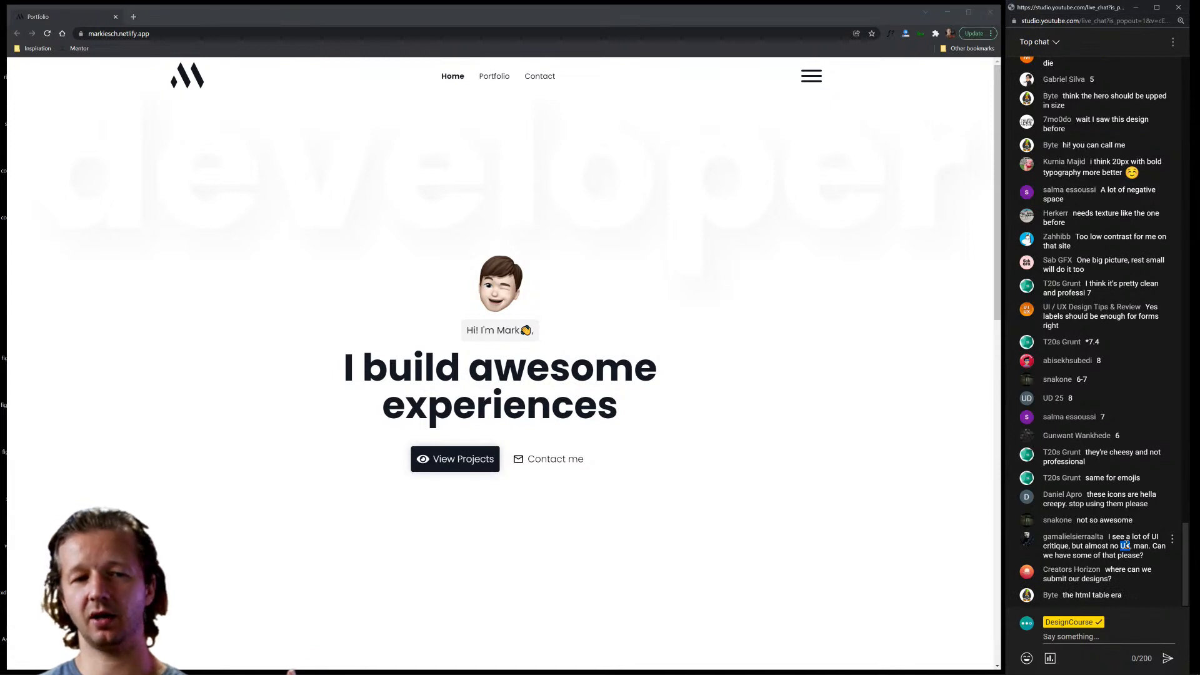
pyautogui.click(1126, 545)
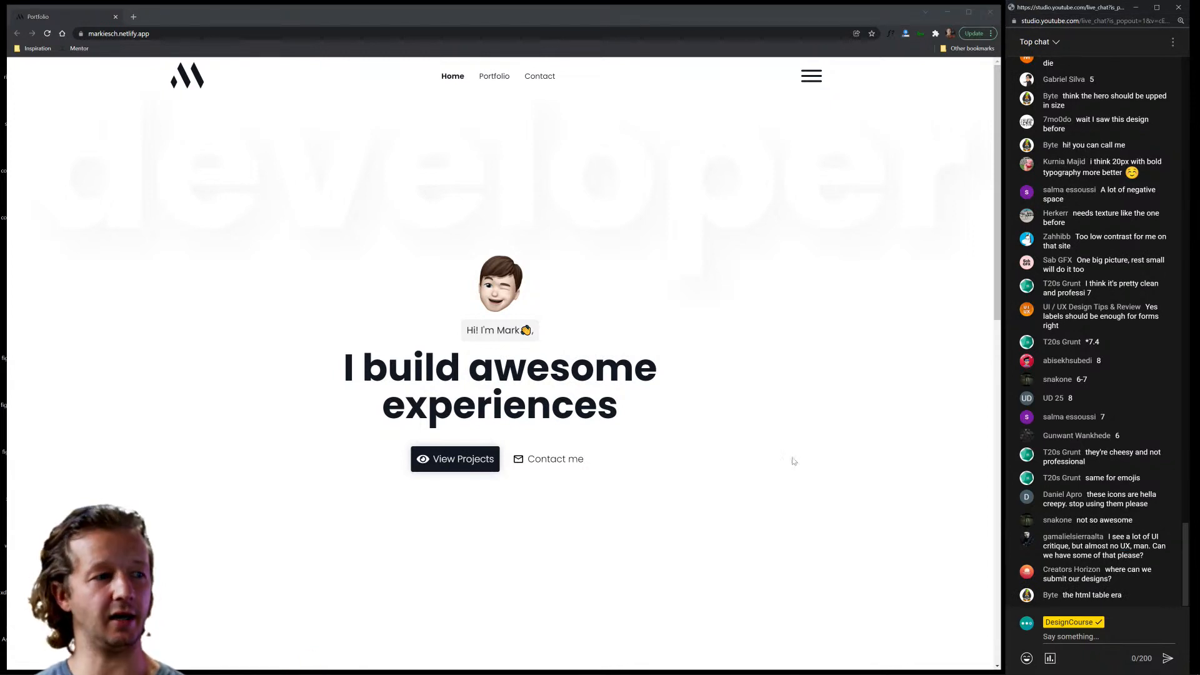
# Review the hero heading by highlighting the end of "experiences", and check the hamburger menu by opening and closing it.
pyautogui.moveTo(620, 409)
pyautogui.mouseDown()
pyautogui.moveTo(330, 367)
pyautogui.moveTo(638, 407)
pyautogui.moveTo(609, 408)
pyautogui.mouseUp()
pyautogui.click(330, 367)
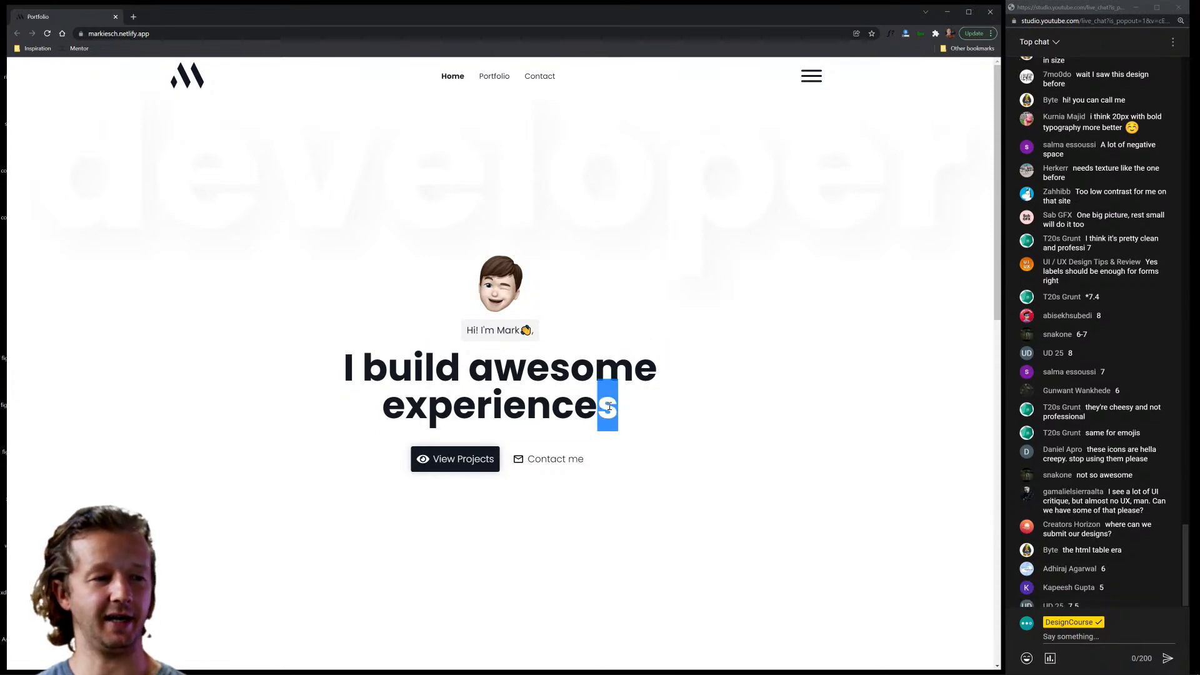
pyautogui.click(609, 408)
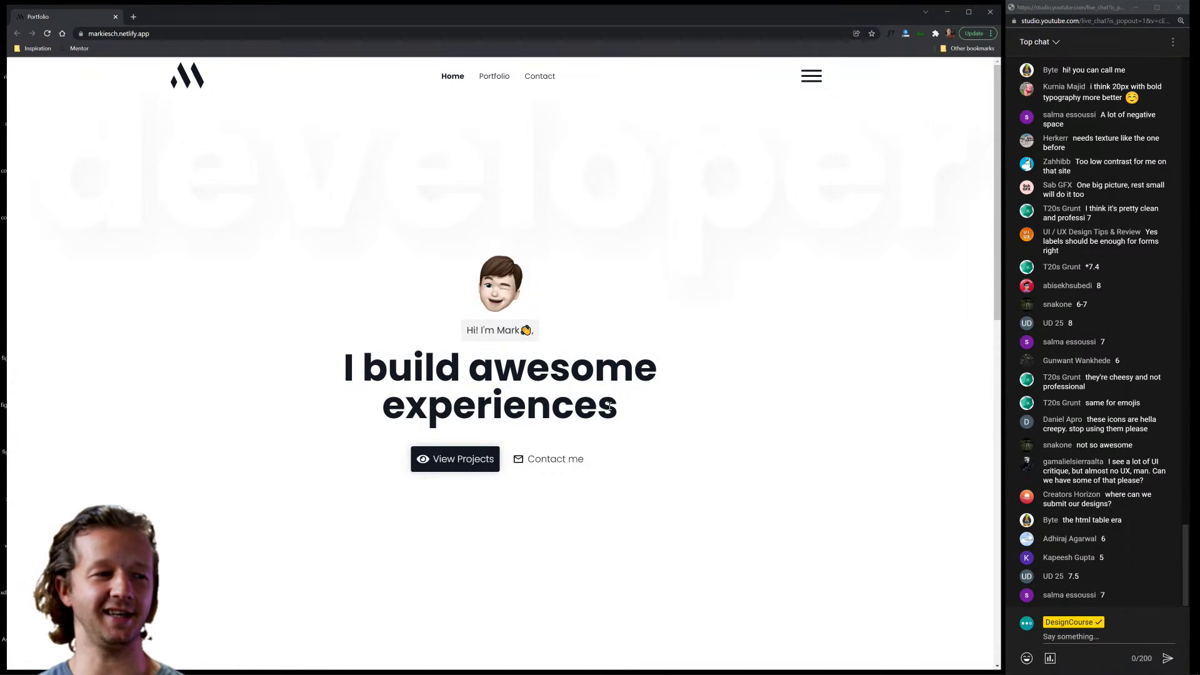
pyautogui.moveTo(562, 311); pyautogui.dragTo(553, 284)
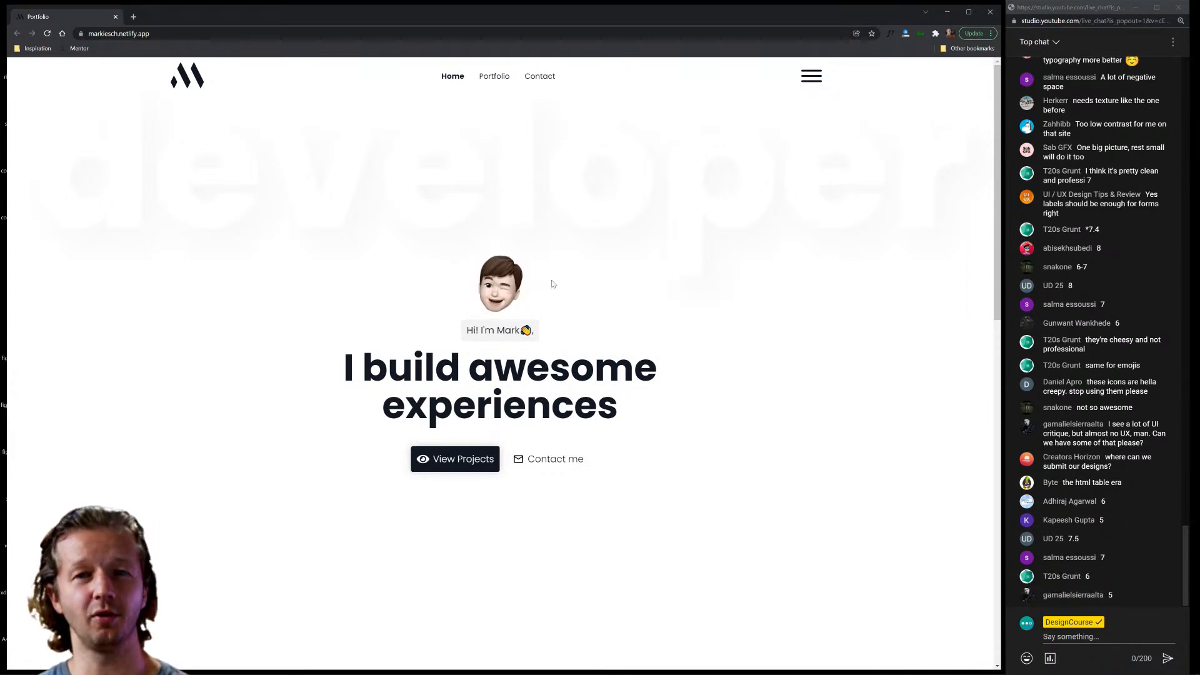
pyautogui.click(812, 83)
pyautogui.click(811, 77)
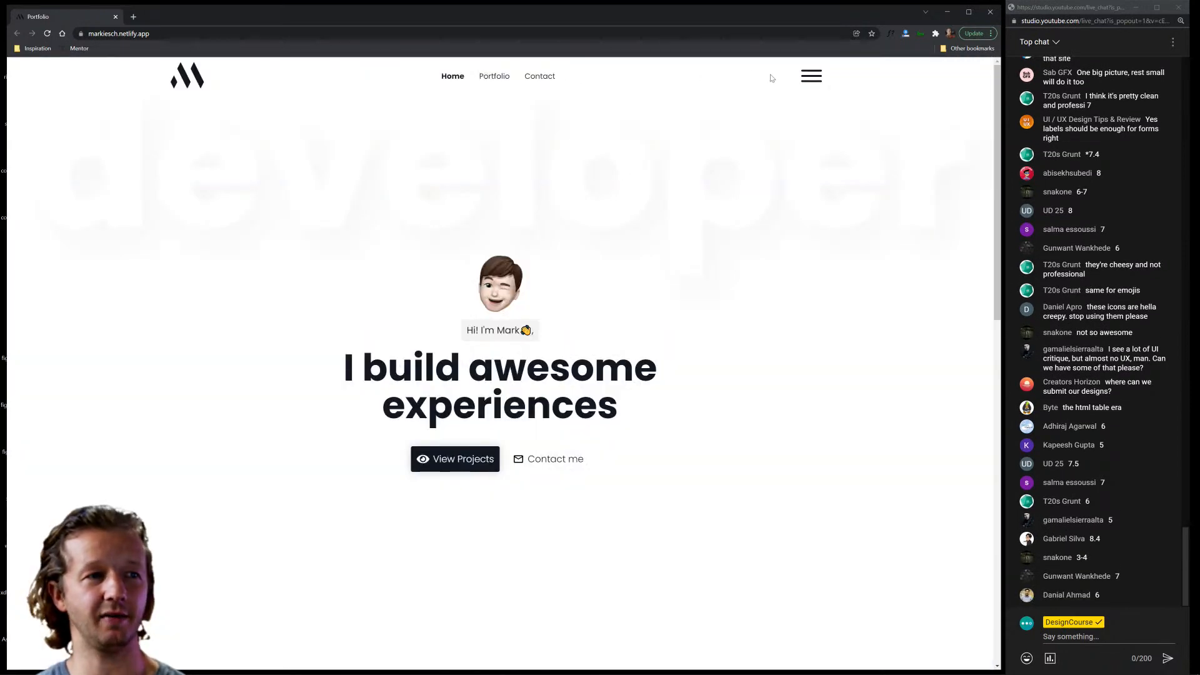
# Examine the overall page flow from the hero through the Recent projects cards to the bio and footer.
pyautogui.scroll(-6, 879, 449)
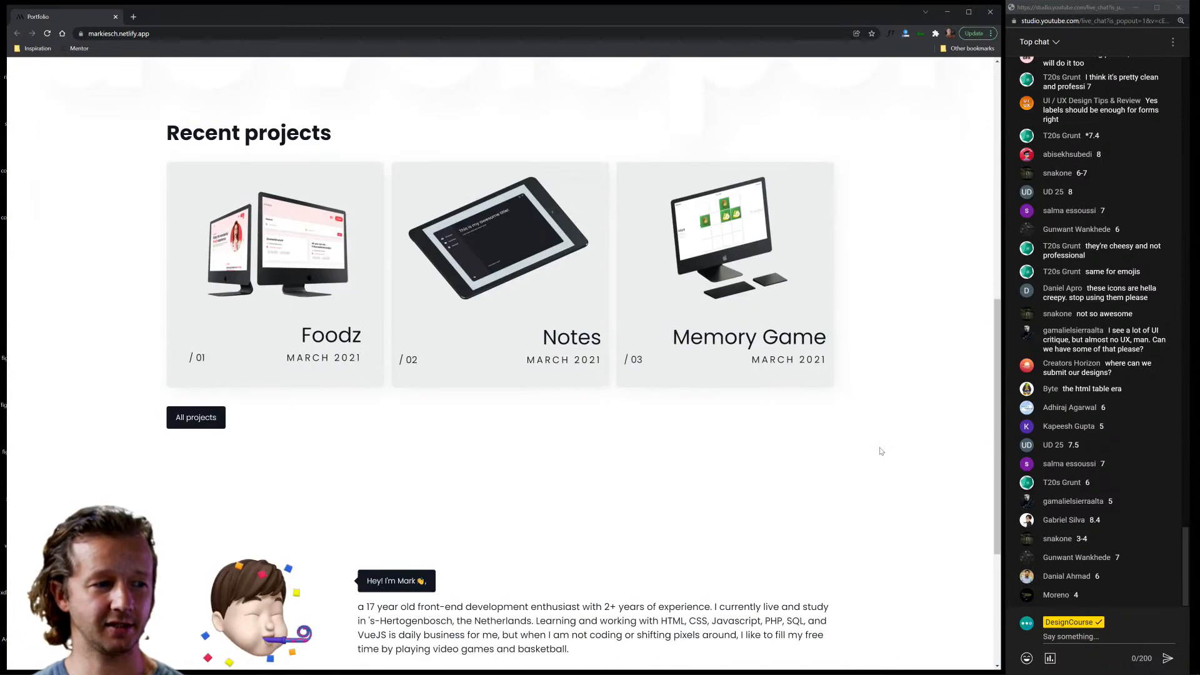
pyautogui.scroll(-4, 880, 450)
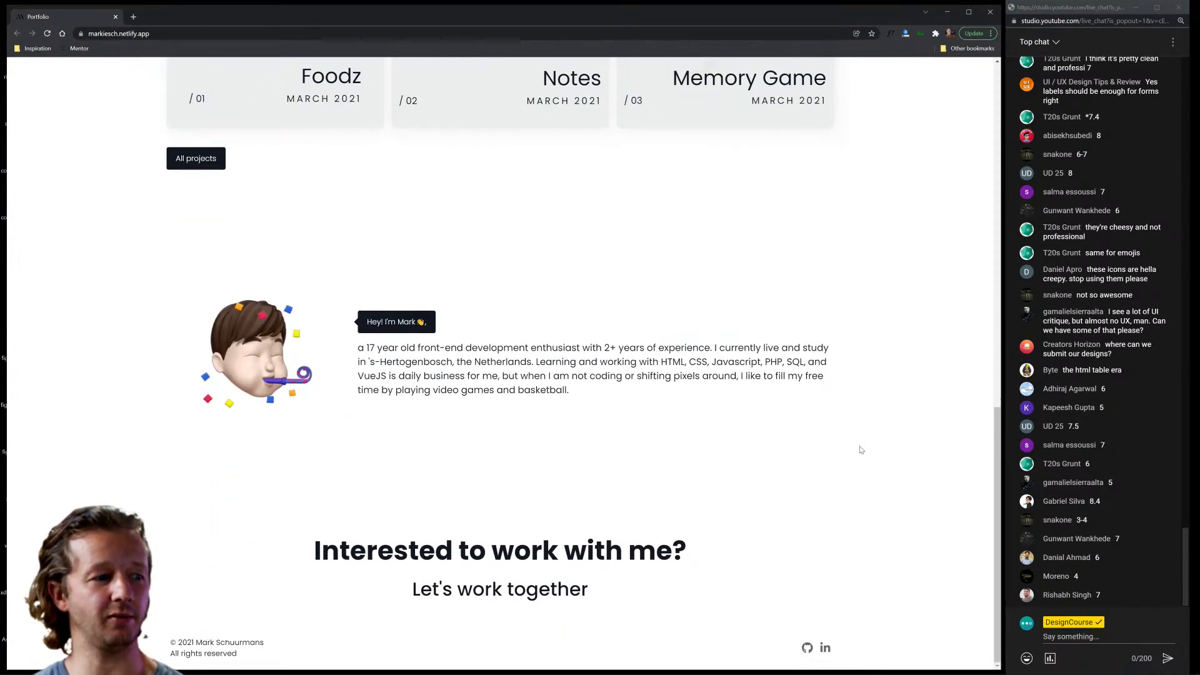
pyautogui.scroll(10, 861, 450)
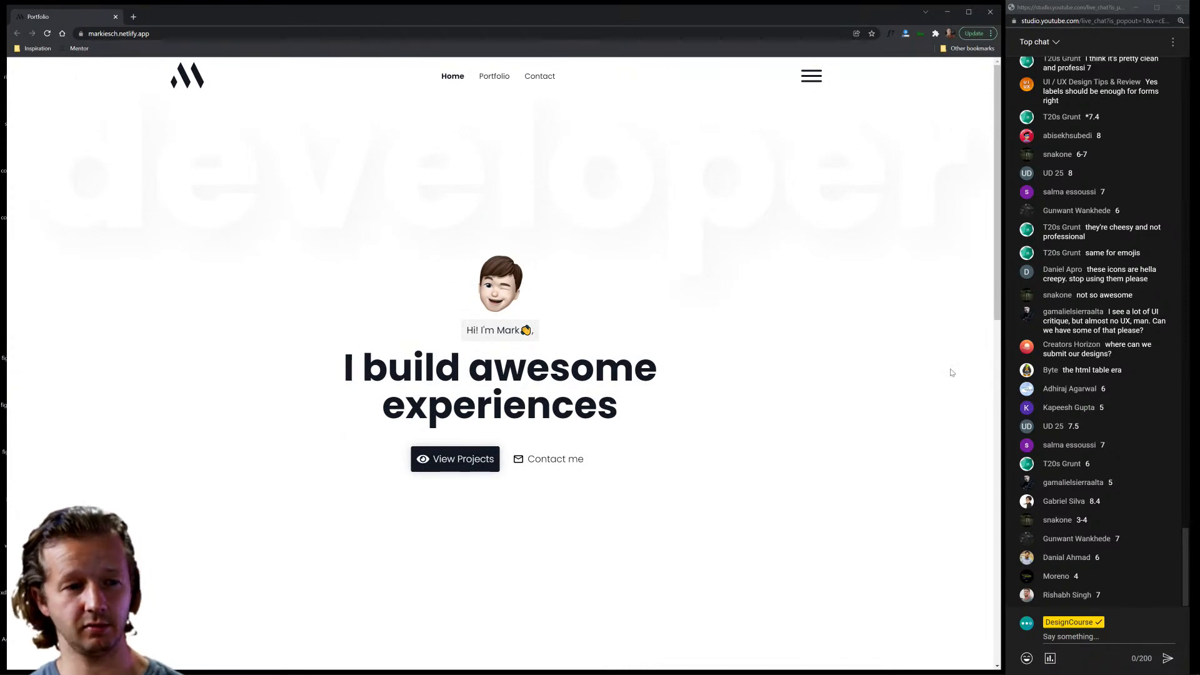
pyautogui.scroll(-10, 758, 394)
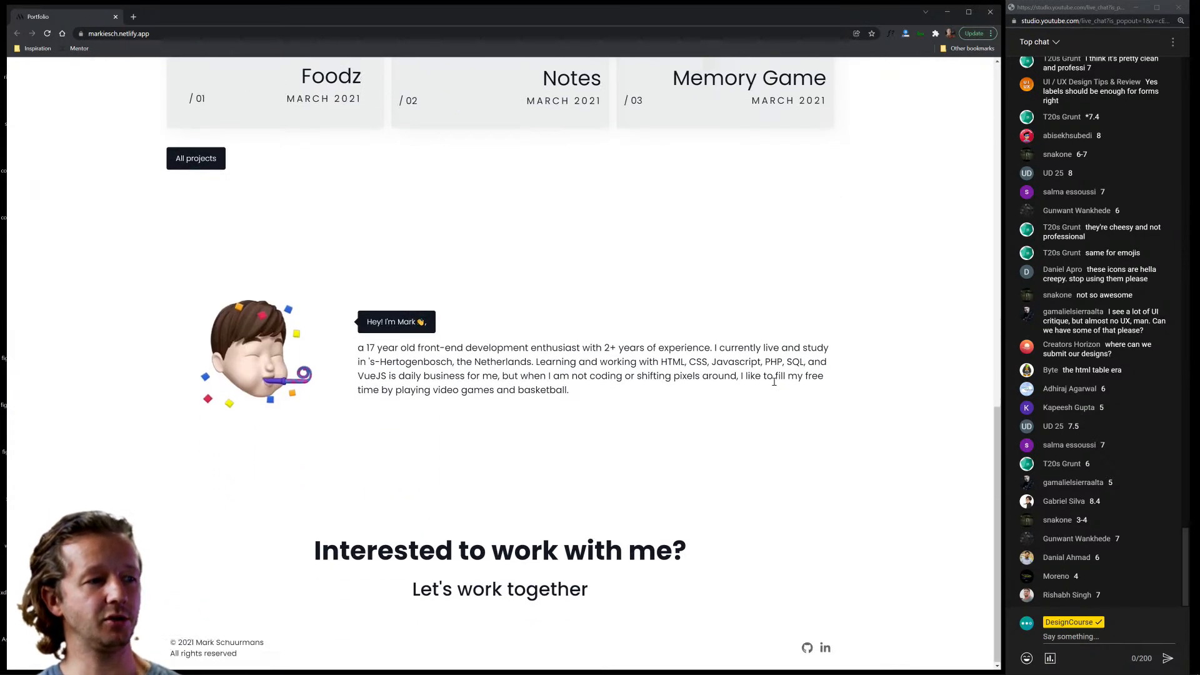
pyautogui.scroll(10, 790, 552)
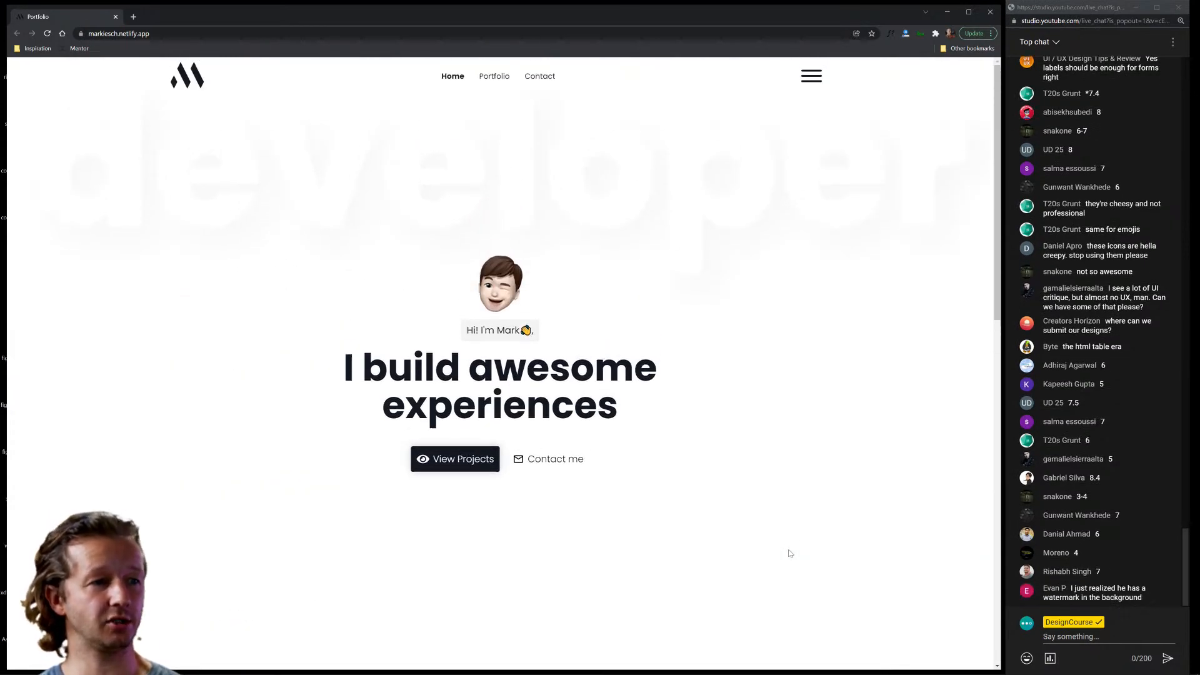
pyautogui.scroll(-10, 848, 467)
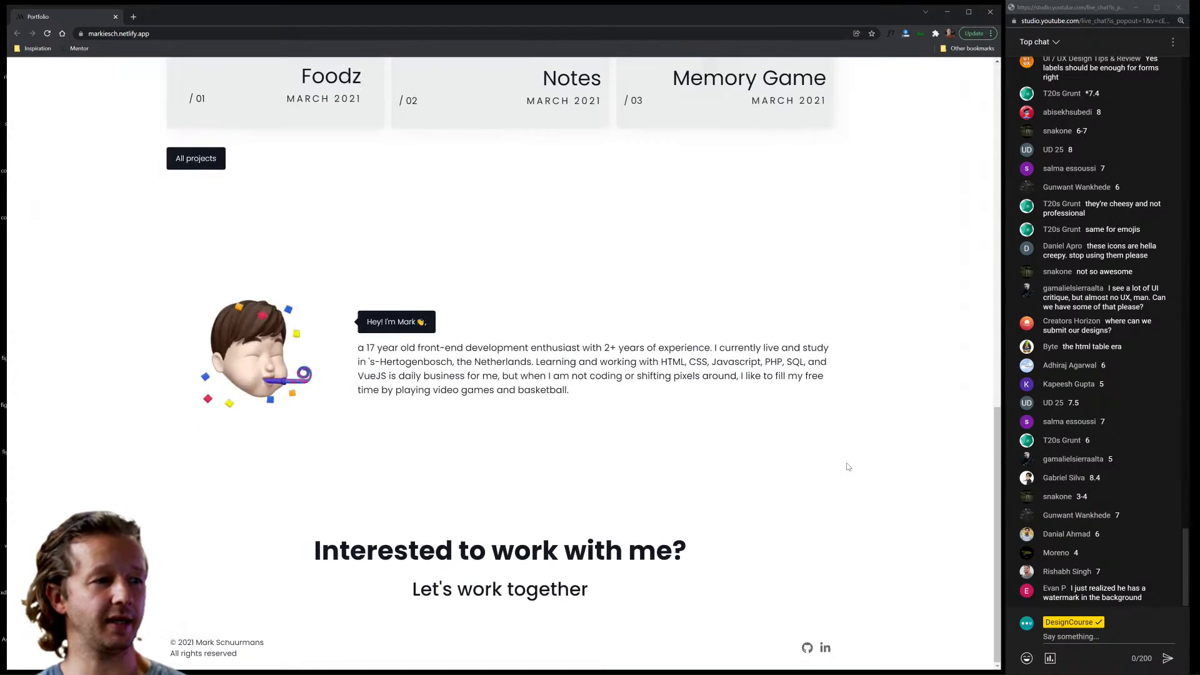
# Look over the developer portfolio's hero once more, close the page, and open the Ruworks portfolio as the next Discord submission.
pyautogui.scroll(10, 834, 485)
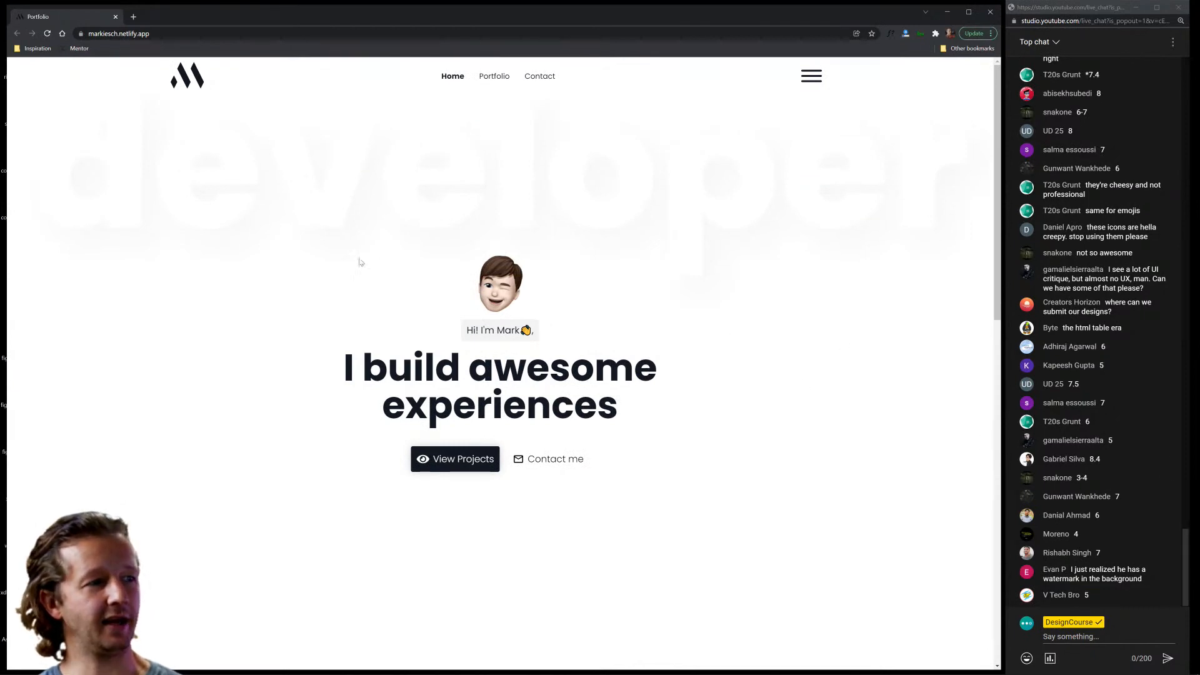
pyautogui.scroll(-3, 359, 263)
pyautogui.scroll(3, 306, 267)
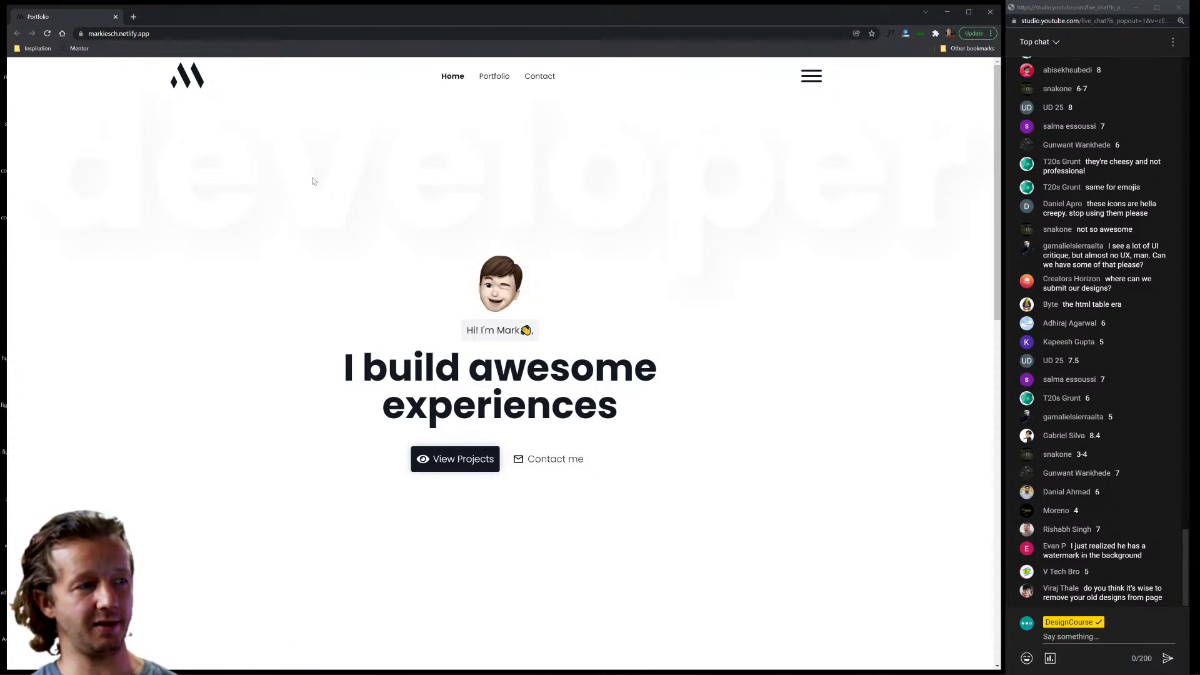
pyautogui.click(116, 16)
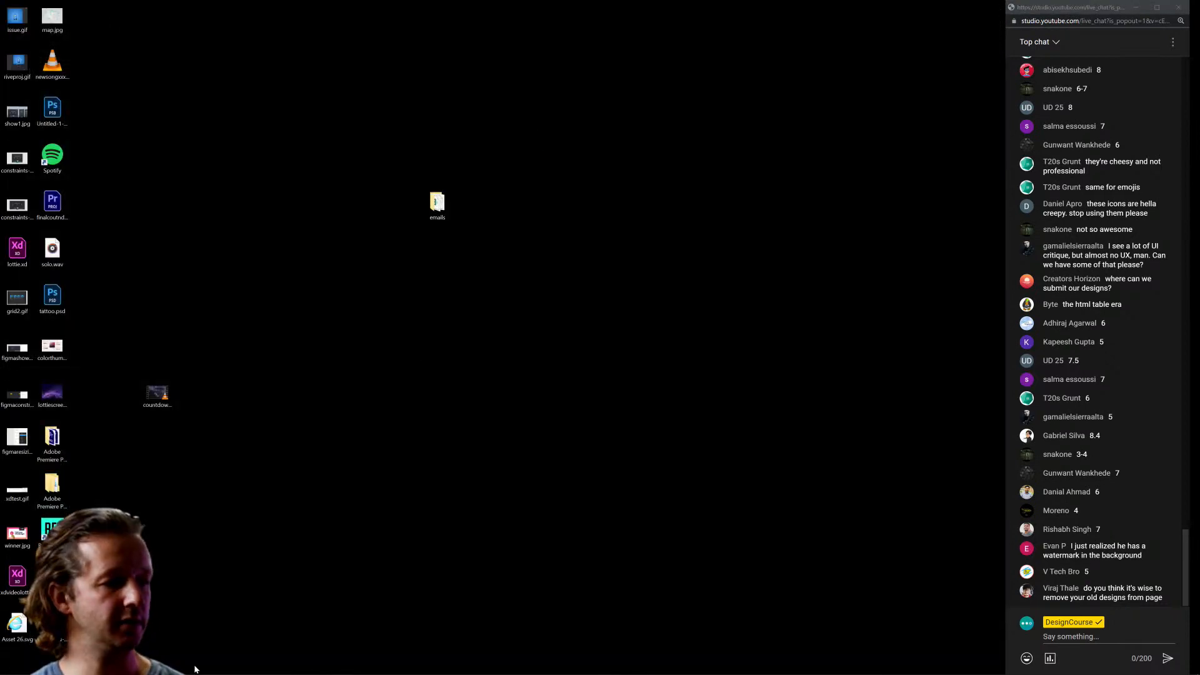
pyautogui.click(176, 670)
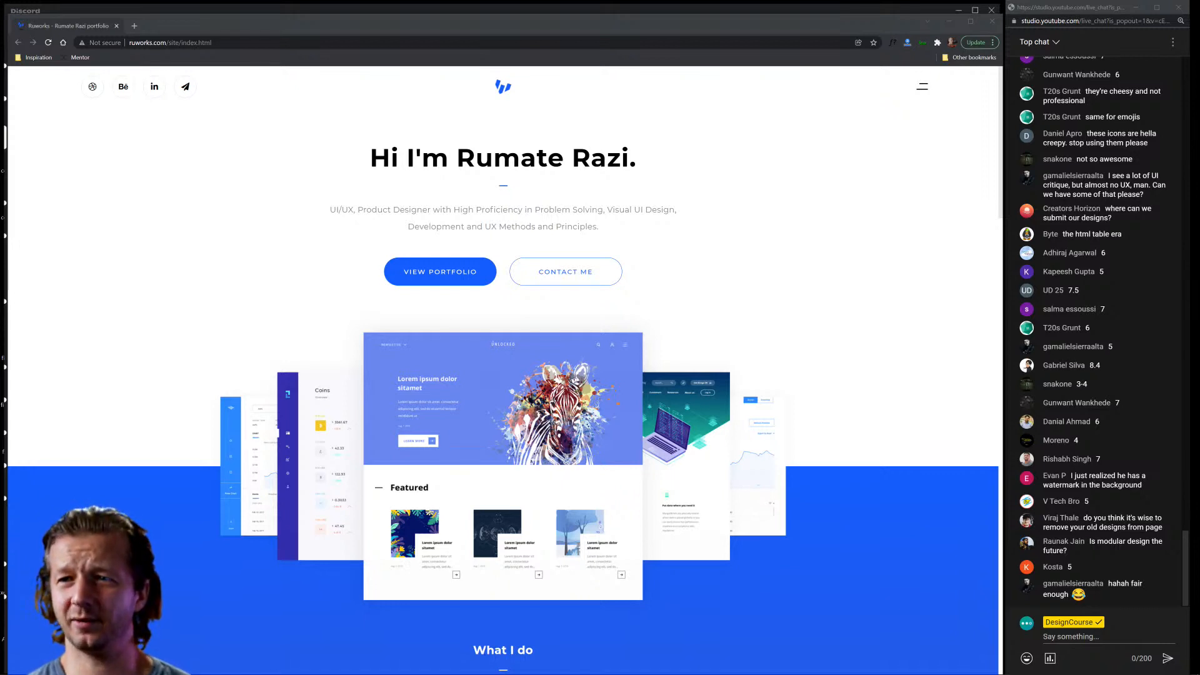
# Bring up the designcourse.com home page and highlight "43" and "4 Jan," in the launch countdown line, clearing the selection at the end.
pyautogui.click(427, 35)
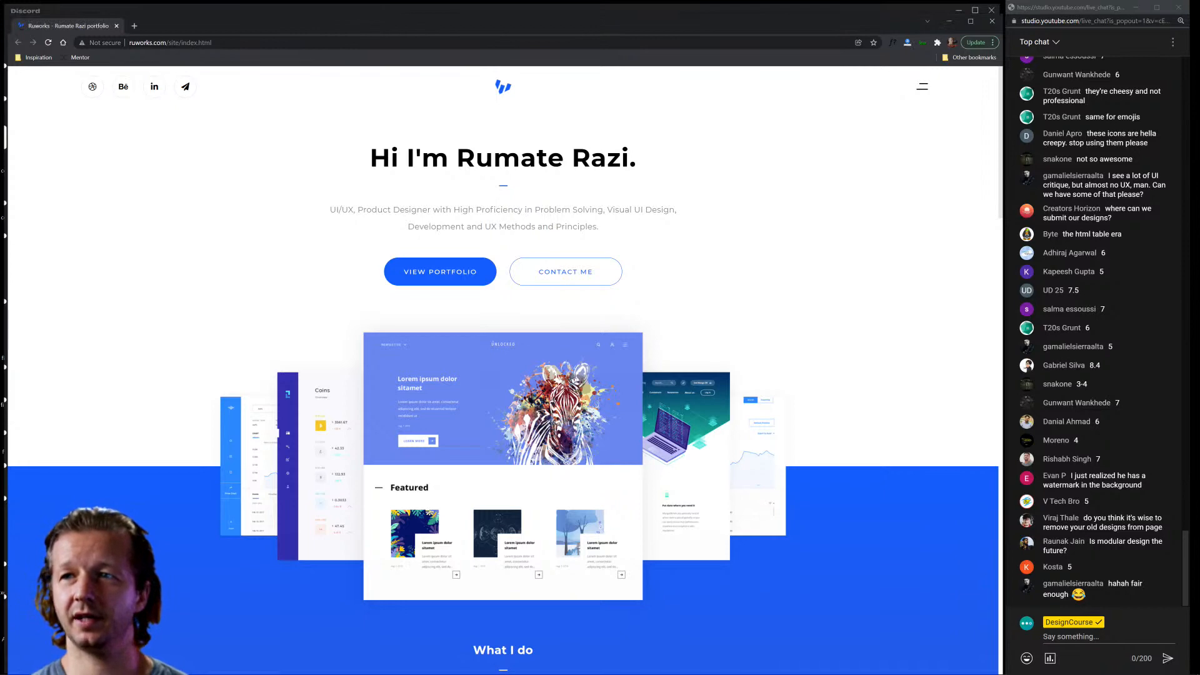
pyautogui.moveTo(399, 1); pyautogui.dragTo(306, 25)
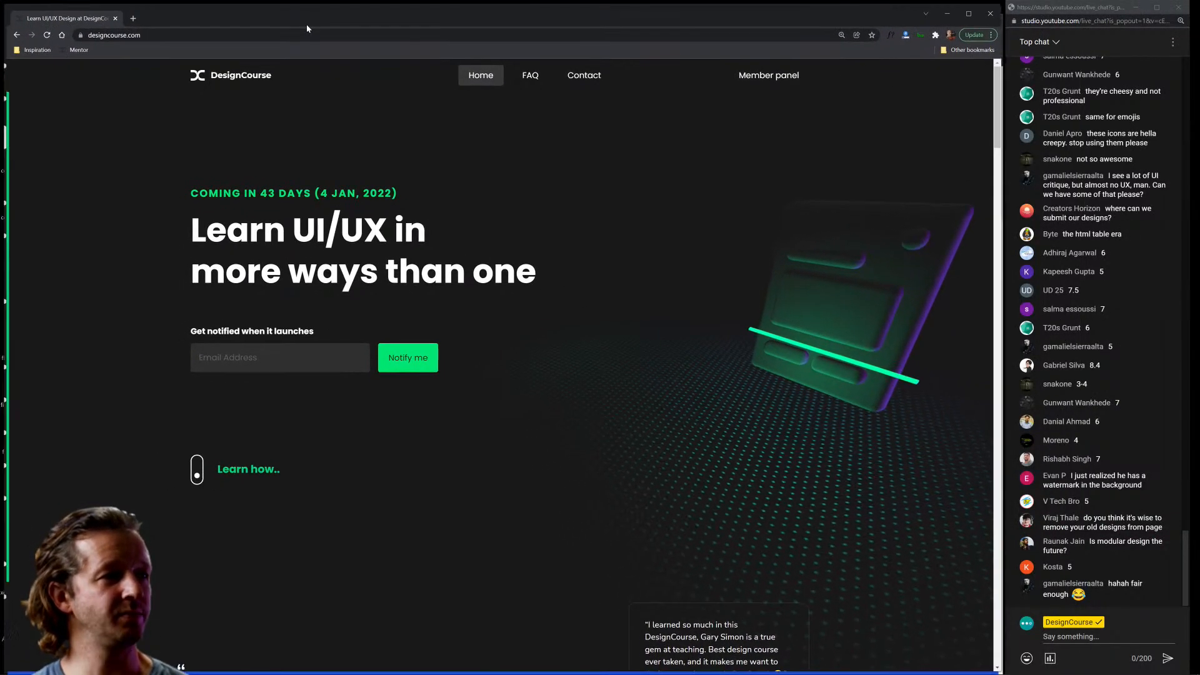
pyautogui.doubleClick(268, 193)
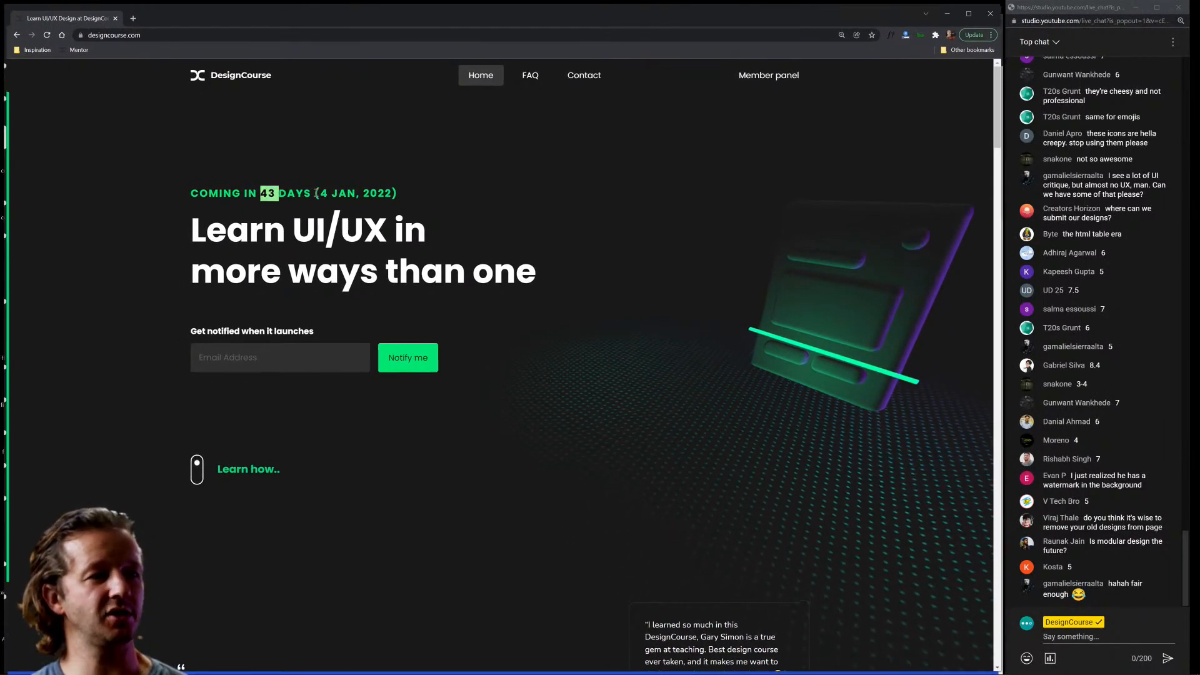
pyautogui.moveTo(316, 193); pyautogui.dragTo(366, 196)
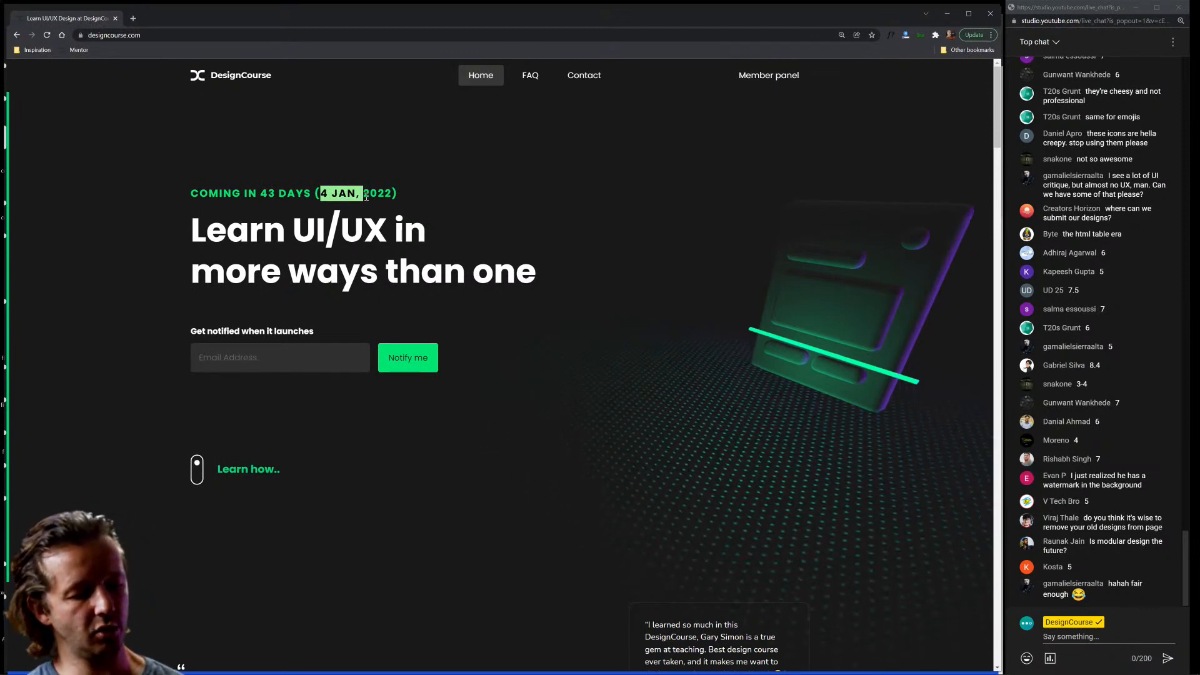
pyautogui.click(366, 196)
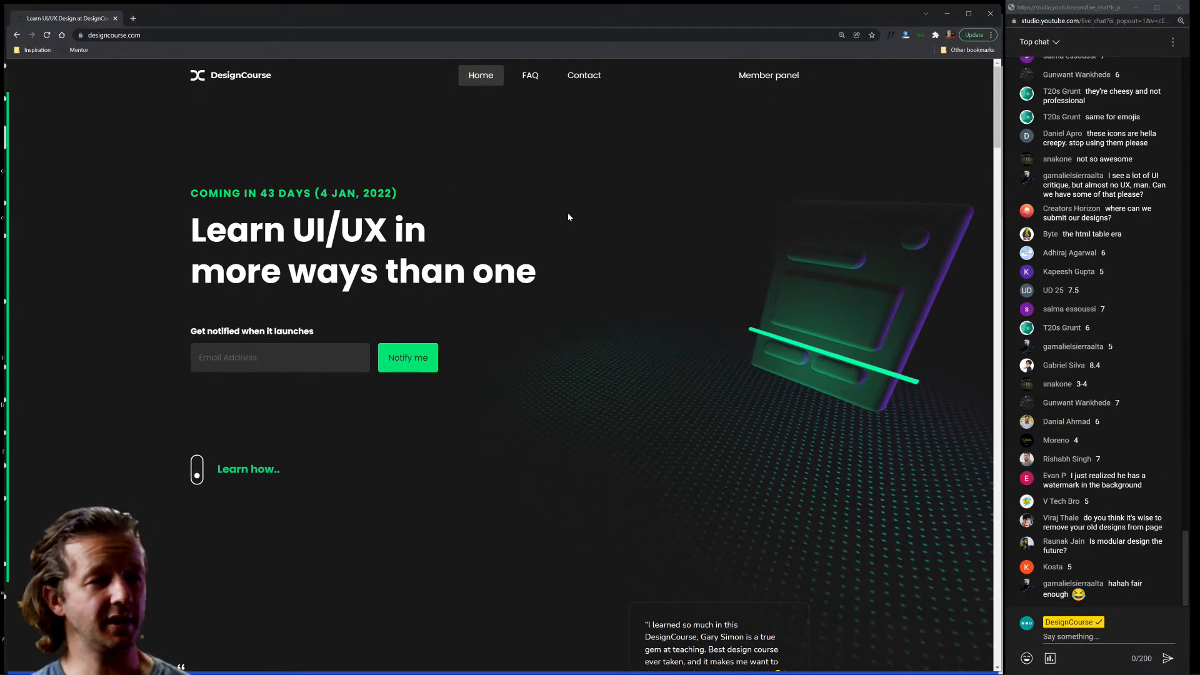
# Examine the Video, UI Tests and Mentor columns under "A Comprehensive Approach to UI Design".
pyautogui.scroll(-12, 568, 217)
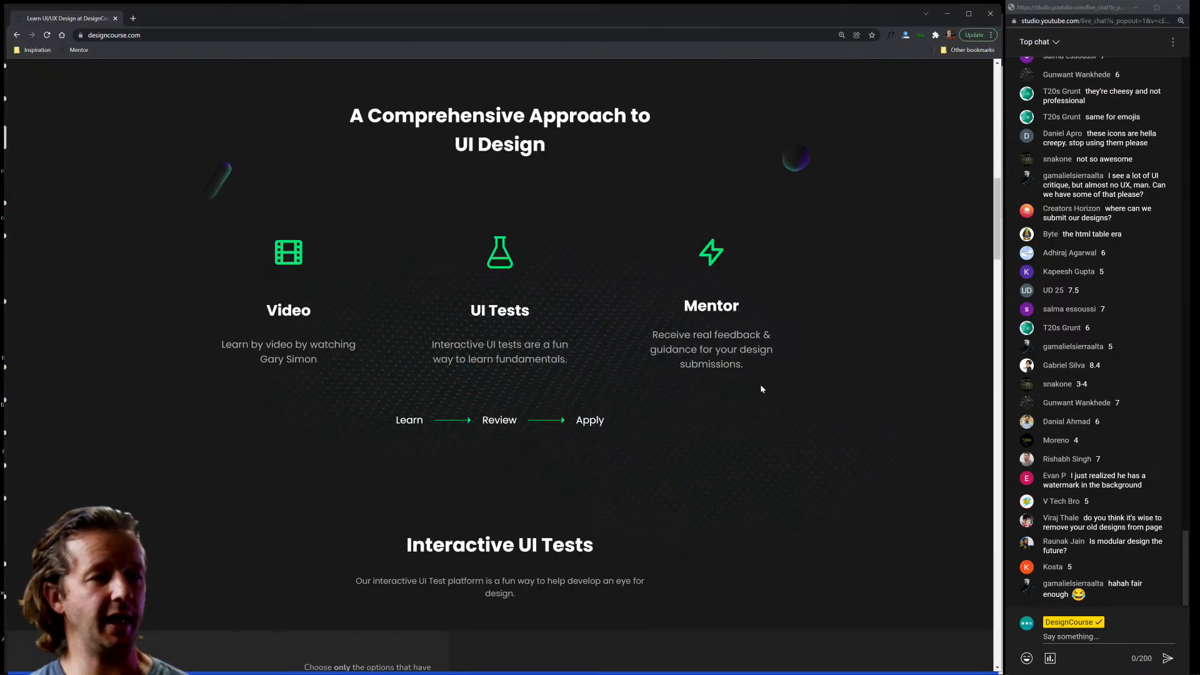
pyautogui.moveTo(759, 383); pyautogui.dragTo(356, 360)
pyautogui.click(227, 312)
pyautogui.click(357, 361)
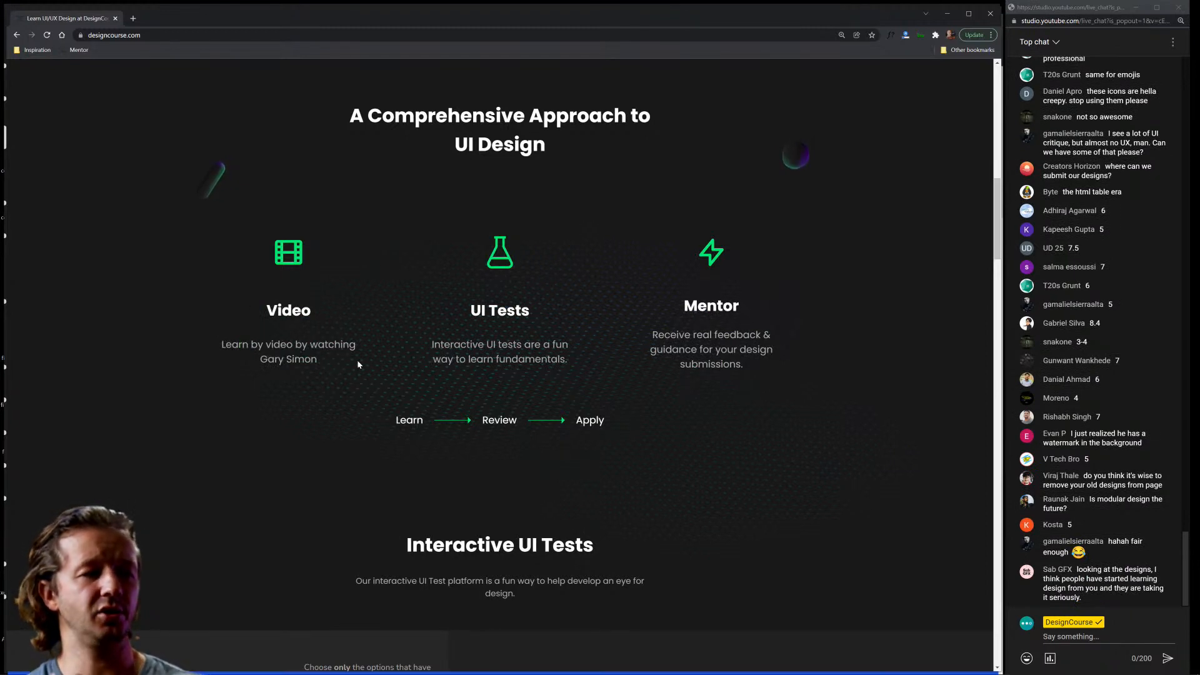
# Open the free uEye game from the Interactive UI Tests section and look over its list of tests.
pyautogui.scroll(-5, 570, 499)
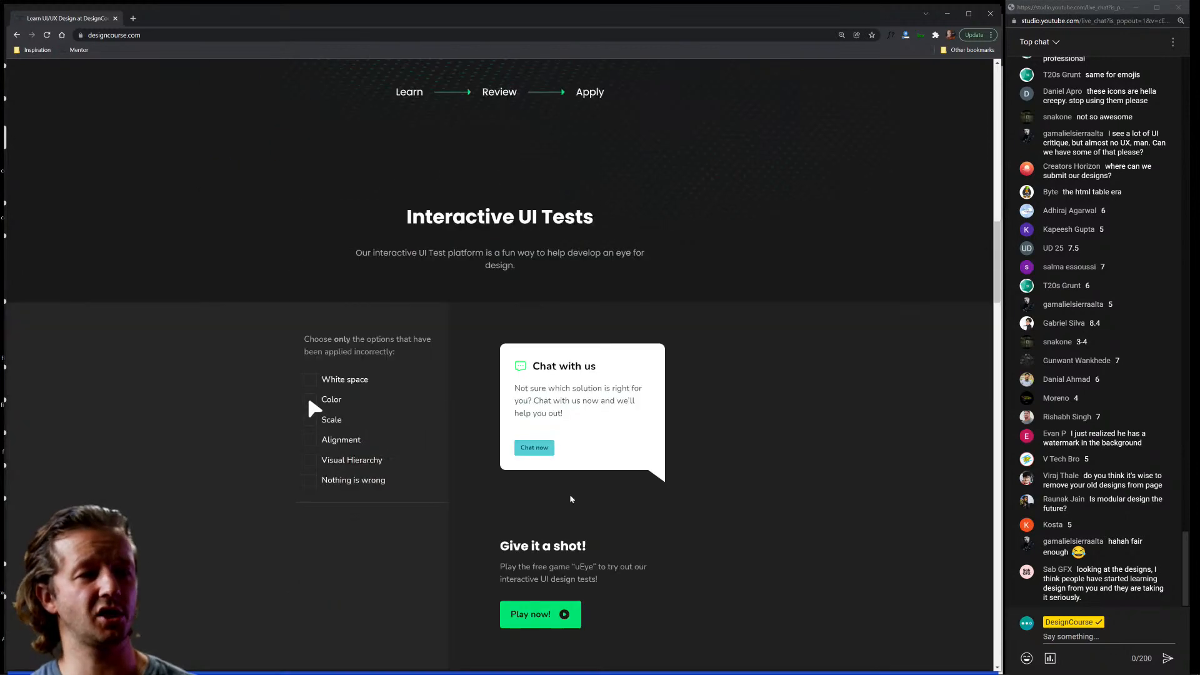
pyautogui.scroll(-4, 569, 499)
pyautogui.click(535, 333)
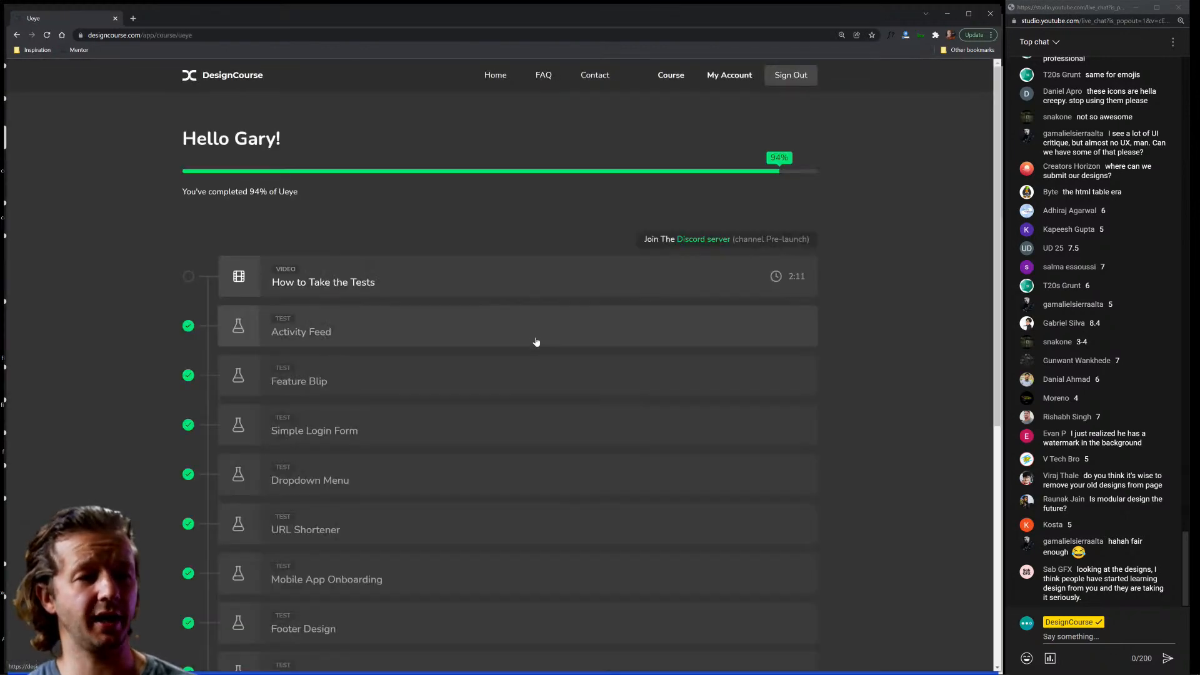
pyautogui.scroll(-5, 823, 432)
pyautogui.scroll(4, 604, 326)
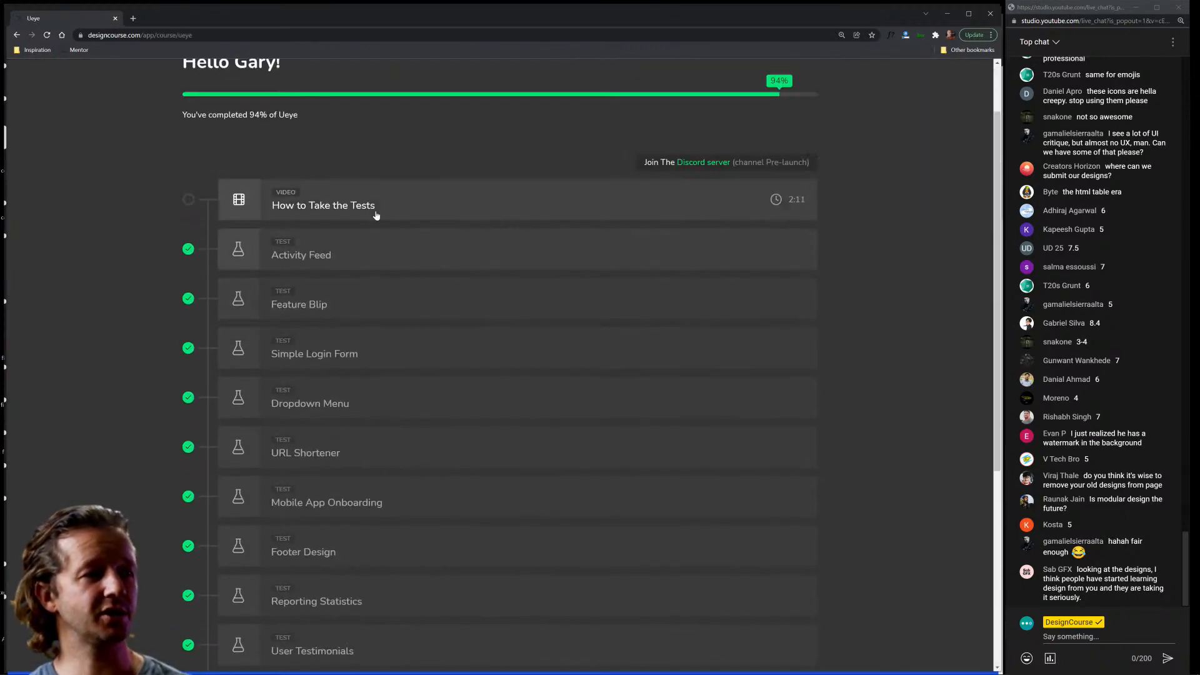
# Take the Activity Feed test, marking Contrast, White space and Alignment as incorrectly applied, and compare the before and after designs.
pyautogui.click(386, 248)
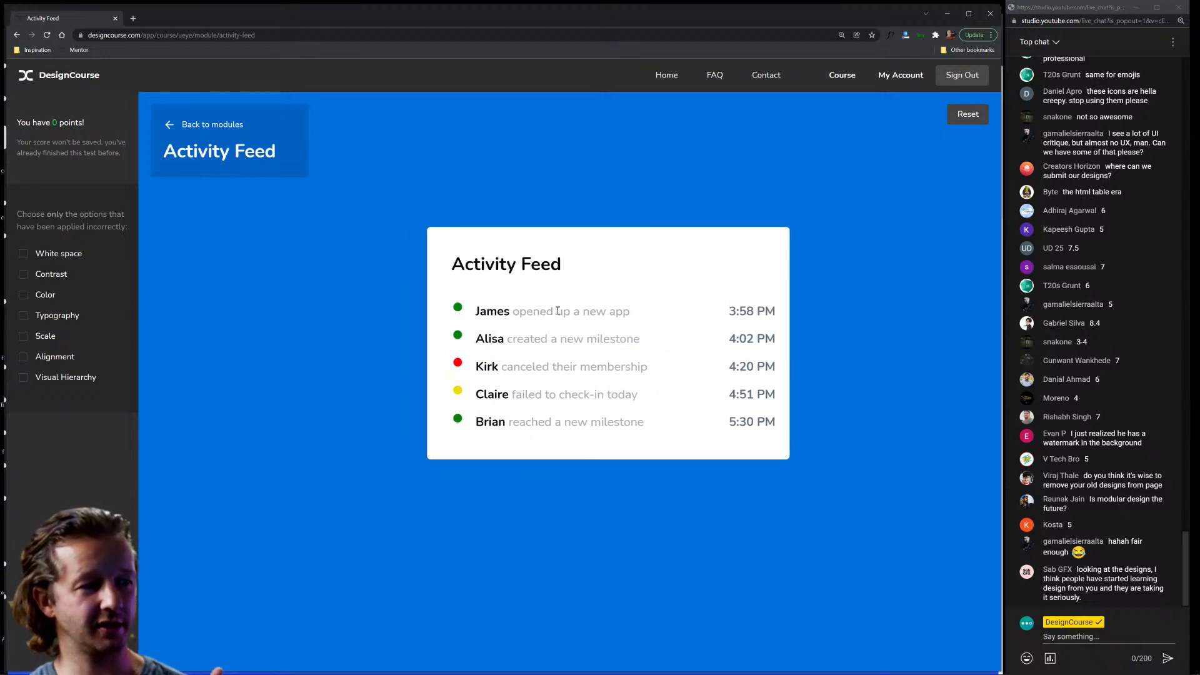
pyautogui.click(55, 273)
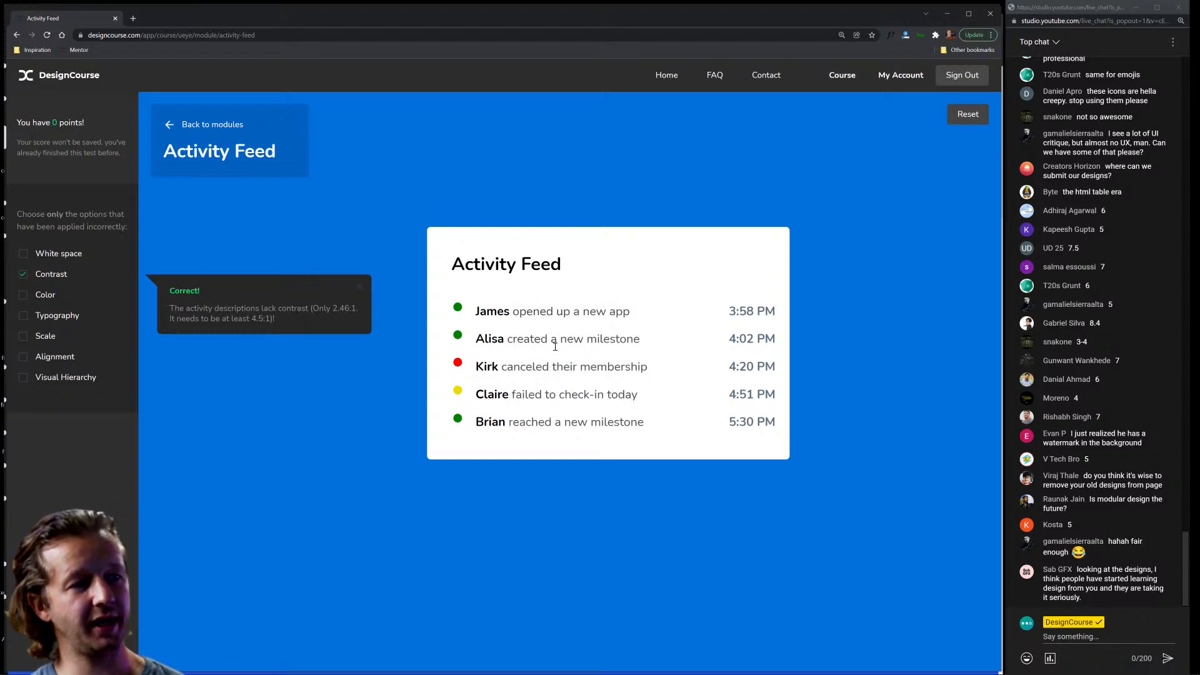
pyautogui.click(50, 254)
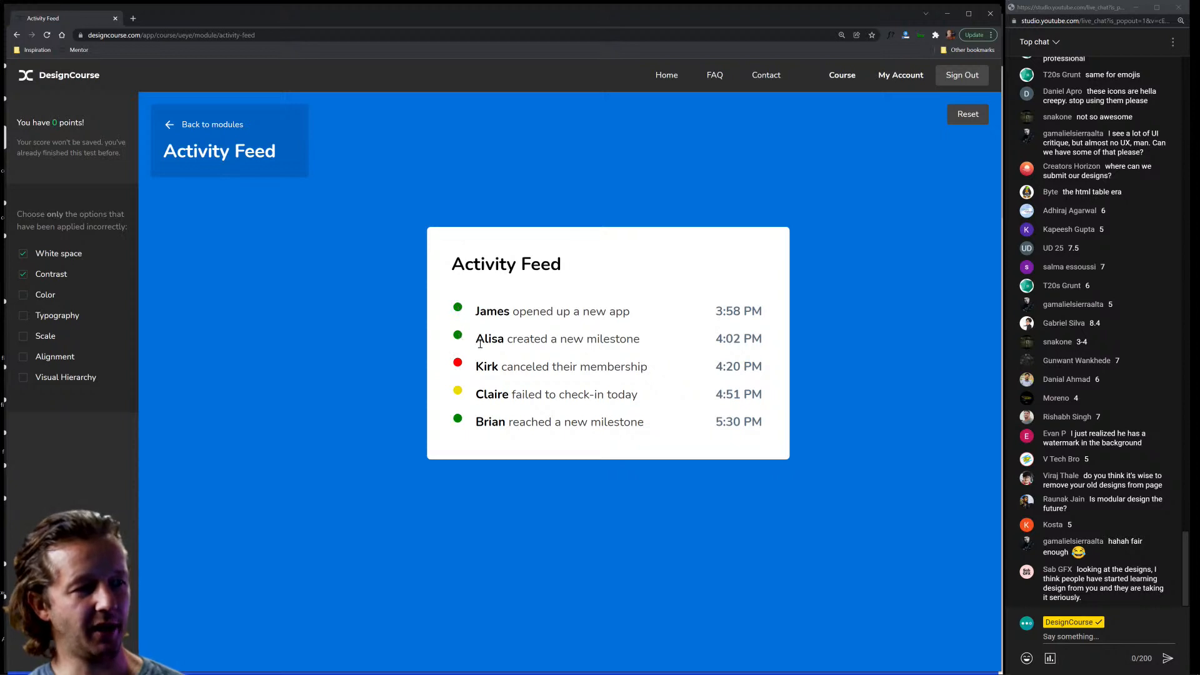
pyautogui.click(63, 354)
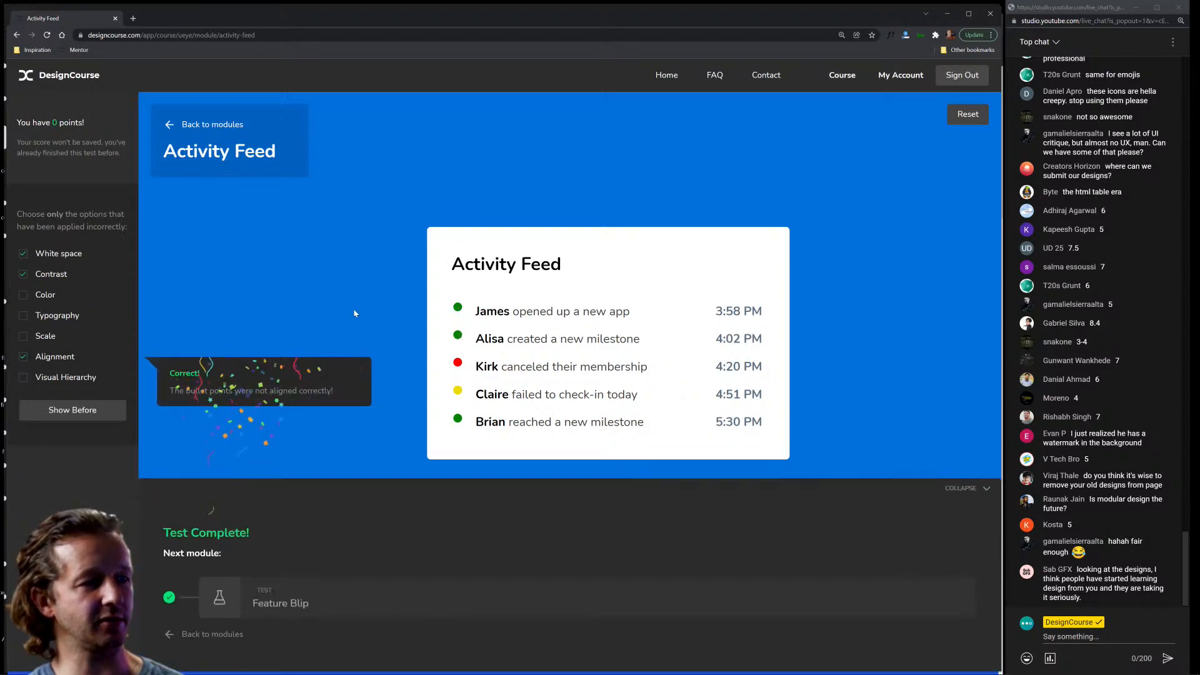
pyautogui.click(73, 413)
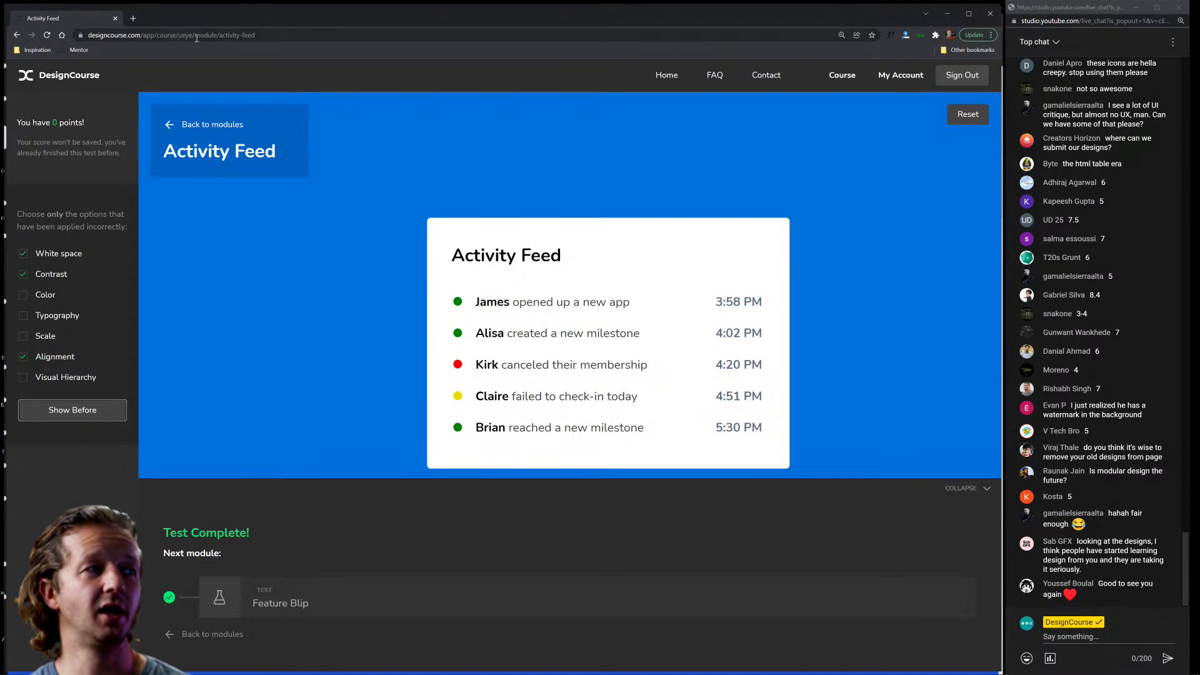
# Return to the designcourse.com home page and review the Mentor description and Interactive UI Tests section, ending at the hero.
pyautogui.click(16, 36)
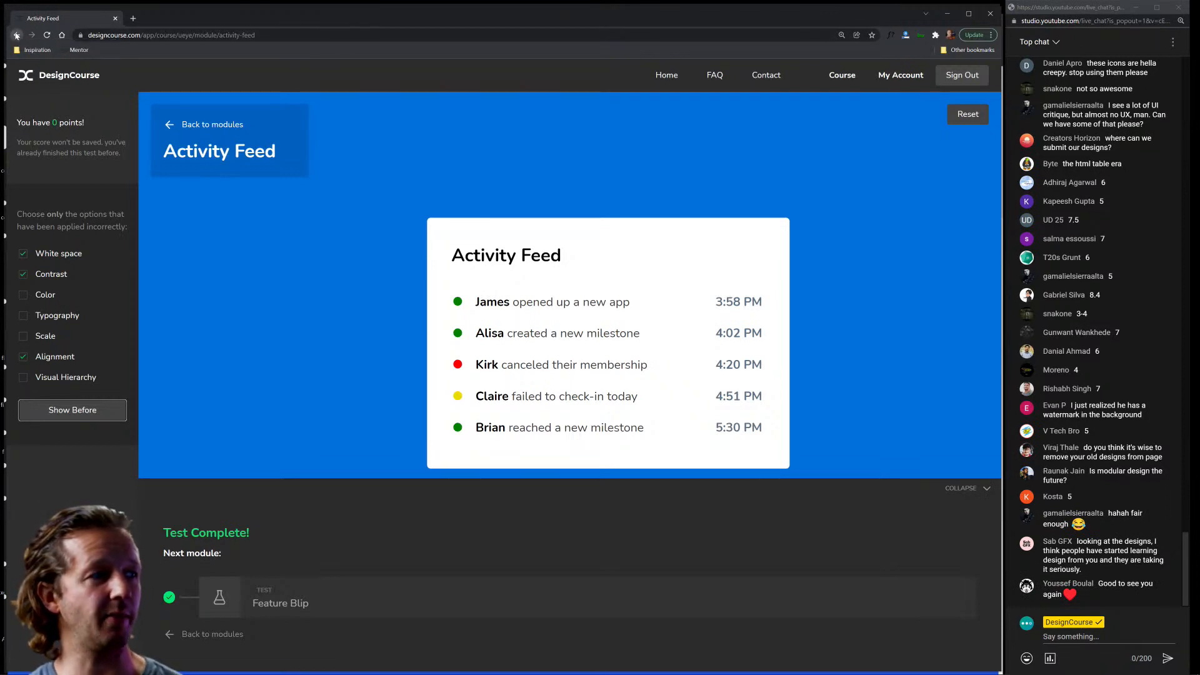
pyautogui.click(17, 34)
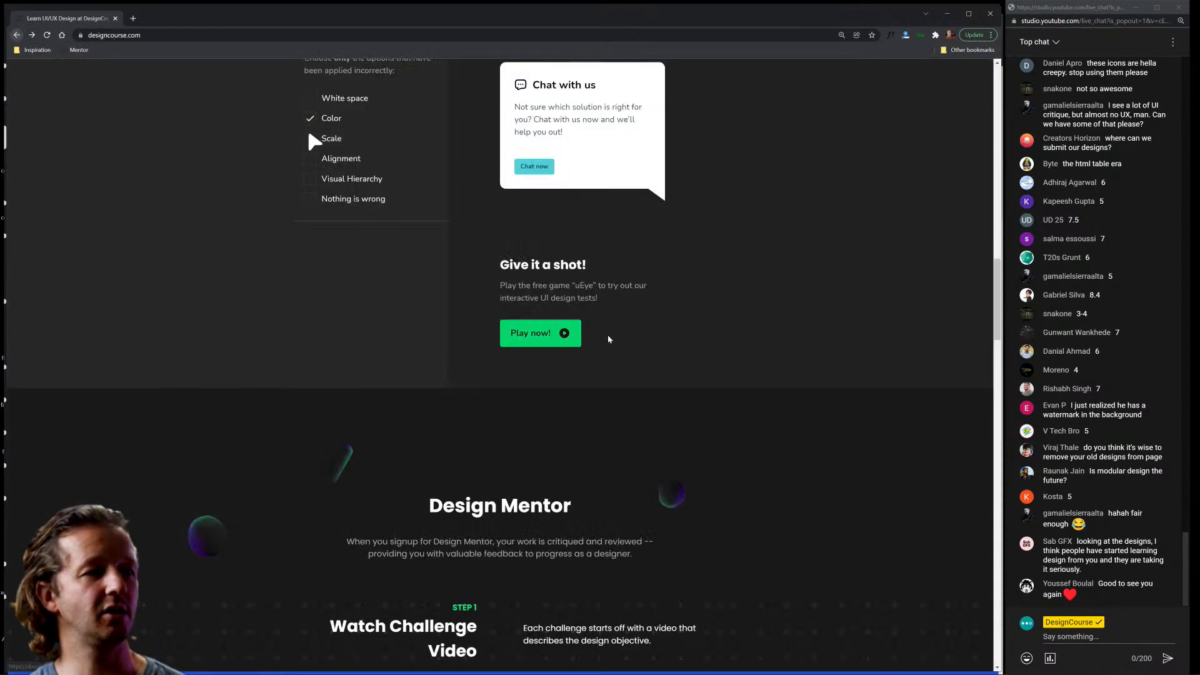
pyautogui.scroll(5, 686, 362)
pyautogui.scroll(1, 735, 311)
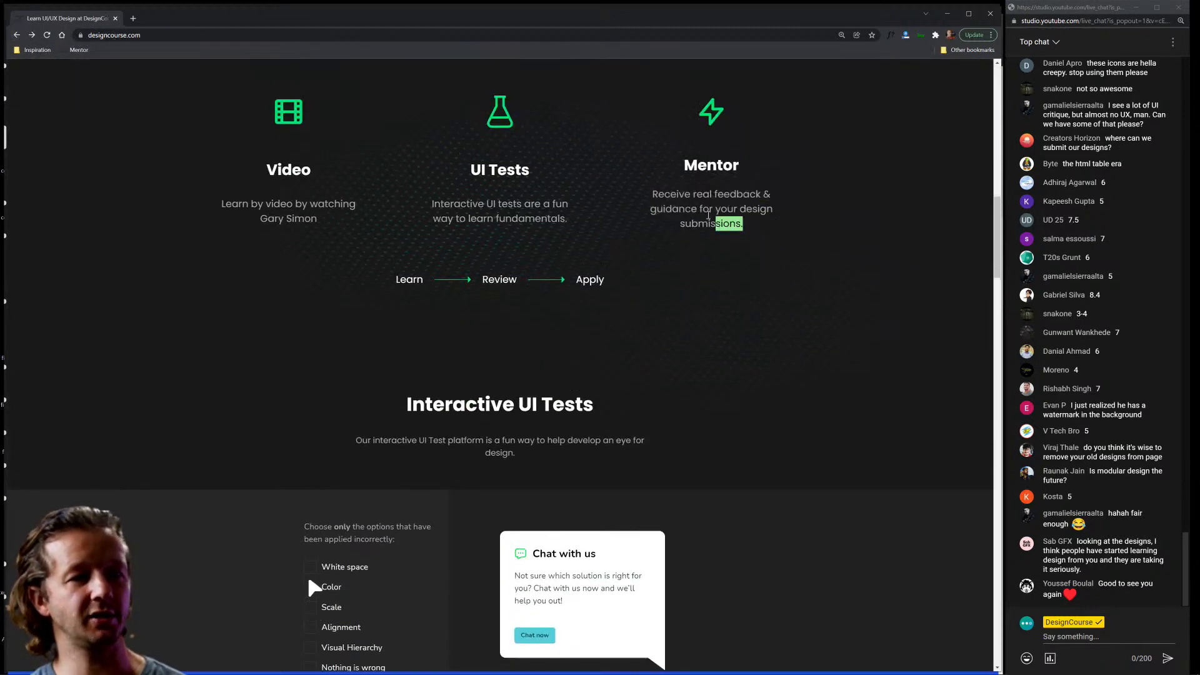
pyautogui.scroll(-1, 773, 325)
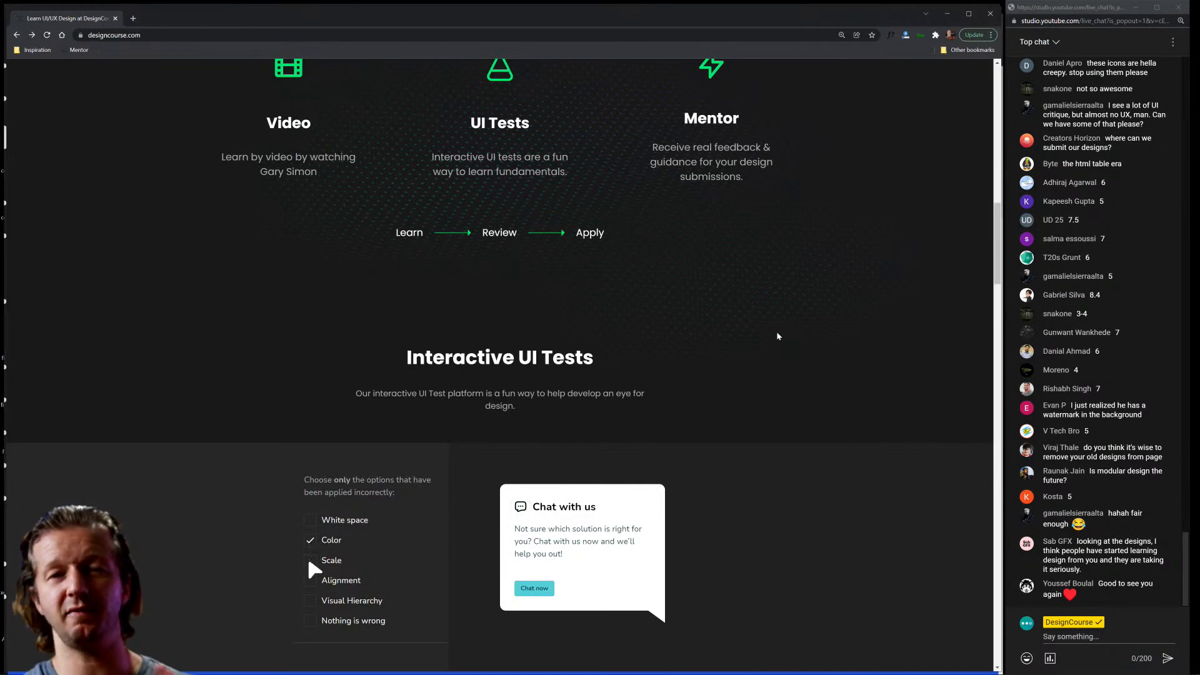
pyautogui.scroll(-3, 776, 331)
pyautogui.scroll(15, 752, 419)
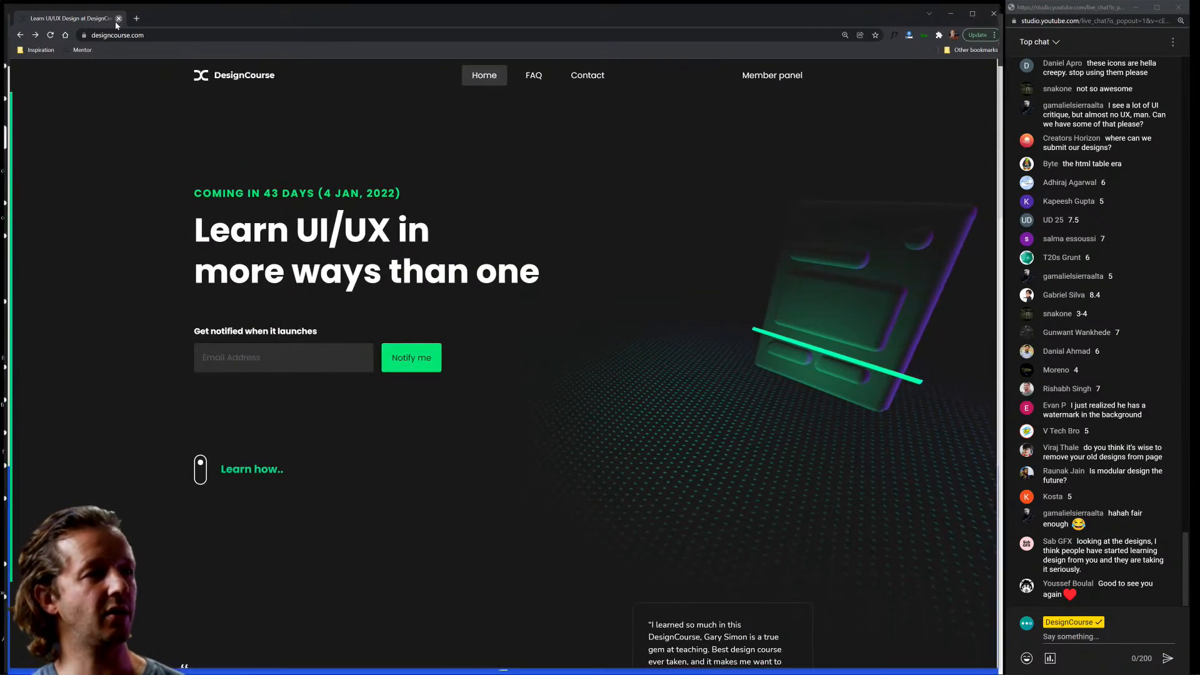
# Switch back to the Ruworks portfolio and inspect the intro description's styles and contrast in the developer tools.
pyautogui.hotkey('alt', 'Tab')
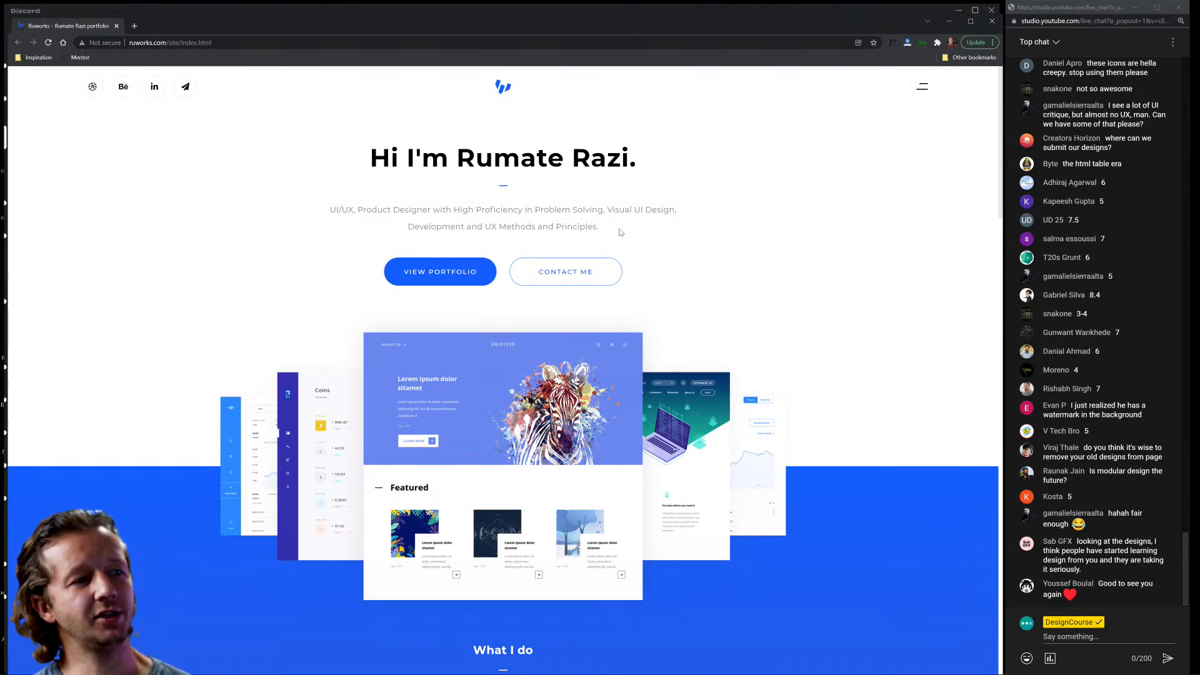
pyautogui.hotkey('ctrl', 'shift', 'j')
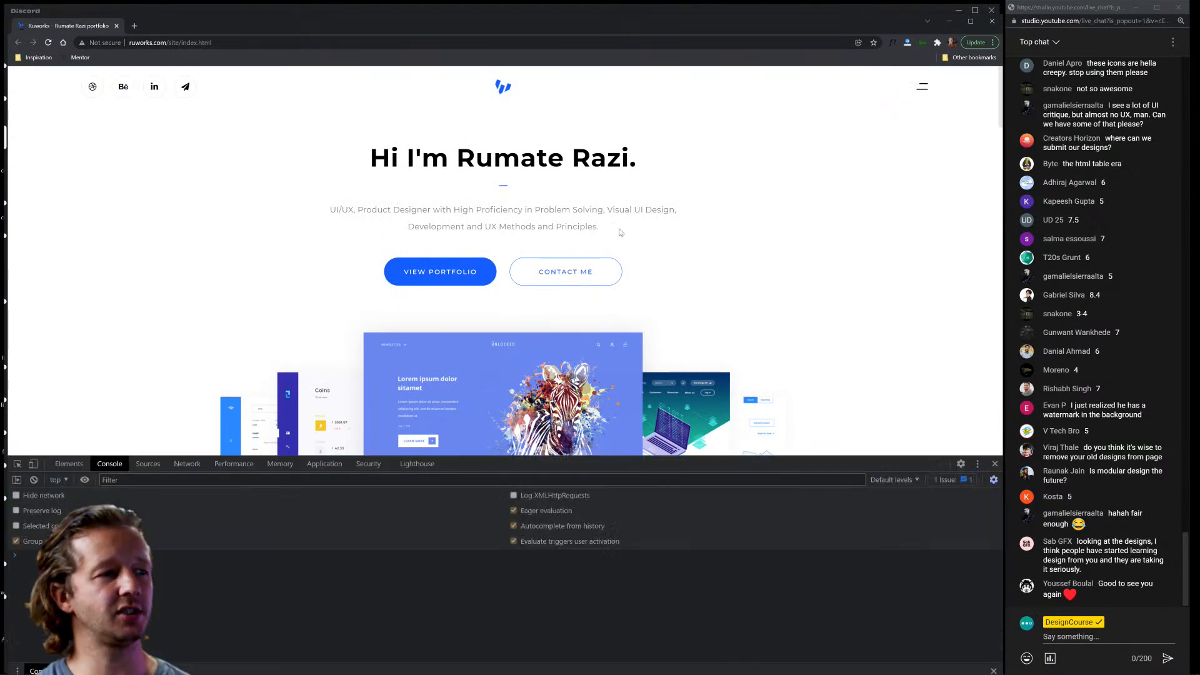
pyautogui.click(18, 464)
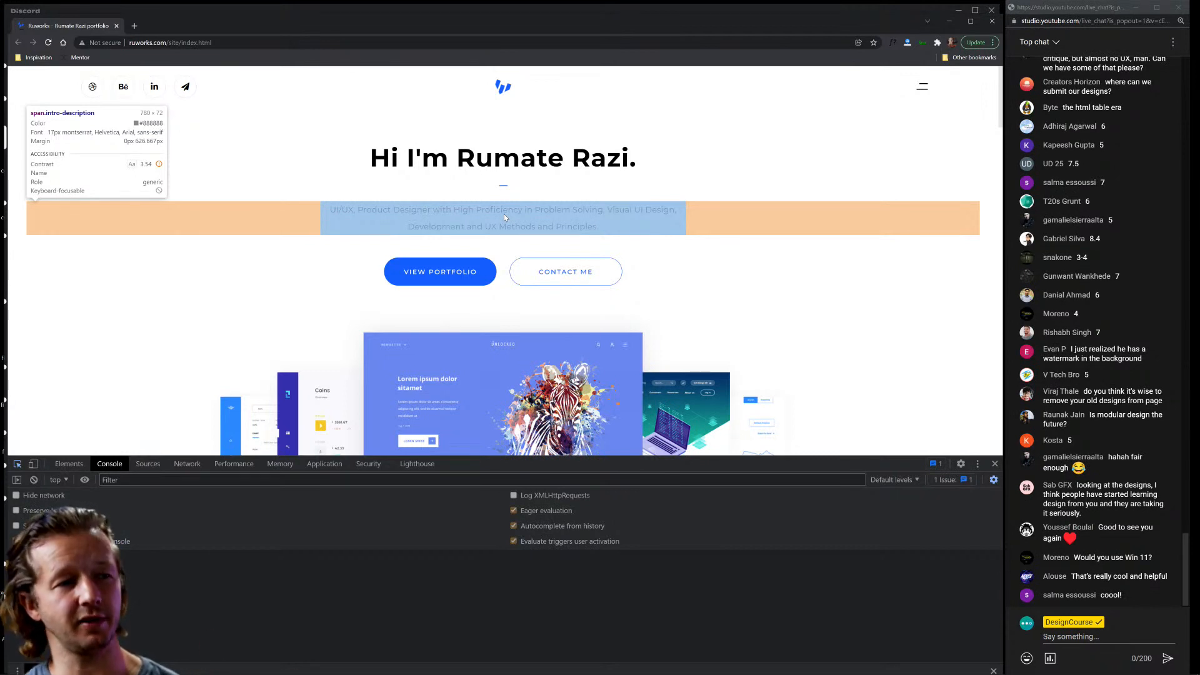
pyautogui.click(504, 214)
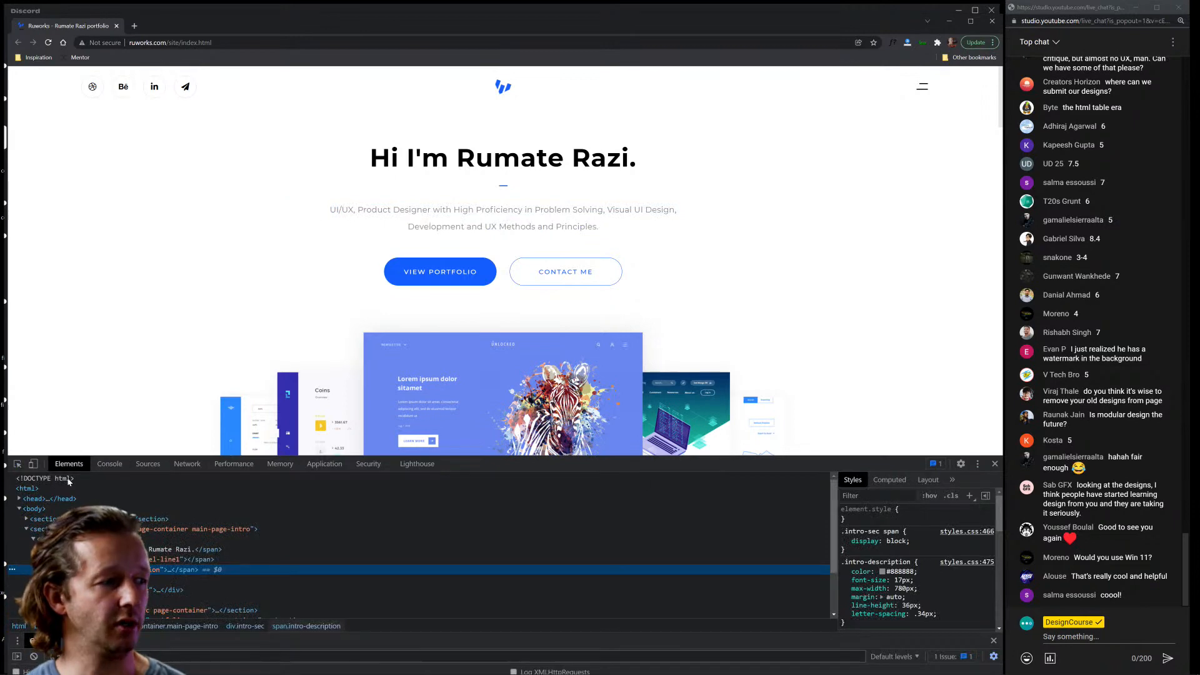
# Try a darker #565656 text color on the intro description, then check its contrast and highlight the second line.
pyautogui.click(882, 572)
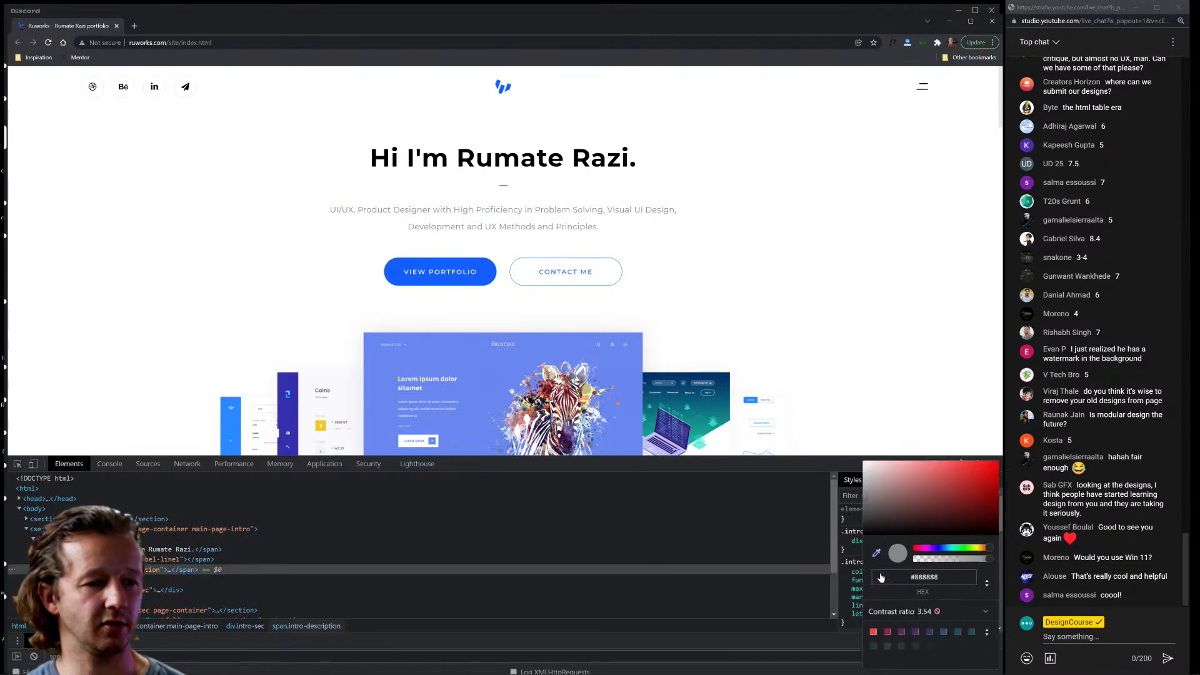
pyautogui.click(867, 507)
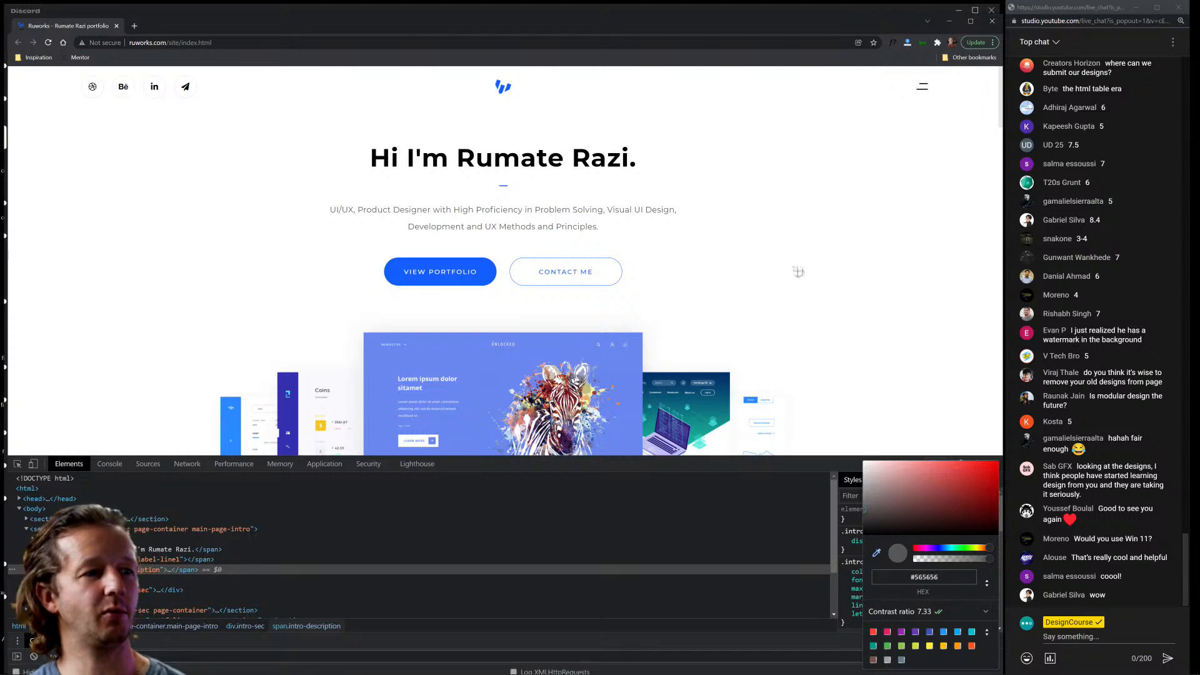
pyautogui.press('Escape')
pyautogui.click(17, 464)
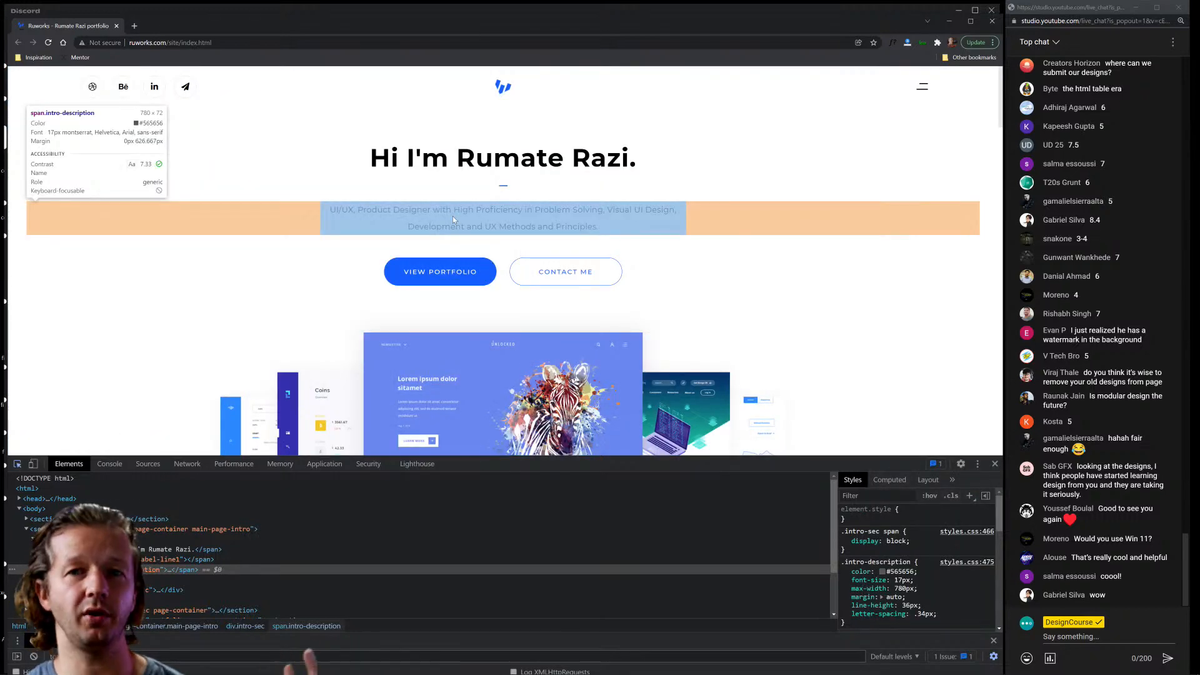
pyautogui.click(452, 218)
pyautogui.moveTo(656, 236); pyautogui.dragTo(318, 228)
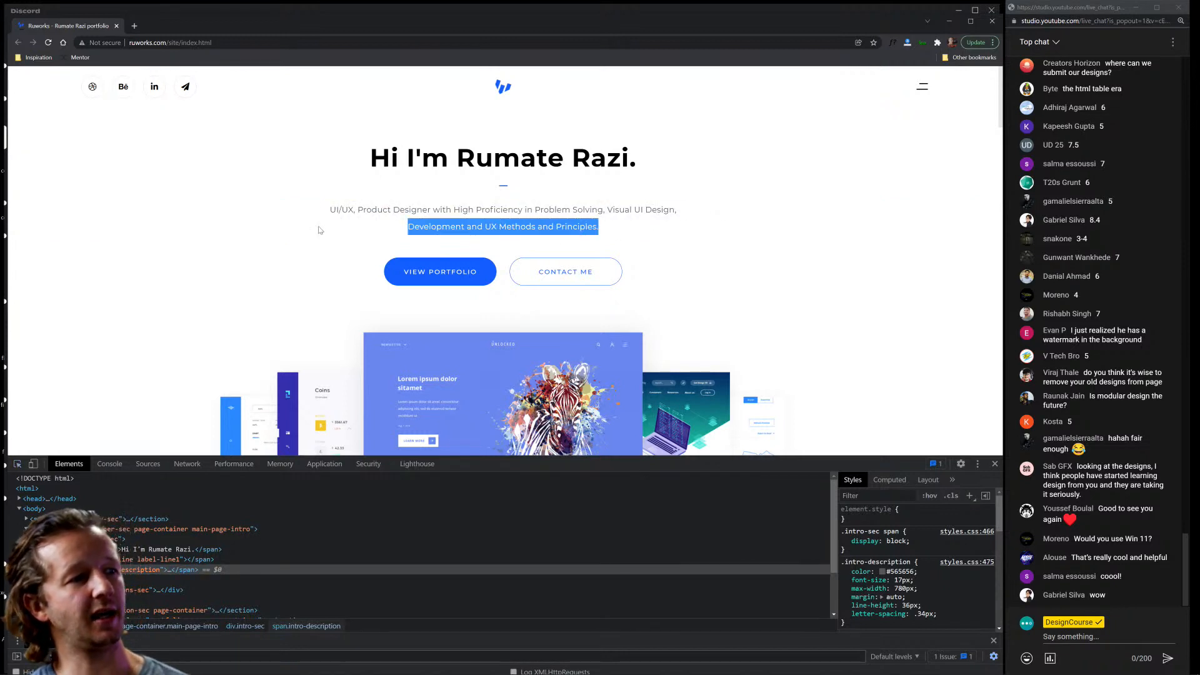
# Reload the Ruworks page to discard the color change, and highlight the original intro description before clearing the selection.
pyautogui.click(141, 89)
pyautogui.click(48, 43)
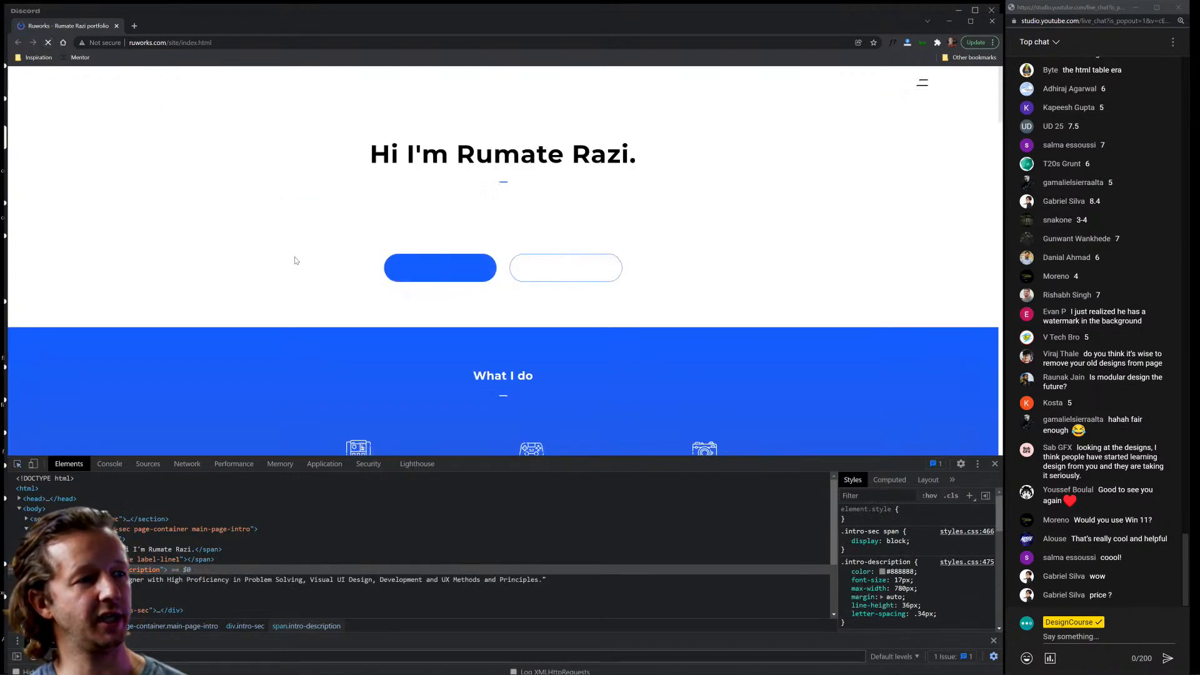
pyautogui.click(619, 239)
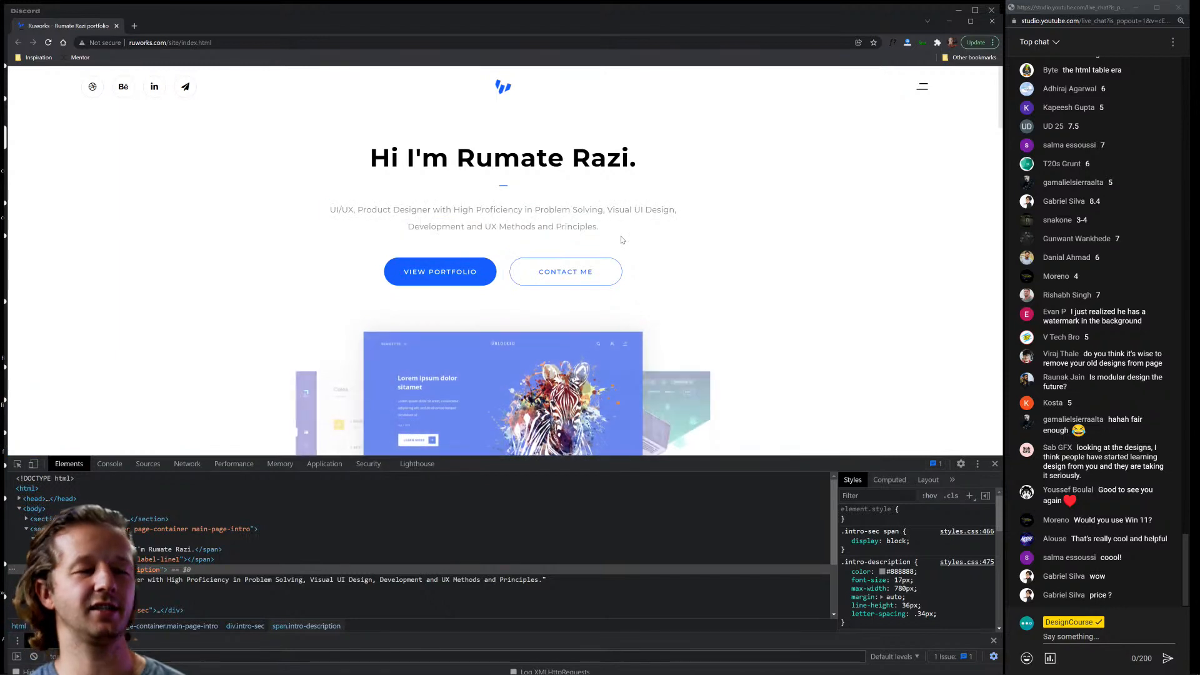
pyautogui.moveTo(637, 233); pyautogui.dragTo(316, 205)
pyautogui.click(306, 206)
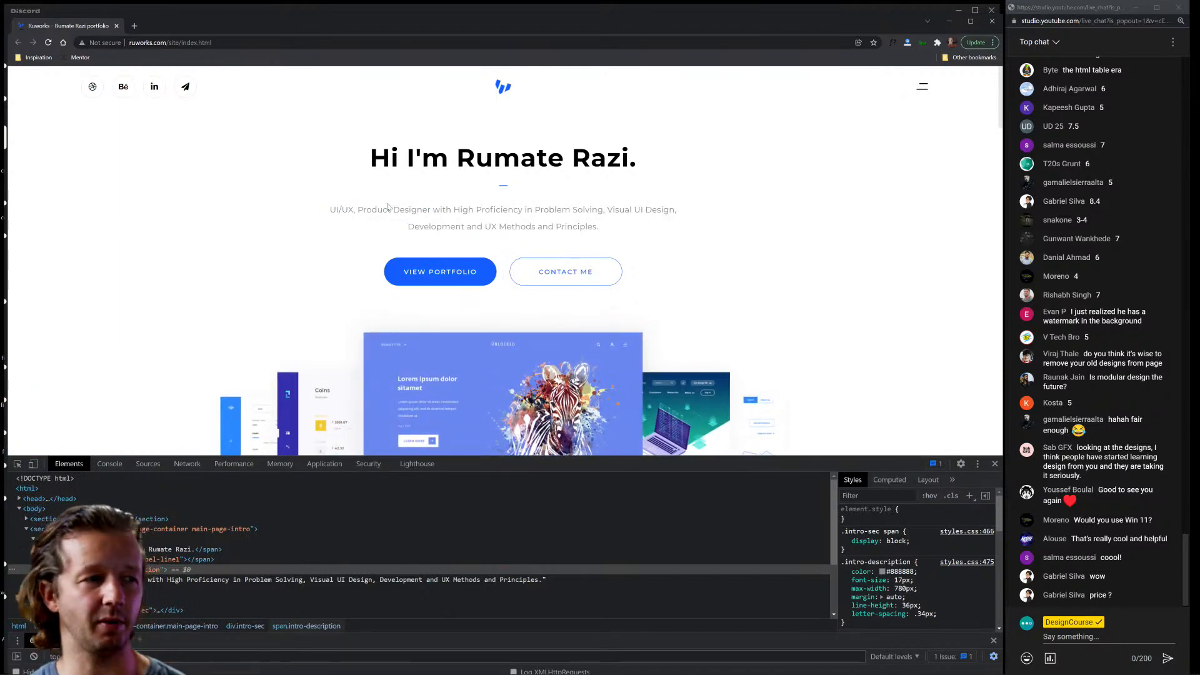
# Highlight the full two-line intro description once more, clear the selection and close the developer tools.
pyautogui.moveTo(636, 235); pyautogui.dragTo(303, 207)
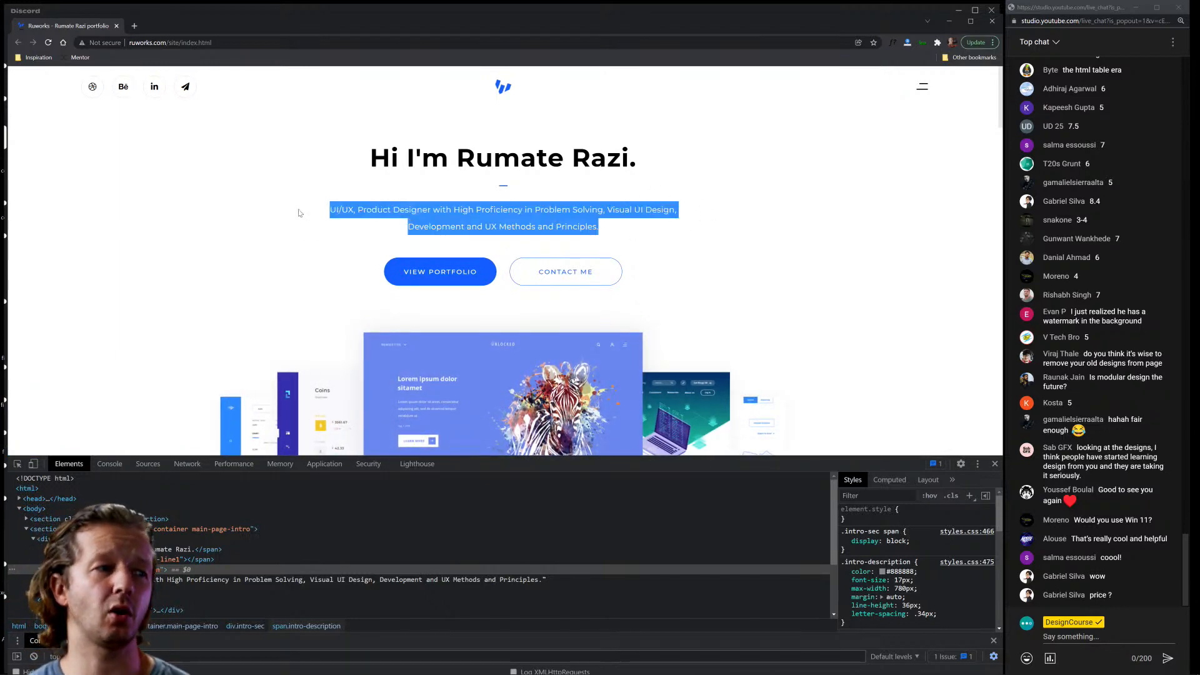
pyautogui.click(299, 213)
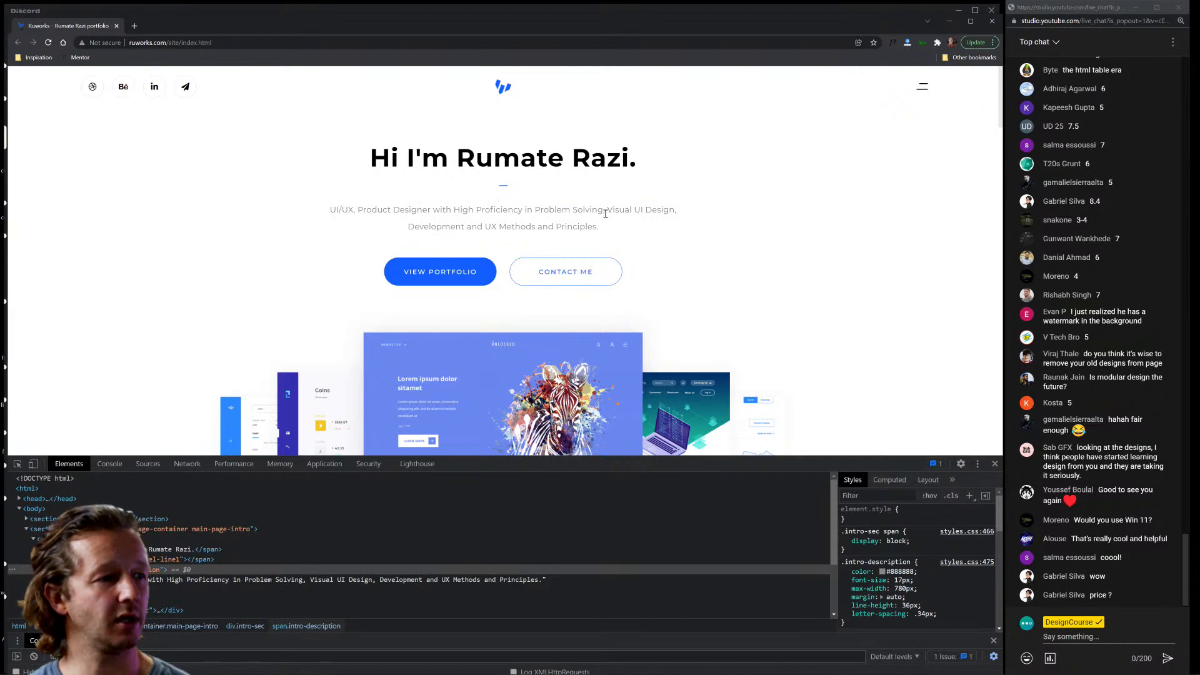
pyautogui.click(995, 463)
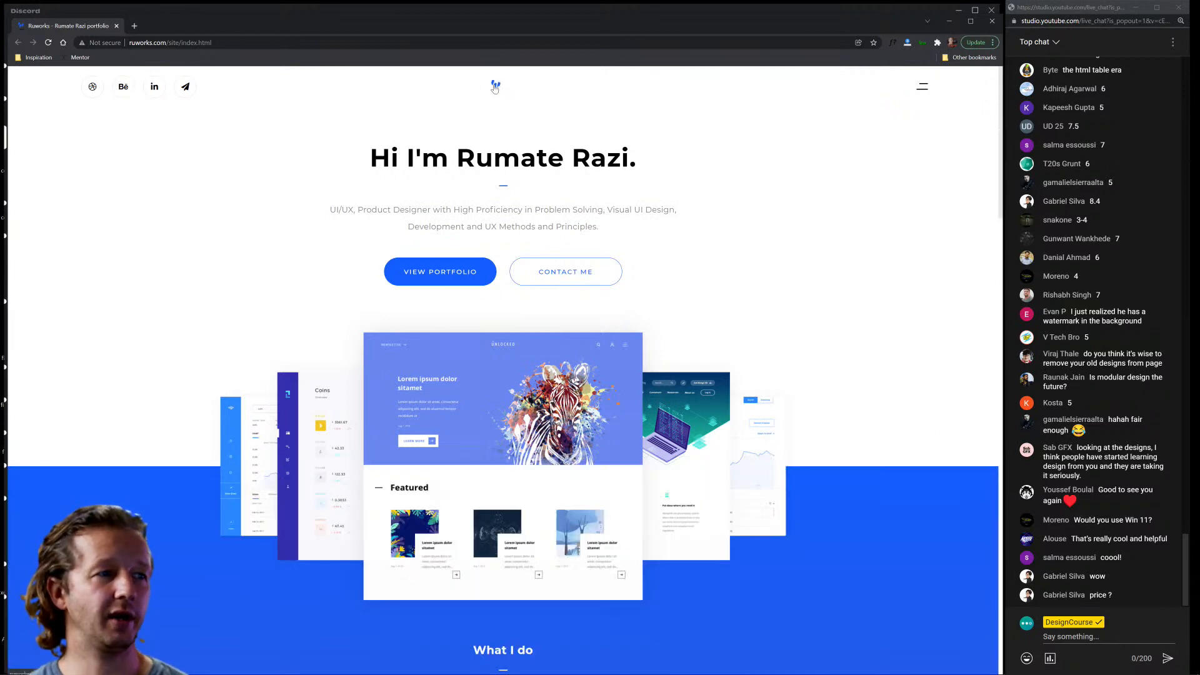
# Open the site's navigation menu and look through its Portfolio submenu before closing it.
pyautogui.click(921, 89)
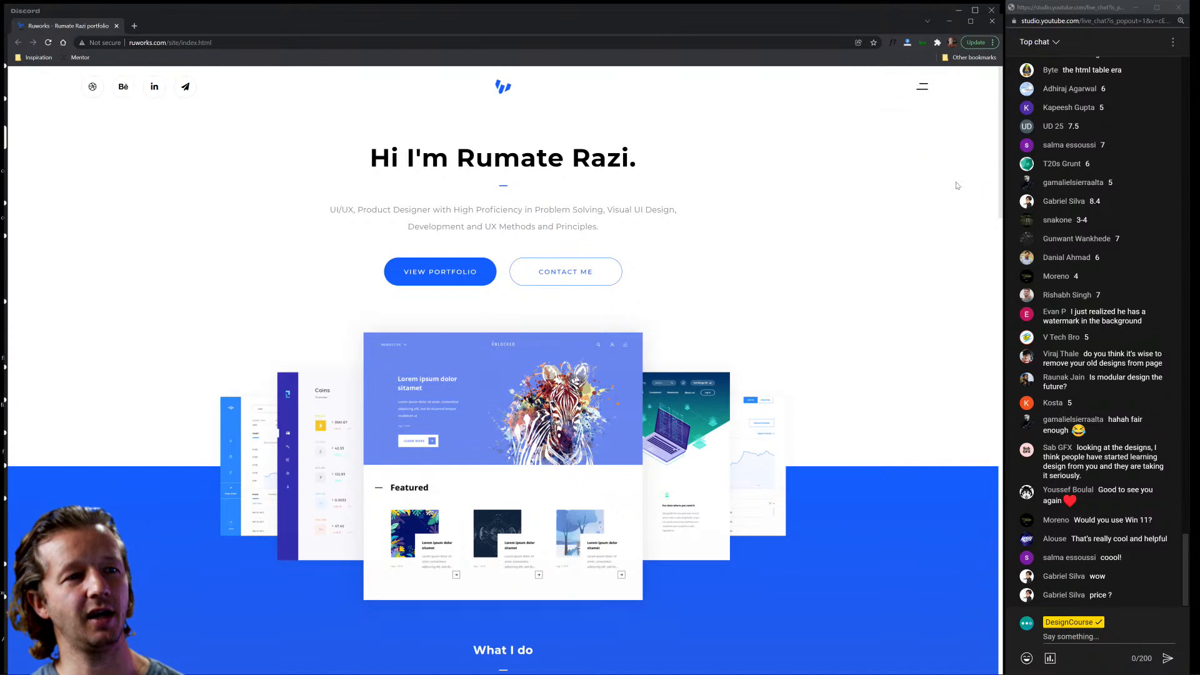
pyautogui.moveTo(914, 112)
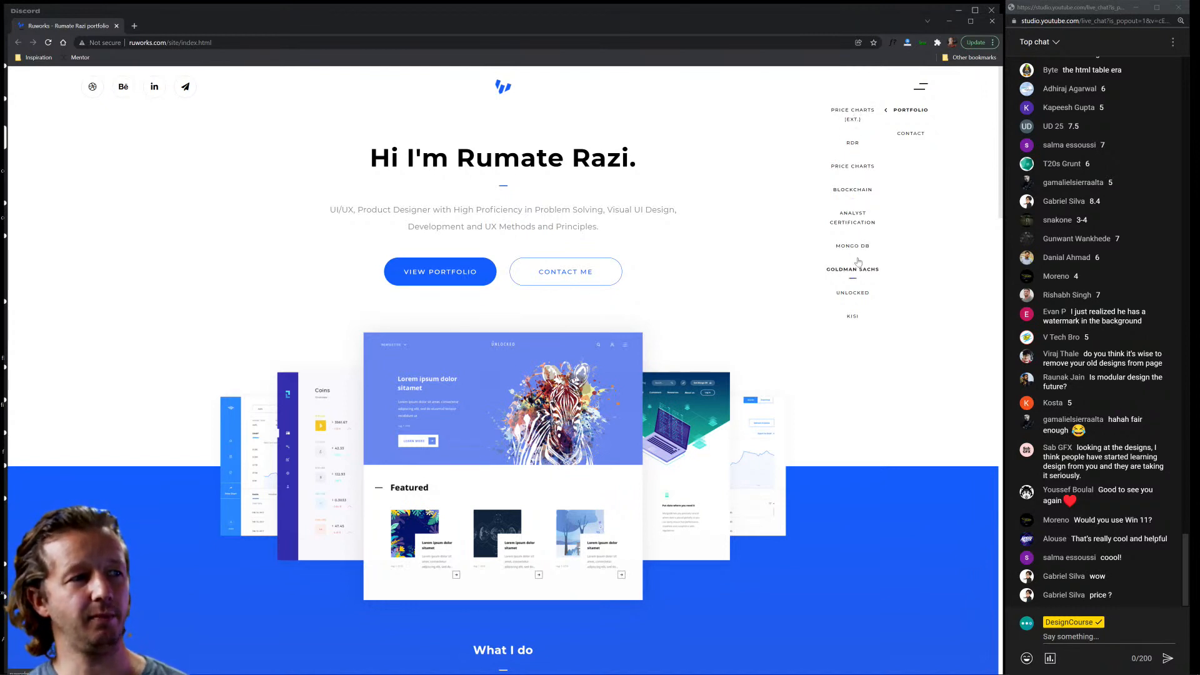
pyautogui.moveTo(923, 90)
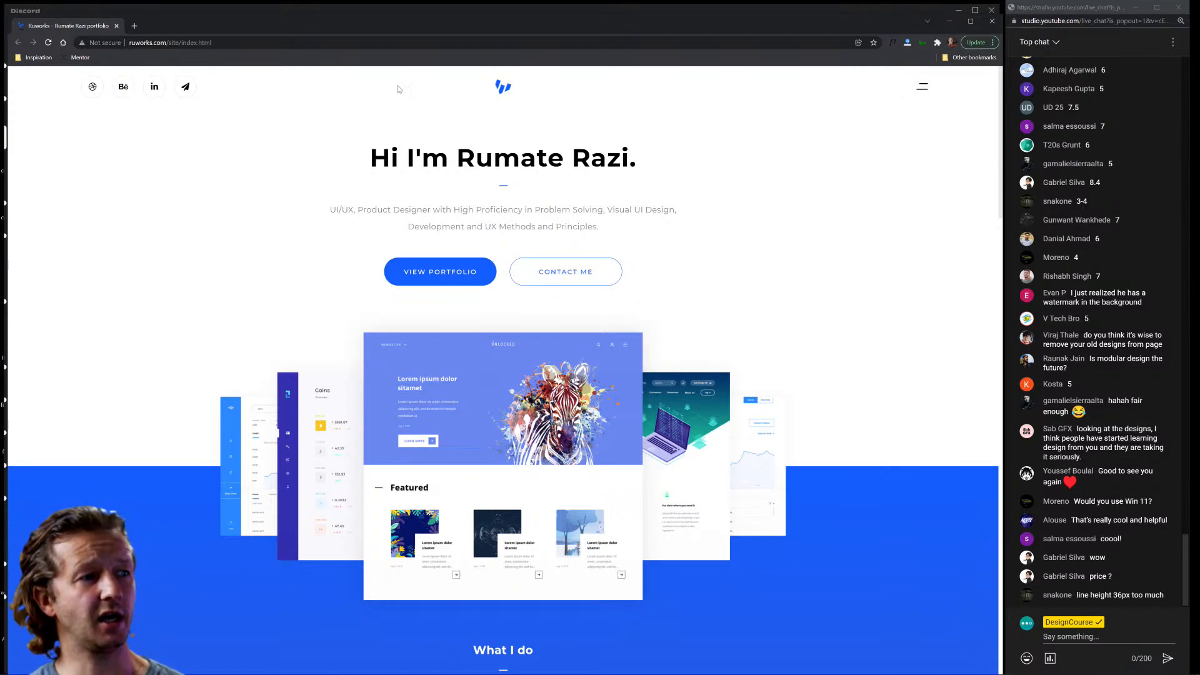
# Review the hero mockups, the What I do section and the start of the Portfolio section.
pyautogui.moveTo(400, 89); pyautogui.dragTo(833, 295)
pyautogui.click(840, 297)
pyautogui.scroll(-1, 871, 384)
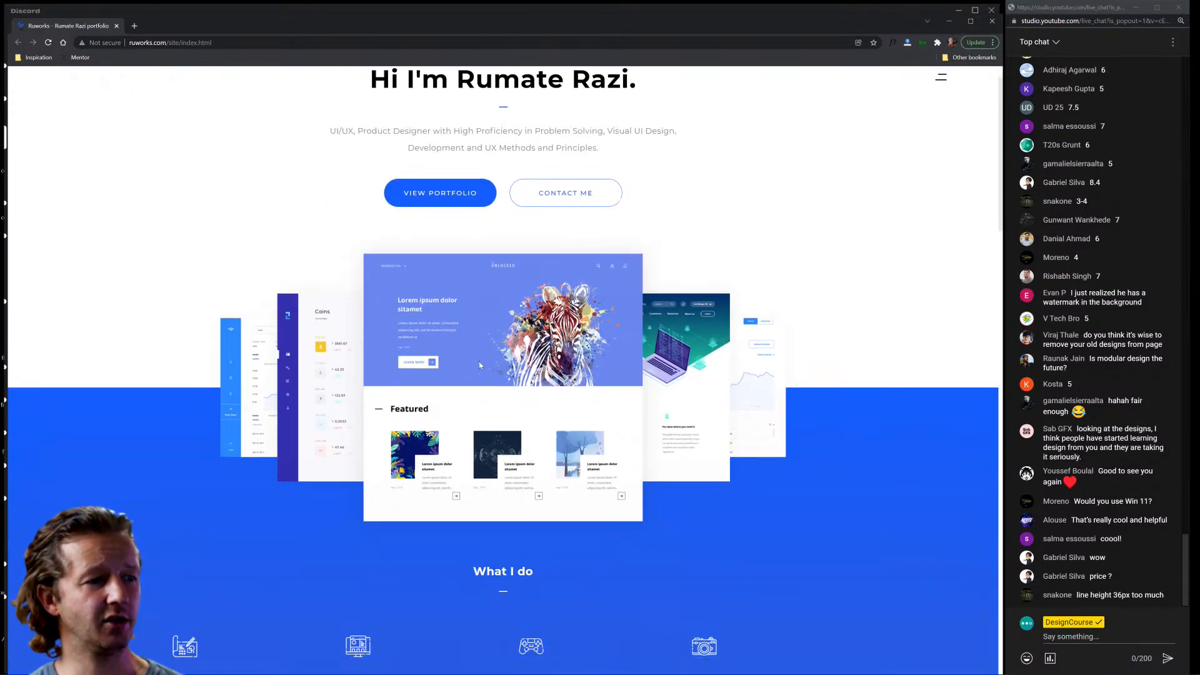
pyautogui.moveTo(186, 362); pyautogui.dragTo(911, 357)
pyautogui.scroll(-4, 847, 366)
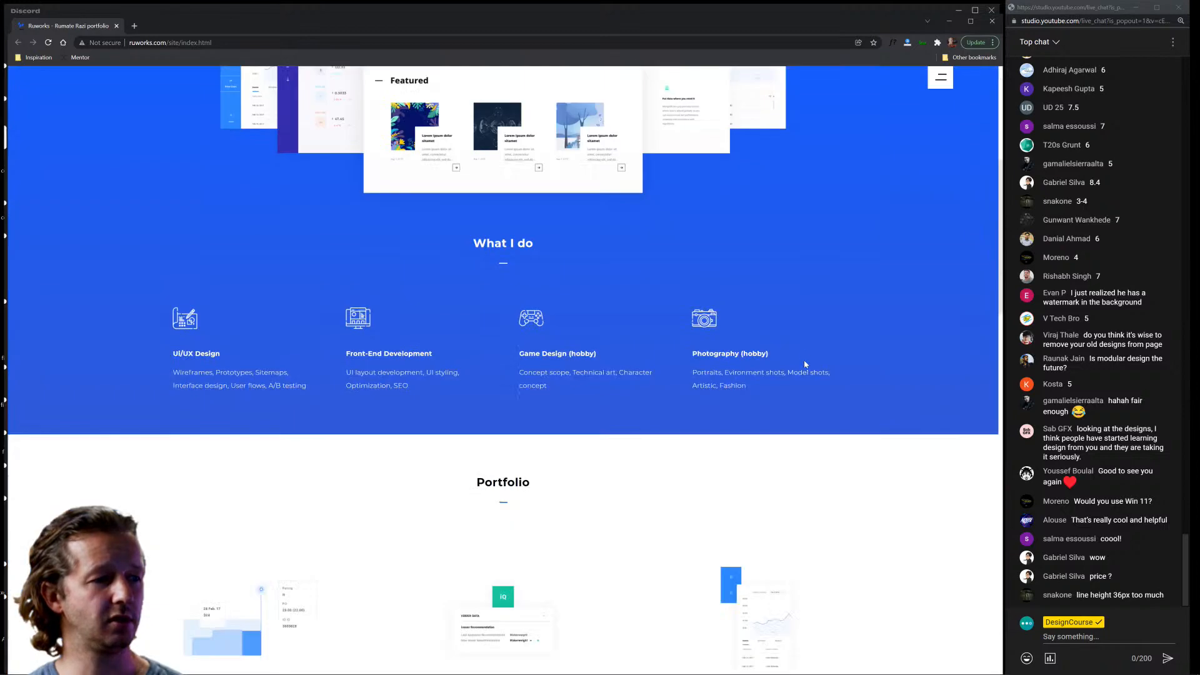
pyautogui.scroll(3, 804, 340)
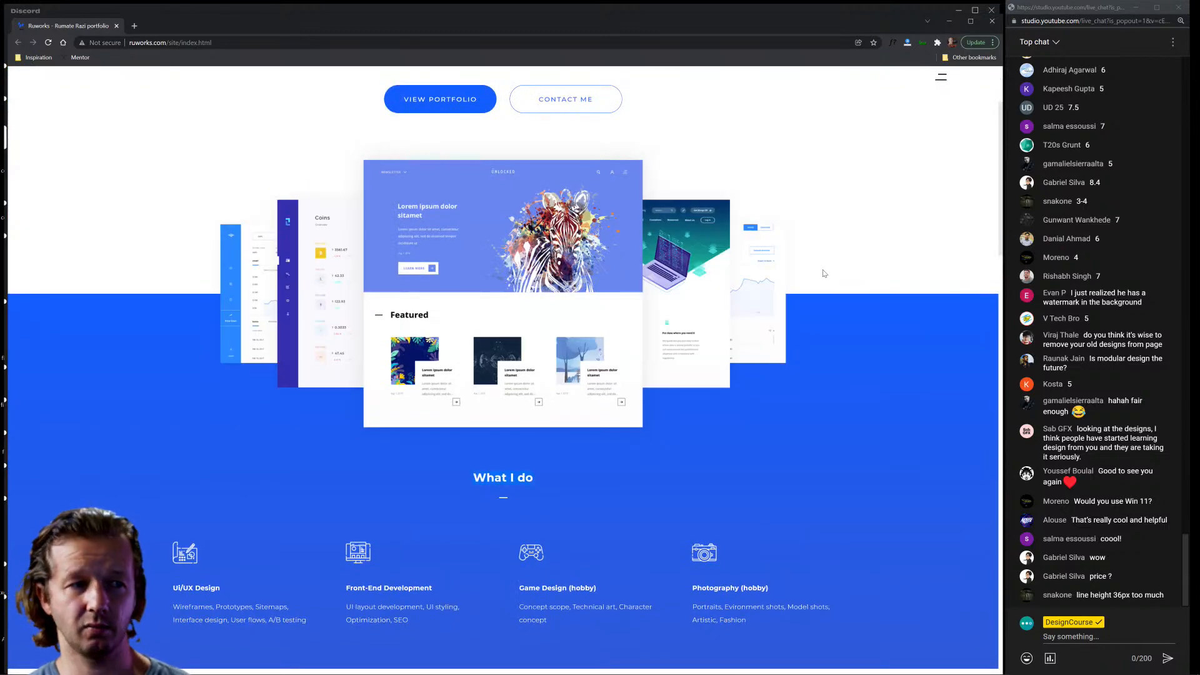
pyautogui.scroll(-4, 839, 375)
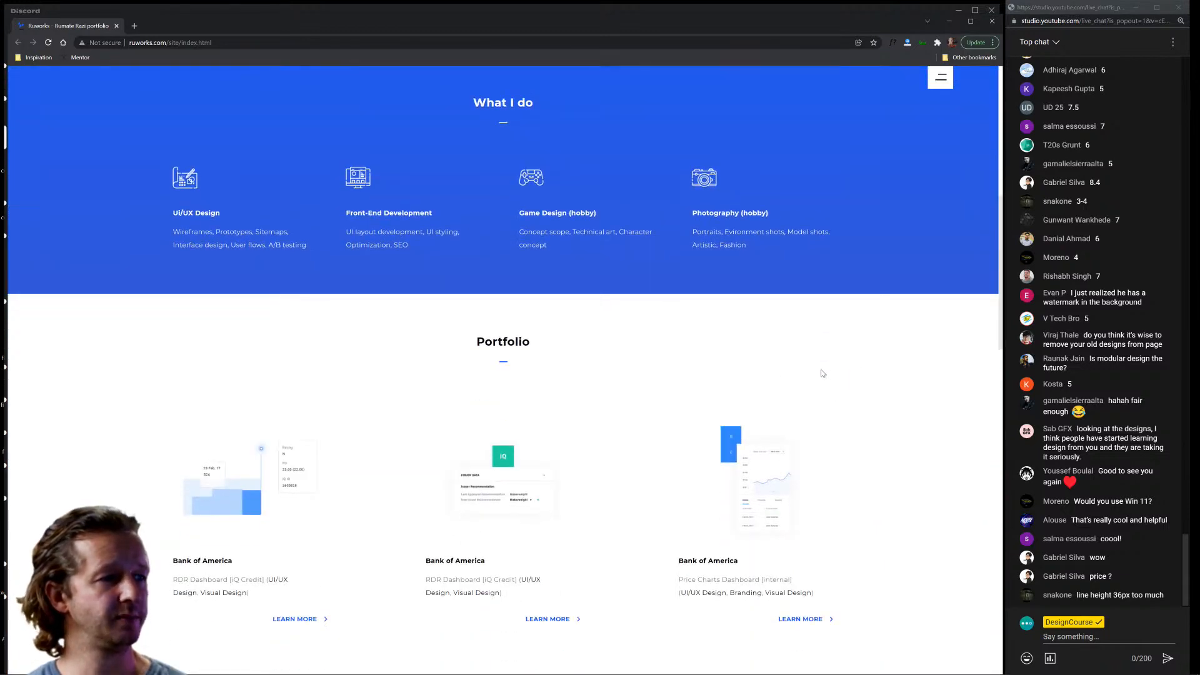
pyautogui.scroll(1, 896, 375)
pyautogui.scroll(-1, 437, 335)
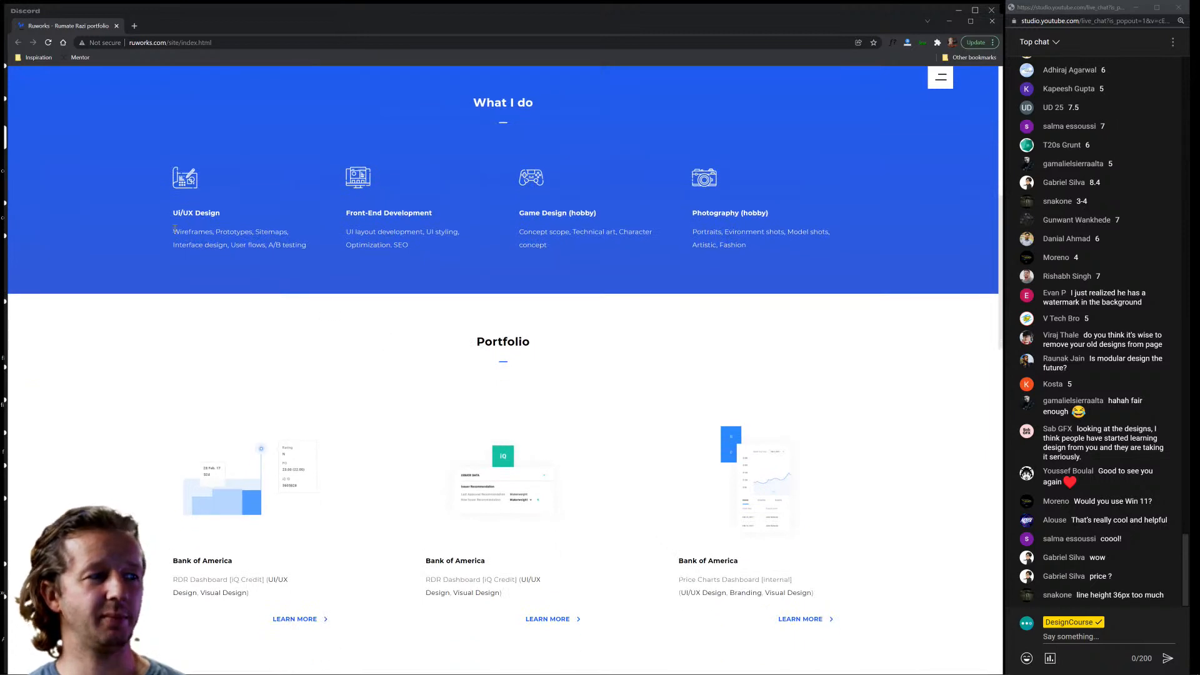
# Inspect the Ui/UX Design description in the developer tools and try a 20px line height on the description text.
pyautogui.click(571, 274)
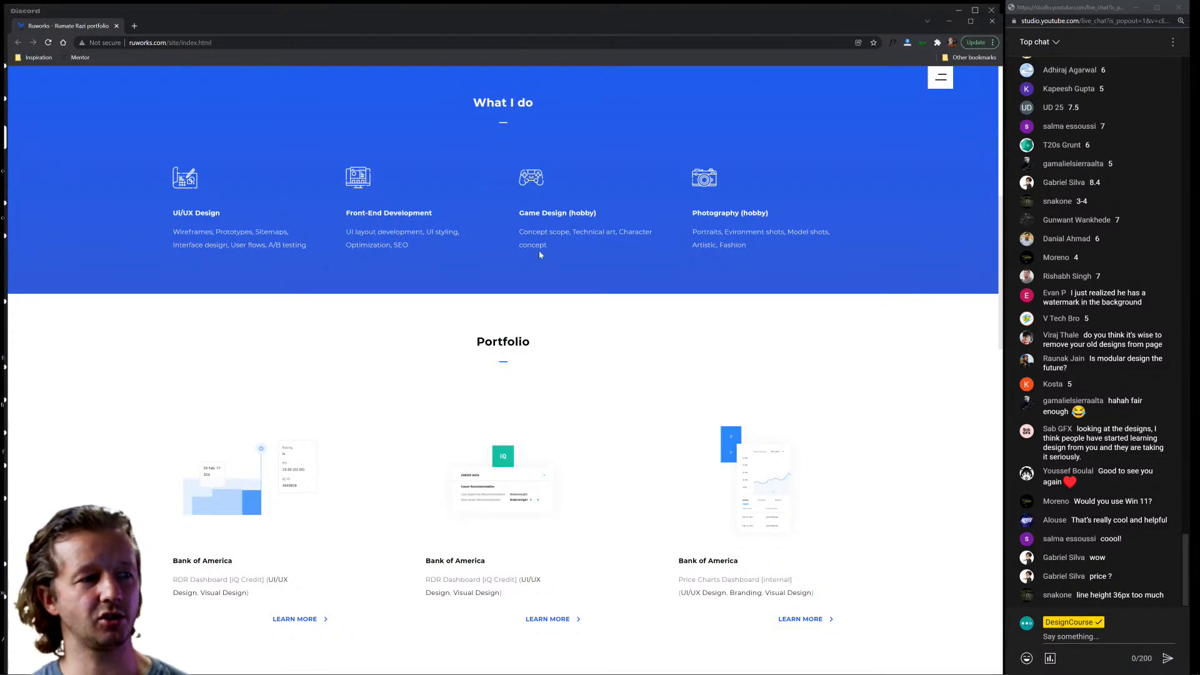
pyautogui.moveTo(528, 241); pyautogui.dragTo(520, 233)
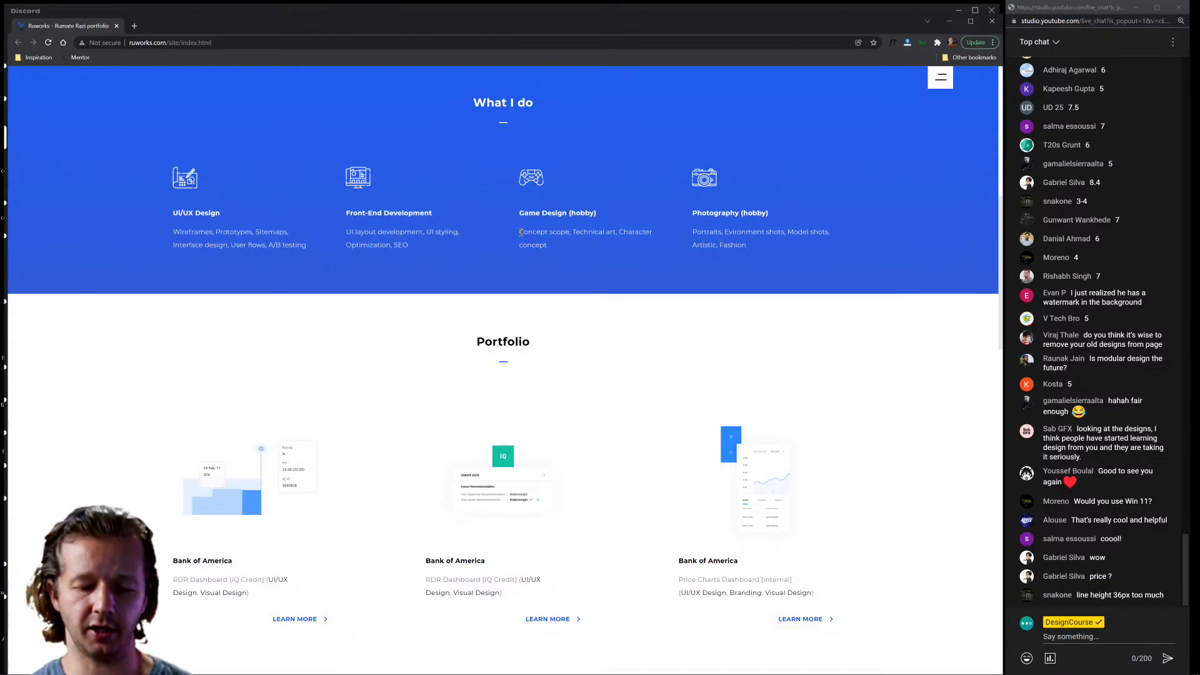
pyautogui.hotkey('ctrl', 'shift', 'j')
pyautogui.click(18, 463)
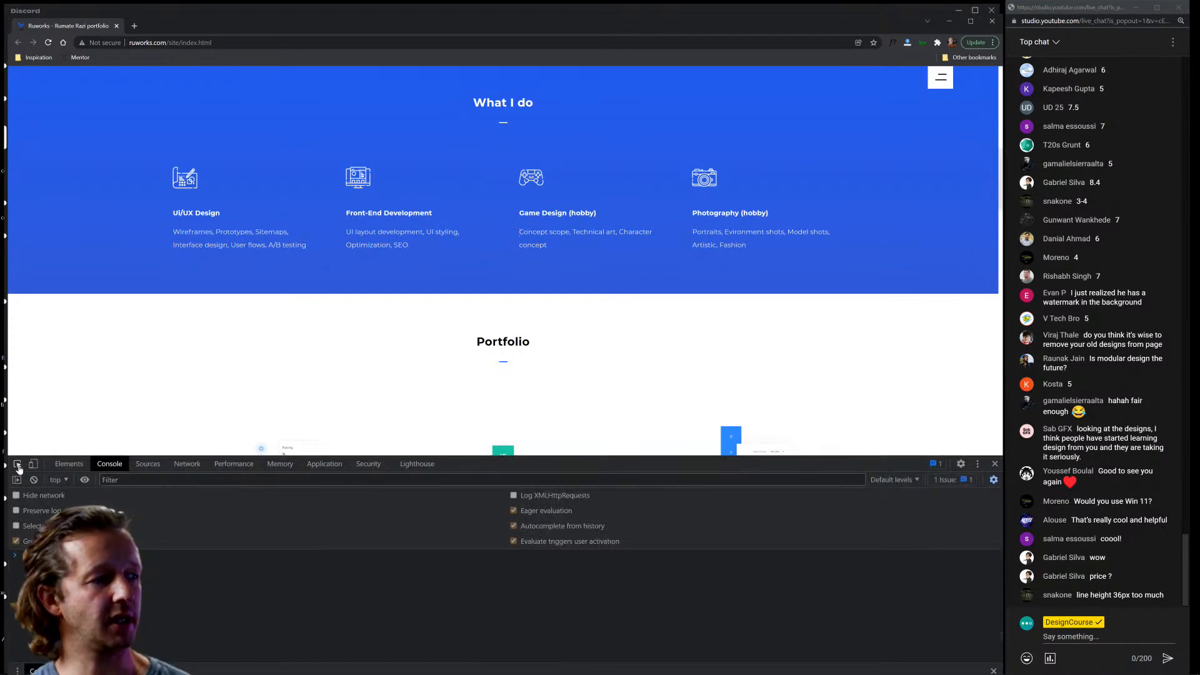
pyautogui.click(260, 244)
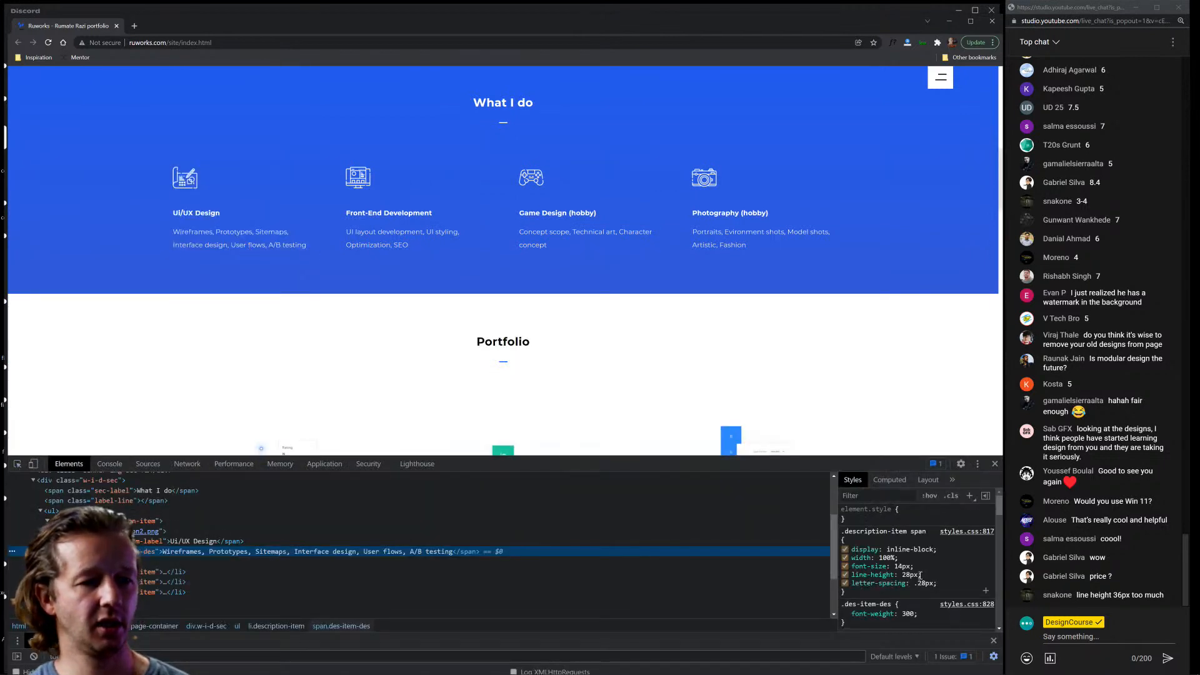
pyautogui.click(913, 575)
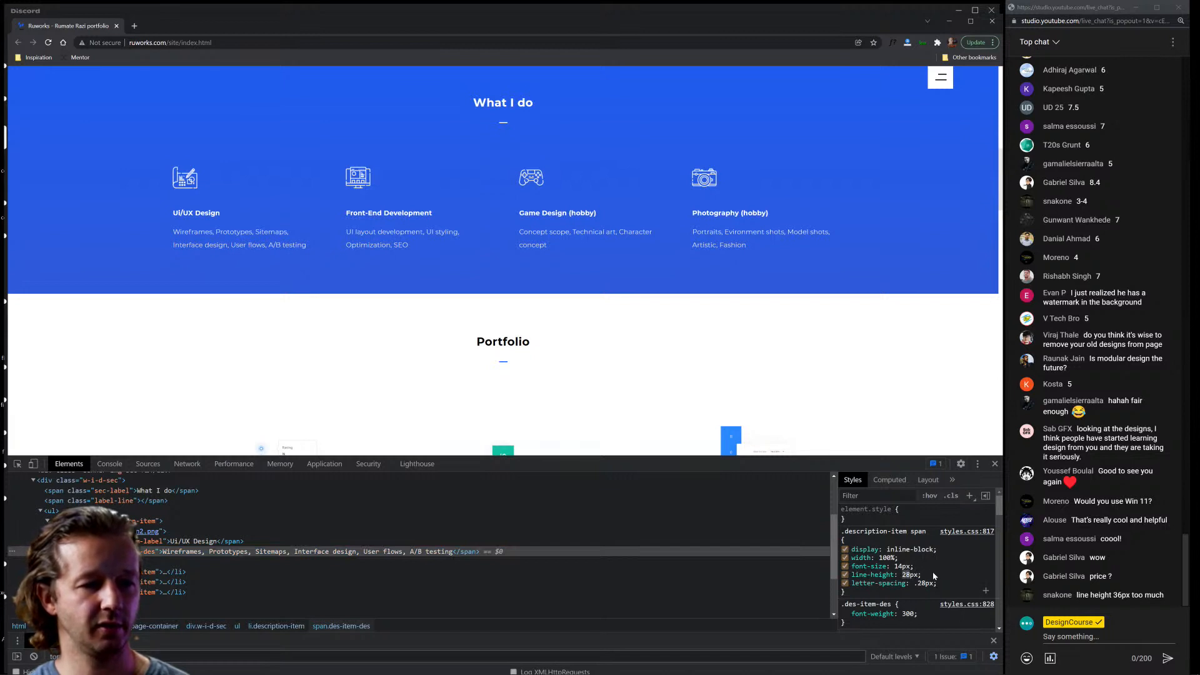
pyautogui.click(909, 575)
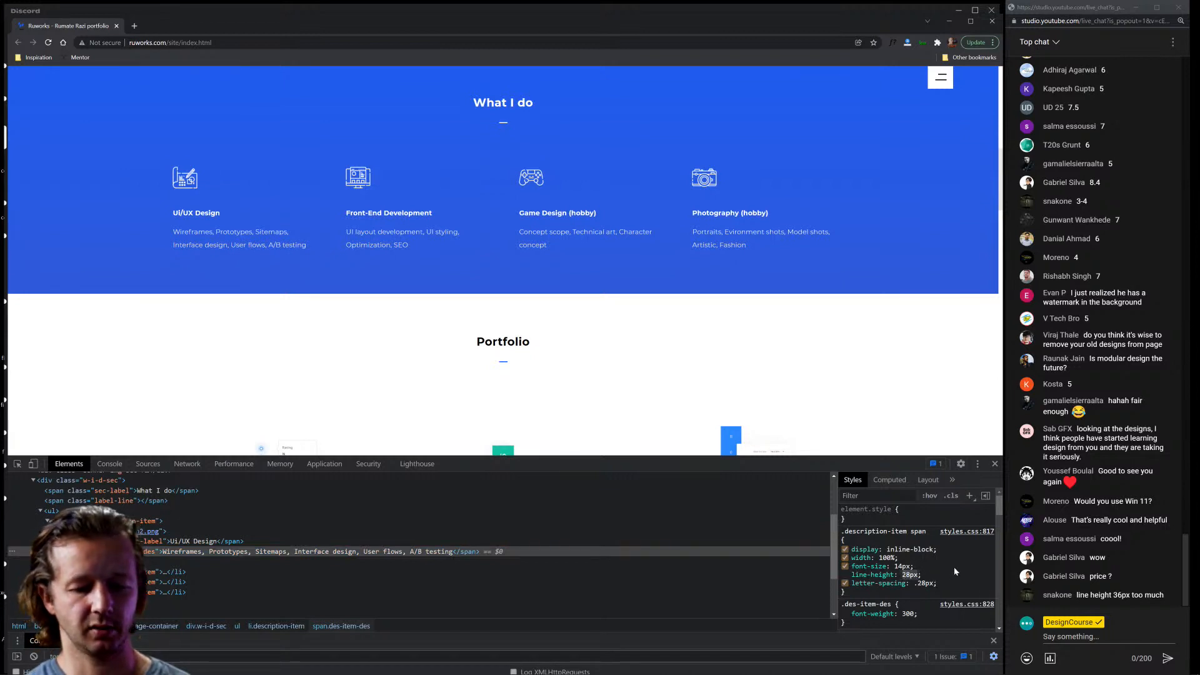
pyautogui.write('20px')
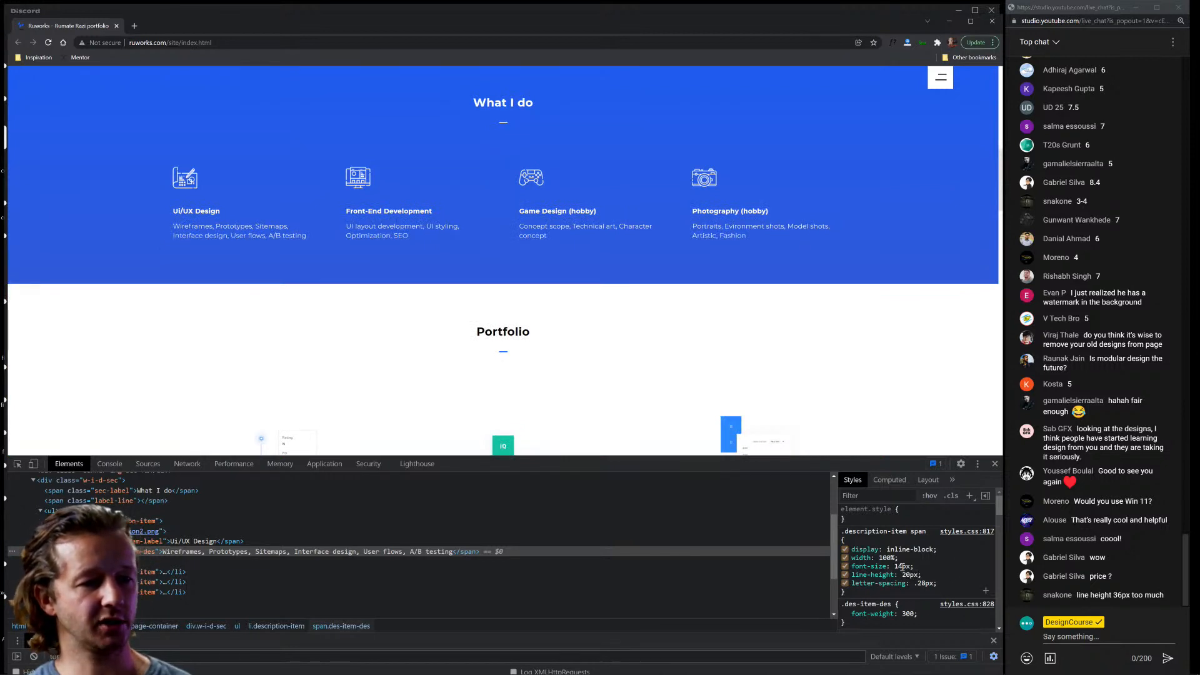
# Try an 18px font size with a 28px line height on the What I do item descriptions.
pyautogui.click(928, 564)
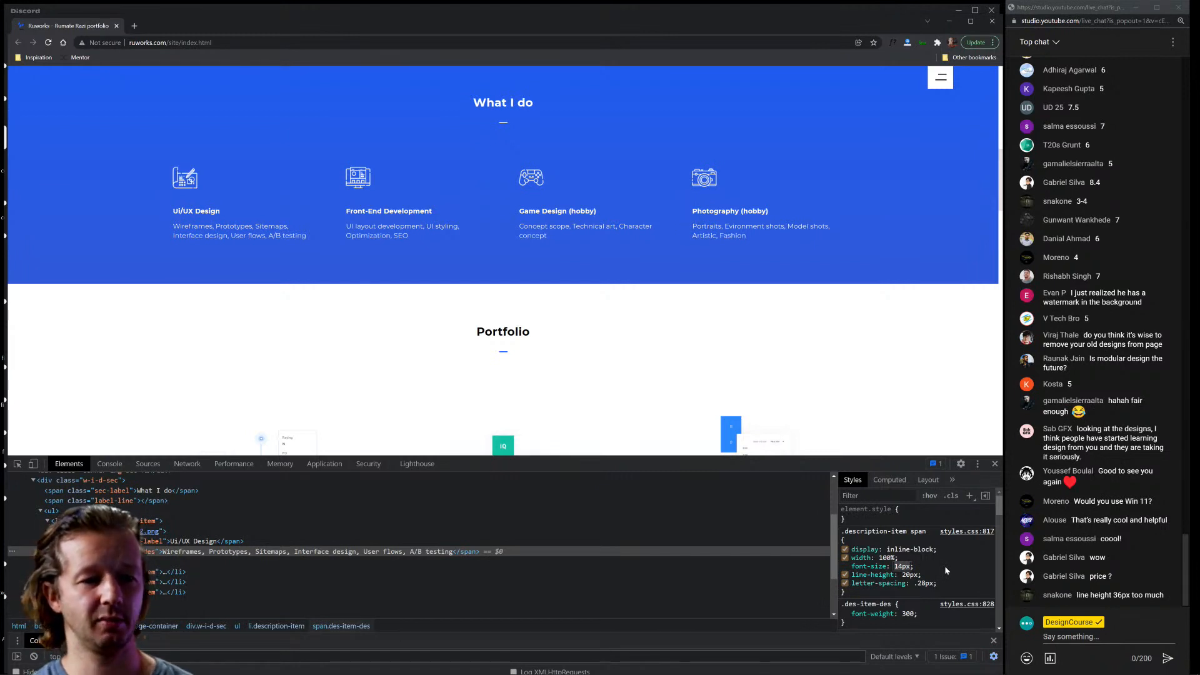
pyautogui.write('18px')
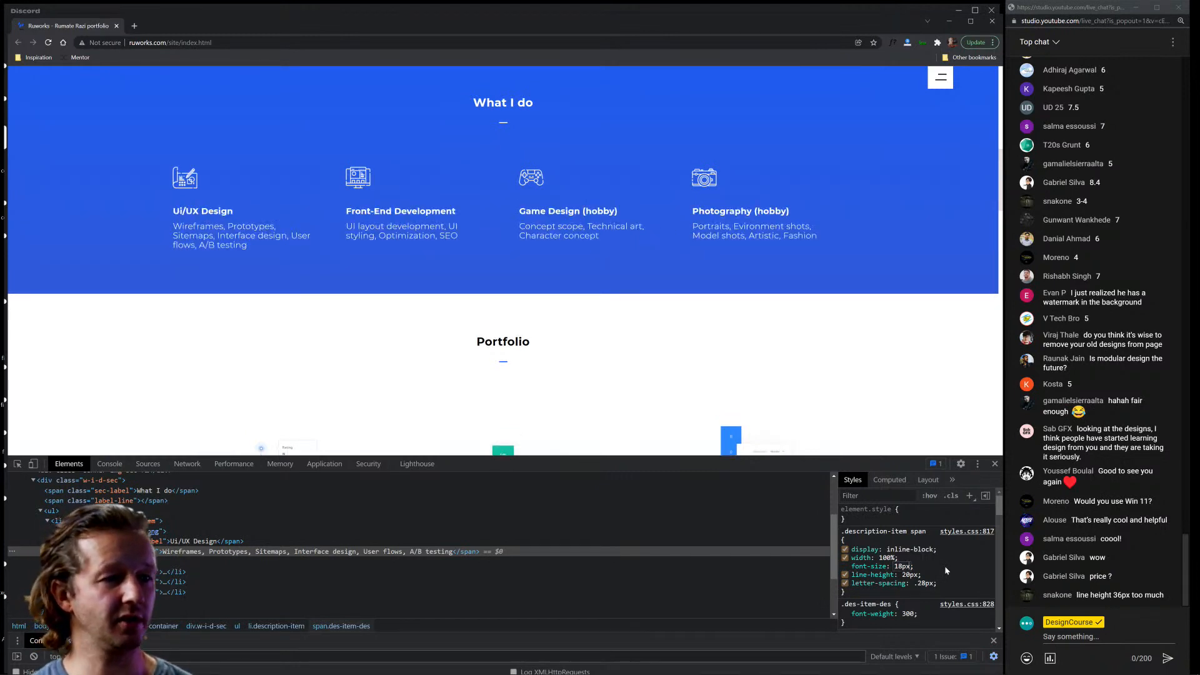
pyautogui.press('Return')
pyautogui.click(907, 574)
pyautogui.write('2')
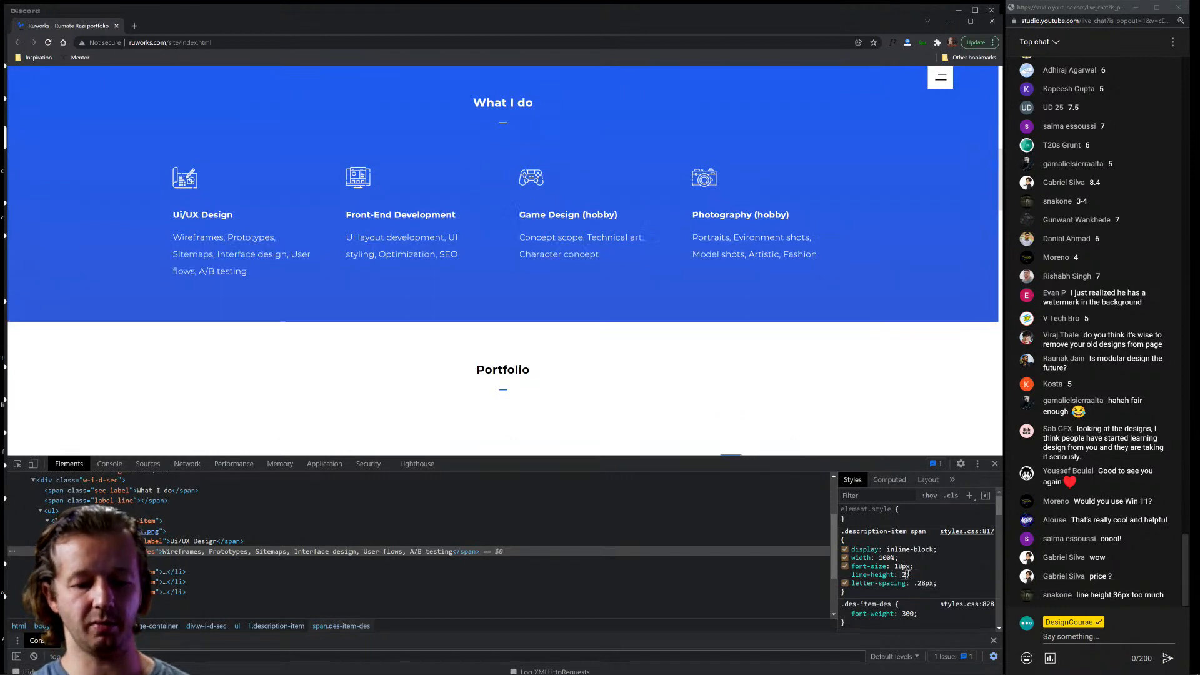
pyautogui.write('8px')
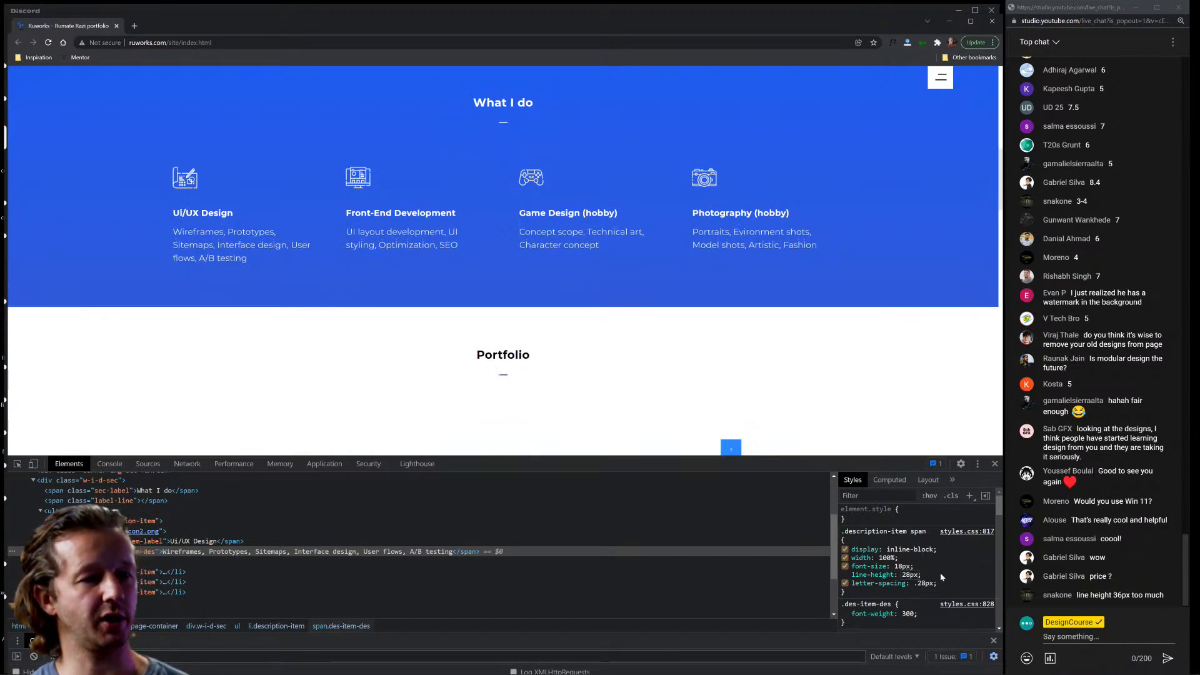
pyautogui.press('Return')
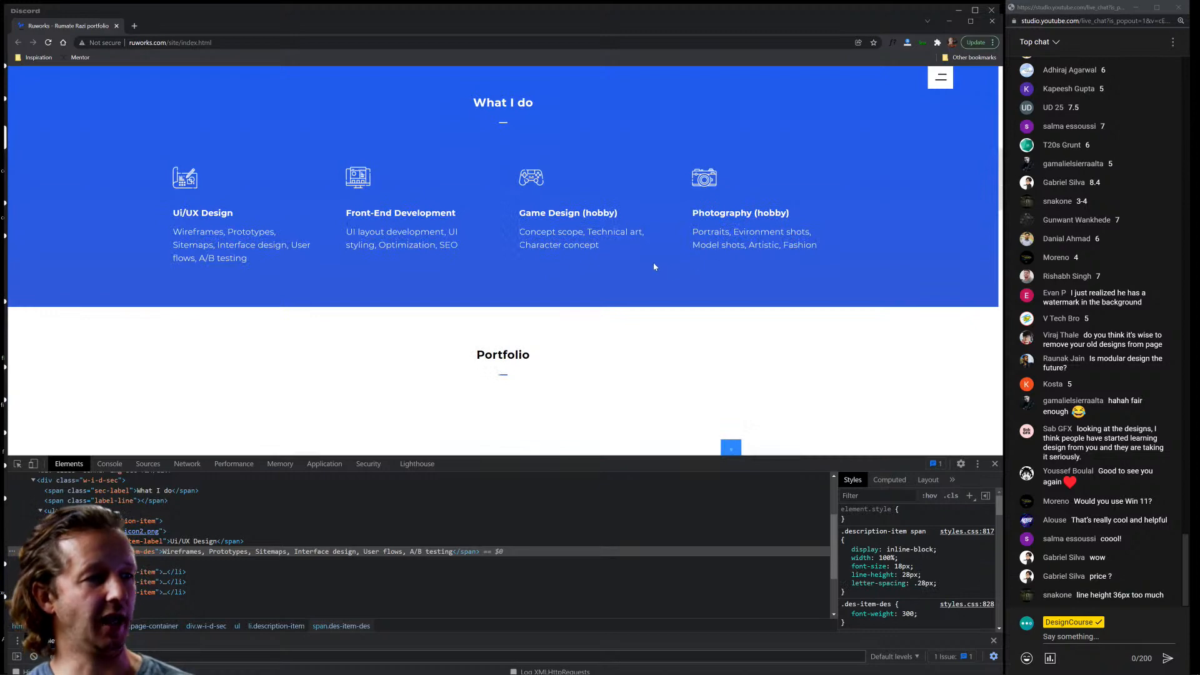
# Close the developer tools, reload the page to discard the text edits, and return to the original What I do section.
pyautogui.click(994, 464)
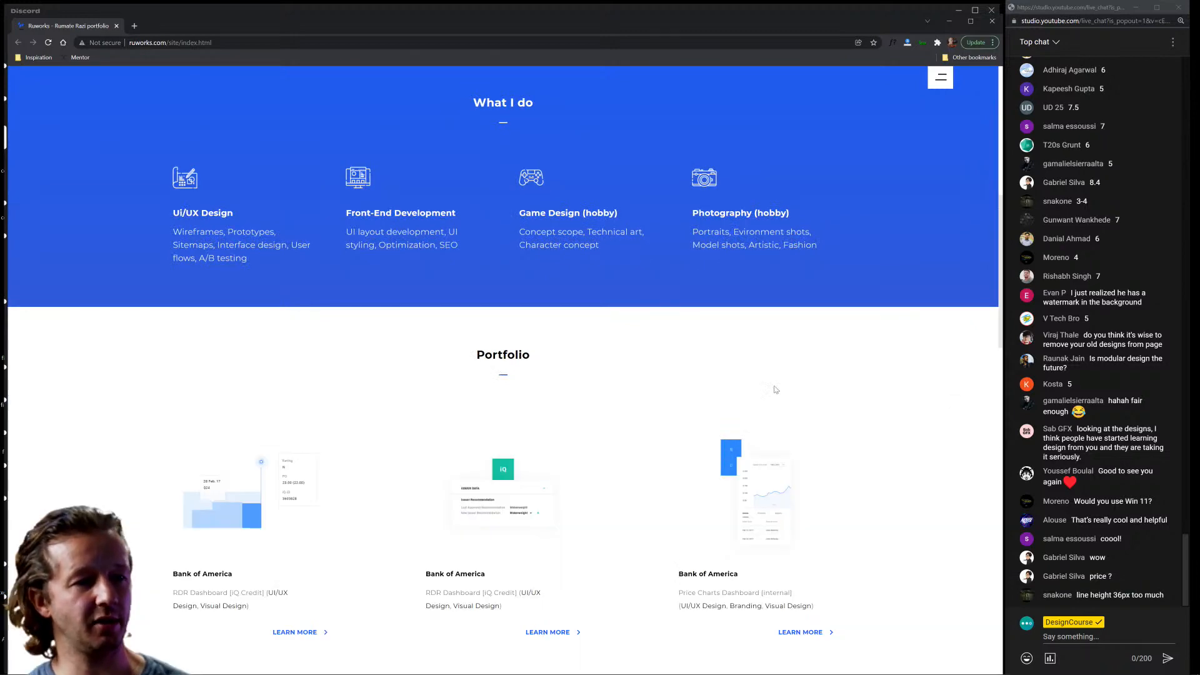
pyautogui.scroll(3, 545, 388)
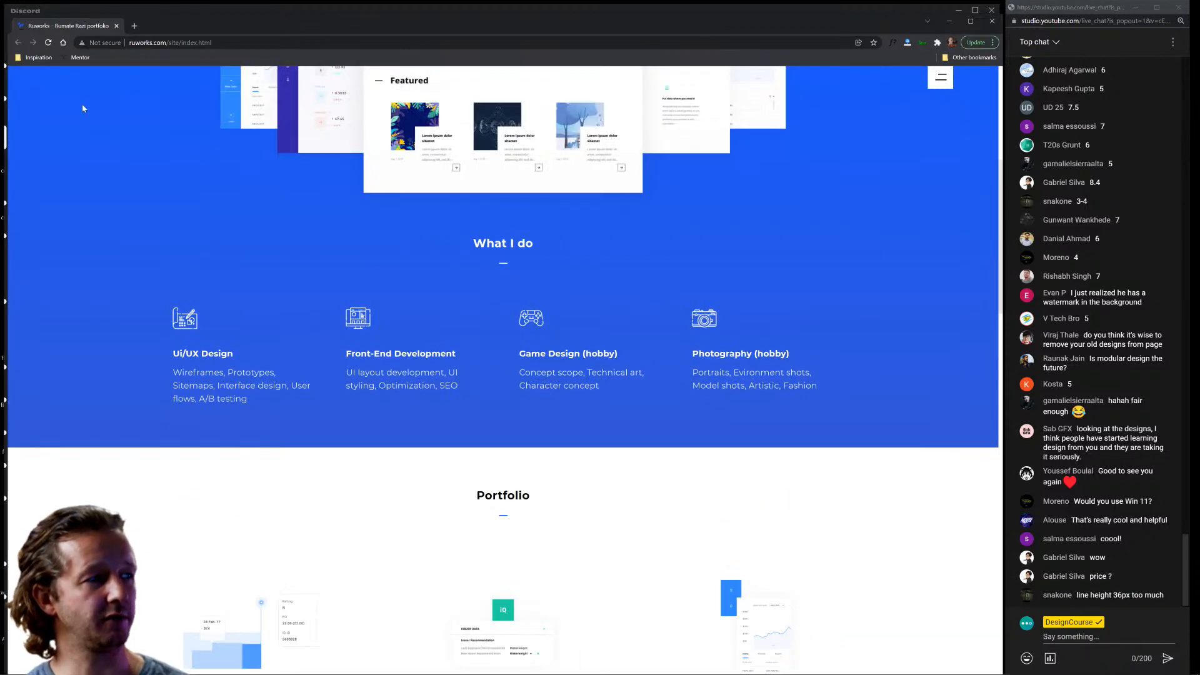
pyautogui.click(48, 42)
pyautogui.scroll(-5, 305, 230)
pyautogui.scroll(3, 486, 272)
pyautogui.scroll(4, 486, 272)
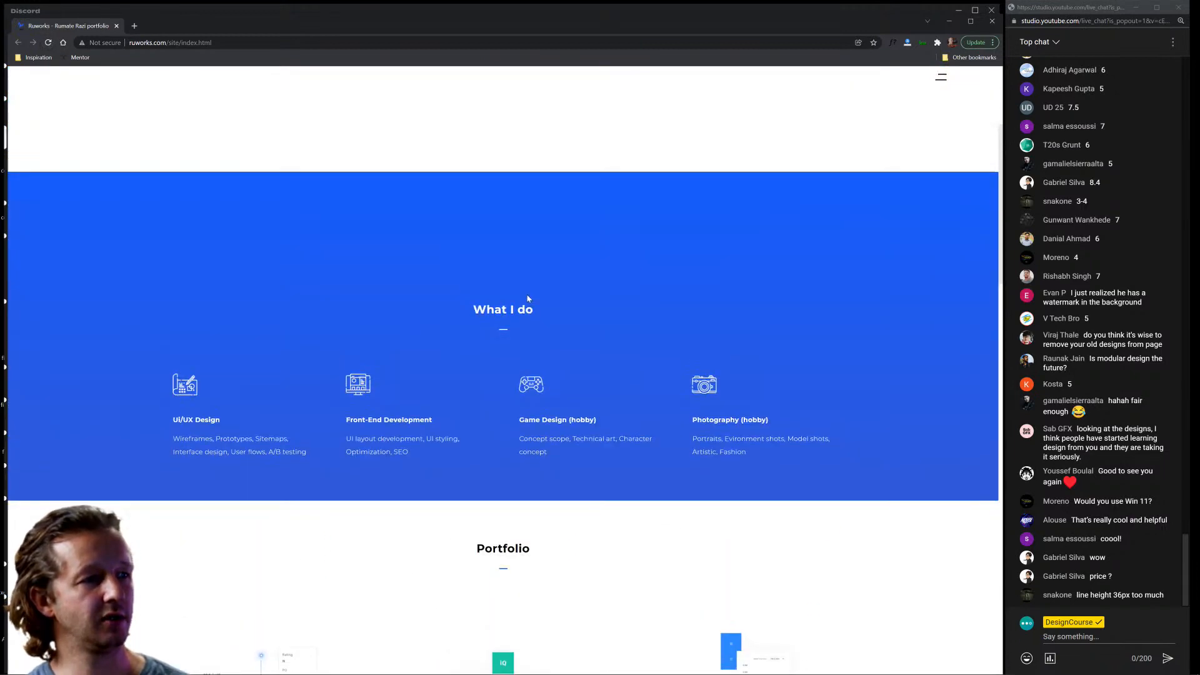
# Examine the Portfolio project grid down to the Skills section, ending back at the Portfolio heading.
pyautogui.scroll(-6, 503, 509)
pyautogui.scroll(-3, 612, 374)
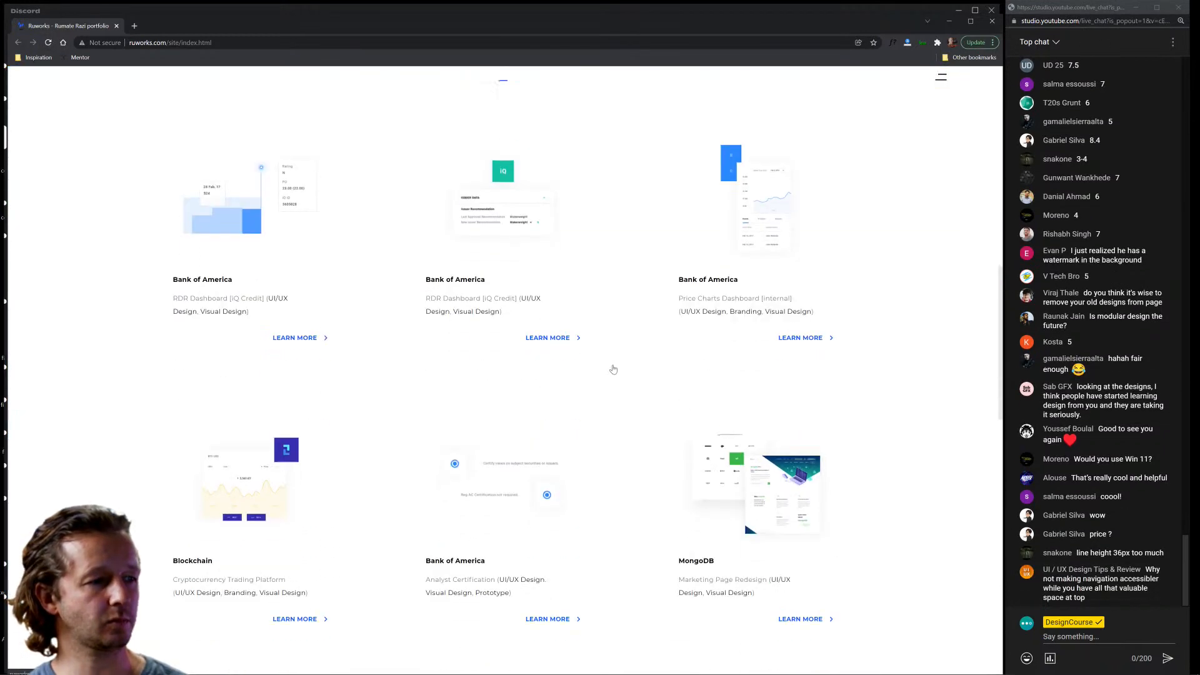
pyautogui.scroll(-5, 638, 375)
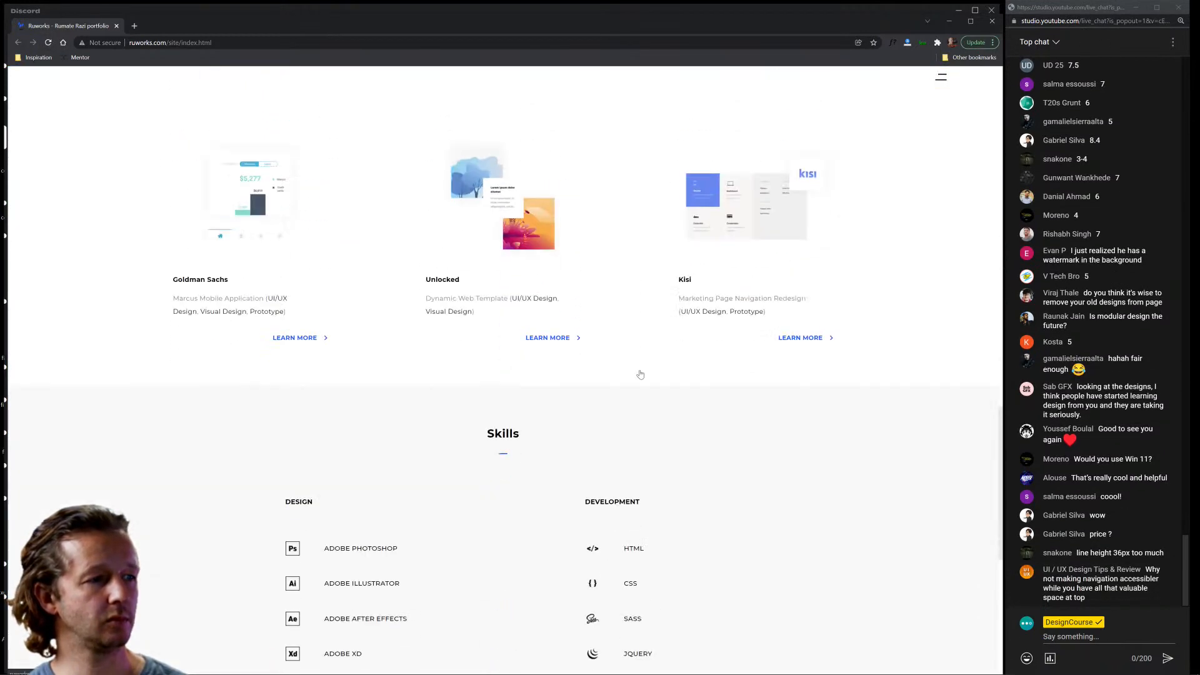
pyautogui.scroll(10, 638, 375)
pyautogui.scroll(-4, 648, 386)
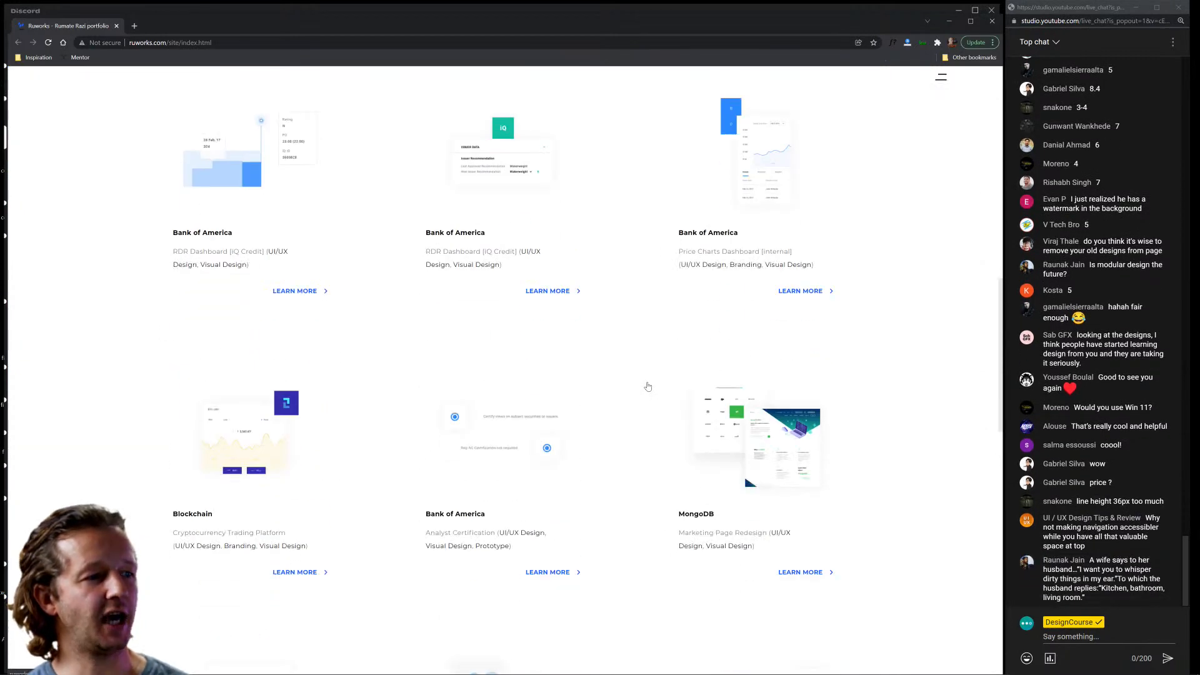
pyautogui.scroll(3, 648, 386)
pyautogui.scroll(-2, 648, 386)
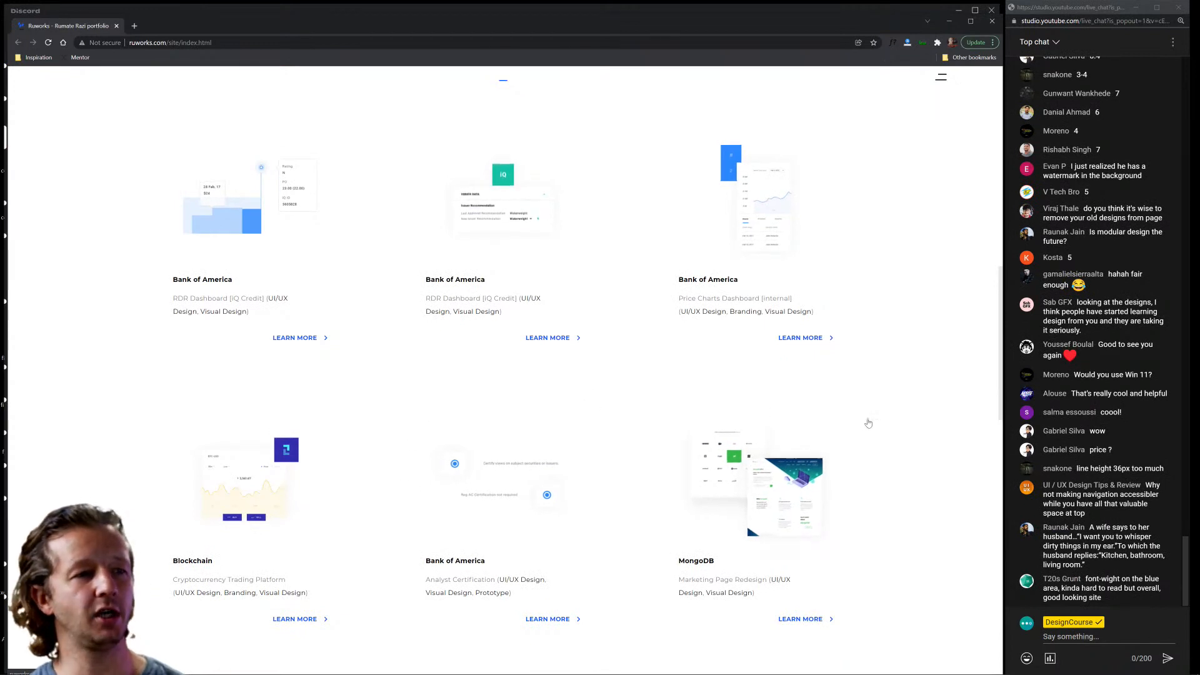
pyautogui.scroll(2, 929, 350)
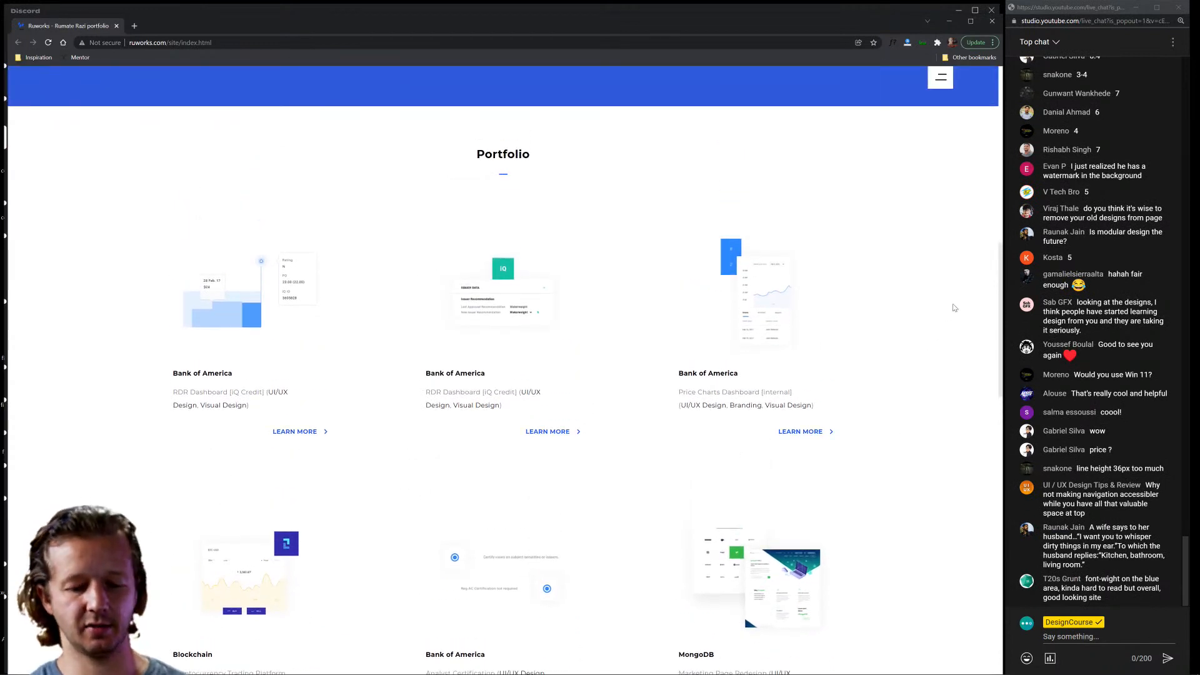
# Inspect the Portfolio section in the developer tools and try a blue background on it through its inline style.
pyautogui.hotkey('ctrl', 'shift', 'i')
pyautogui.click(18, 463)
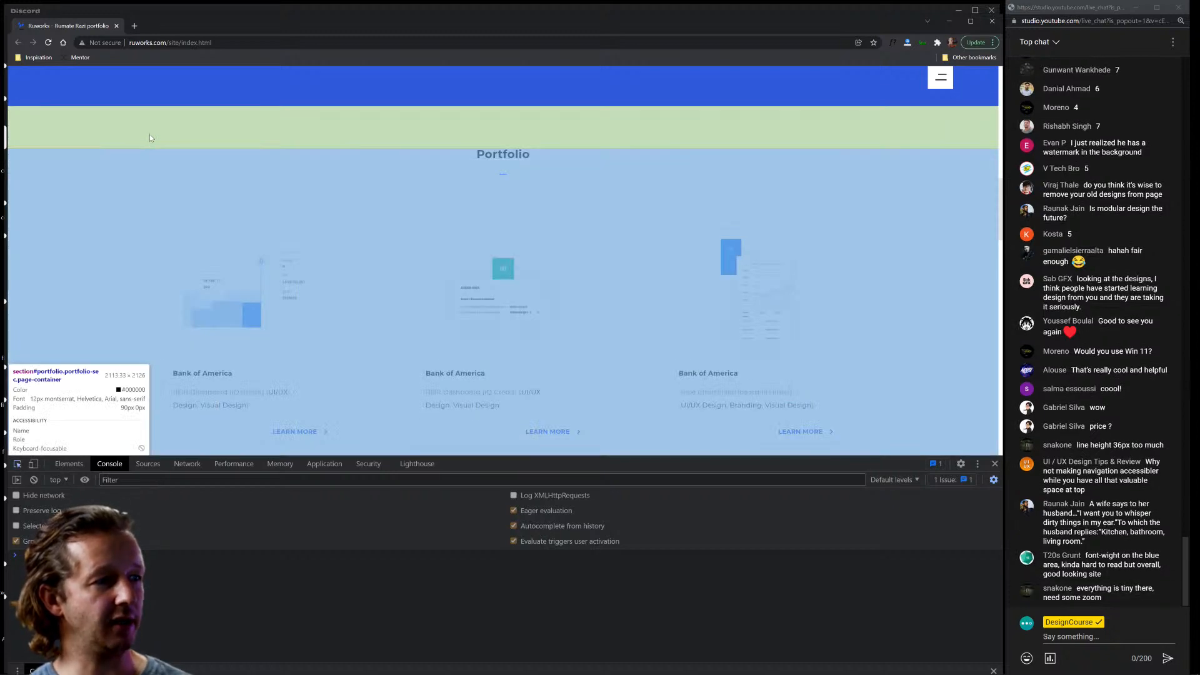
pyautogui.click(148, 134)
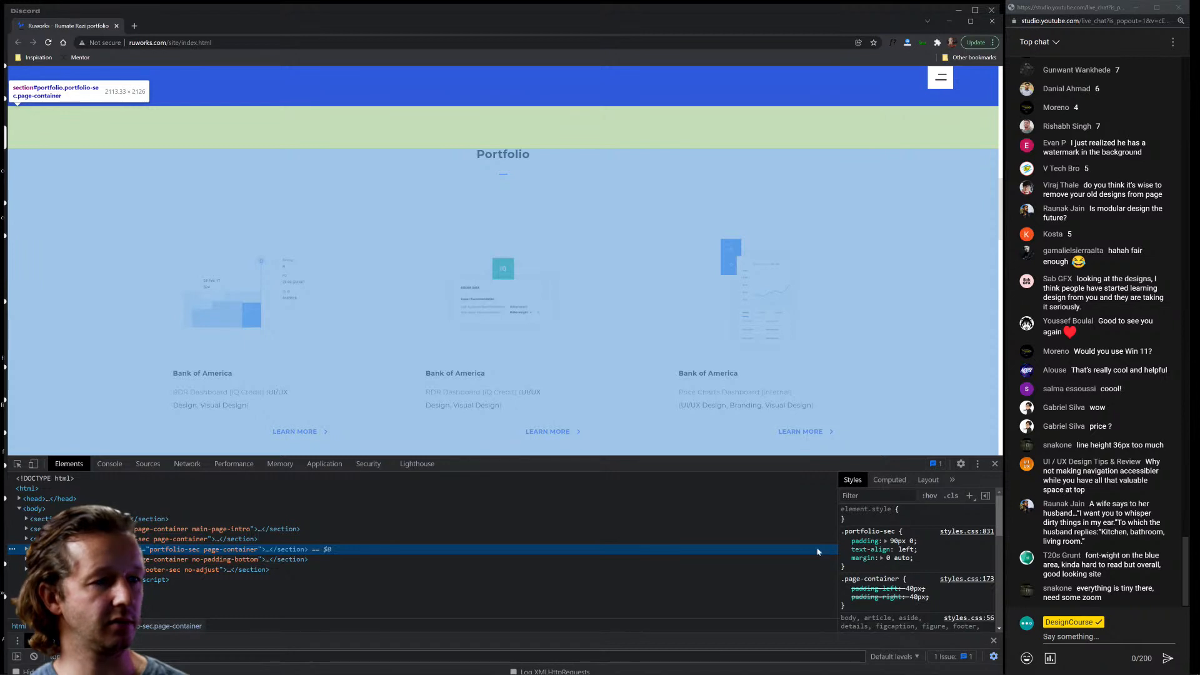
pyautogui.click(930, 508)
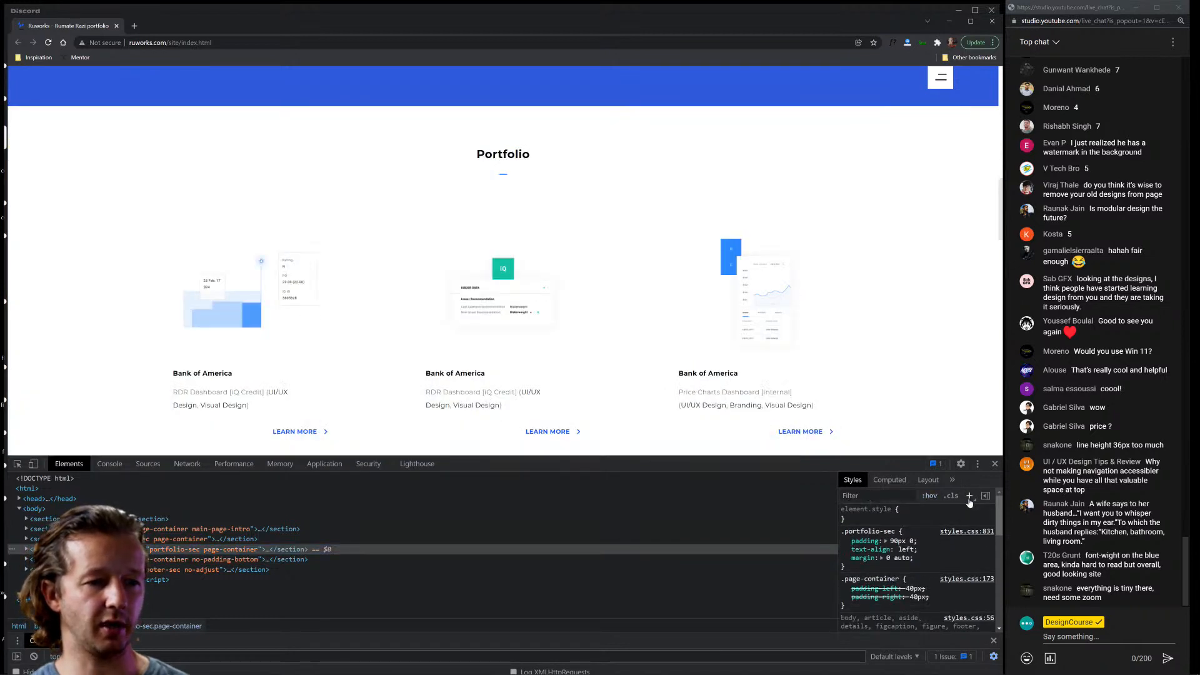
pyautogui.click(940, 517)
pyautogui.write('background: ')
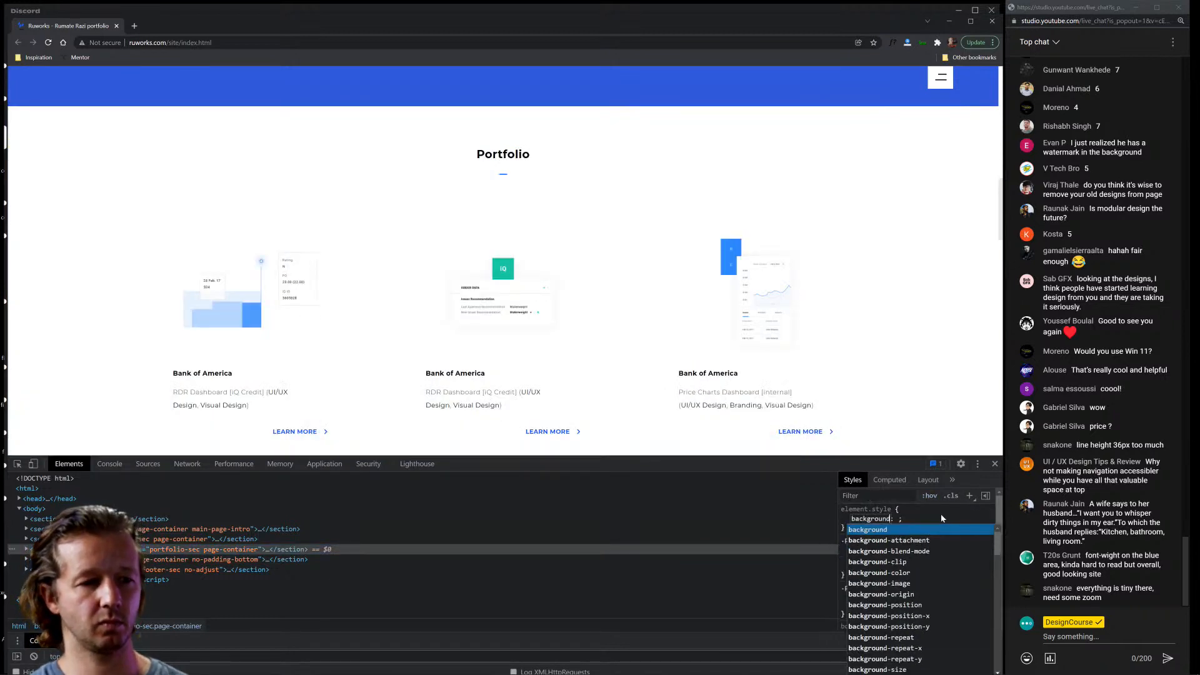
pyautogui.write('blue')
pyautogui.press('Return')
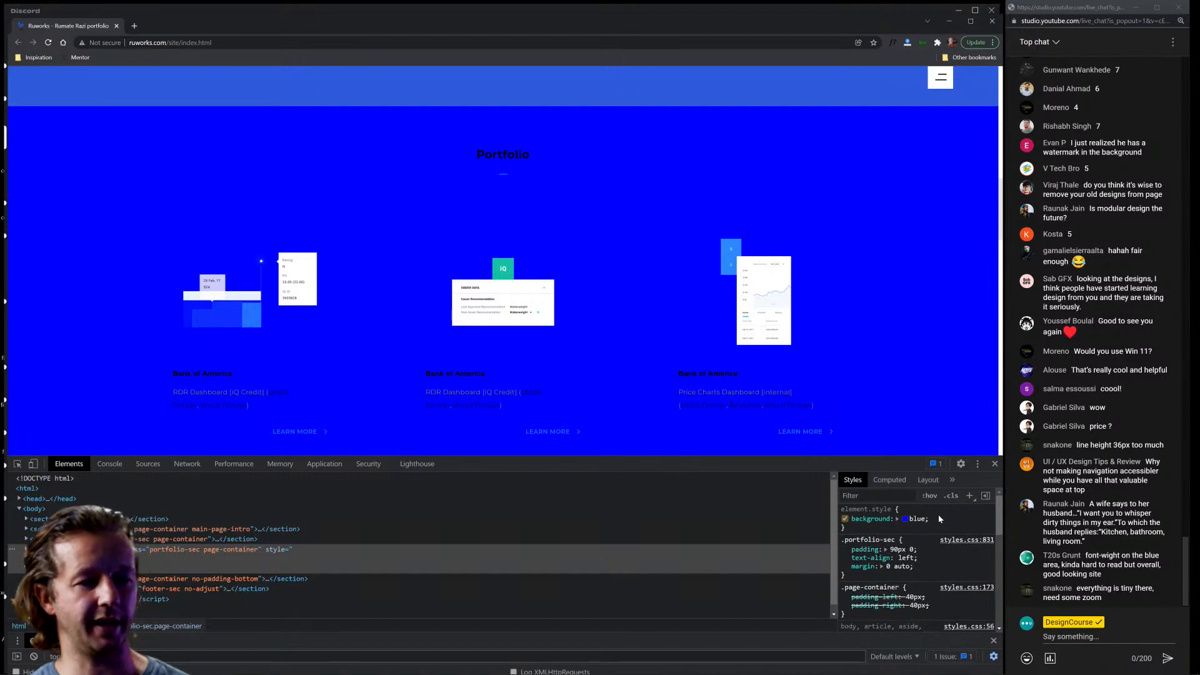
# Change the Portfolio section's background to #f1f1f1, close the developer tools and check the project grid against it.
pyautogui.click(904, 519)
pyautogui.moveTo(874, 492); pyautogui.dragTo(844, 494)
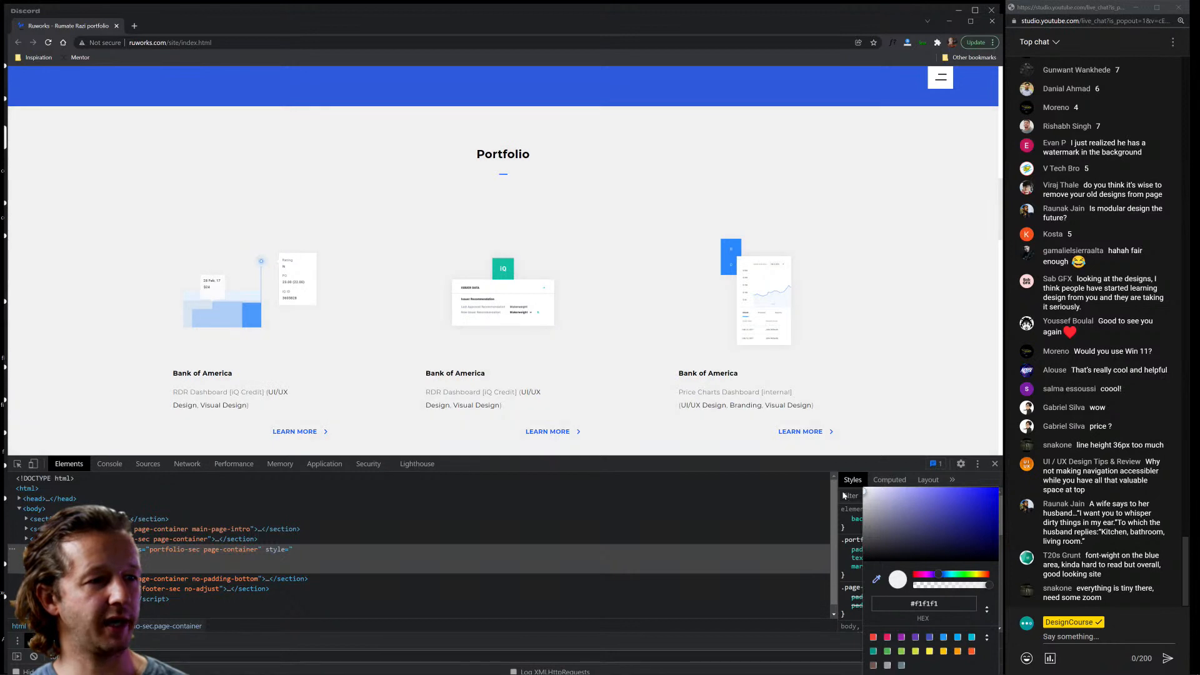
pyautogui.click(877, 405)
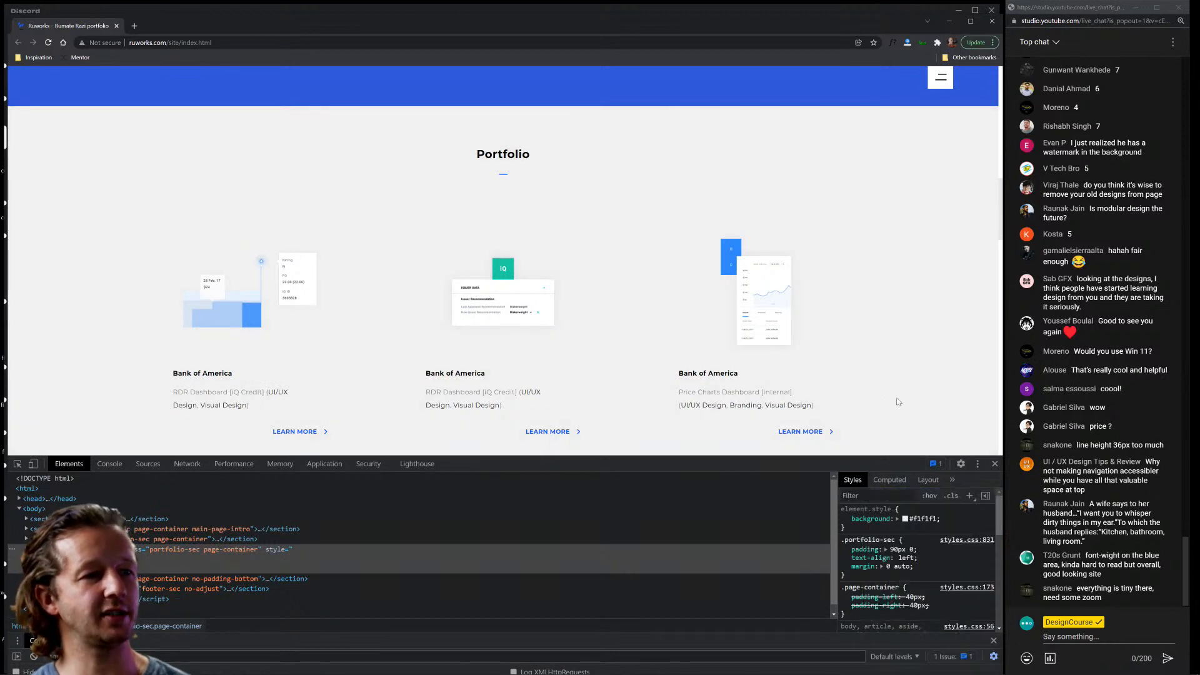
pyautogui.click(994, 464)
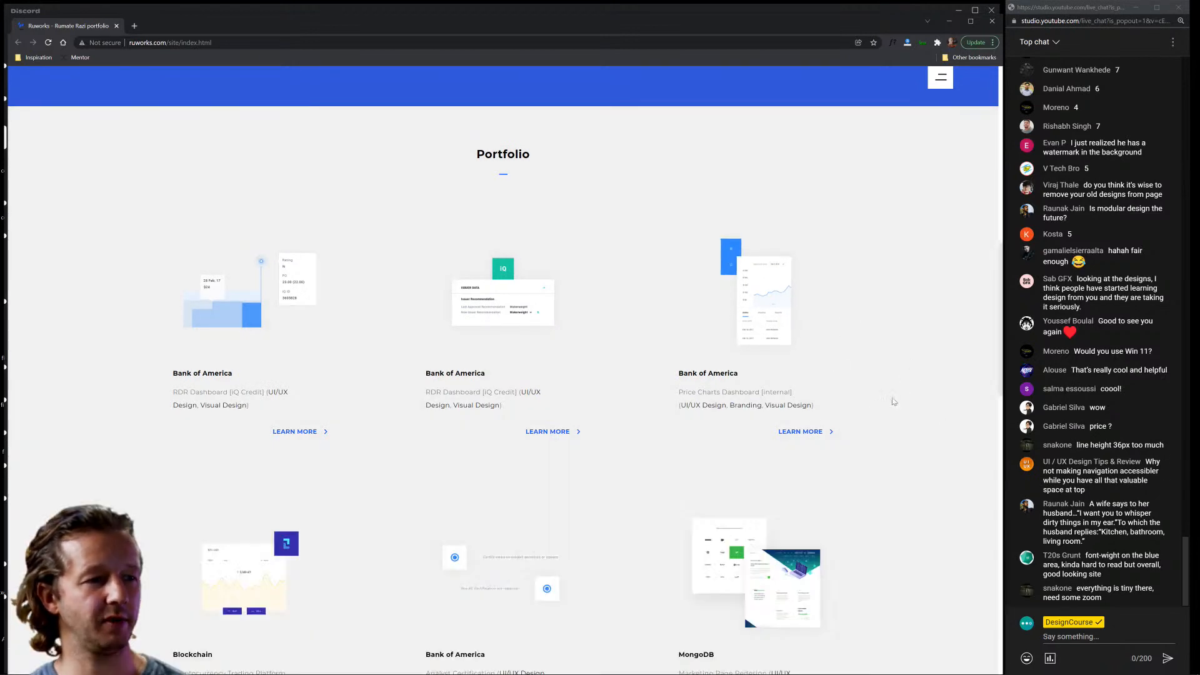
pyautogui.scroll(-3, 661, 412)
pyautogui.scroll(-1, 661, 413)
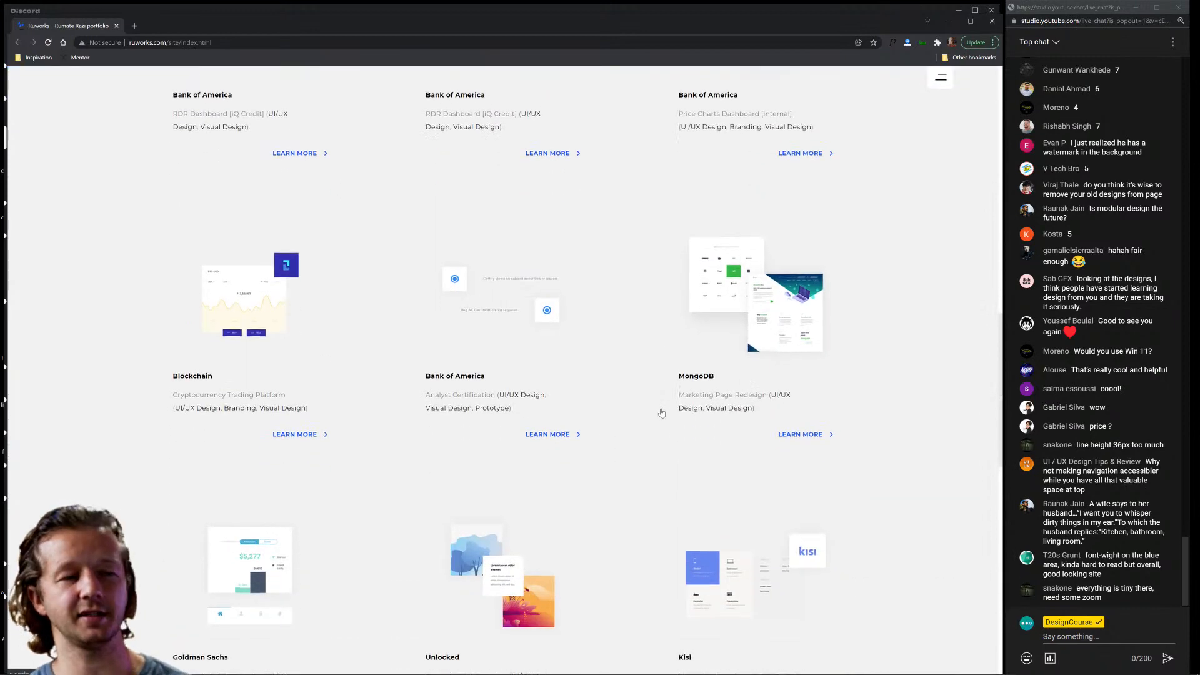
pyautogui.scroll(1, 661, 412)
pyautogui.scroll(1, 661, 413)
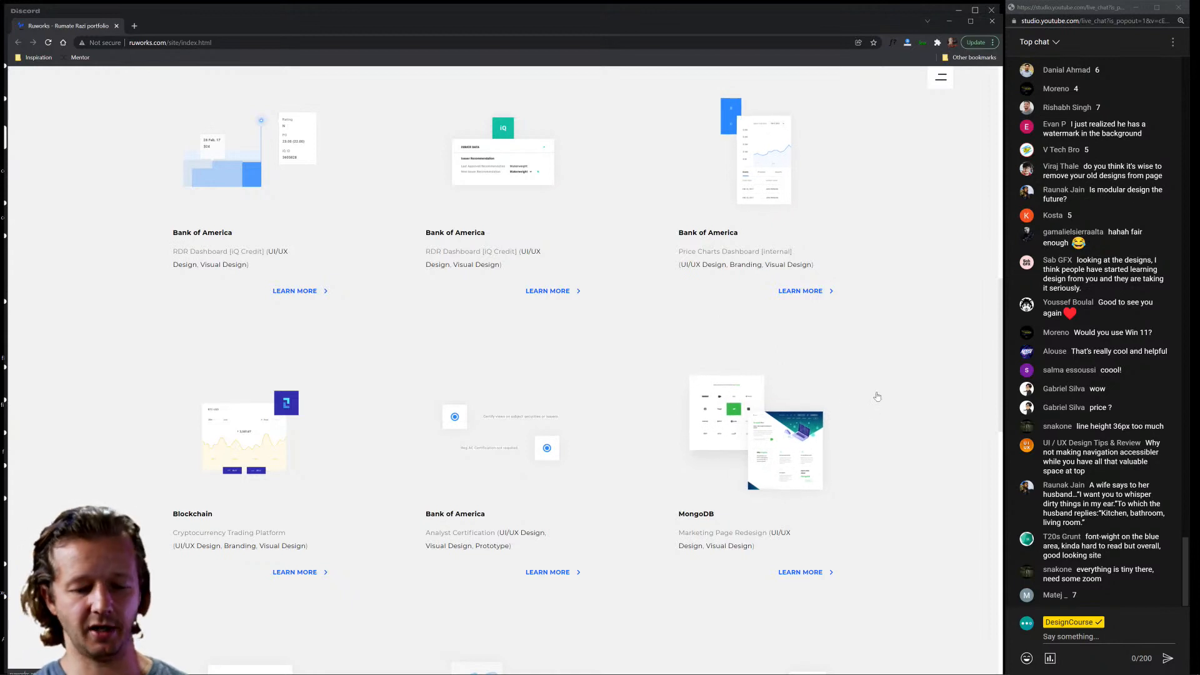
# Inspect the MongoDB project's link element and add a white background to the .portfolio-sec a rule for all project cards.
pyautogui.press('F12')
pyautogui.click(18, 463)
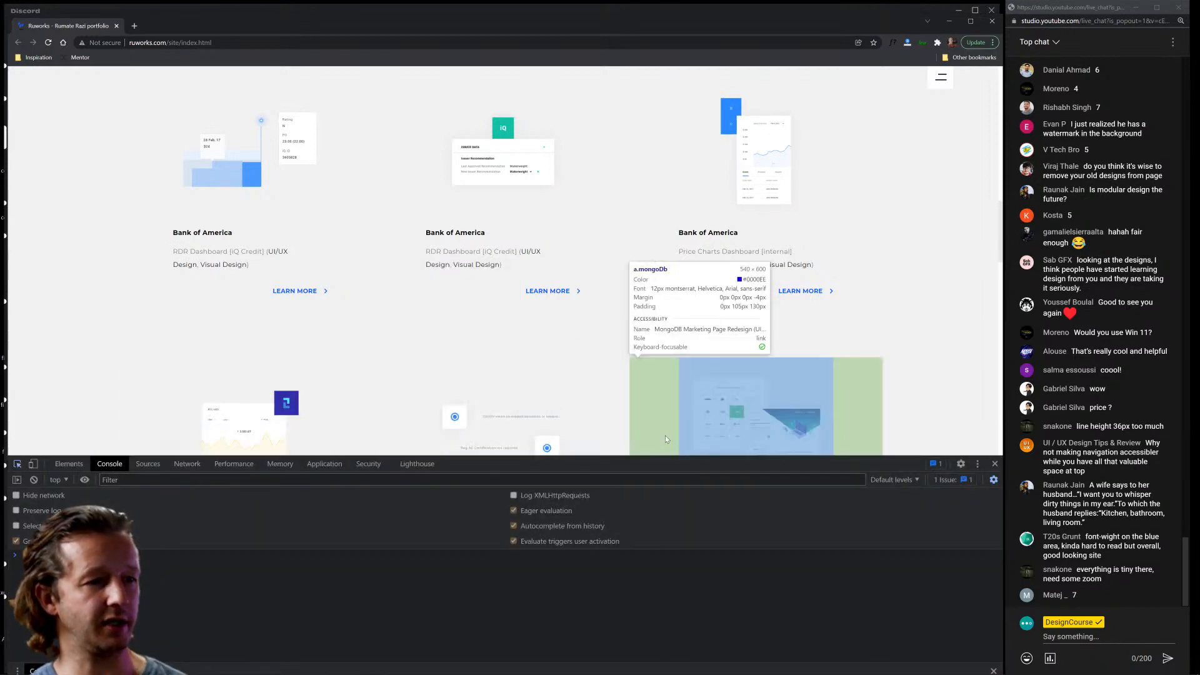
pyautogui.click(695, 381)
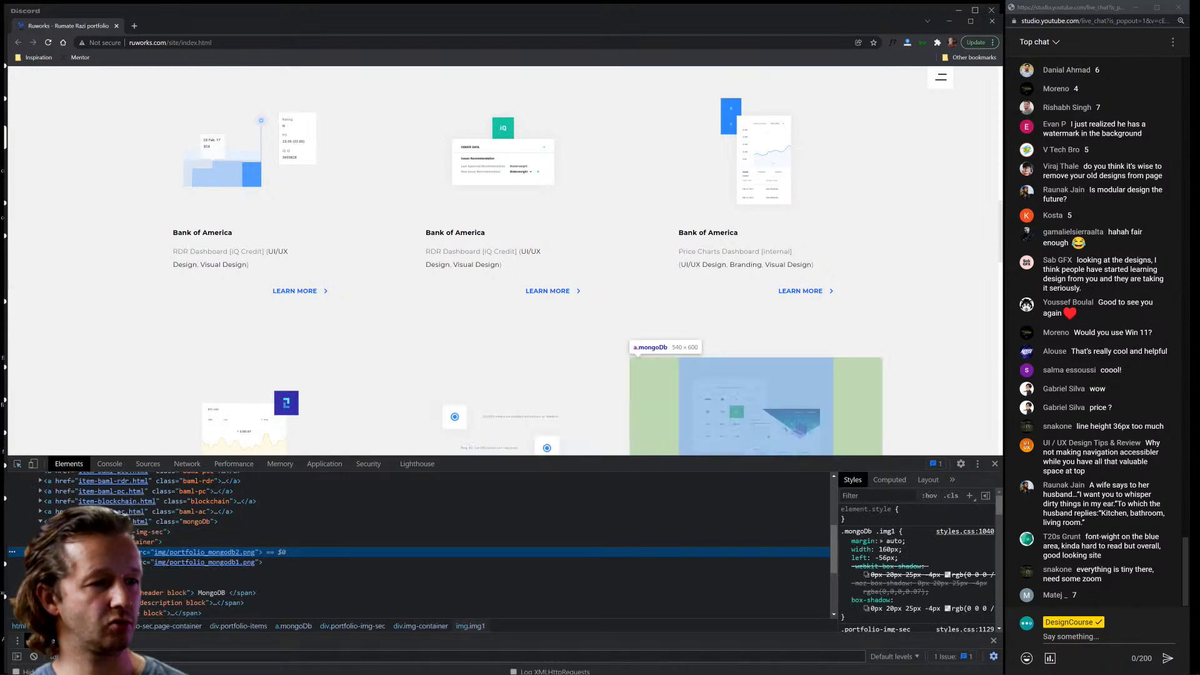
pyautogui.click(139, 521)
pyautogui.click(45, 29)
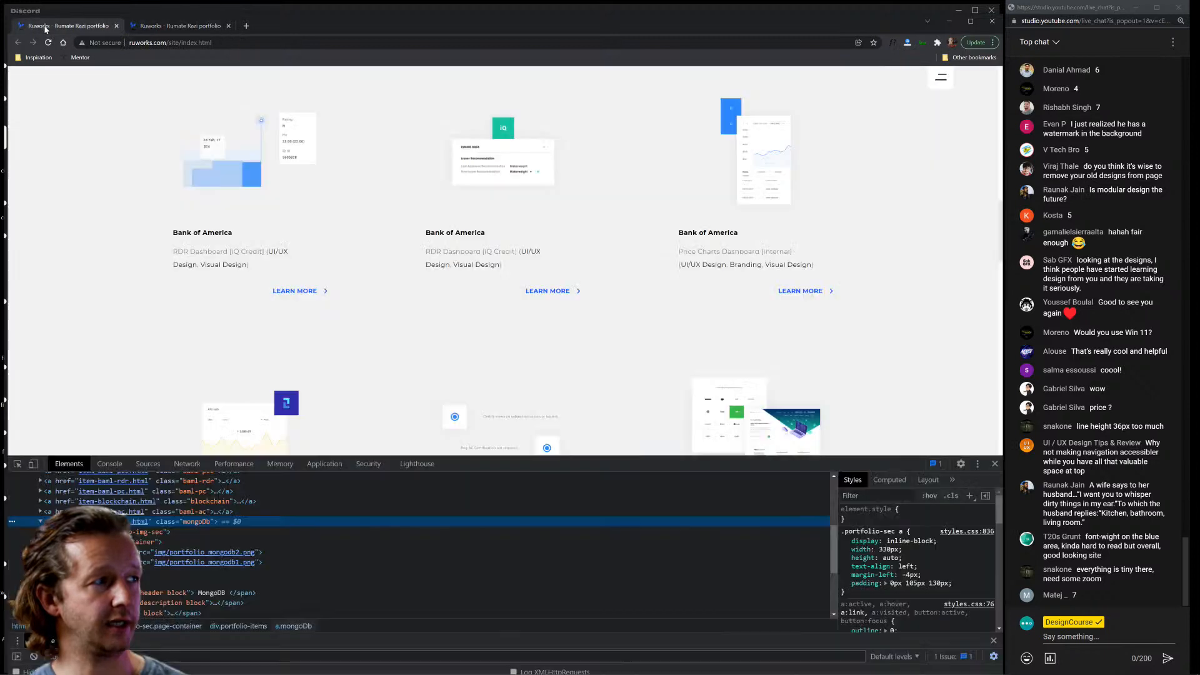
pyautogui.click(921, 512)
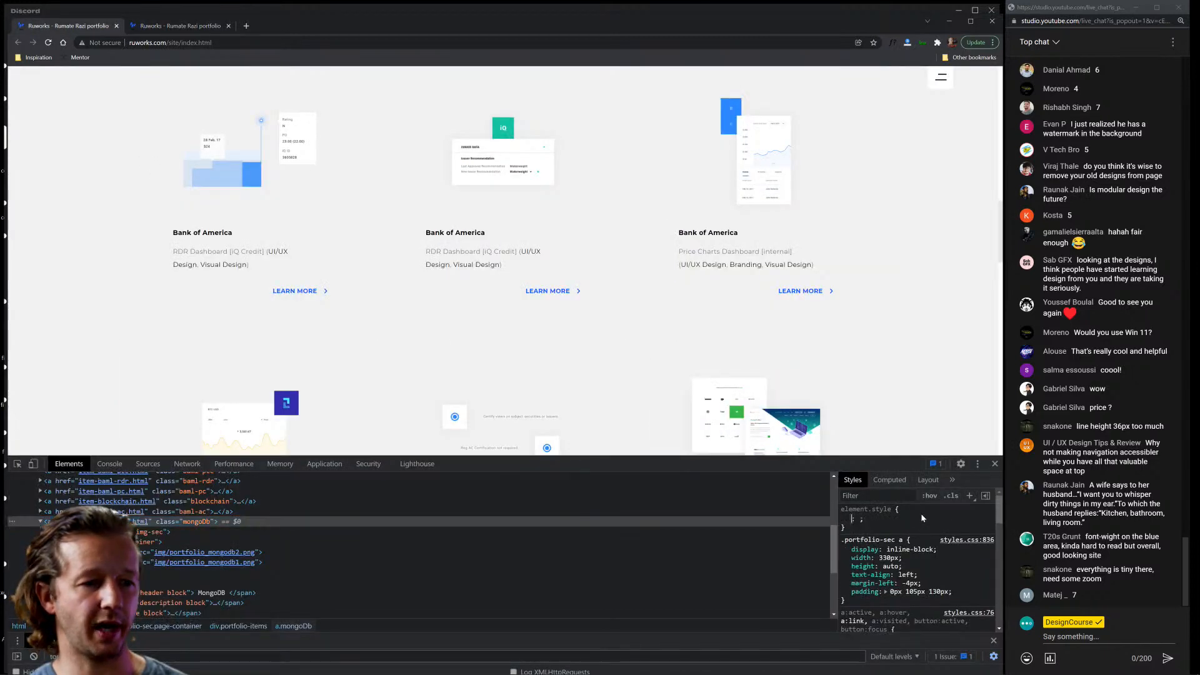
pyautogui.click(956, 588)
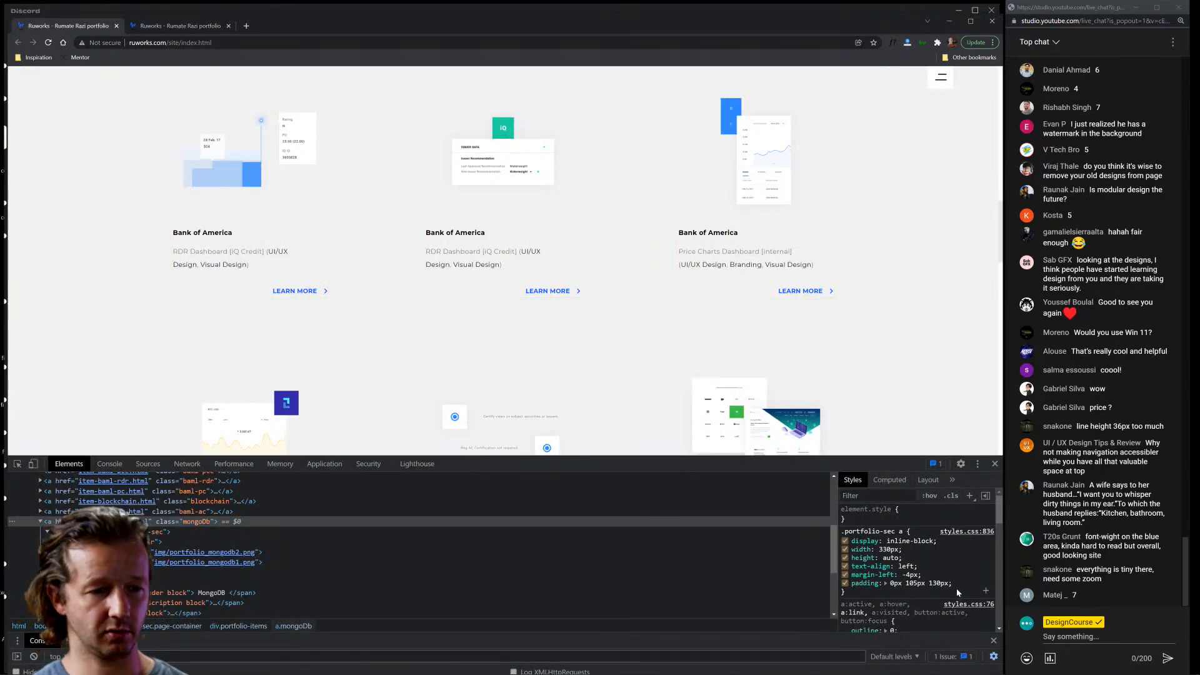
pyautogui.write('background:white;')
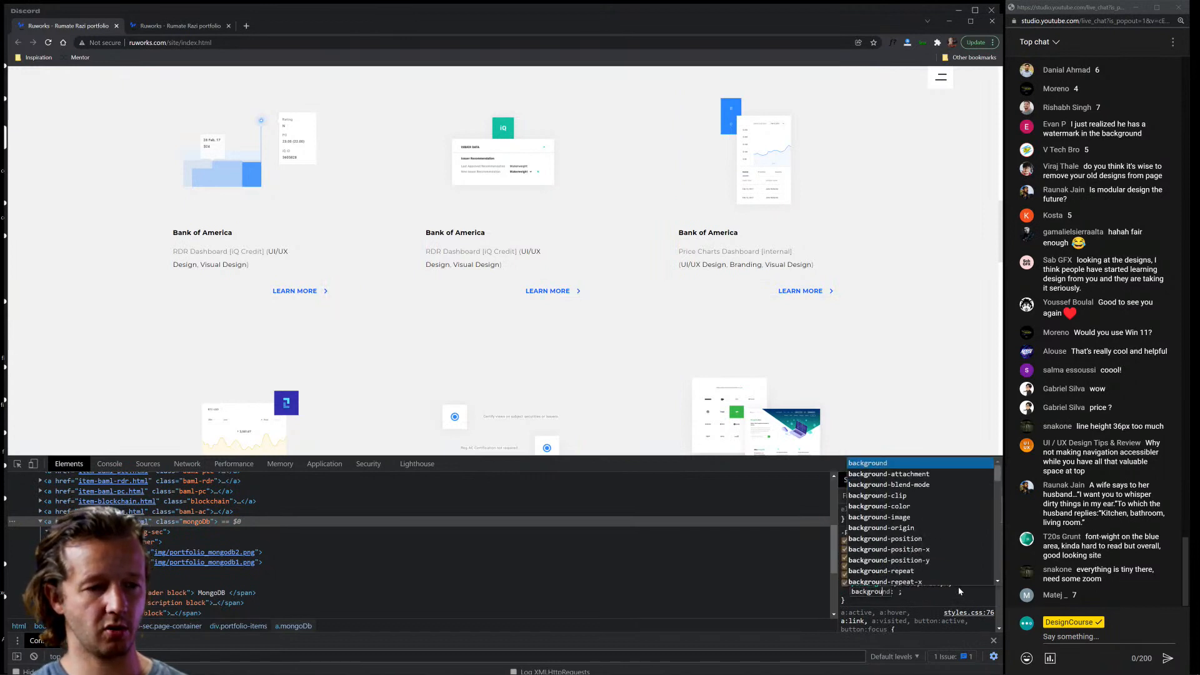
pyautogui.press('Return')
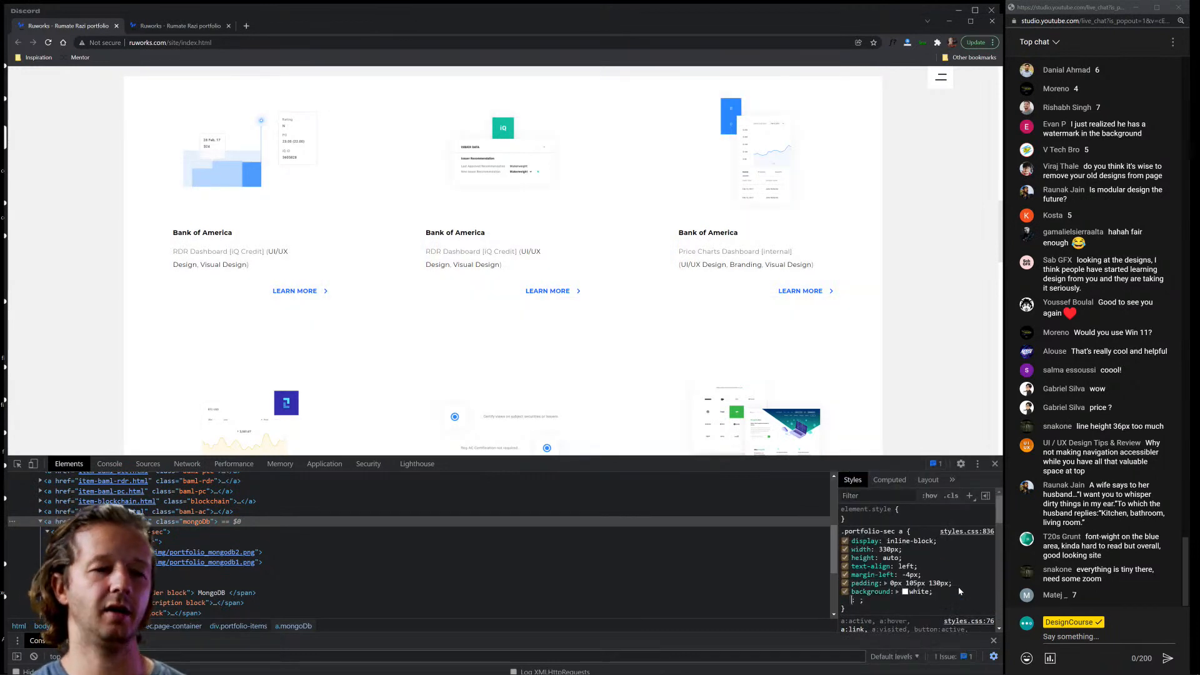
# Add a 3em margin to the project cards in the .portfolio-sec a rule.
pyautogui.write('padding: ;')
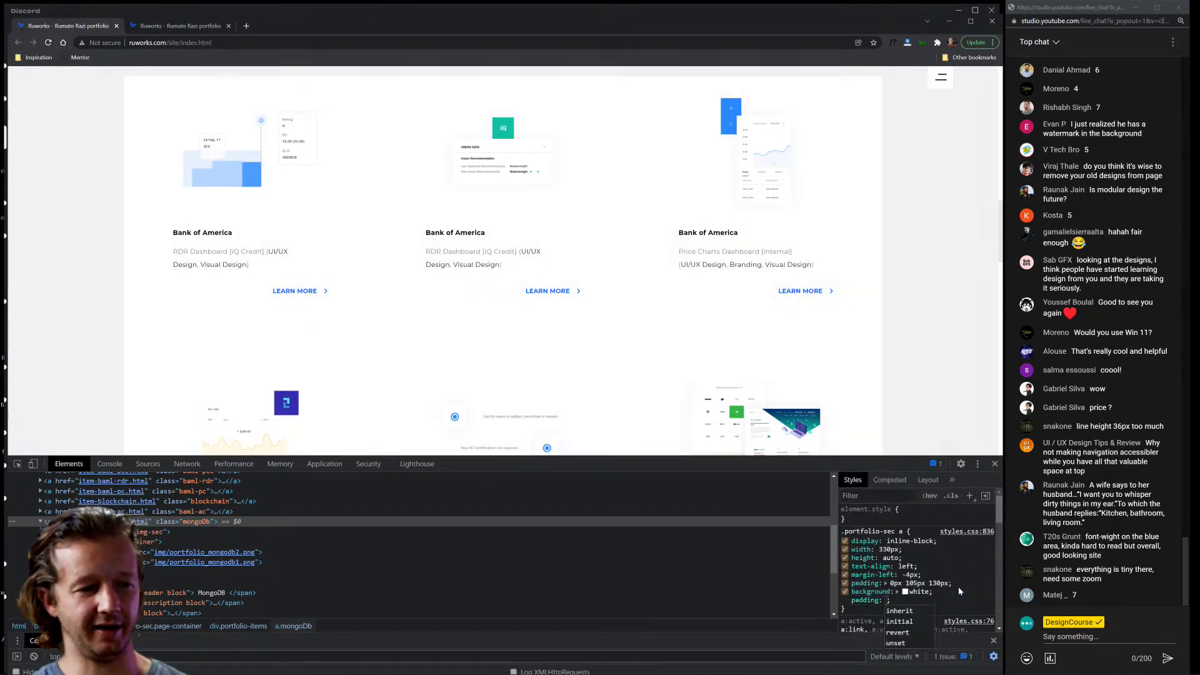
pyautogui.hotkey('shift', 'Tab')
pyautogui.write('marg')
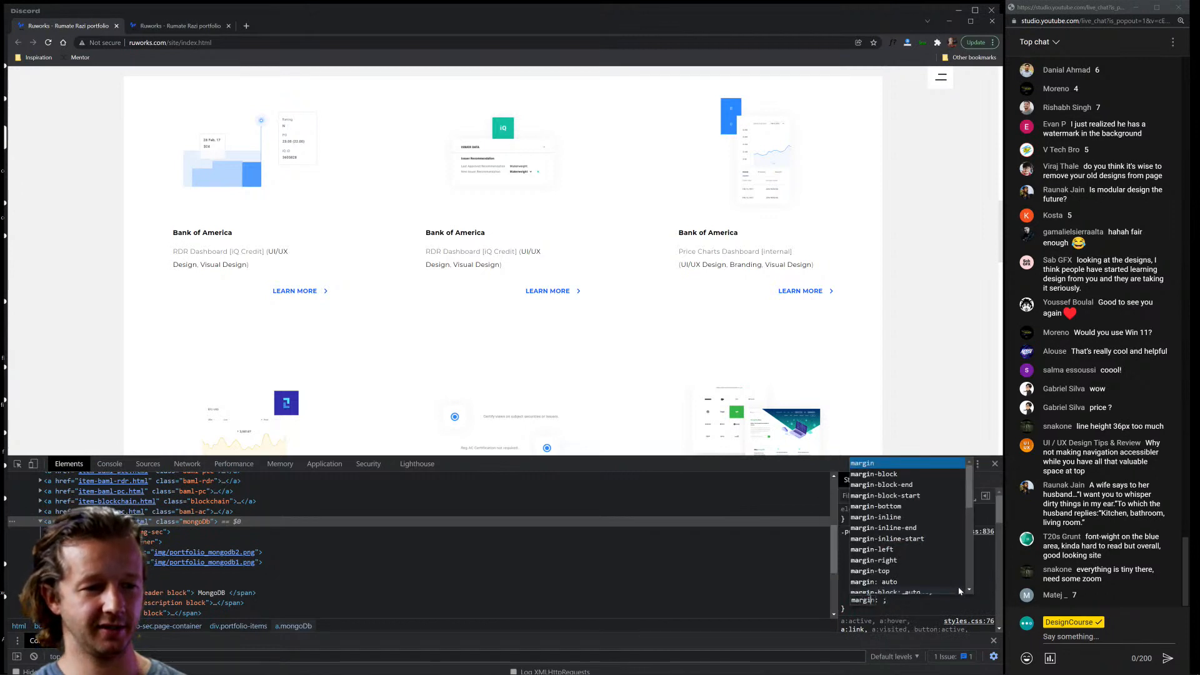
pyautogui.press('Tab')
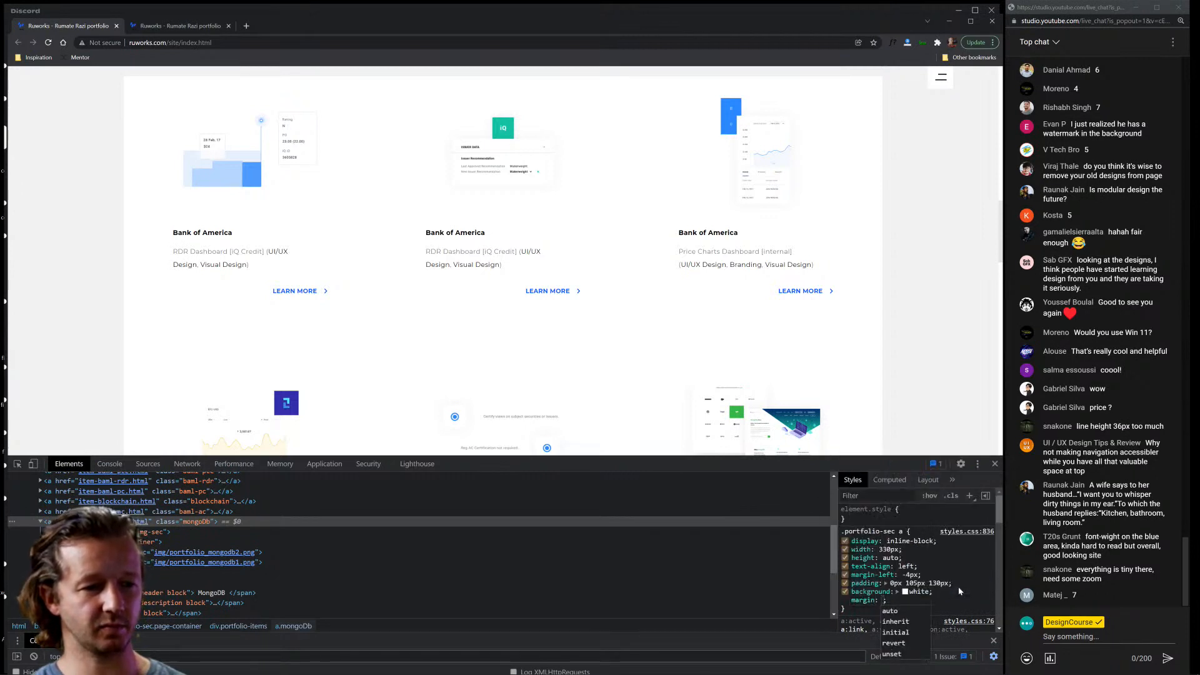
pyautogui.write('3em')
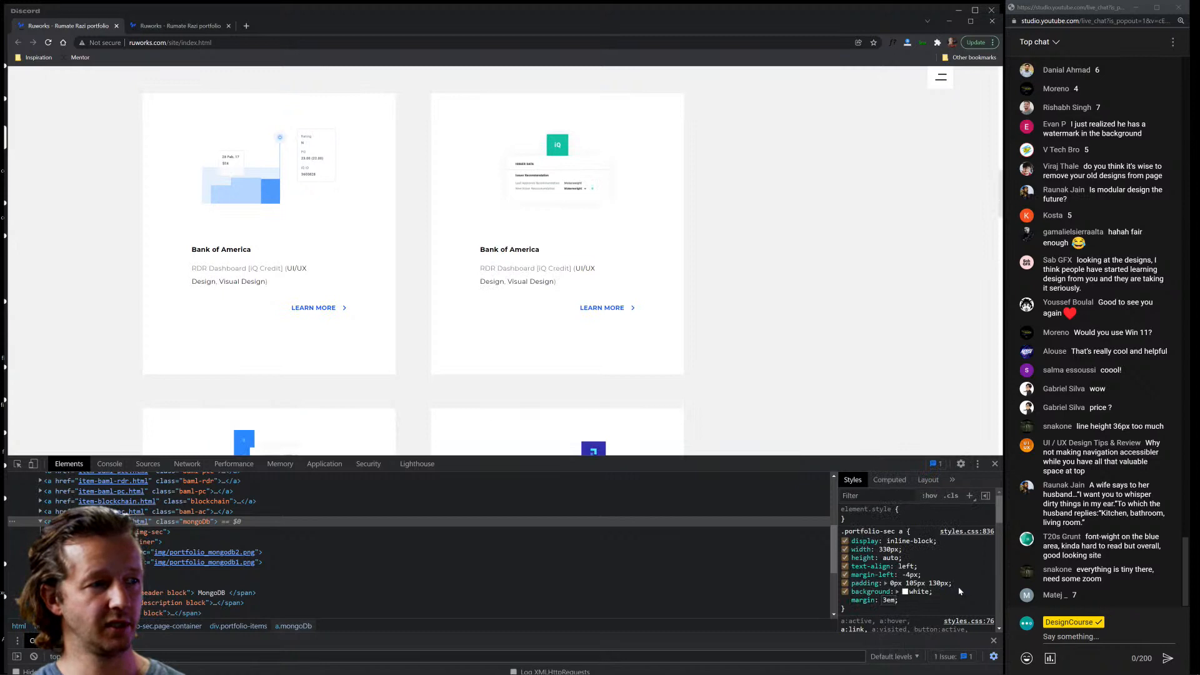
pyautogui.press('Return')
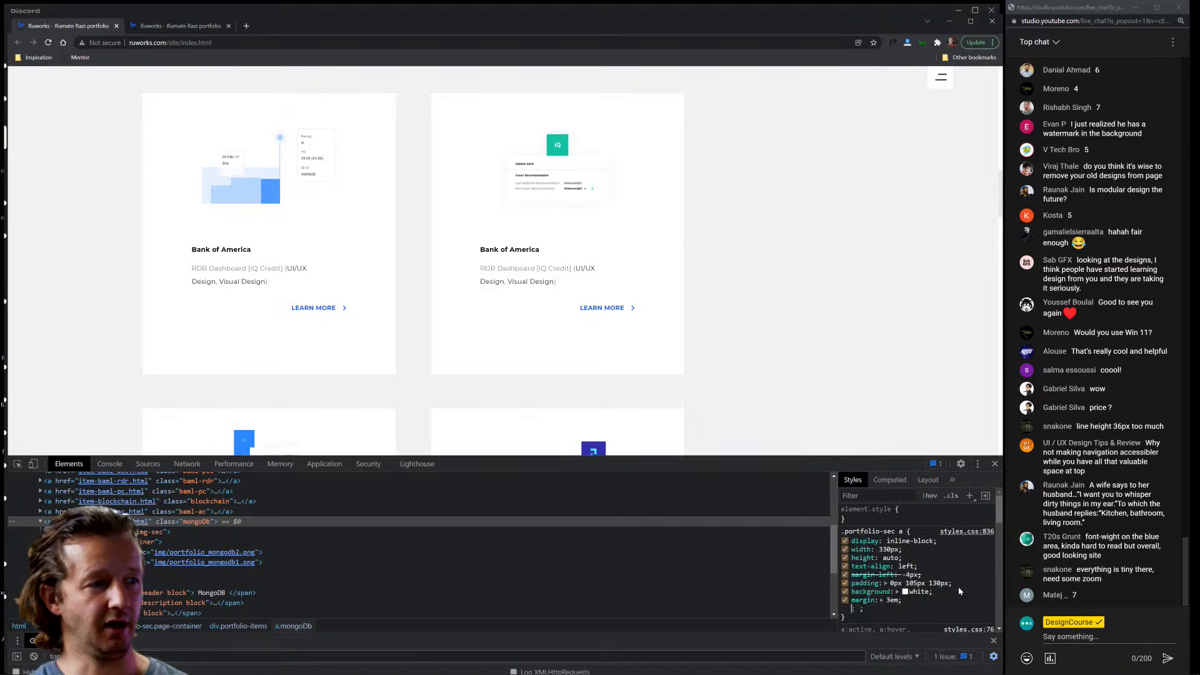
# Close the developer tools, check the spaced white project cards, and reload the page to discard the CSS edits.
pyautogui.click(994, 464)
pyautogui.scroll(3, 412, 216)
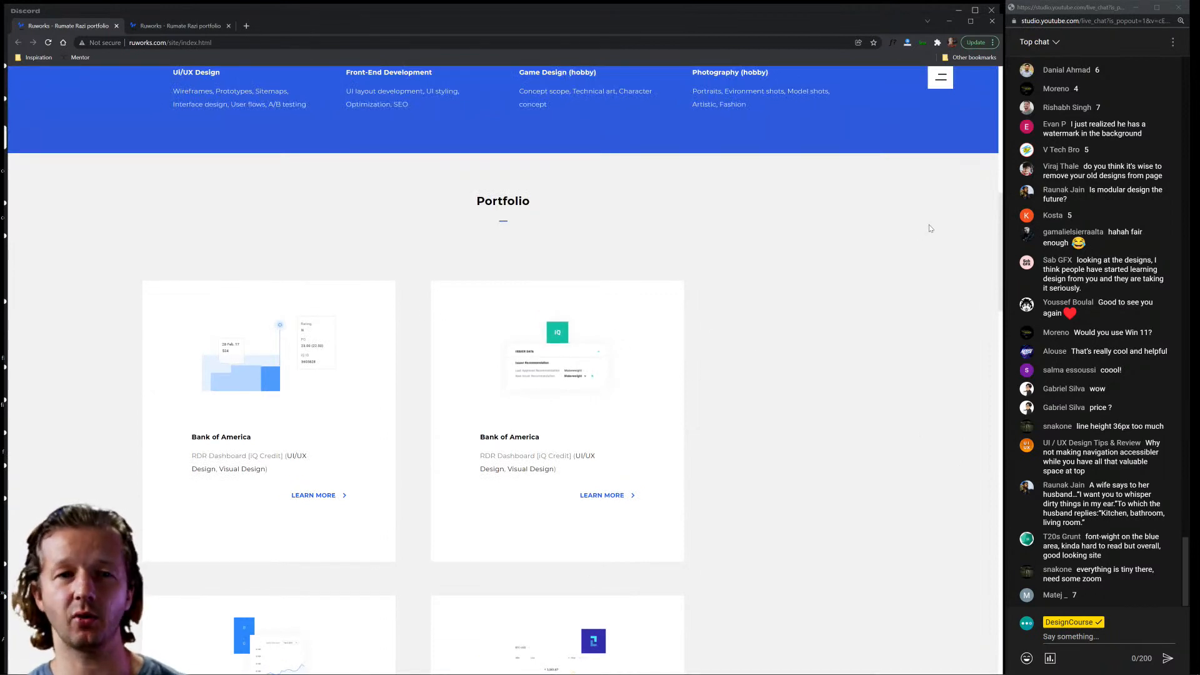
pyautogui.scroll(-6, 844, 322)
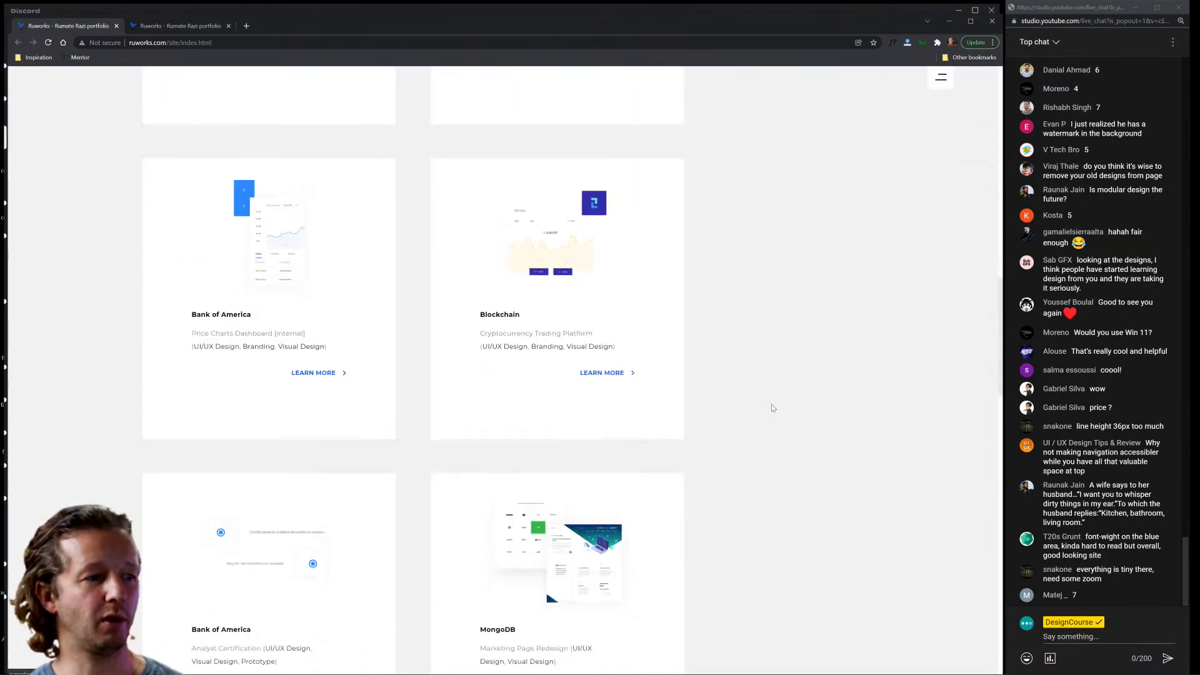
pyautogui.scroll(2, 624, 331)
pyautogui.click(49, 43)
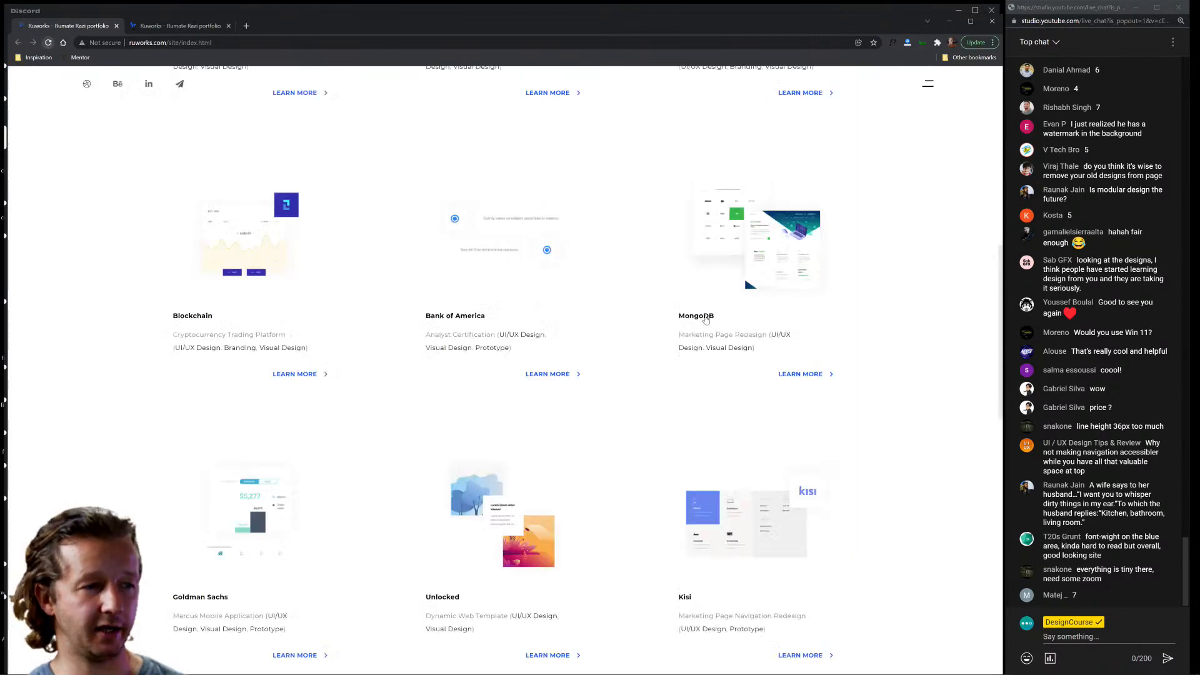
# Examine the original page from the Portfolio grid through Skills and Contact, ending back at the hero section.
pyautogui.scroll(-2, 775, 350)
pyautogui.scroll(5, 839, 386)
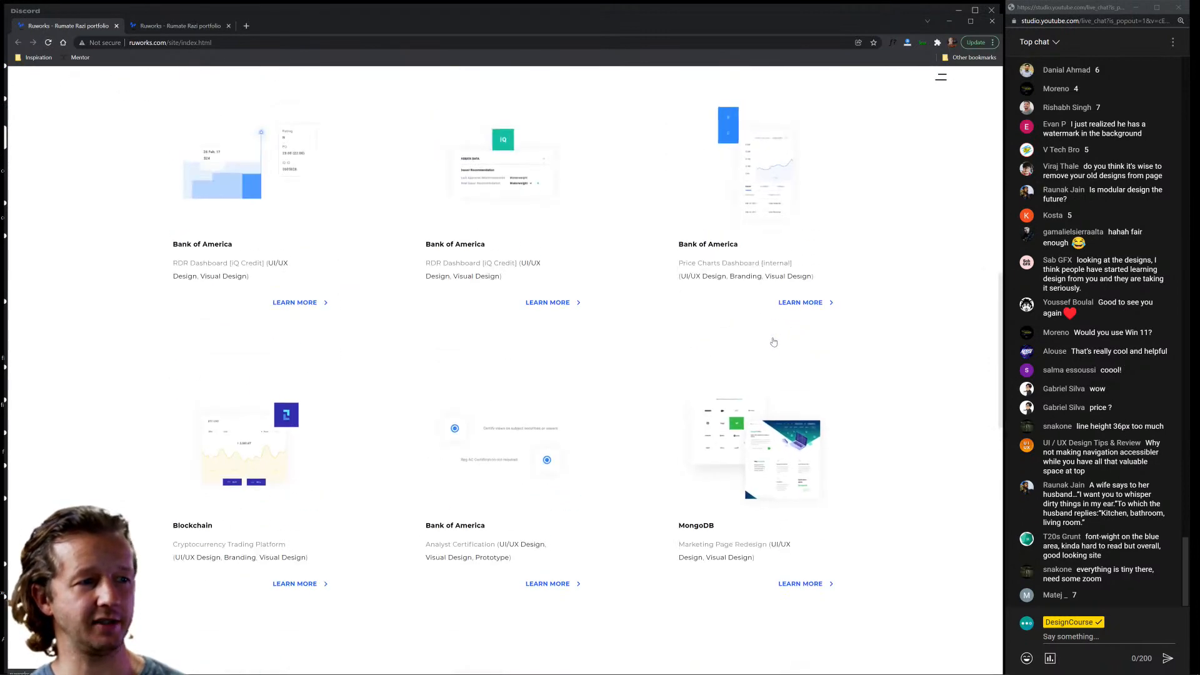
pyautogui.scroll(-12, 703, 320)
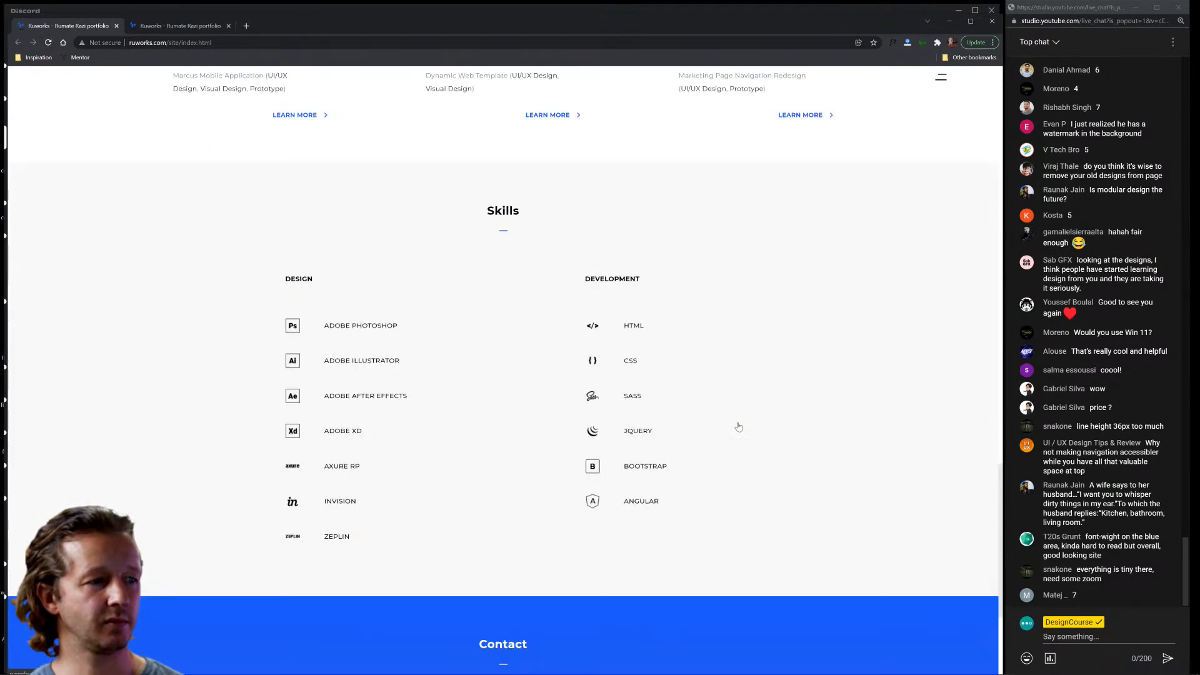
pyautogui.scroll(-1, 738, 426)
pyautogui.scroll(-3, 739, 425)
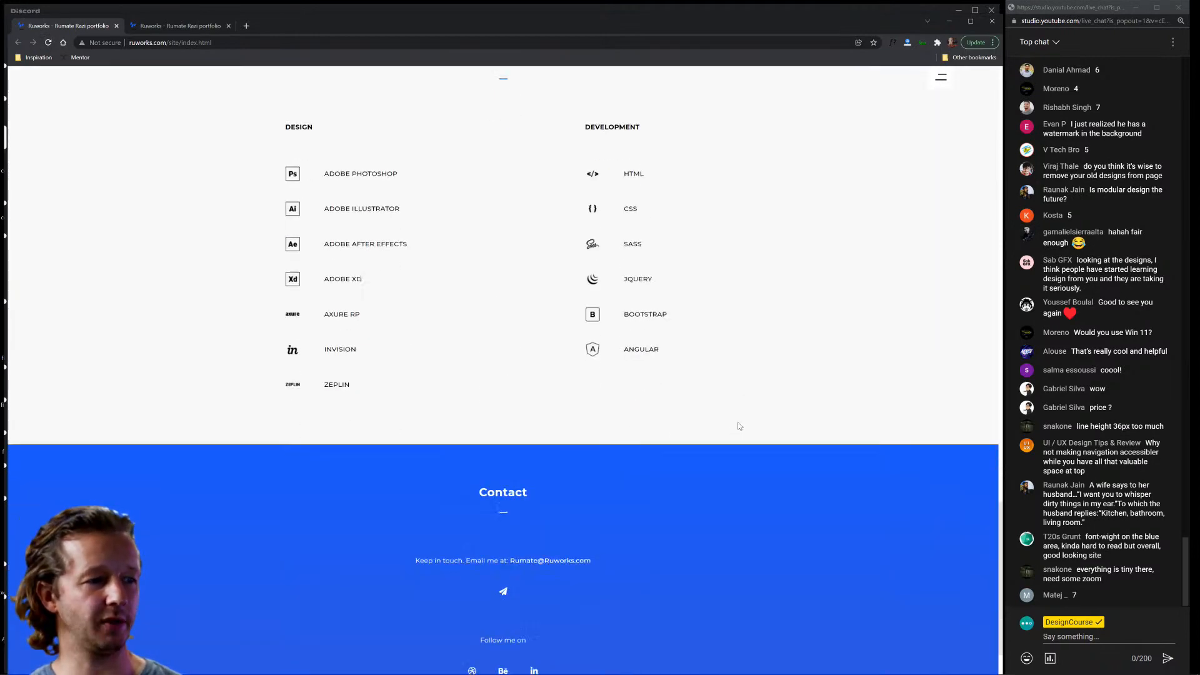
pyautogui.scroll(12, 649, 352)
pyautogui.scroll(15, 650, 352)
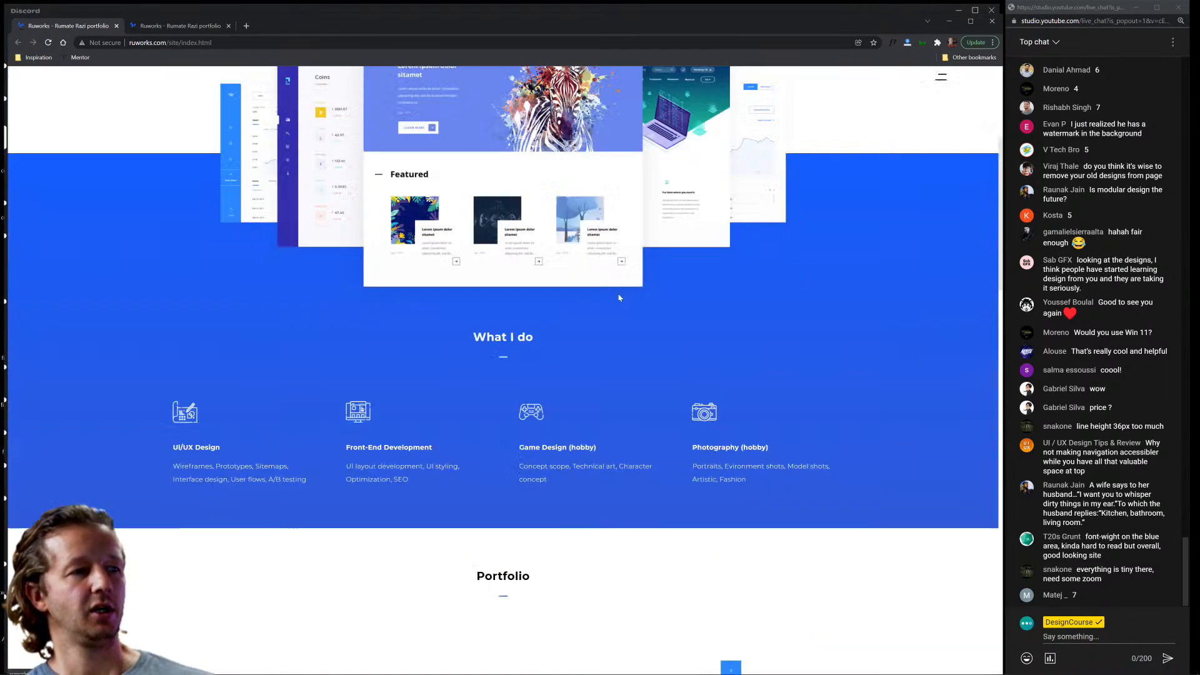
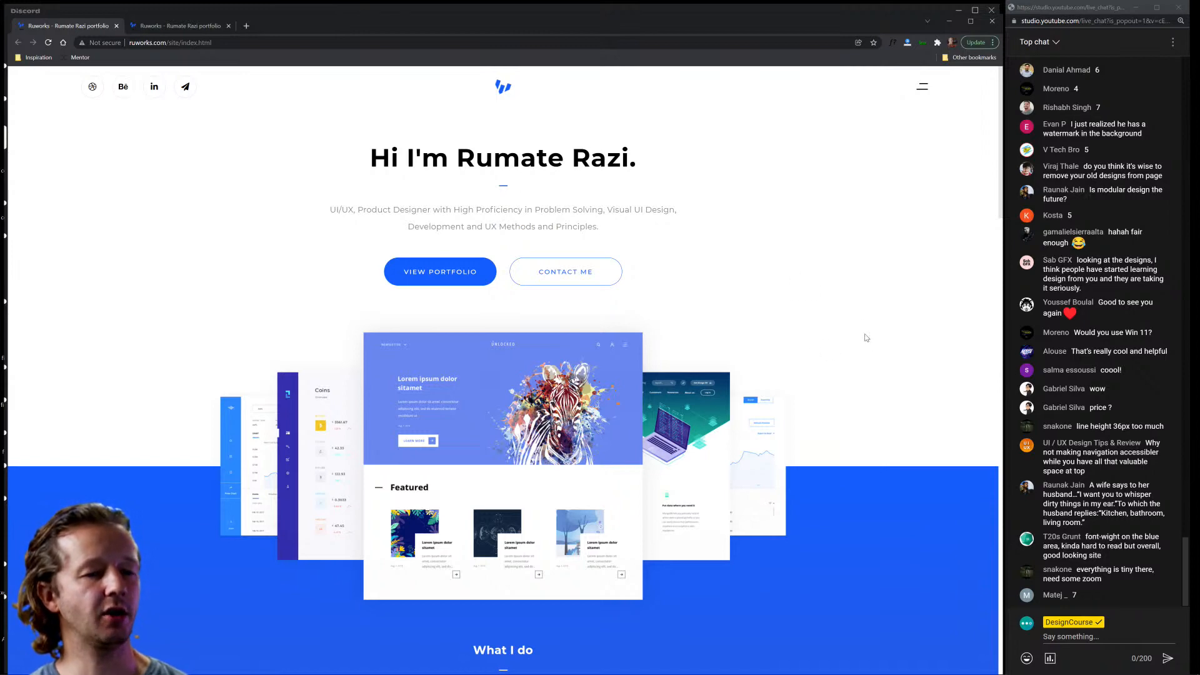
pyautogui.scroll(-18, 871, 324)
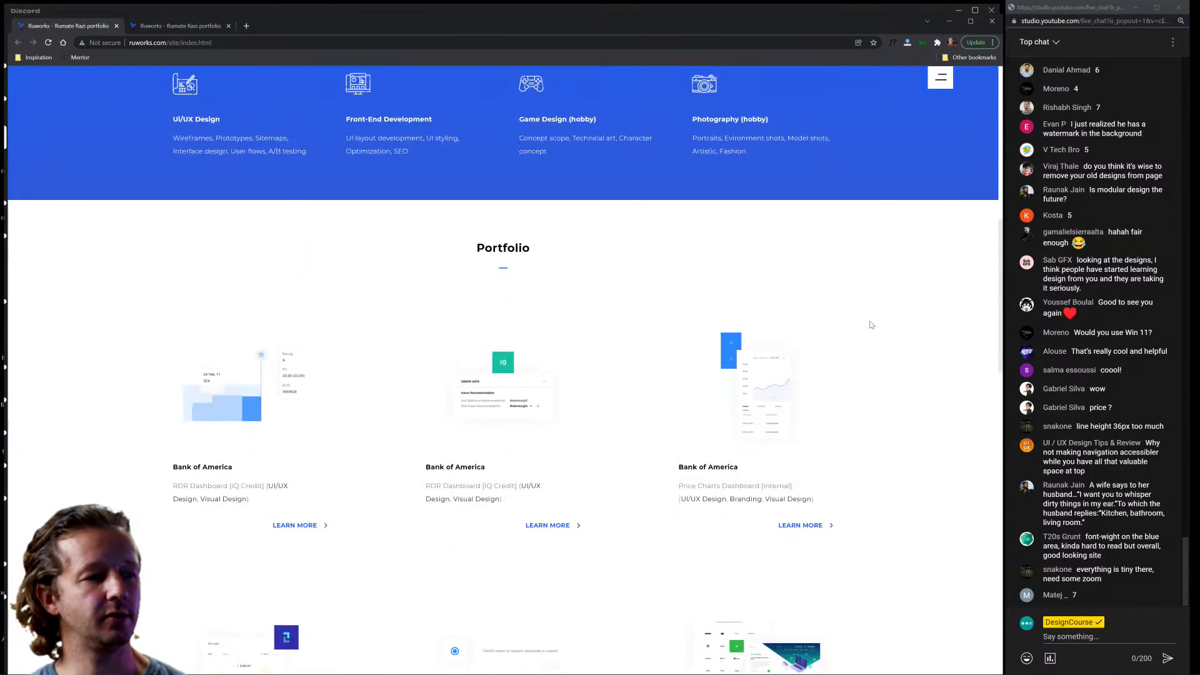
pyautogui.scroll(-10, 871, 324)
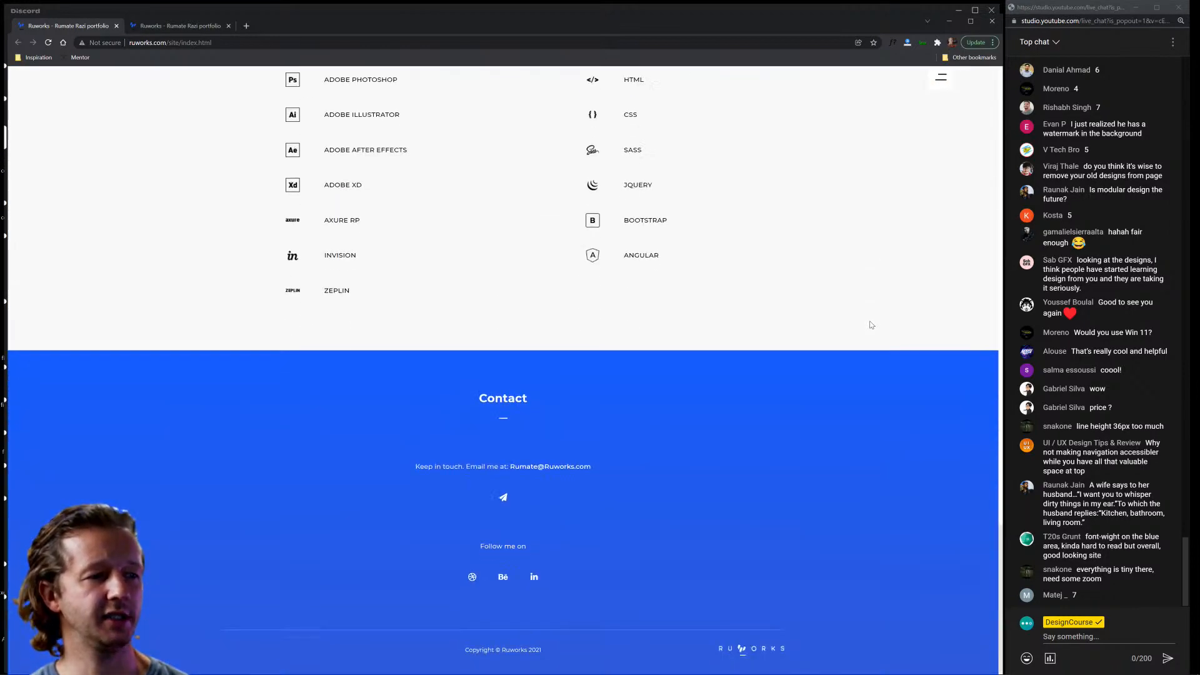
pyautogui.scroll(15, 870, 324)
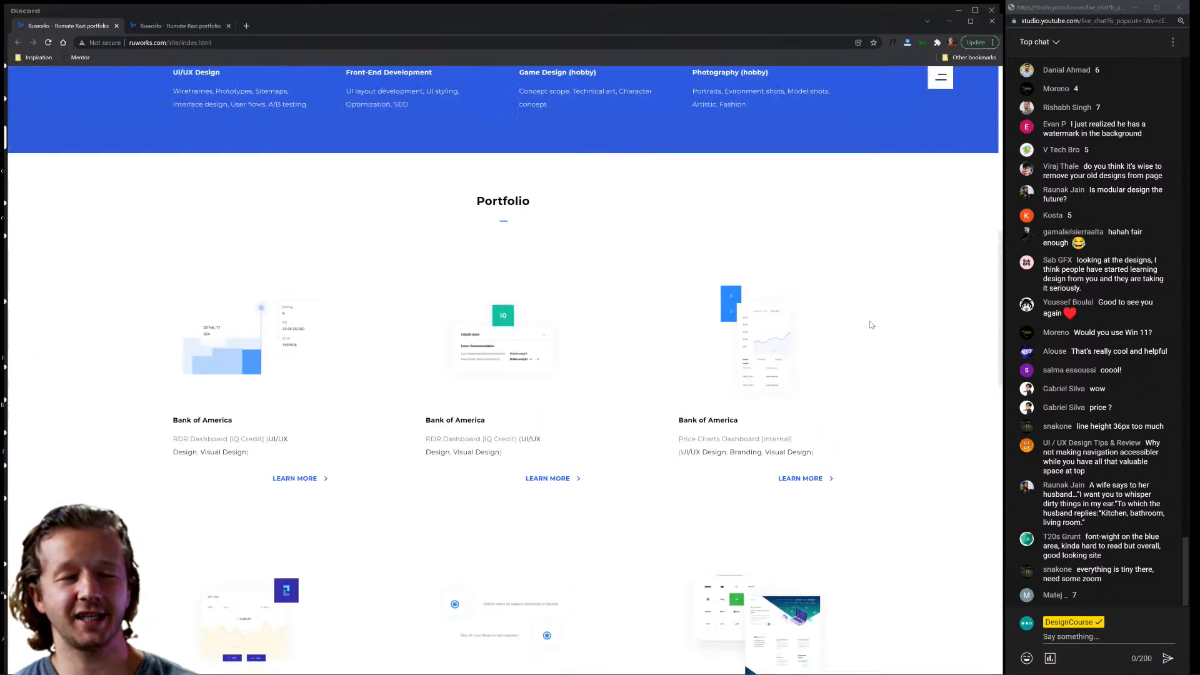
pyautogui.scroll(7, 870, 325)
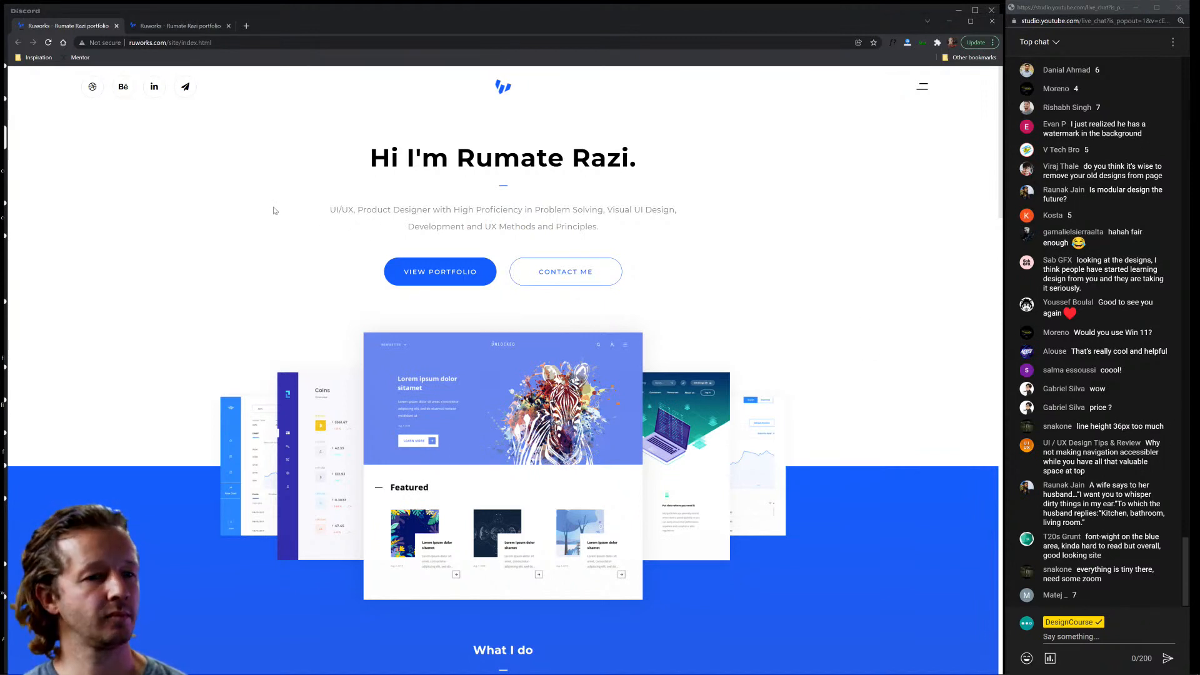
# Close both Ruworks portfolio tabs and return to the negativespace-submissions channel in Discord.
pyautogui.click(119, 26)
pyautogui.click(119, 26)
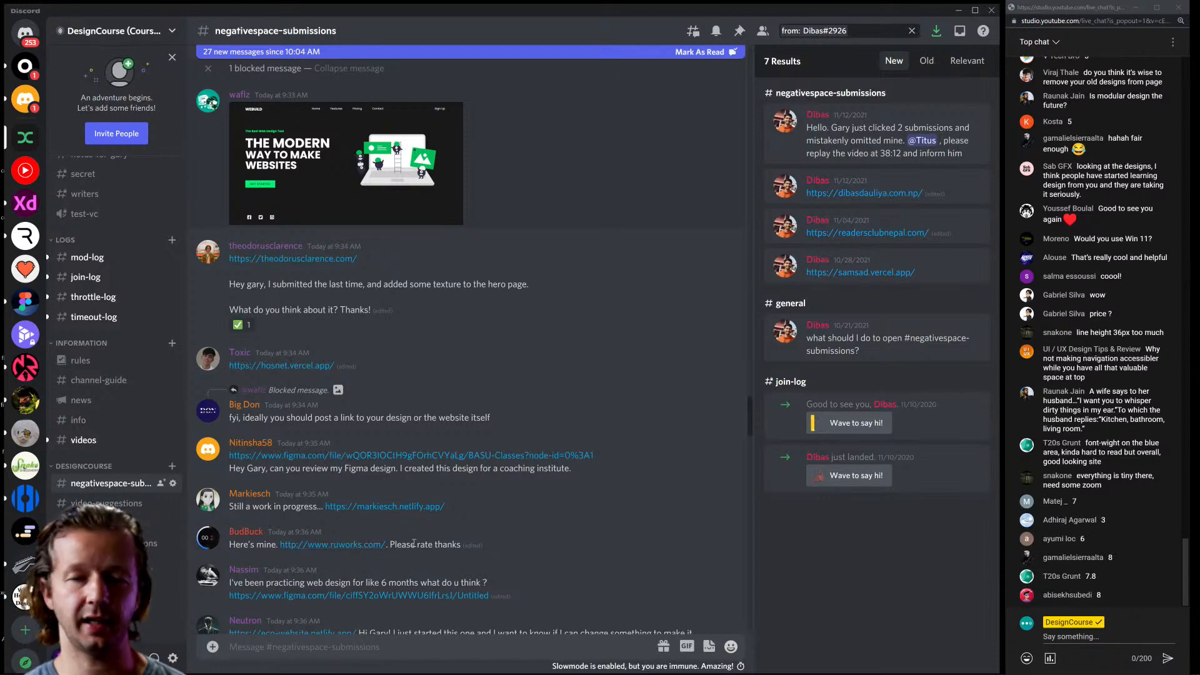
# Open the next submitted Figma design from the channel in an enlarged browser window and examine the Desktop - 1 hero section.
pyautogui.scroll(-3, 413, 543)
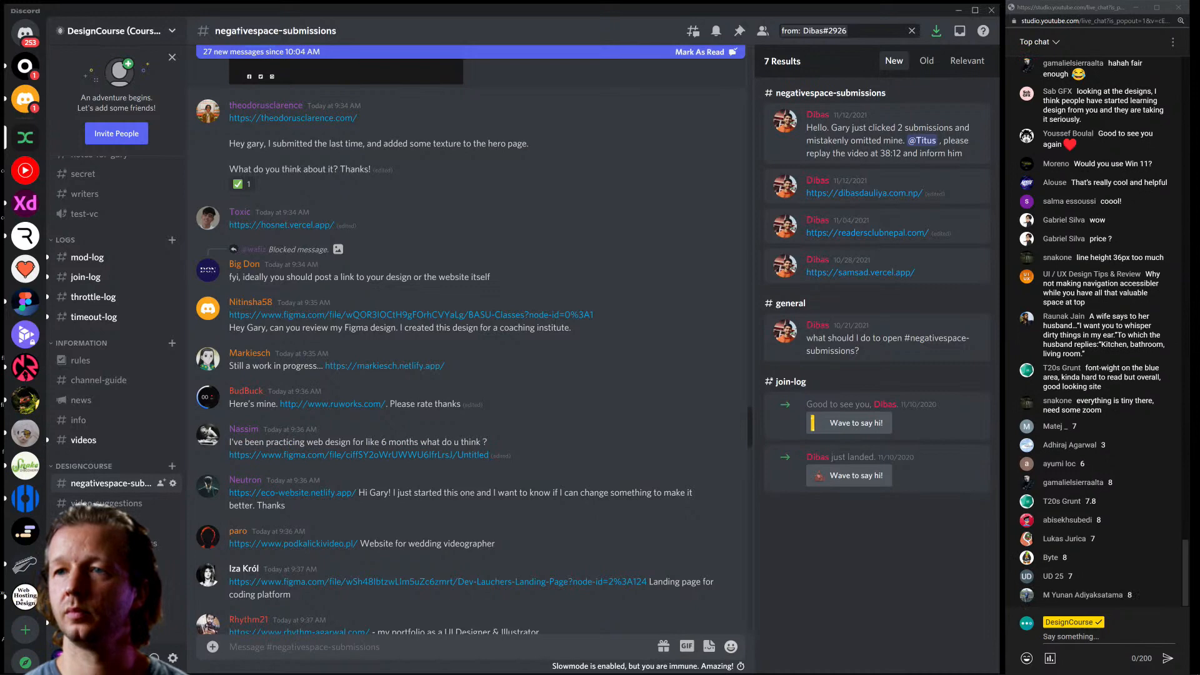
pyautogui.moveTo(1199, 68); pyautogui.dragTo(175, 21)
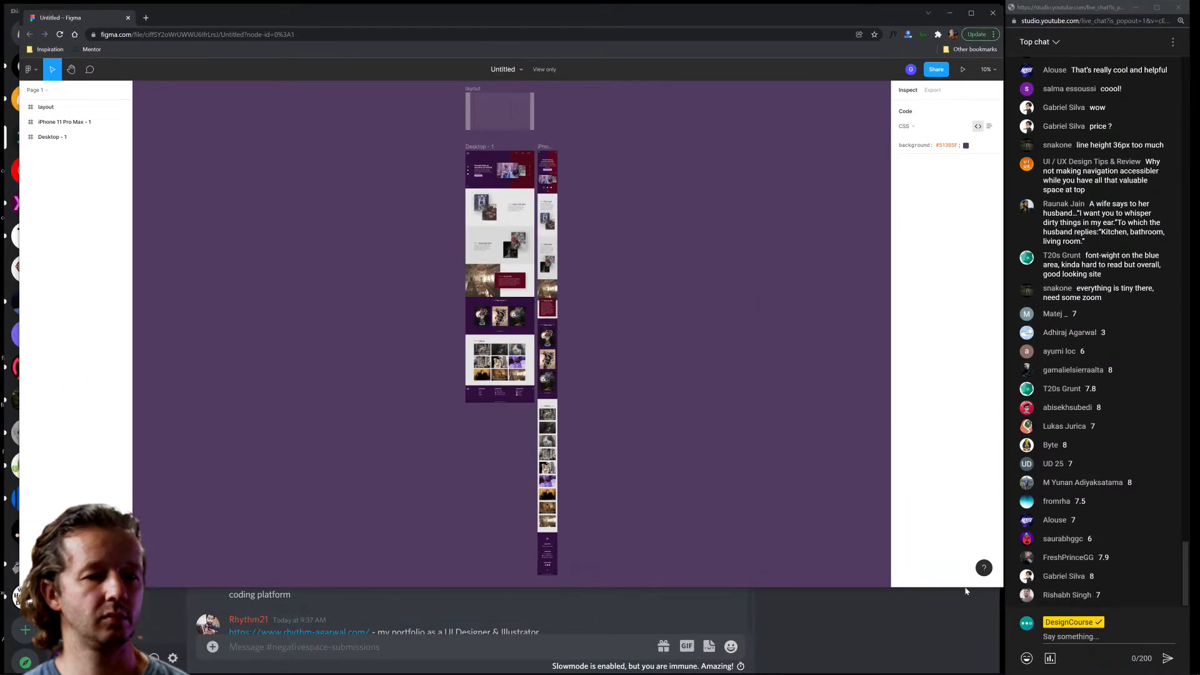
pyautogui.moveTo(969, 590); pyautogui.dragTo(973, 670)
pyautogui.scroll(10, 578, 154)
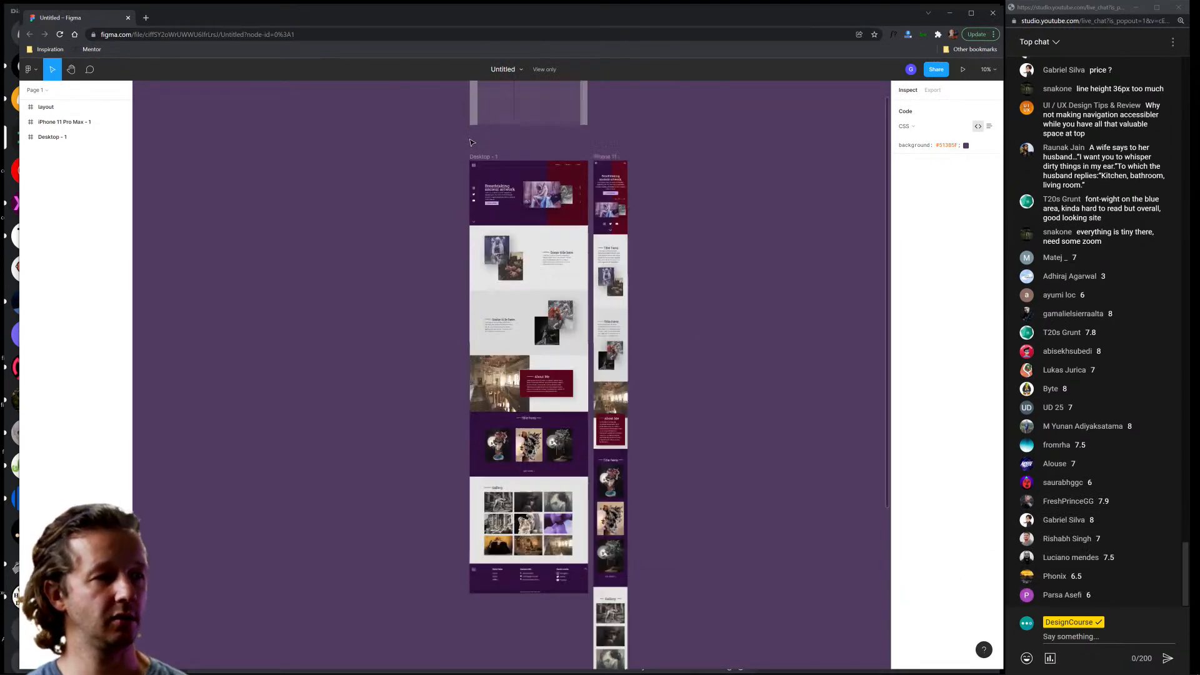
pyautogui.scroll(3, 371, 177)
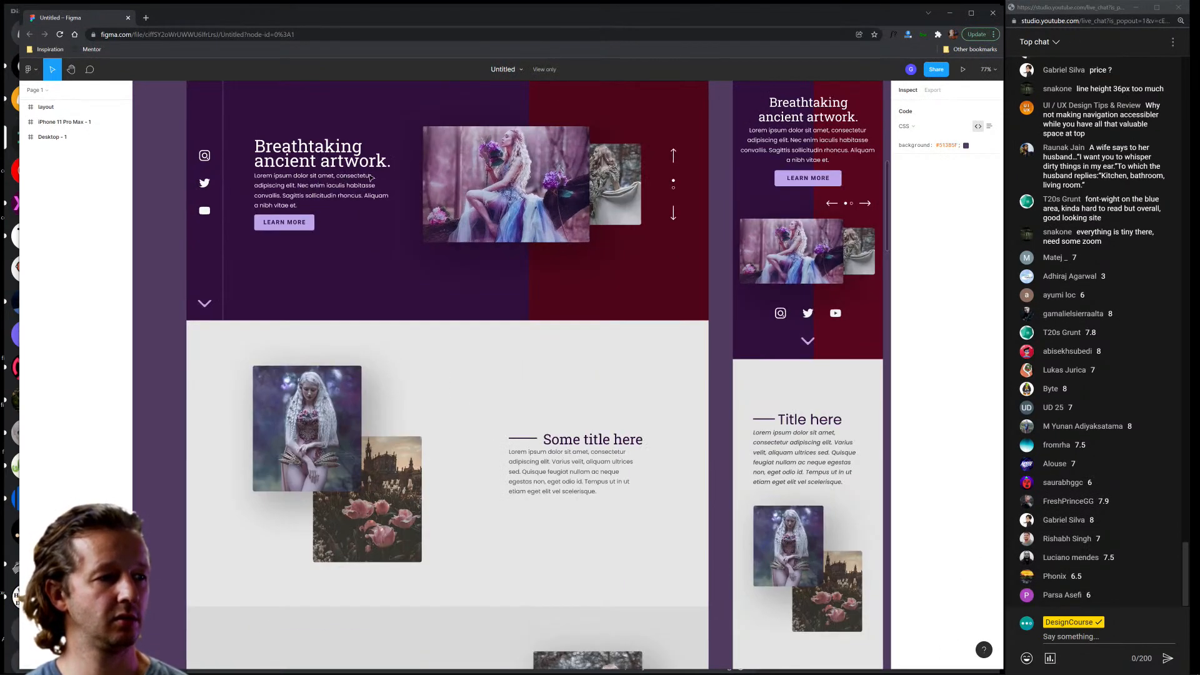
pyautogui.scroll(3, 514, 295)
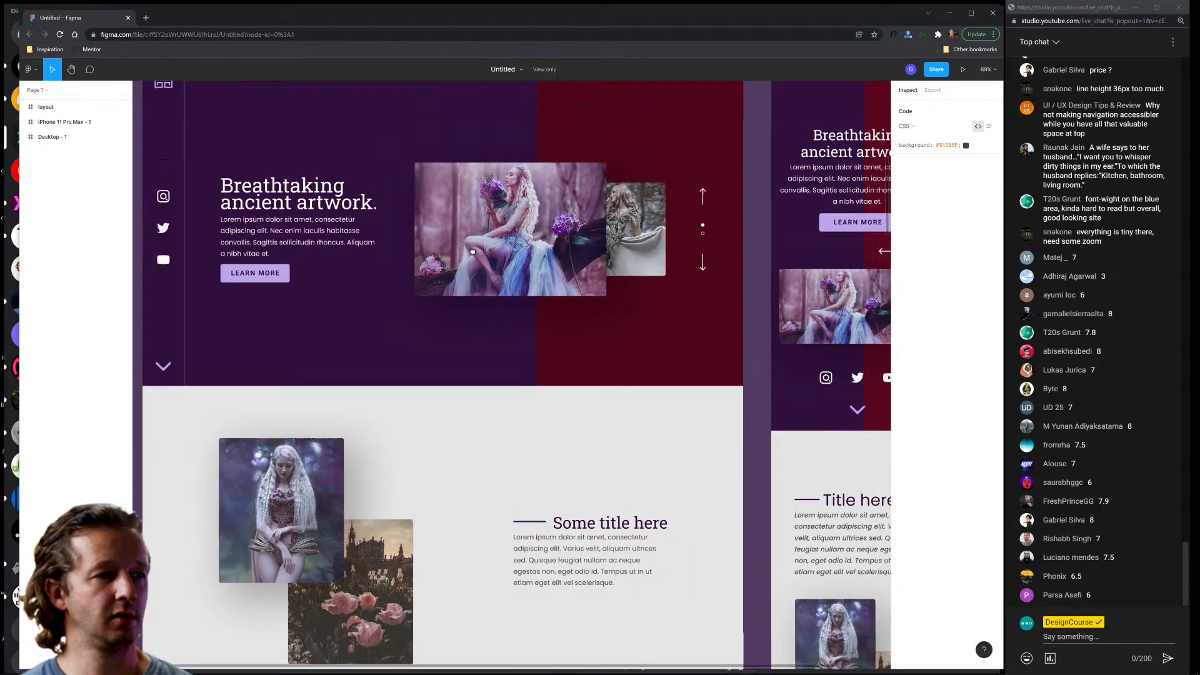
pyautogui.scroll(-1, 475, 275)
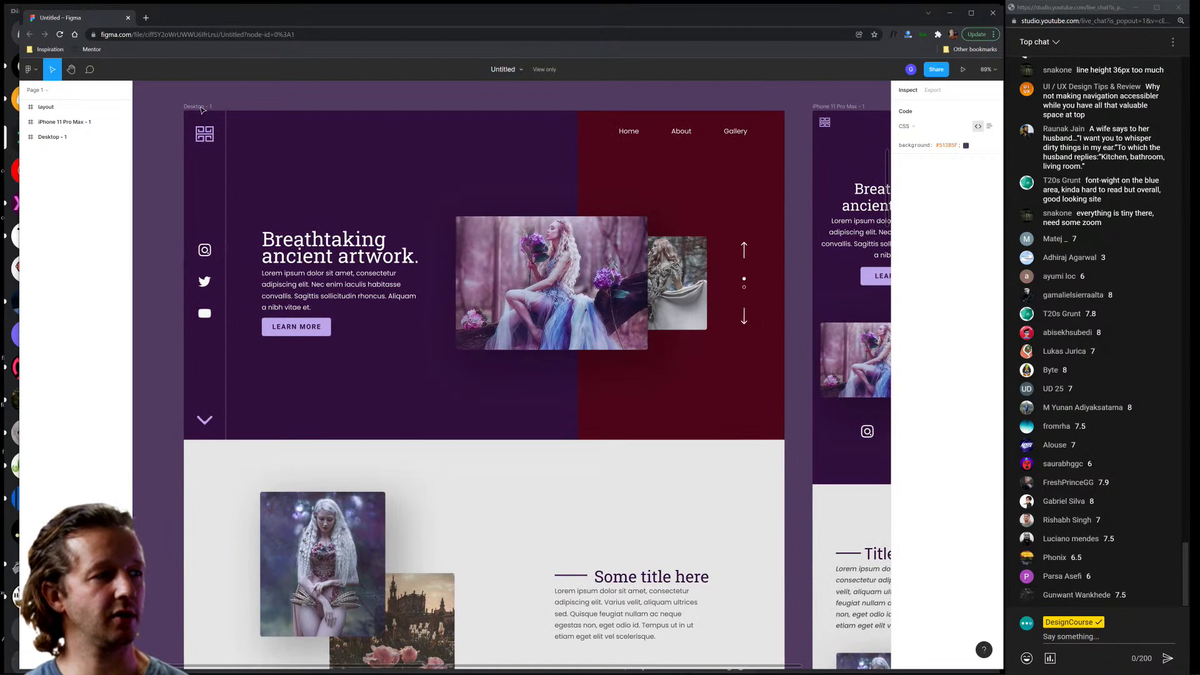
# Expand the Desktop - 1, iPhone 11 Pro Max - 1 and layout frames in the layer list to inspect their contents.
pyautogui.click(58, 137)
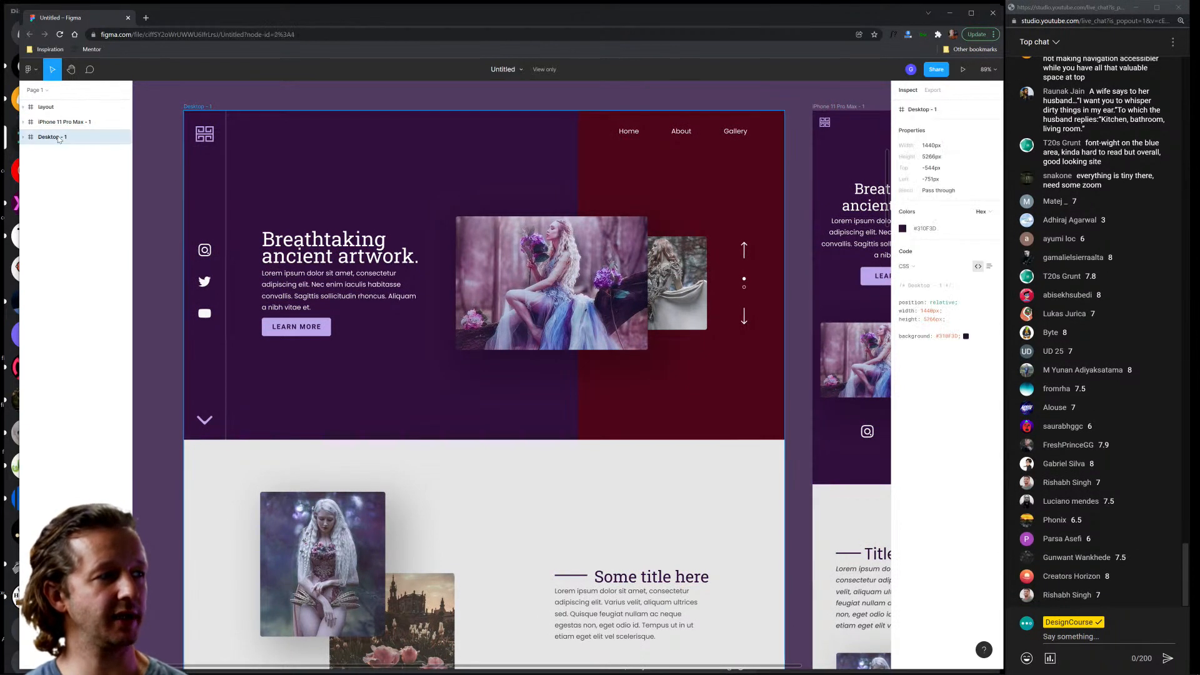
pyautogui.click(23, 137)
pyautogui.click(24, 122)
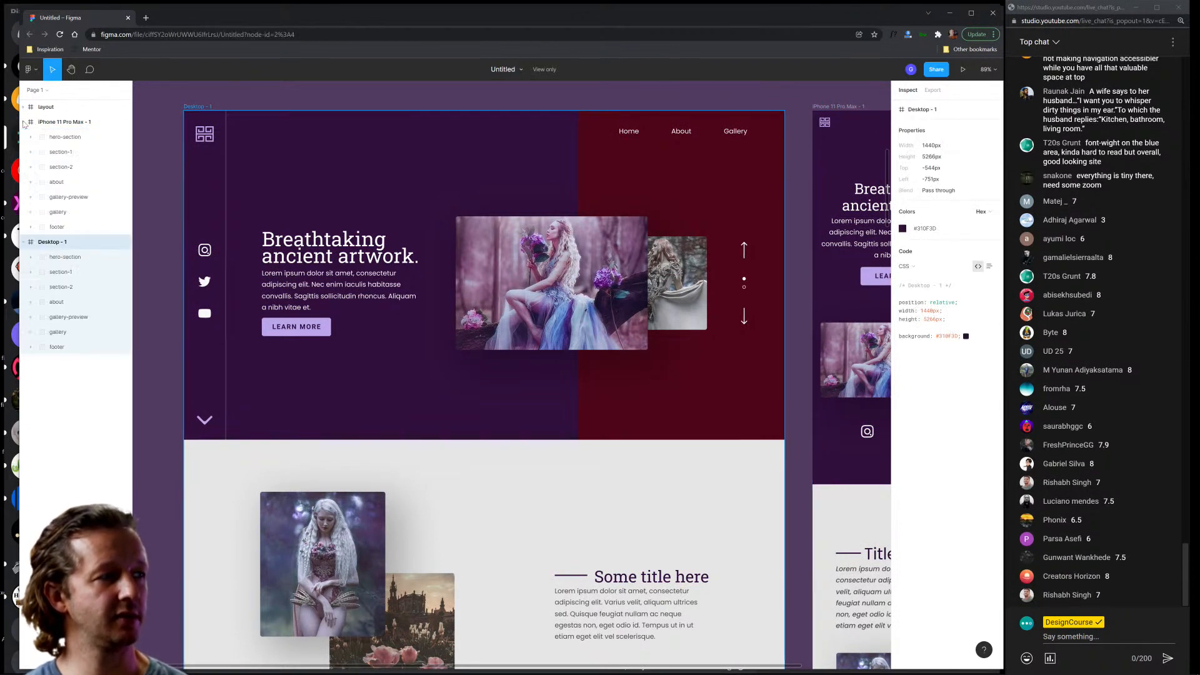
pyautogui.click(23, 108)
pyautogui.click(244, 135)
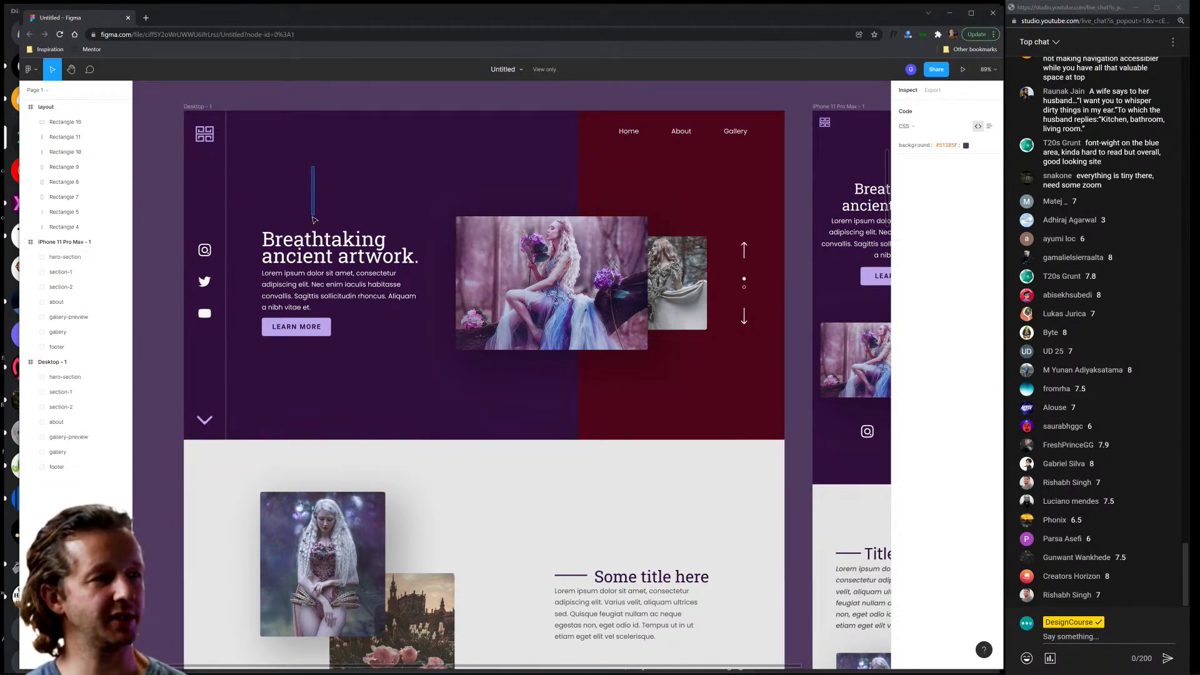
pyautogui.scroll(-5, 268, 158)
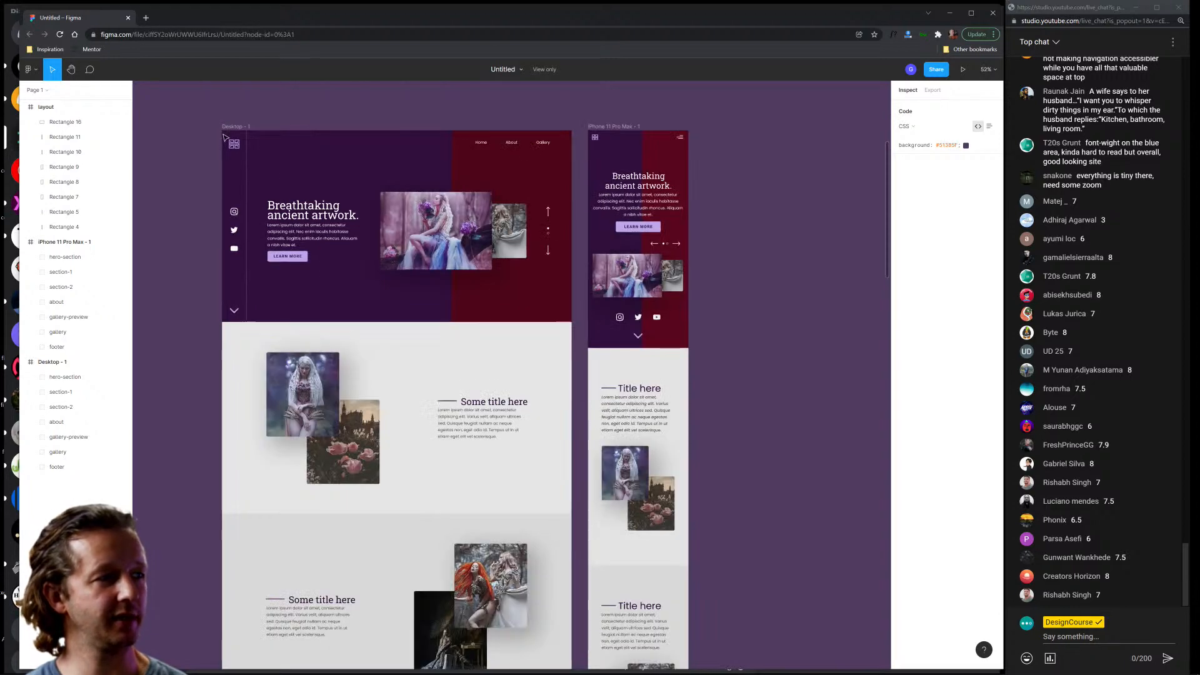
# Copy the Desktop - 1 frame from the view-only file and paste it into a new Figma design file.
pyautogui.click(53, 107)
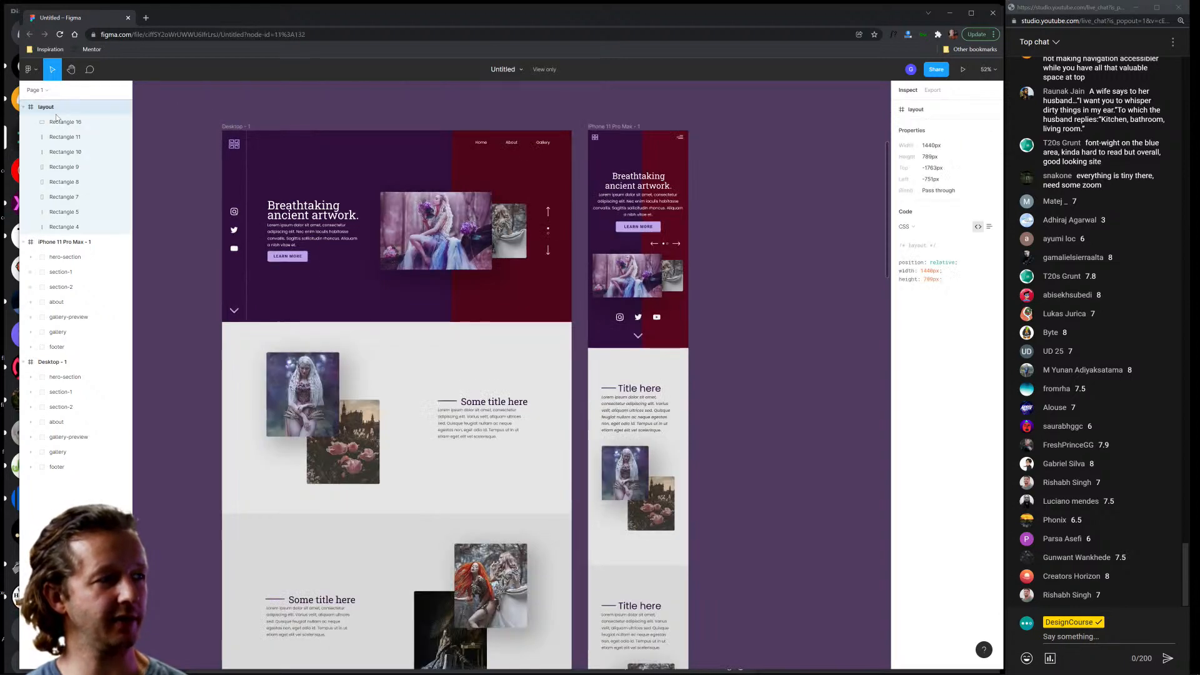
pyautogui.click(62, 241)
pyautogui.click(50, 362)
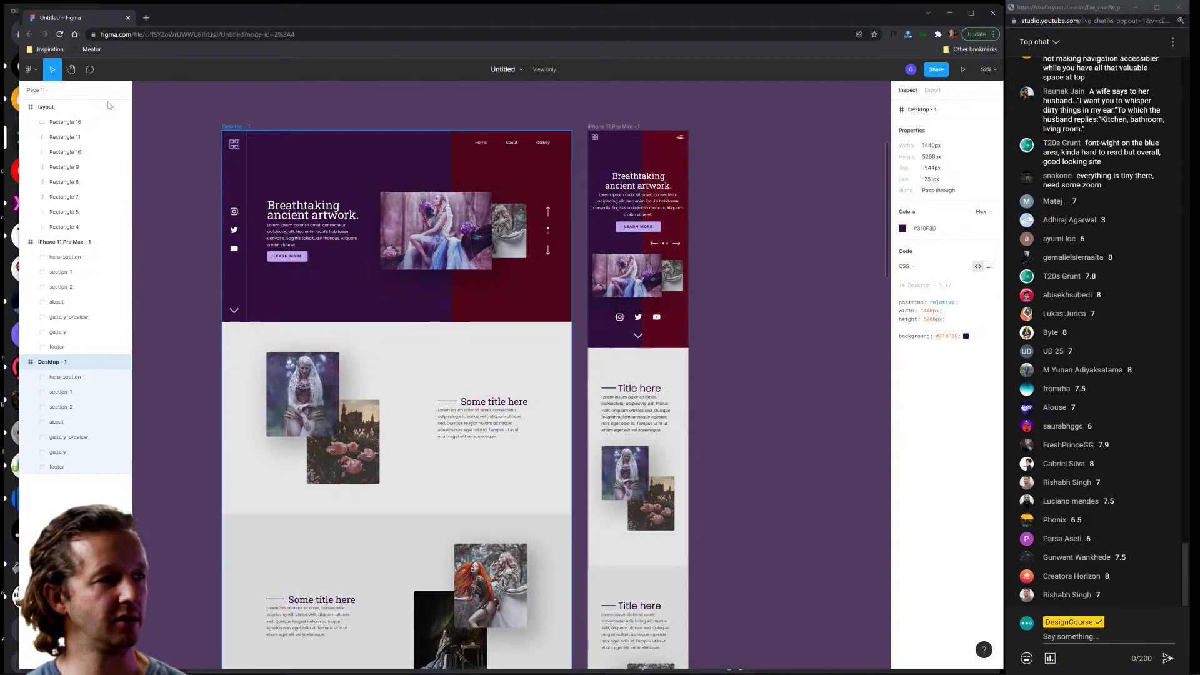
pyautogui.click(29, 69)
pyautogui.moveTo(49, 132)
pyautogui.click(152, 131)
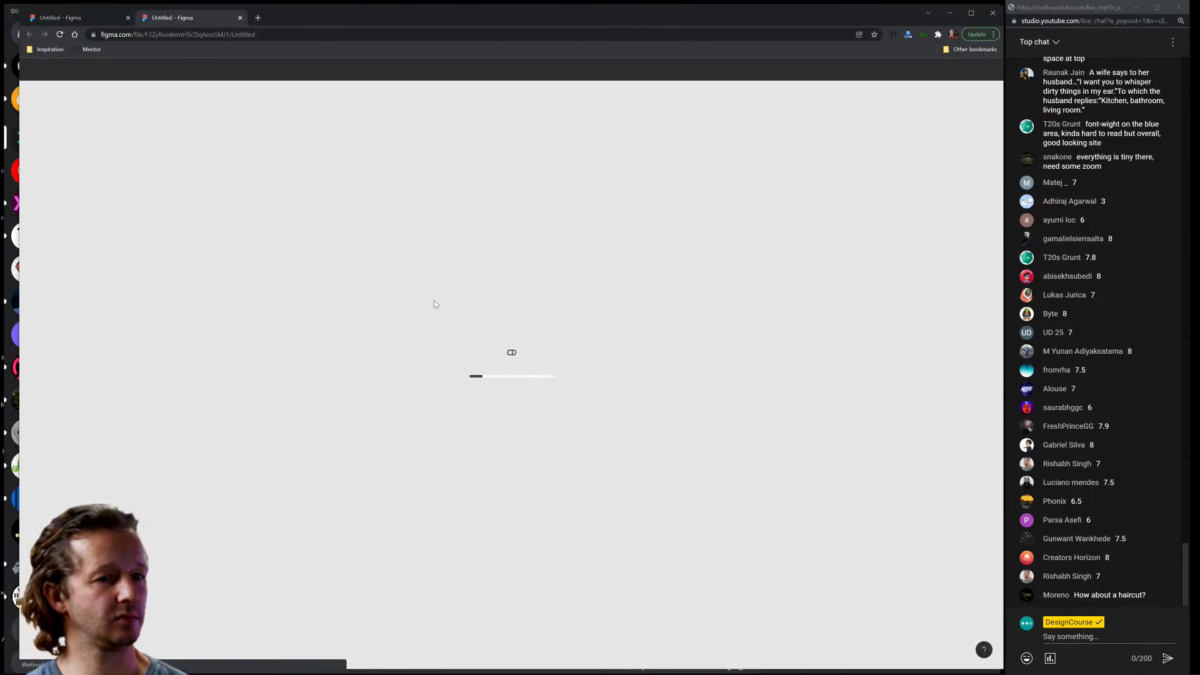
pyautogui.moveTo(448, 273); pyautogui.dragTo(487, 316)
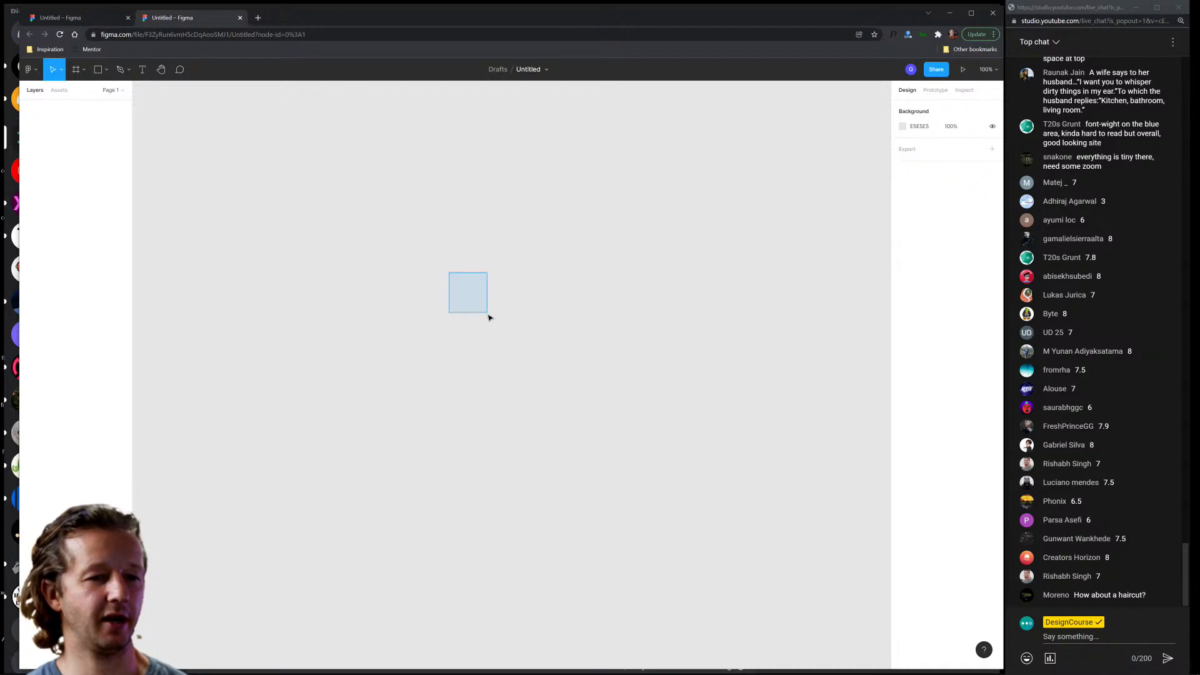
pyautogui.hotkey('ctrl', 'v')
pyautogui.click(664, 215)
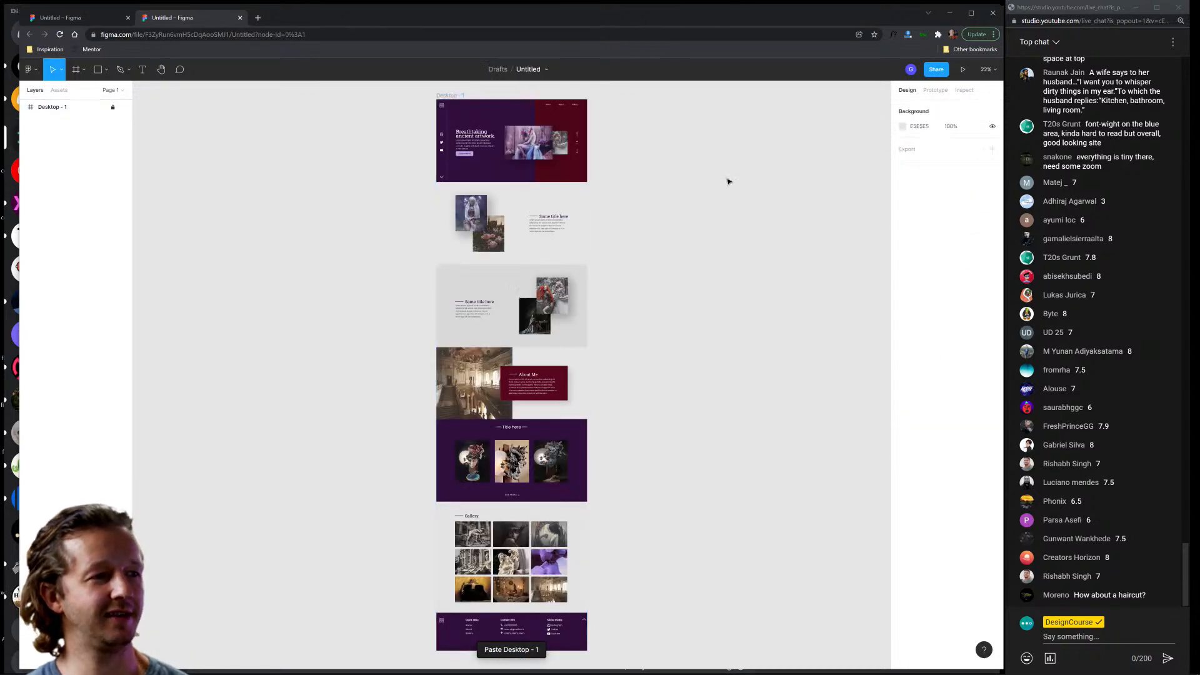
# Change the new file's canvas background color to 141414.
pyautogui.click(902, 126)
pyautogui.moveTo(798, 232); pyautogui.dragTo(752, 248)
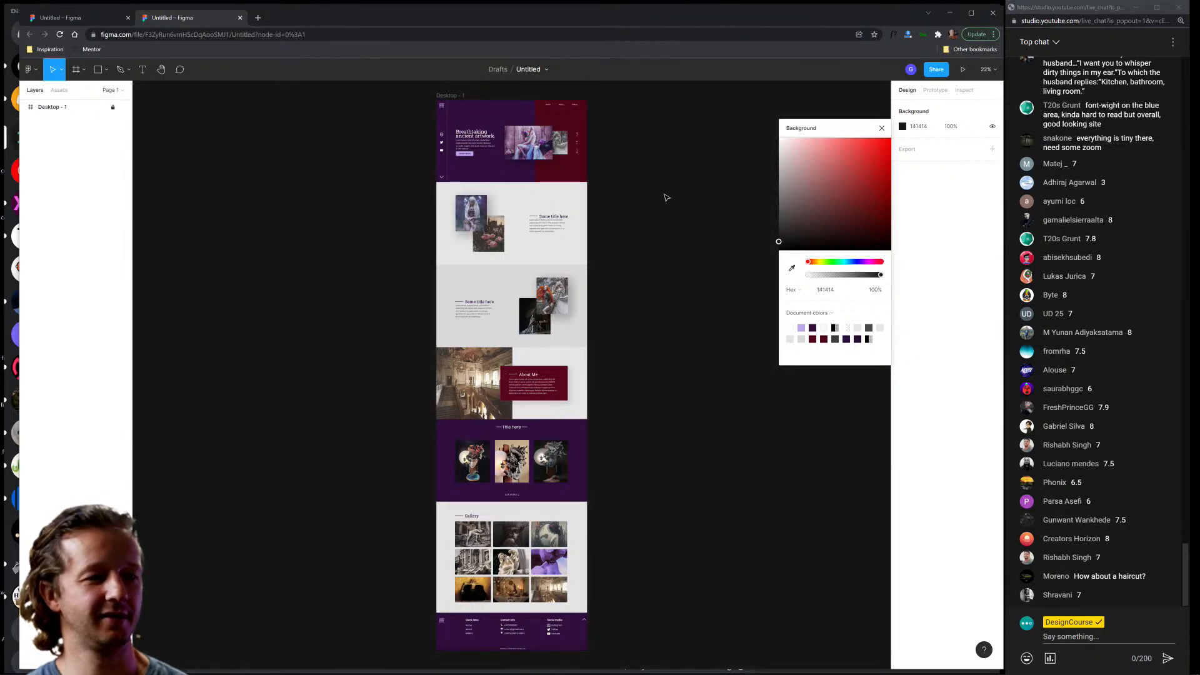
pyautogui.click(882, 128)
# Unlock the pasted Desktop - 1 frame and expand it to list its section layers.
pyautogui.scroll(5, 509, 137)
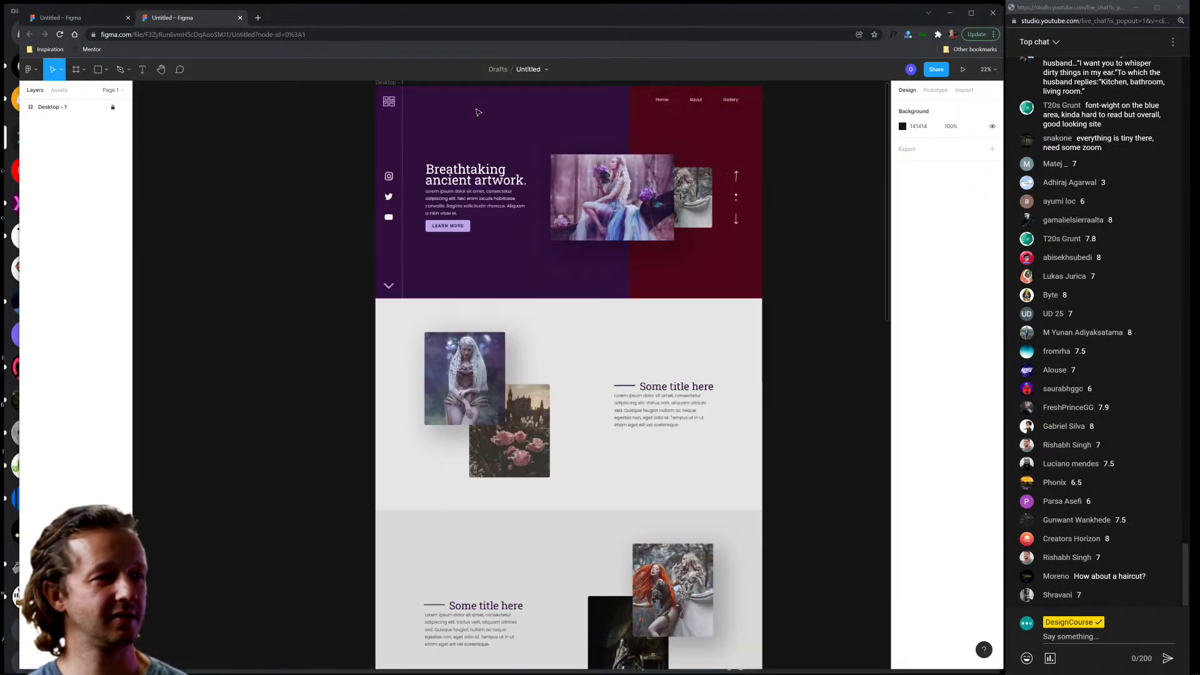
pyautogui.scroll(3, 511, 137)
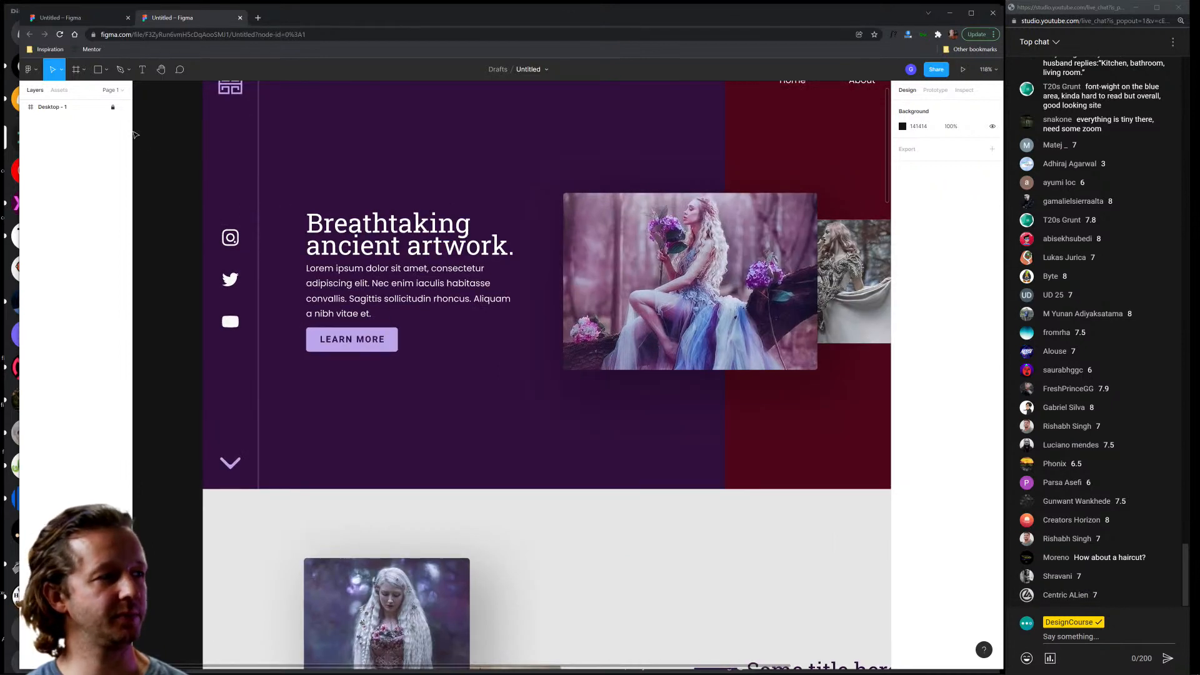
pyautogui.click(115, 111)
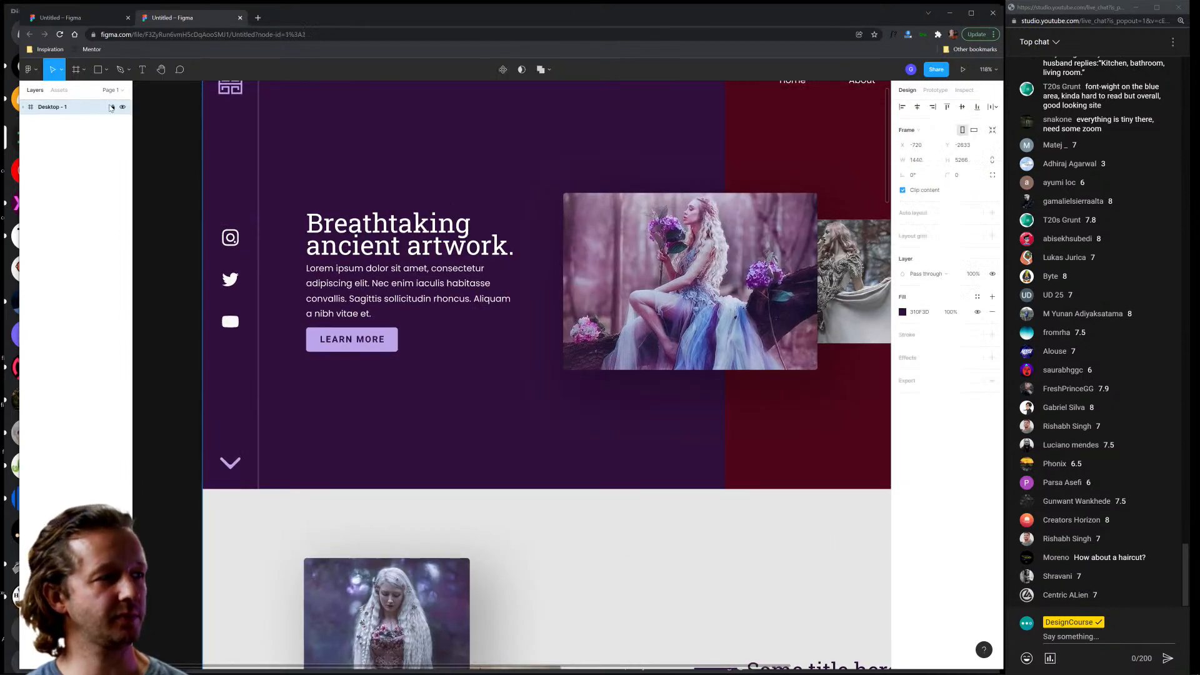
pyautogui.click(388, 237)
pyautogui.click(30, 109)
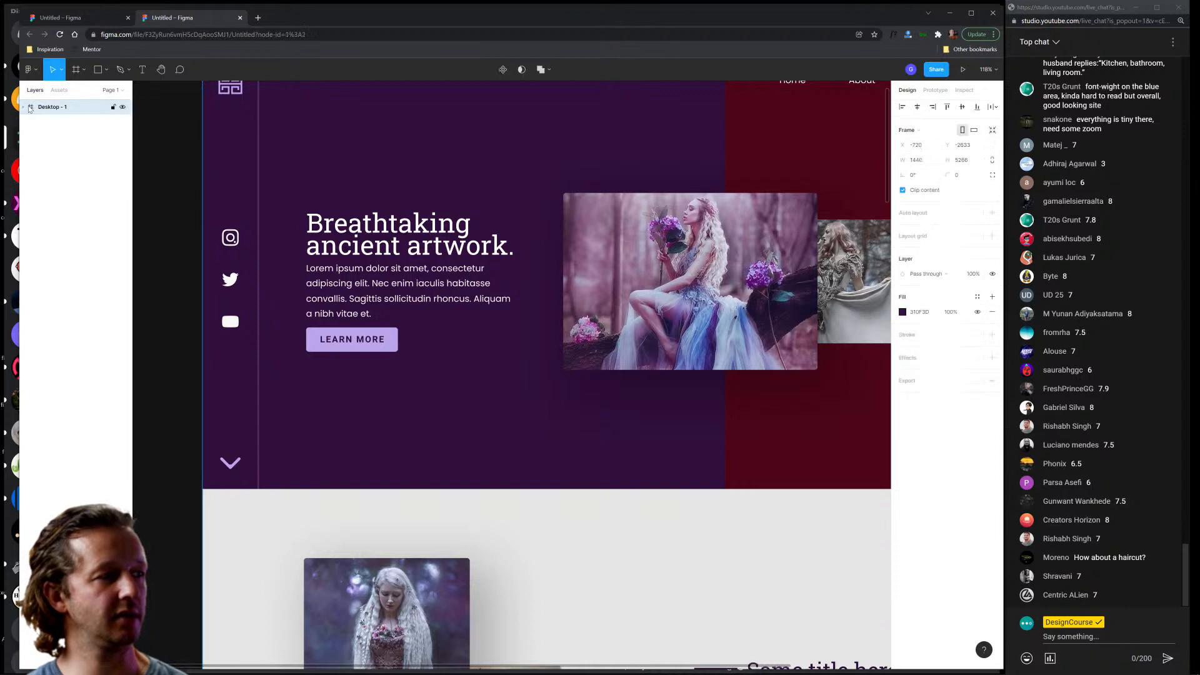
pyautogui.click(24, 108)
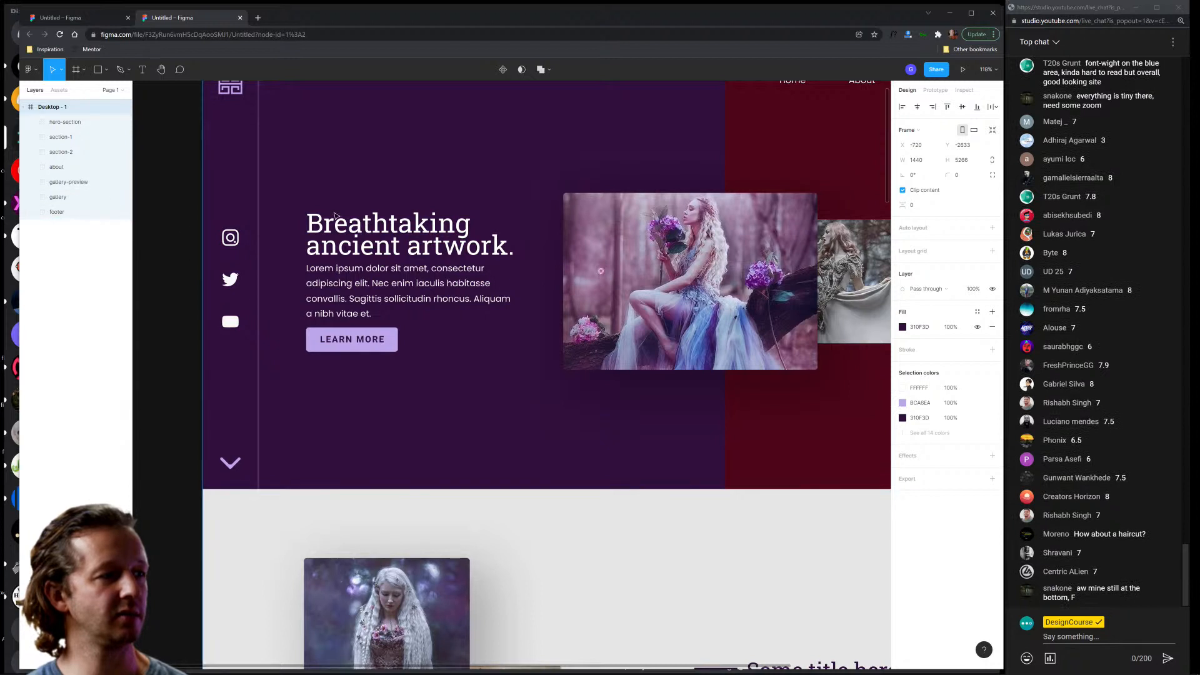
# Ungroup the hero-section group inside the Desktop - 1 frame.
pyautogui.click(343, 232)
pyautogui.rightClick(383, 250)
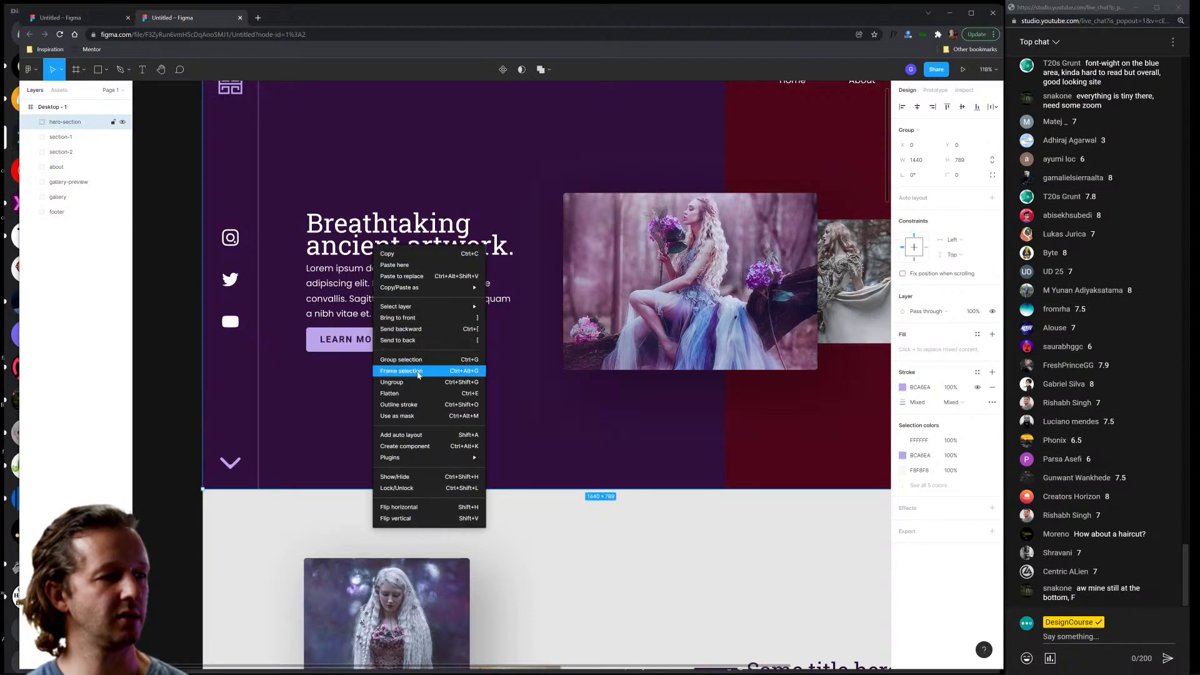
pyautogui.click(425, 386)
pyautogui.click(192, 183)
# Move the "Breathtaking ancient artwork." headline up and the LEARN MORE button down to add space around the hero paragraph.
pyautogui.keyDown('ctrl'); pyautogui.click(361, 244); pyautogui.keyUp('ctrl')
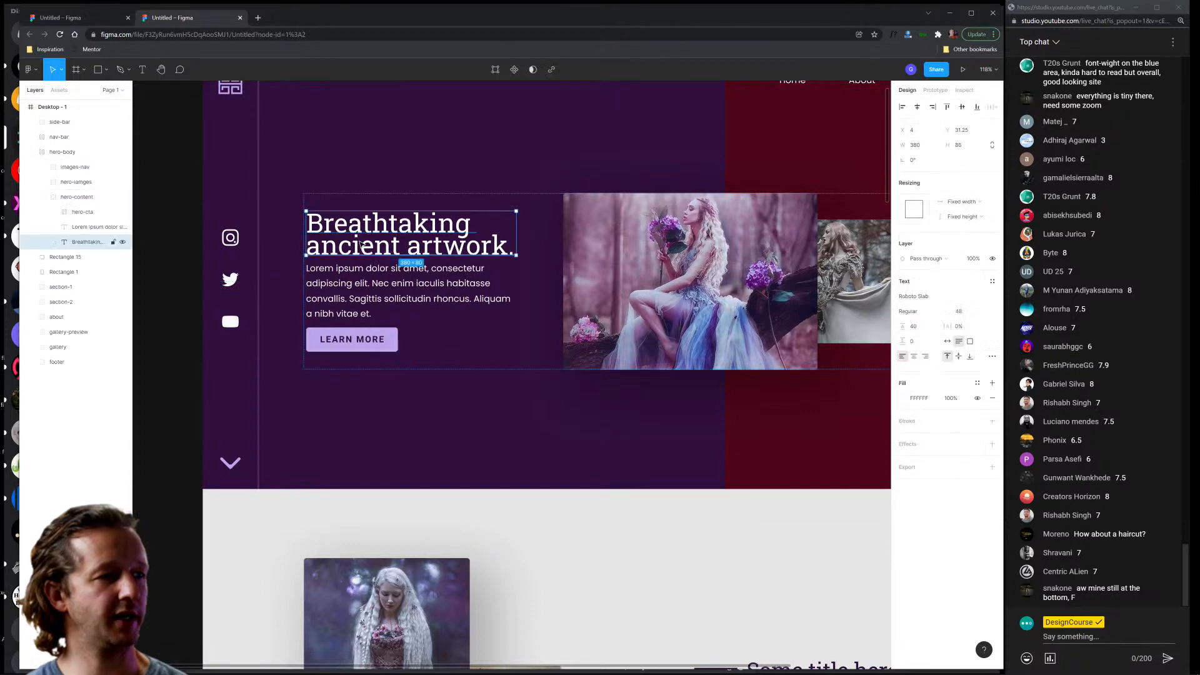
pyautogui.moveTo(415, 250); pyautogui.dragTo(417, 229)
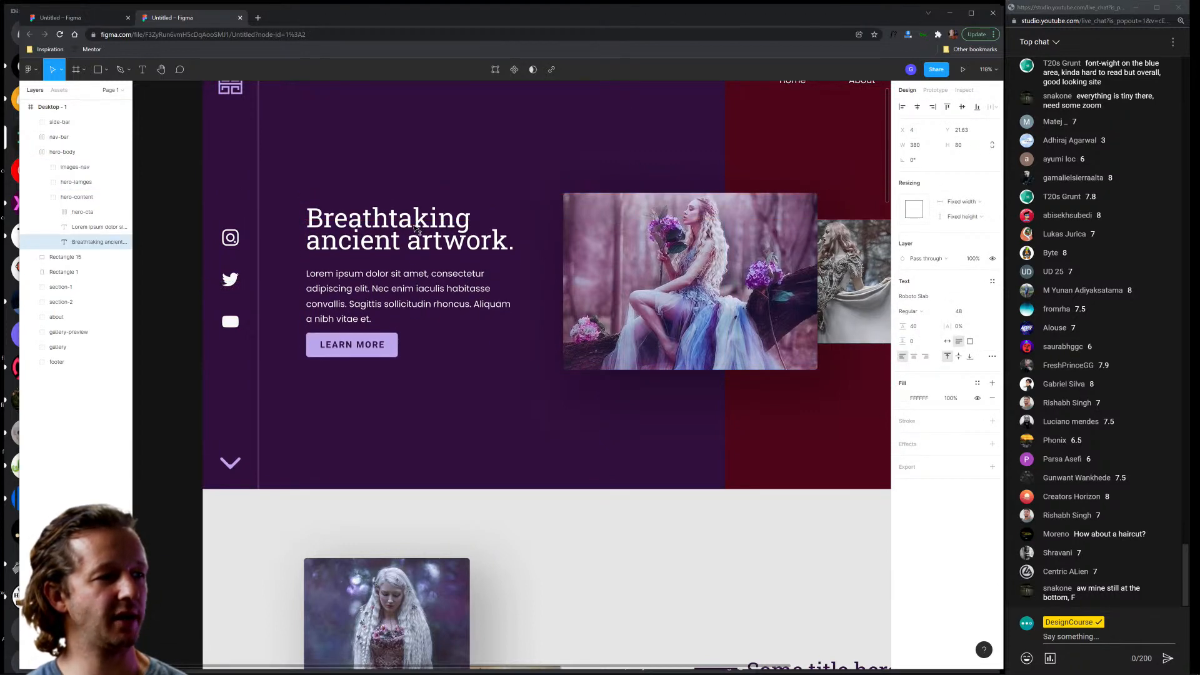
pyautogui.click(372, 351)
pyautogui.moveTo(371, 352); pyautogui.dragTo(357, 375)
# Move the hero's lorem ipsum paragraph up slightly, closer to the headline.
pyautogui.click(388, 305)
pyautogui.doubleClick(388, 305)
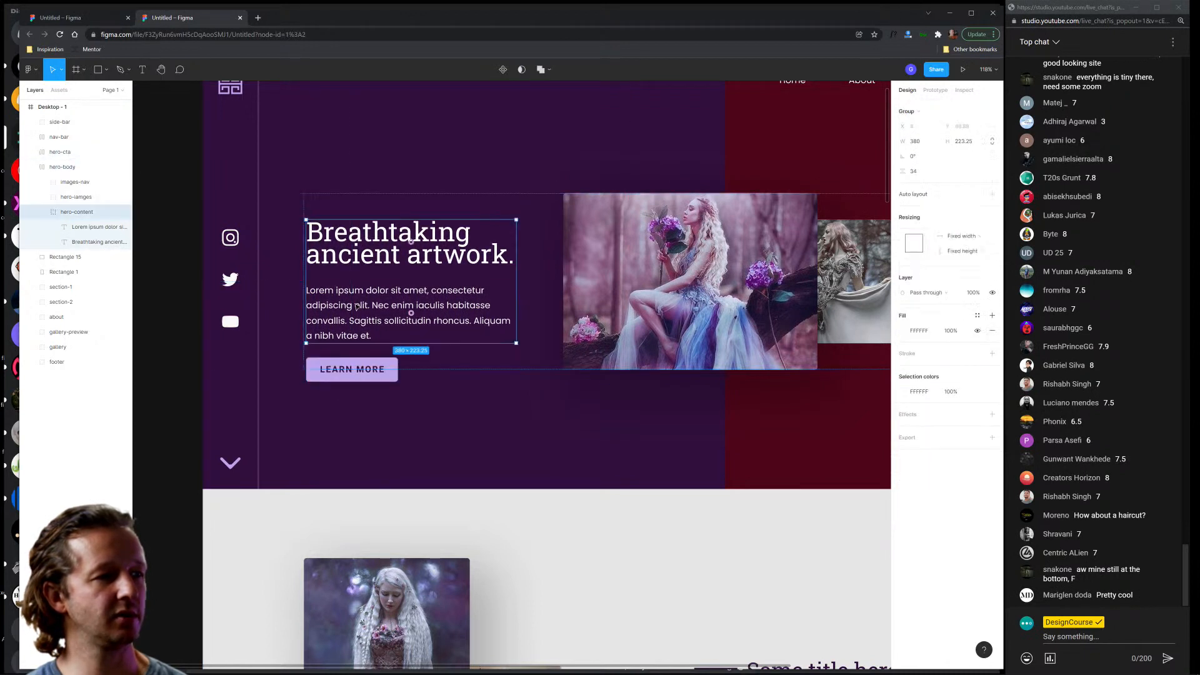
pyautogui.click(387, 301)
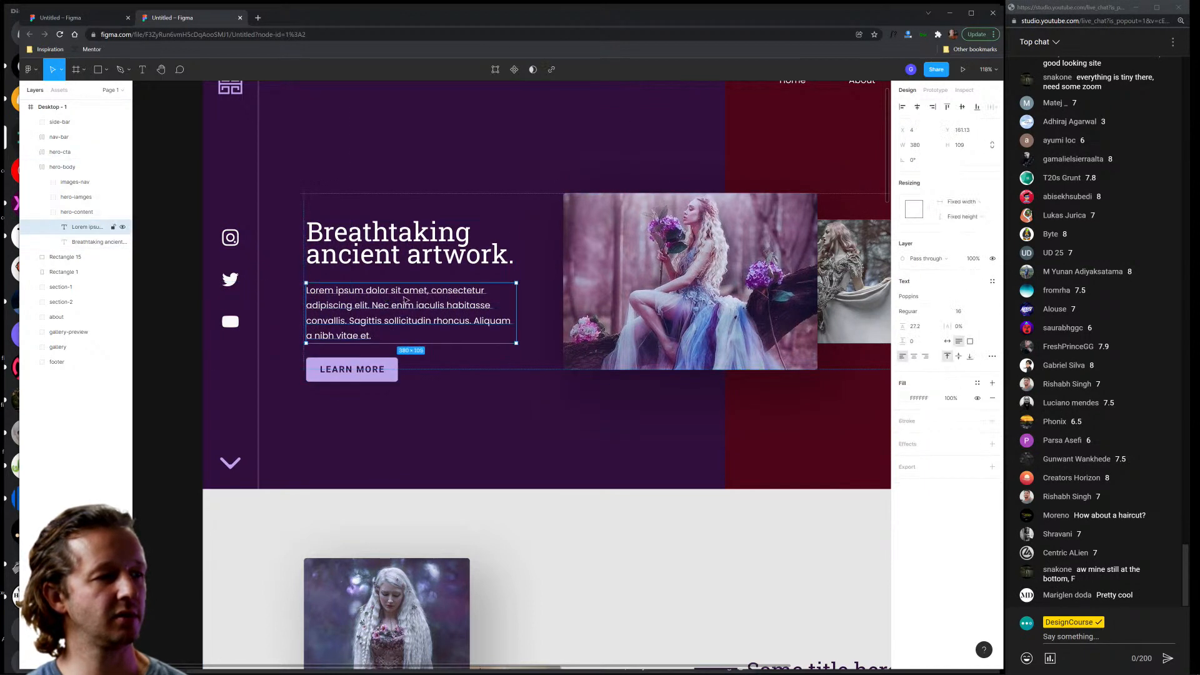
pyautogui.moveTo(387, 298); pyautogui.dragTo(402, 293)
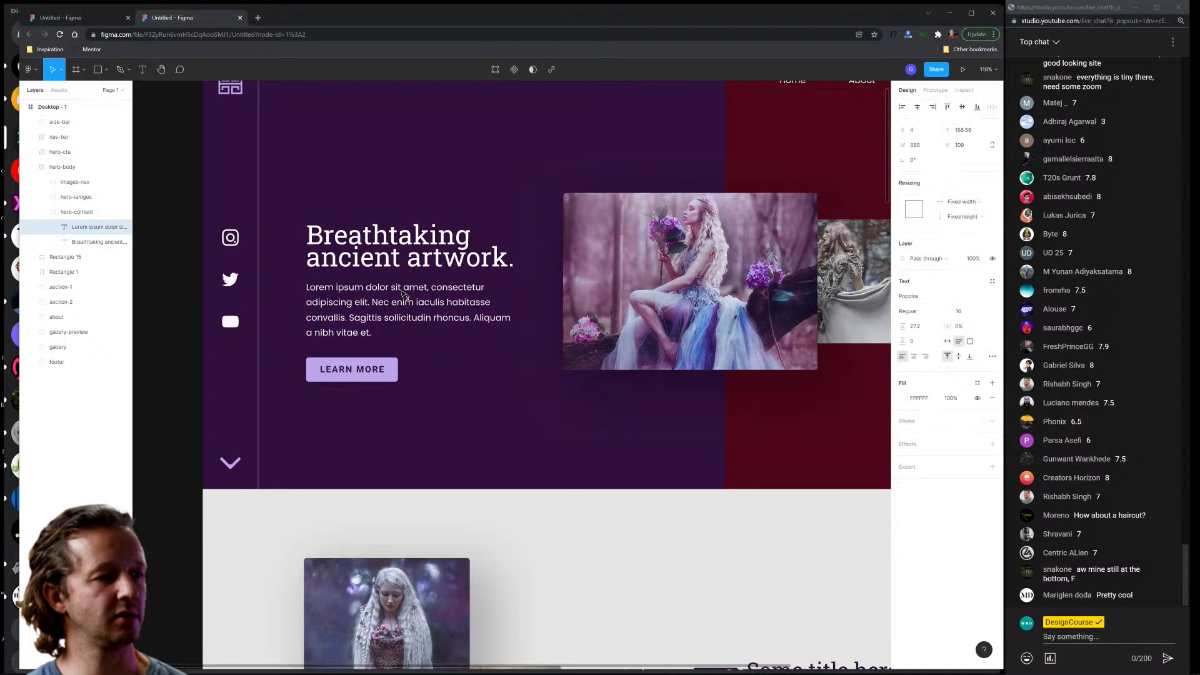
pyautogui.click(400, 165)
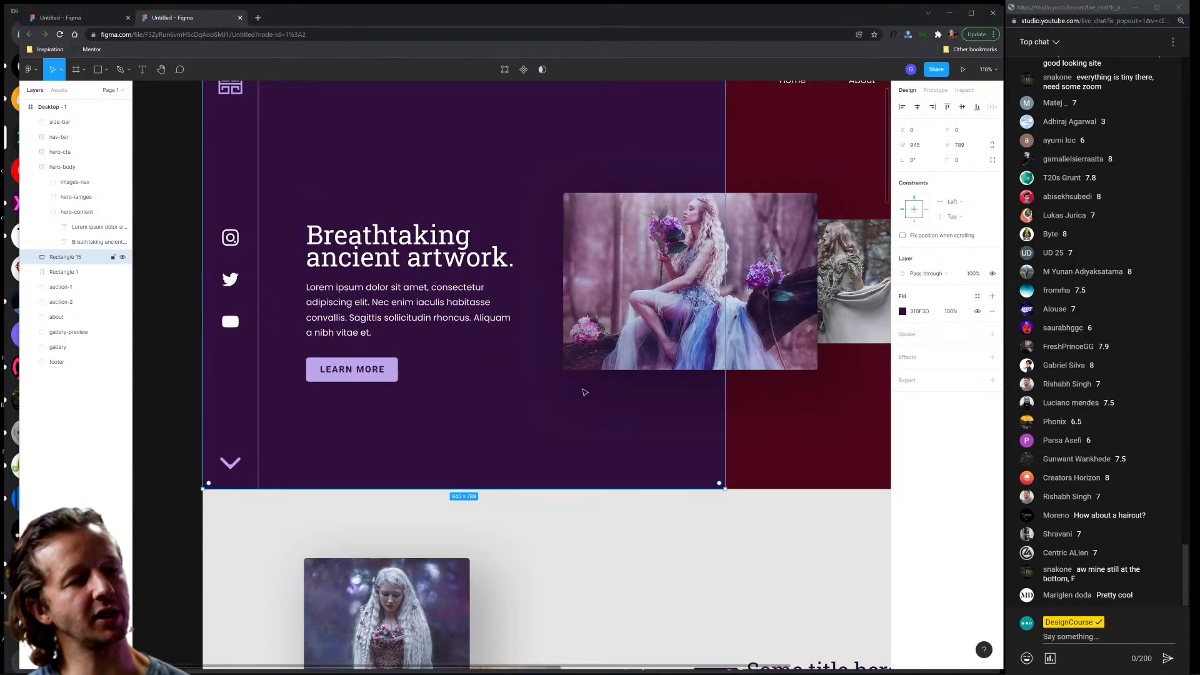
# Ungroup the hero-body frame and nudge the hero images slightly down.
pyautogui.click(409, 282)
pyautogui.scroll(-2, 630, 256)
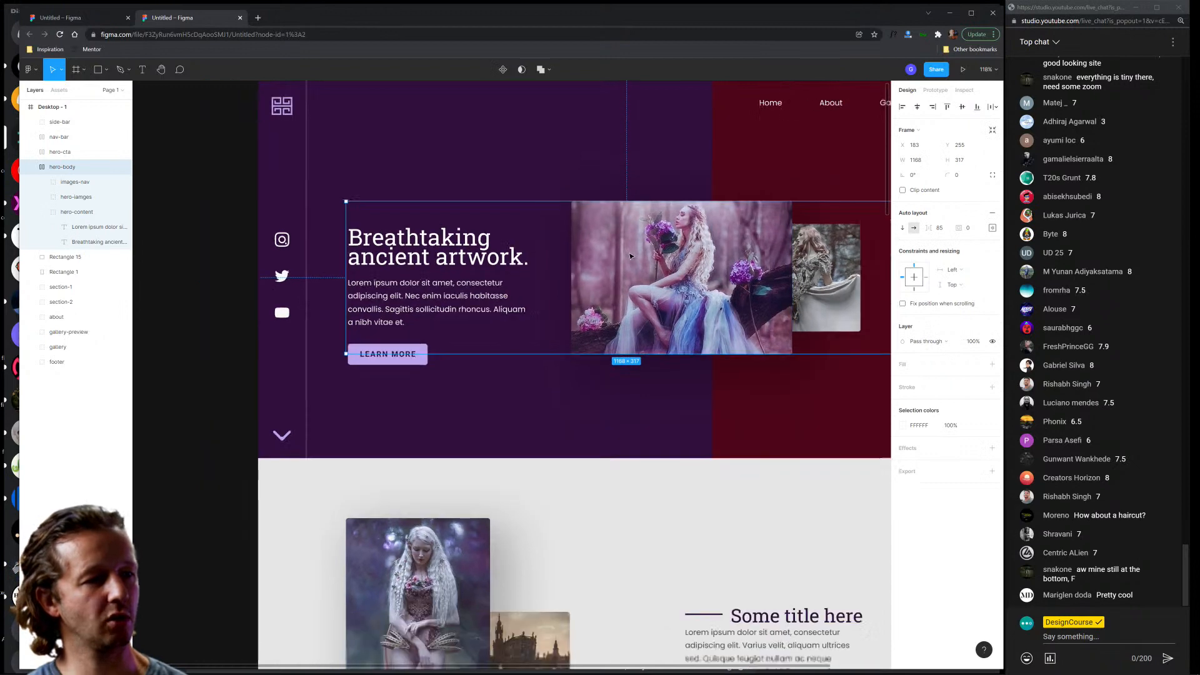
pyautogui.rightClick(628, 258)
pyautogui.click(663, 394)
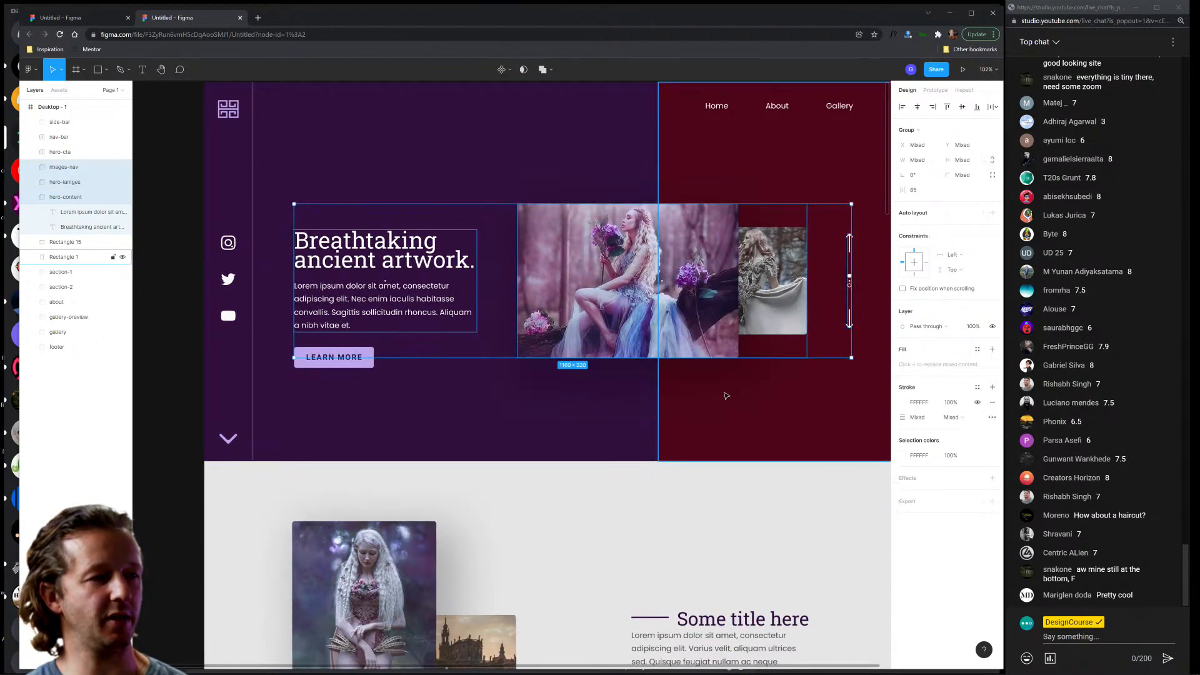
pyautogui.click(651, 282)
pyautogui.moveTo(732, 273); pyautogui.dragTo(735, 274)
# Move the hero-content text and the LEARN MORE button up together to align them vertically with the hero images.
pyautogui.click(398, 273)
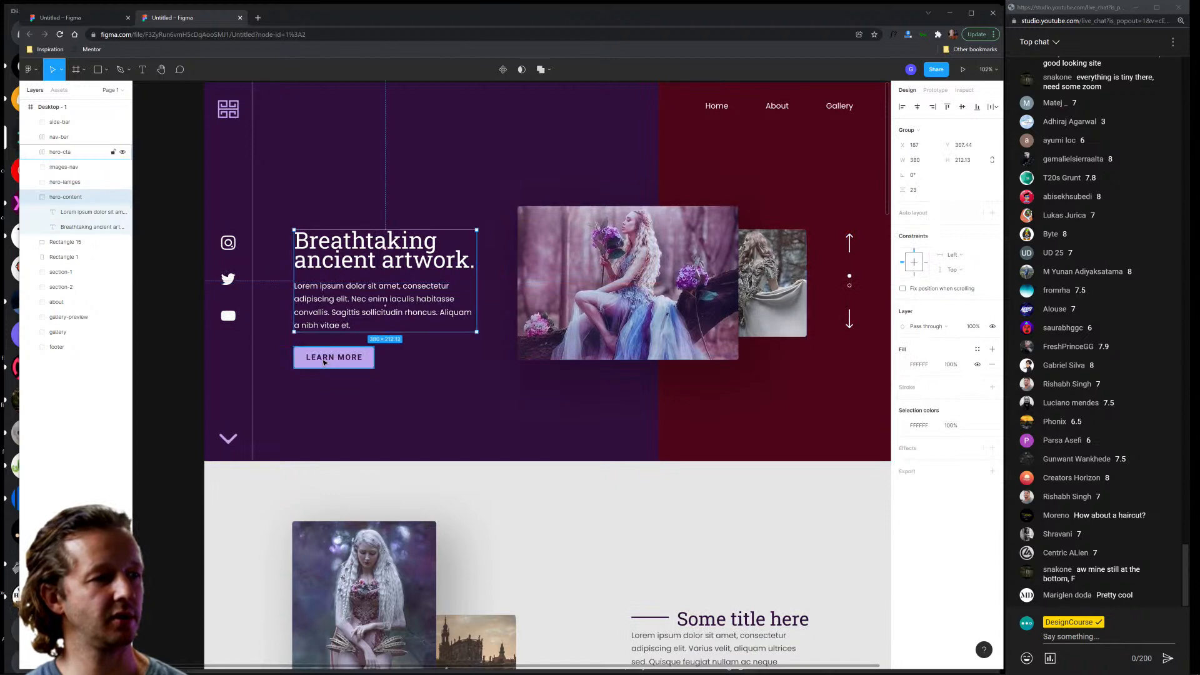
pyautogui.keyDown('shift'); pyautogui.click(327, 359); pyautogui.keyUp('shift')
pyautogui.moveTo(374, 257); pyautogui.dragTo(374, 243)
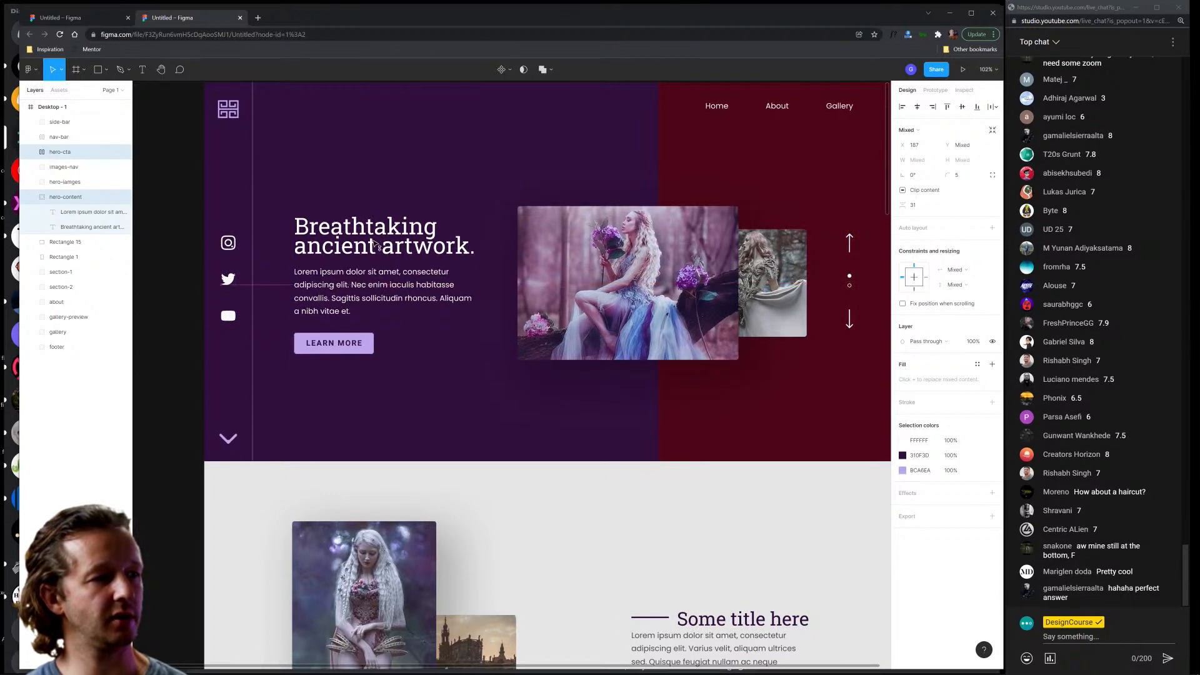
pyautogui.click(433, 151)
# Examine the adjusted hero section as a whole and select the purple background rectangle behind its content.
pyautogui.scroll(-2, 591, 203)
pyautogui.moveTo(590, 203); pyautogui.dragTo(540, 200)
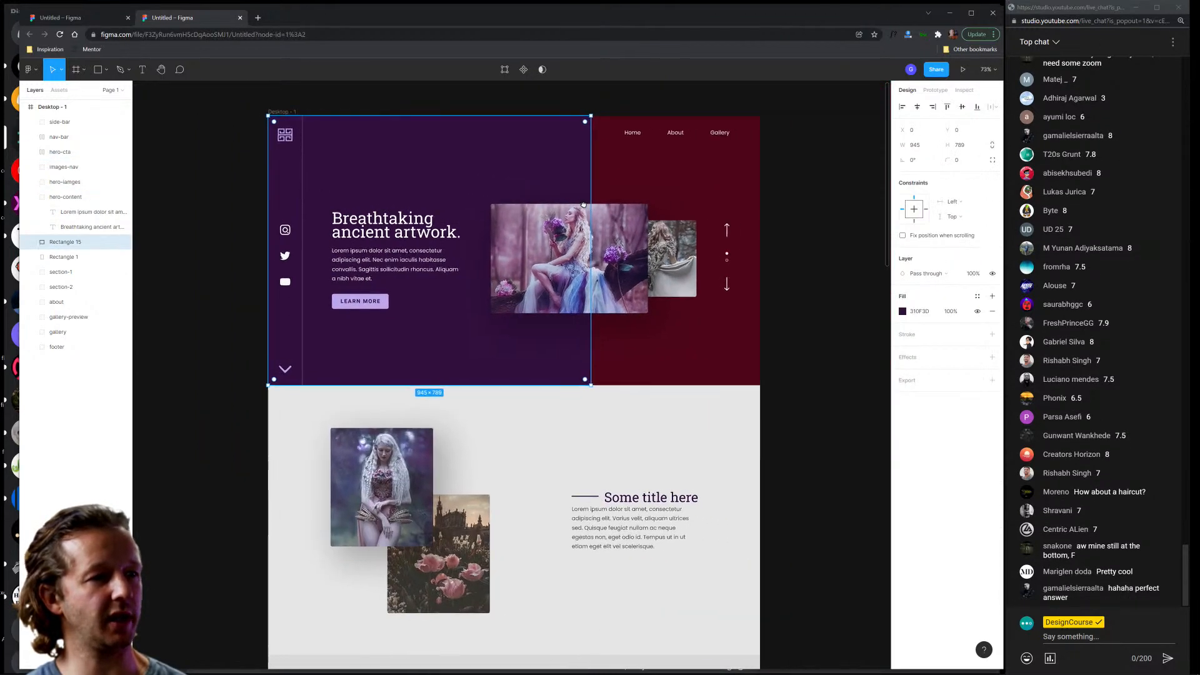
pyautogui.scroll(2, 563, 192)
pyautogui.scroll(-2, 844, 181)
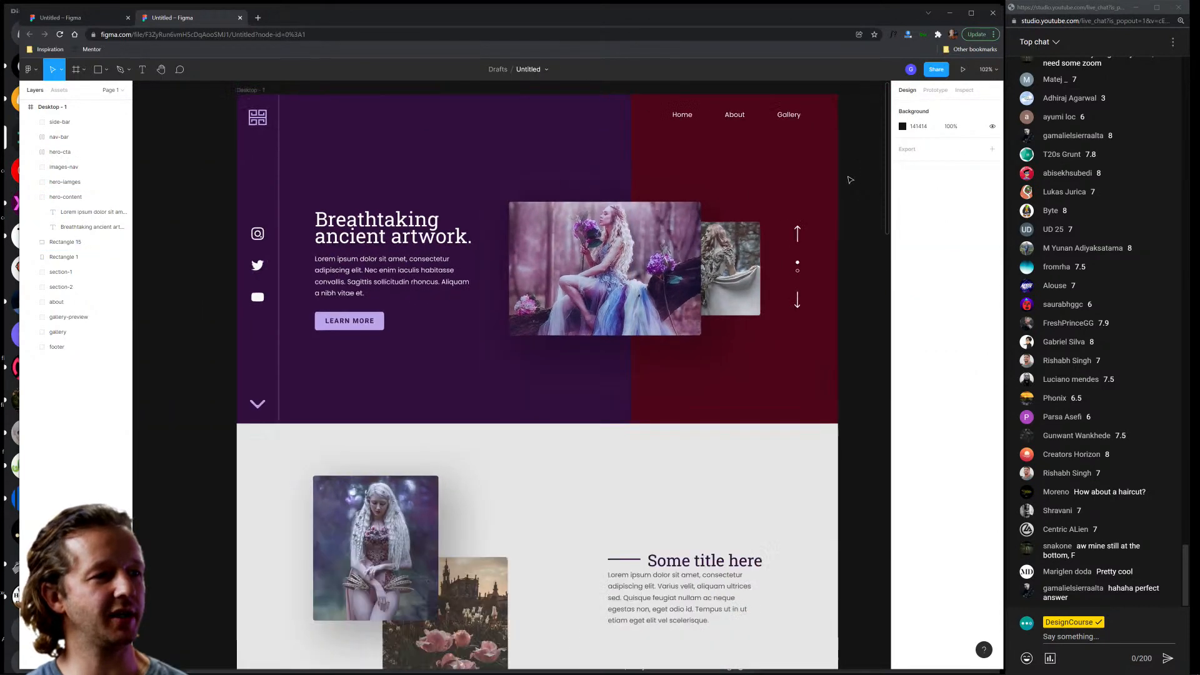
pyautogui.hscroll(1, 841, 185)
pyautogui.click(694, 184)
pyautogui.click(547, 149)
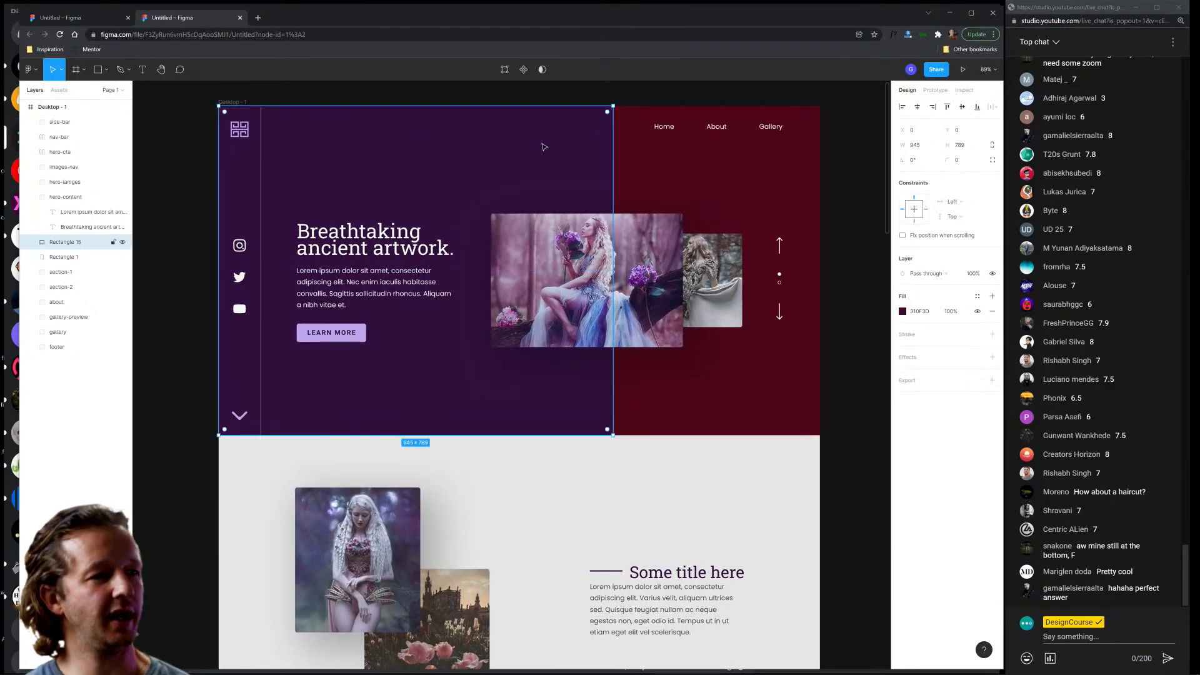
# Recolour the hero's maroon background rectangle by sampling the neighbouring purple and darkening it to about 200A27.
pyautogui.click(674, 170)
pyautogui.click(588, 164)
pyautogui.click(707, 176)
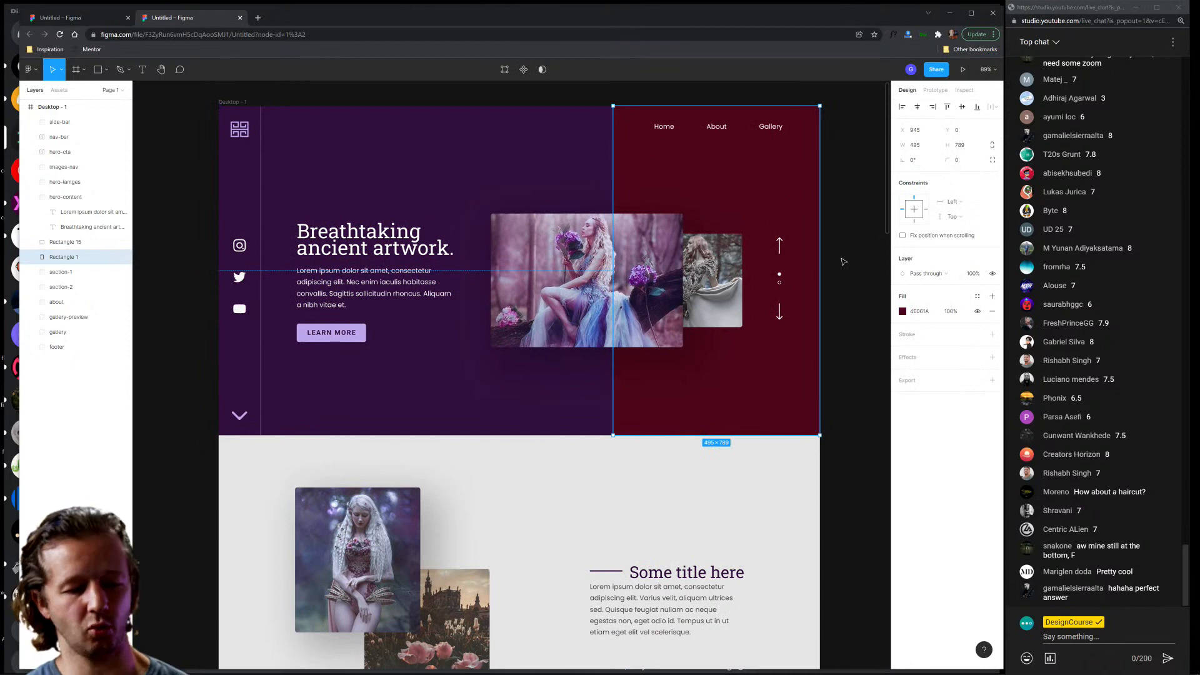
pyautogui.press('i')
pyautogui.click(586, 185)
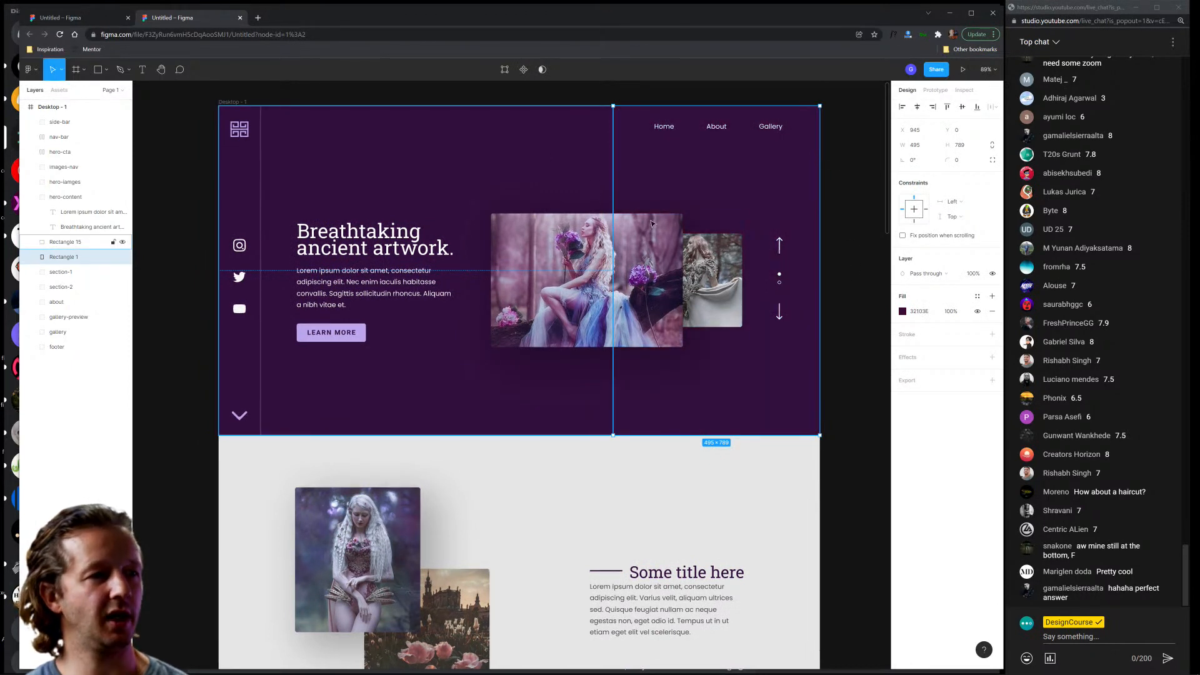
pyautogui.click(900, 313)
pyautogui.moveTo(863, 409); pyautogui.dragTo(865, 425)
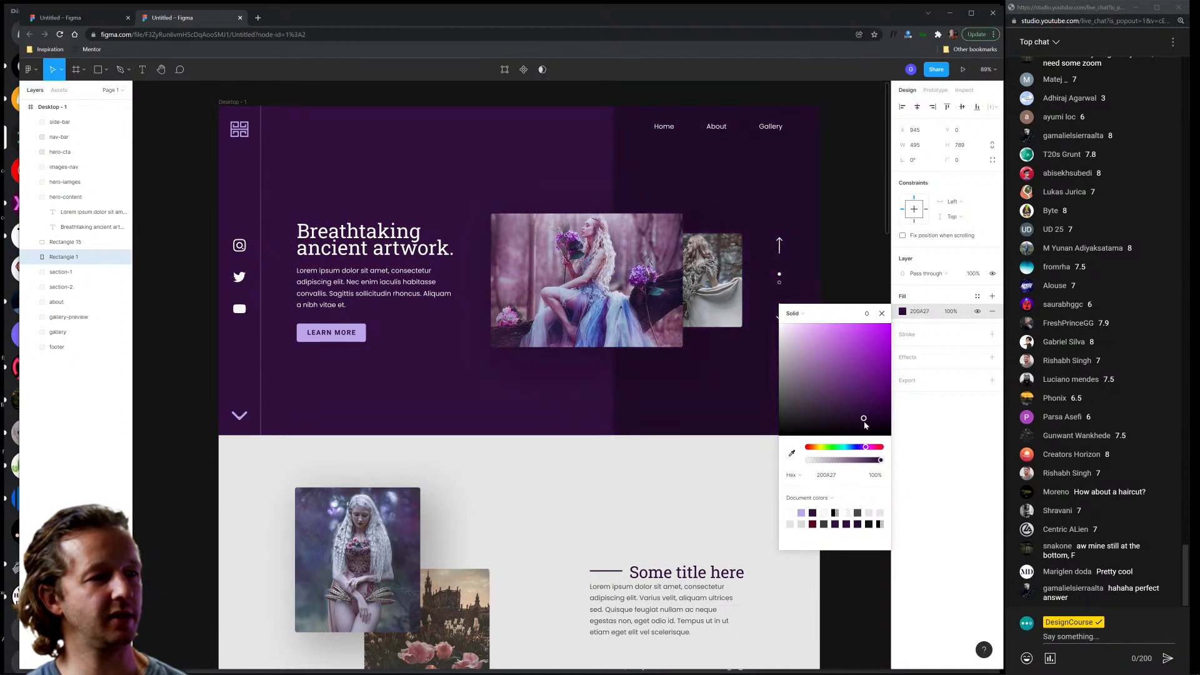
pyautogui.click(862, 277)
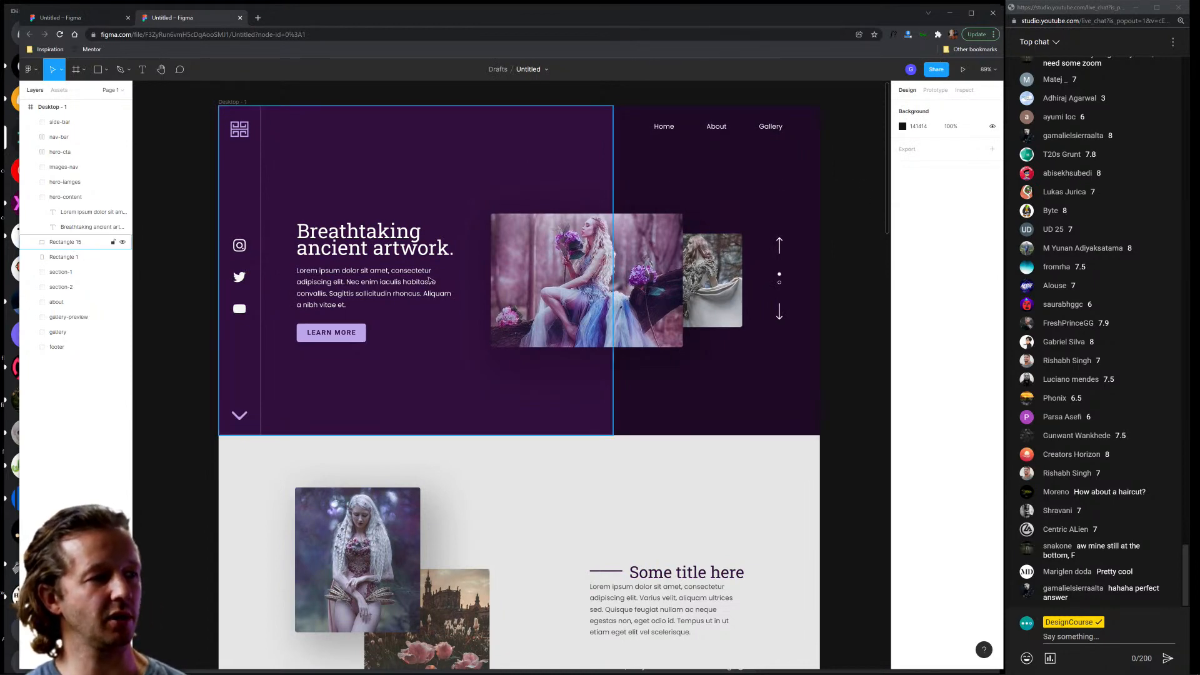
# Move the lorem ipsum paragraph in section-1 down to leave a clear gap beneath "Some title here".
pyautogui.moveTo(195, 233); pyautogui.dragTo(218, 113)
pyautogui.scroll(-5, 267, 246)
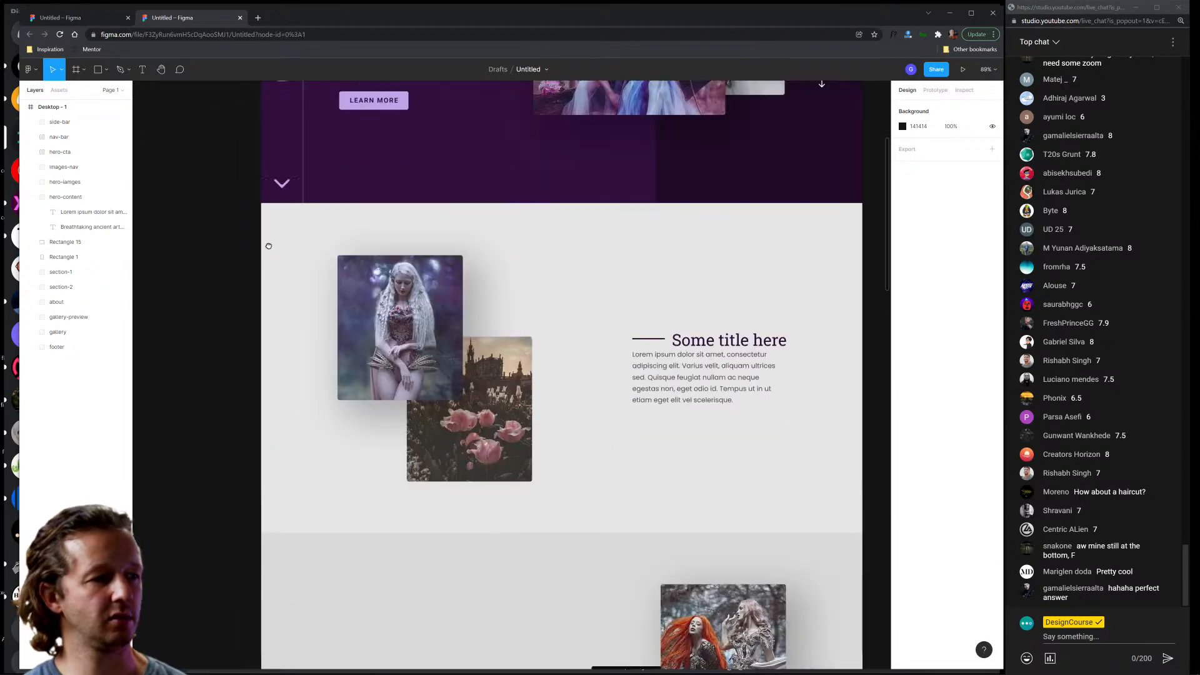
pyautogui.click(673, 223)
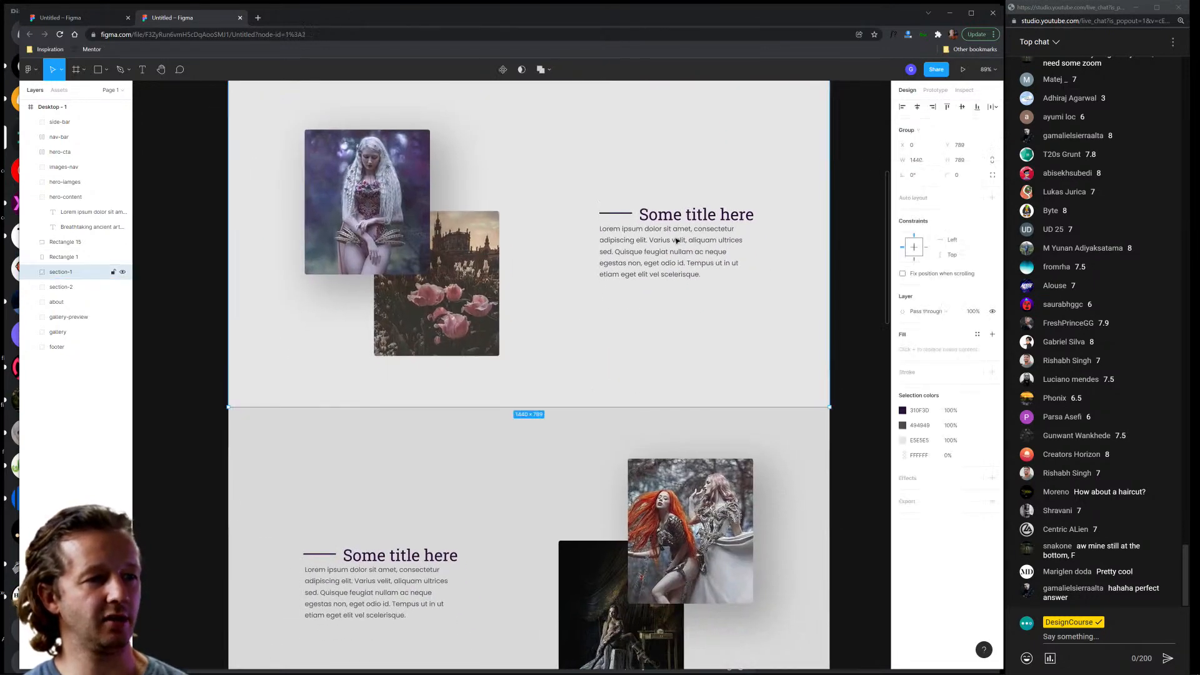
pyautogui.doubleClick(674, 228)
pyautogui.click(695, 217)
pyautogui.click(688, 240)
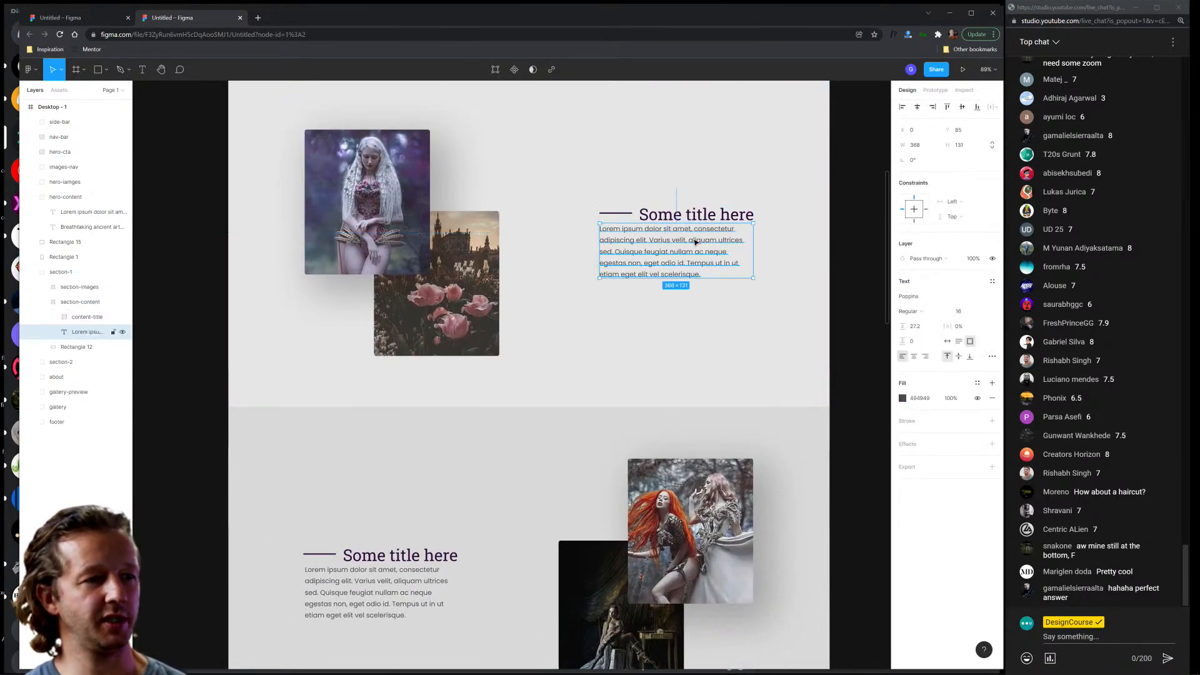
pyautogui.moveTo(681, 242); pyautogui.dragTo(677, 259)
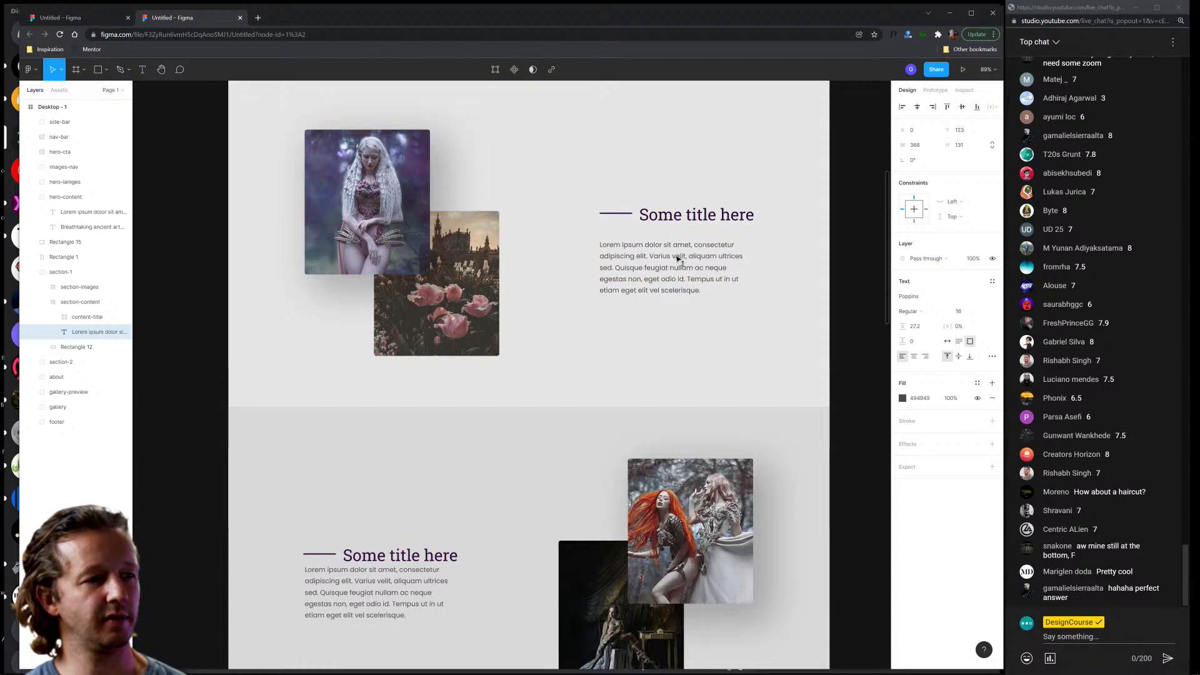
pyautogui.click(864, 228)
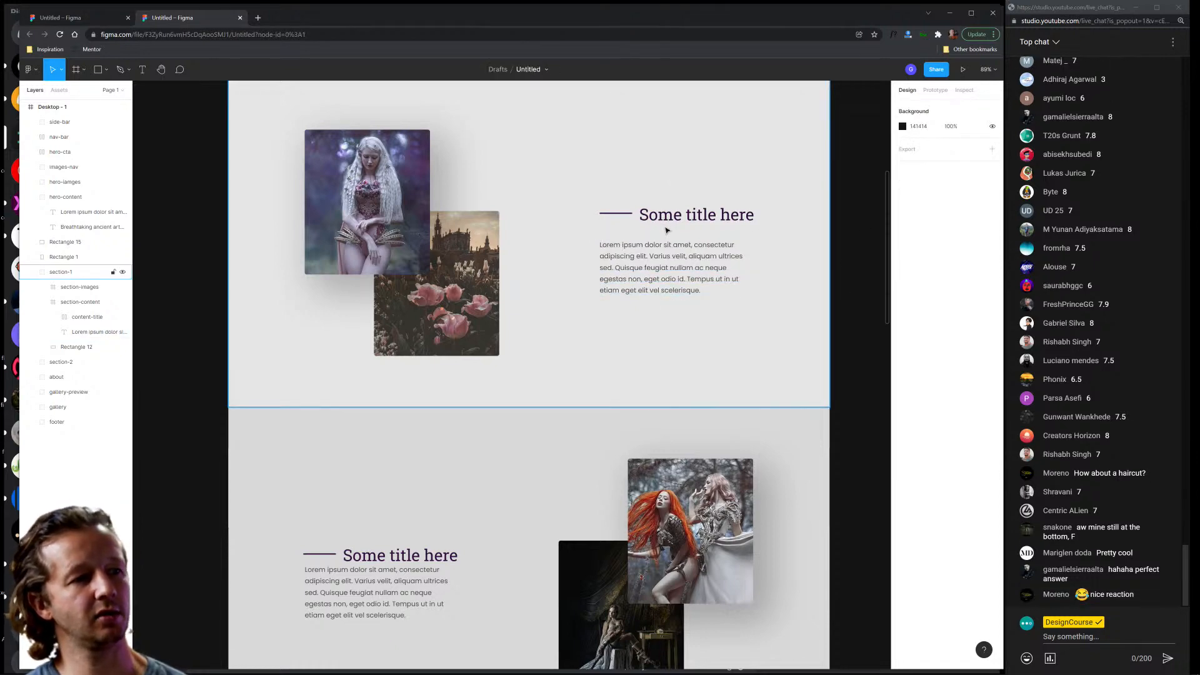
# Examine the remaining page sections, from section-2 through About Me, the gallery preview and gallery to the footer, and return to the hero.
pyautogui.scroll(-7, 667, 231)
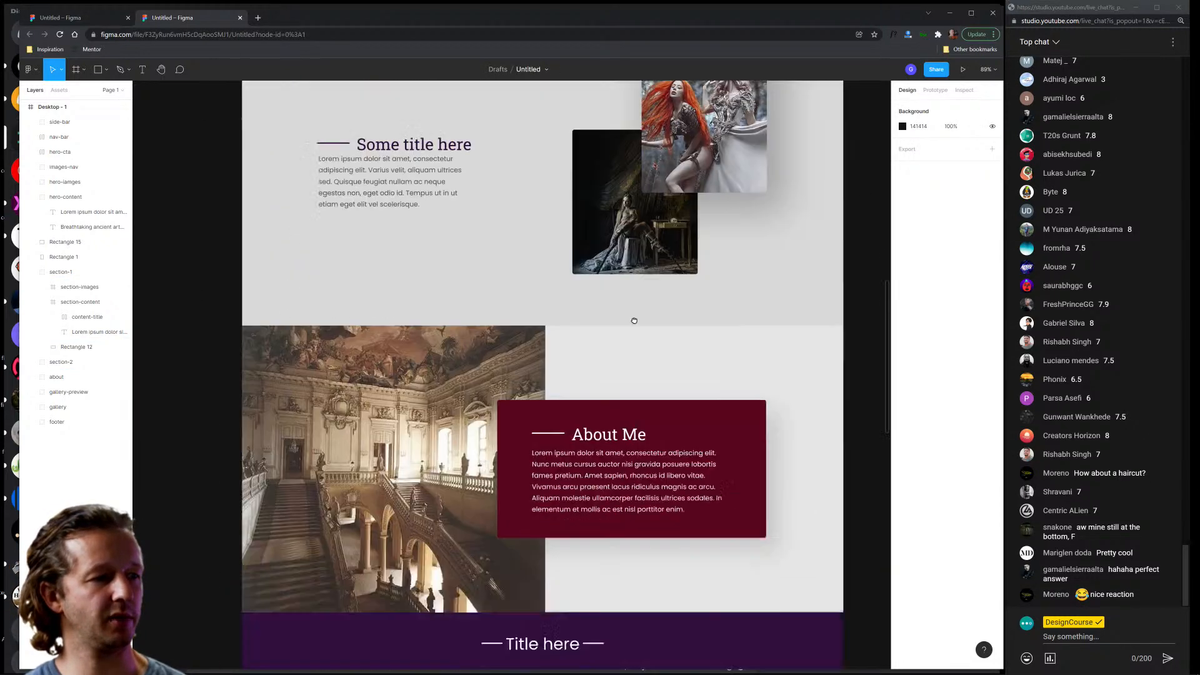
pyautogui.scroll(-3, 633, 321)
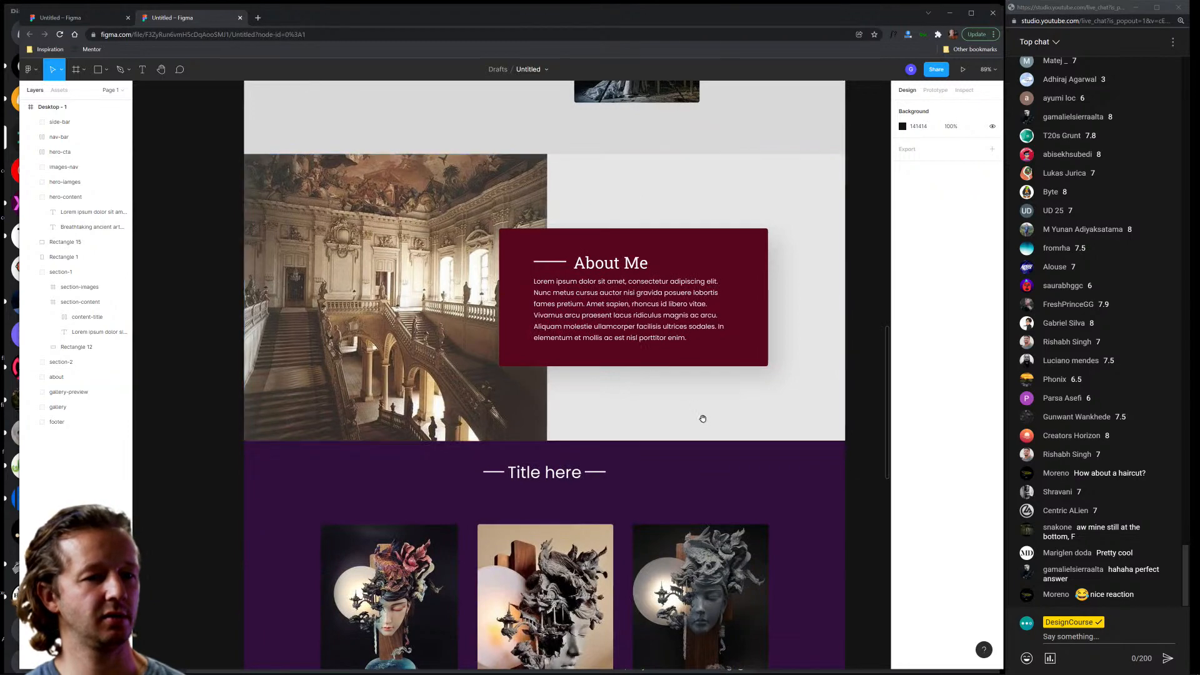
pyautogui.scroll(-1, 702, 418)
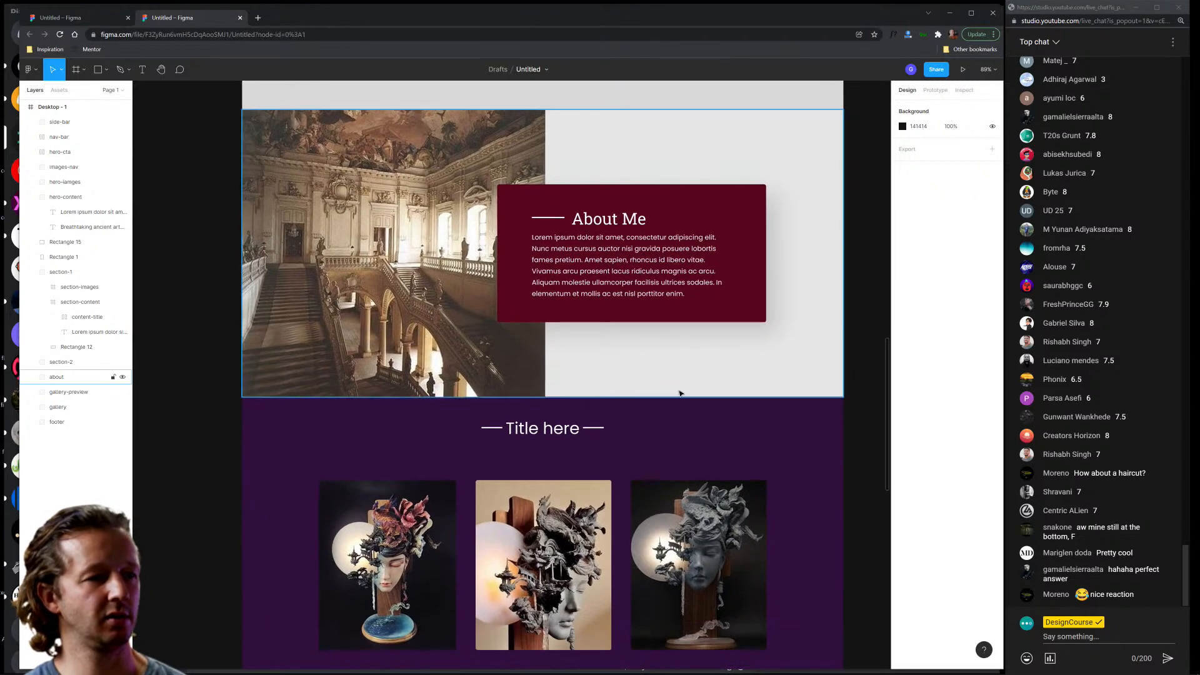
pyautogui.scroll(-3, 680, 392)
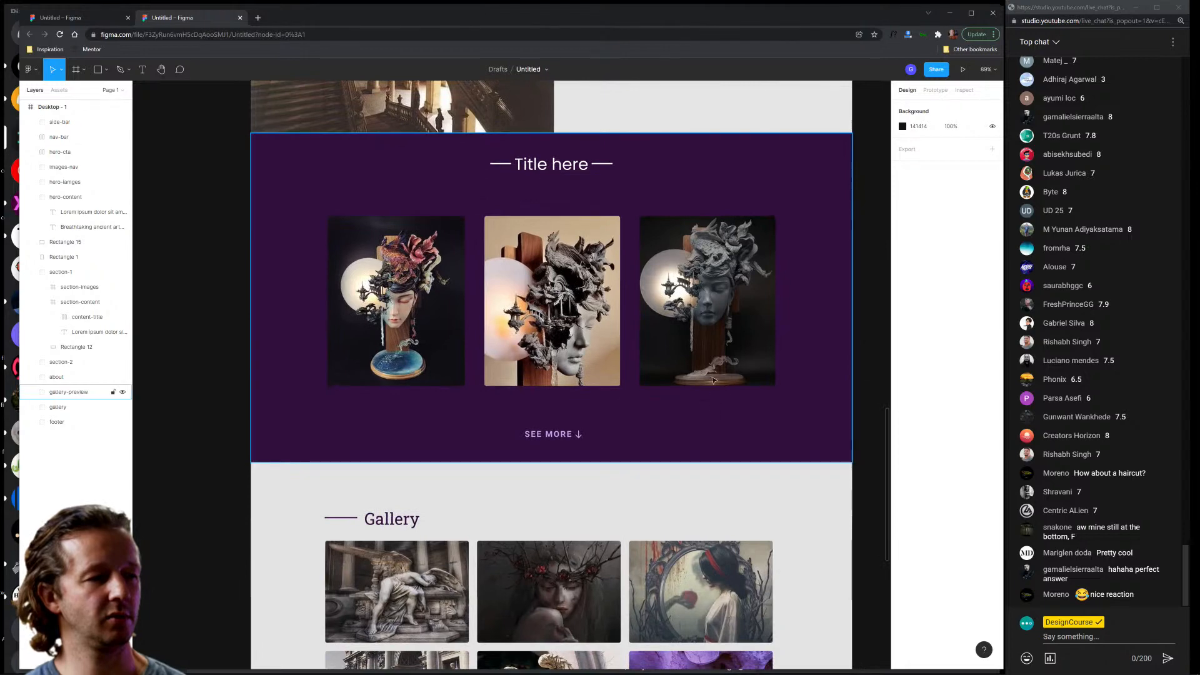
pyautogui.scroll(-7, 699, 282)
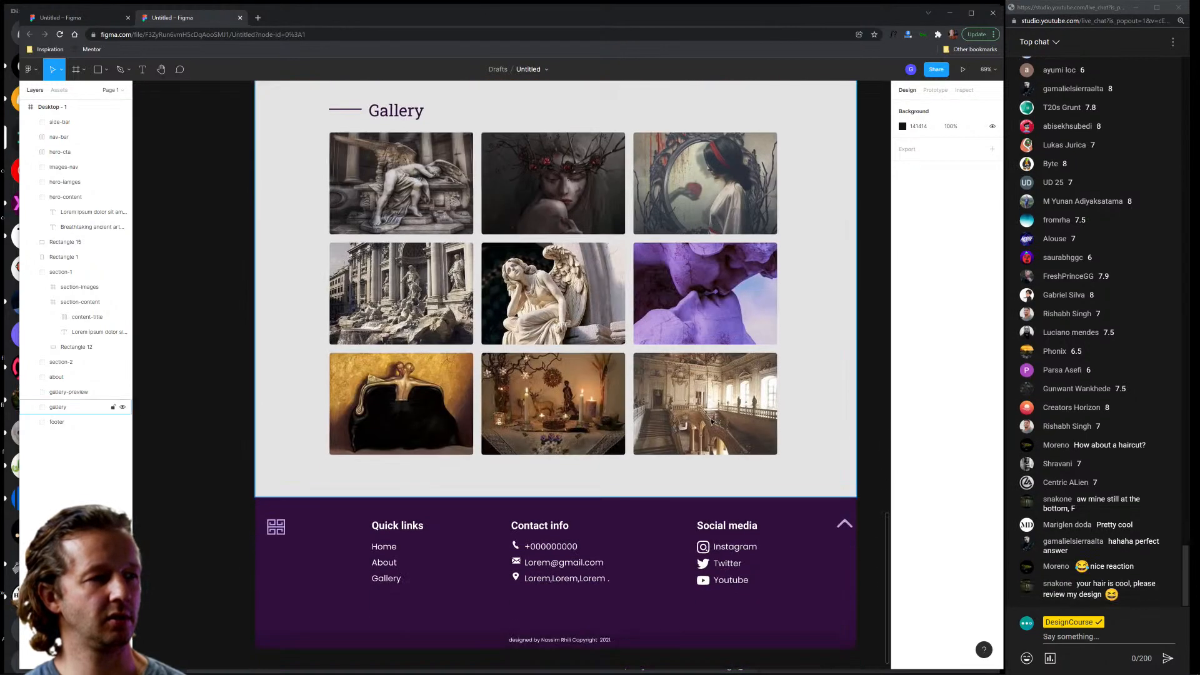
pyautogui.scroll(-1, 713, 422)
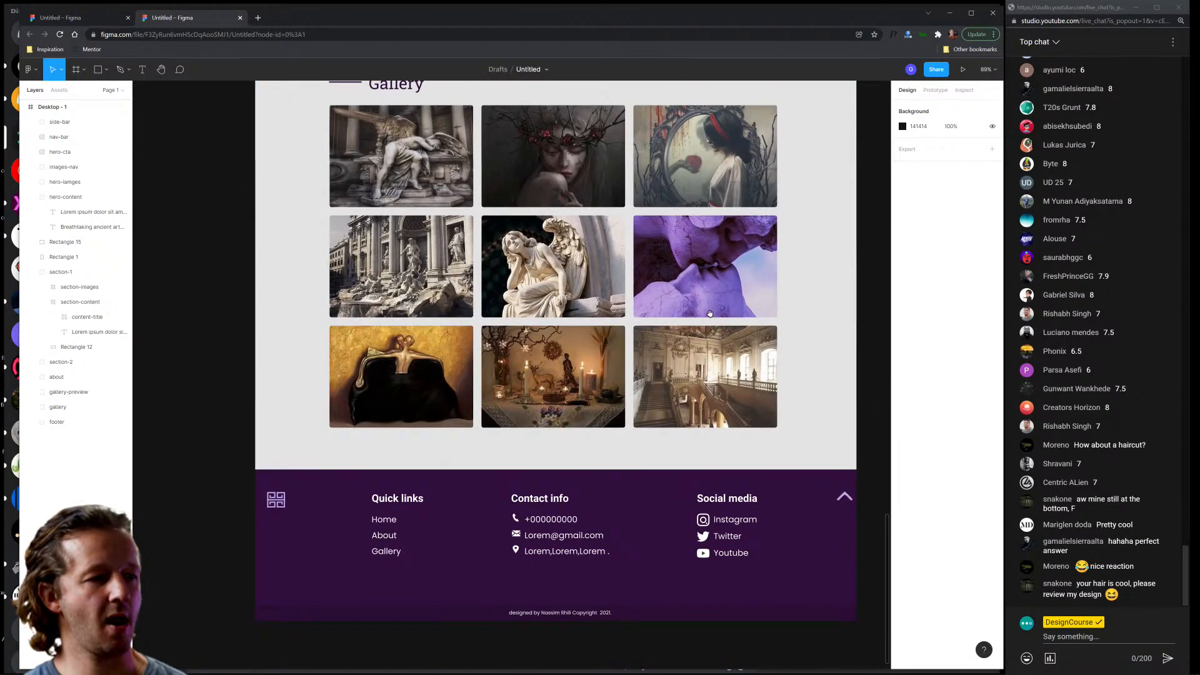
pyautogui.scroll(-1, 710, 313)
pyautogui.scroll(13, 627, 427)
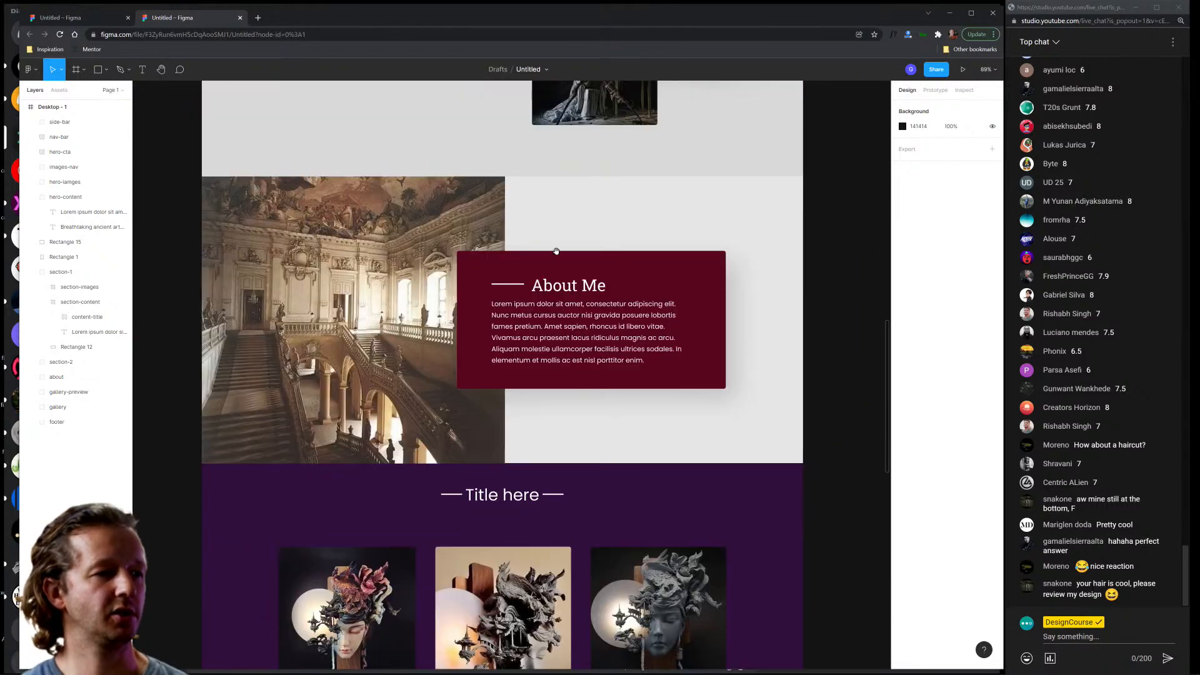
pyautogui.scroll(18, 557, 251)
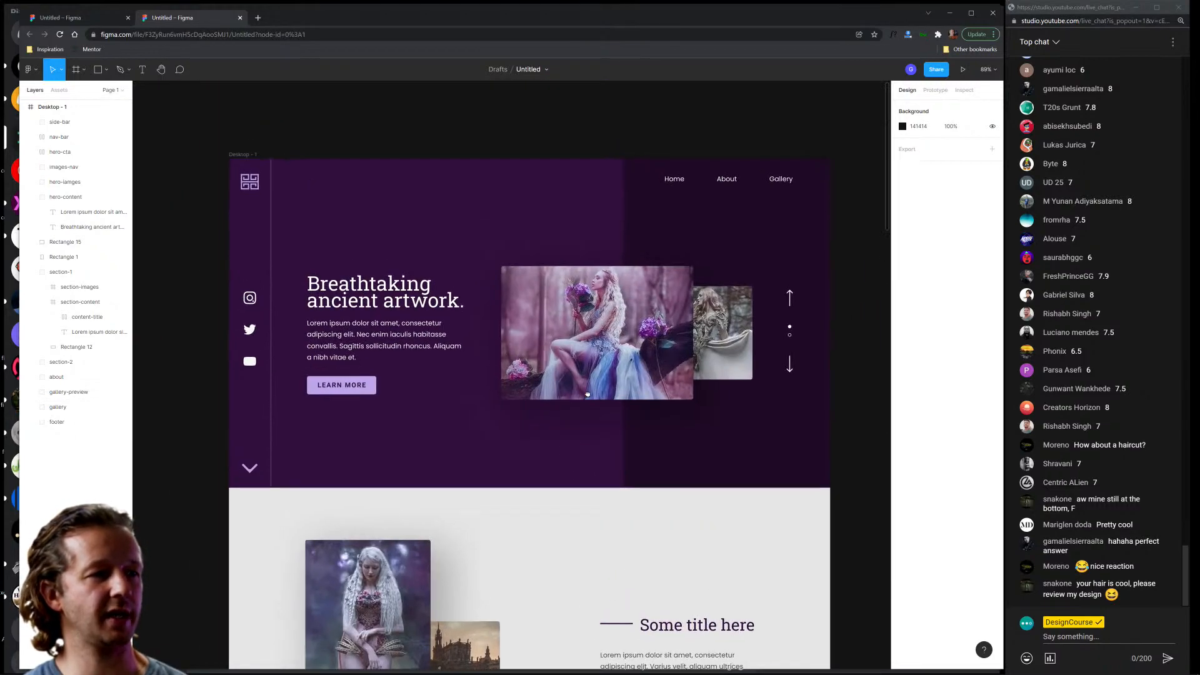
# Set the line height of the "Breathtaking ancient artwork." headline to 49.5 and move the headline up away from the paragraph.
pyautogui.scroll(-2, 625, 400)
pyautogui.scroll(-1, 666, 387)
pyautogui.click(396, 223)
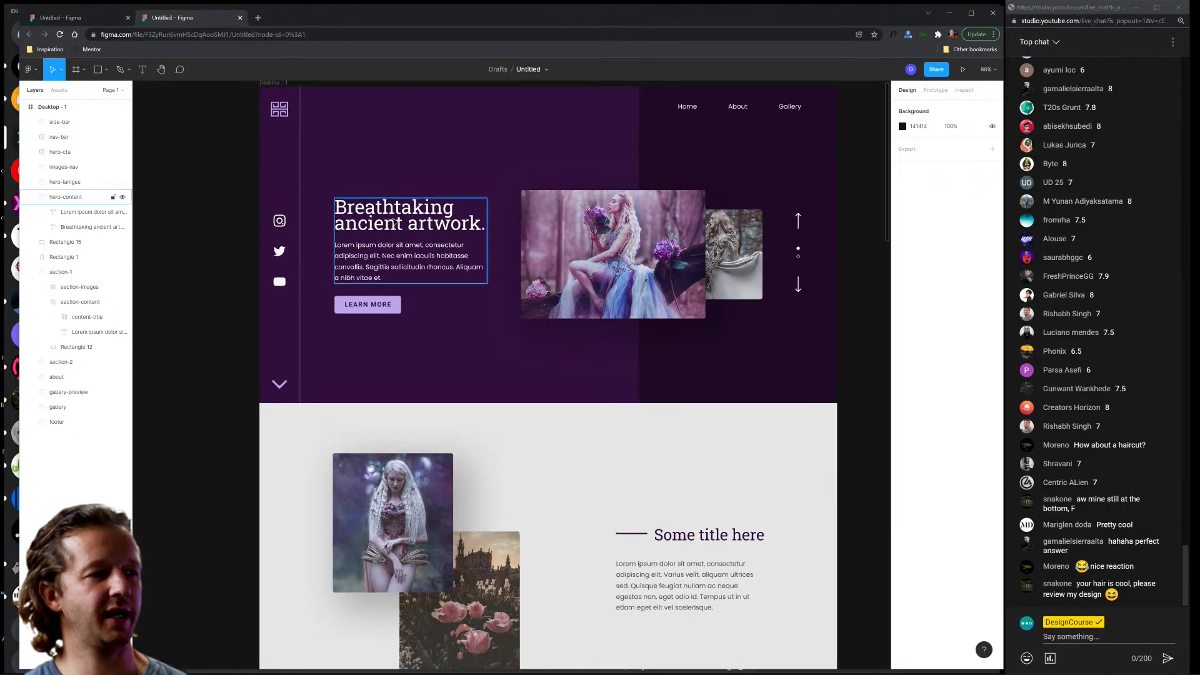
pyautogui.doubleClick(396, 223)
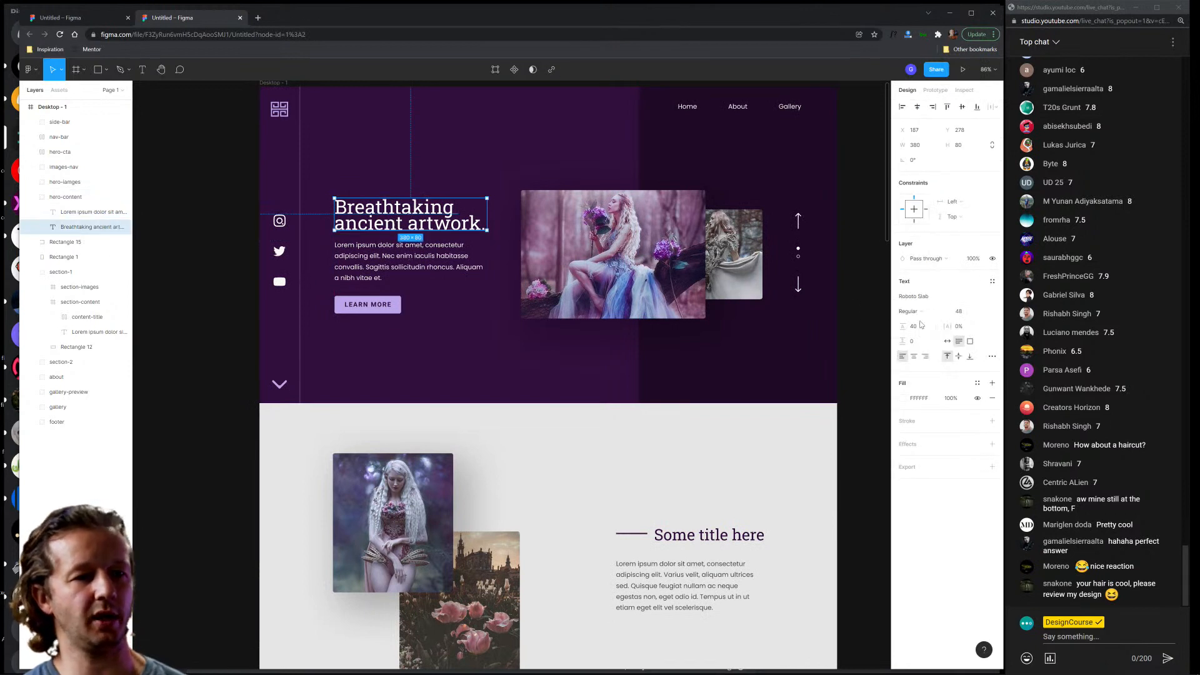
pyautogui.moveTo(900, 326); pyautogui.dragTo(912, 325)
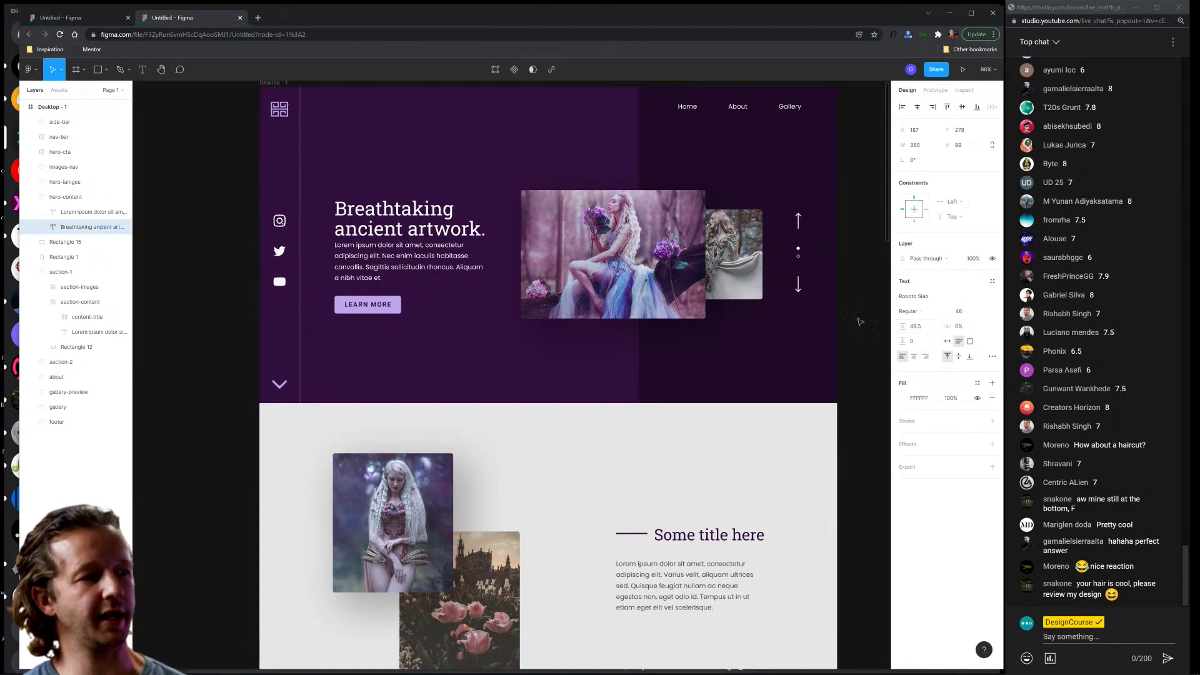
pyautogui.moveTo(427, 225); pyautogui.dragTo(426, 217)
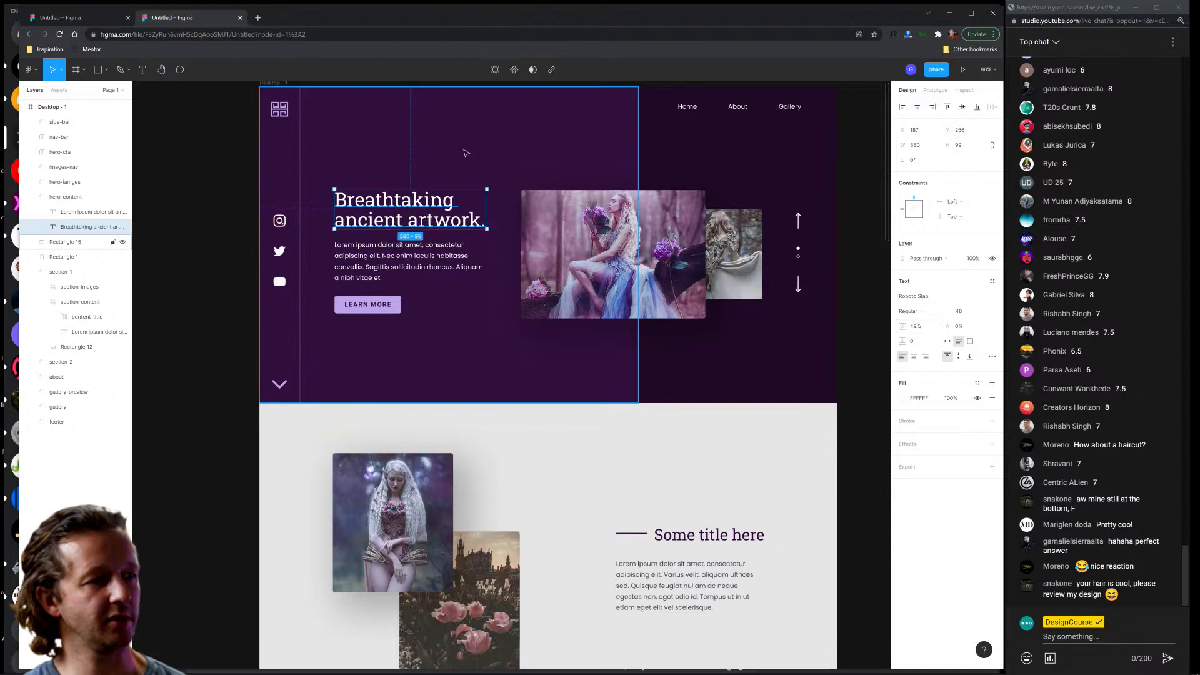
pyautogui.click(452, 149)
pyautogui.click(239, 186)
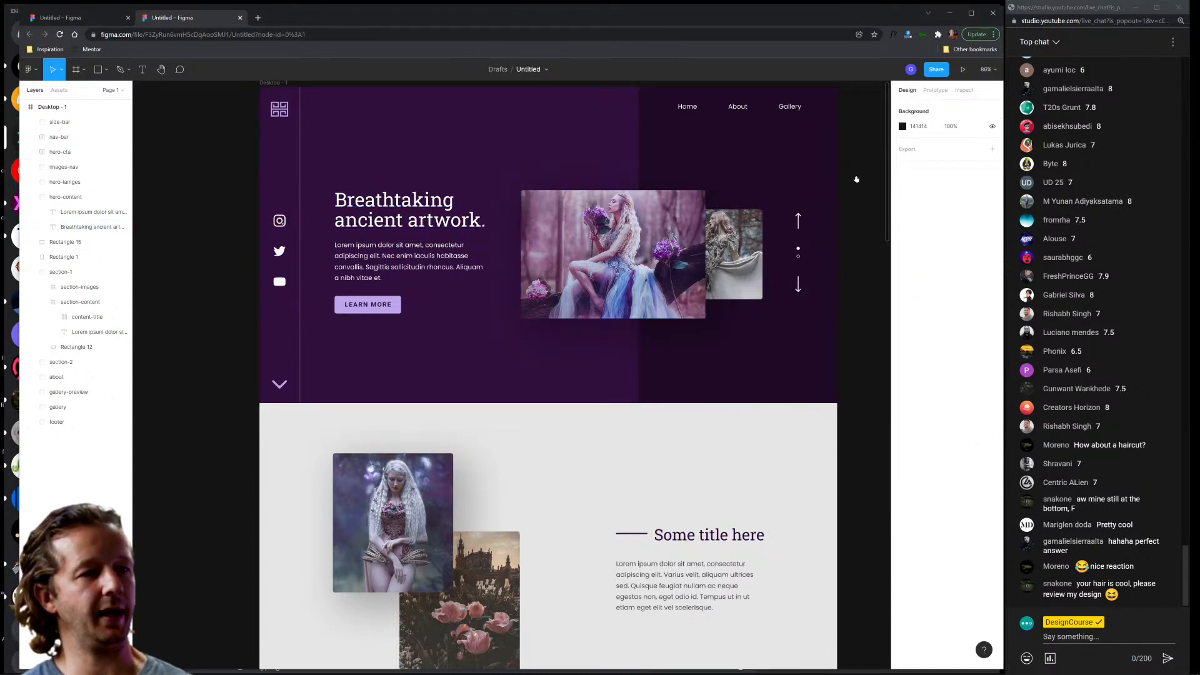
# Change the fill of the Desktop - 1 frame to the light purple D87EF4.
pyautogui.moveTo(854, 182); pyautogui.dragTo(829, 193)
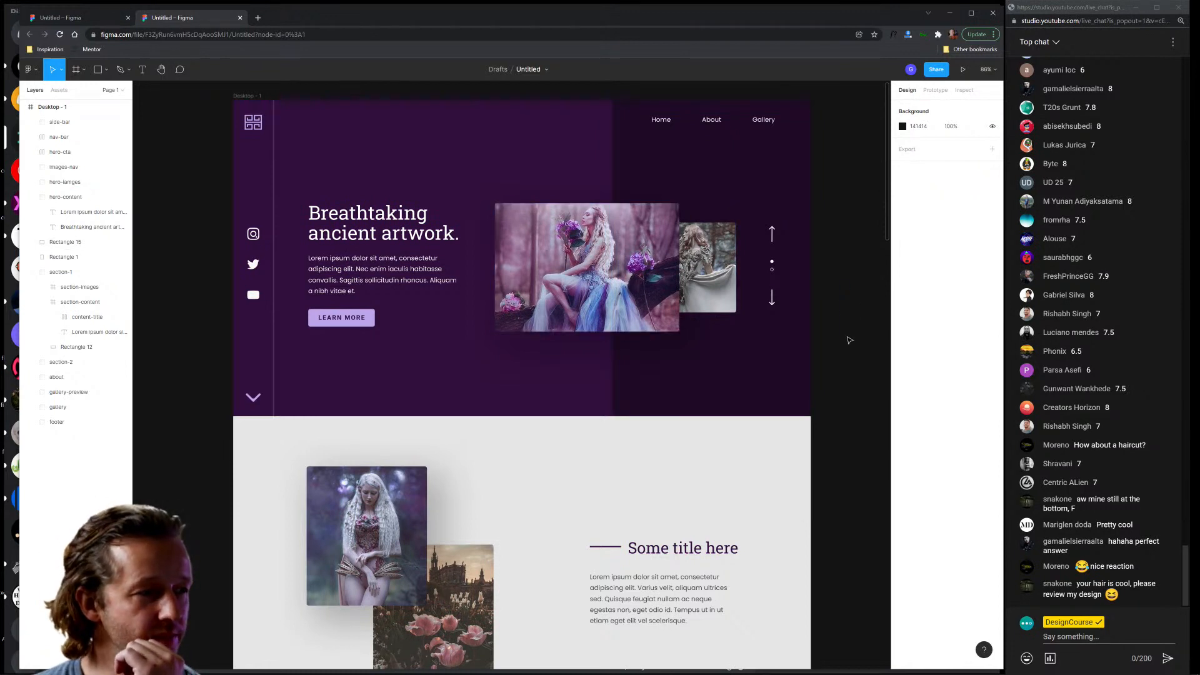
pyautogui.click(256, 95)
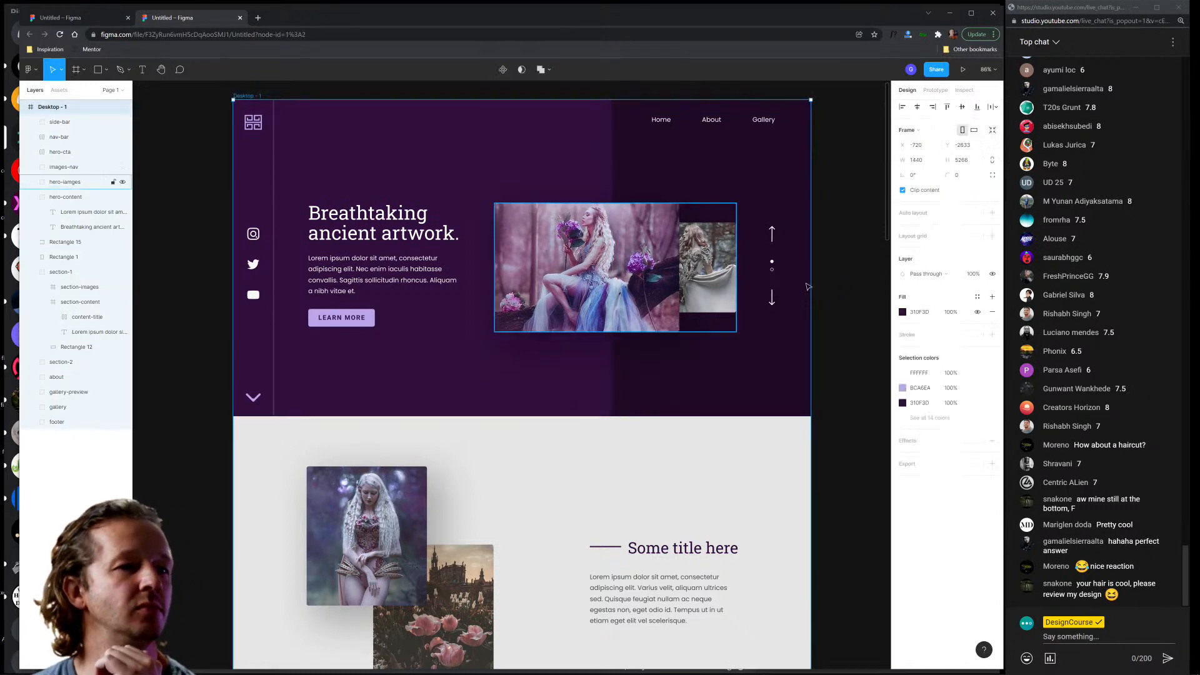
pyautogui.click(901, 313)
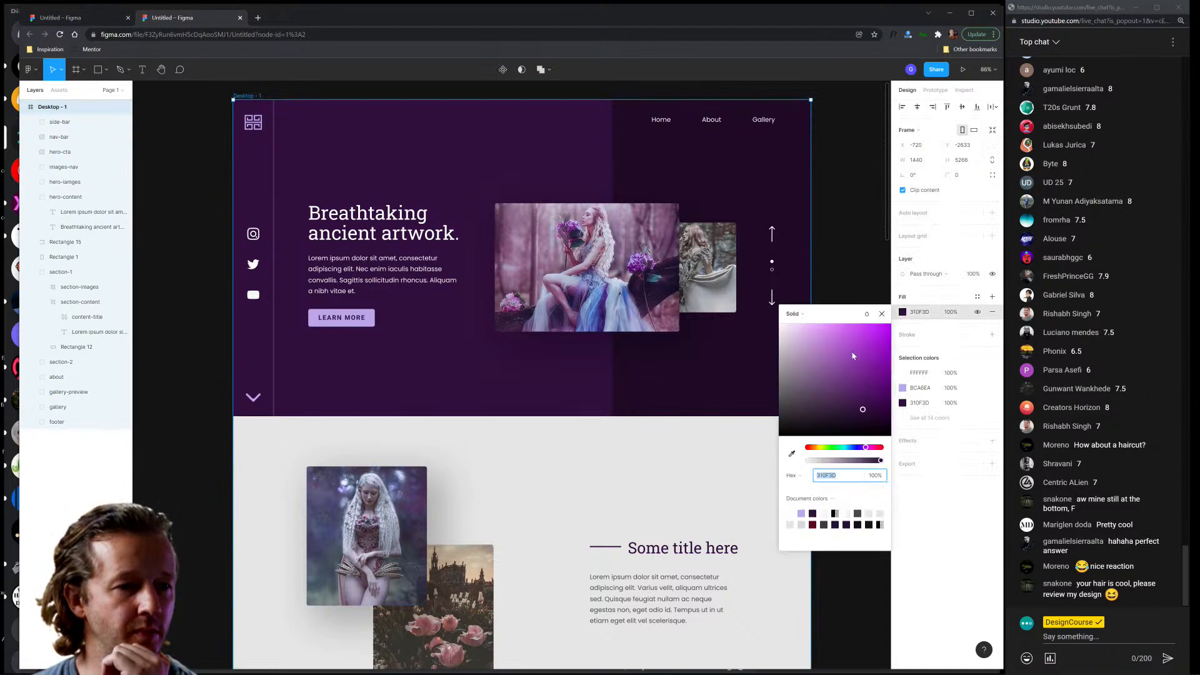
pyautogui.moveTo(807, 353); pyautogui.dragTo(838, 329)
pyautogui.click(882, 314)
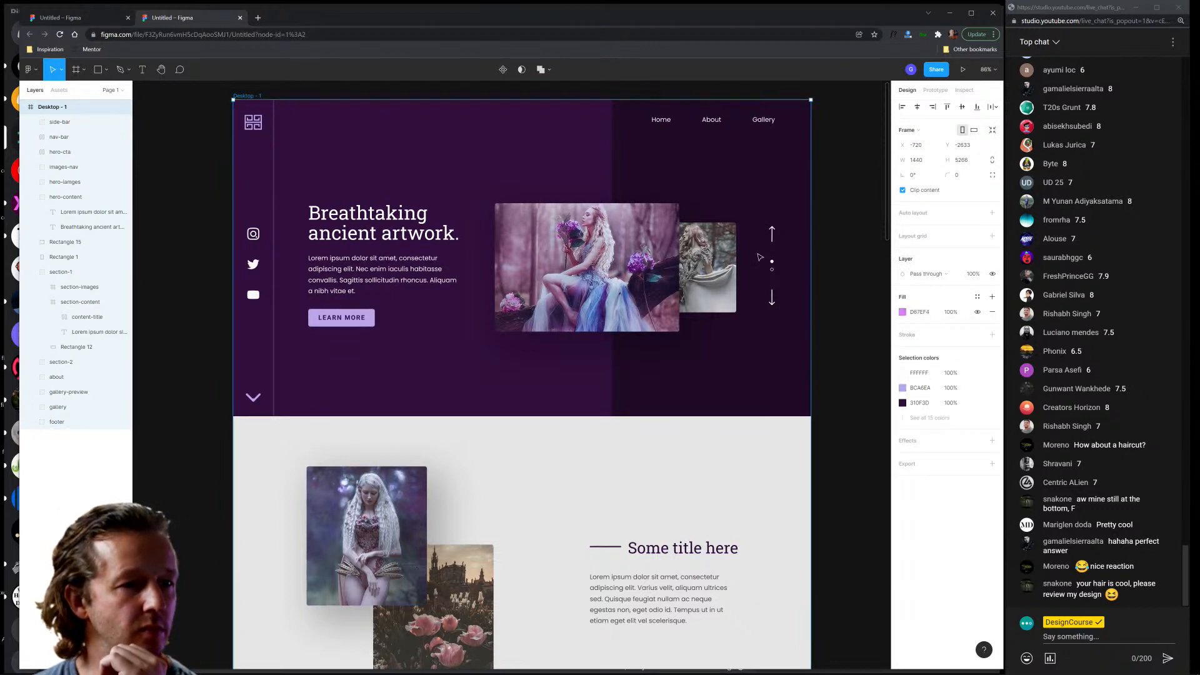
pyautogui.click(195, 121)
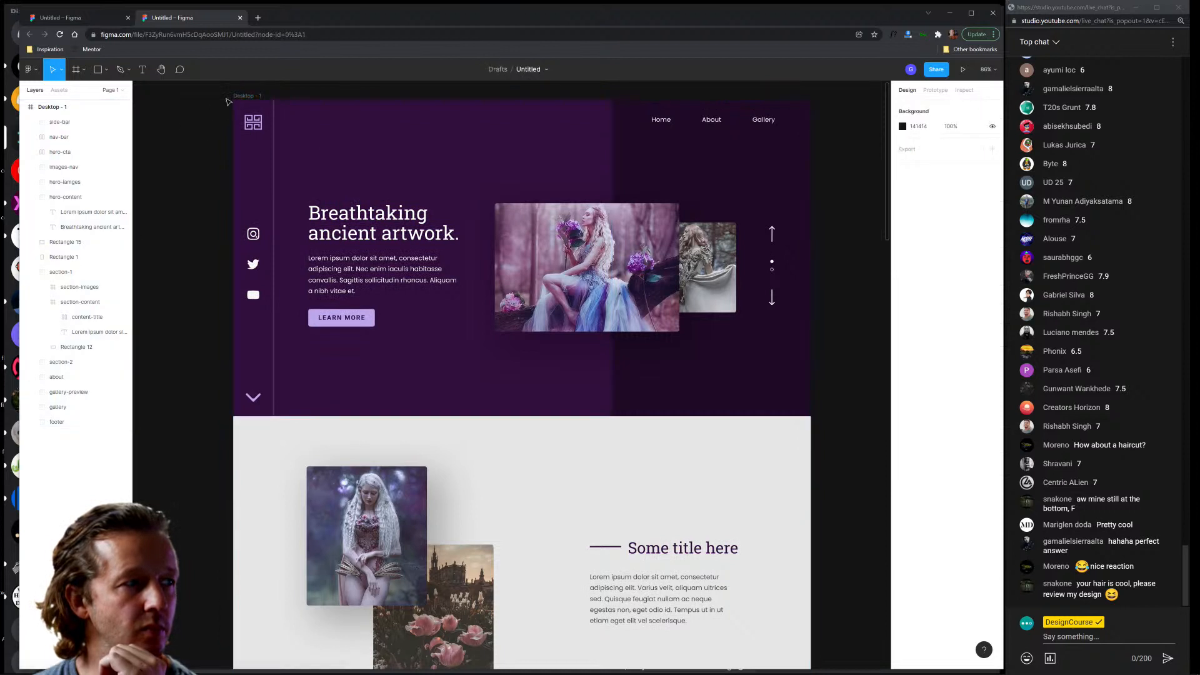
# Set the canvas background colour to the pale purple E7DEEA and review the sections below the hero against it.
pyautogui.click(901, 126)
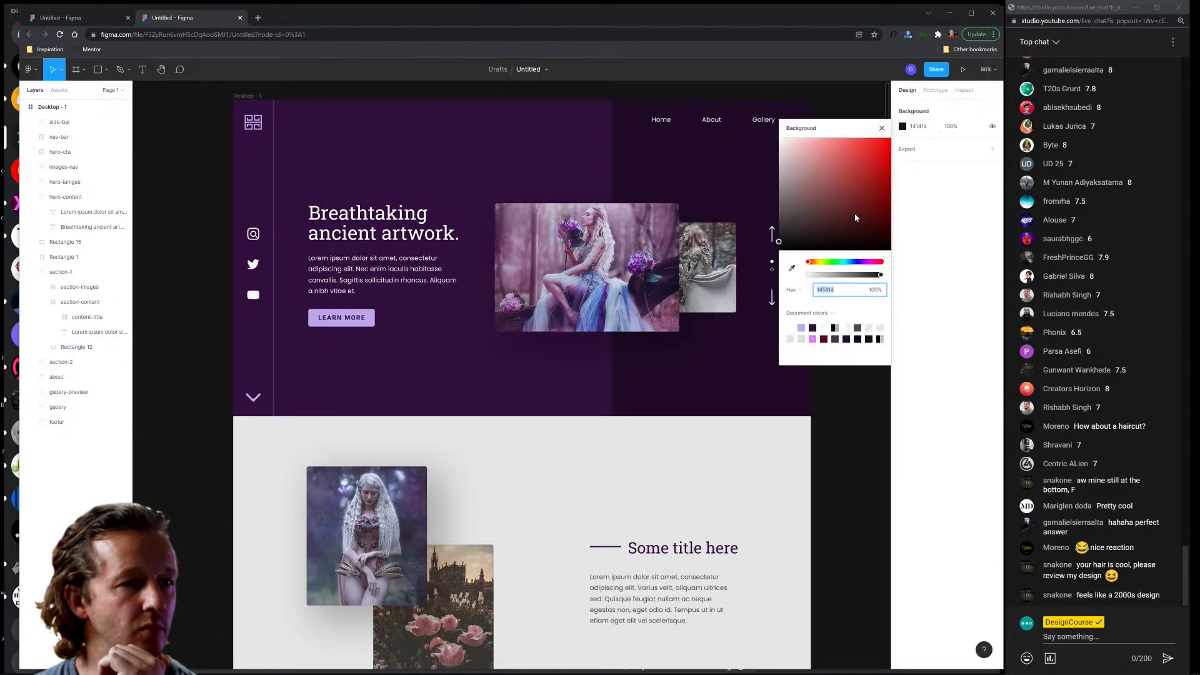
pyautogui.click(865, 263)
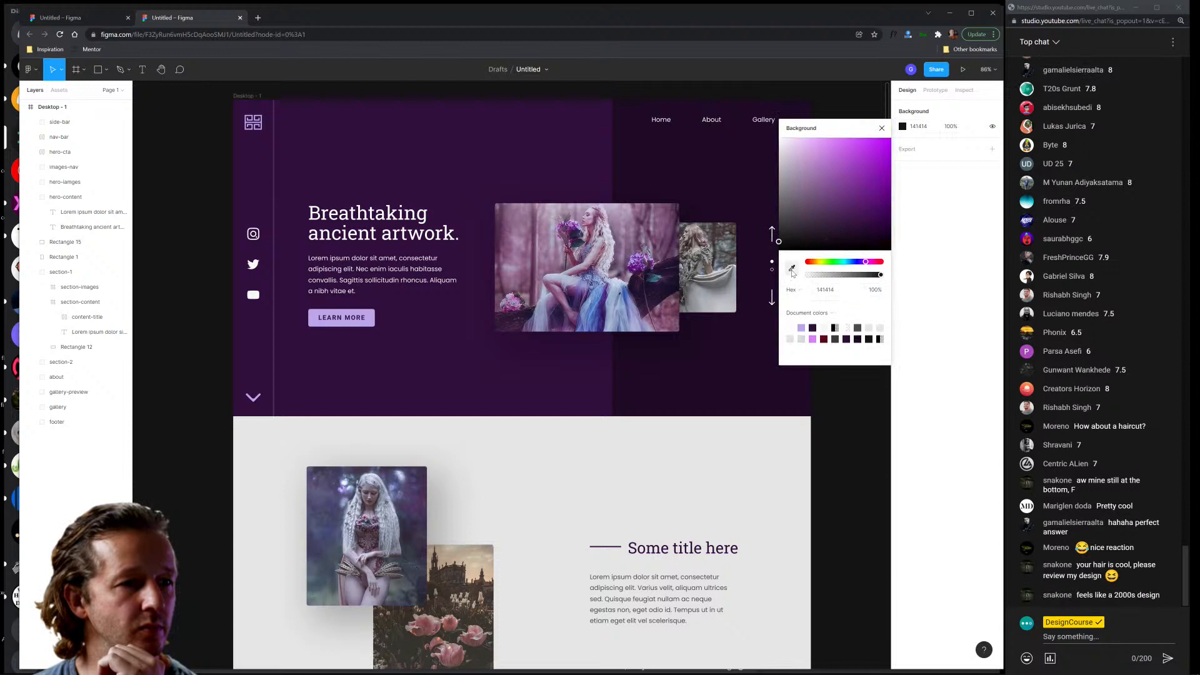
pyautogui.click(807, 144)
pyautogui.moveTo(807, 145); pyautogui.dragTo(786, 148)
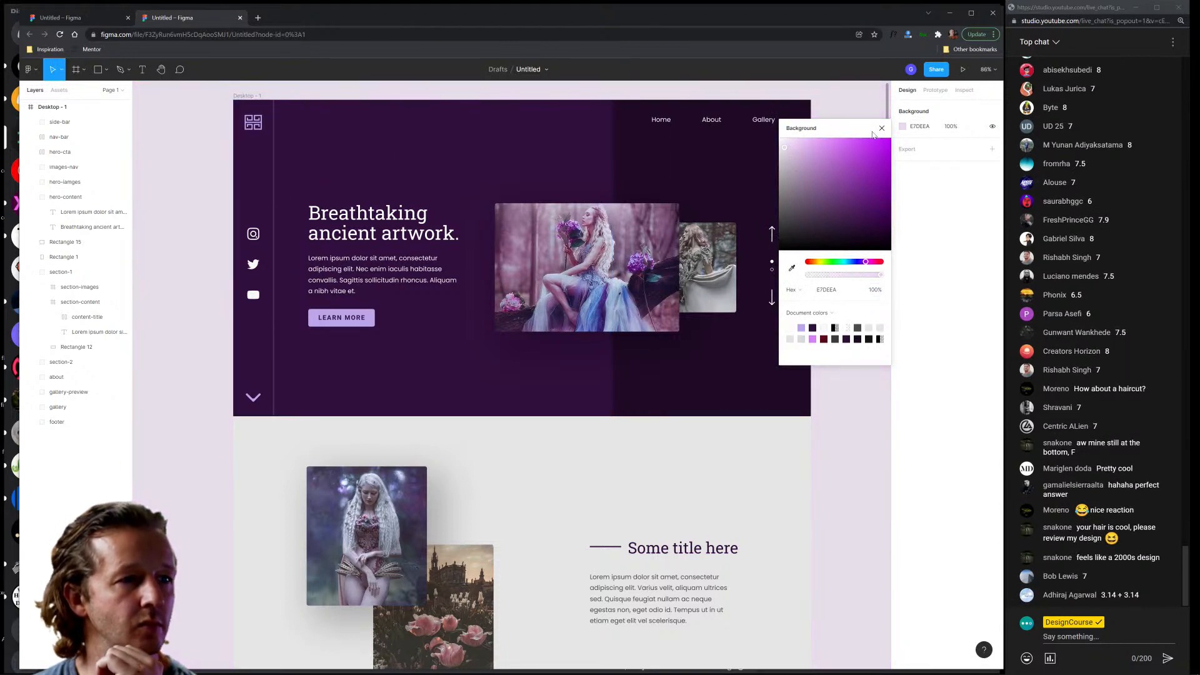
pyautogui.click(824, 273)
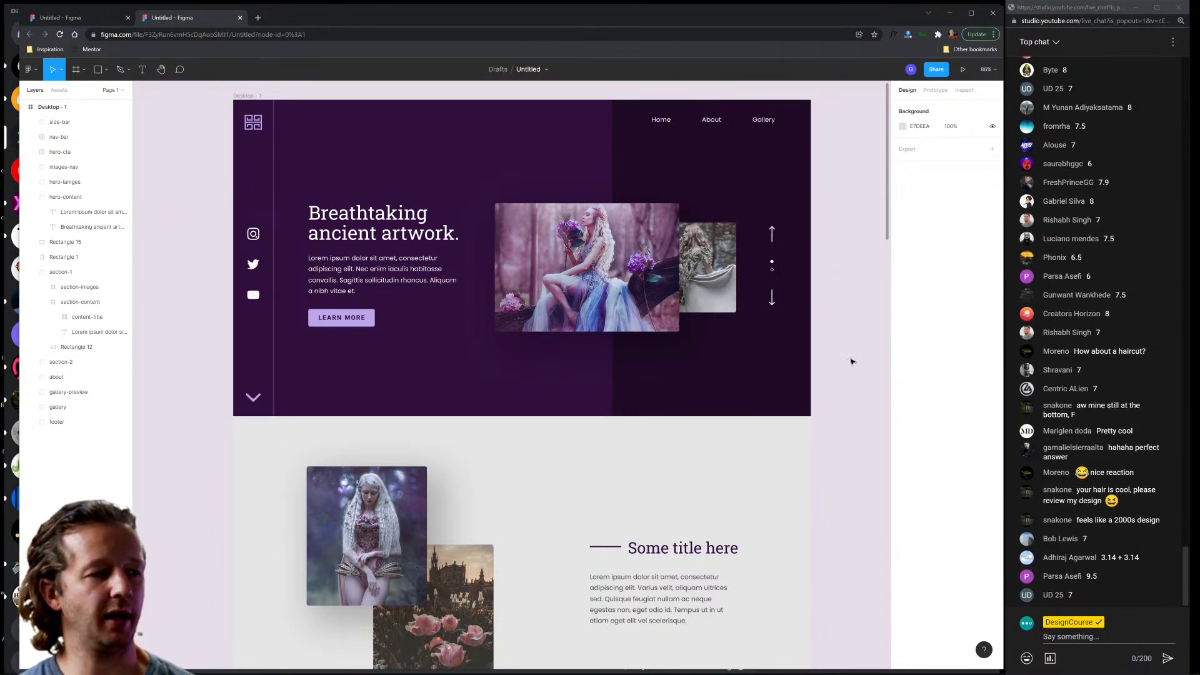
pyautogui.scroll(-10, 851, 361)
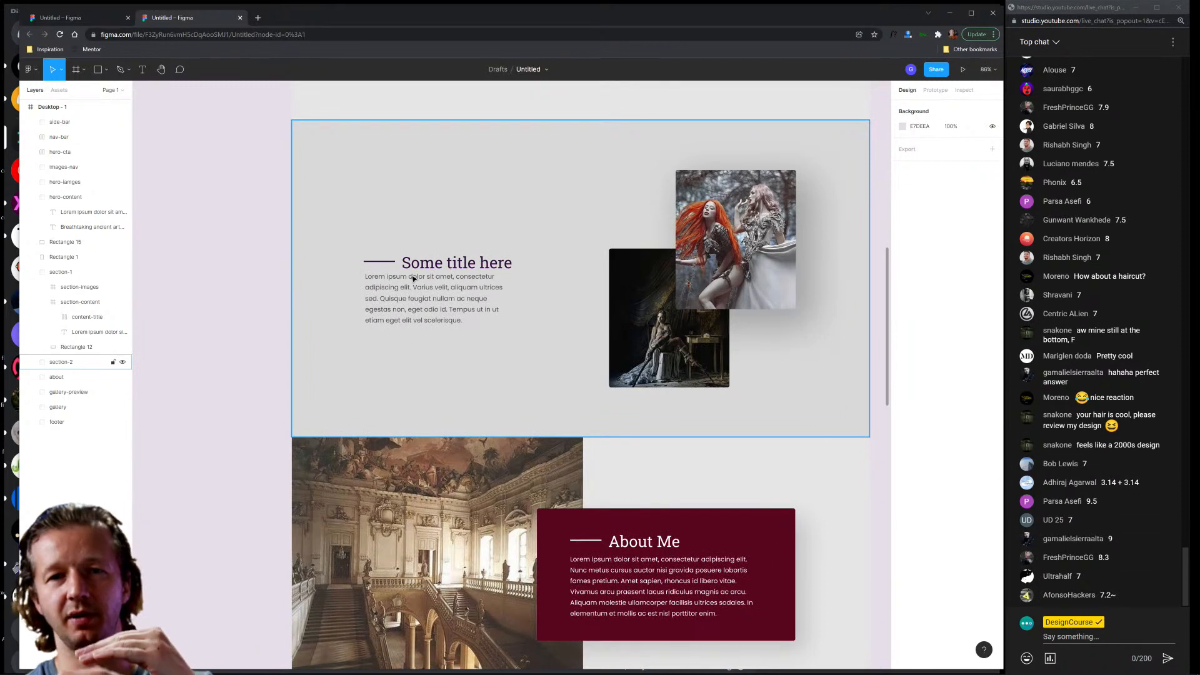
# Close both Figma files and bring up the eco-website.netlify.app submission from the Discord channel in the browser.
pyautogui.click(240, 17)
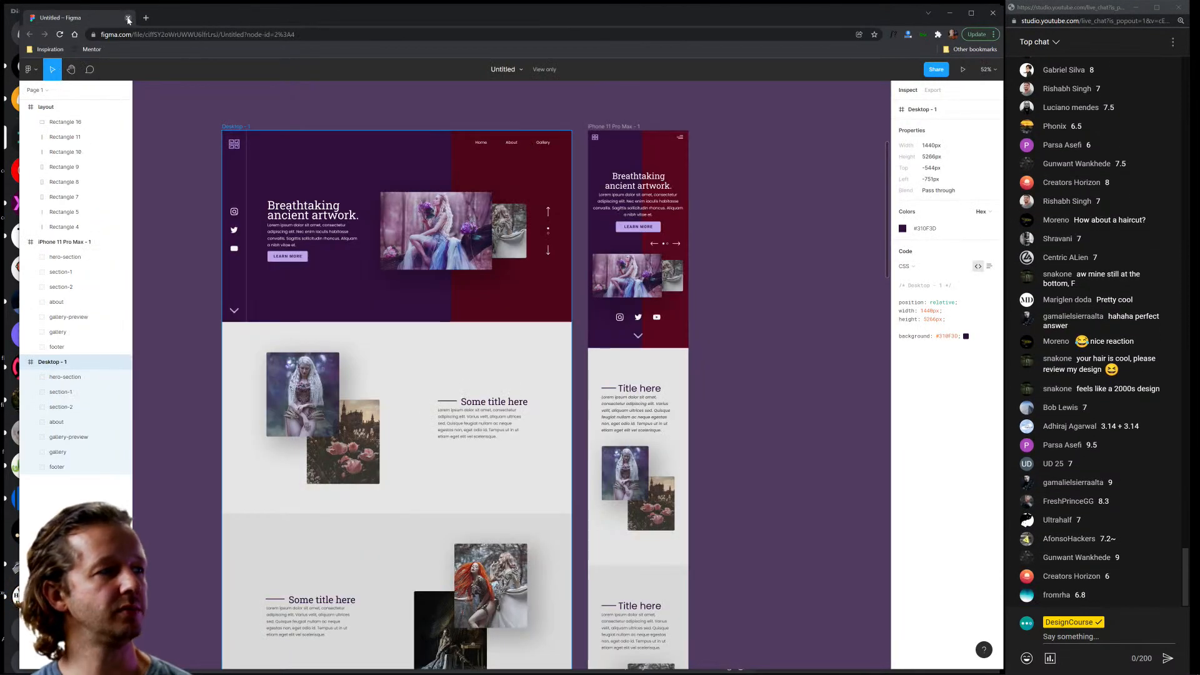
pyautogui.click(128, 18)
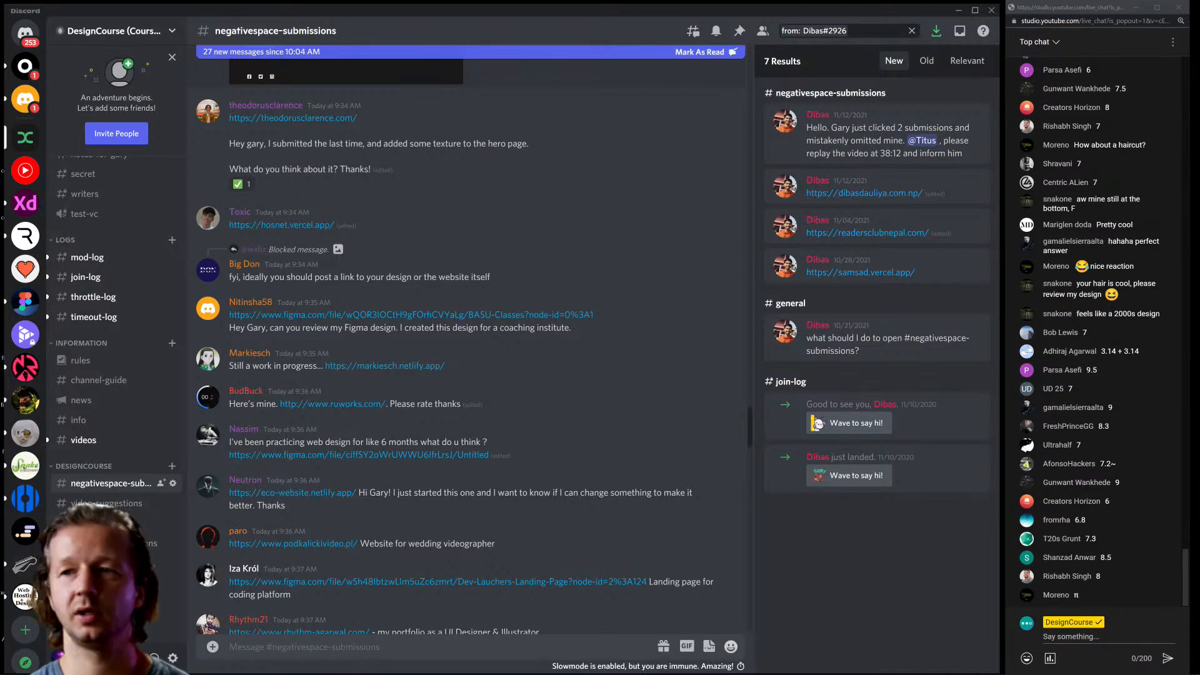
pyautogui.moveTo(1199, 10); pyautogui.dragTo(329, 45)
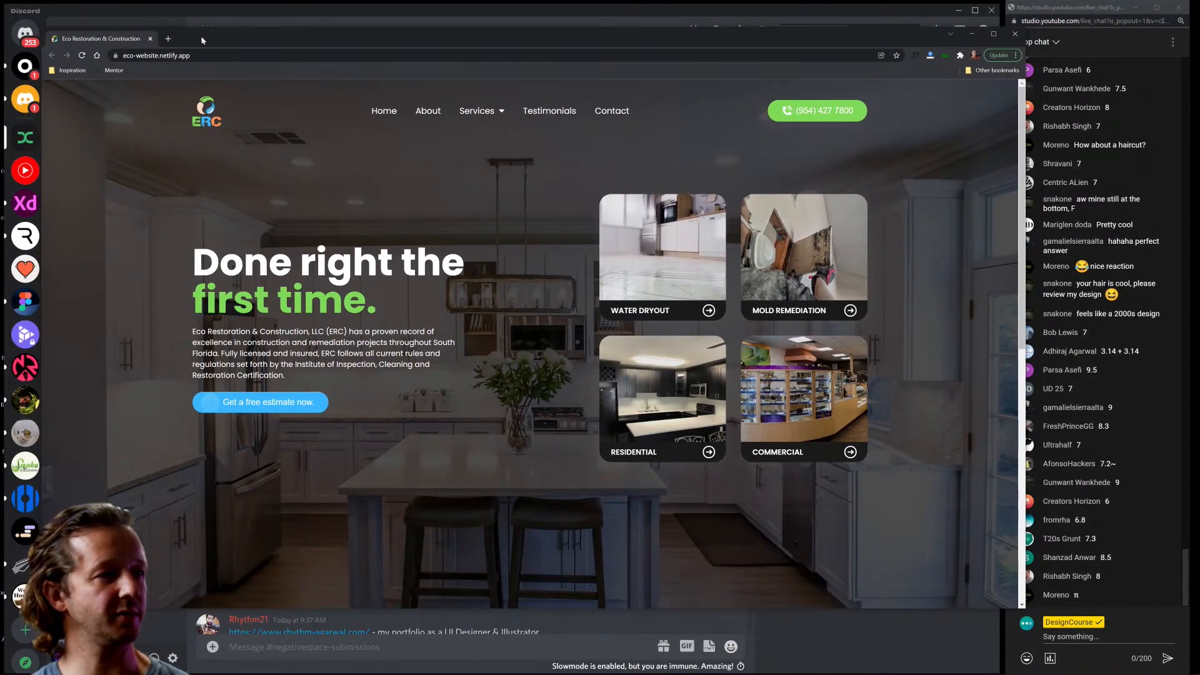
# Enlarge the browser window showing the eco-website and inspect the hero section's ::before background layer in the developer tools.
pyautogui.moveTo(201, 35); pyautogui.dragTo(167, 14)
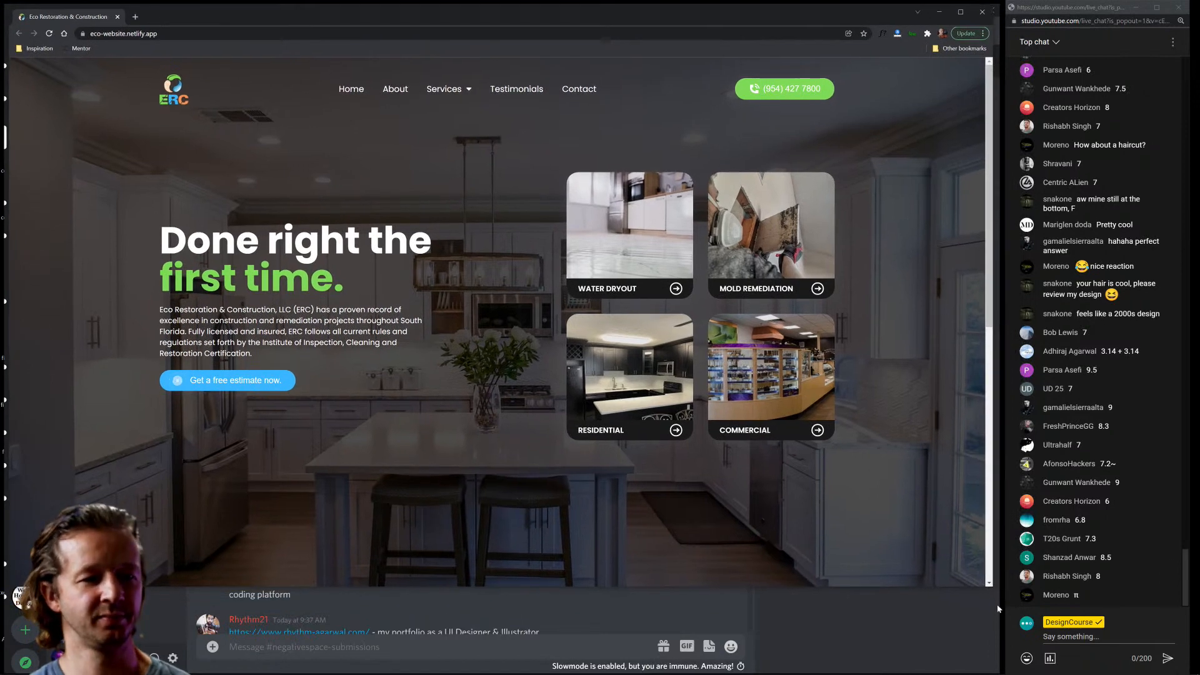
pyautogui.moveTo(994, 589); pyautogui.dragTo(997, 671)
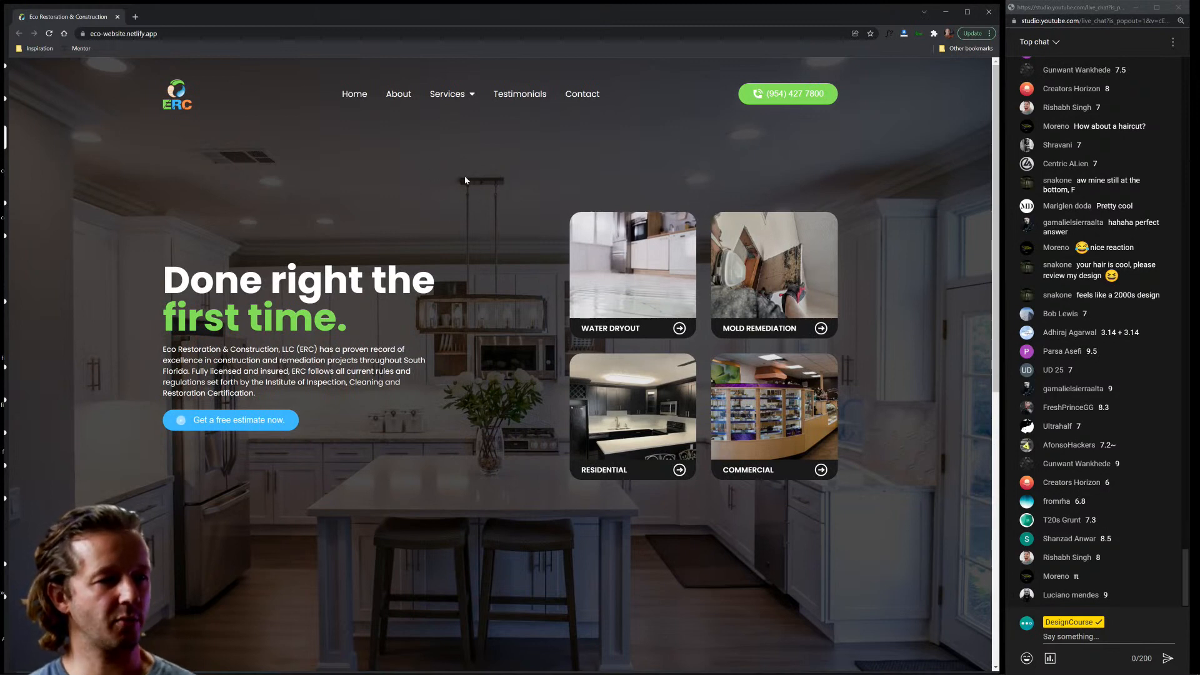
pyautogui.hotkey('ctrl', 'shift', 'i')
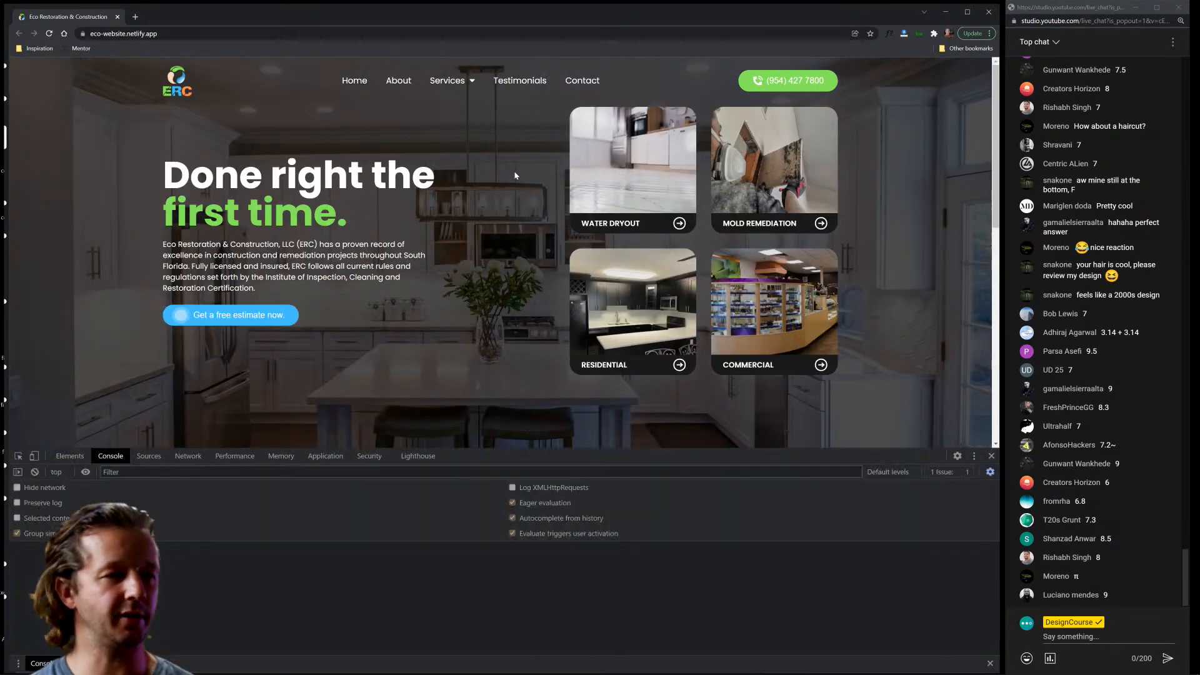
pyautogui.click(18, 456)
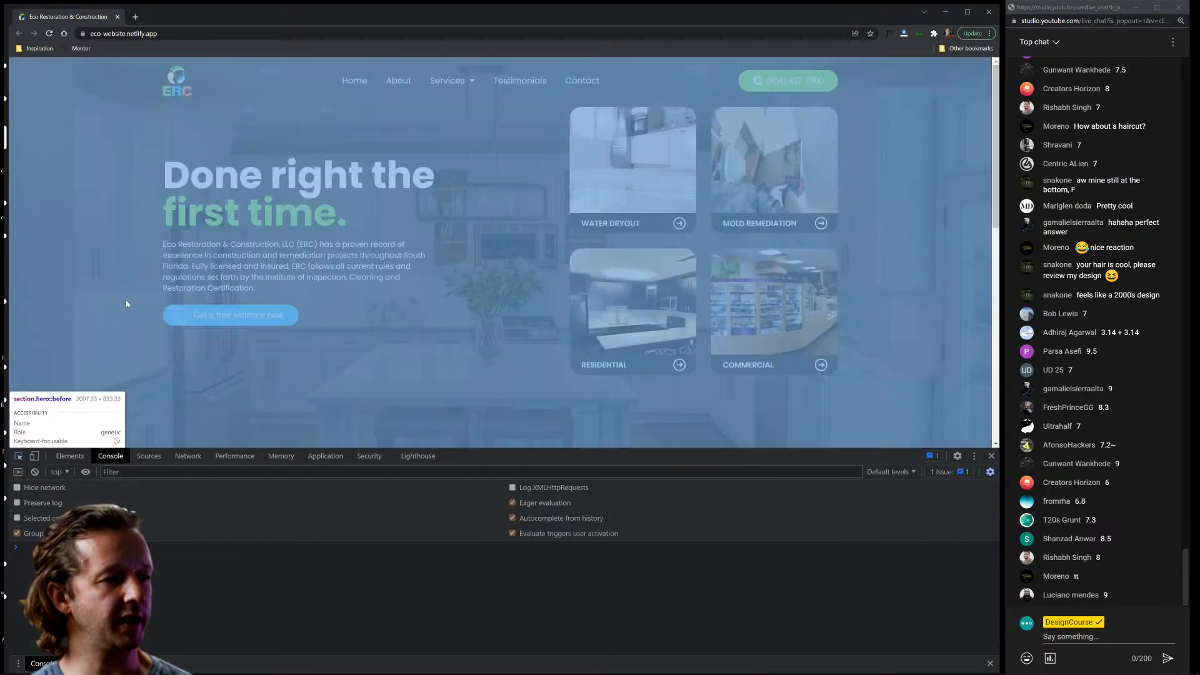
pyautogui.click(98, 282)
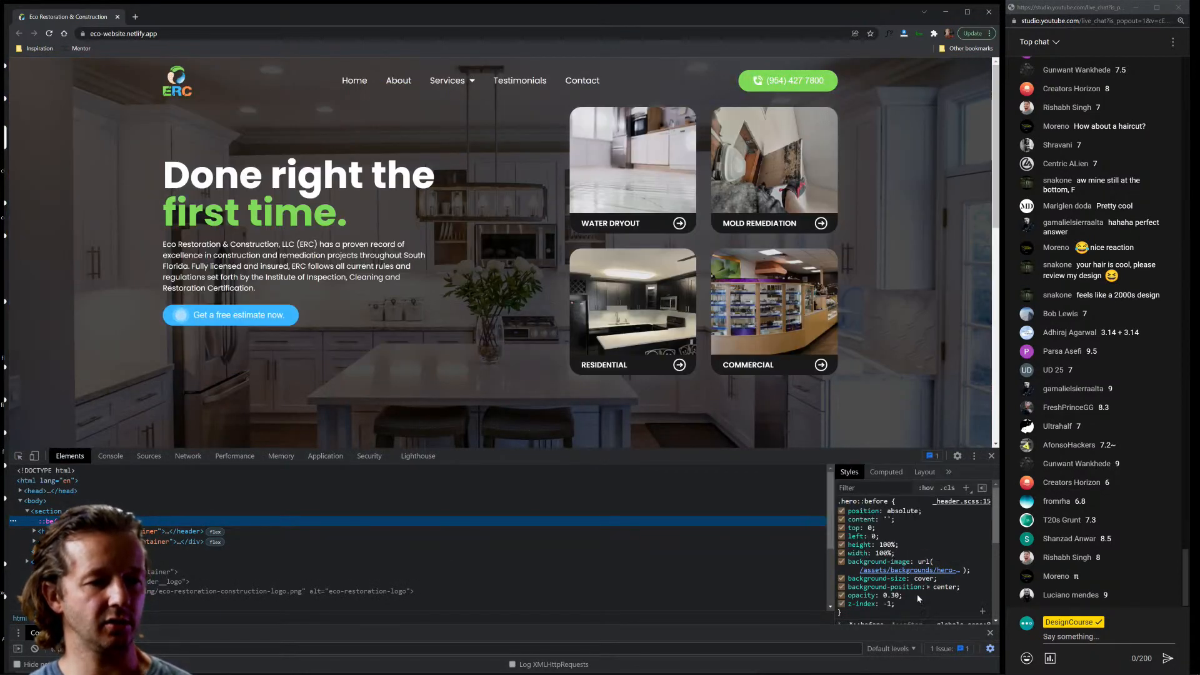
# Darken the hero background by setting the .hero::before opacity to 0.15, and close the developer tools.
pyautogui.click(893, 595)
pyautogui.click(895, 596)
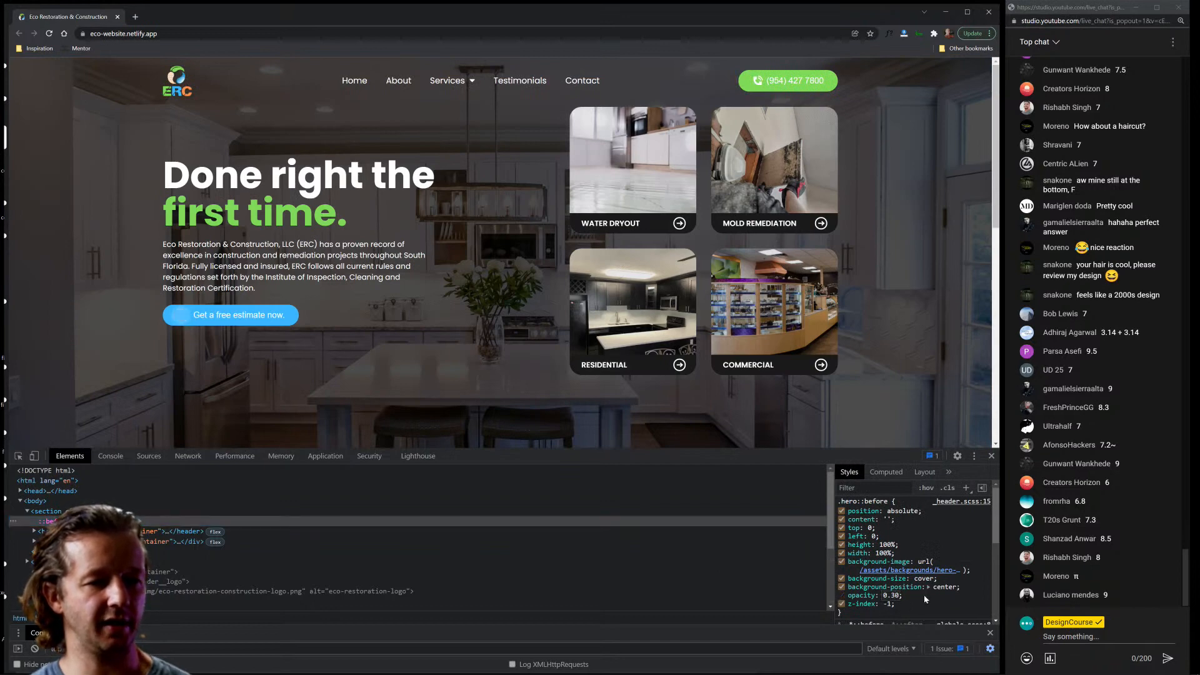
pyautogui.press('BackSpace')
pyautogui.write('2')
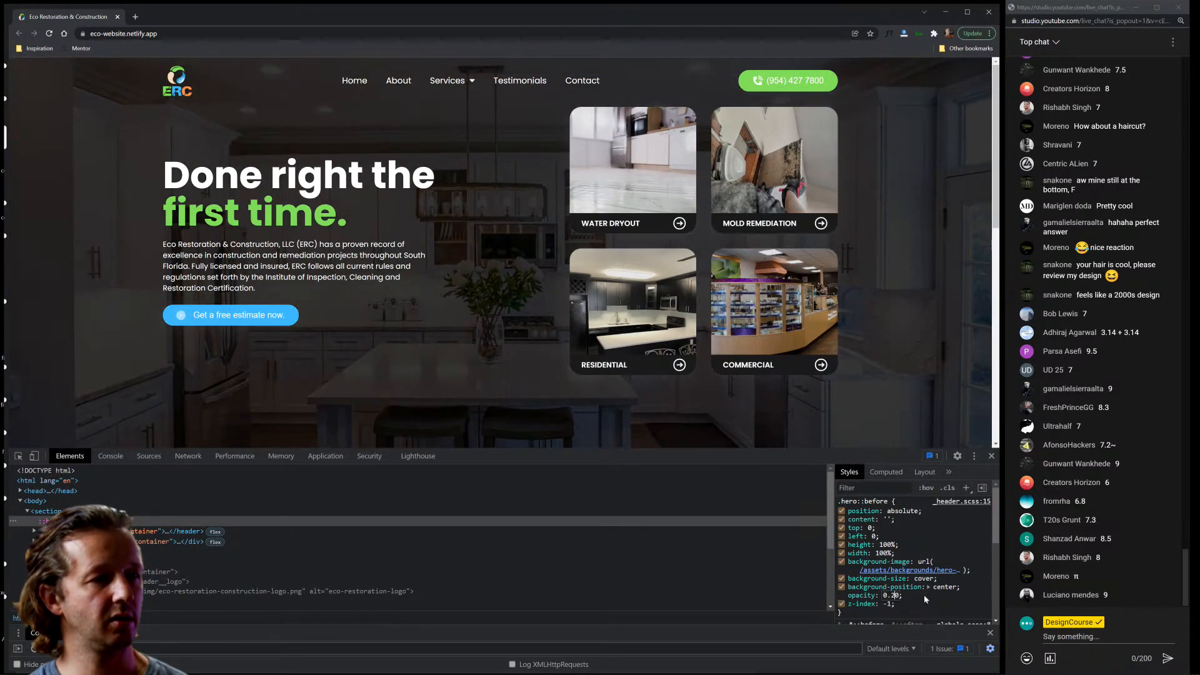
pyautogui.press('BackSpace')
pyautogui.write('1')
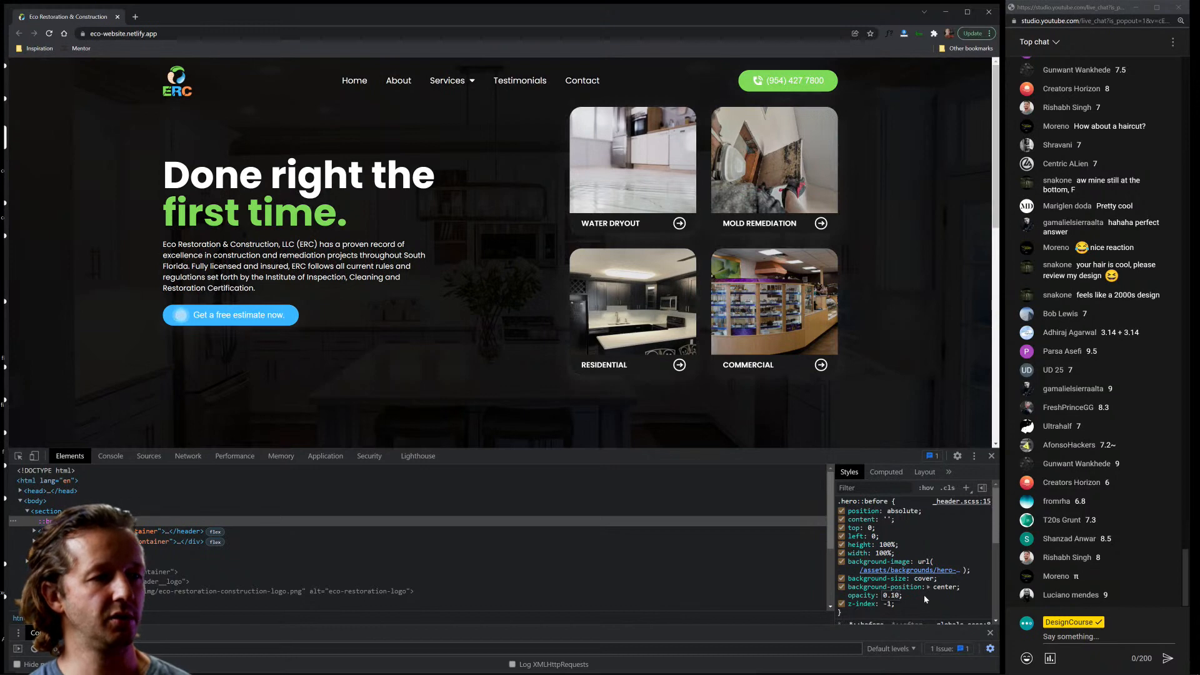
pyautogui.press('BackSpace')
pyautogui.write('1')
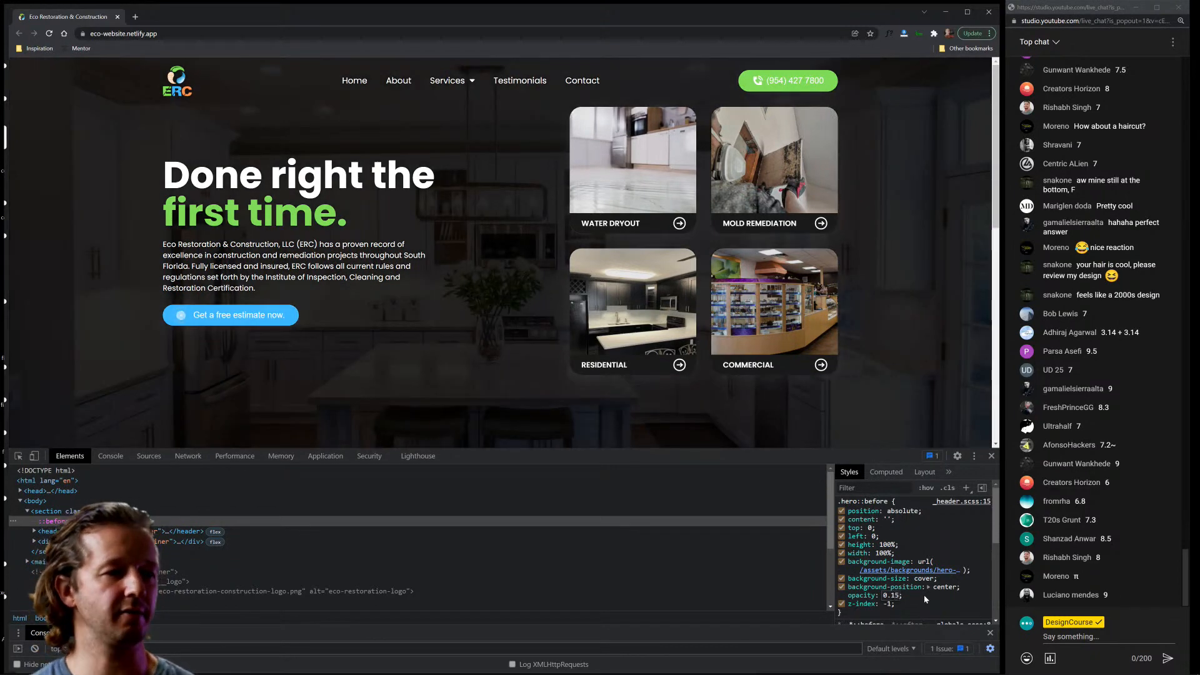
pyautogui.click(991, 455)
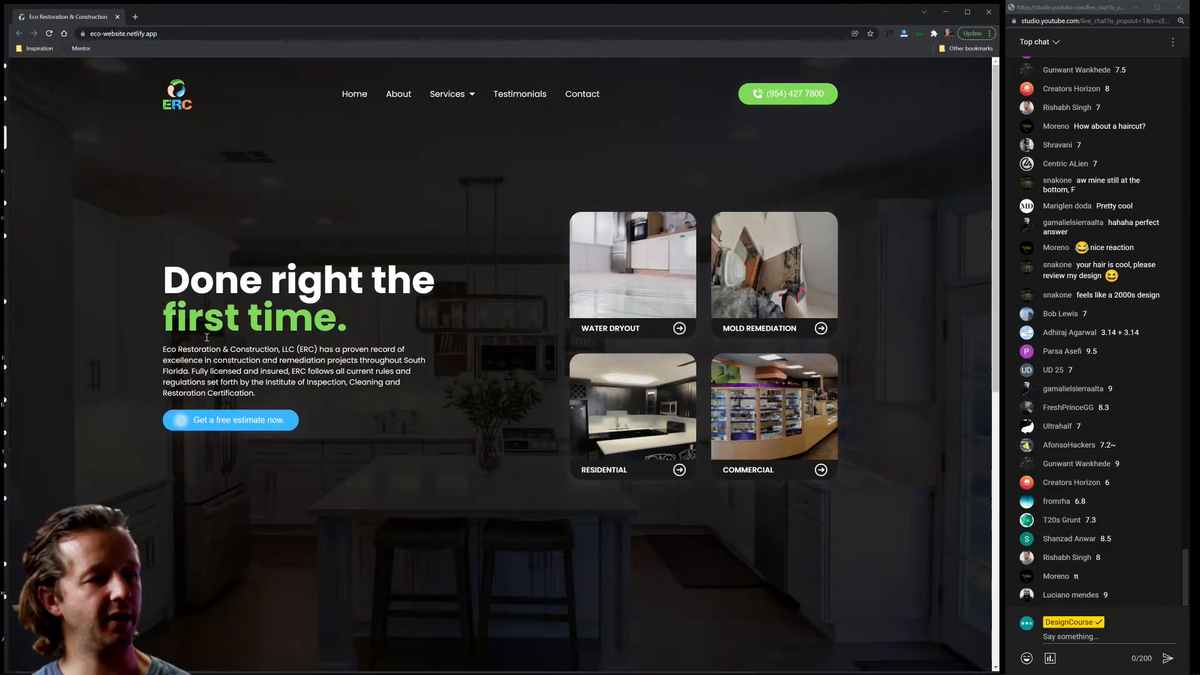
pyautogui.moveTo(178, 348); pyautogui.dragTo(365, 391)
pyautogui.click(365, 391)
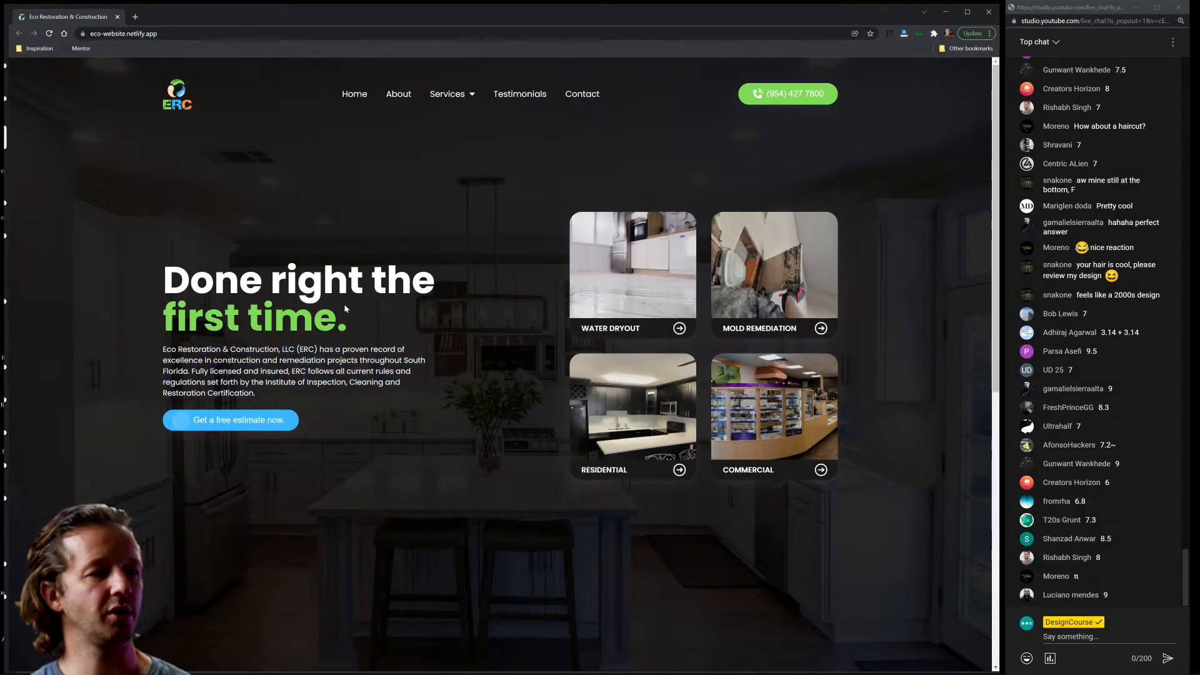
pyautogui.moveTo(214, 282); pyautogui.dragTo(313, 319)
pyautogui.click(314, 320)
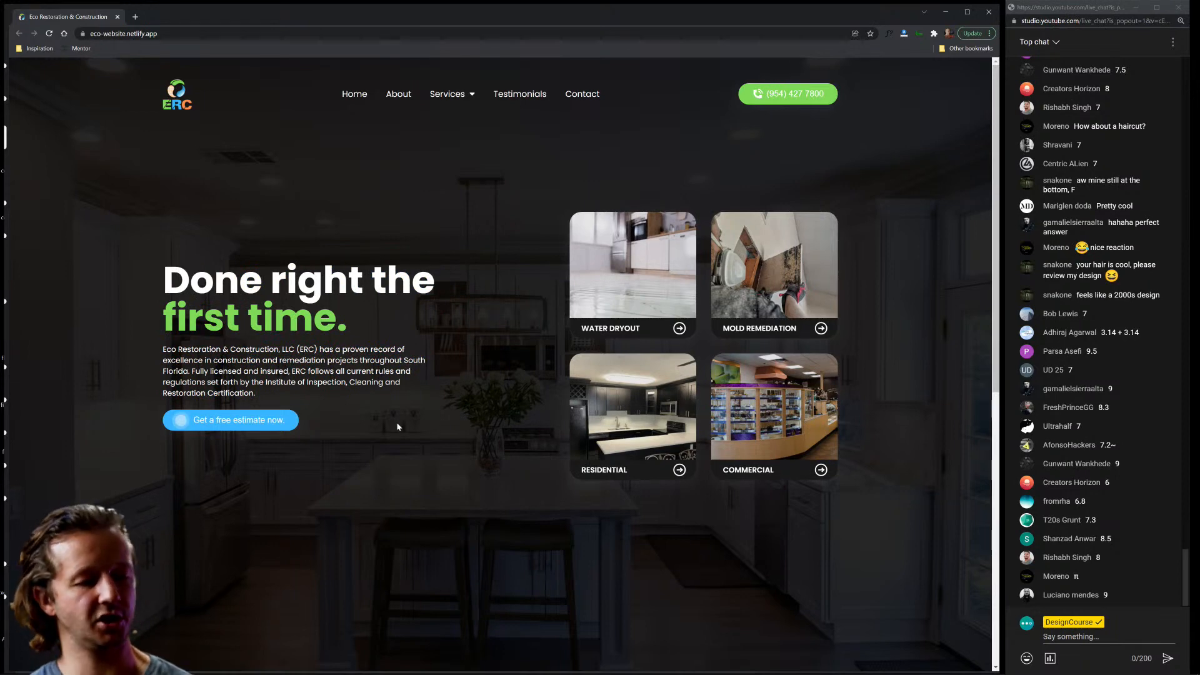
# Inspect the "Get a free estimate now." button and add a padding of 3em to its .hero-cta rule.
pyautogui.hotkey('ctrl', 'shift', 'j')
pyautogui.click(18, 455)
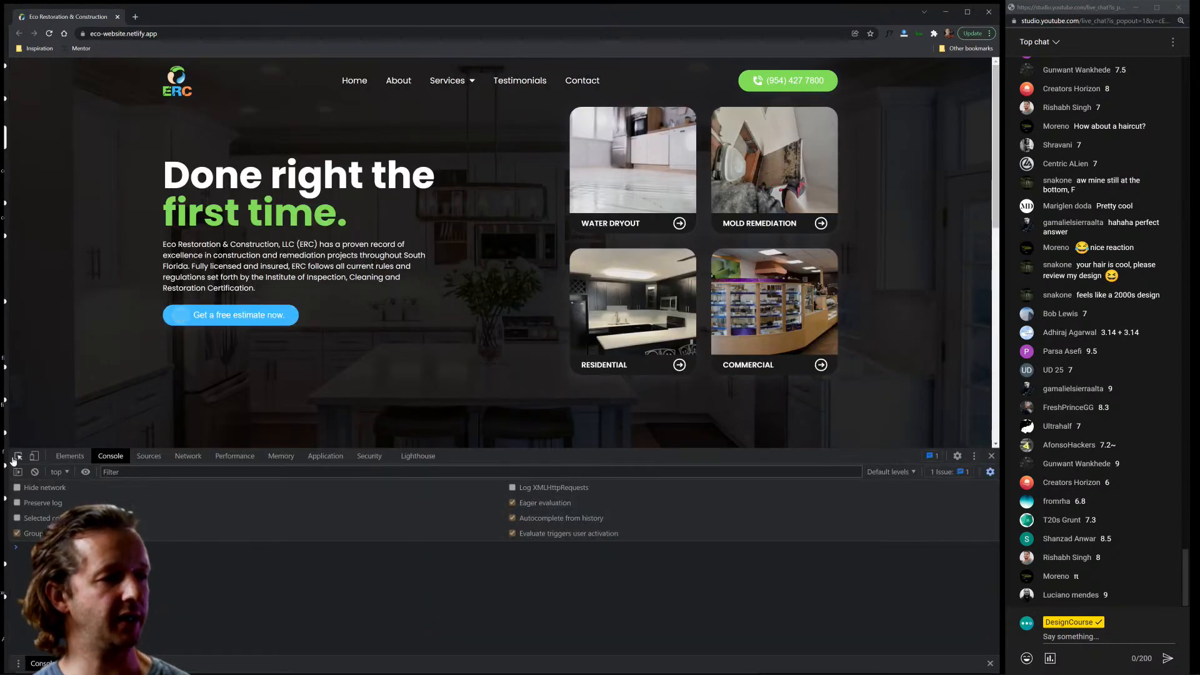
pyautogui.click(288, 313)
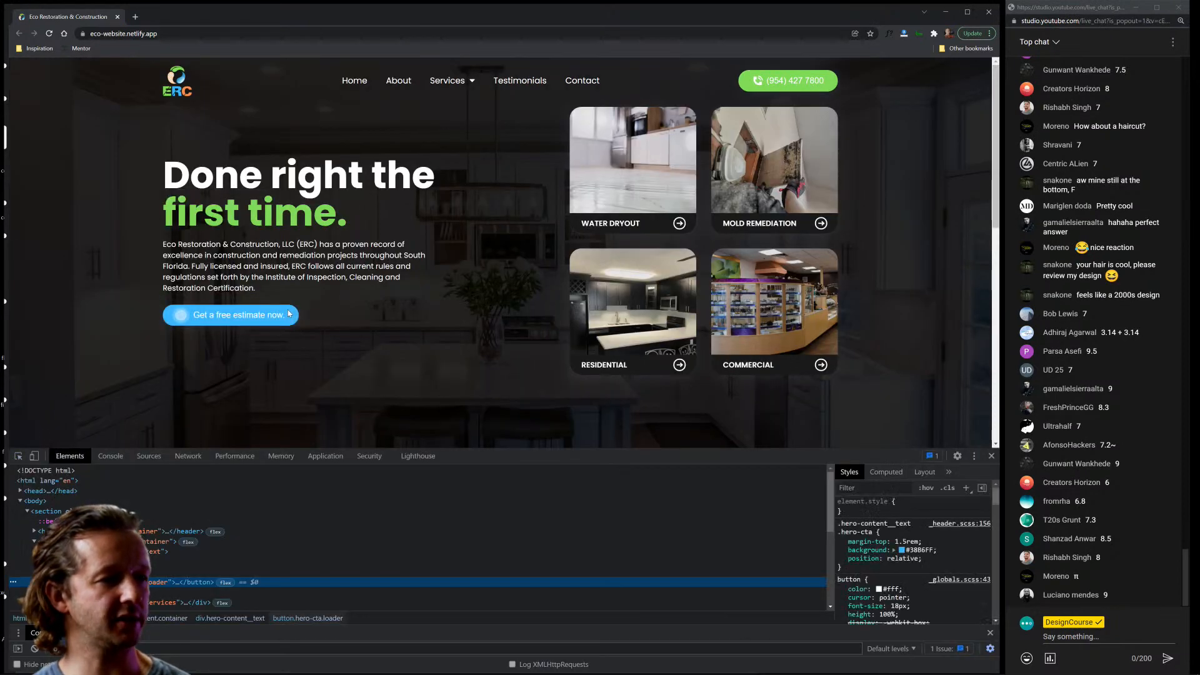
pyautogui.click(941, 559)
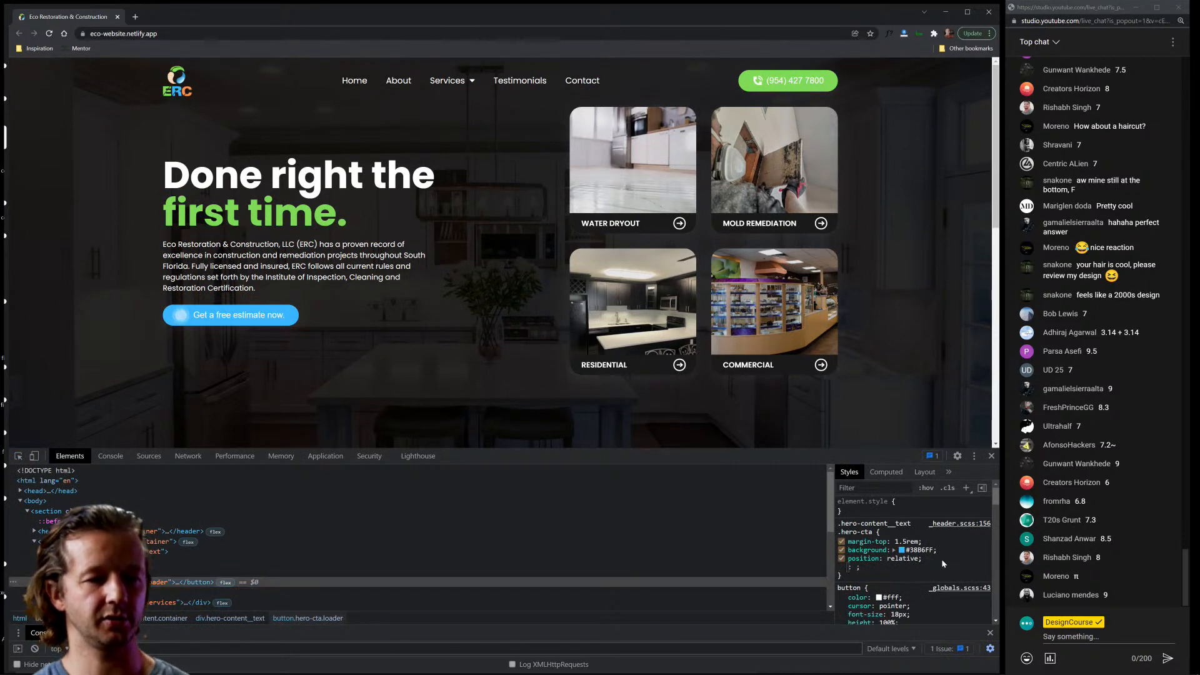
pyautogui.write('padding')
pyautogui.press('Tab')
pyautogui.write('3em')
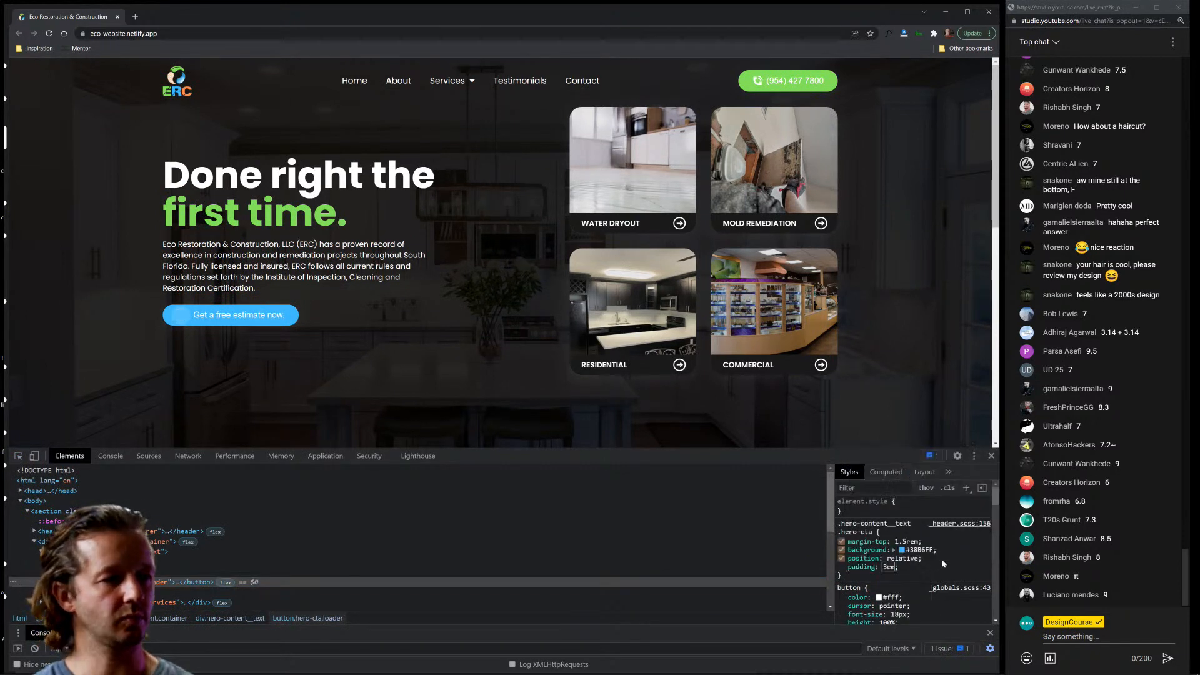
# Try a smaller padding of .8em on the estimate button.
pyautogui.press('BackSpace')
pyautogui.press('BackSpace')
pyautogui.press('BackSpace')
pyautogui.write('.5em')
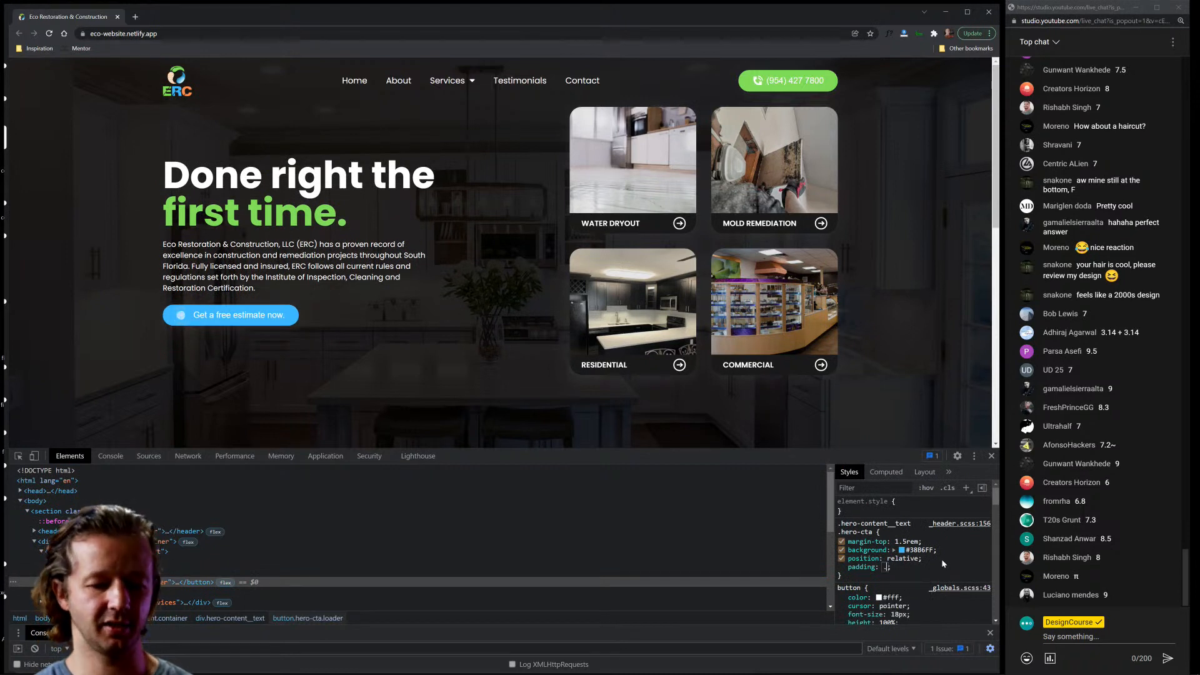
pyautogui.press('BackSpace')
pyautogui.press('BackSpace')
pyautogui.press('BackSpace')
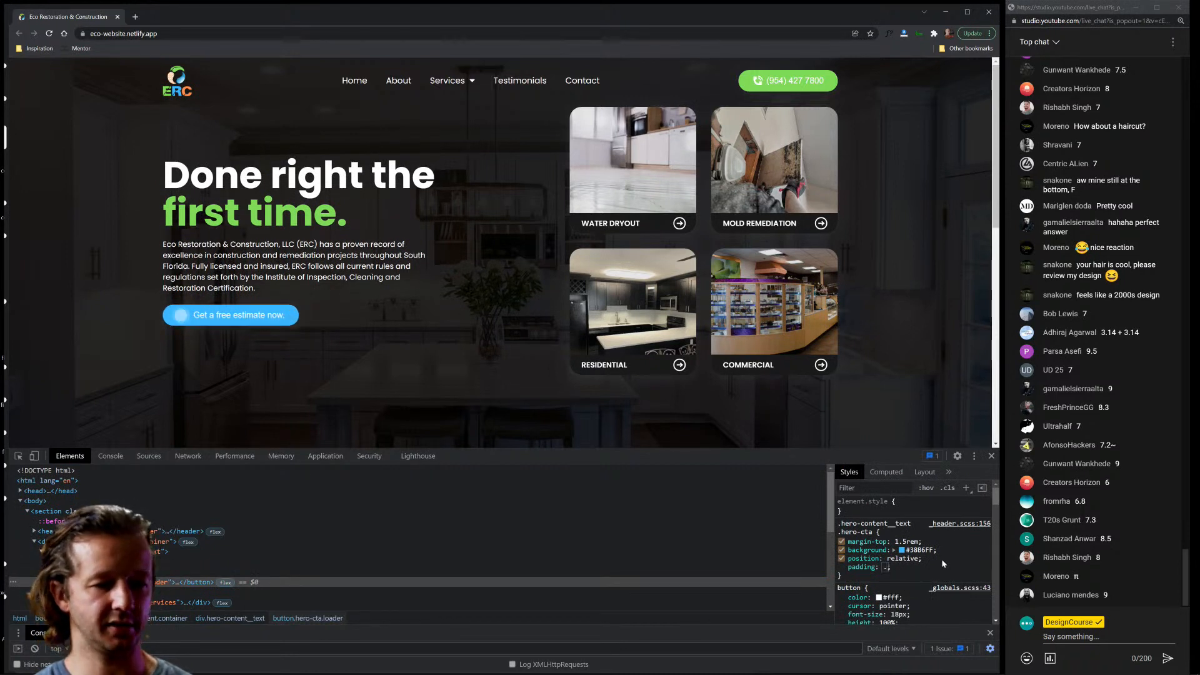
pyautogui.write('8em')
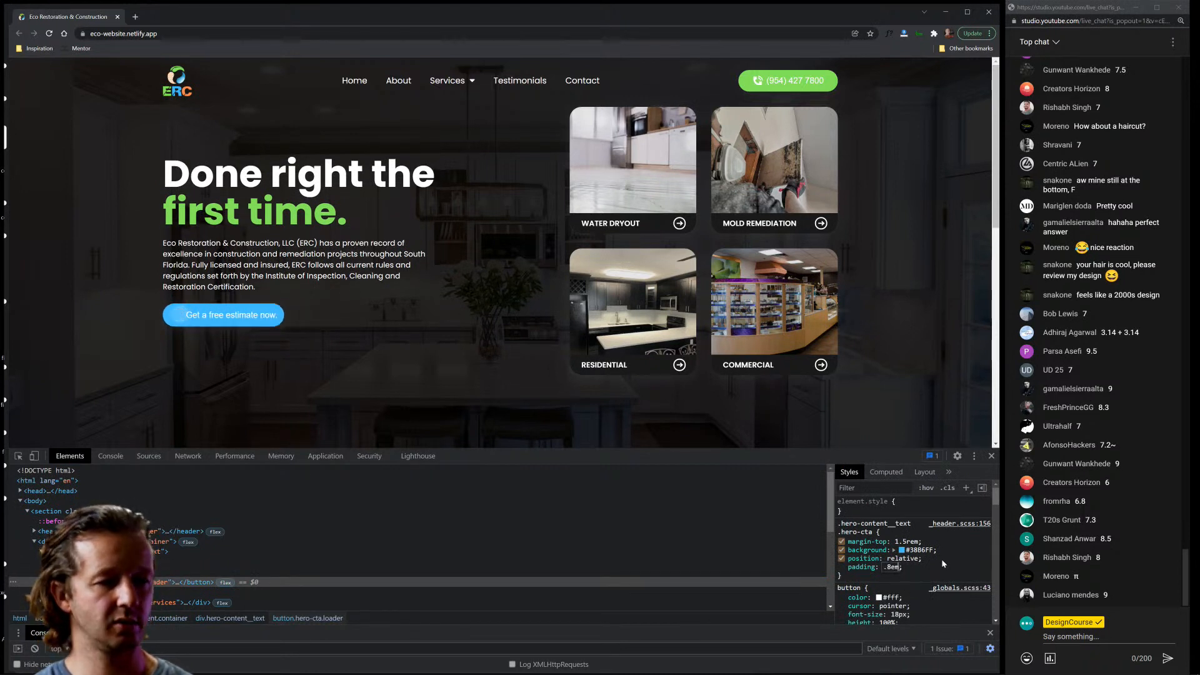
# Set the estimate button's padding to 1em 2em and close the developer tools.
pyautogui.press('BackSpace')
pyautogui.press('BackSpace')
pyautogui.press('BackSpace')
pyautogui.press('BackSpace')
pyautogui.write('1em')
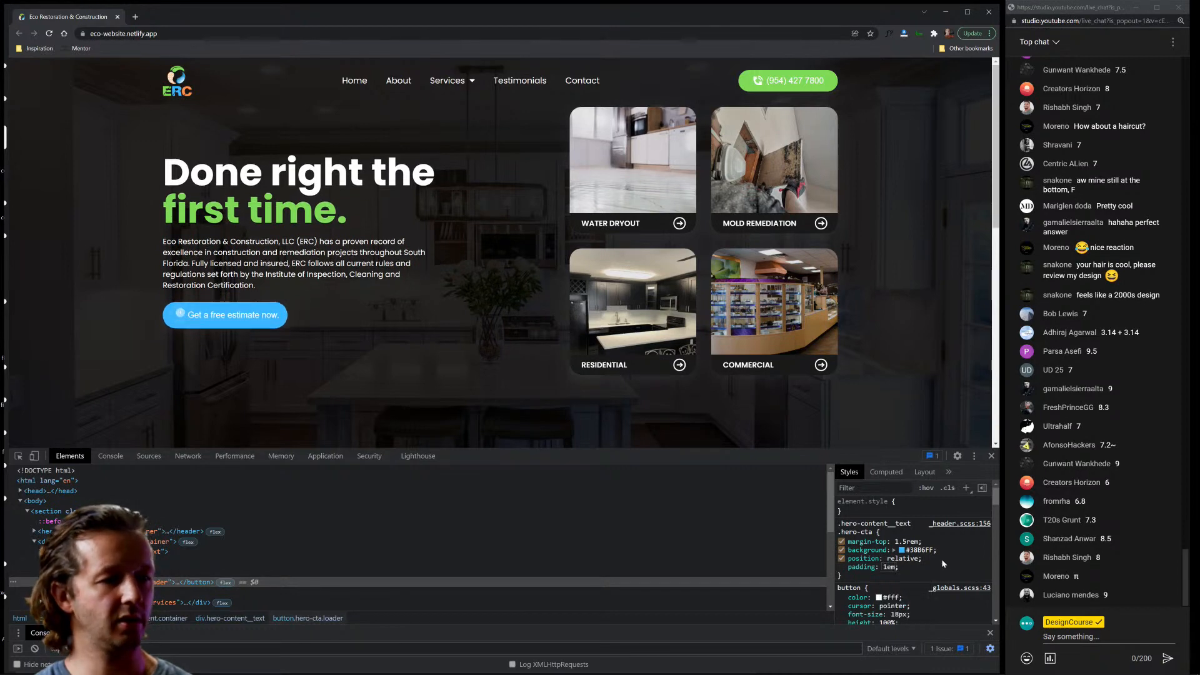
pyautogui.write(' 2em')
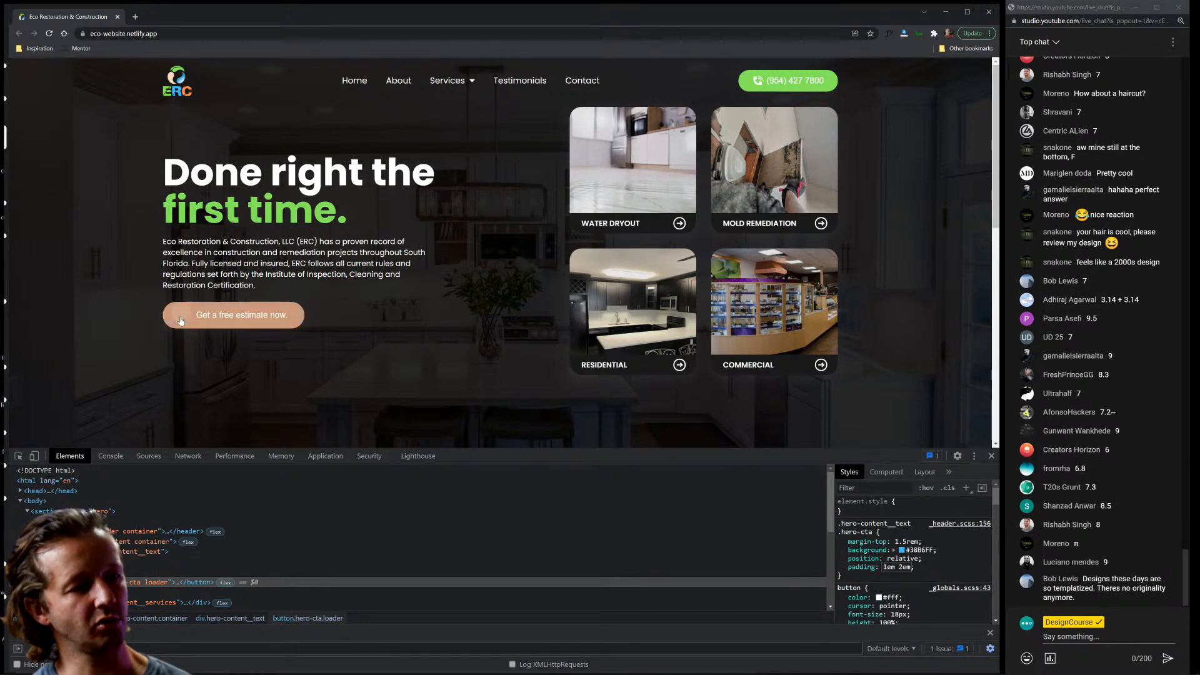
pyautogui.click(992, 458)
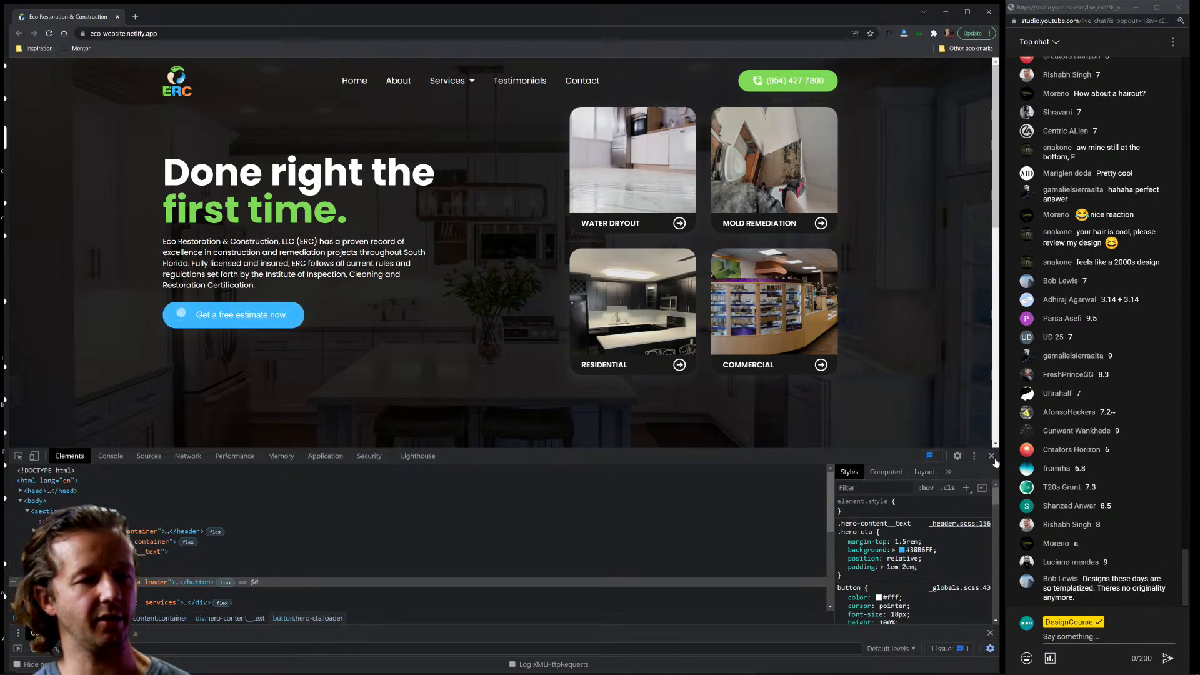
pyautogui.click(992, 458)
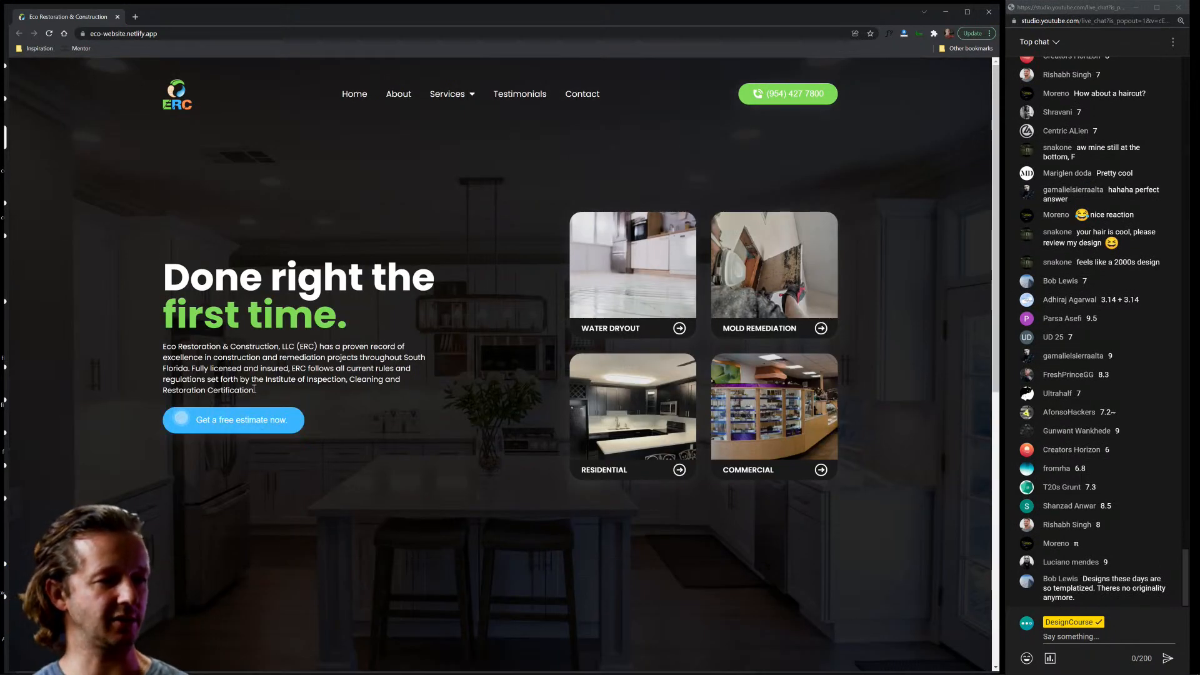
pyautogui.hotkey('ctrl', 'shift', 'j')
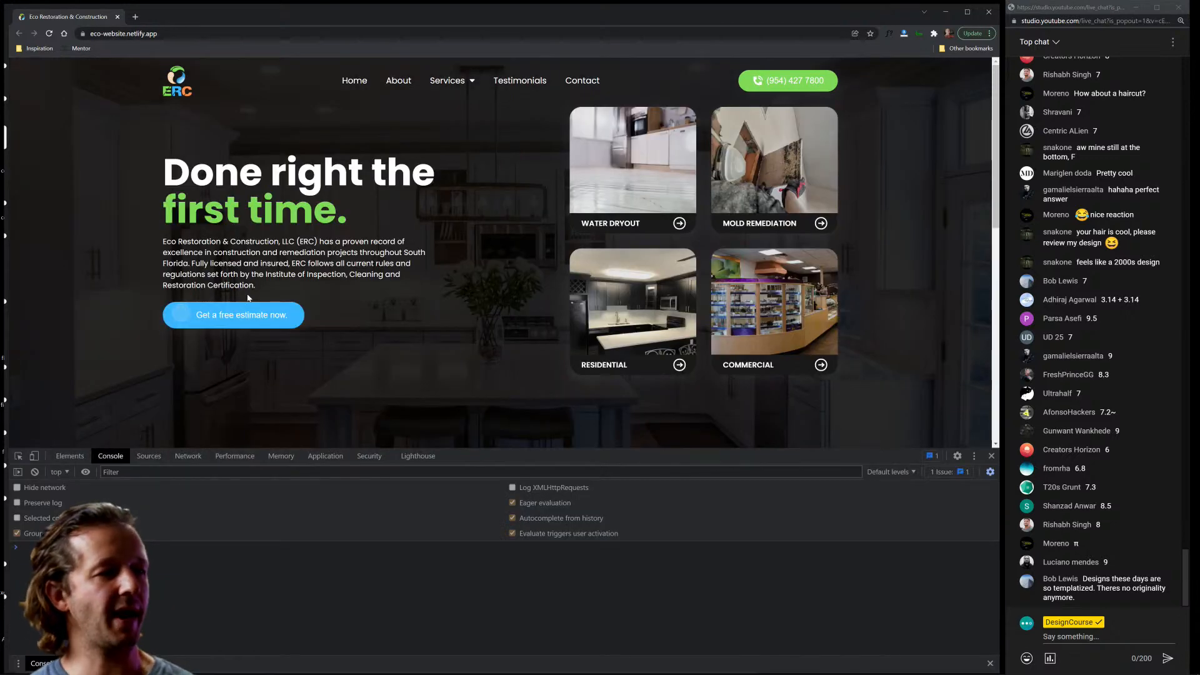
pyautogui.moveTo(259, 286); pyautogui.dragTo(168, 241)
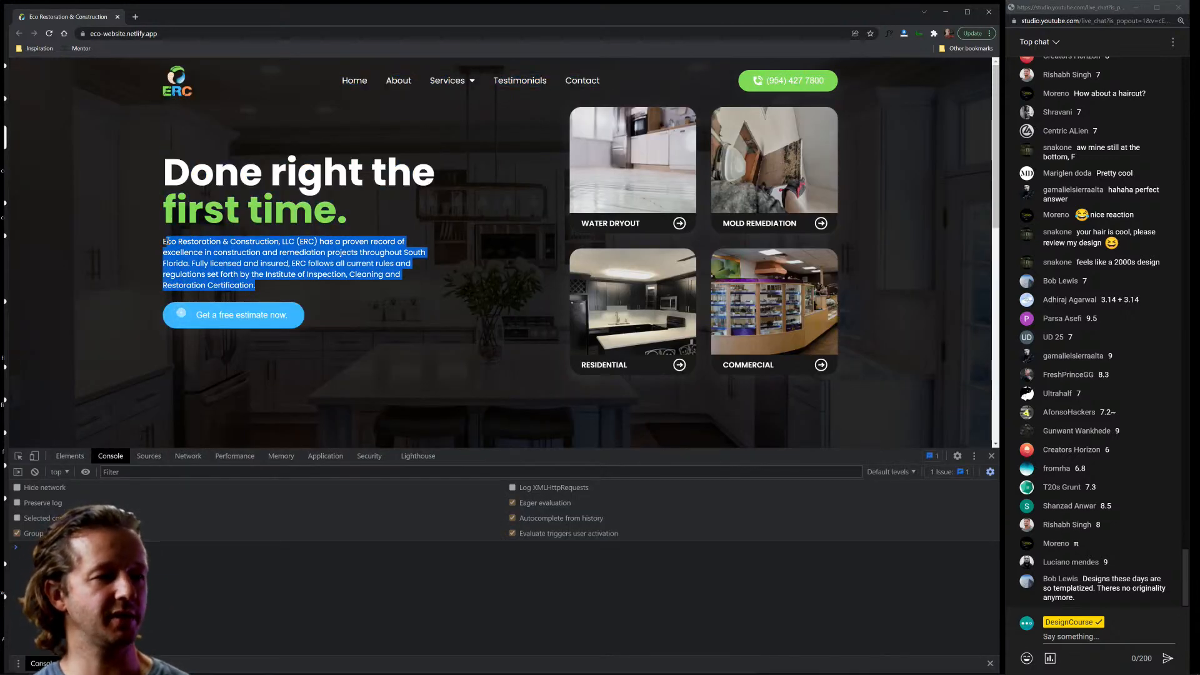
pyautogui.click(167, 242)
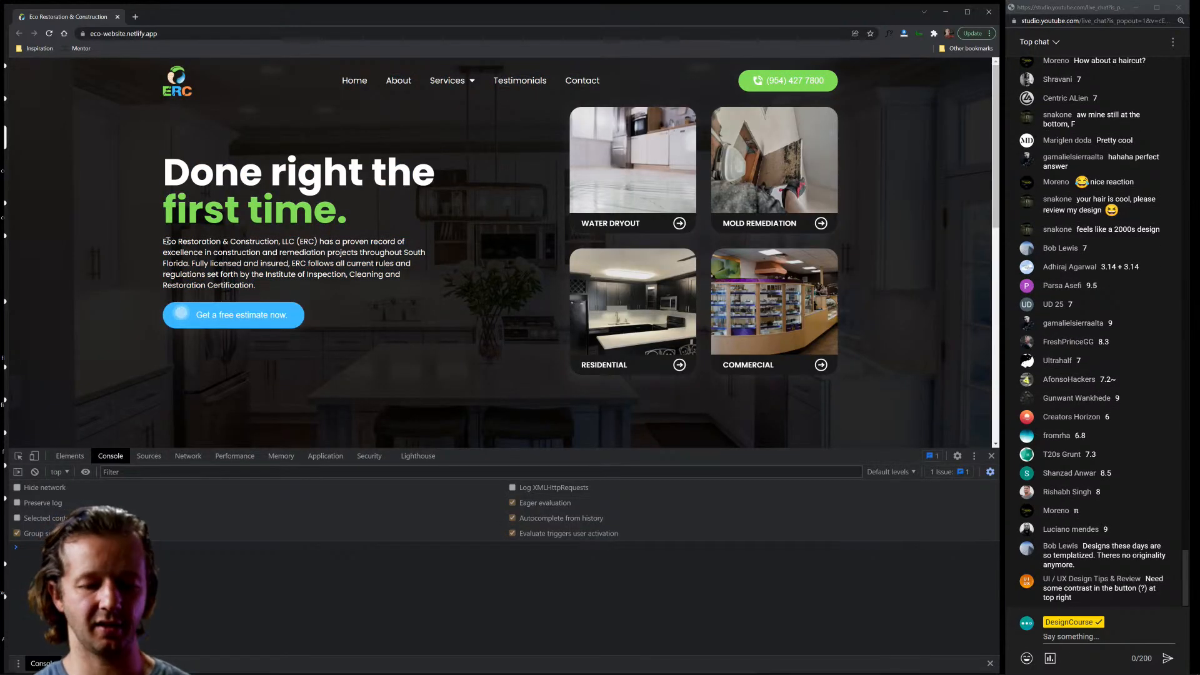
pyautogui.hotkey('ctrl', 'shift', 'j')
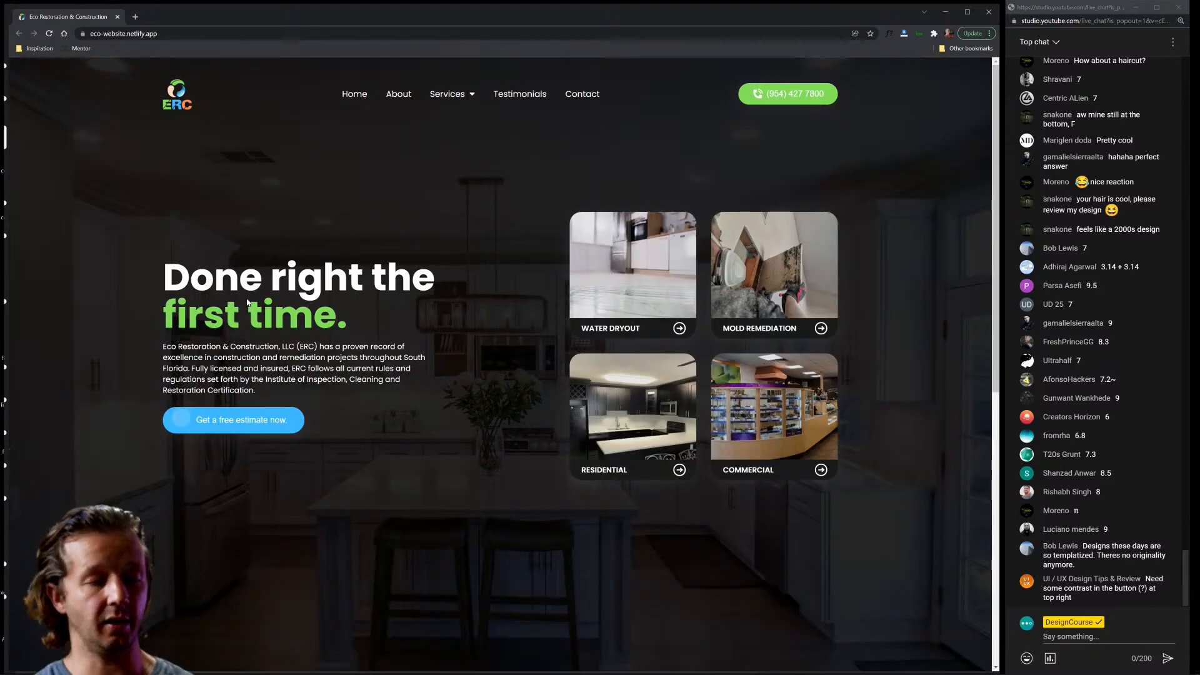
# Inspect the hero paragraph under the headline and add a line-height of 1em to its element.style.
pyautogui.hotkey('ctrl', 'shift', 'j')
pyautogui.click(18, 457)
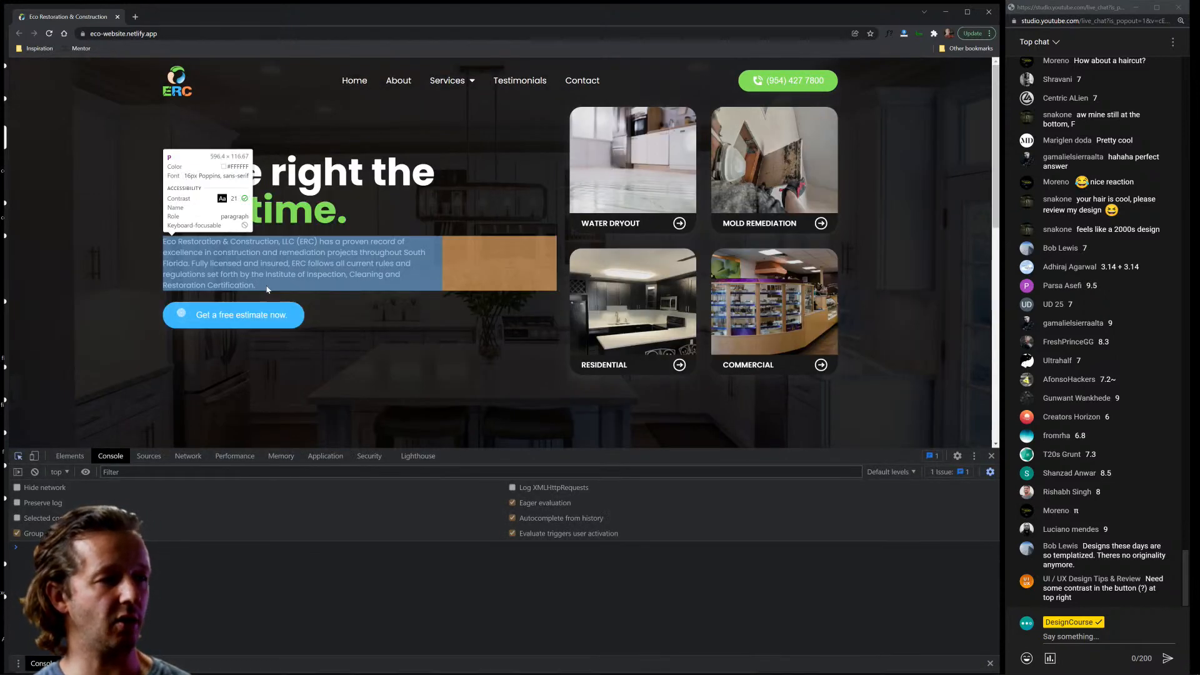
pyautogui.click(266, 287)
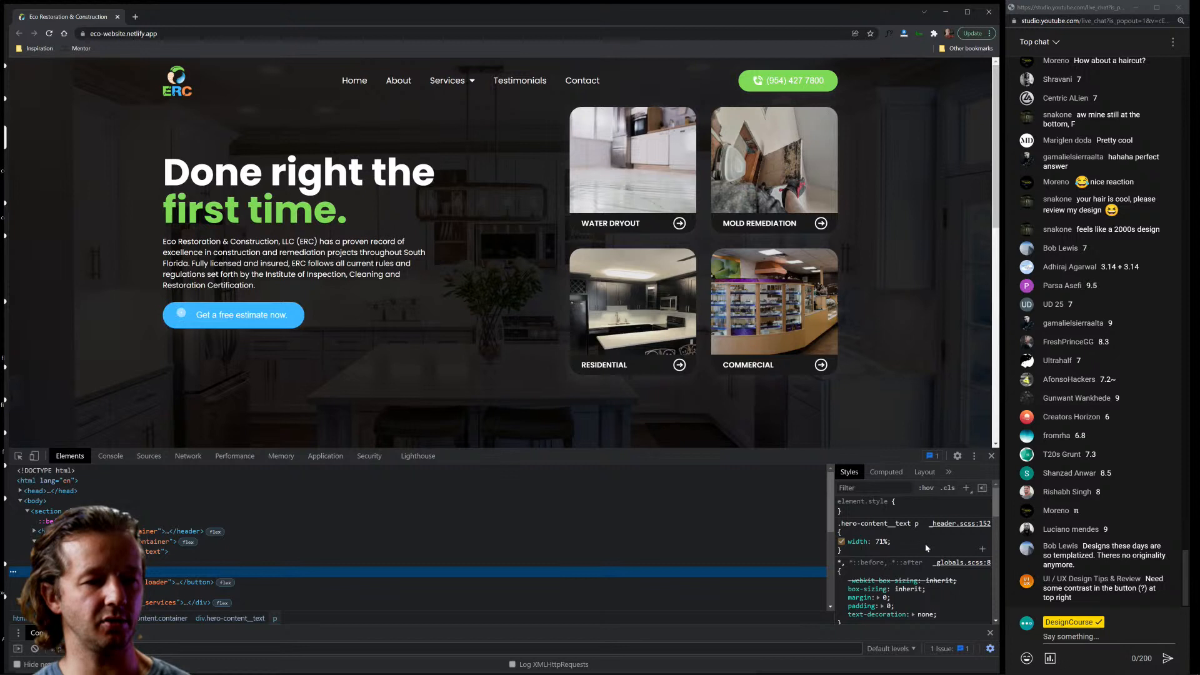
pyautogui.click(919, 506)
pyautogui.write('line-height: ;')
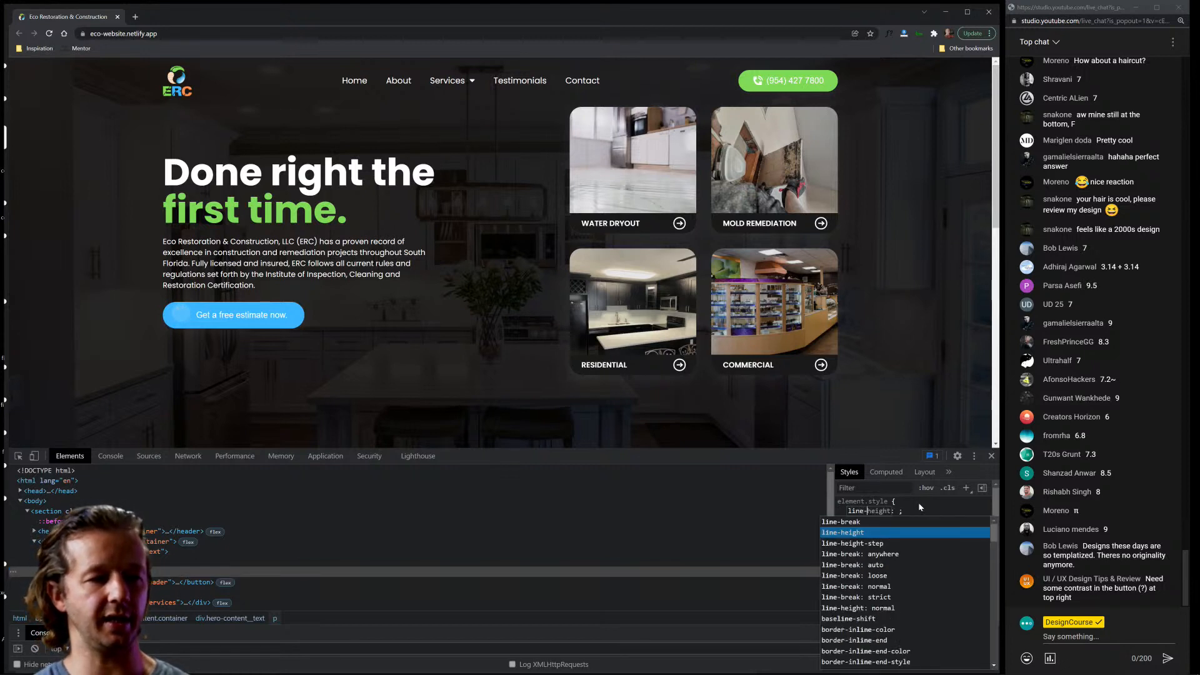
pyautogui.press('Tab')
pyautogui.write('1e')
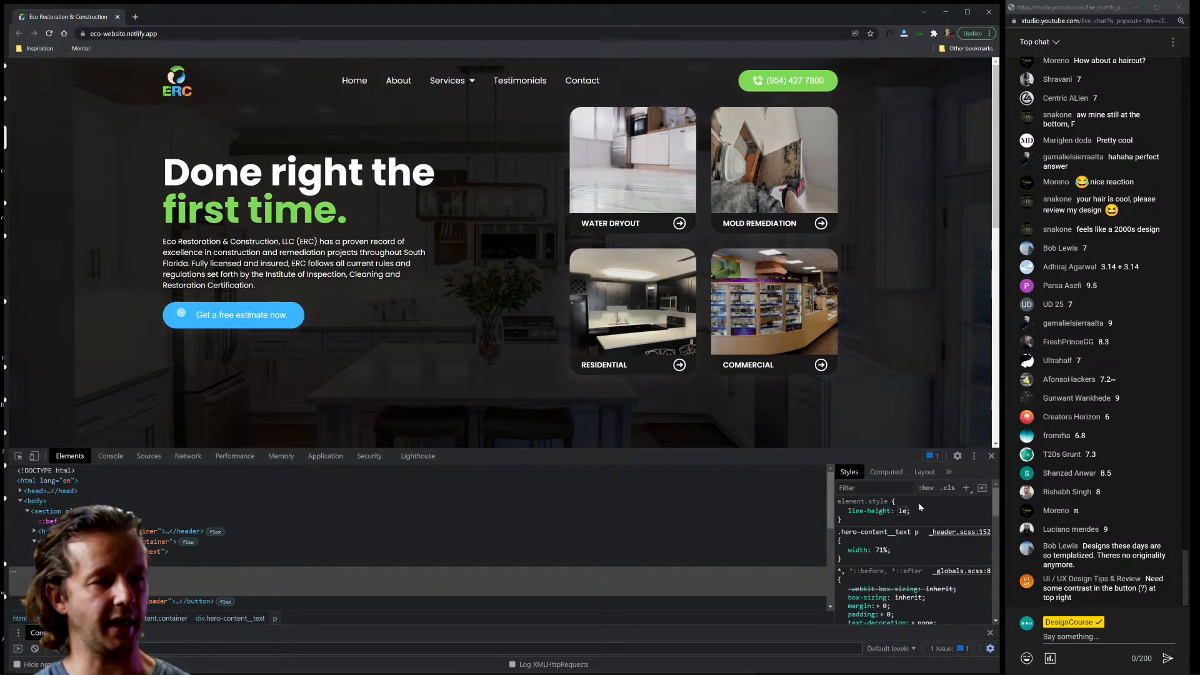
pyautogui.write('m')
# Increase the hero paragraph's line-height to 1.7em.
pyautogui.press('BackSpace')
pyautogui.press('BackSpace')
pyautogui.press('BackSpace')
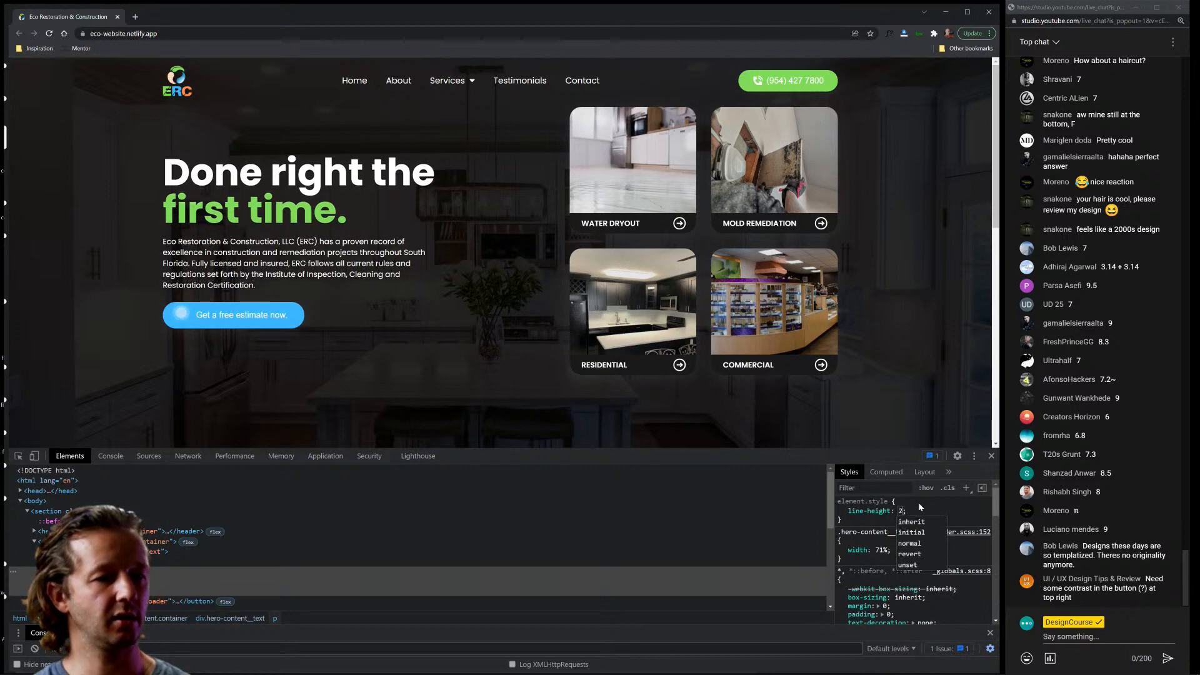
pyautogui.write('2em')
pyautogui.press('BackSpace')
pyautogui.press('BackSpace')
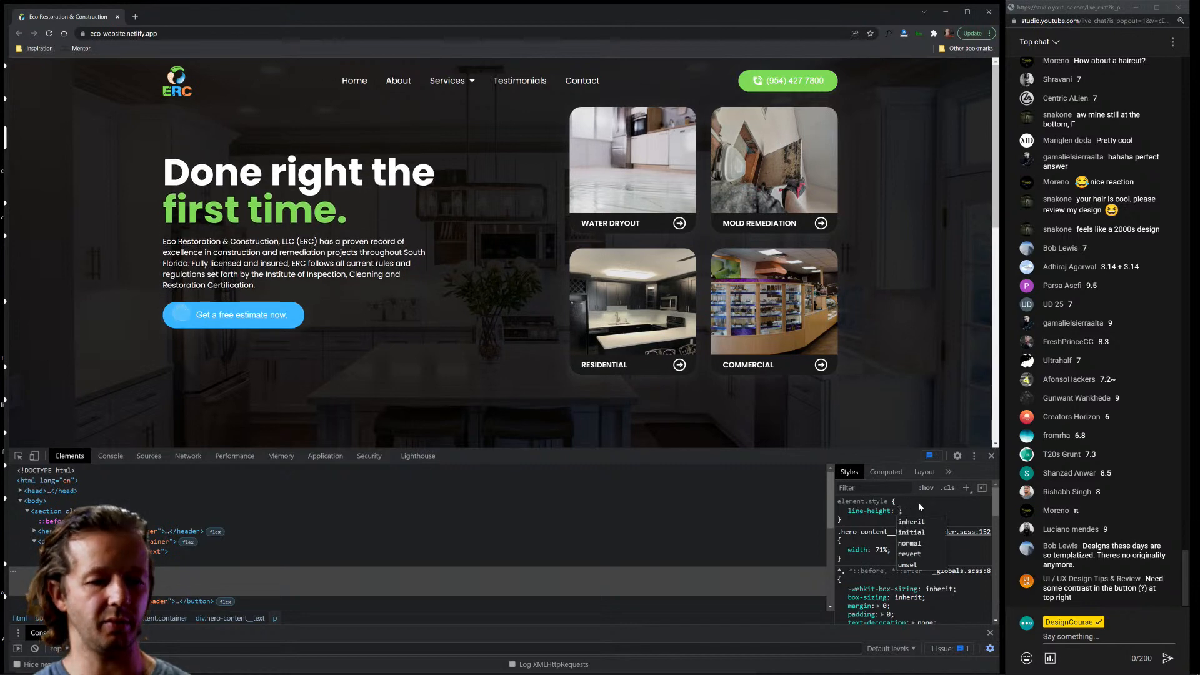
pyautogui.write('1.7em')
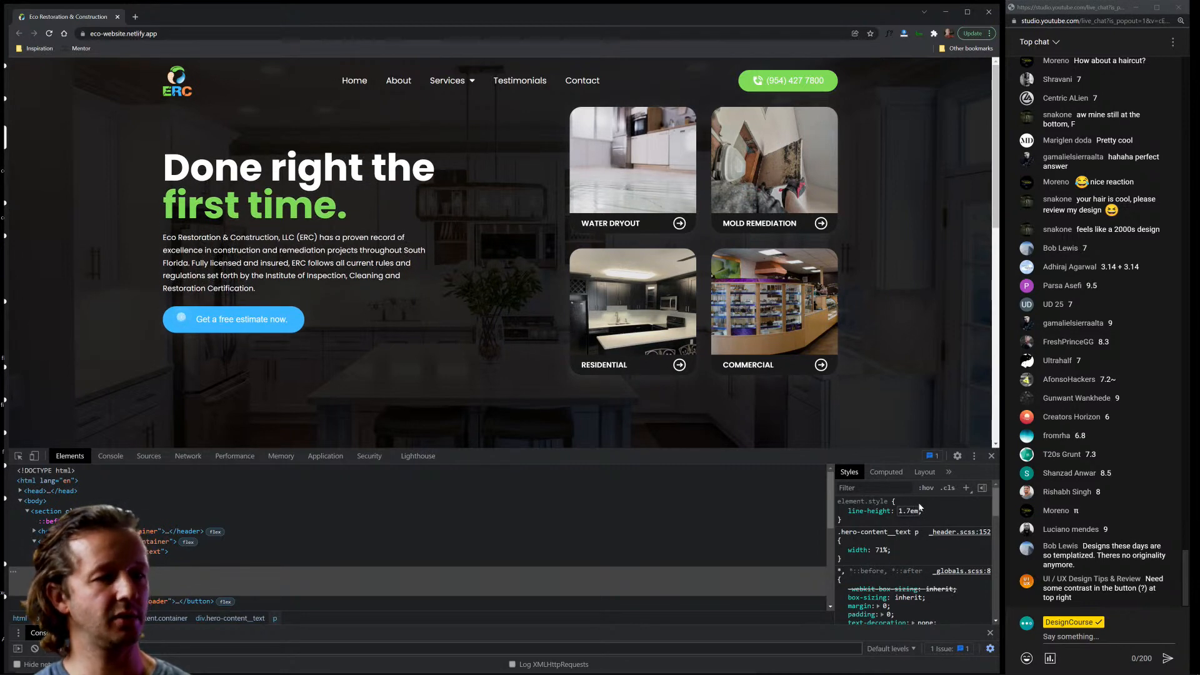
pyautogui.press('Return')
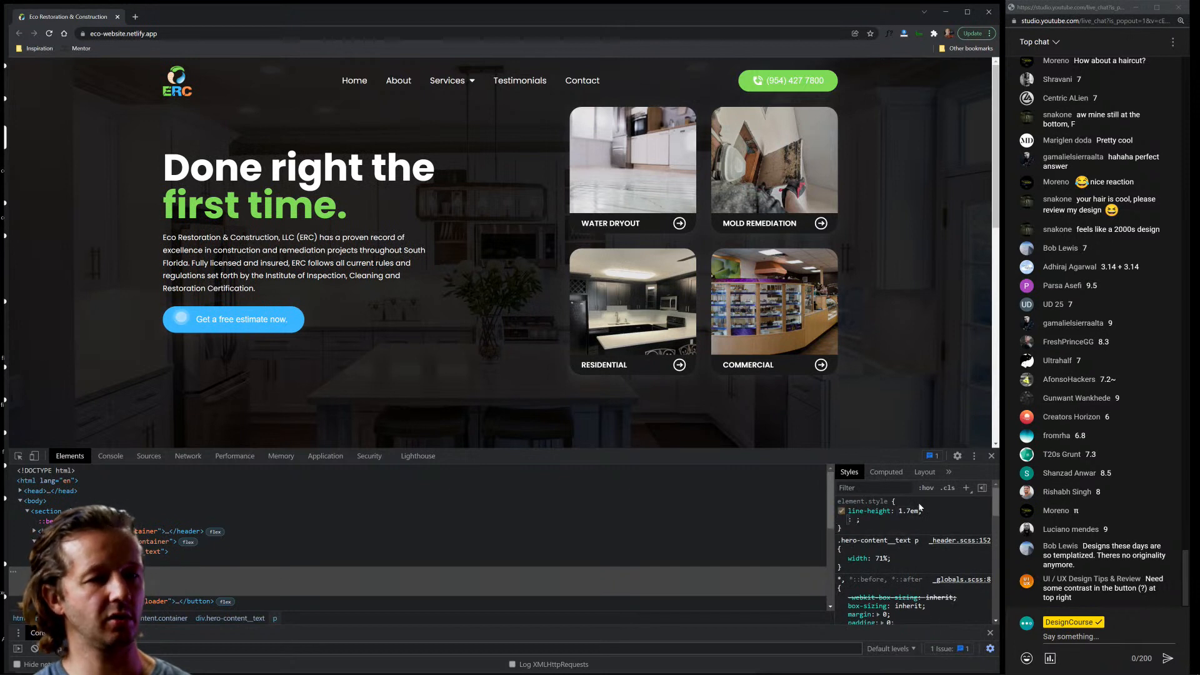
# Add a margin-bottom of 3em to the hero paragraph's element.style and close the developer tools.
pyautogui.write('margin-bottom')
pyautogui.press('Tab')
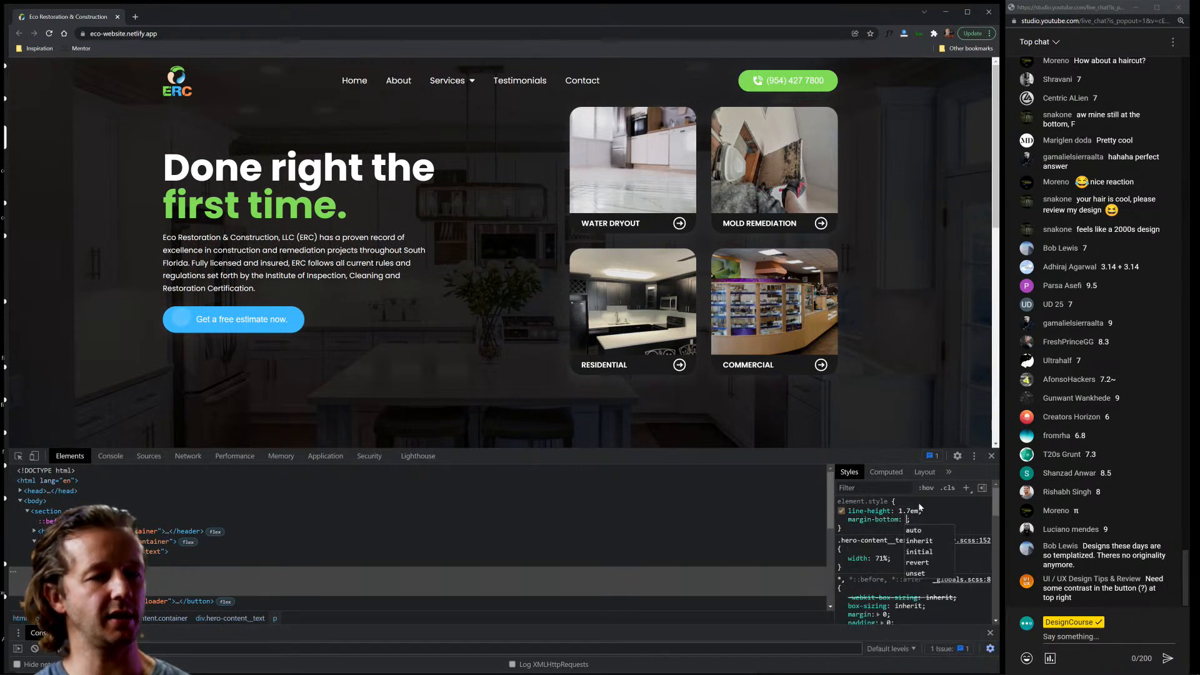
pyautogui.write('2e')
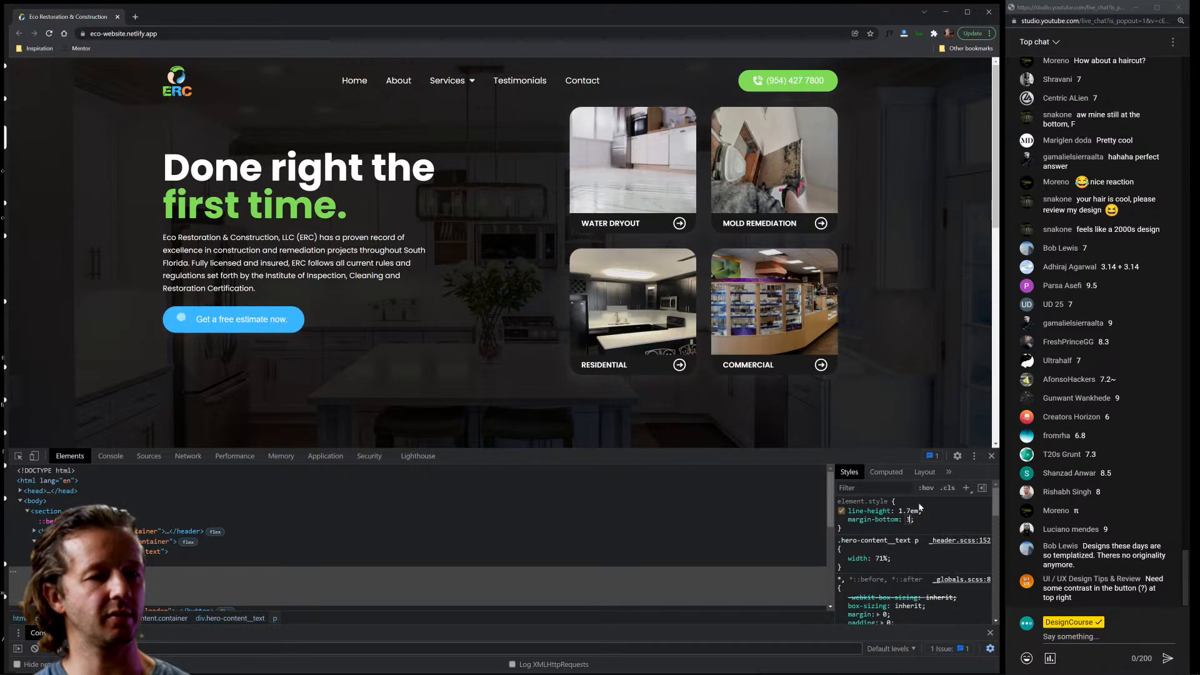
pyautogui.write('em')
pyautogui.press('Return')
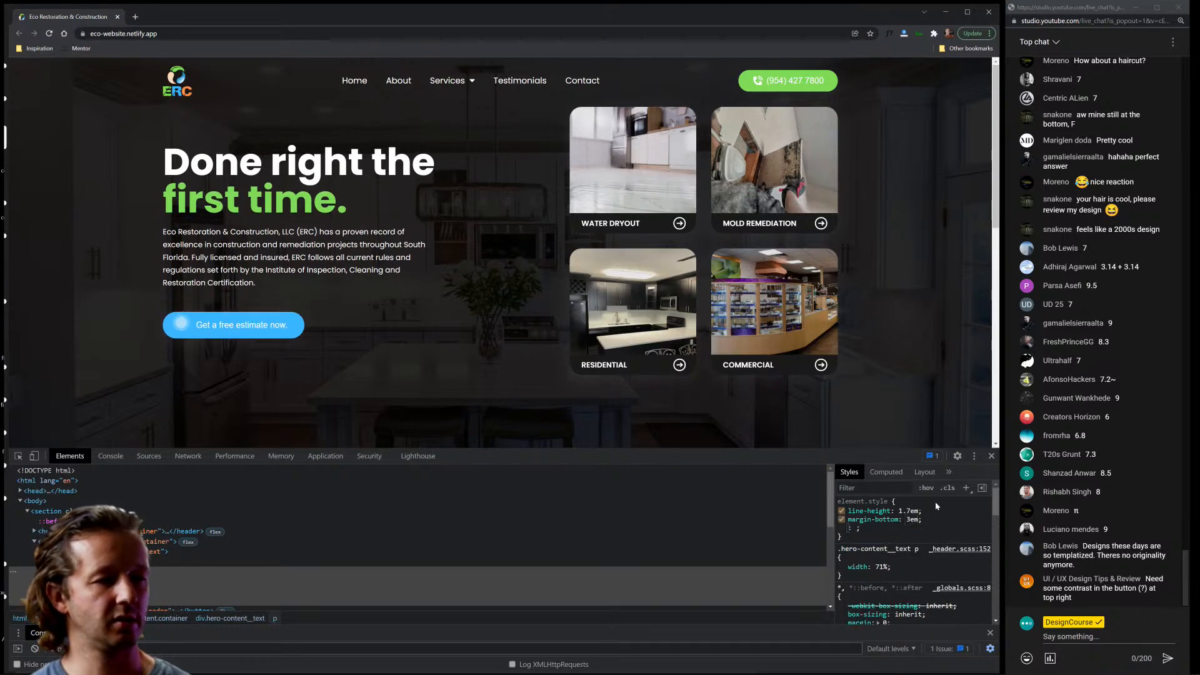
pyautogui.press('F12')
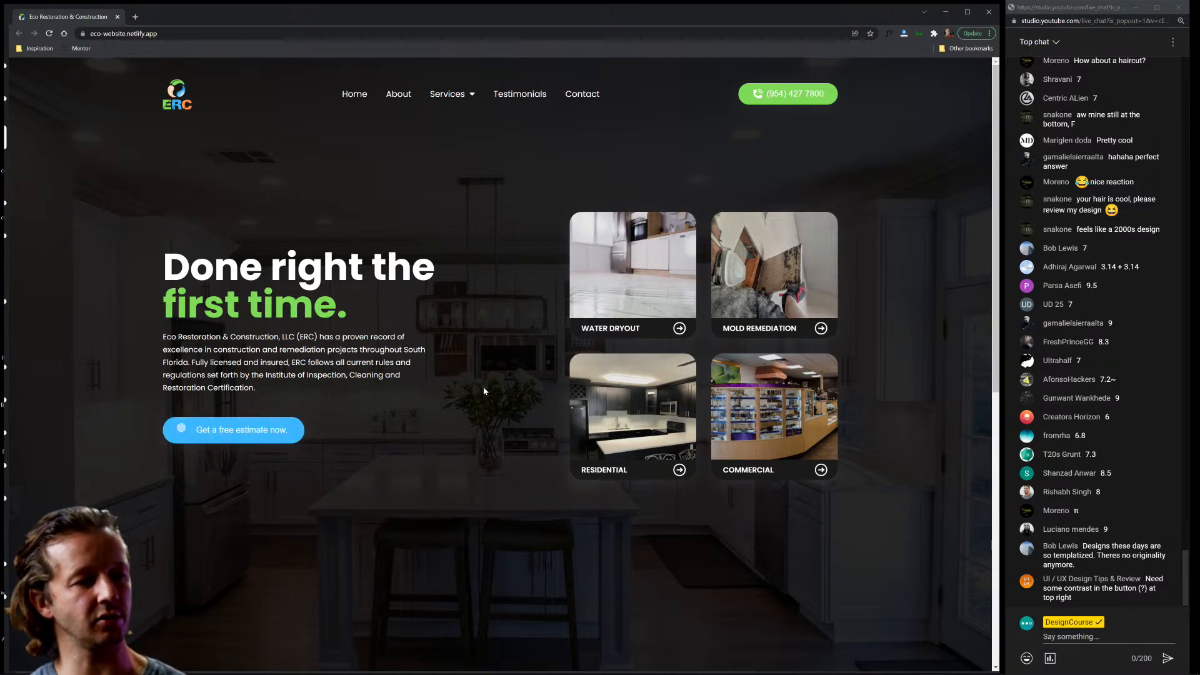
# Reload the page and inspect the About us text column beside the photo to show its element styles.
pyautogui.scroll(-8, 481, 305)
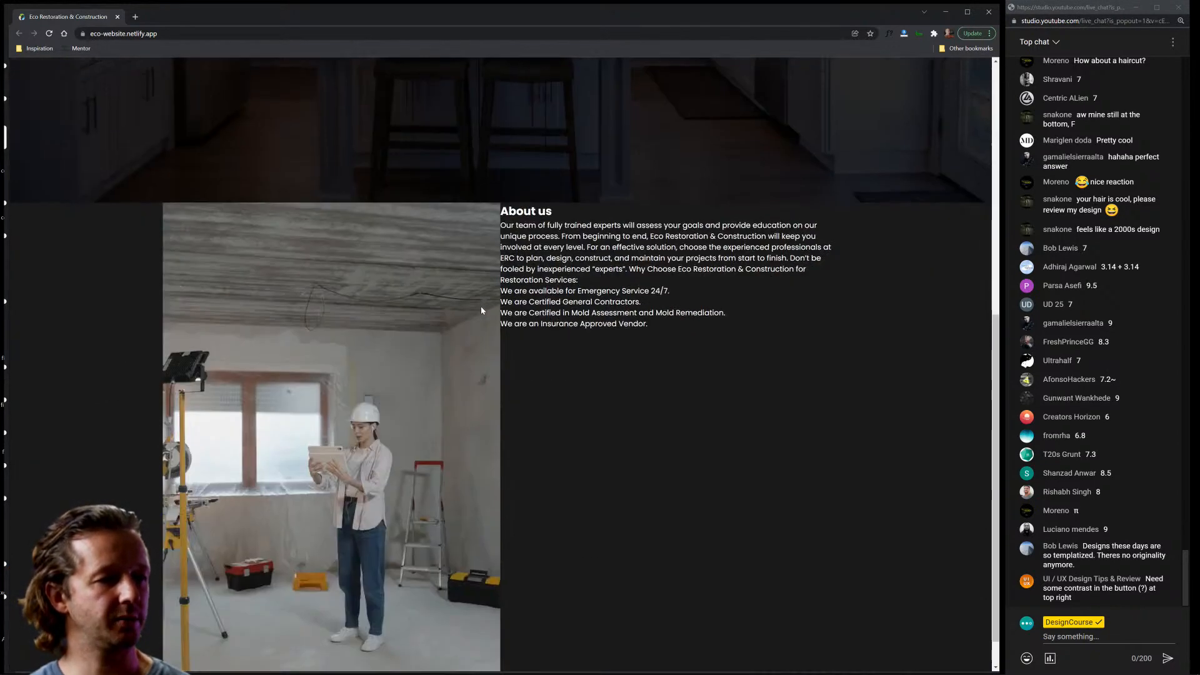
pyautogui.click(49, 33)
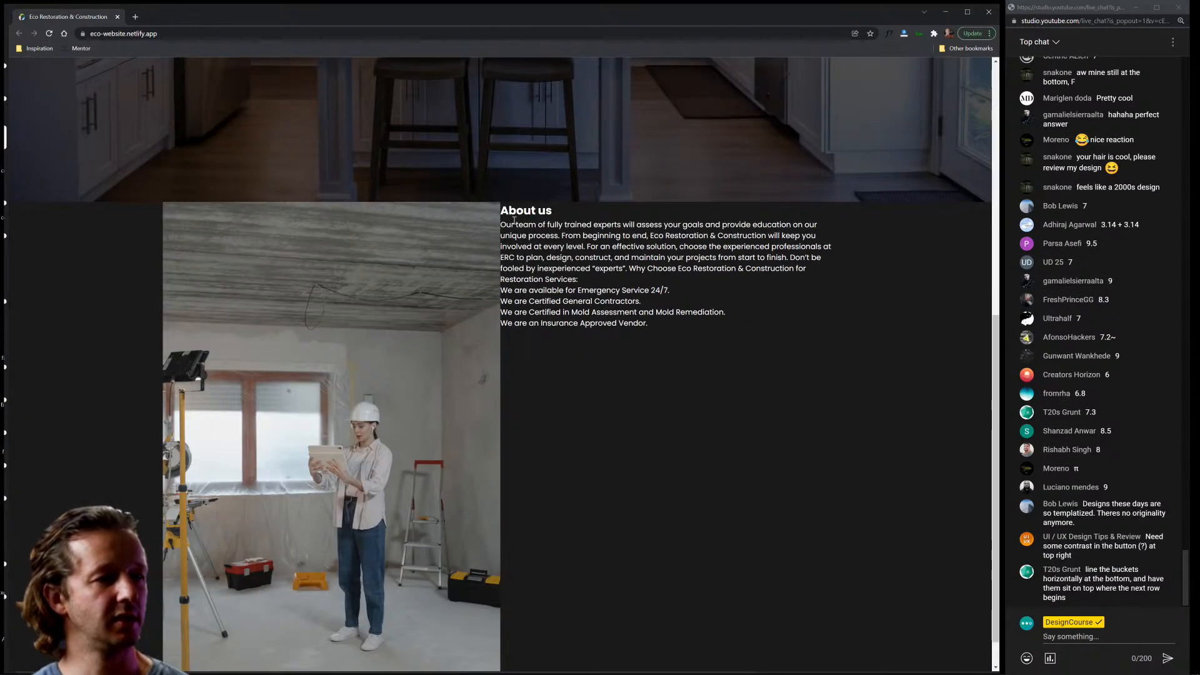
pyautogui.hotkey('ctrl', 'shift', 'j')
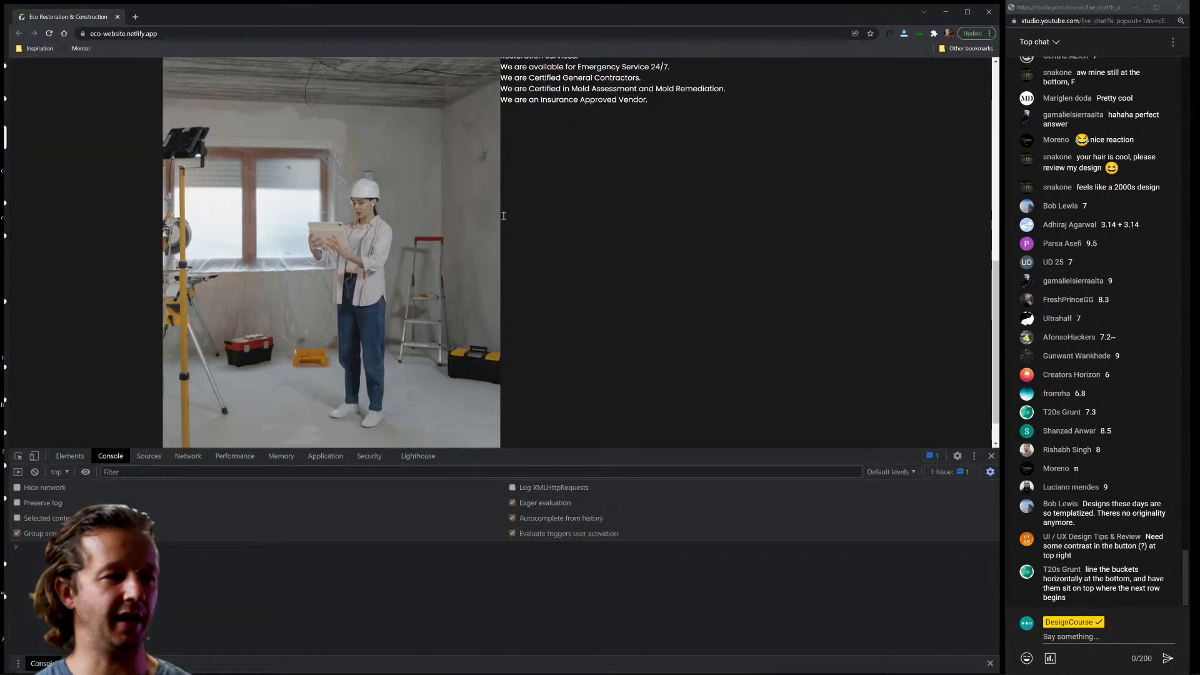
pyautogui.scroll(5, 138, 394)
pyautogui.scroll(-1, 138, 394)
pyautogui.click(18, 455)
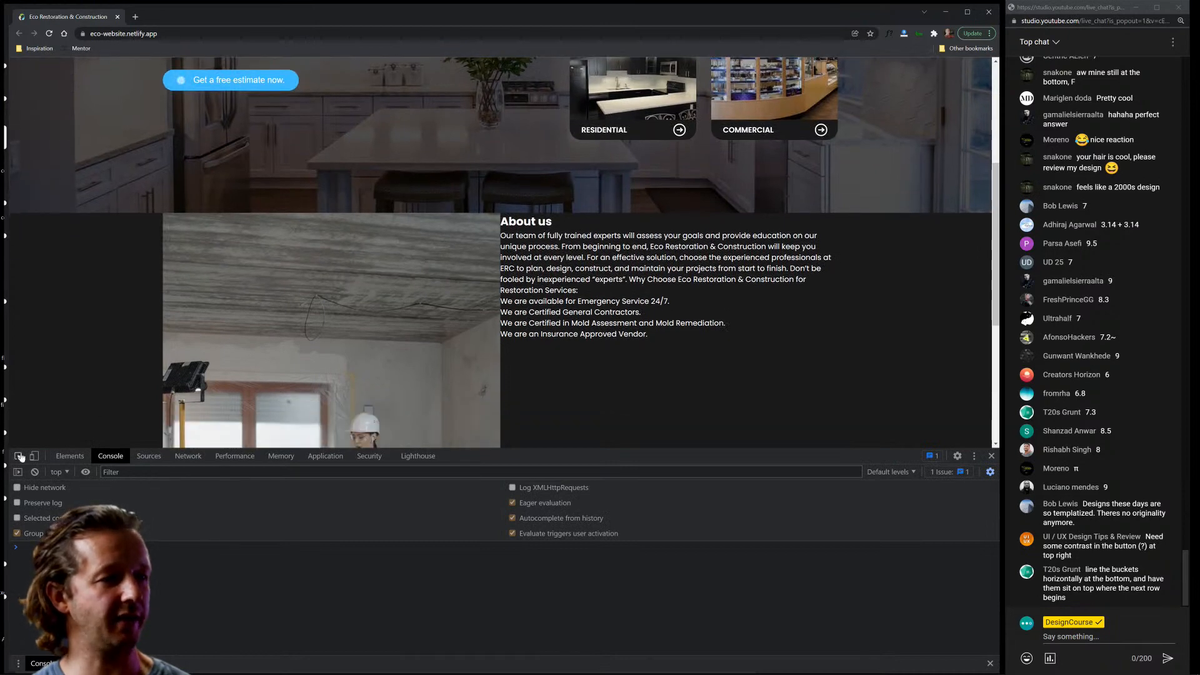
pyautogui.click(69, 456)
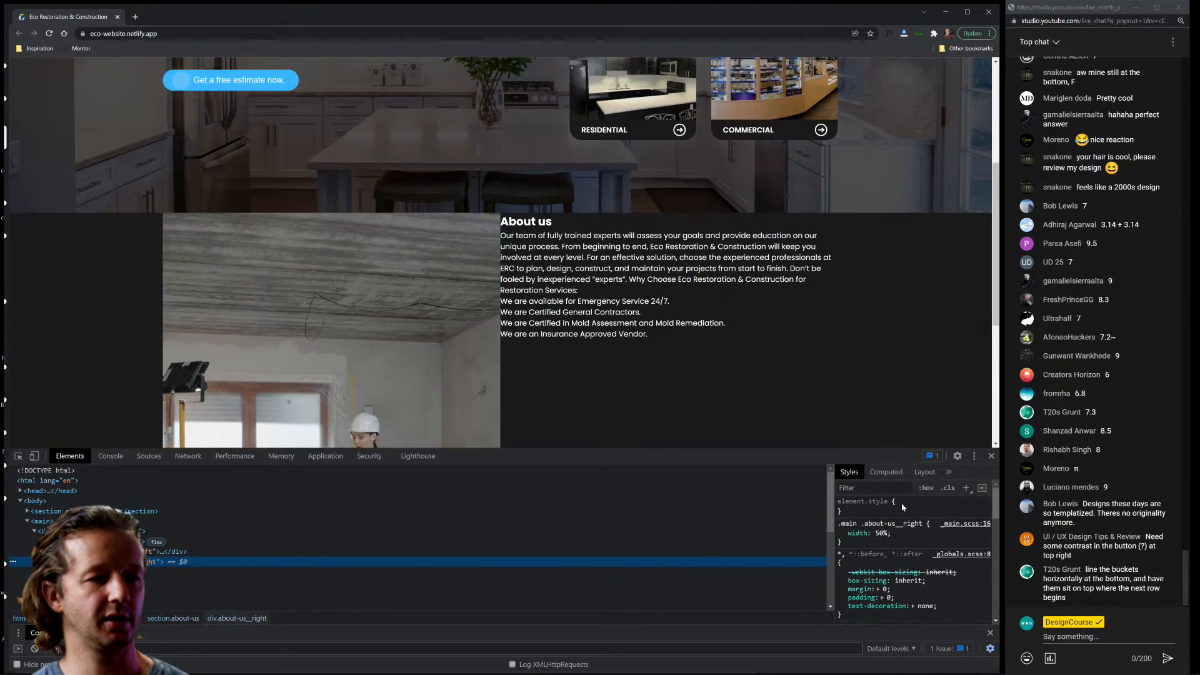
# Add a padding of 10em to the element.style of the About us text column.
pyautogui.click(892, 500)
pyautogui.write('padding: ;')
pyautogui.press('Tab')
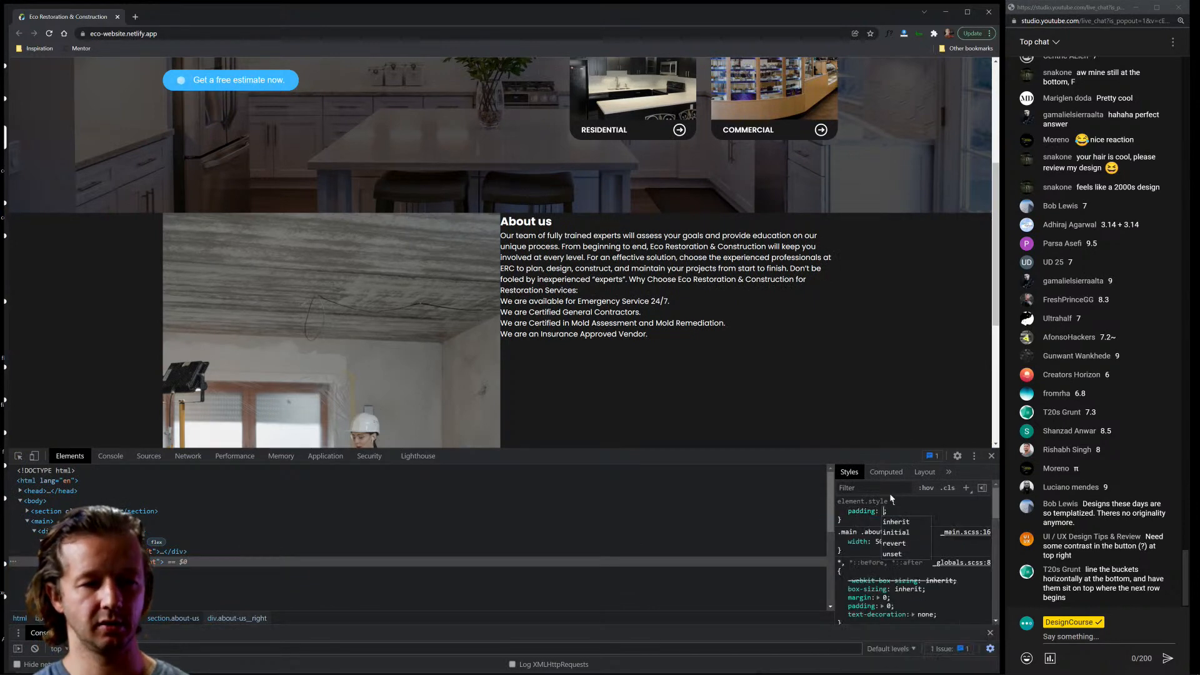
pyautogui.write('10em')
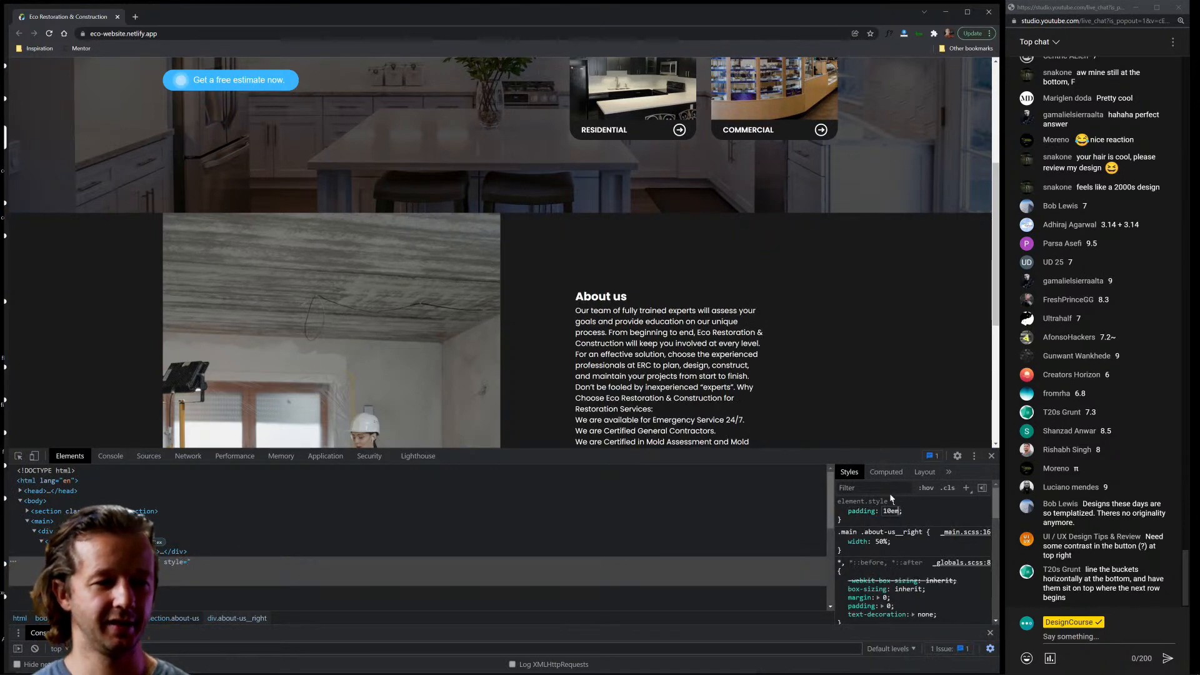
pyautogui.press('Return')
# Inspect the About us heading, give it a margin-bottom of 2em in element.style, and close the developer tools.
pyautogui.click(19, 457)
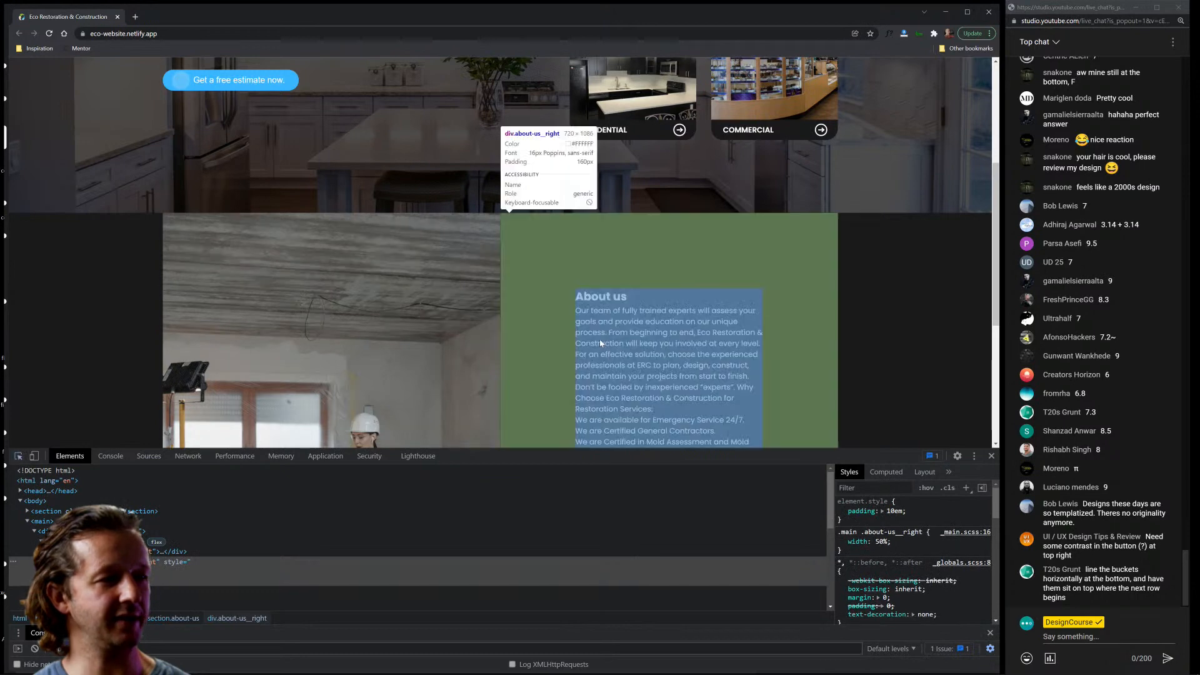
pyautogui.click(600, 297)
pyautogui.click(922, 505)
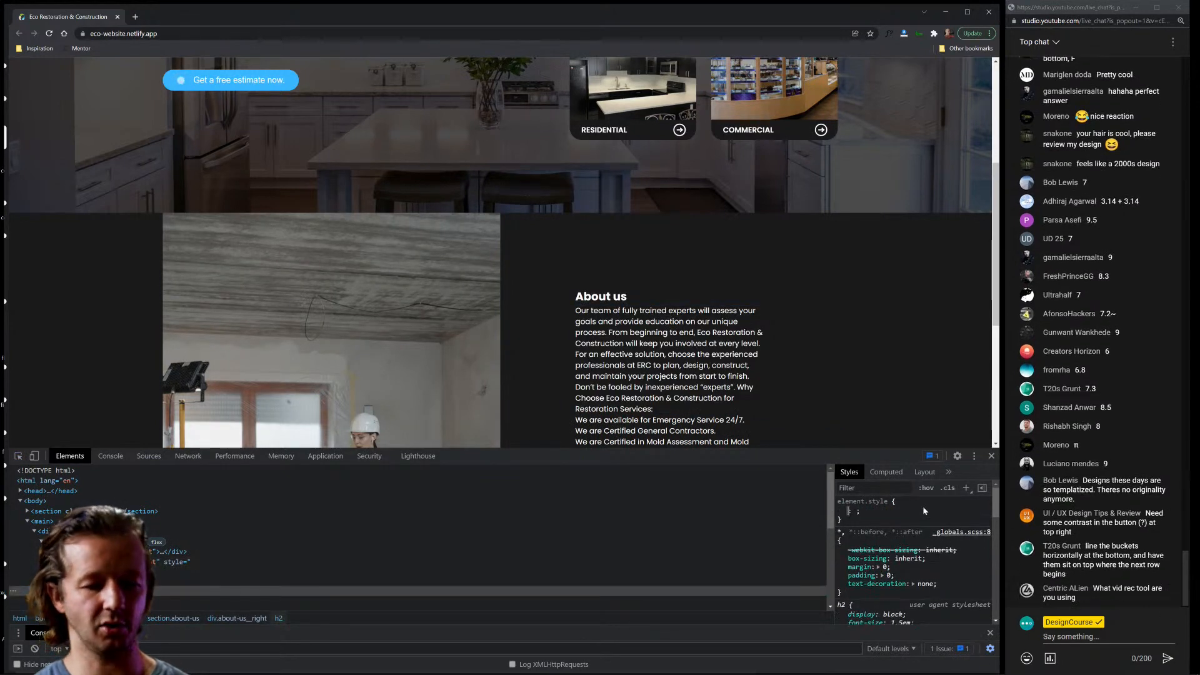
pyautogui.write('margin-bottom')
pyautogui.press('Tab')
pyautogui.write('2em')
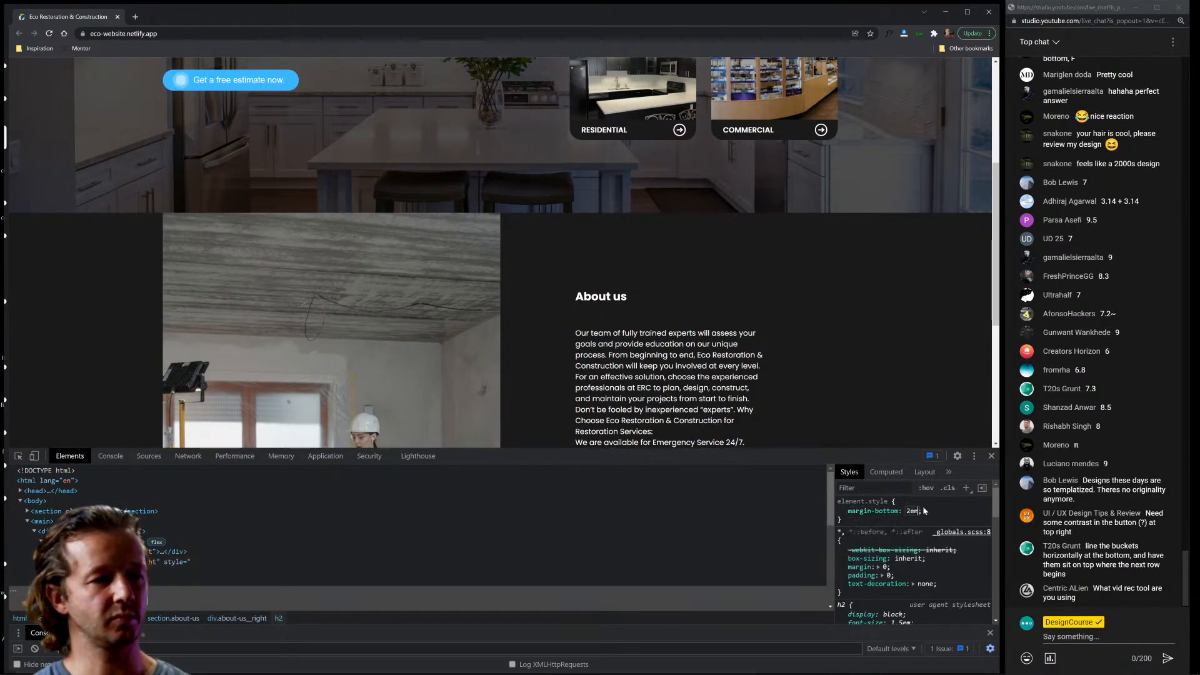
pyautogui.press('Return')
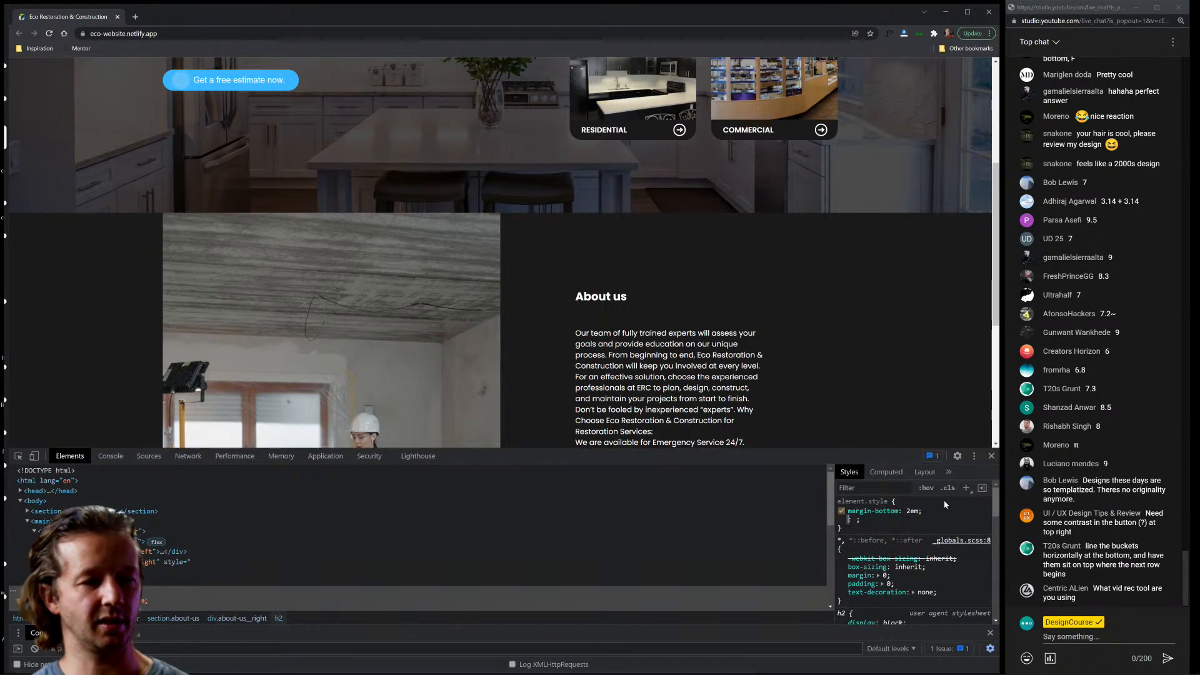
pyautogui.press('F12')
# Examine the spacing of the About us heading and text block beside the photo.
pyautogui.scroll(-3, 684, 517)
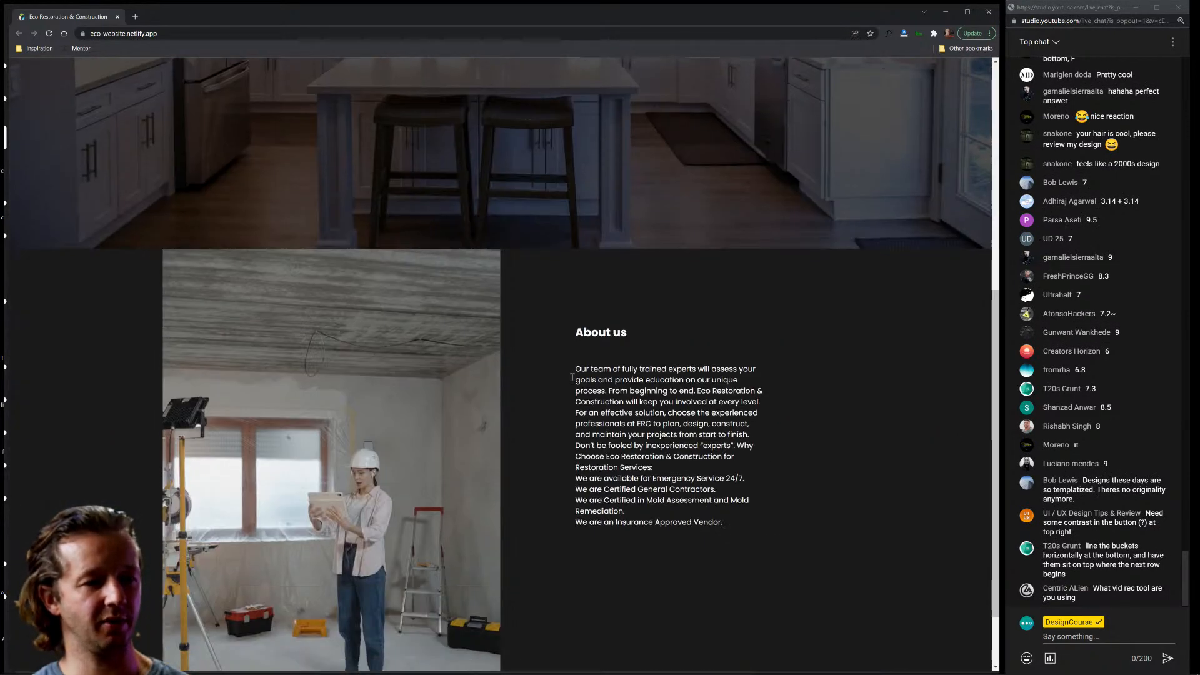
pyautogui.moveTo(573, 369); pyautogui.dragTo(763, 530)
pyautogui.click(762, 530)
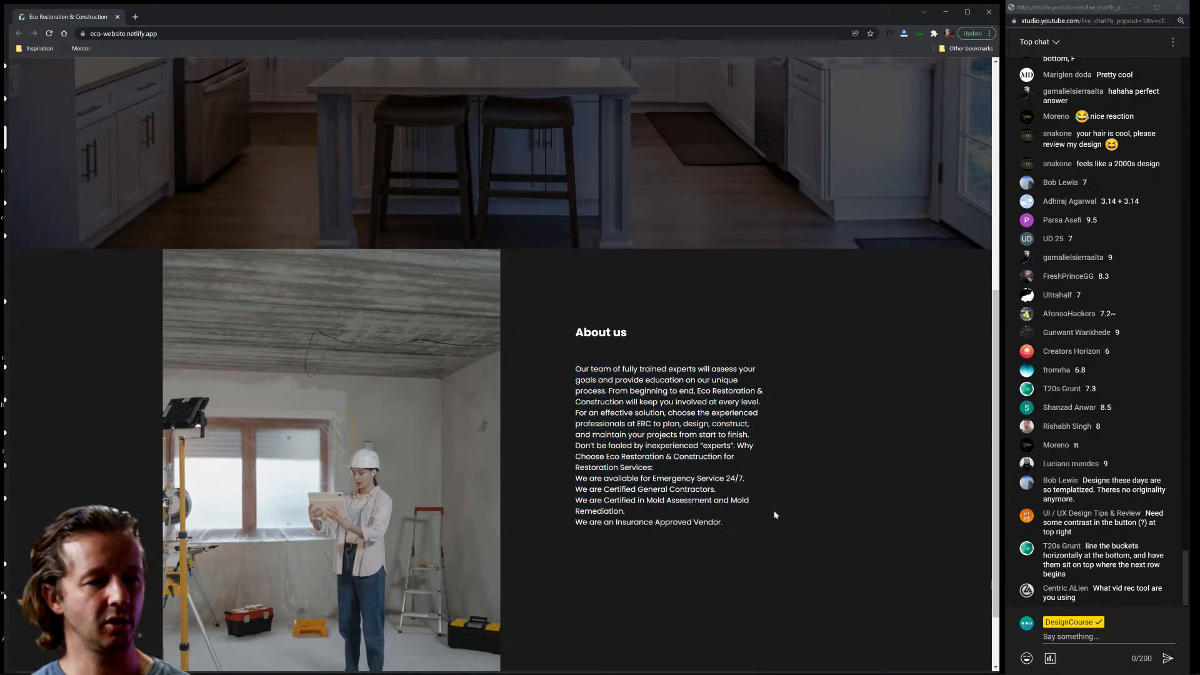
pyautogui.scroll(2, 773, 510)
pyautogui.scroll(-3, 812, 452)
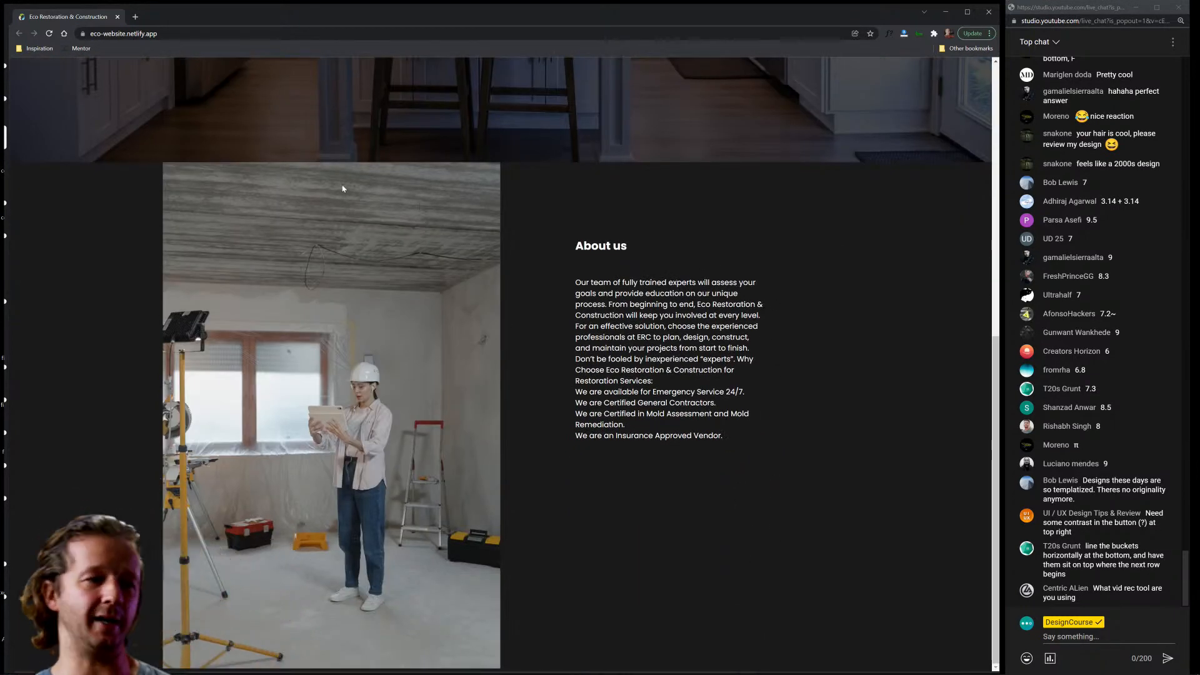
# Reload the page to discard the live edits and examine the original spacing of the hero and About us sections.
pyautogui.click(49, 35)
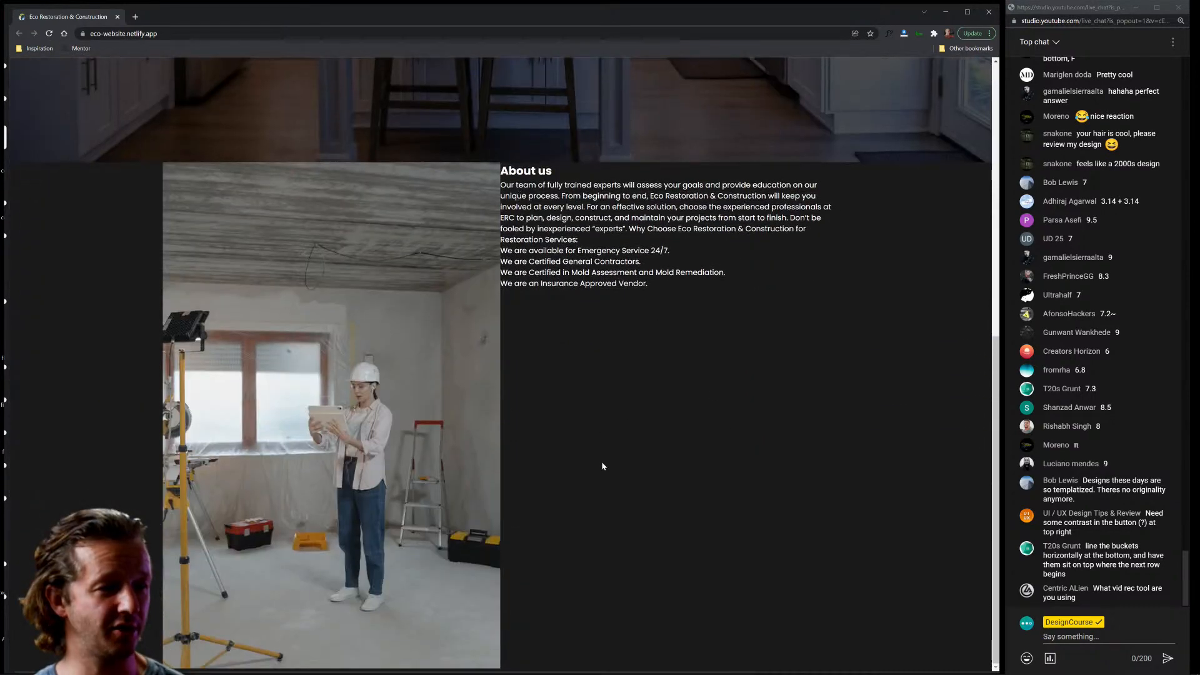
pyautogui.scroll(10, 601, 461)
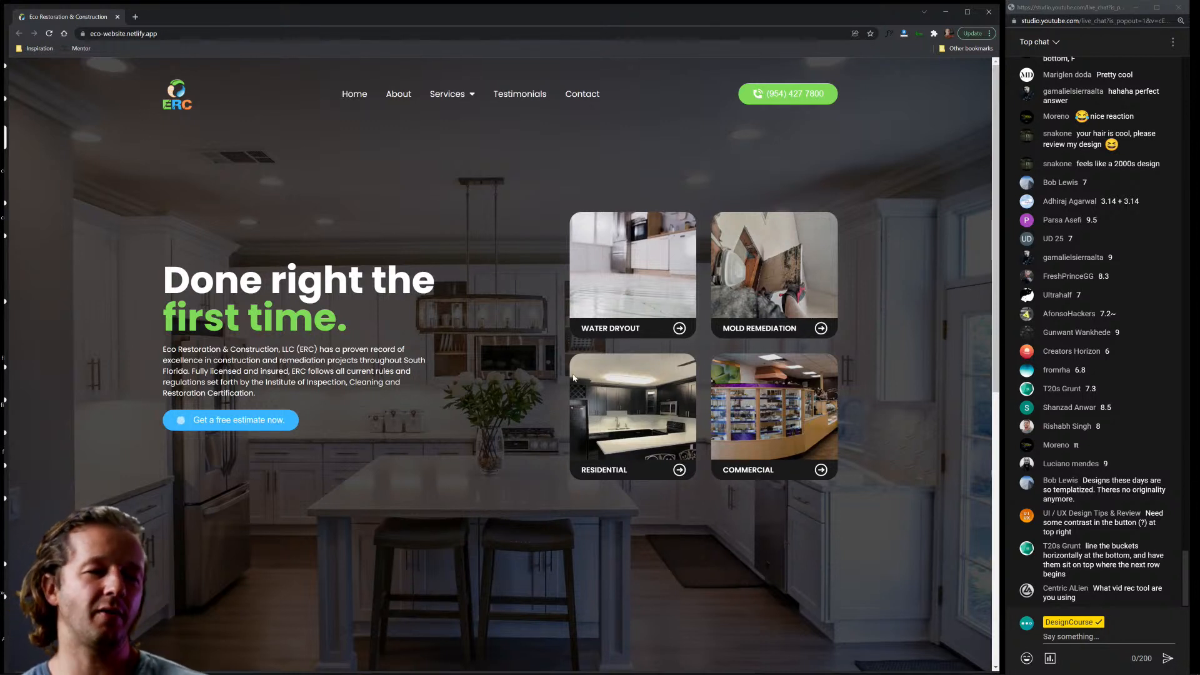
pyautogui.scroll(-7, 524, 377)
pyautogui.moveTo(503, 223); pyautogui.dragTo(501, 289)
pyautogui.click(728, 343)
pyautogui.scroll(7, 654, 324)
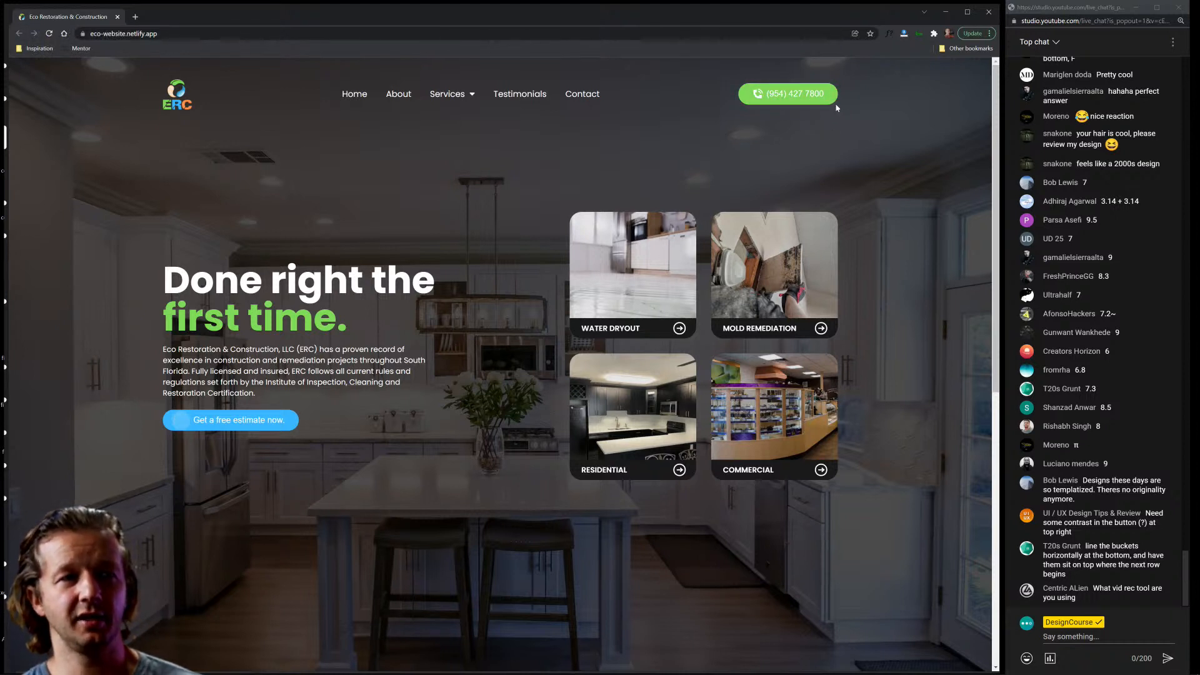
# Close the eco-website page and open the podkalickivideo.pl submission from the Discord channel in an enlarged browser window.
pyautogui.click(118, 18)
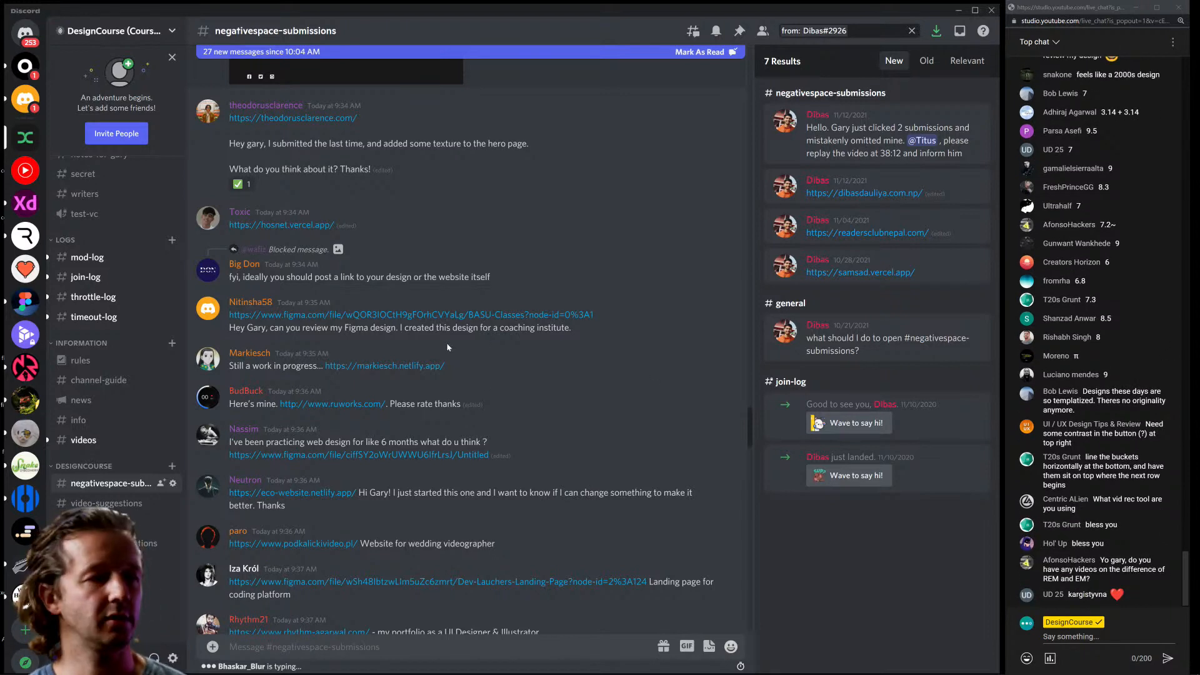
pyautogui.scroll(-3, 394, 469)
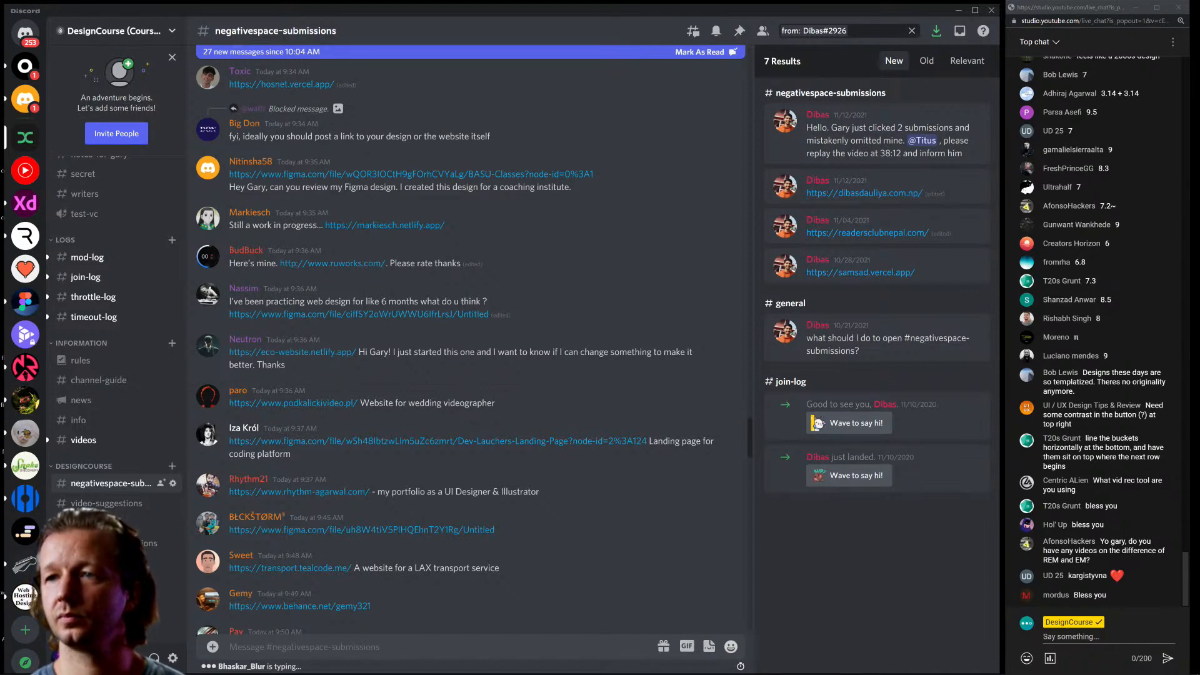
pyautogui.moveTo(1, 102); pyautogui.dragTo(327, 21)
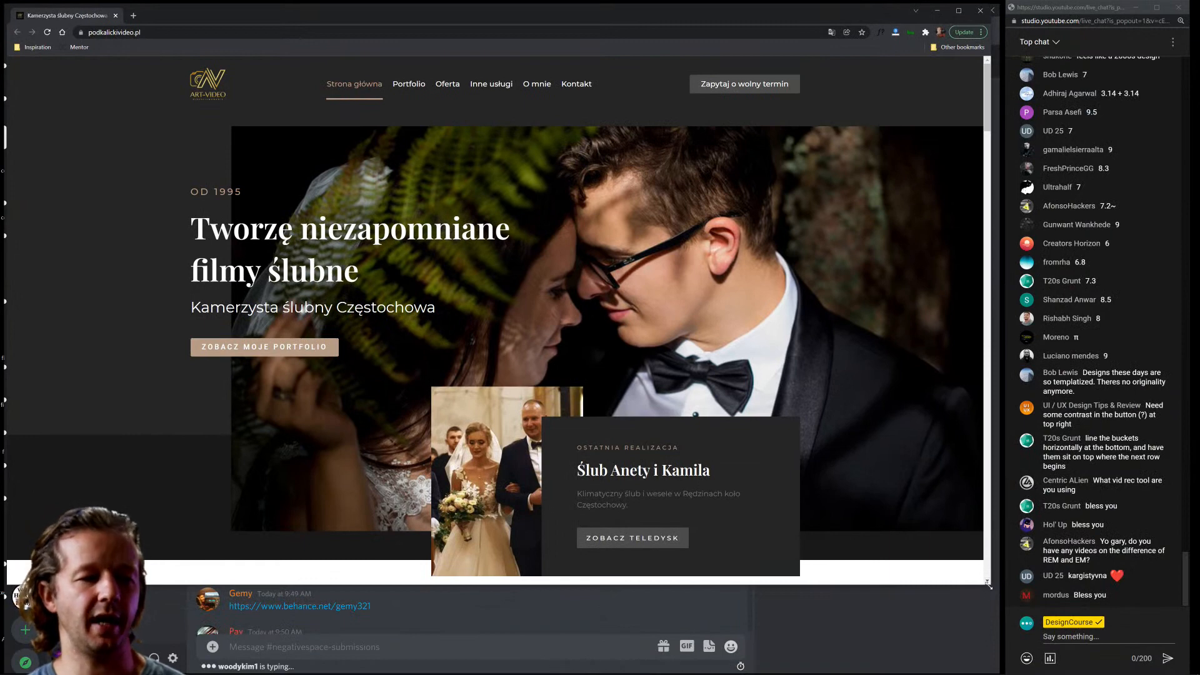
pyautogui.moveTo(988, 586); pyautogui.dragTo(999, 668)
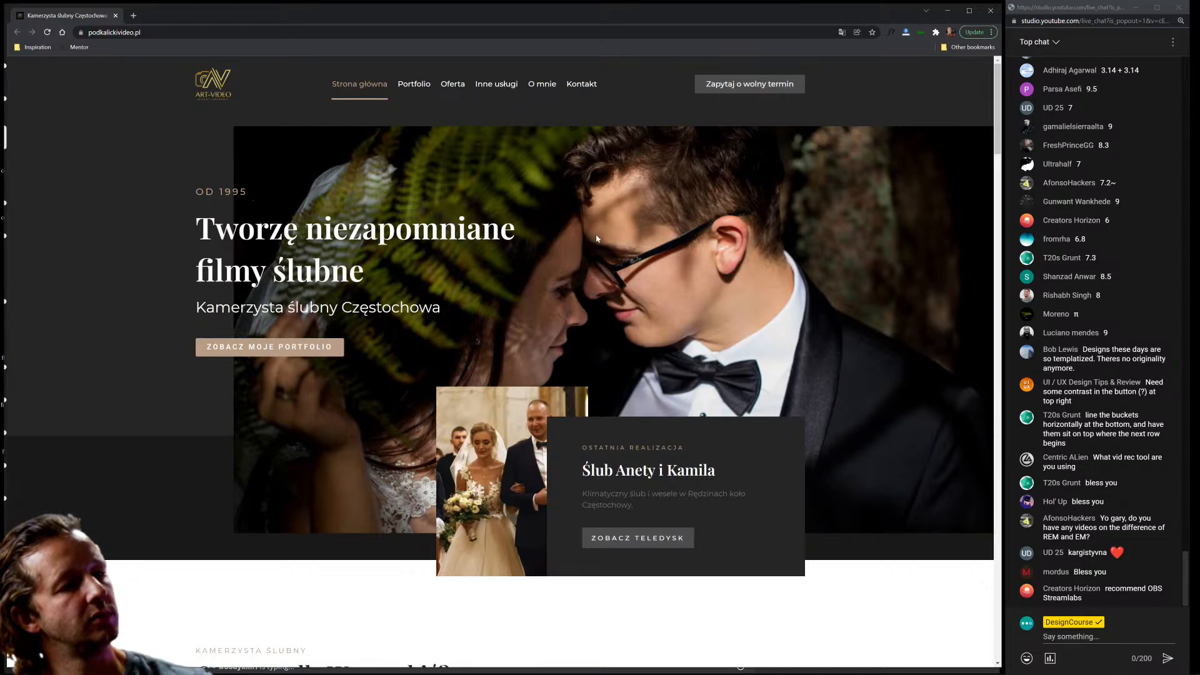
# Examine the wedding videographer home page from the hero through the overlapping service cards, selected films and client testimonials.
pyautogui.scroll(-9, 596, 238)
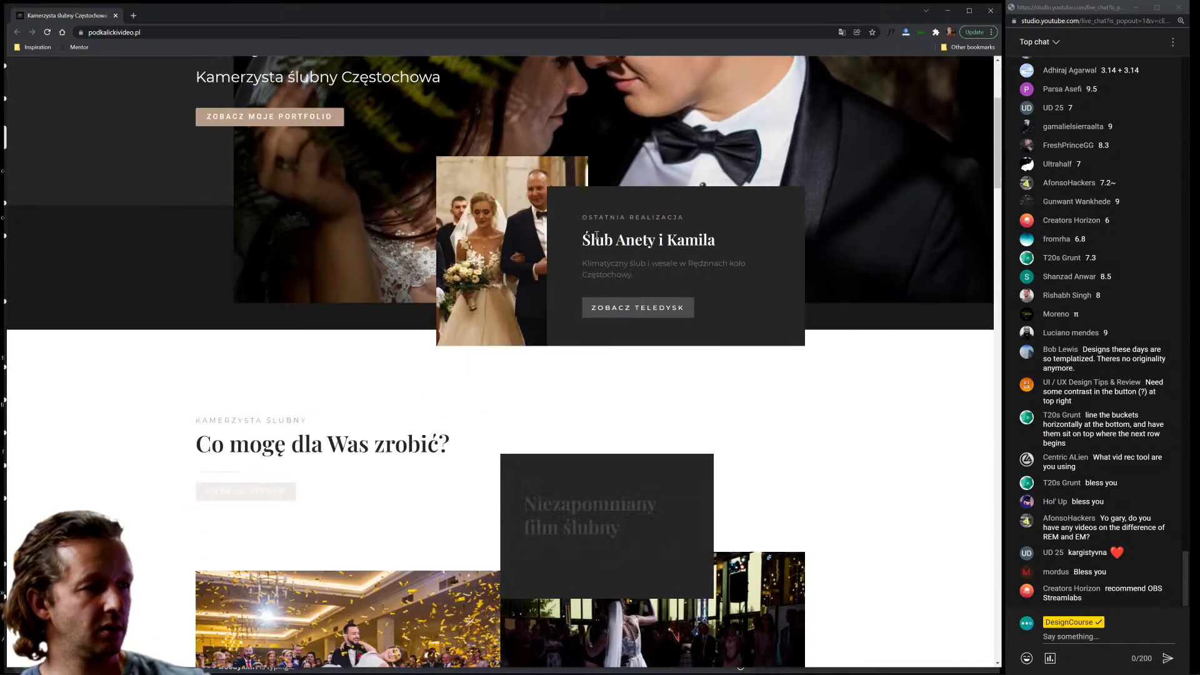
pyautogui.scroll(-2, 876, 286)
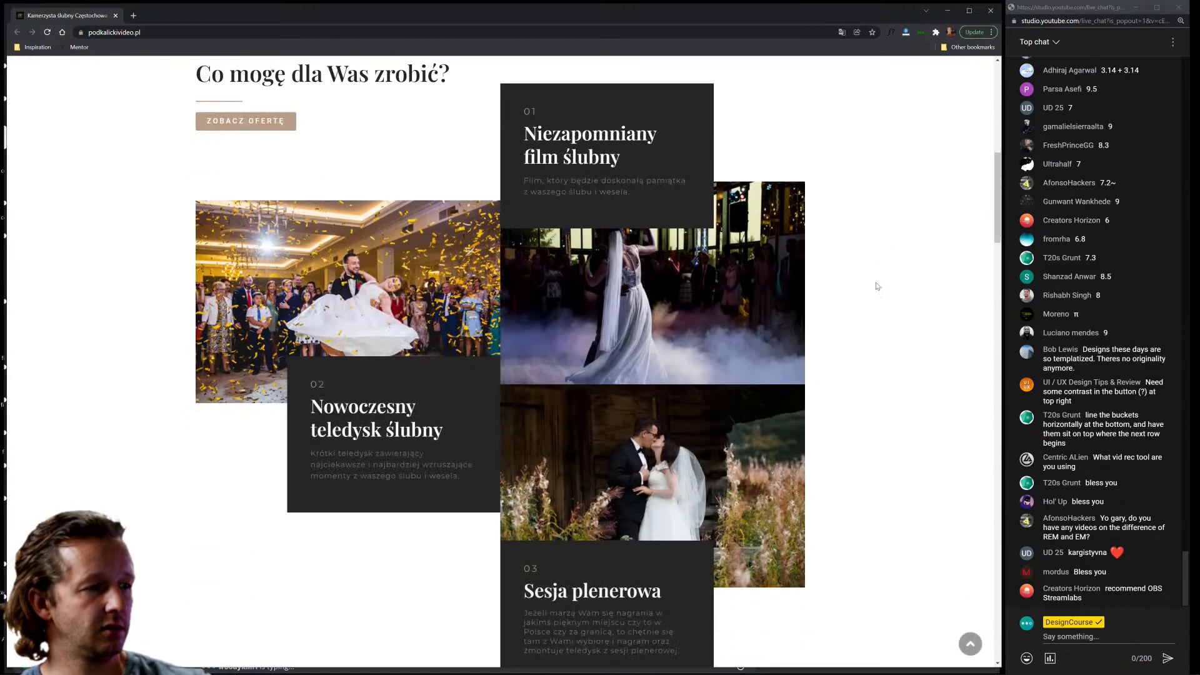
pyautogui.scroll(4, 827, 325)
pyautogui.scroll(-3, 826, 325)
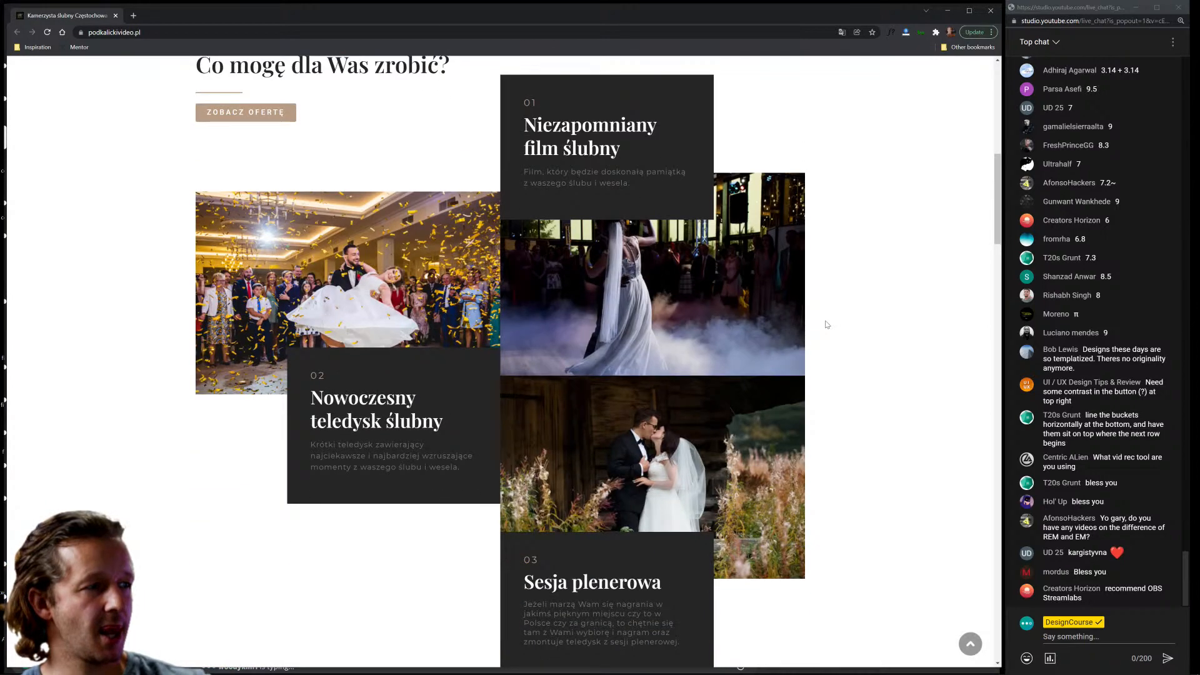
pyautogui.scroll(2, 827, 324)
pyautogui.scroll(-10, 827, 324)
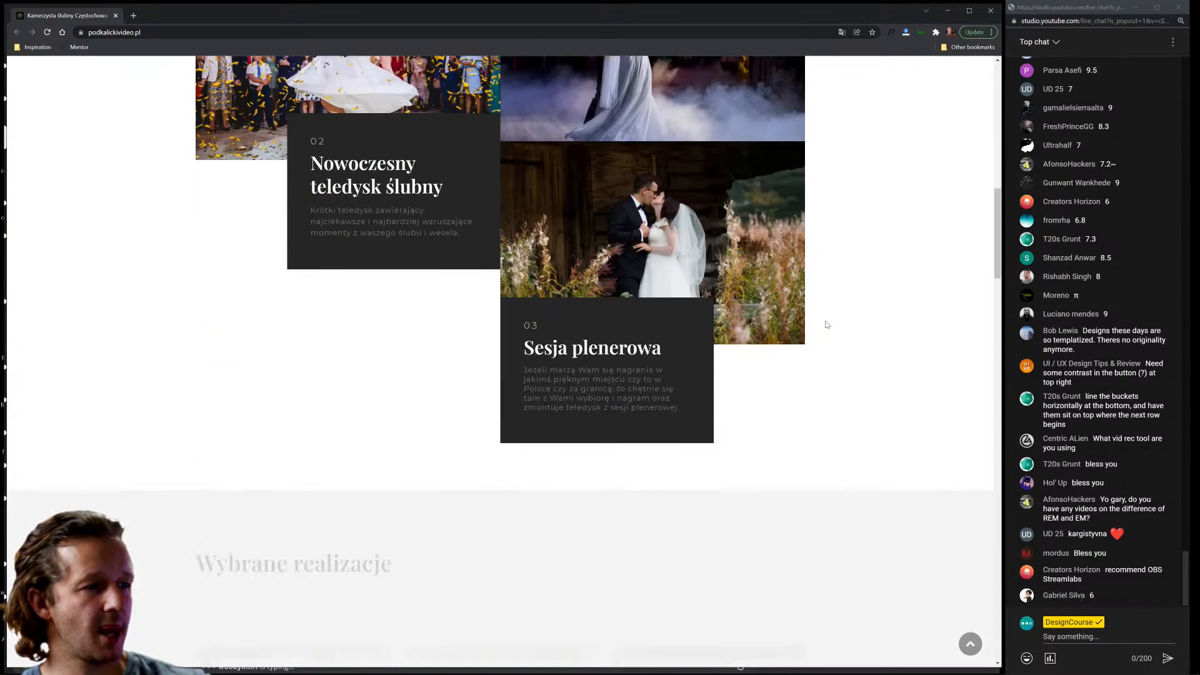
pyautogui.scroll(-7, 827, 325)
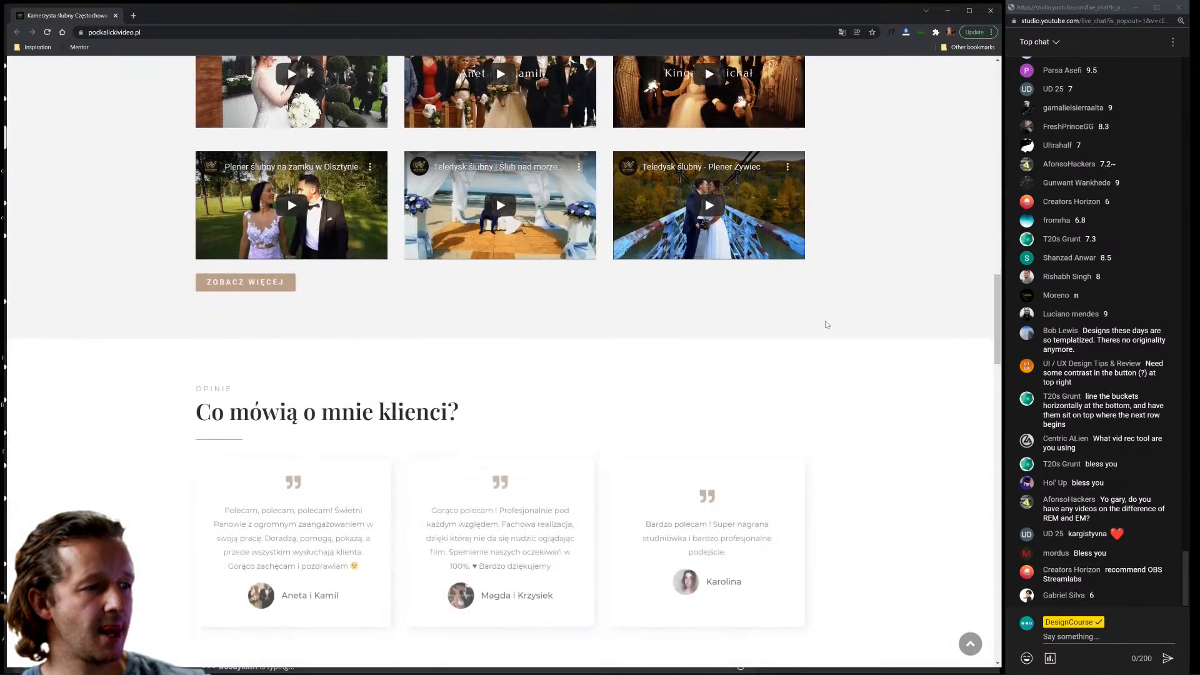
# Examine the wedding pricing packages' text and price contrast, the contact form with map, the other services and the footer.
pyautogui.scroll(-6, 826, 325)
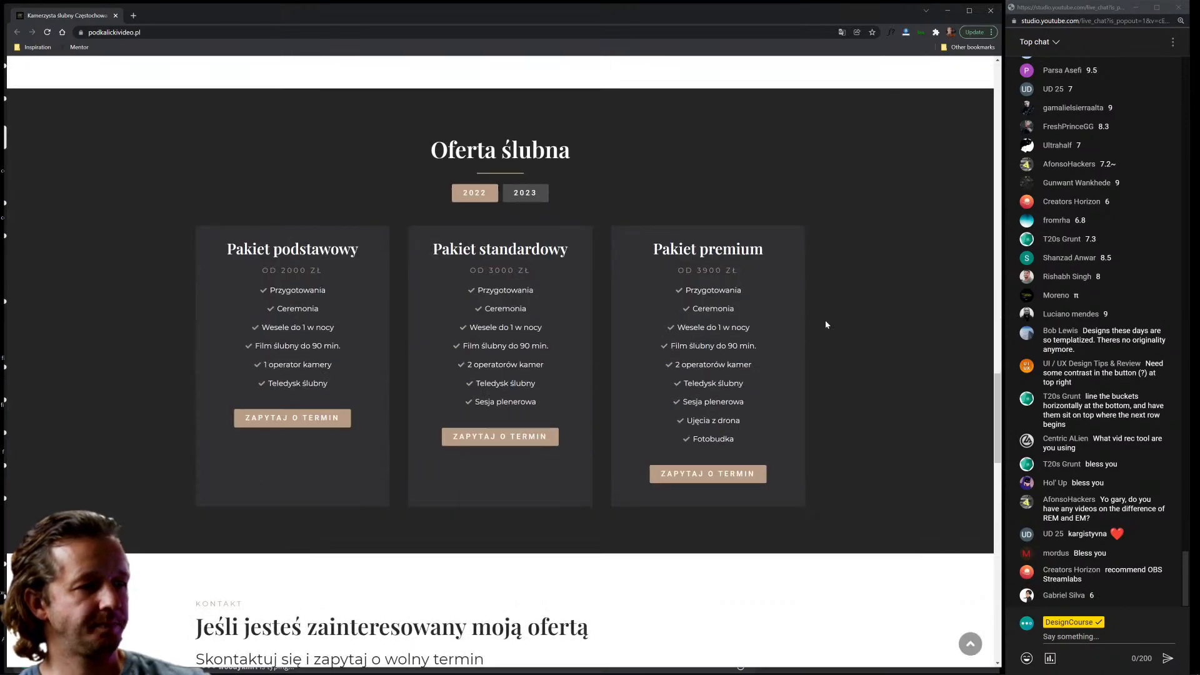
pyautogui.moveTo(664, 289); pyautogui.dragTo(753, 435)
pyautogui.moveTo(675, 270); pyautogui.dragTo(753, 276)
pyautogui.click(753, 276)
pyautogui.scroll(-7, 859, 347)
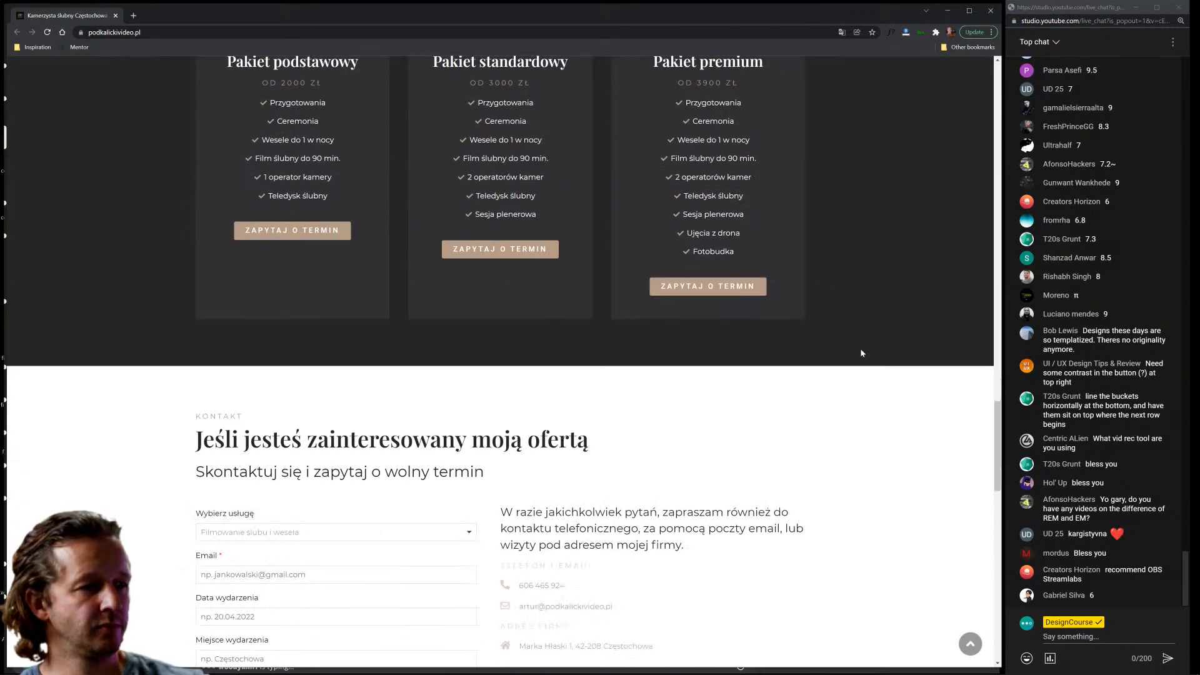
pyautogui.scroll(-2, 861, 353)
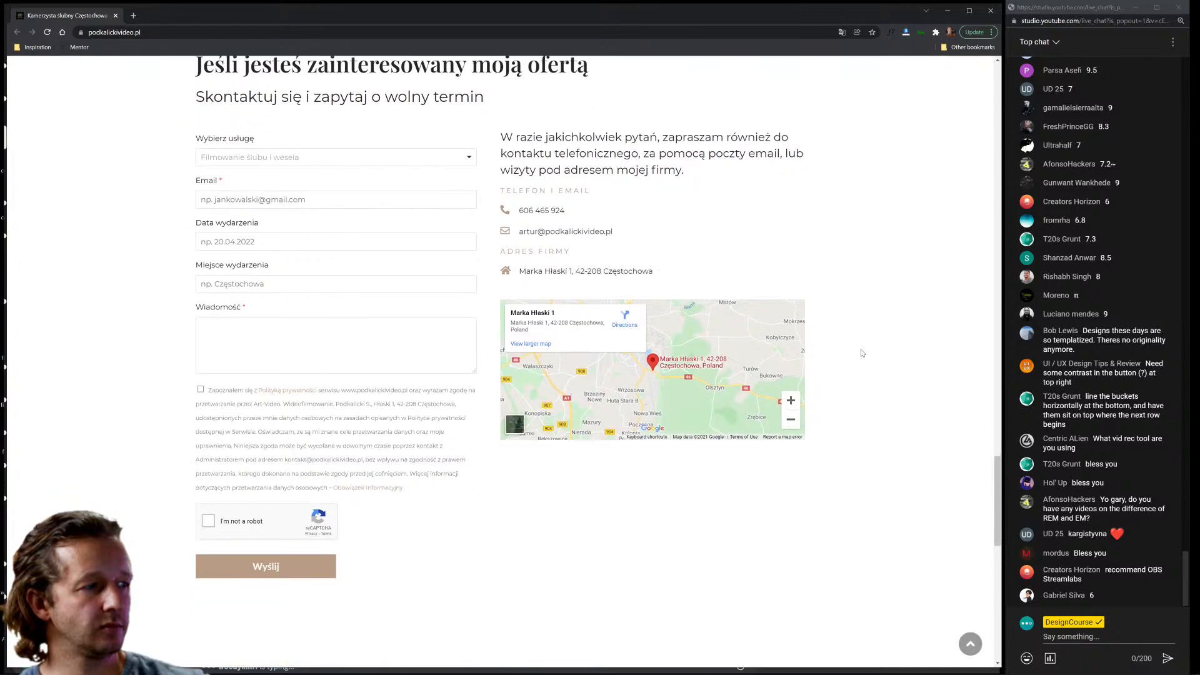
pyautogui.scroll(-7, 861, 353)
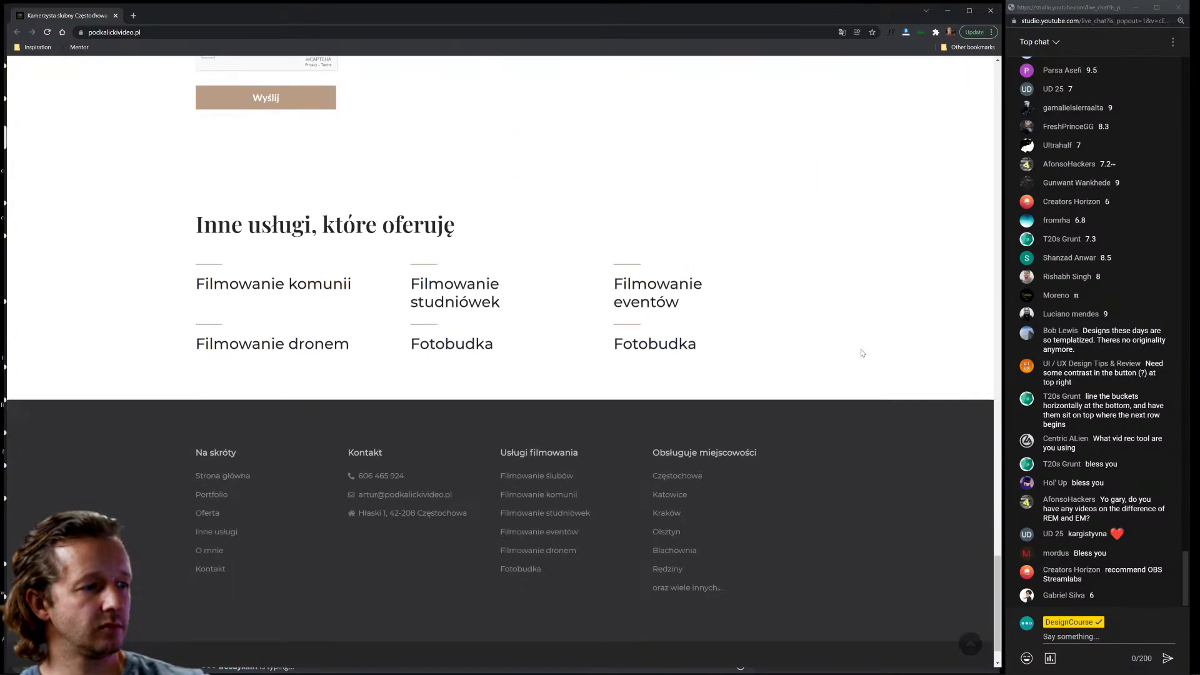
pyautogui.scroll(-1, 861, 353)
pyautogui.scroll(15, 861, 353)
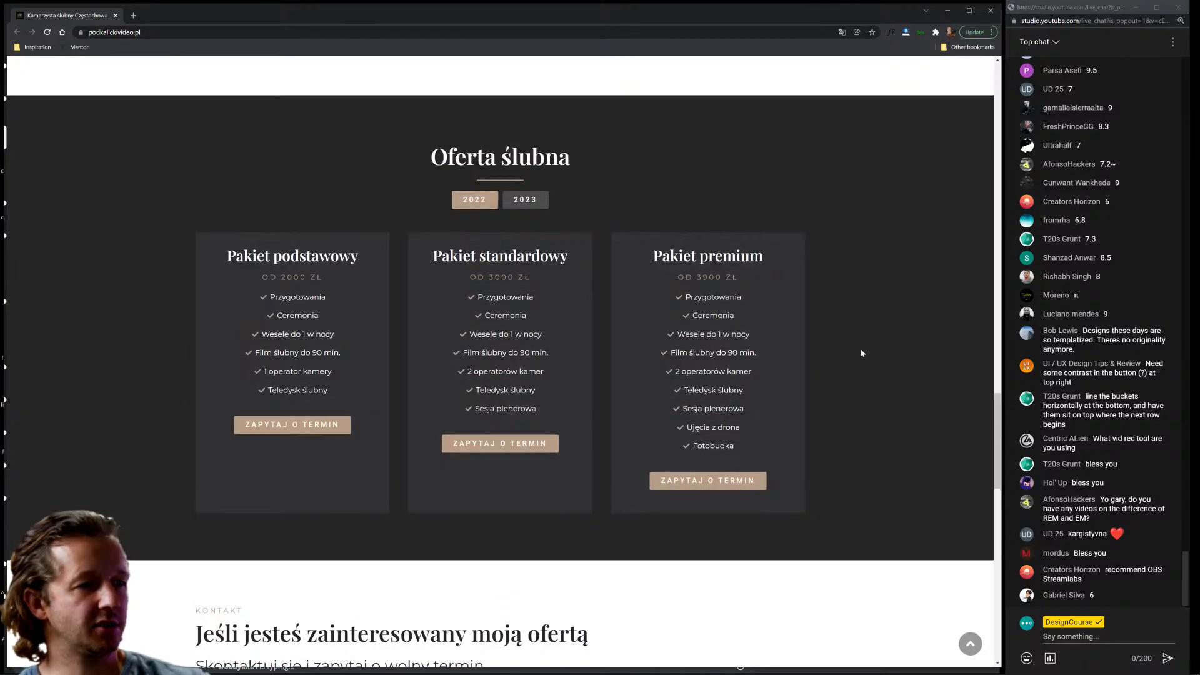
# Review the wedding site's overlapping service cards, hero, film and testimonial sections, and the pricing packages down to the contact section.
pyautogui.scroll(20, 861, 353)
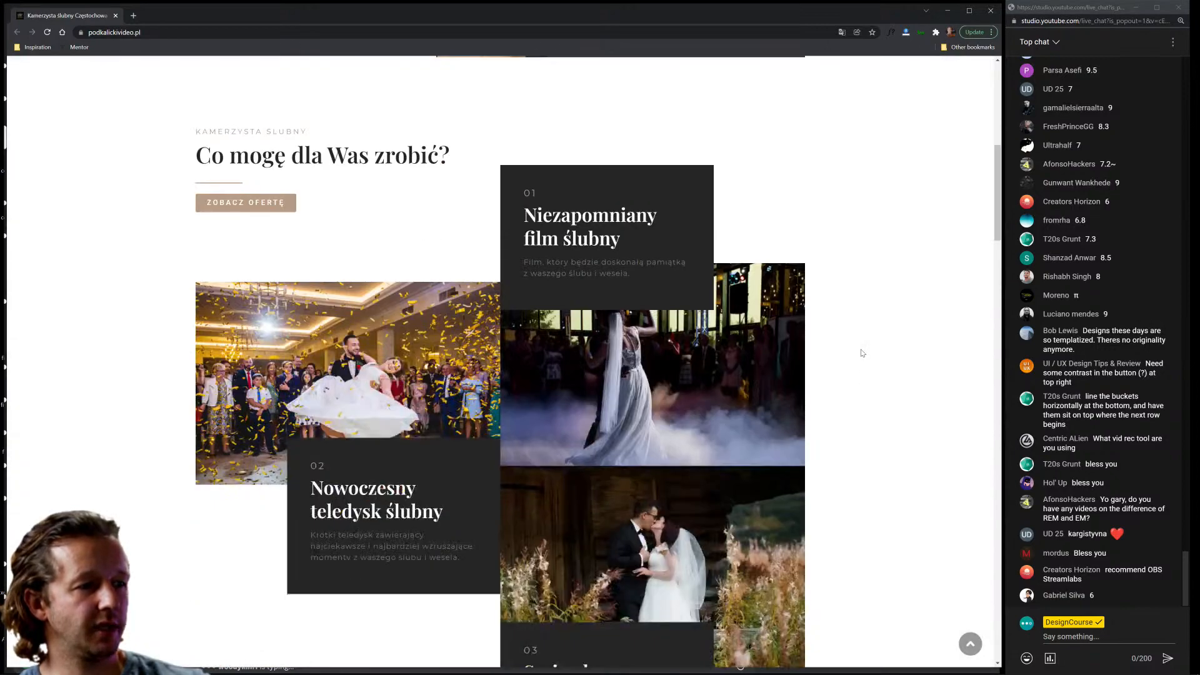
pyautogui.scroll(-2, 861, 353)
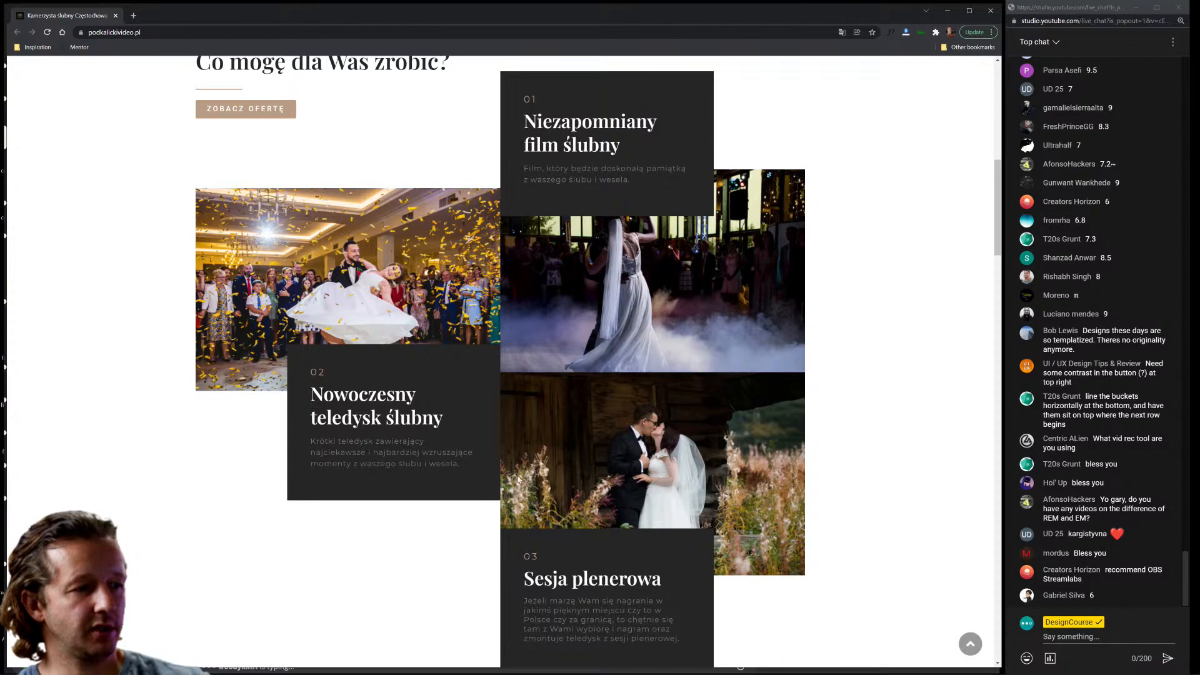
pyautogui.scroll(10, 856, 315)
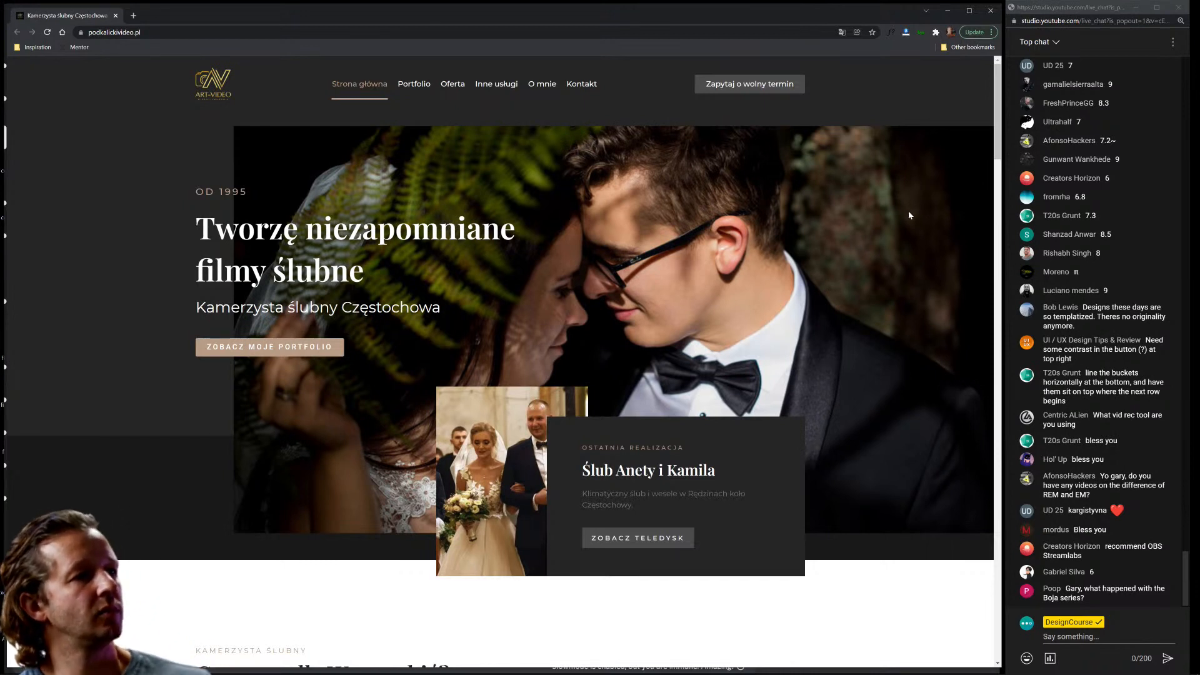
pyautogui.scroll(-15, 909, 212)
pyautogui.scroll(-15, 895, 320)
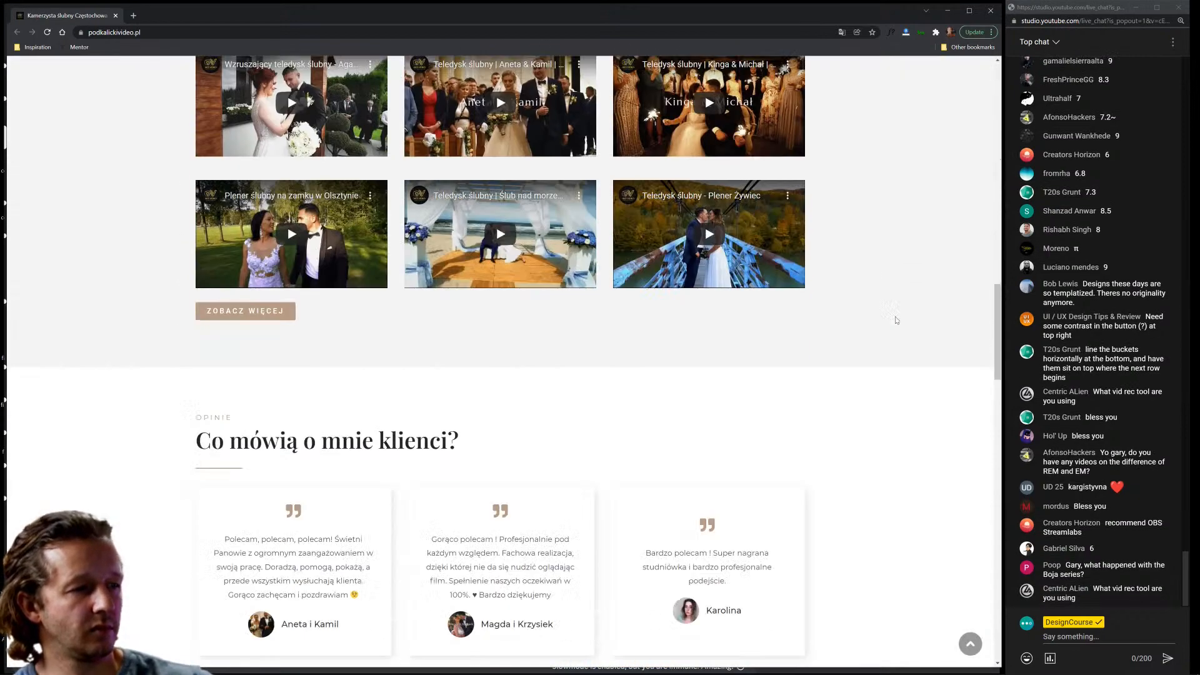
pyautogui.scroll(-5, 895, 319)
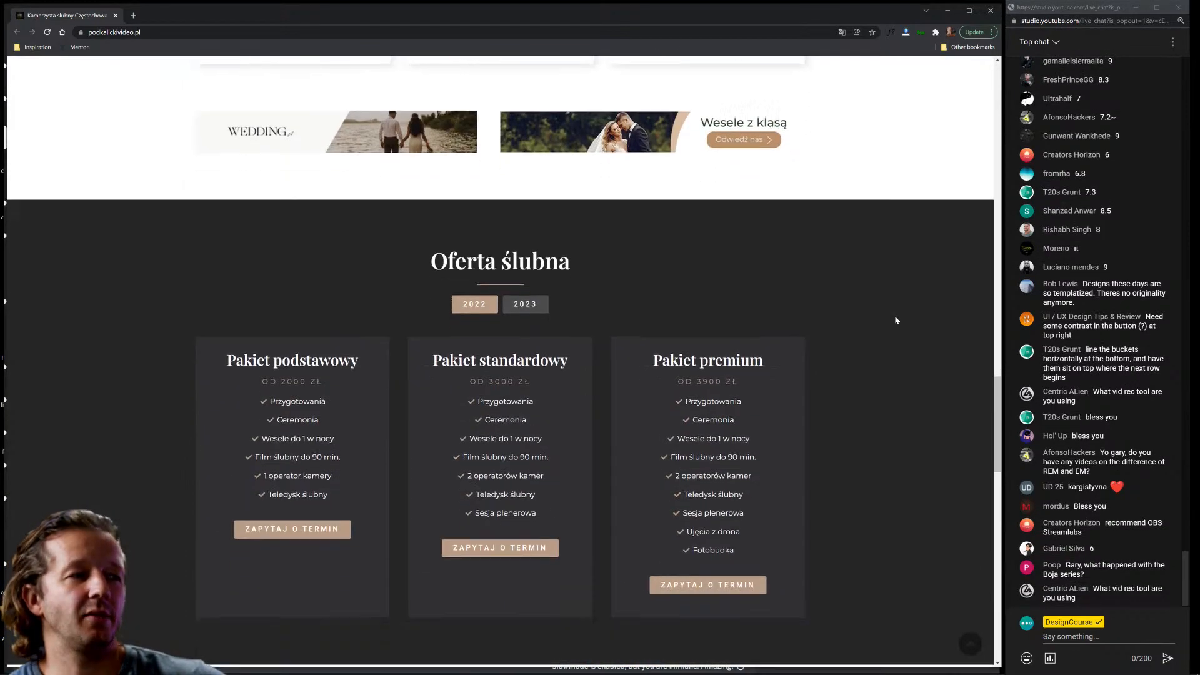
pyautogui.scroll(-2, 894, 315)
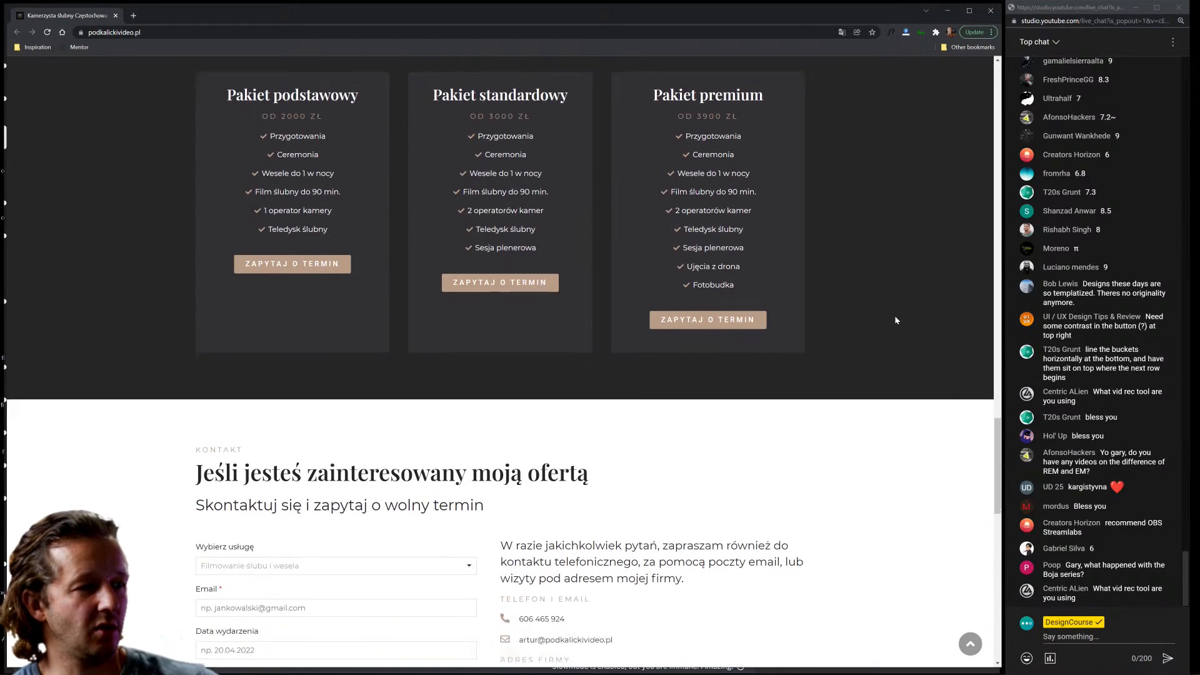
pyautogui.scroll(1, 894, 315)
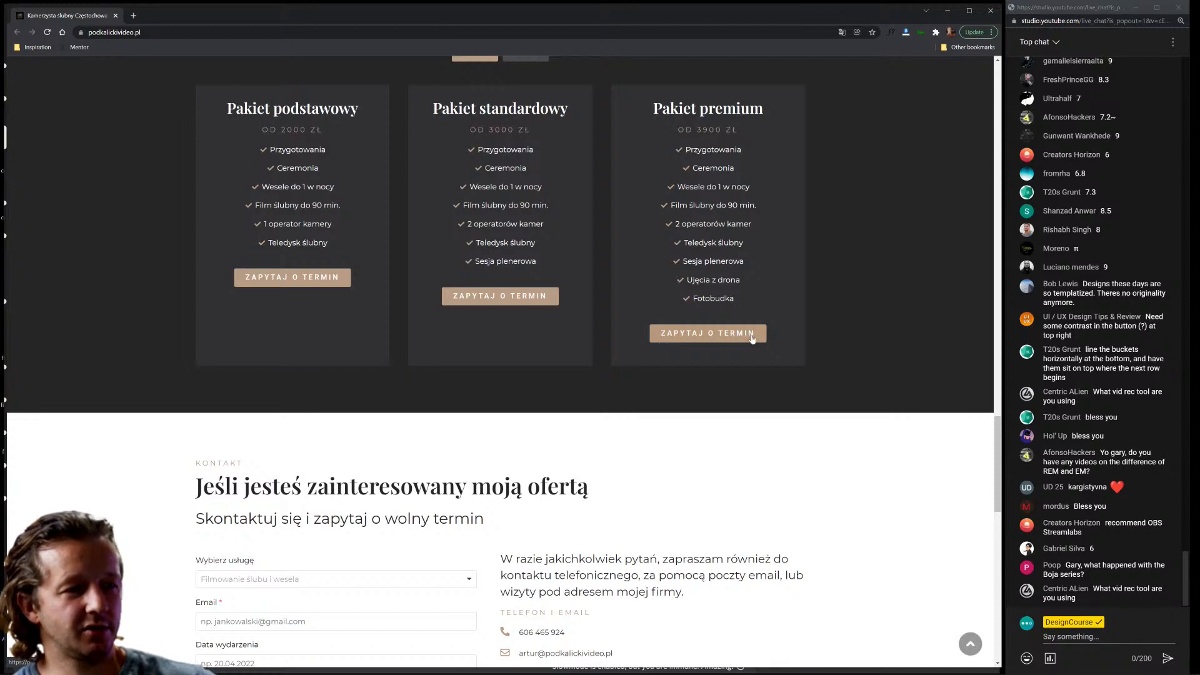
pyautogui.scroll(-4, 723, 450)
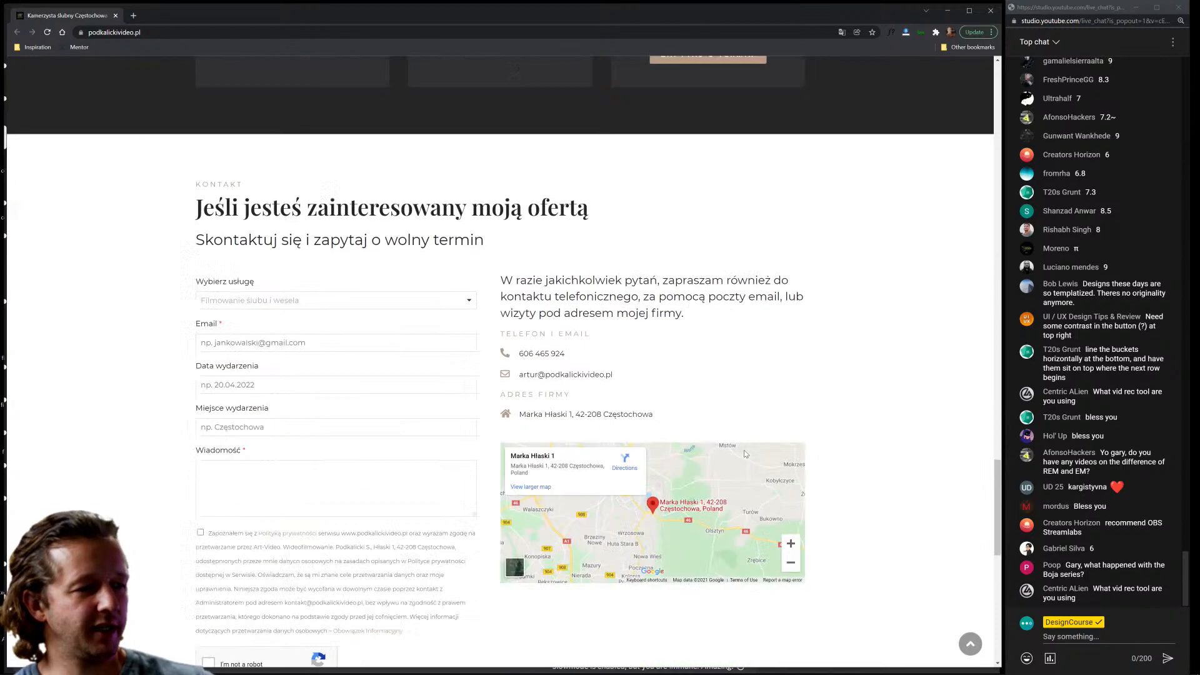
# Highlight the contact section's intro paragraph and company address block to examine their spacing, and look over the other services and hero.
pyautogui.scroll(-1, 744, 454)
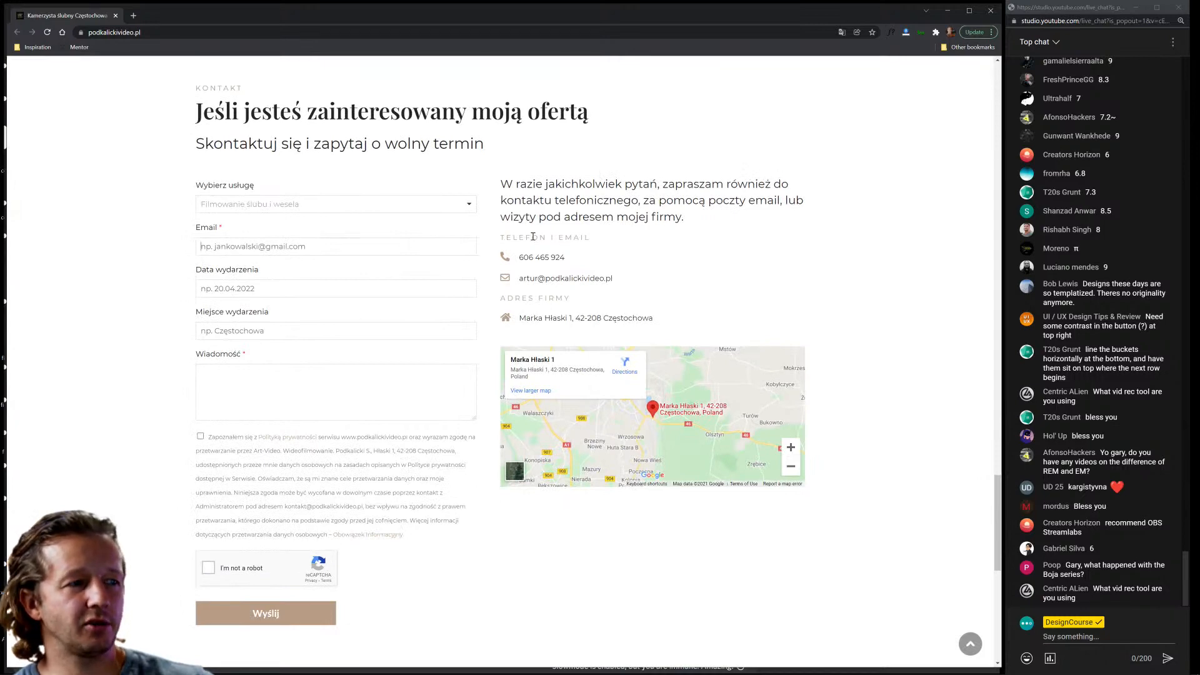
pyautogui.moveTo(667, 313); pyautogui.dragTo(503, 181)
pyautogui.click(536, 186)
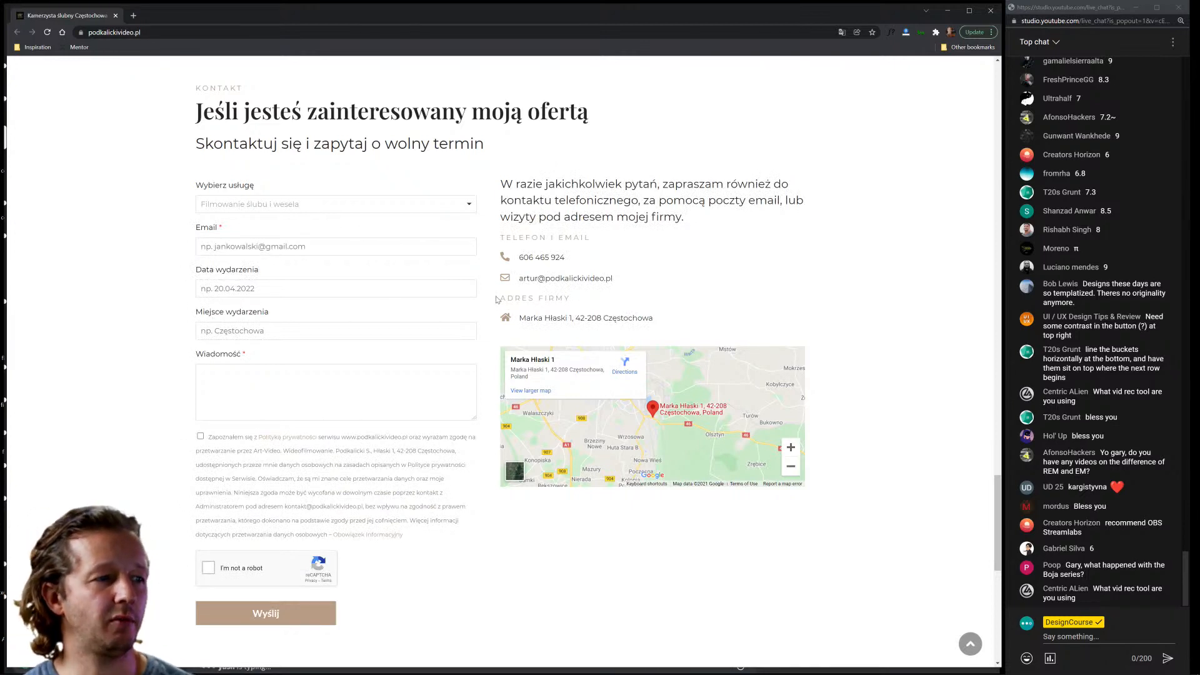
pyautogui.moveTo(499, 299); pyautogui.dragTo(652, 319)
pyautogui.click(675, 244)
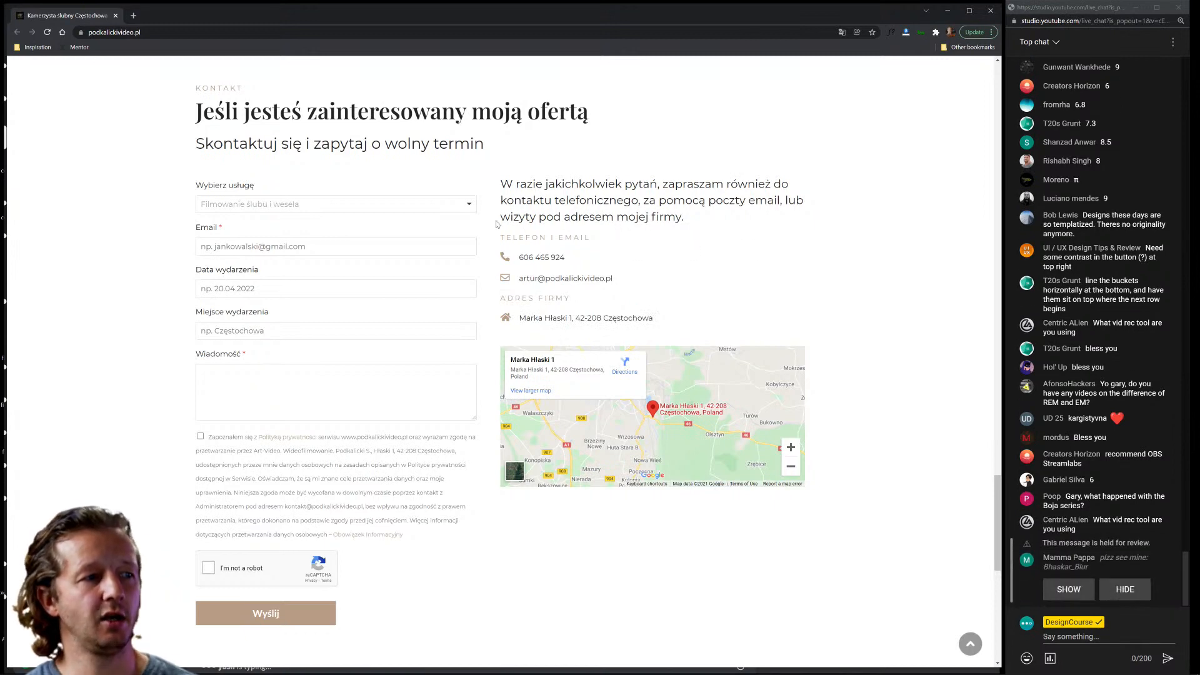
pyautogui.moveTo(497, 224); pyautogui.dragTo(502, 185)
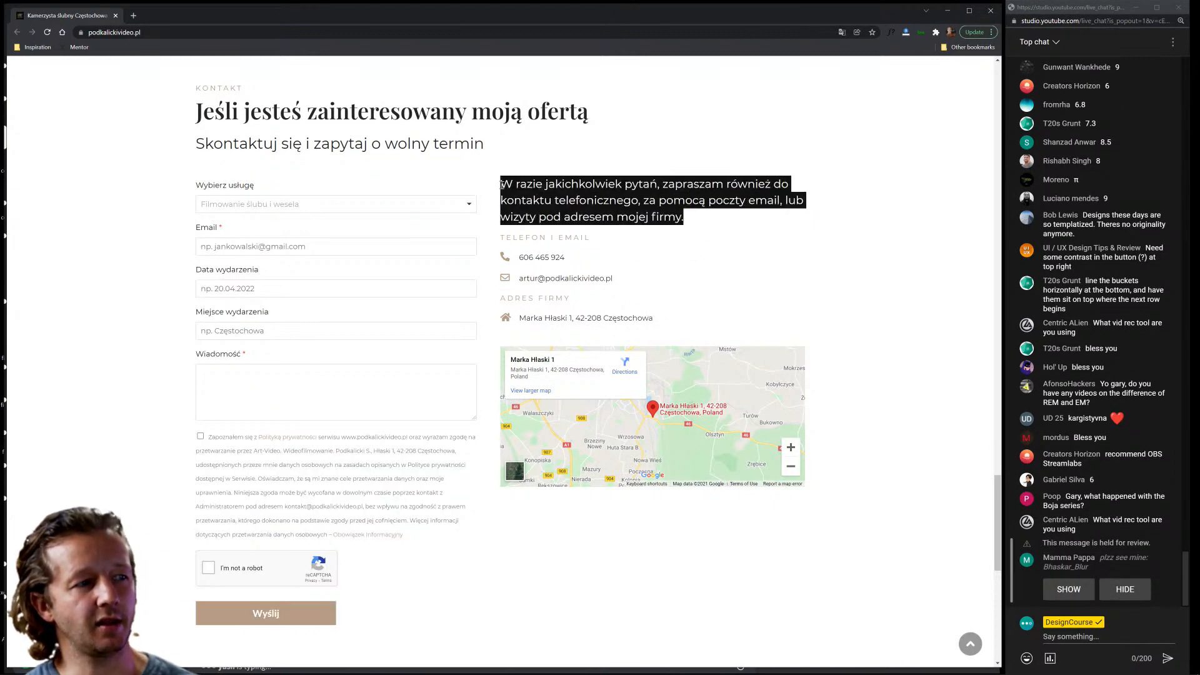
pyautogui.click(582, 217)
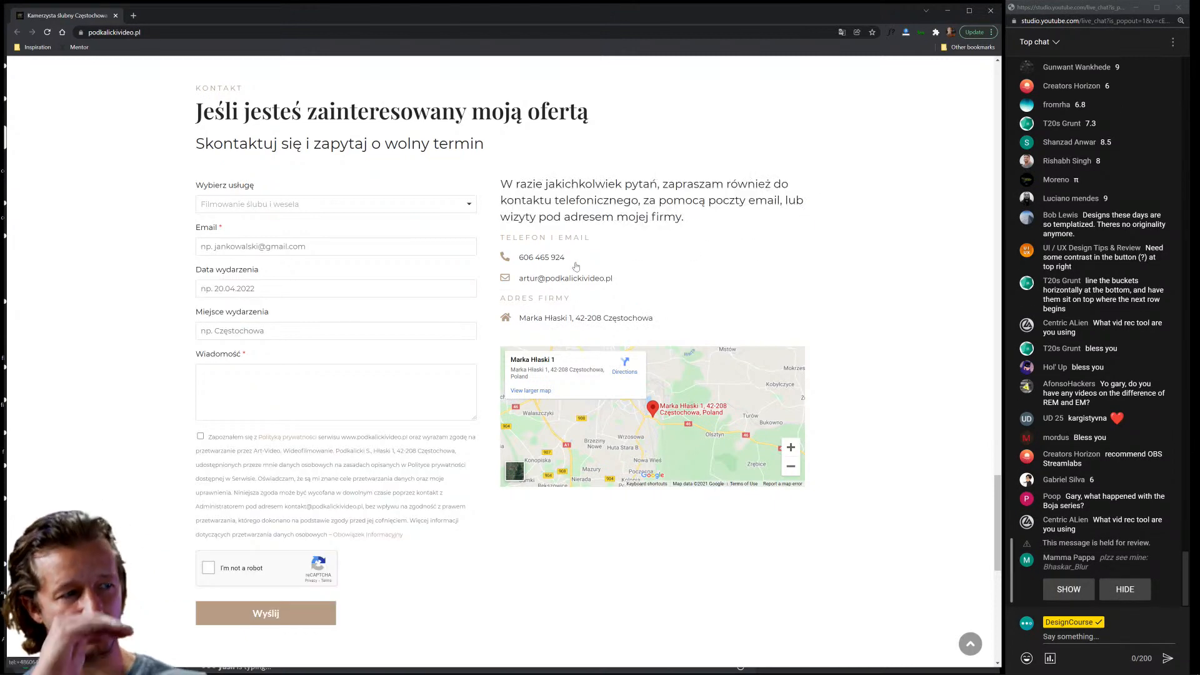
pyautogui.scroll(-5, 576, 267)
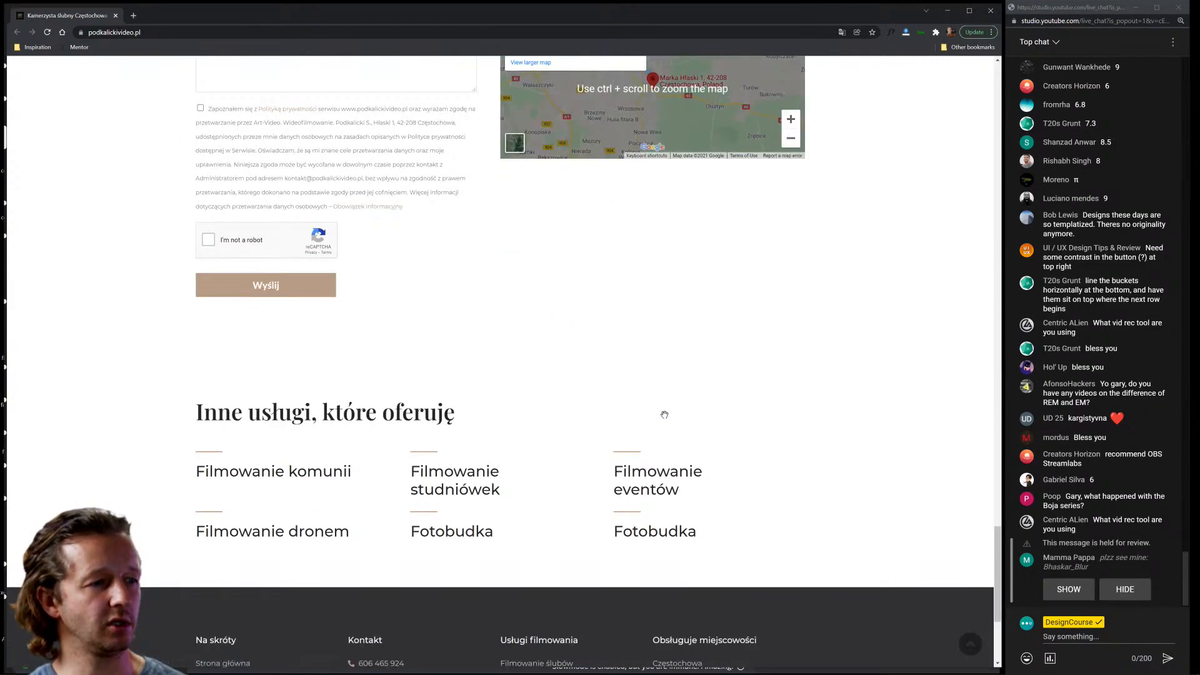
pyautogui.scroll(15, 625, 312)
pyautogui.scroll(15, 676, 351)
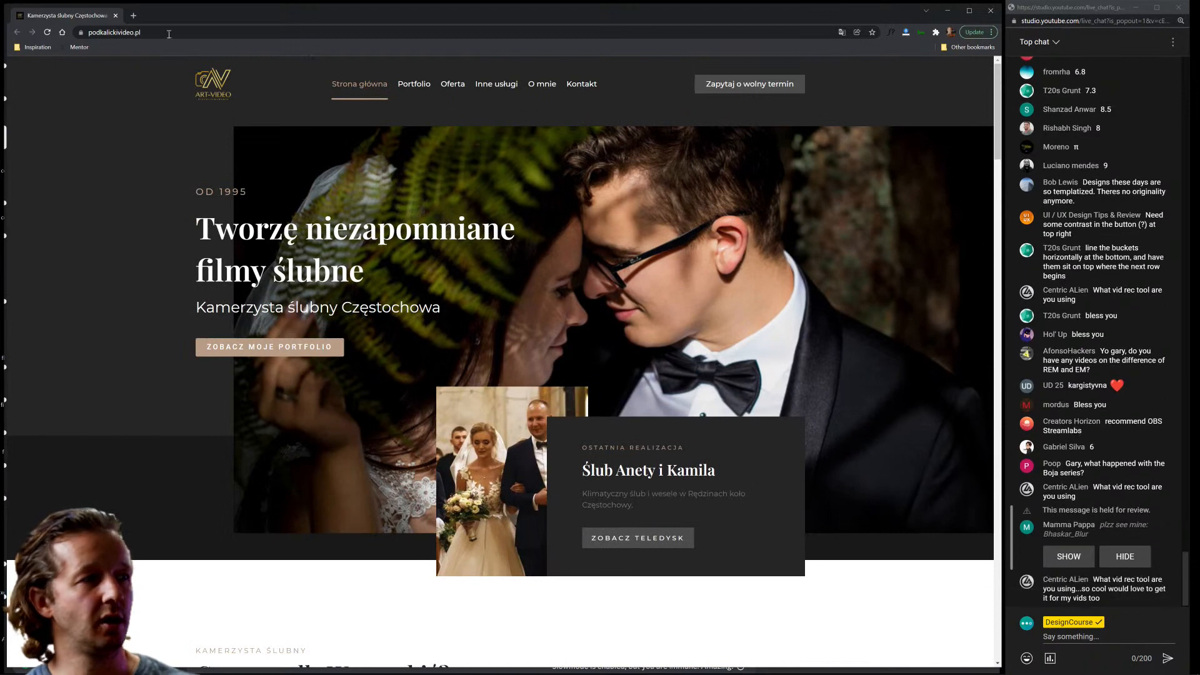
# Close the wedding videographer page and open the Dev Lauchers Landing Page Figma submission from the Discord channel in an enlarged browser window.
pyautogui.click(116, 16)
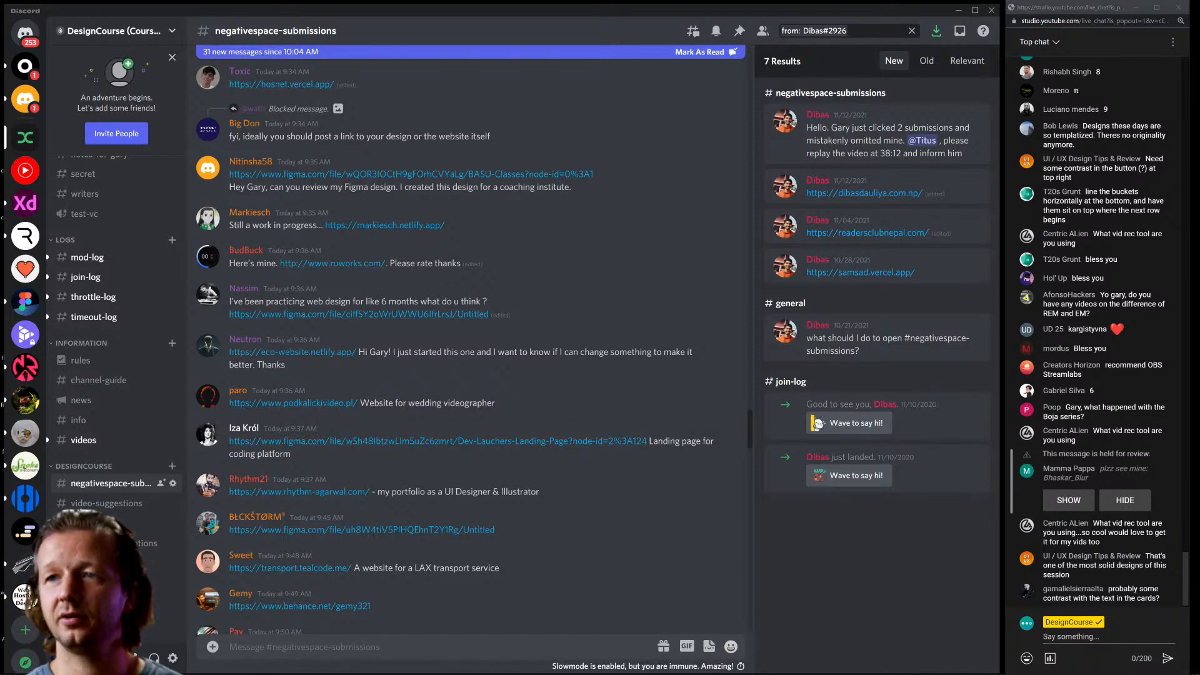
pyautogui.moveTo(1199, 50); pyautogui.dragTo(332, 12)
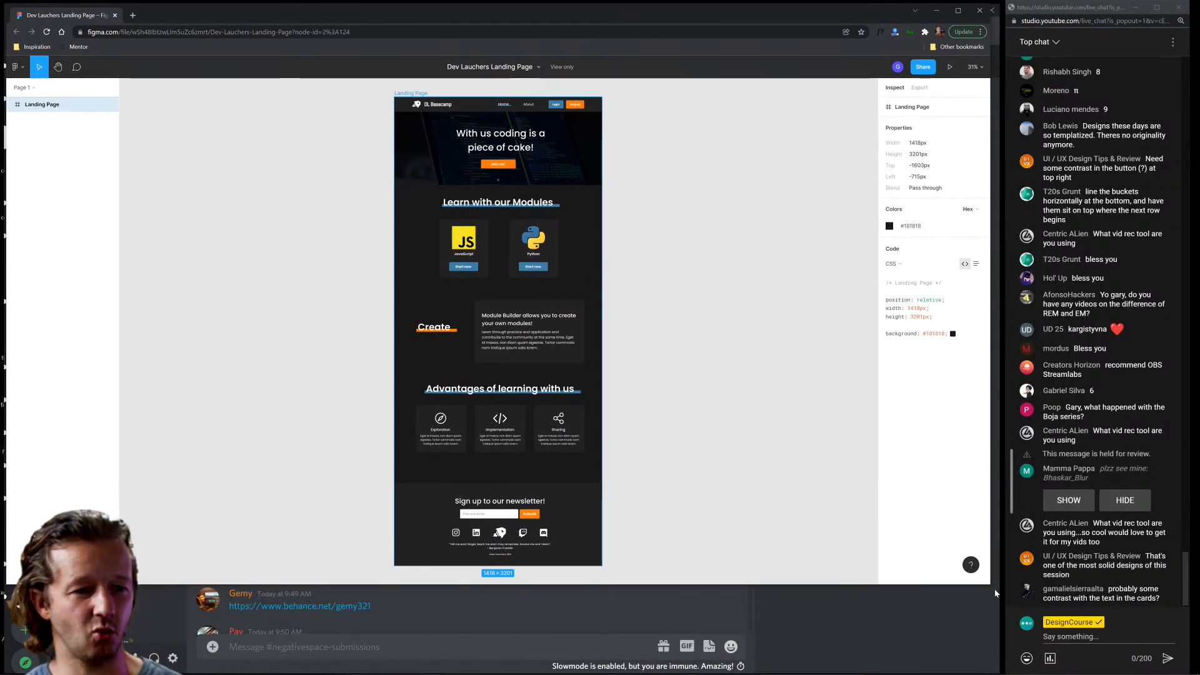
pyautogui.moveTo(990, 584); pyautogui.dragTo(987, 611)
pyautogui.moveTo(1003, 659); pyautogui.dragTo(998, 674)
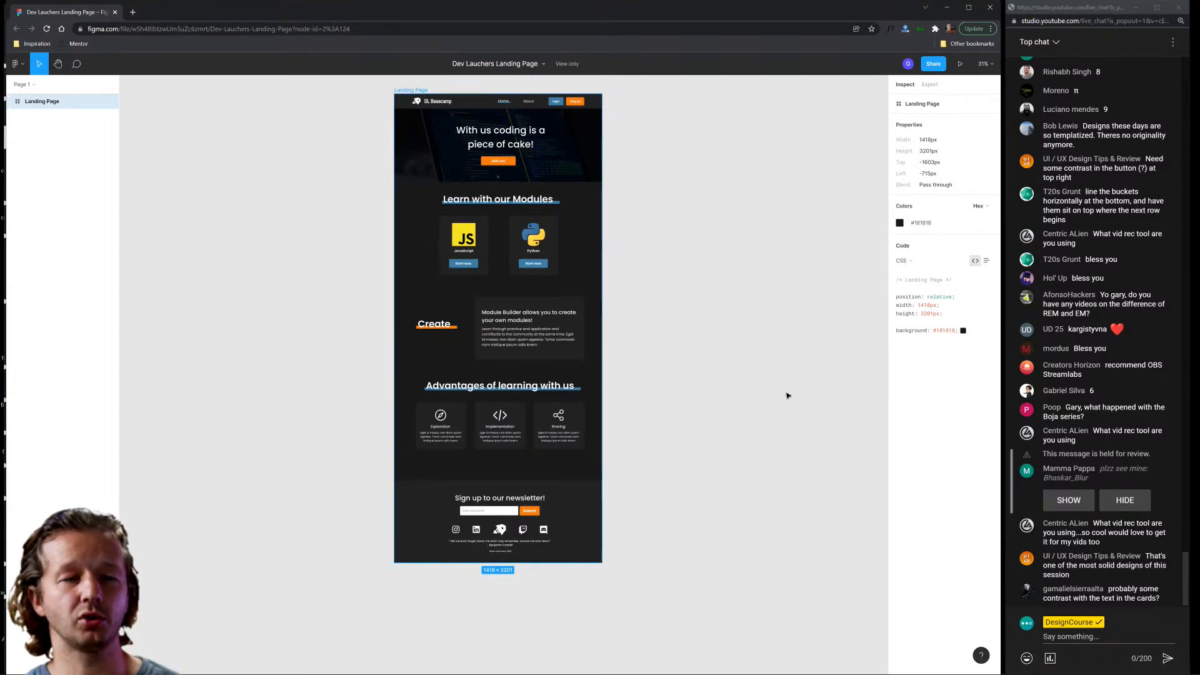
# Deselect the landing page frame and examine the header navigation, hero headline and Join us button up close.
pyautogui.click(737, 335)
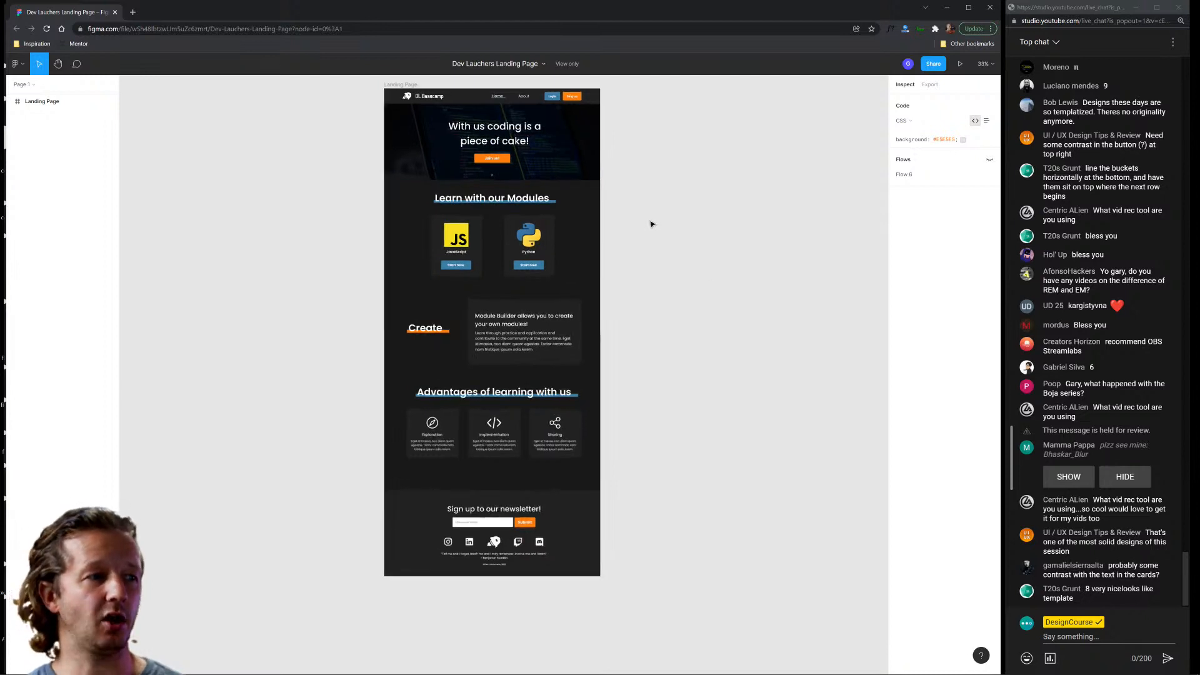
pyautogui.scroll(1, 652, 224)
pyautogui.moveTo(677, 193); pyautogui.dragTo(705, 213)
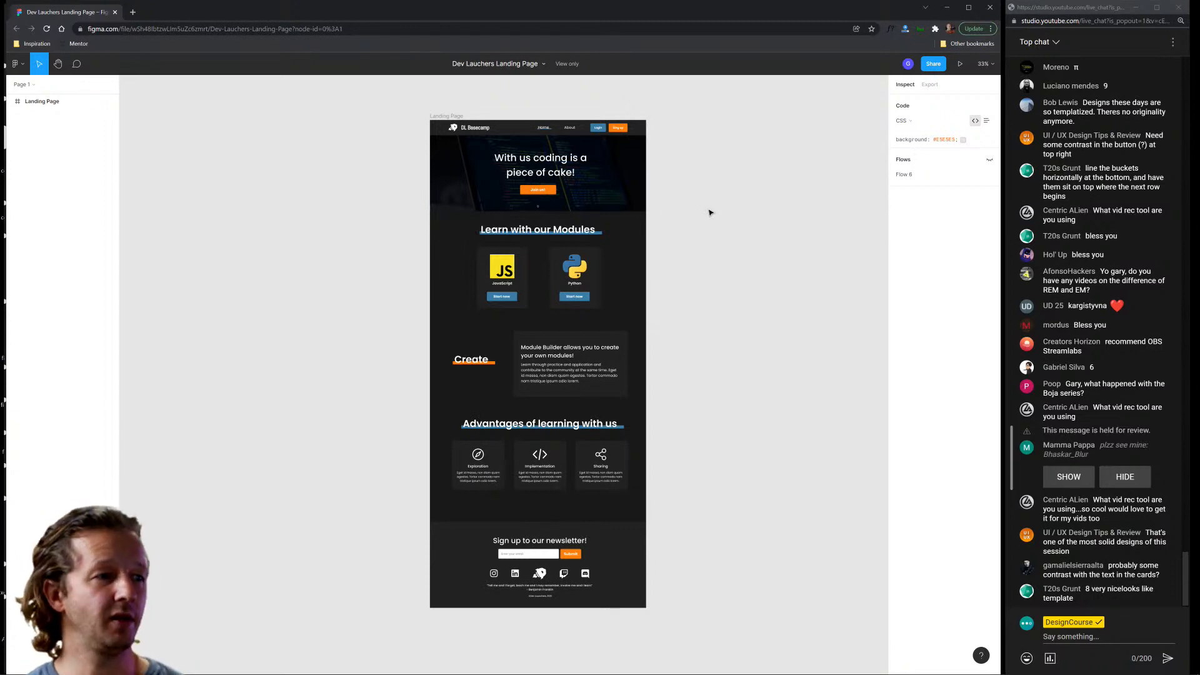
pyautogui.scroll(5, 625, 244)
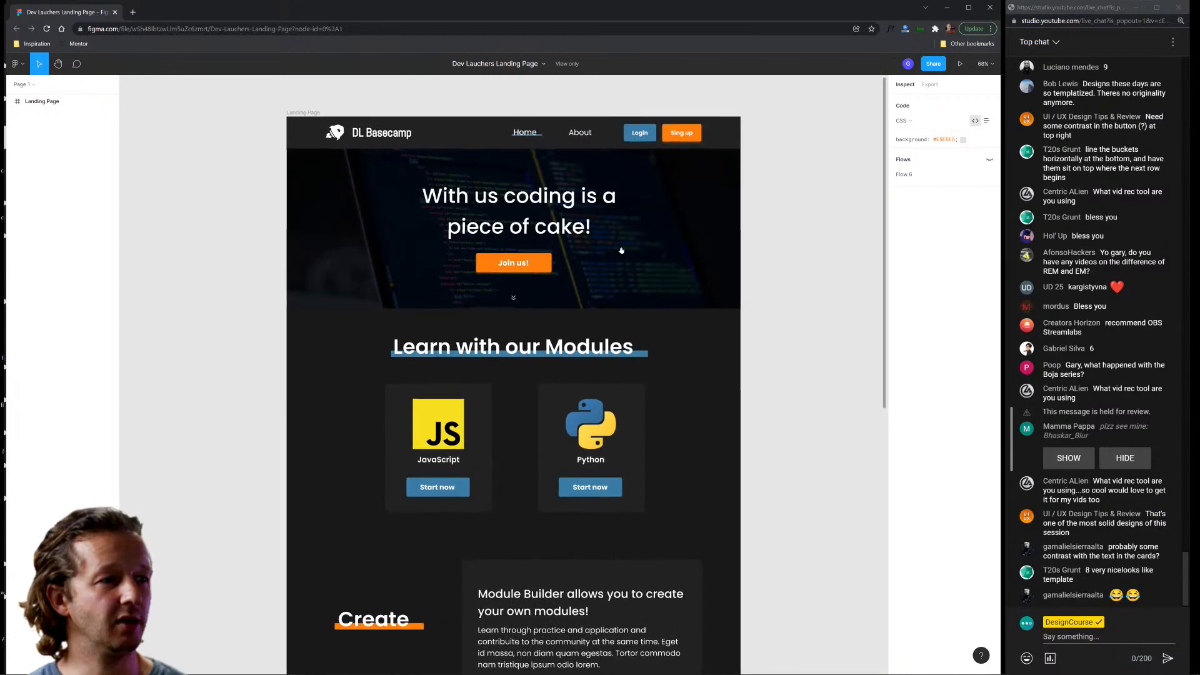
pyautogui.scroll(3, 621, 250)
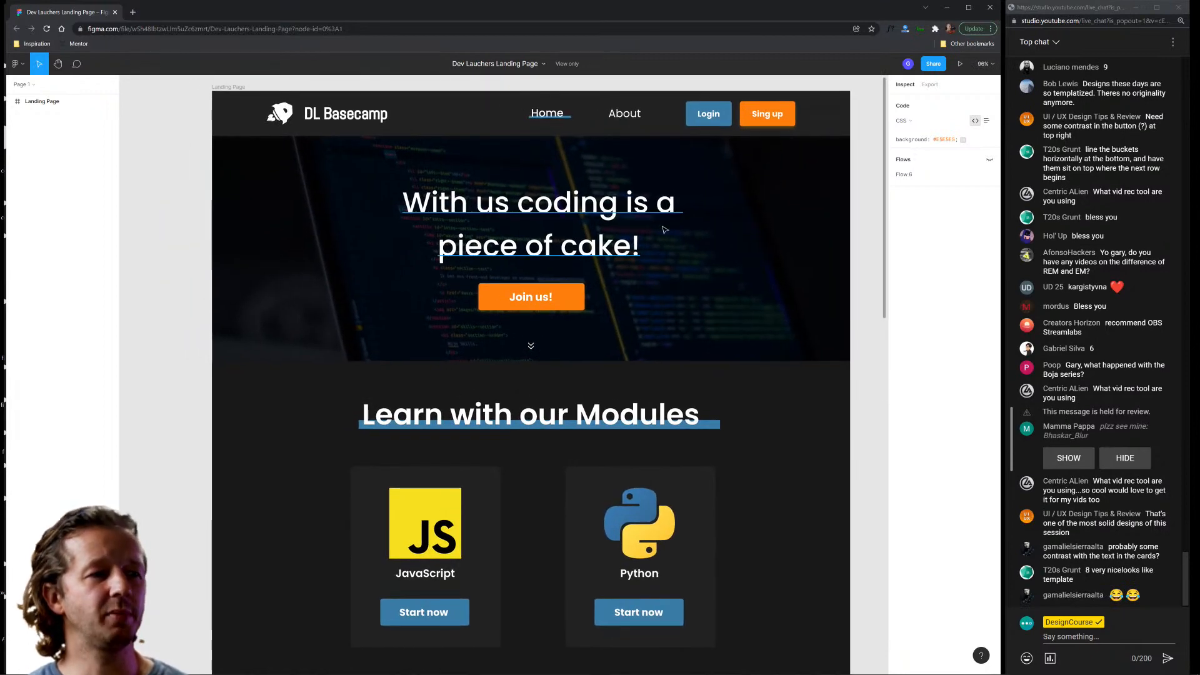
pyautogui.moveTo(871, 199); pyautogui.dragTo(856, 198)
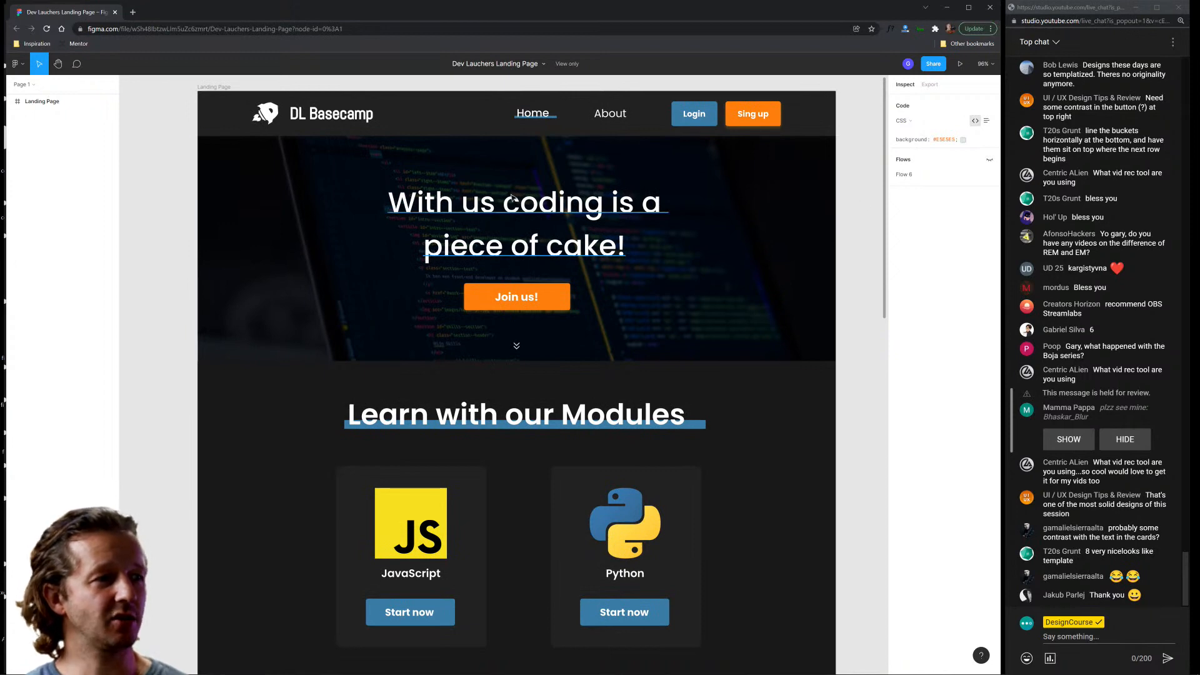
pyautogui.scroll(3, 578, 223)
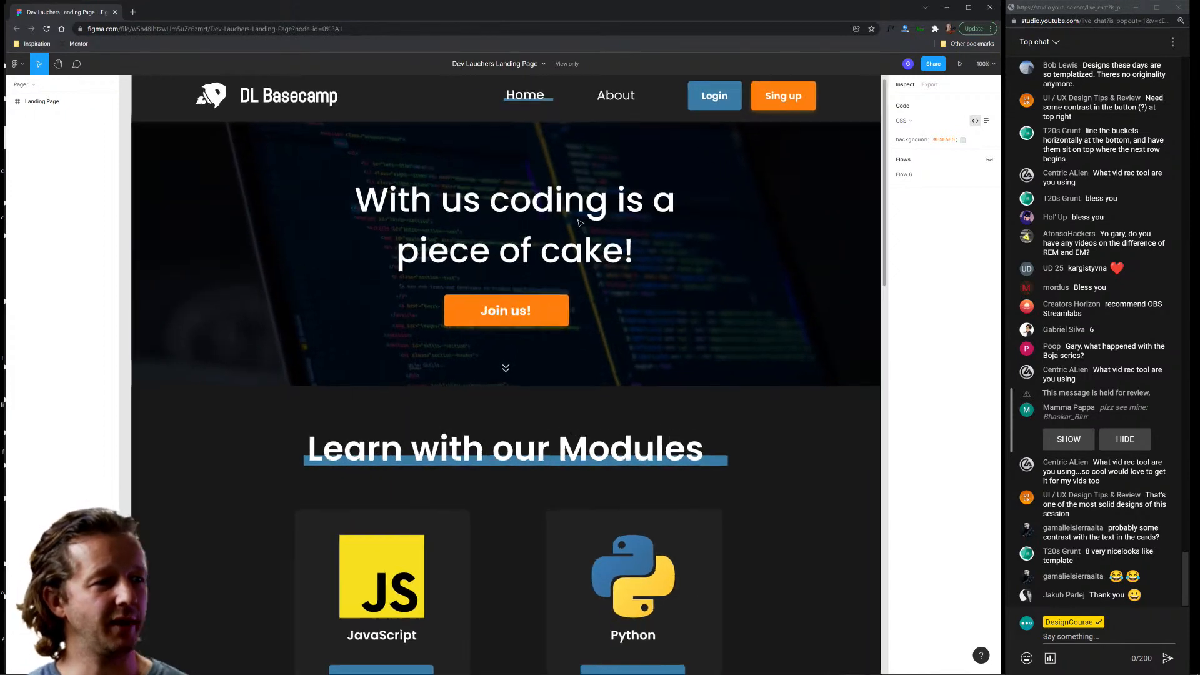
pyautogui.moveTo(594, 231); pyautogui.dragTo(589, 229)
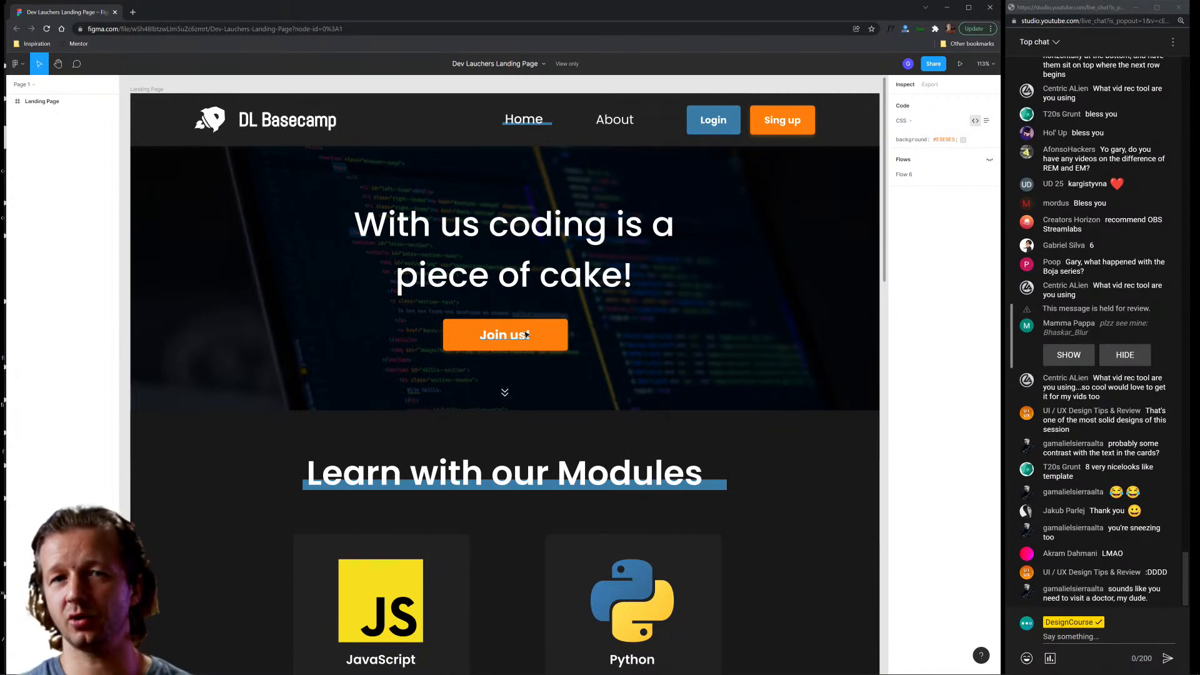
# Examine the layout of the JavaScript and Python module cards, the Create section and the Advantages of learning with us cards.
pyautogui.scroll(-5, 819, 423)
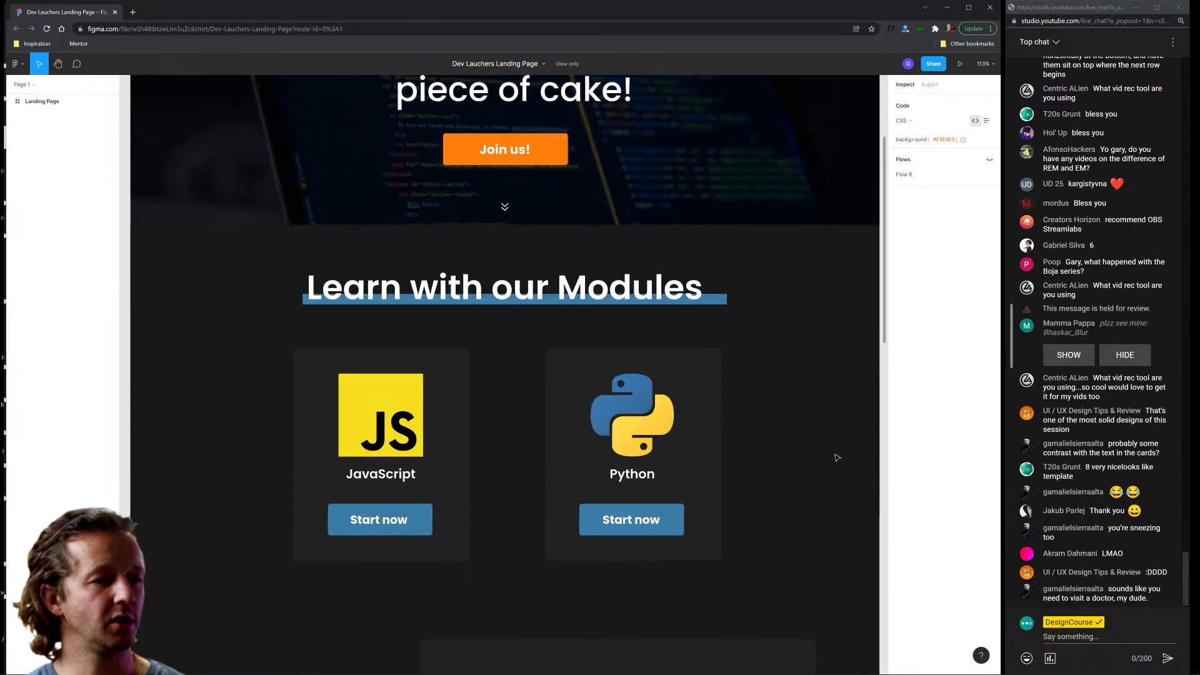
pyautogui.scroll(-3, 775, 333)
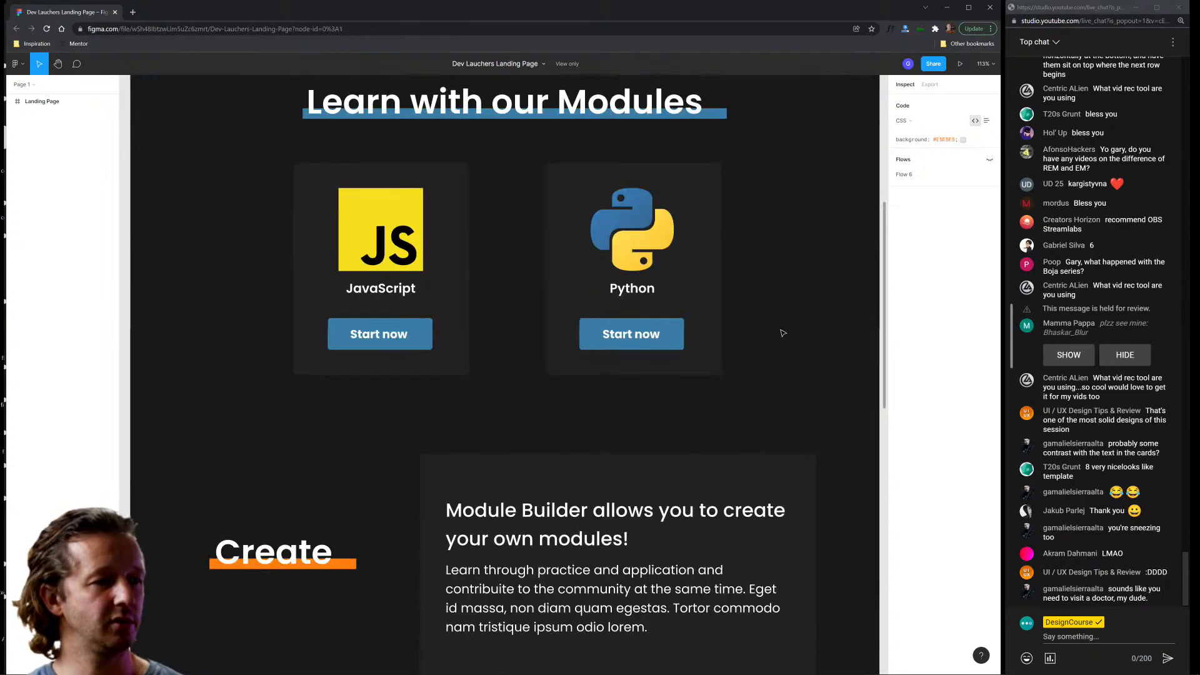
pyautogui.scroll(-10, 801, 319)
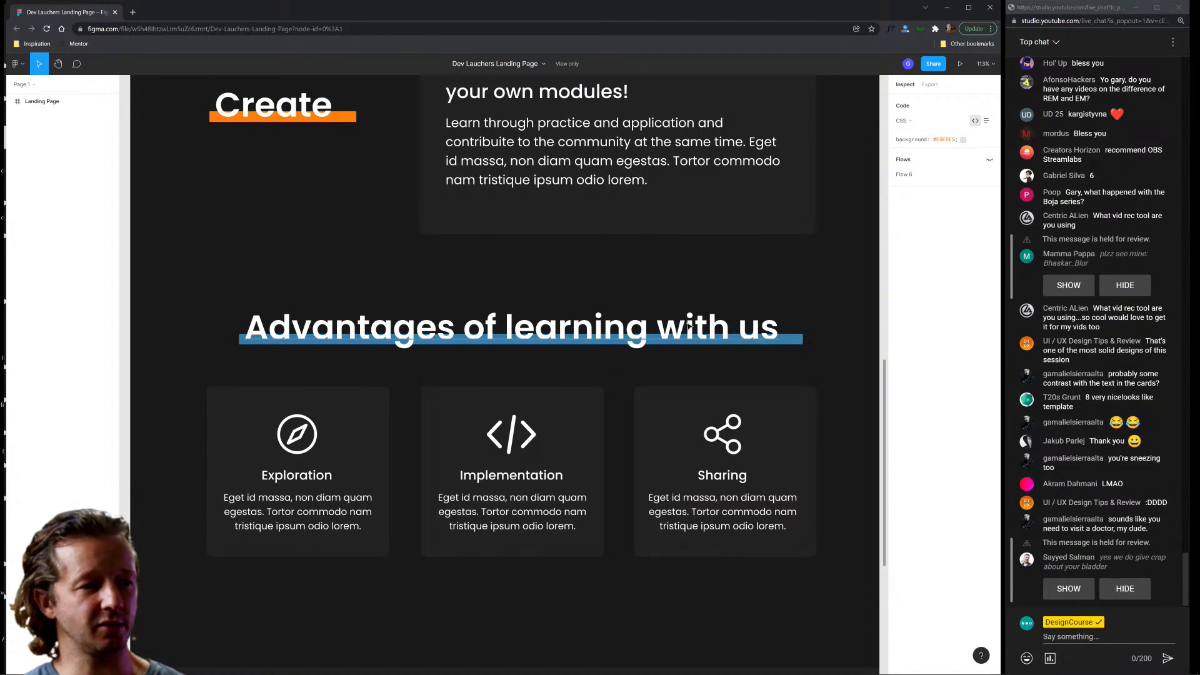
pyautogui.scroll(-3, 834, 324)
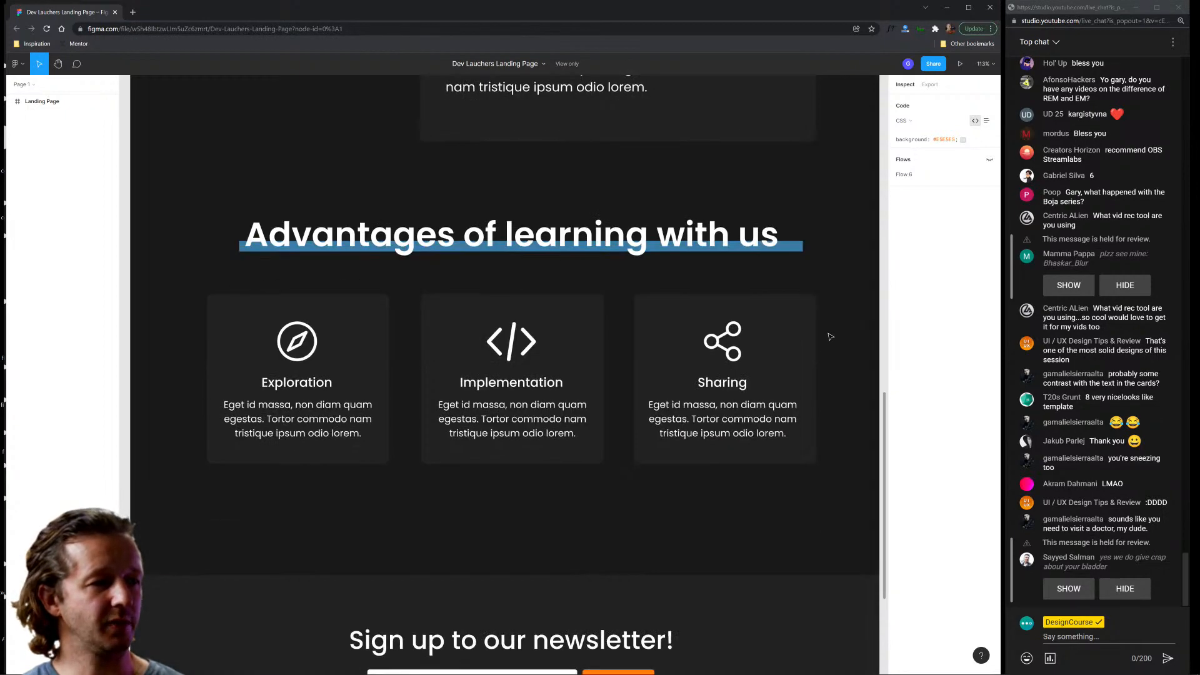
# Inspect the Implementation card's description text and the footer background, and examine the newsletter form and its Submit button up close.
pyautogui.click(532, 334)
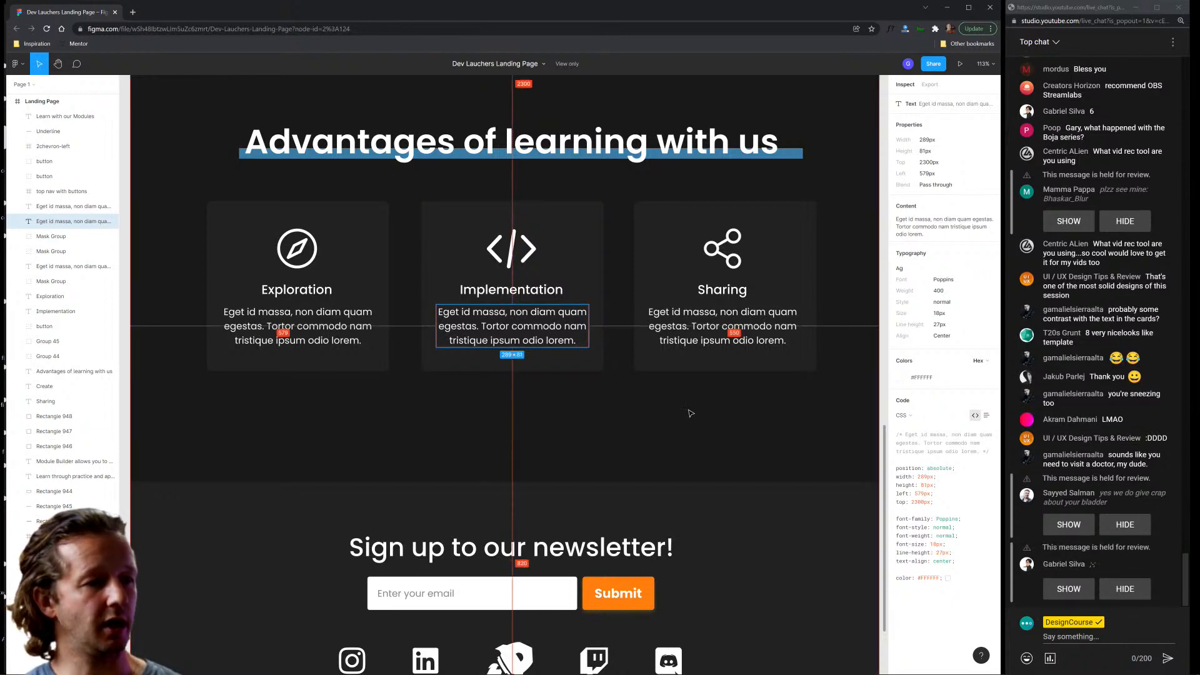
pyautogui.scroll(-3, 701, 429)
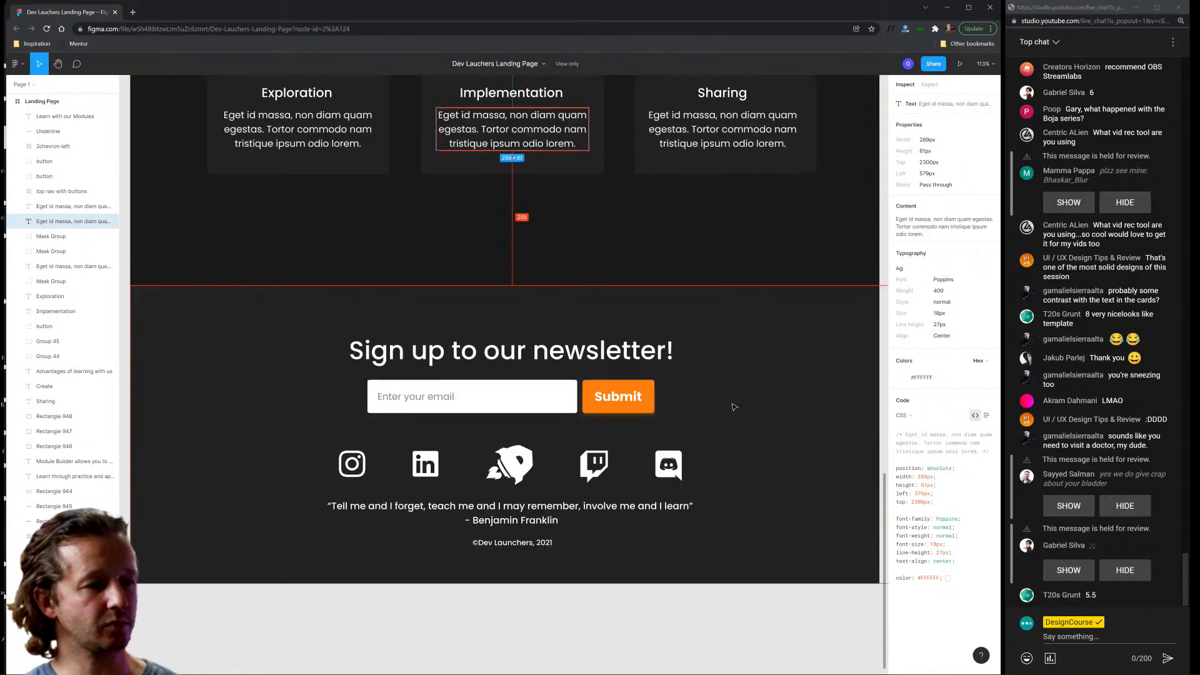
pyautogui.click(683, 467)
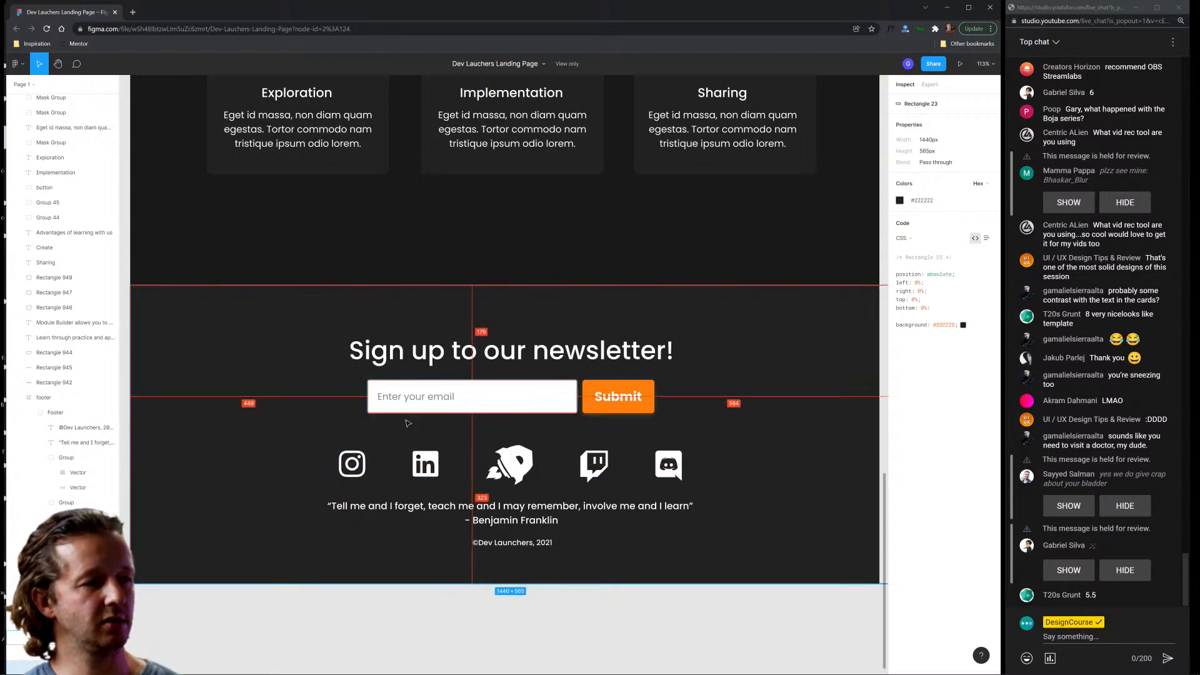
pyautogui.scroll(5, 618, 433)
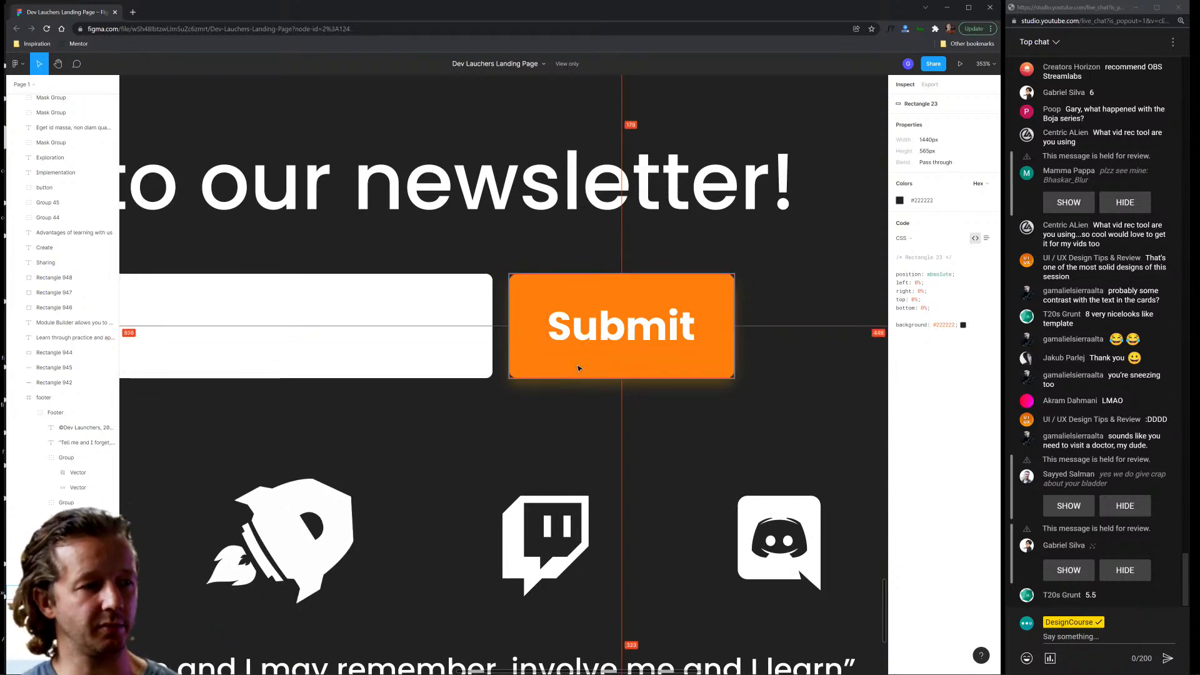
# Inspect the blue underline beneath the Learn with our Modules heading.
pyautogui.scroll(-10, 563, 320)
pyautogui.scroll(5, 553, 285)
pyautogui.scroll(8, 553, 285)
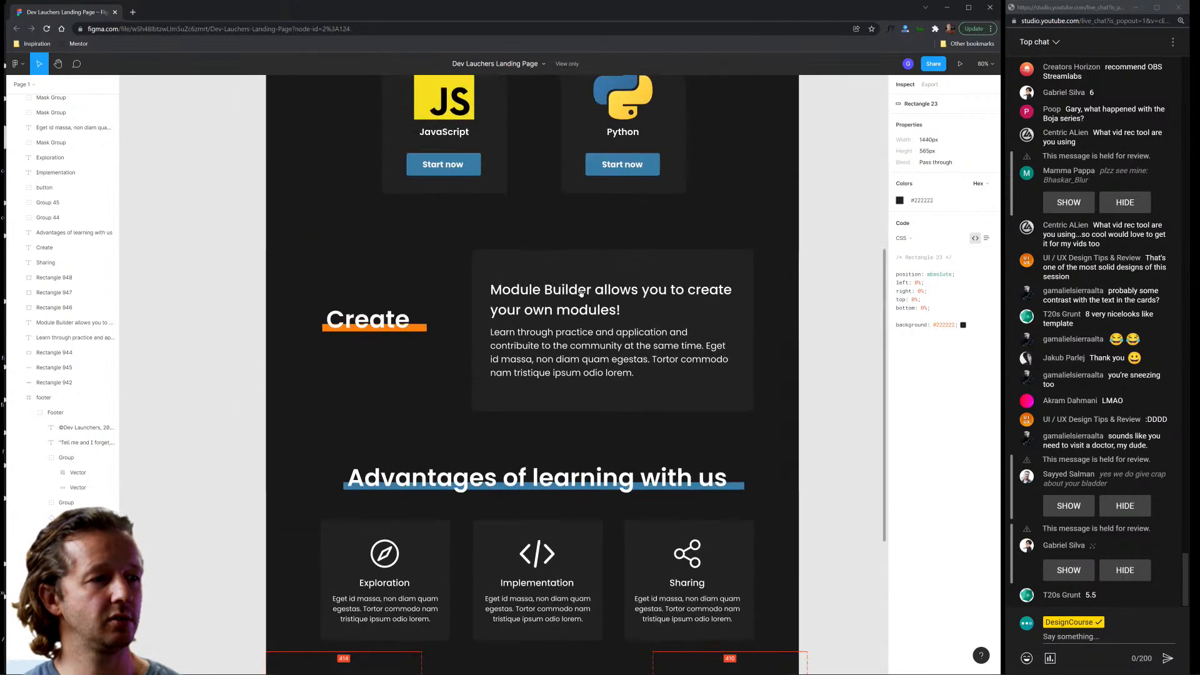
pyautogui.scroll(3, 657, 304)
pyautogui.click(694, 289)
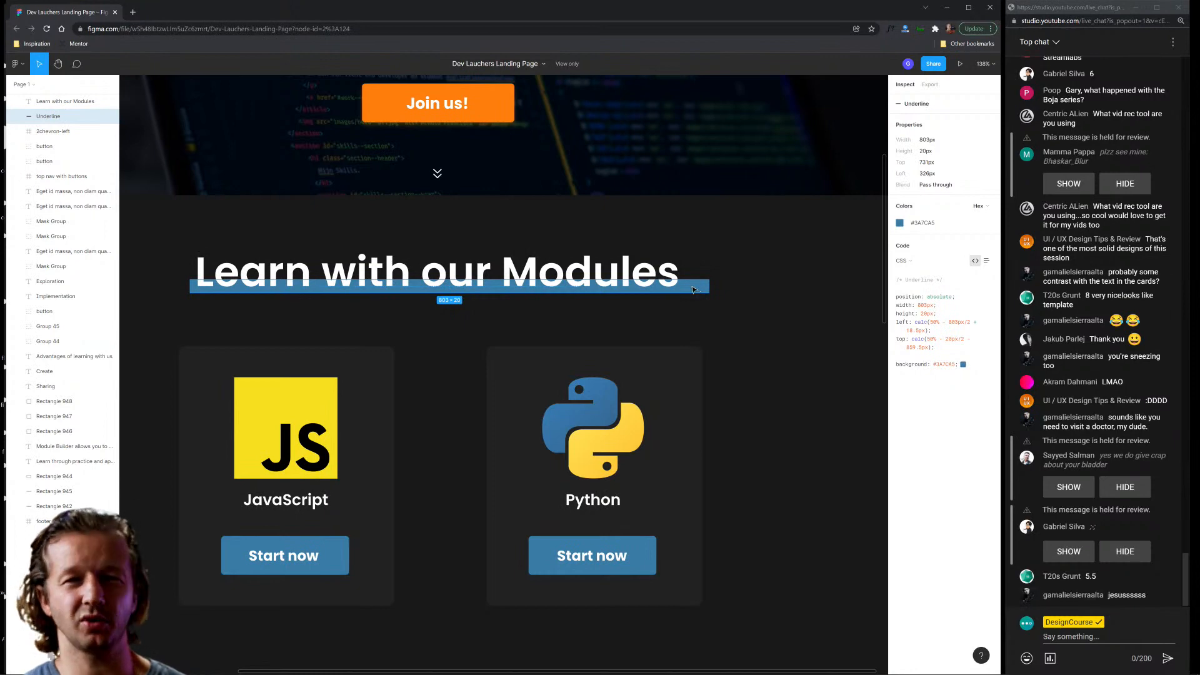
# Deselect the heading underline and look over the landing page from the hero through the Advantages of learning with us cards.
pyautogui.scroll(-5, 695, 290)
pyautogui.scroll(3, 616, 393)
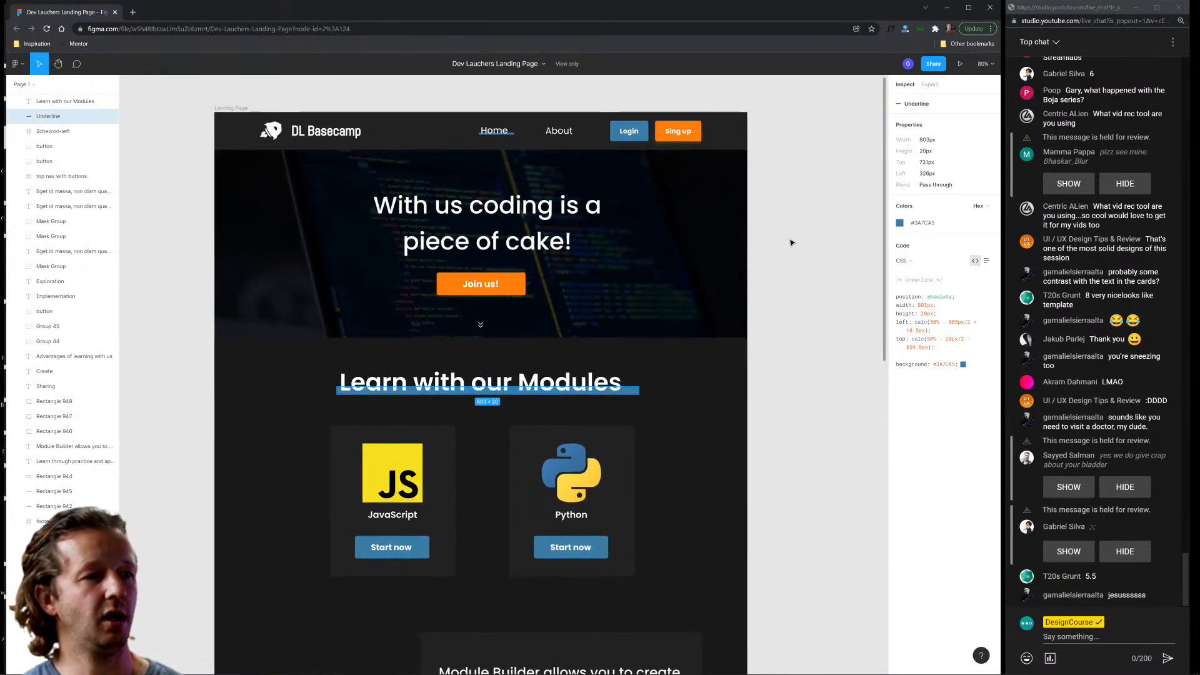
pyautogui.click(804, 205)
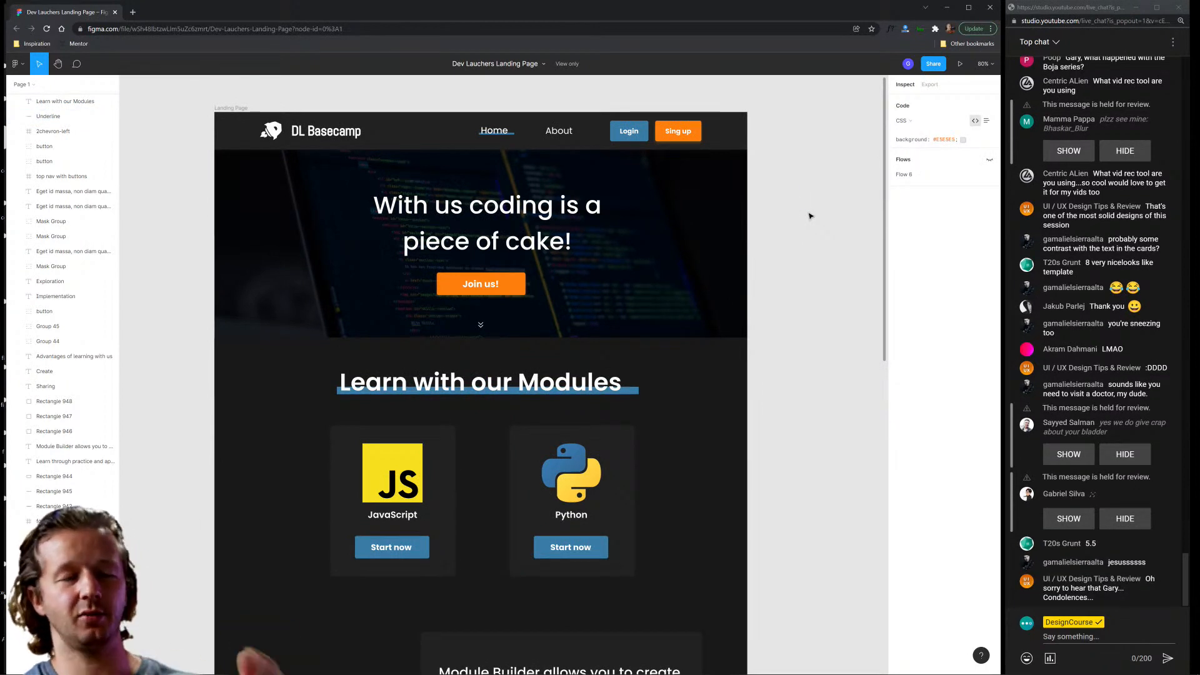
pyautogui.scroll(-10, 809, 375)
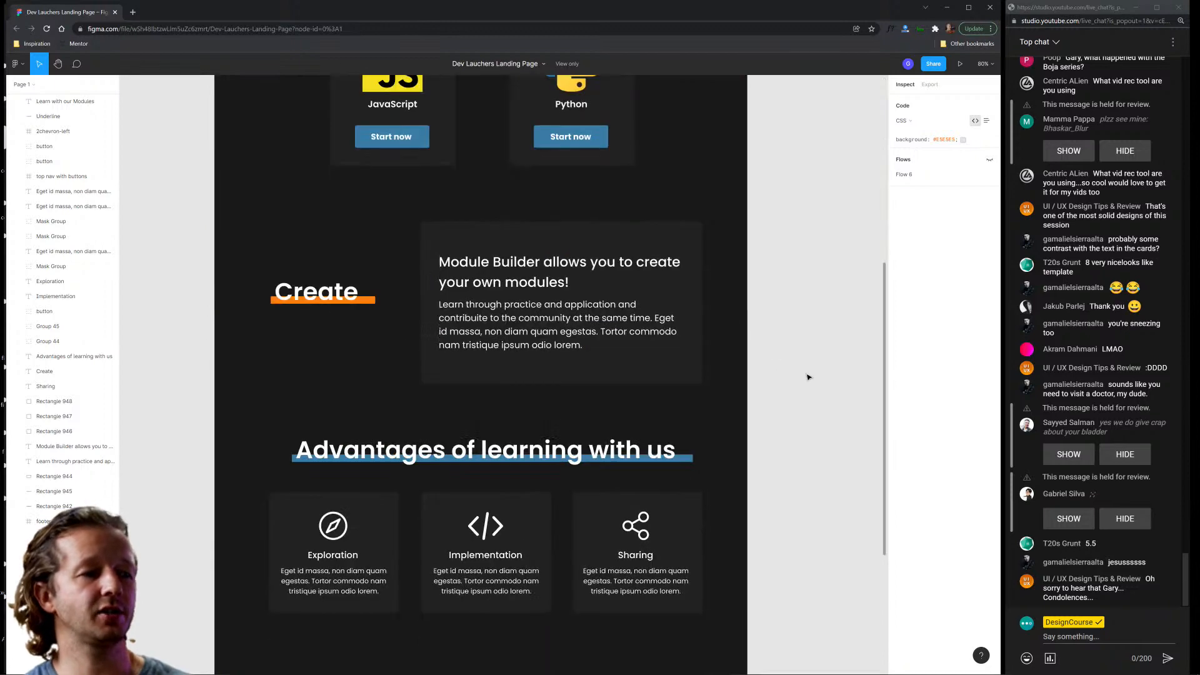
pyautogui.scroll(15, 809, 377)
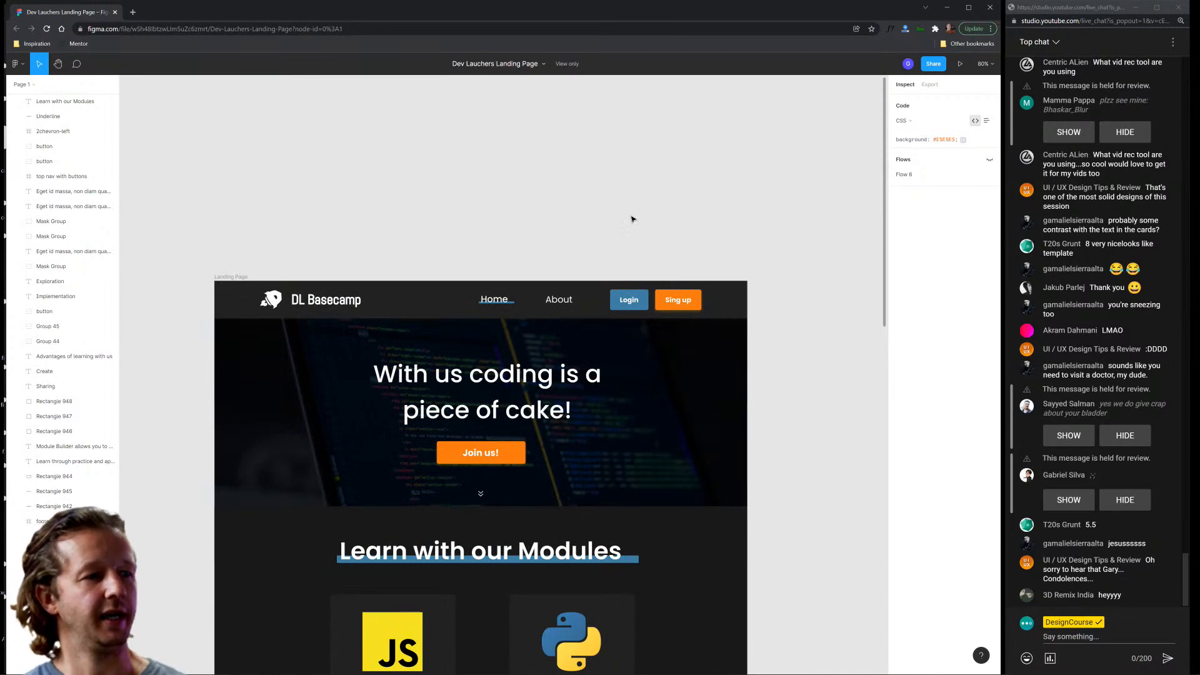
pyautogui.click(342, 29)
pyautogui.write('designcourse.com/admin/project/5ff085a3ca5bdb0013a880f8/challenge')
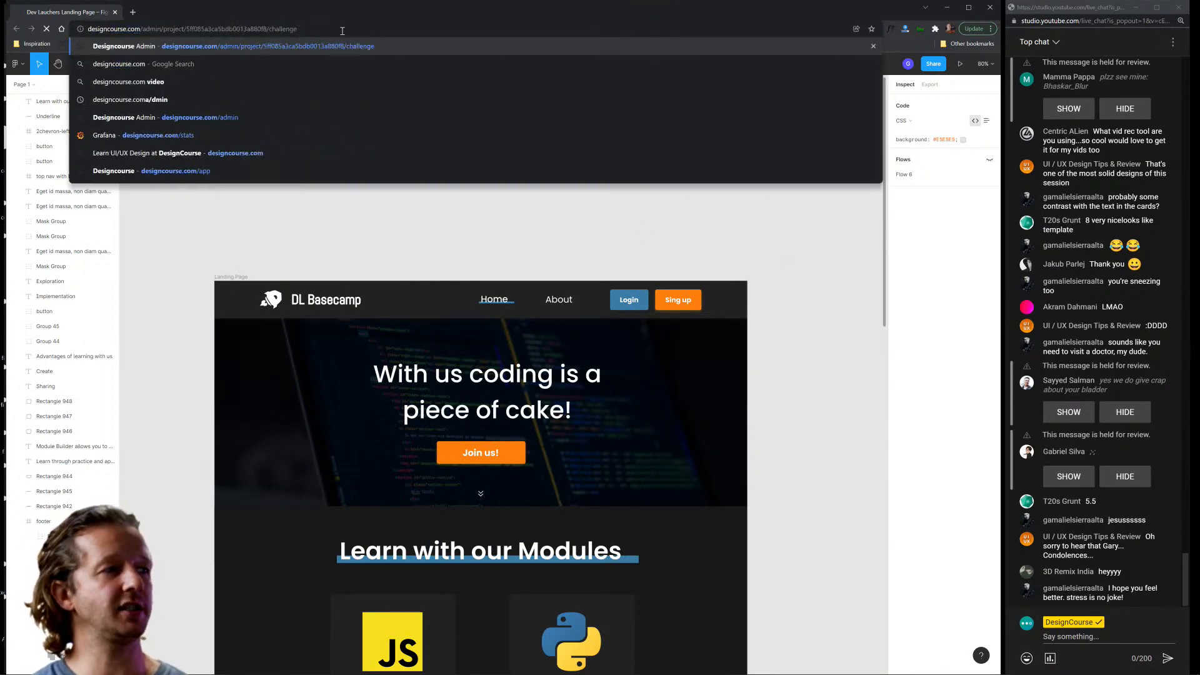
pyautogui.press('Return')
# Trim the web address to designcourse.com and load the site's home page.
pyautogui.click(160, 28)
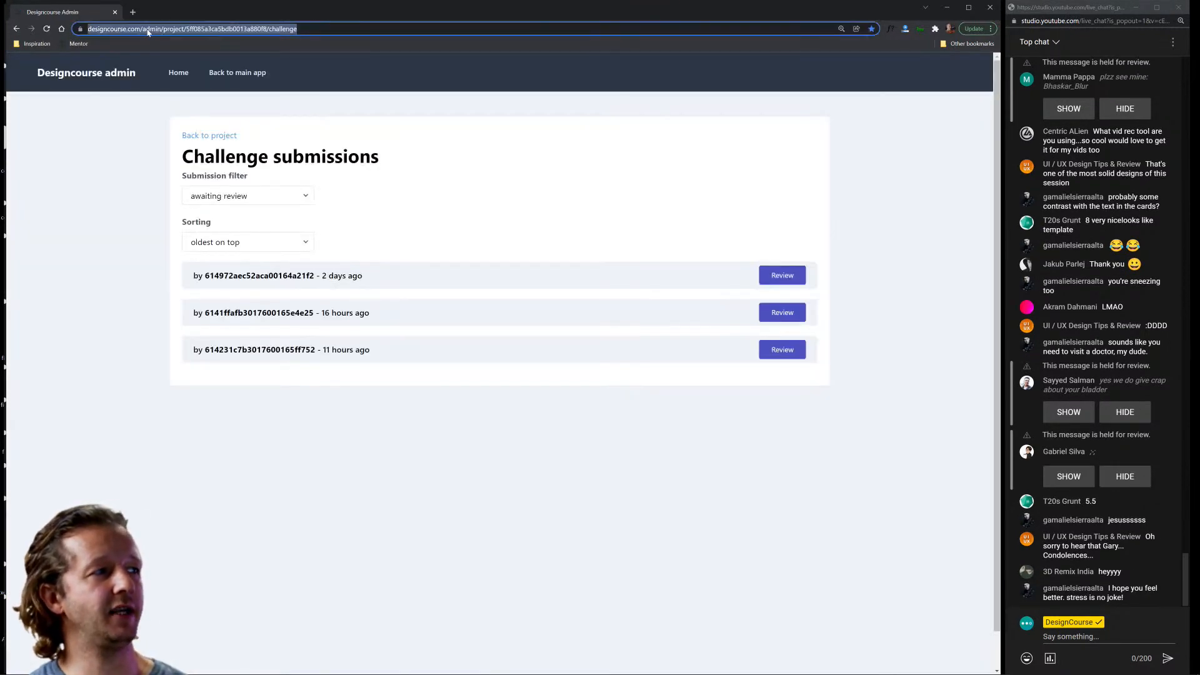
pyautogui.click(148, 29)
pyautogui.moveTo(161, 28); pyautogui.dragTo(473, 27)
pyautogui.press('BackSpace')
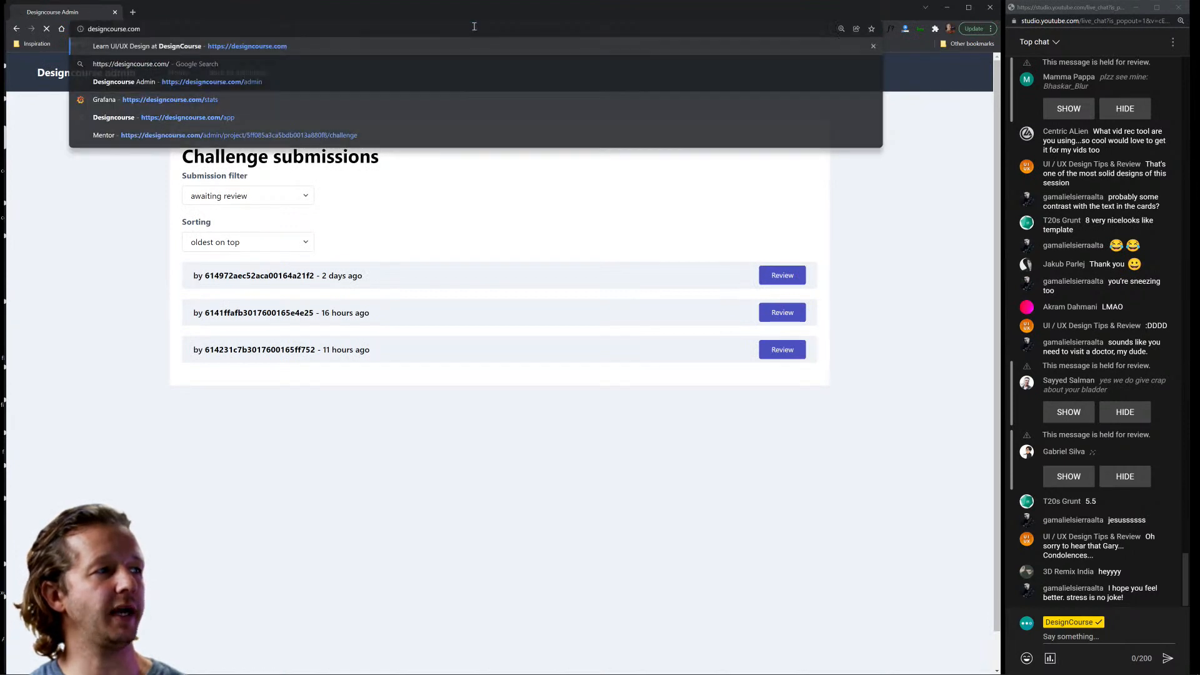
pyautogui.press('Return')
# Enlarge the DesignCourse home page and examine the green launch countdown line above the Learn UI/UX headline.
pyautogui.moveTo(268, 190); pyautogui.dragTo(295, 190)
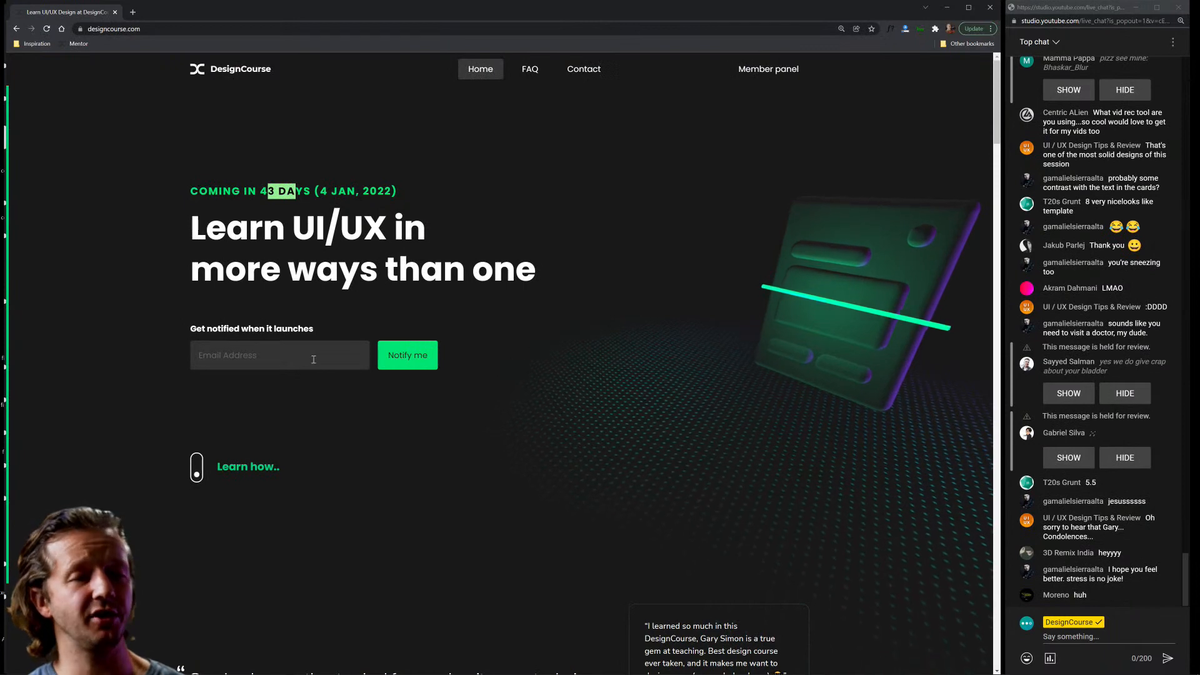
pyautogui.click(578, 400)
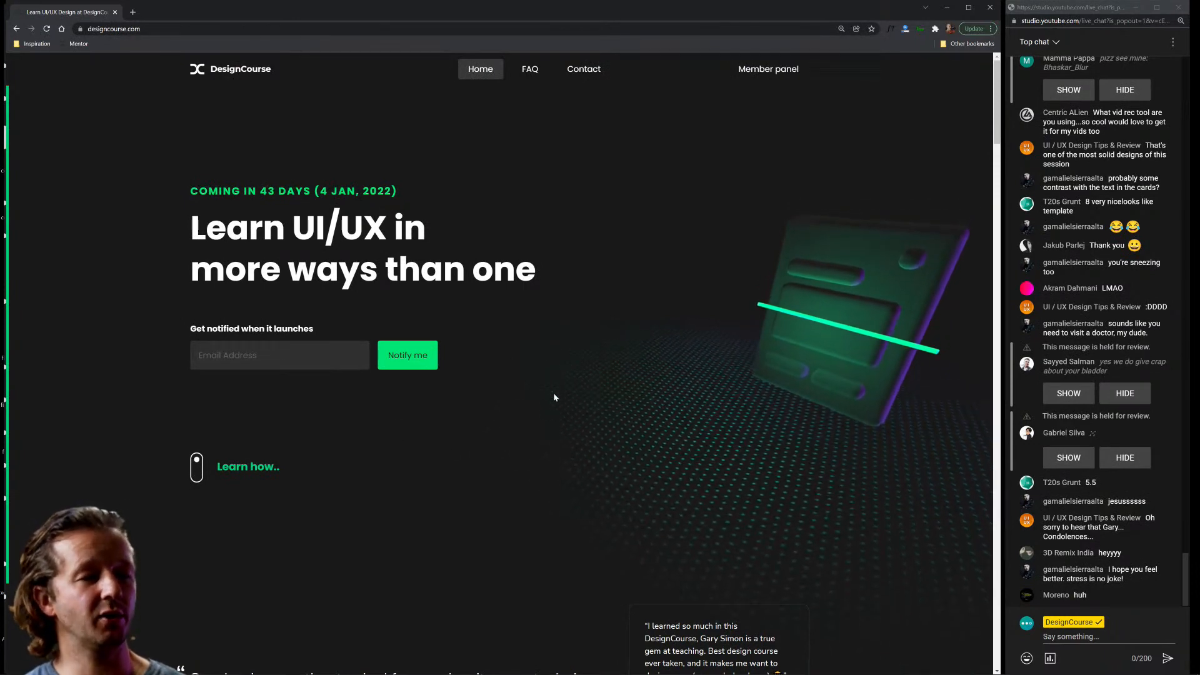
pyautogui.hotkey('ctrl', '+')
pyautogui.hotkey('ctrl', '+')
pyautogui.hotkey('ctrl', '-')
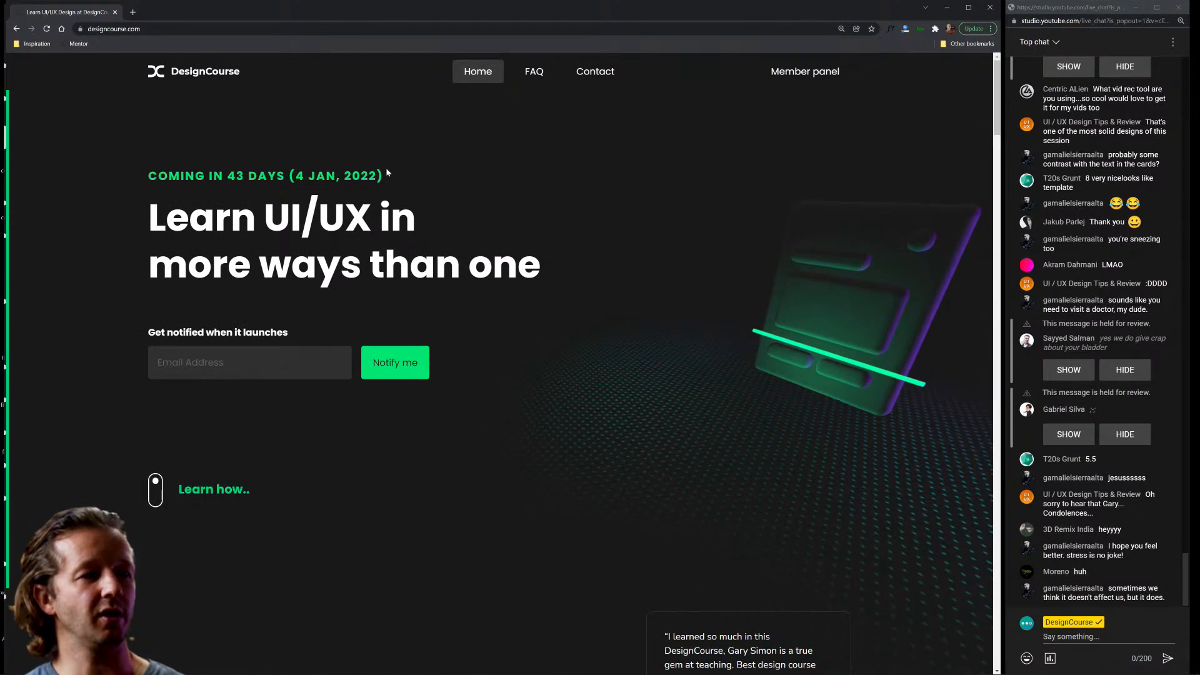
pyautogui.moveTo(384, 176); pyautogui.dragTo(140, 178)
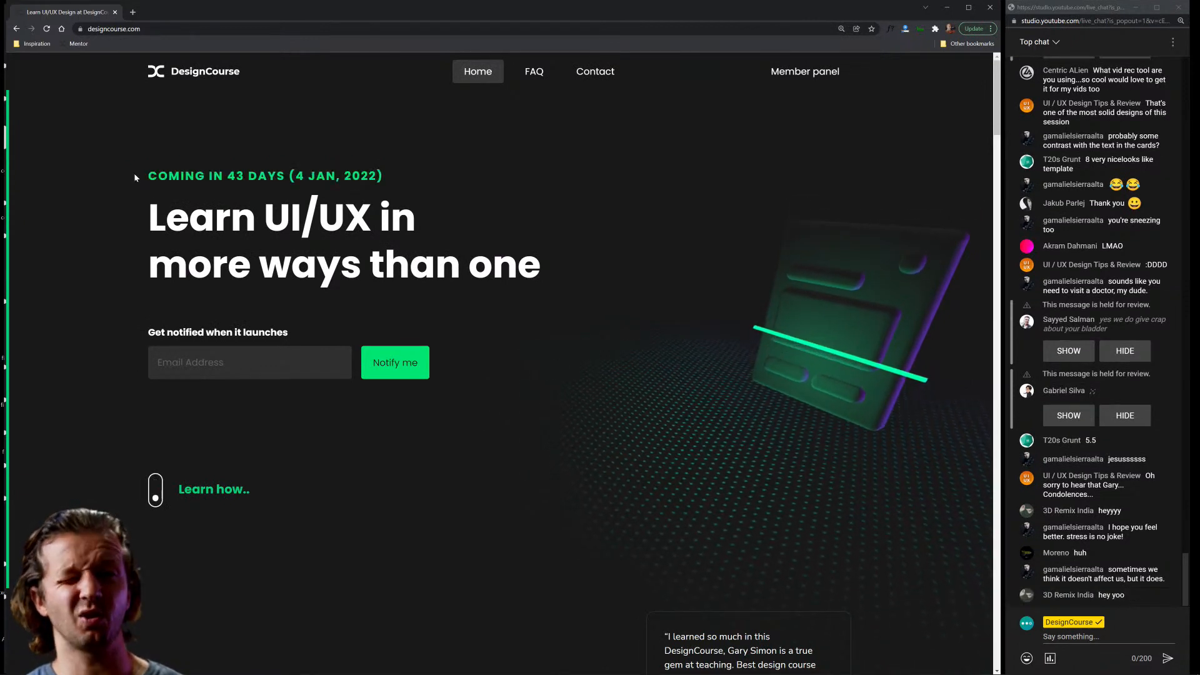